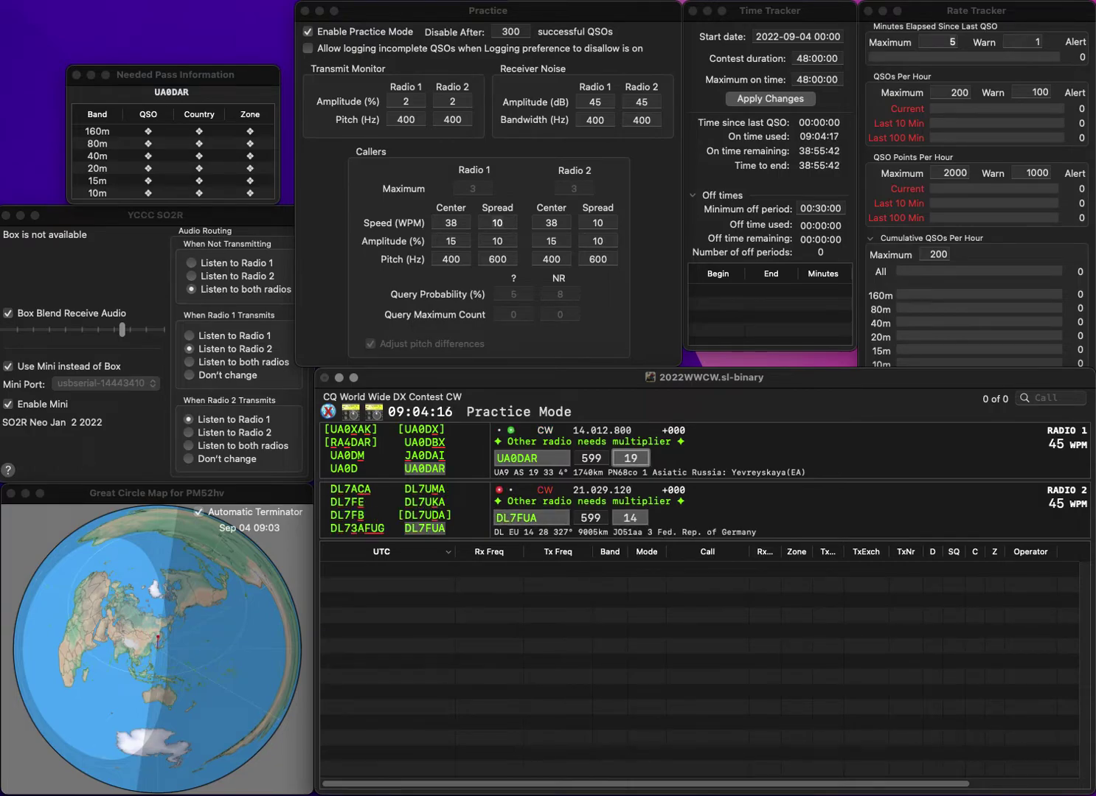
key("Return")
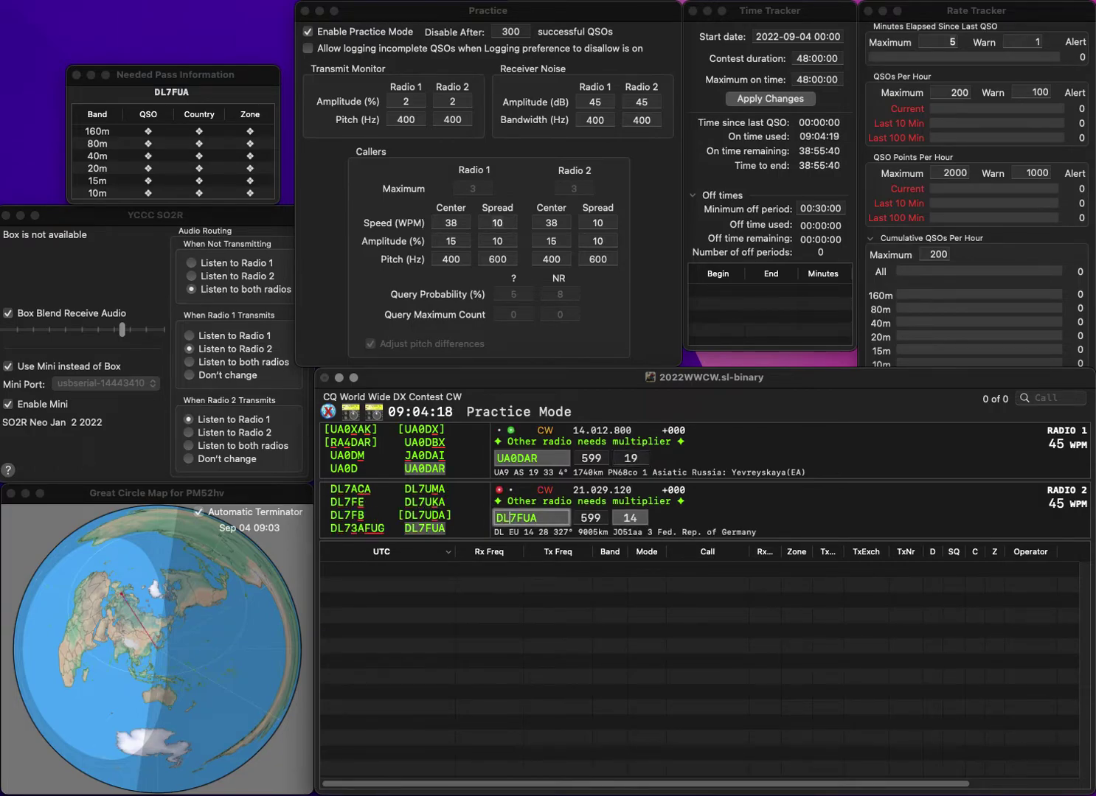
key("Return")
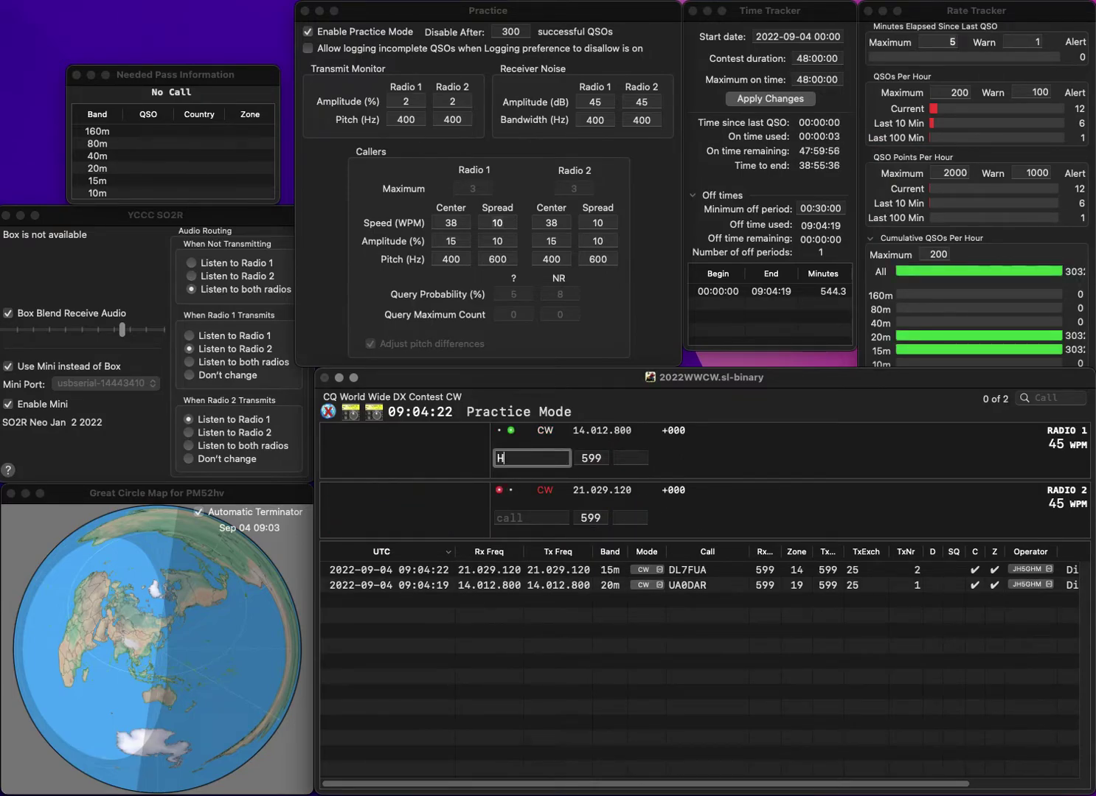
Work and log HB9IIH with zone 14 on Radio 1 and ZF1A with zone 8 on Radio 2.
type("HB9IIH")
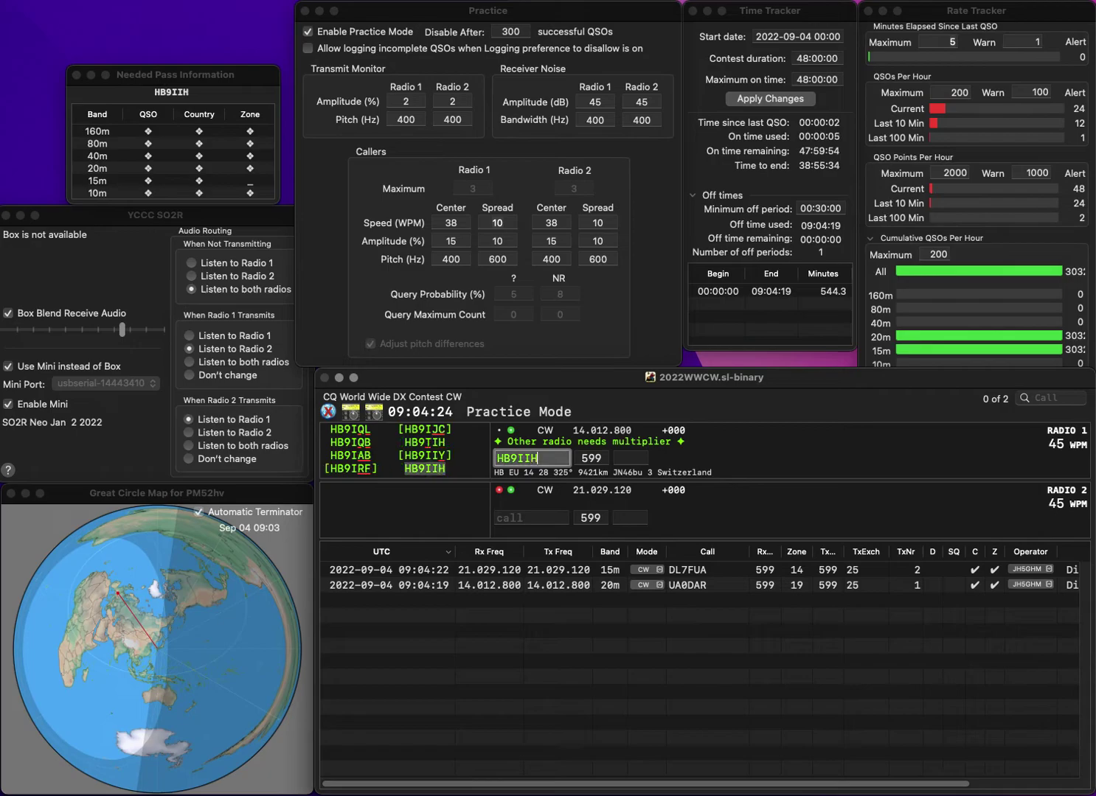
key("Return")
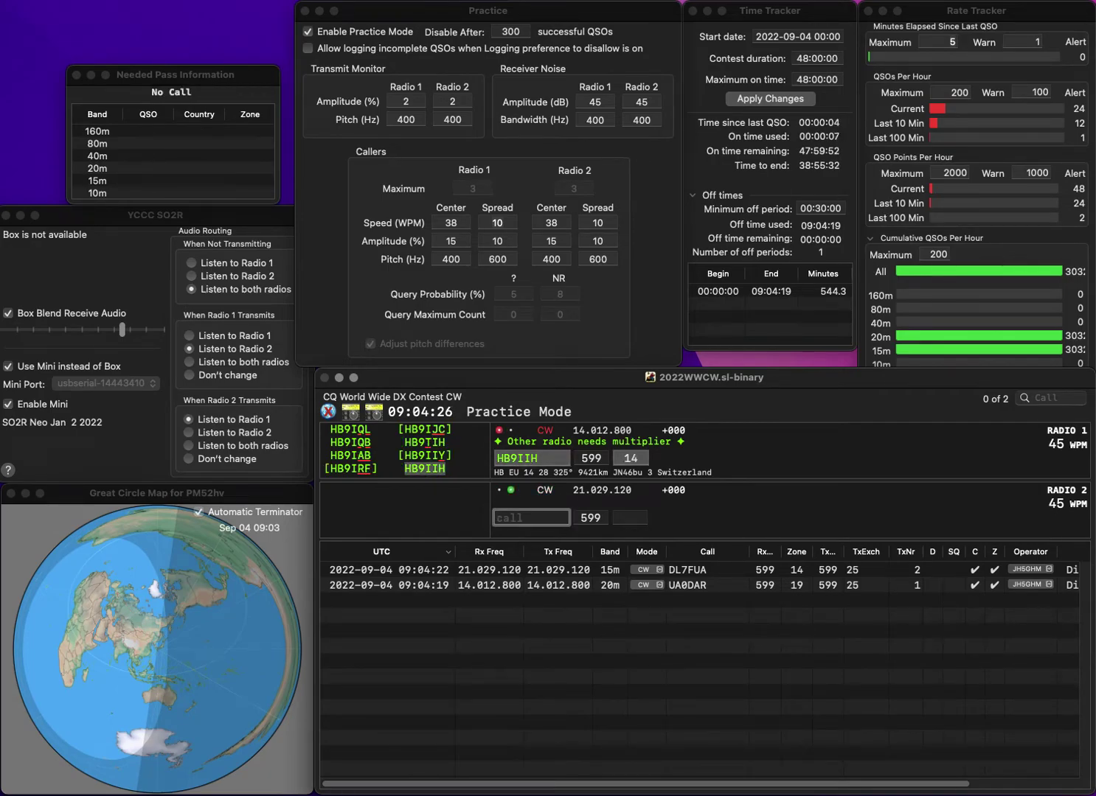
type("F1A")
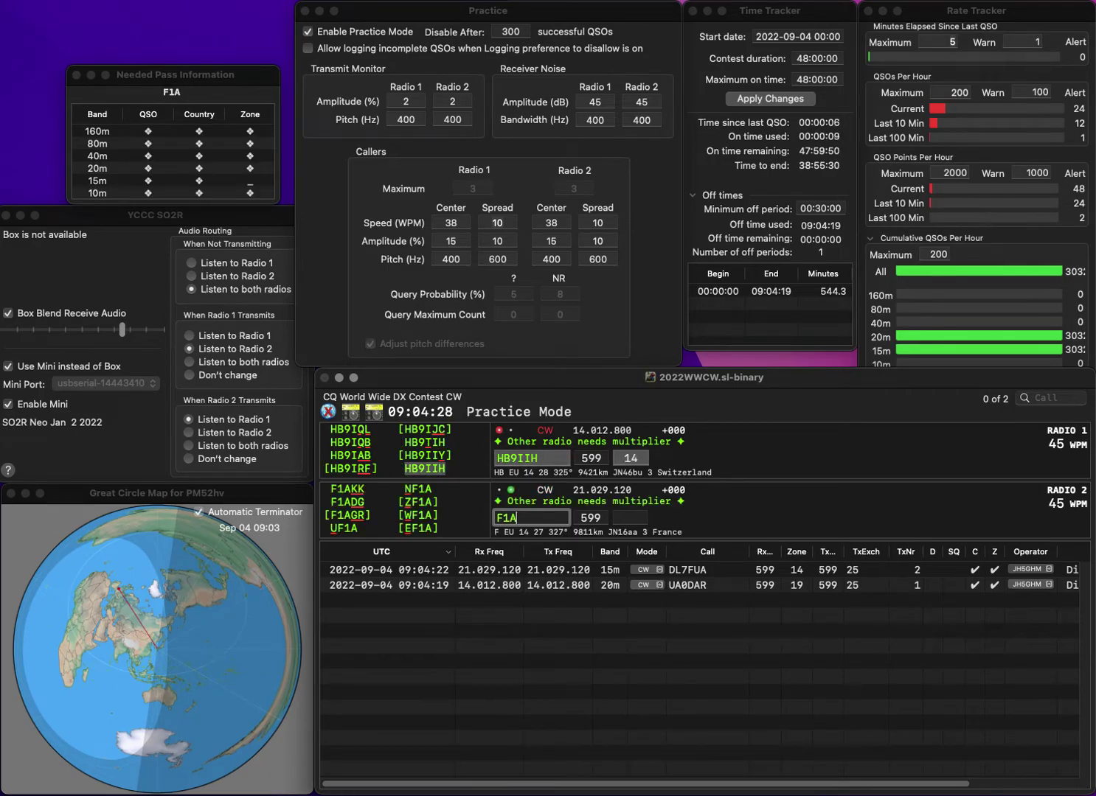
type("Z")
key("Return")
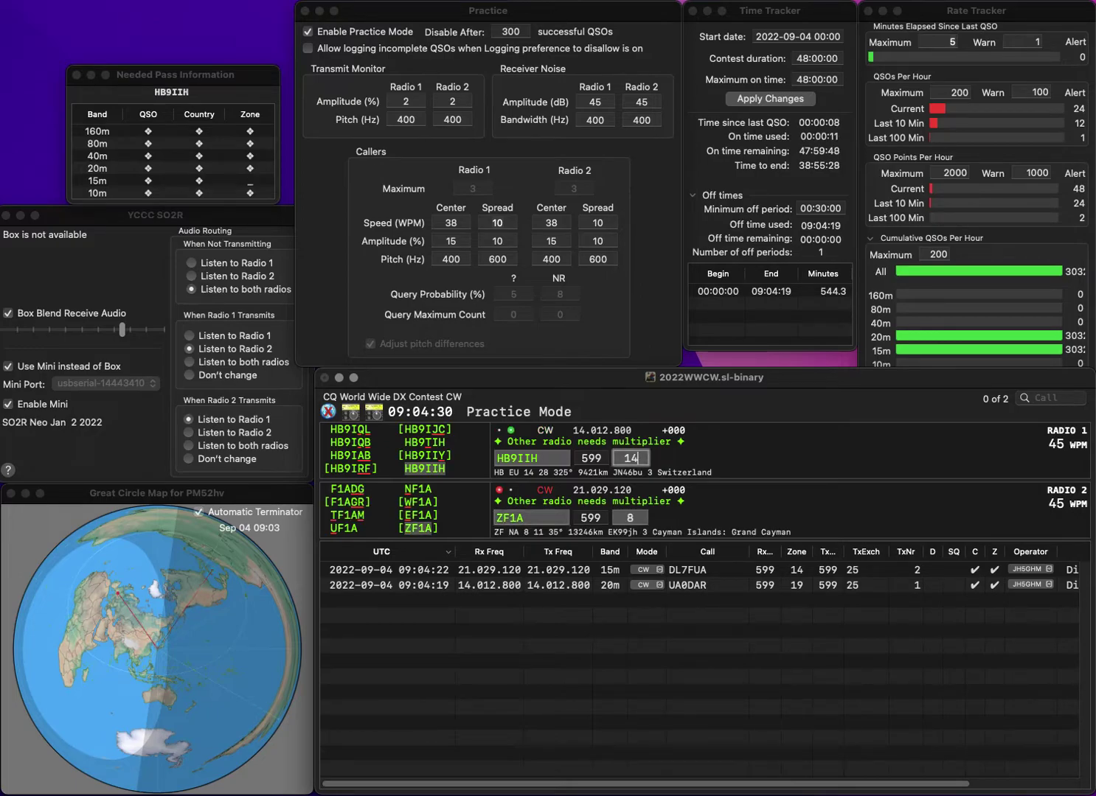
key("Return")
key("space")
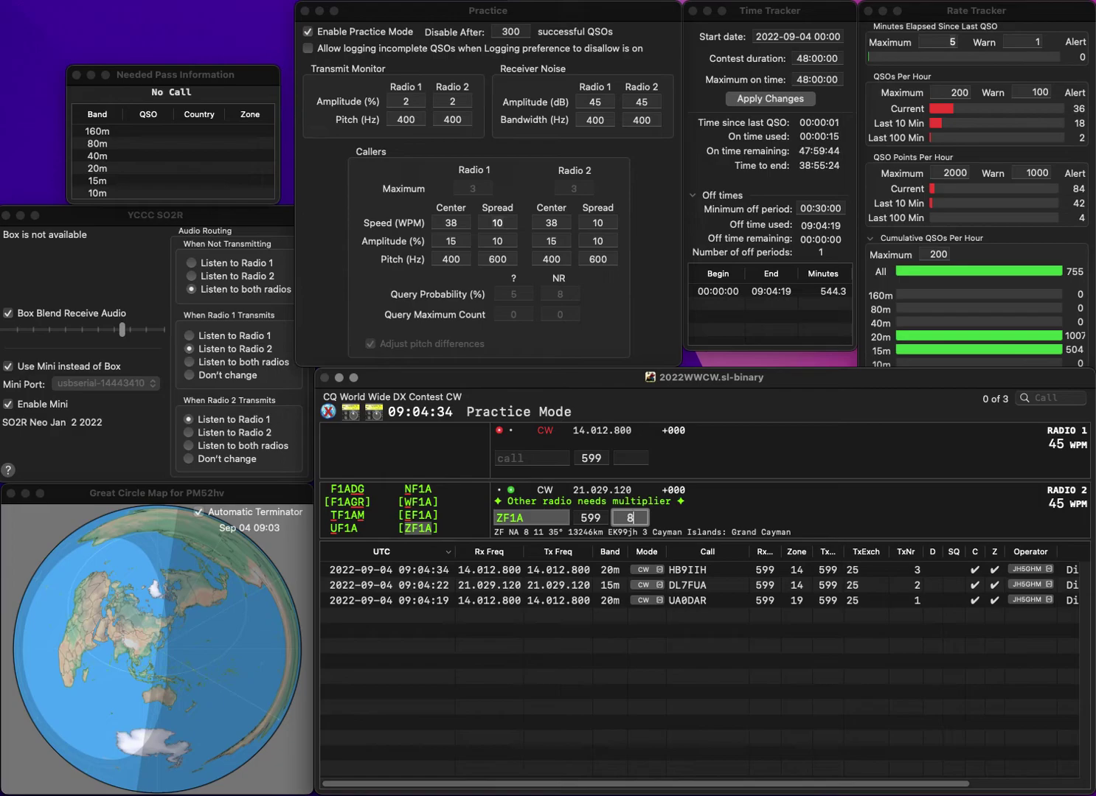
key("Return")
type("KK0G")
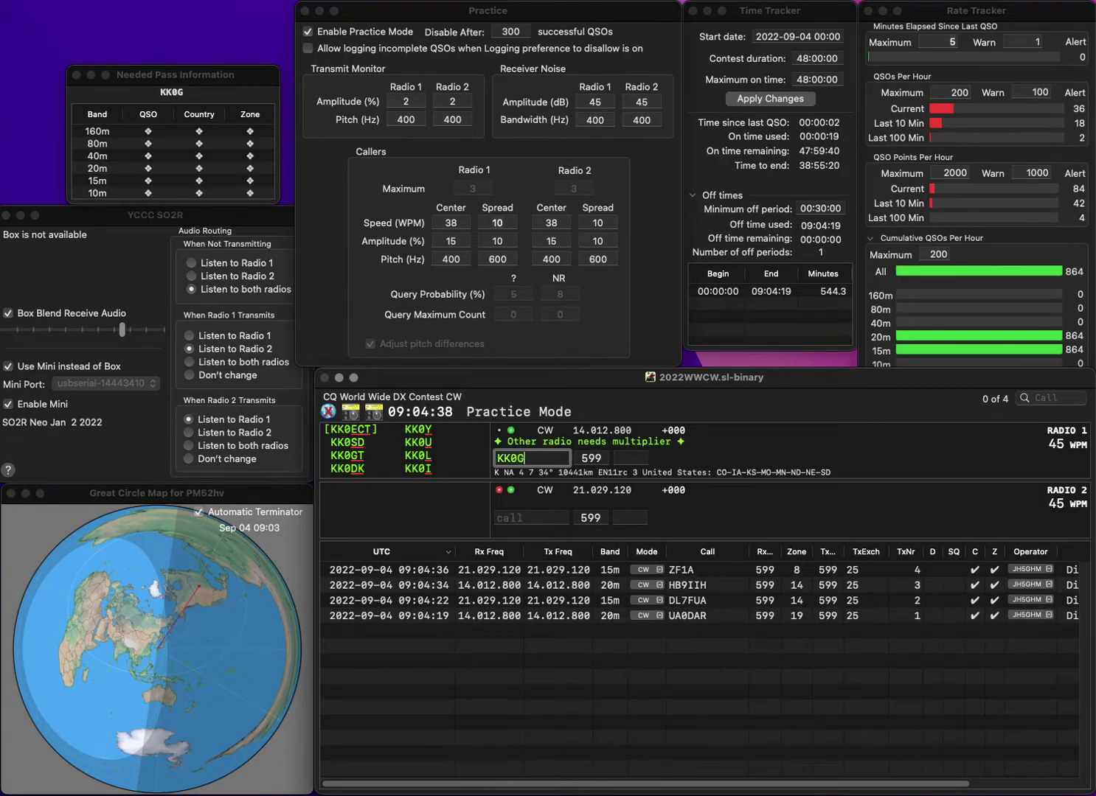
type("TGL")
type("NY")
key("Left")
key("Left")
key("Left")
key("BackSpace")
type("Z")
key("Right")
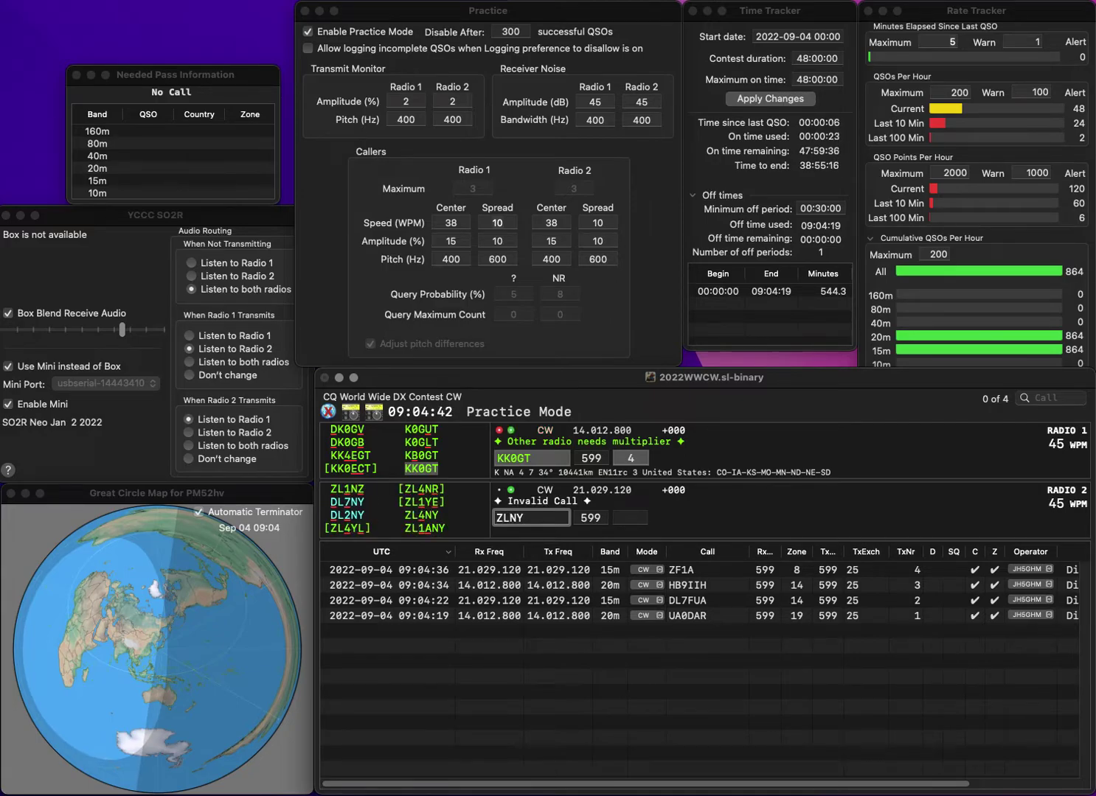
type("4")
key("Return")
key("Return")
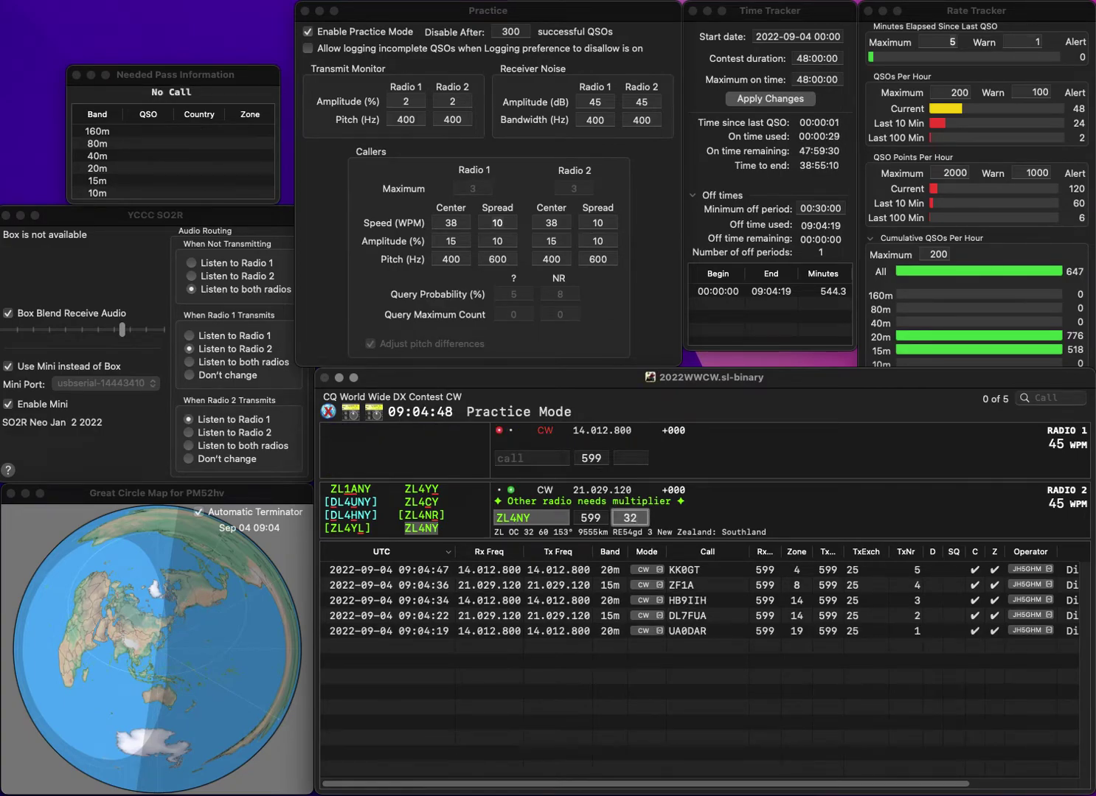
key("Return")
type("TO8N")
key("Return")
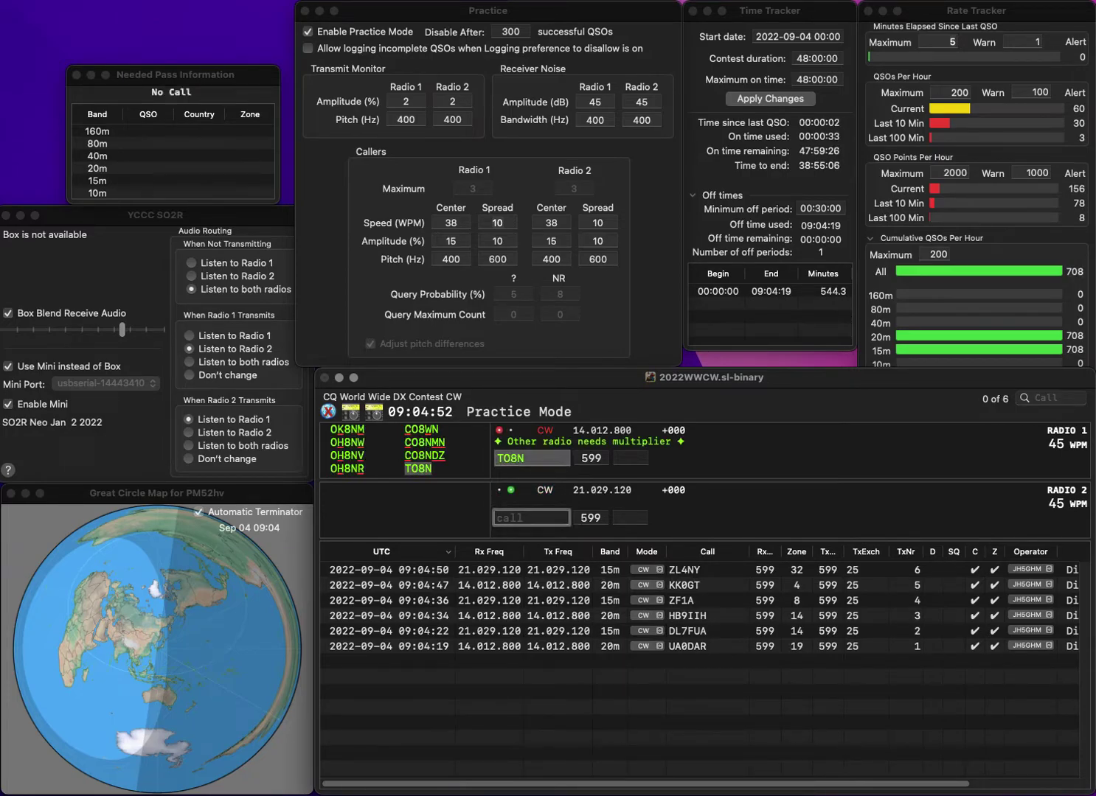
type("JA1M")
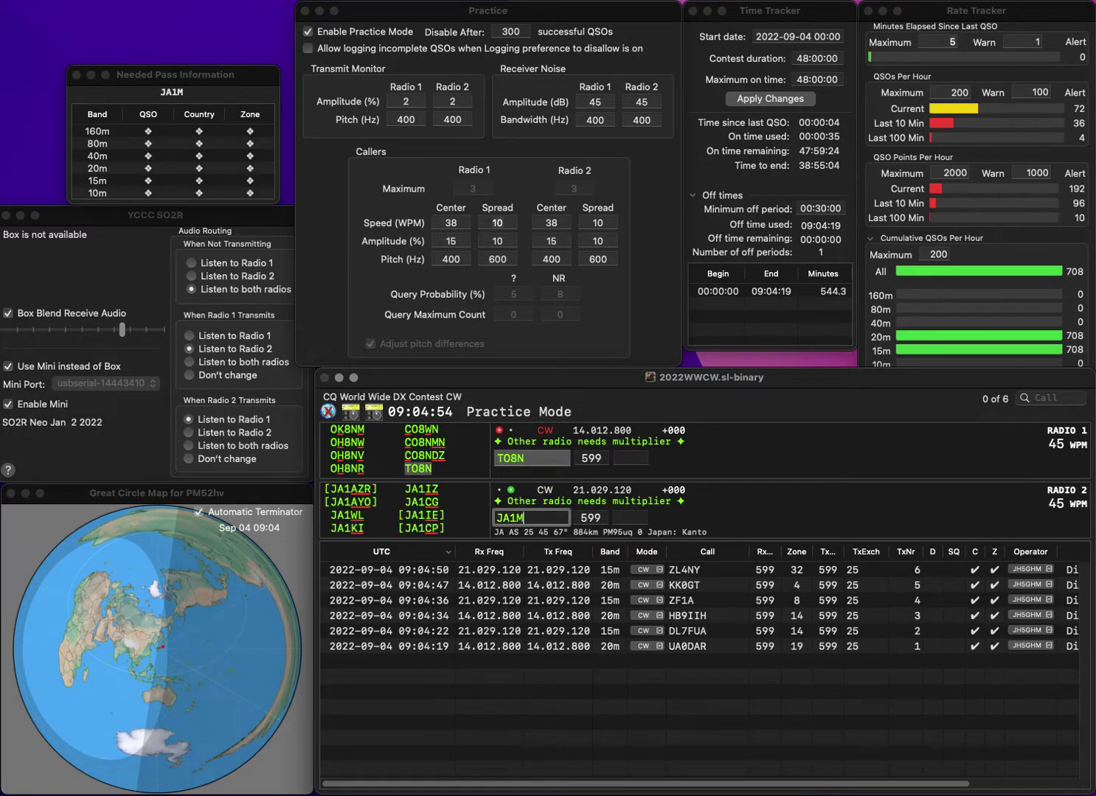
type("JC")
key("Return")
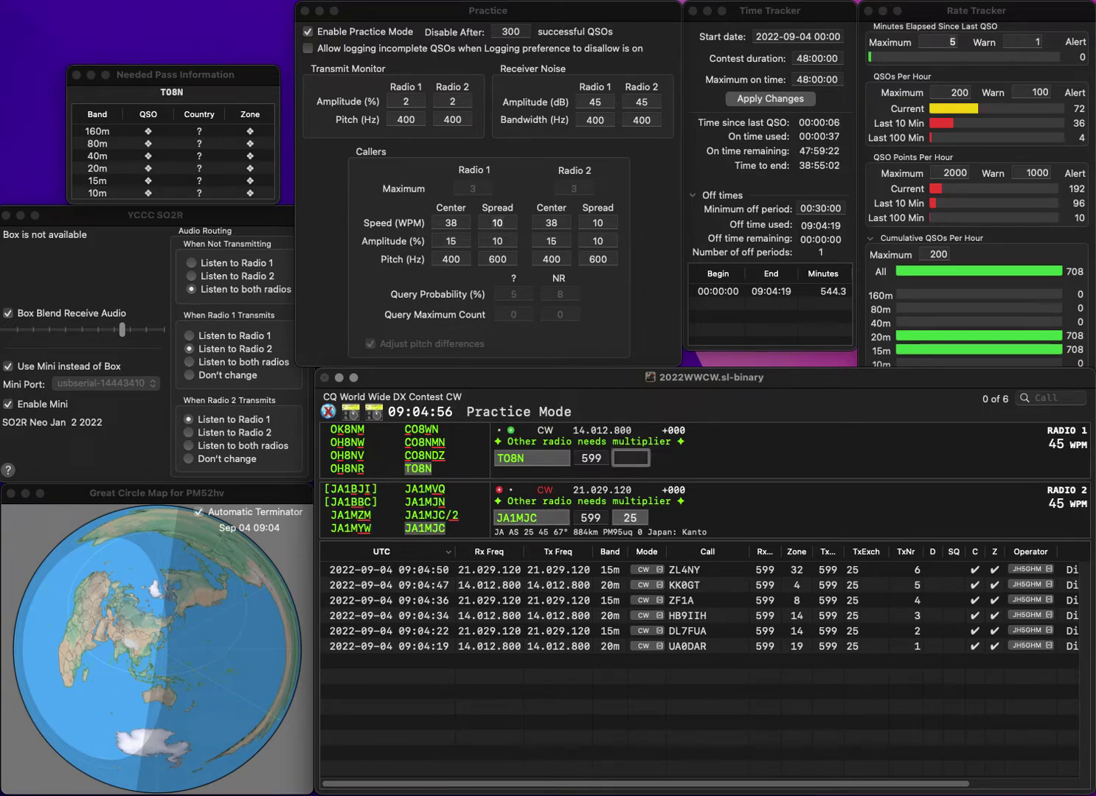
type("0")
key("Return")
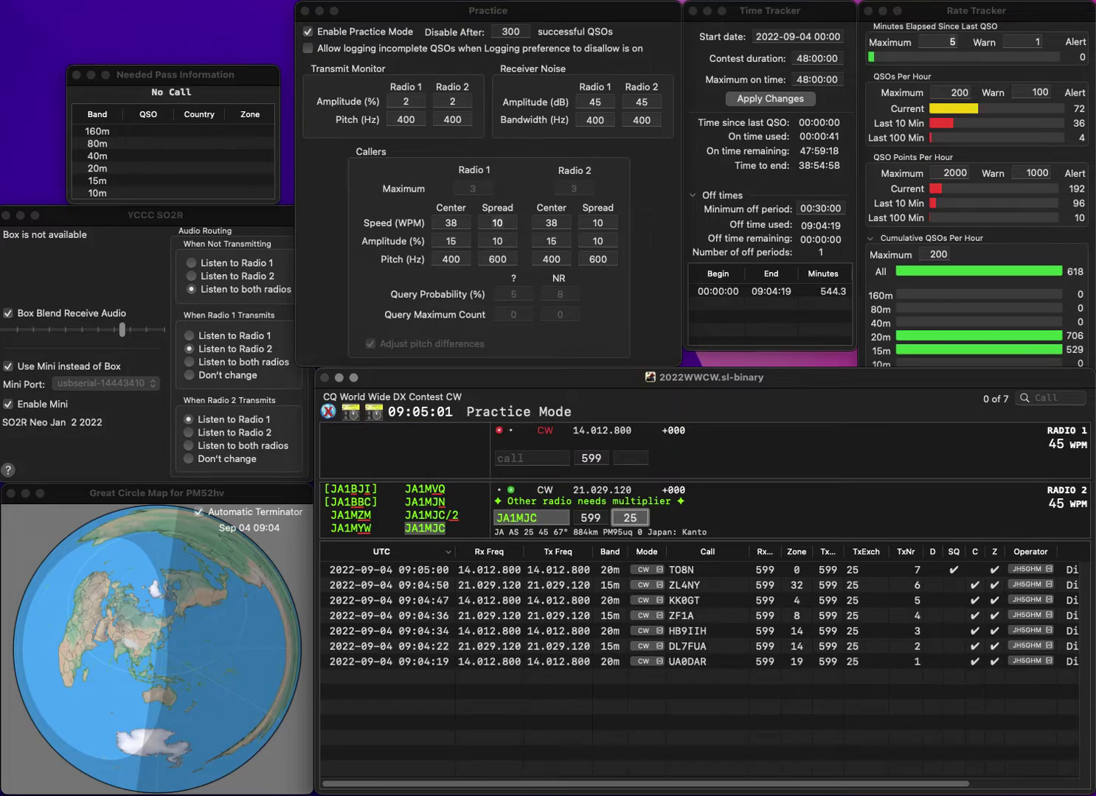
key("Return")
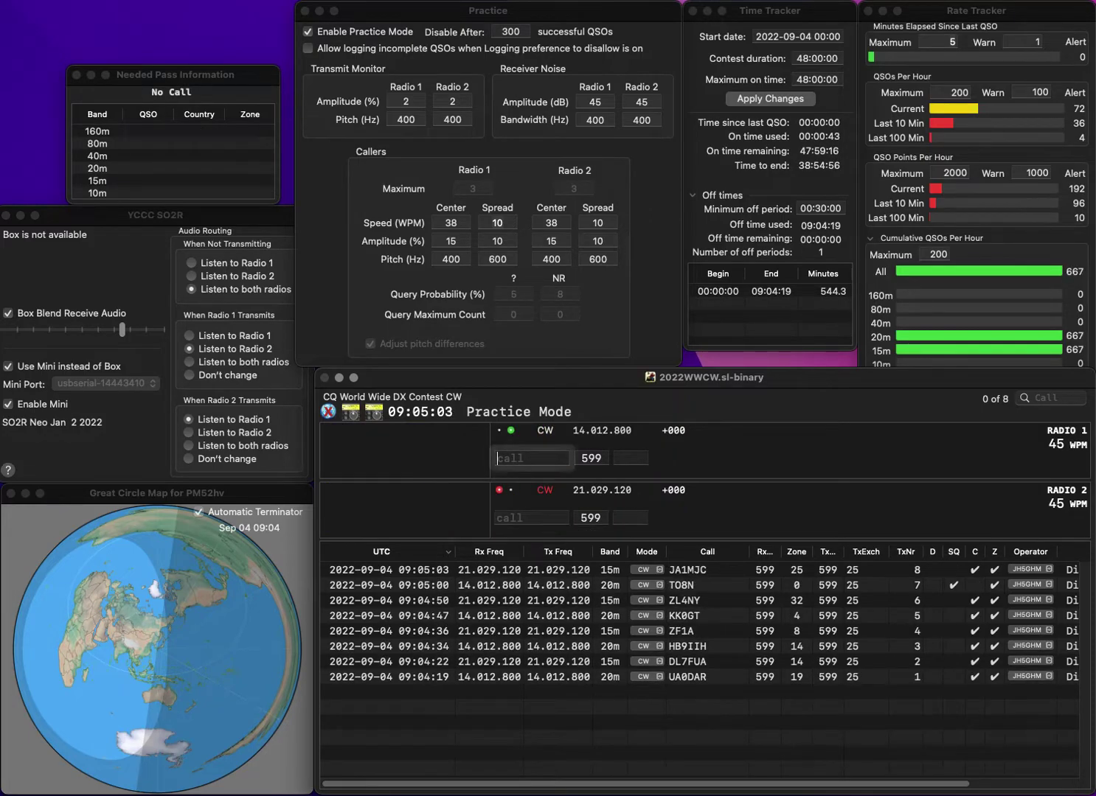
type("R3DCA")
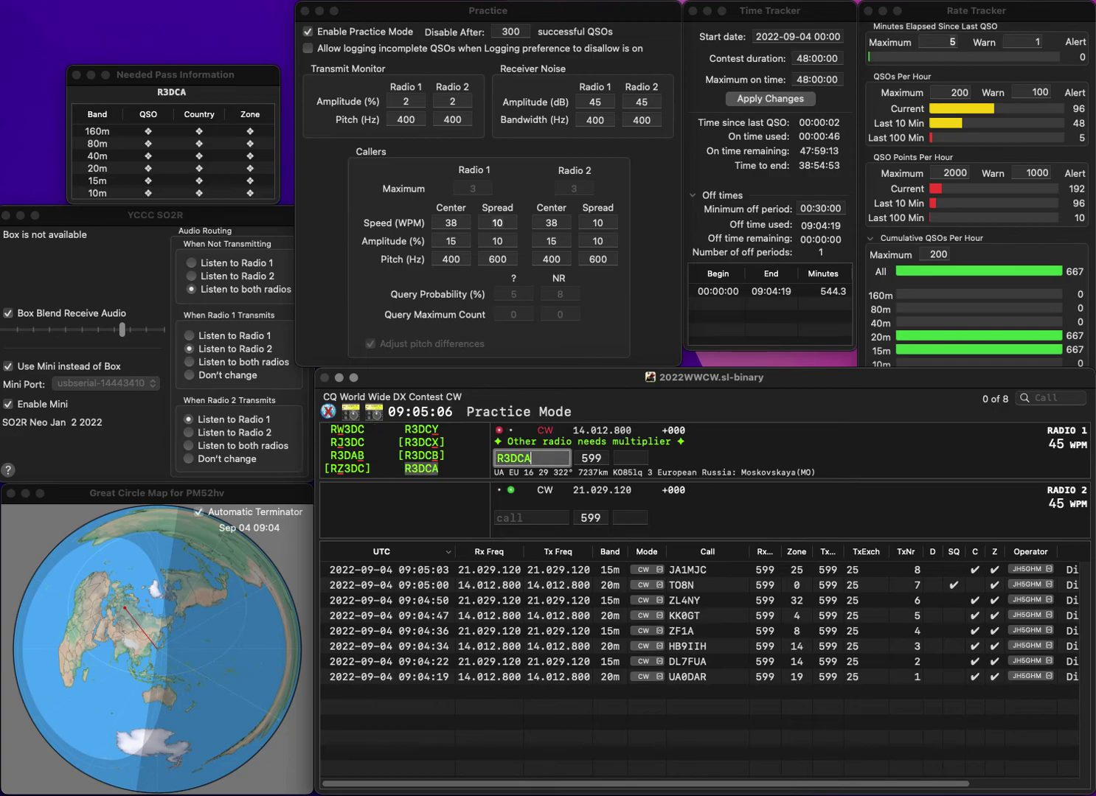
key("Return")
type("K7")
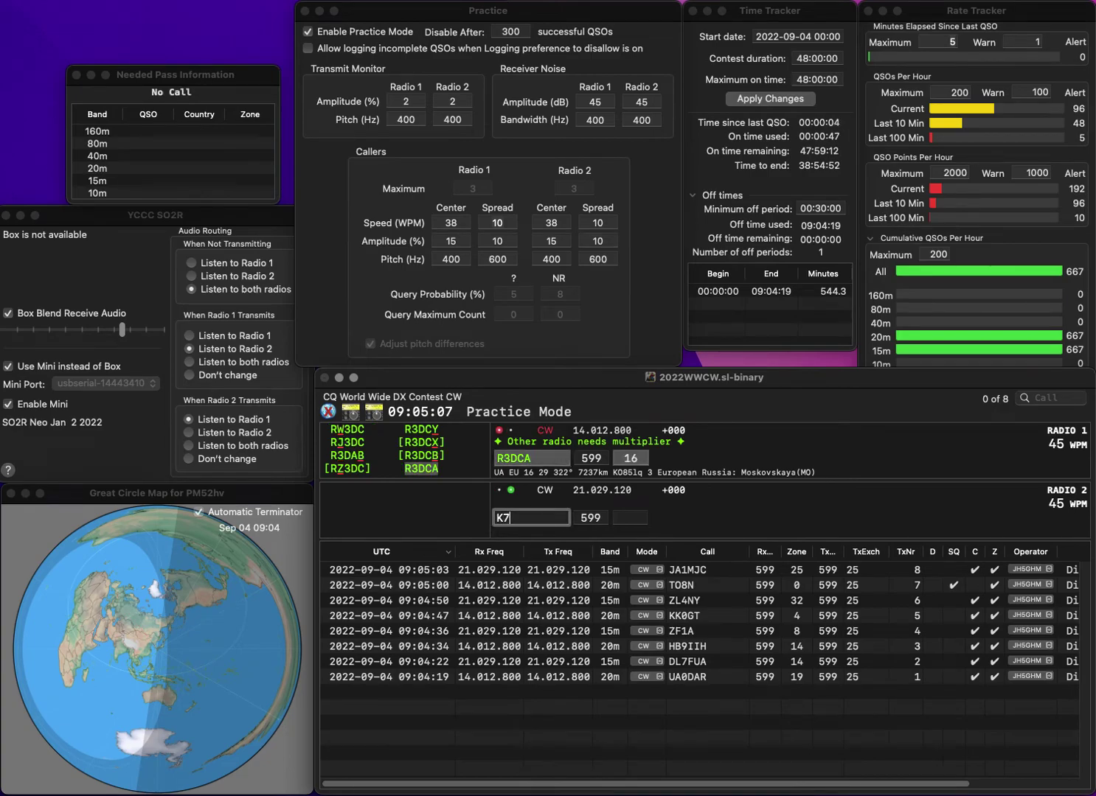
type("WK")
key("Return")
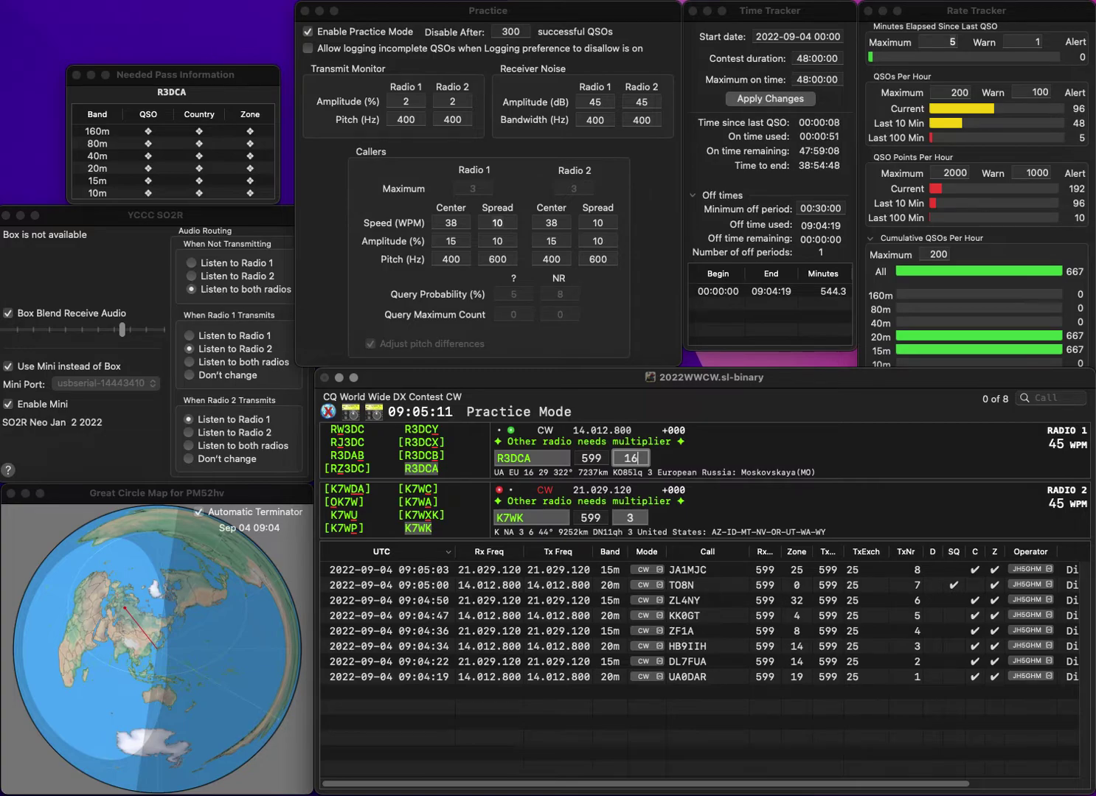
key("Return")
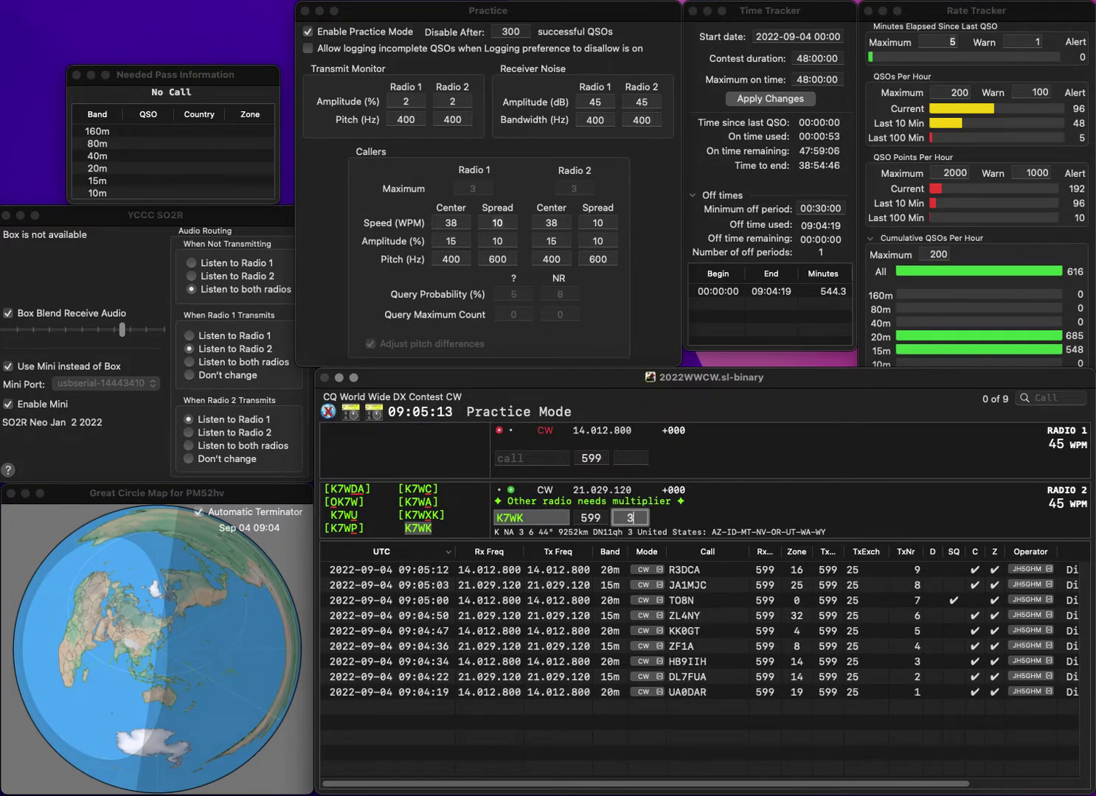
key("Return")
Work and log W1NN with zone 4 on Radio 1 and JA5FDJ with zone 25 on Radio 2.
type("W1NN")
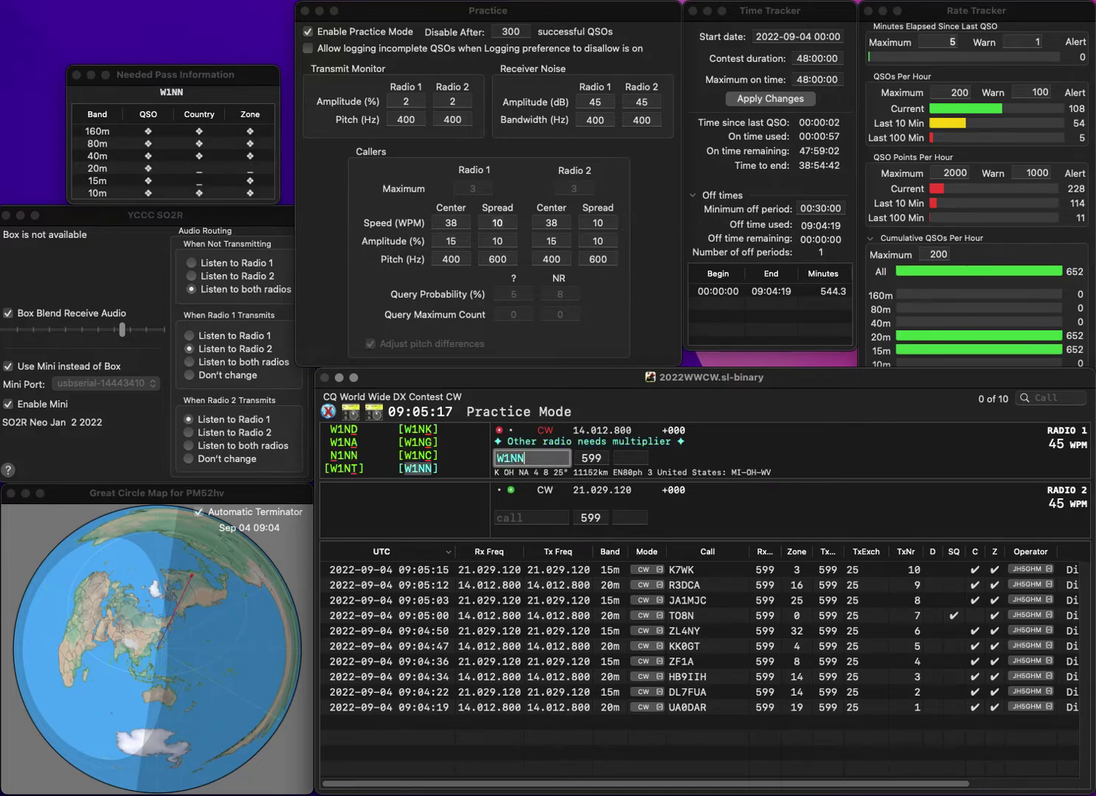
key("Return")
type("JA5FDJ")
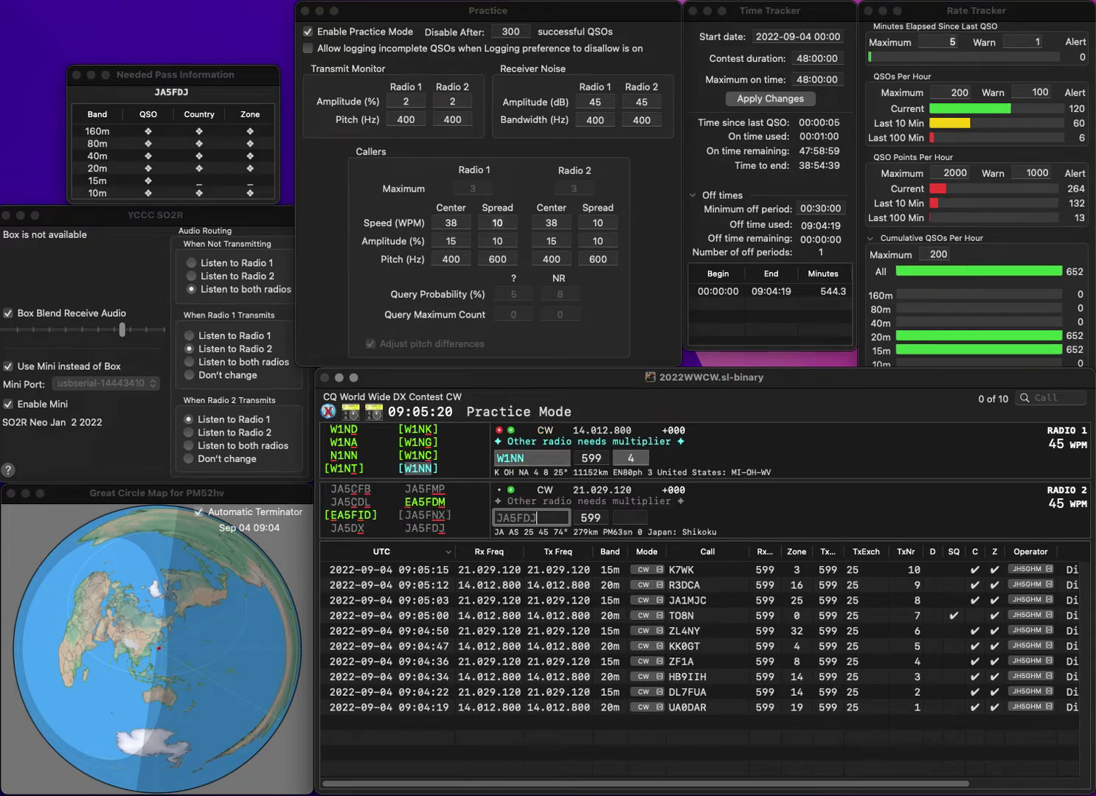
key("Return")
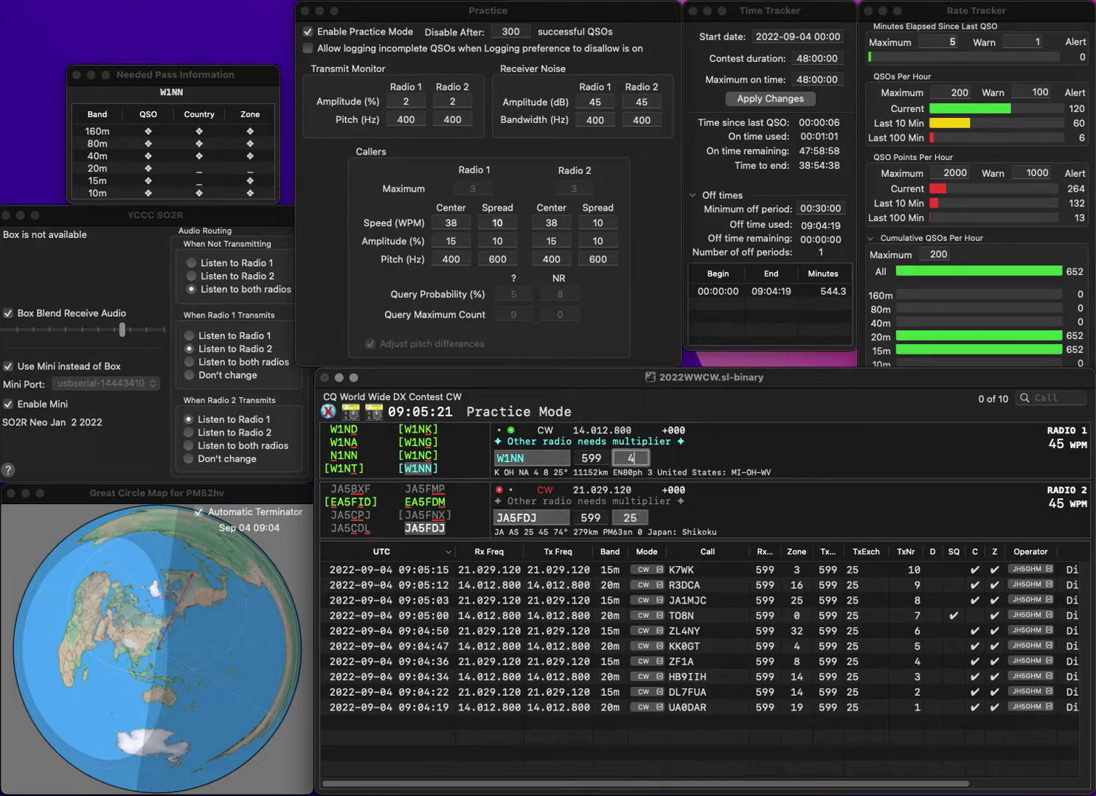
key("Return")
key("space")
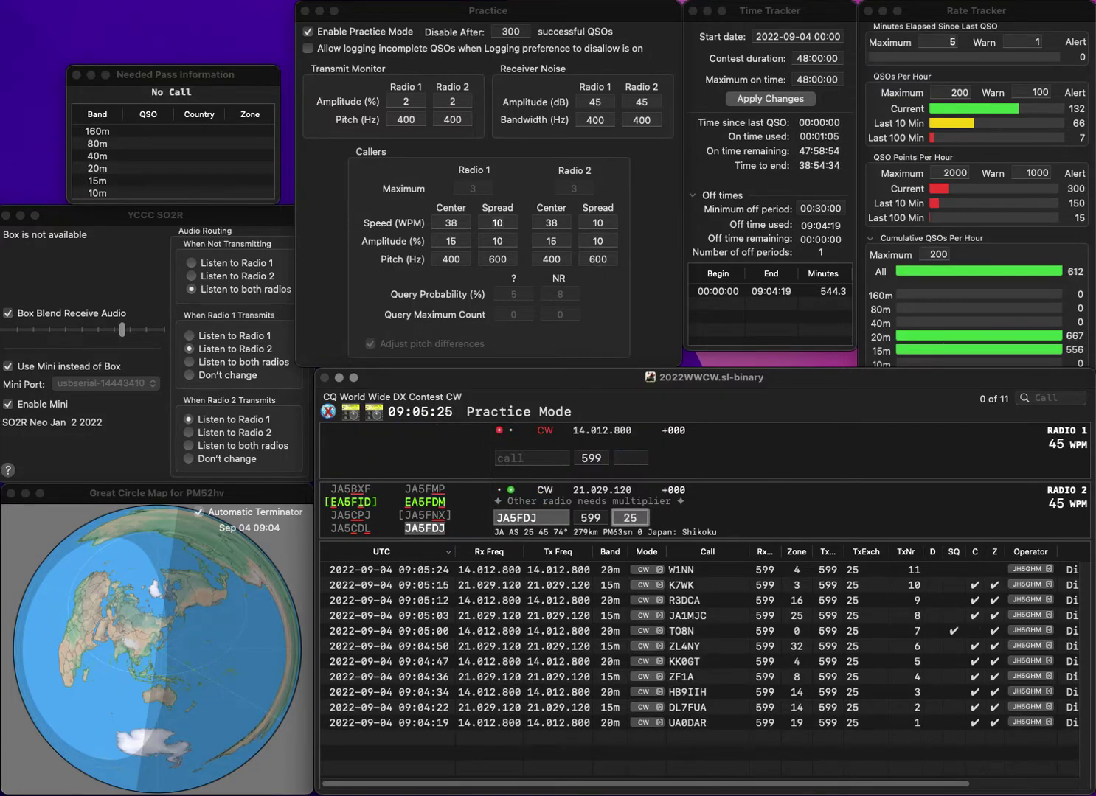
key("Return")
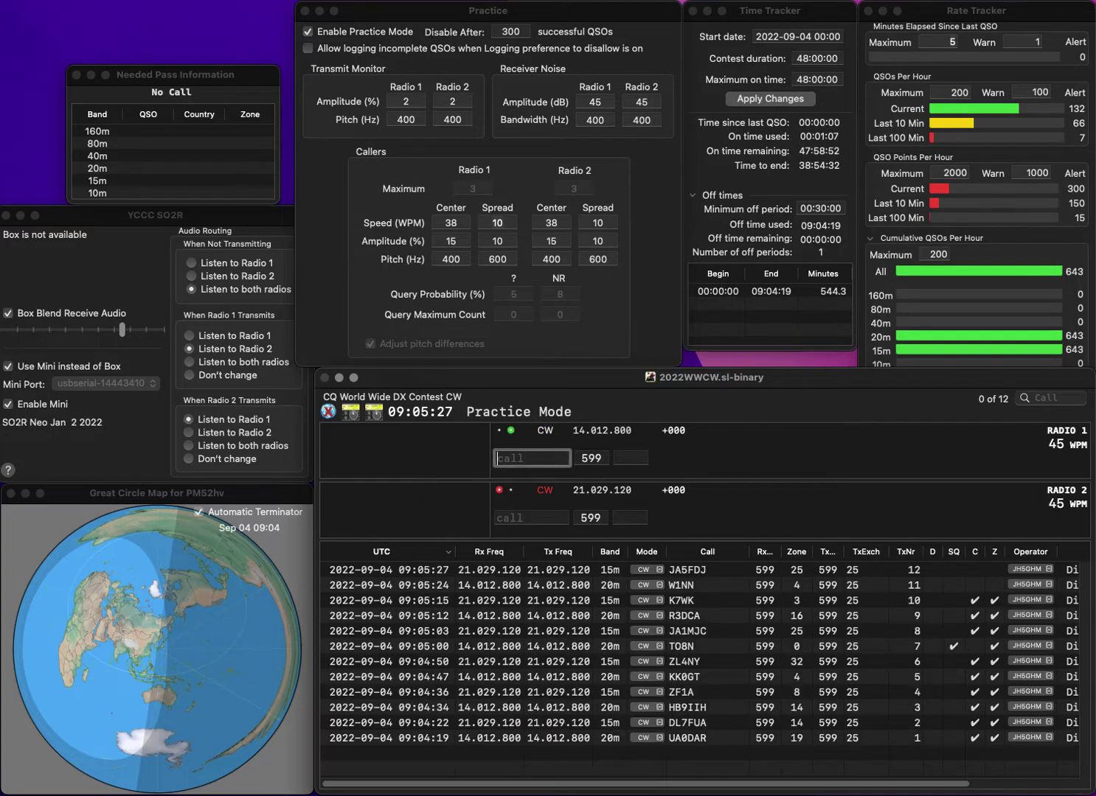
Enter the call W6AYC on Radio 1 and send the exchange.
type("W")
key("BackSpace")
type("A")
key("BackSpace")
type("6AYCC")
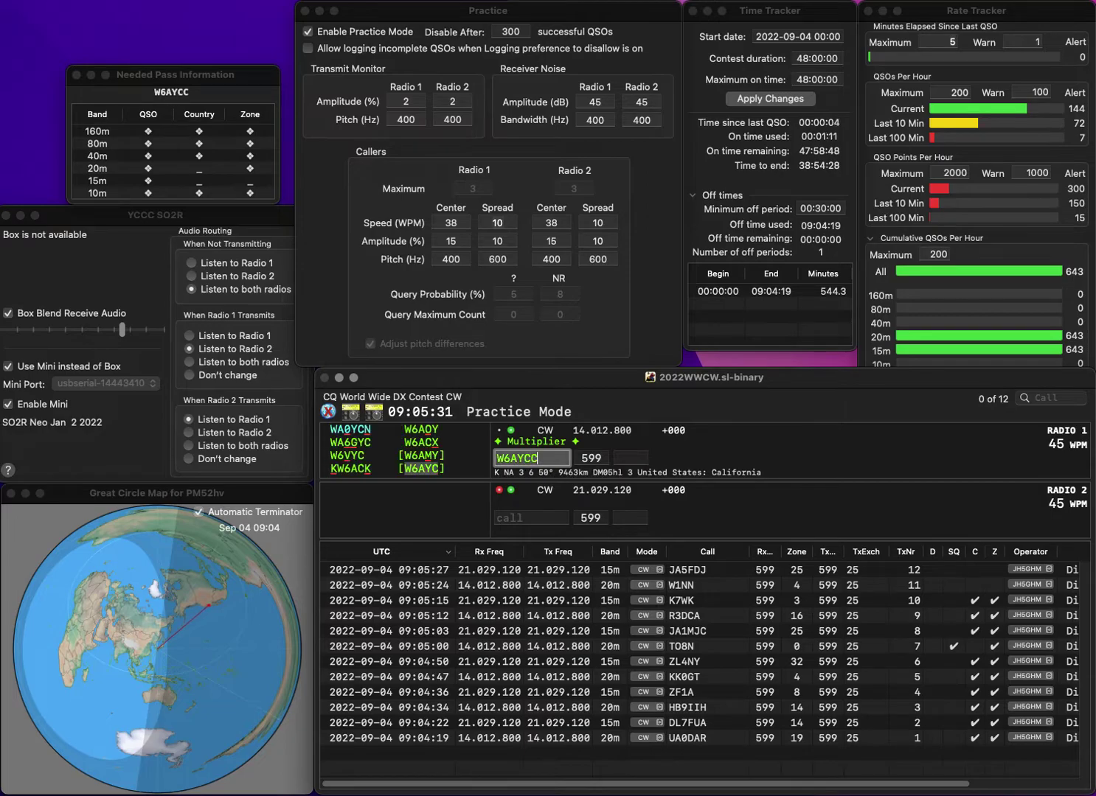
key("Return")
key("Up")
key("BackSpace")
key("Return")
Log W6AYC with zone 3 on Radio 1 and answer AD9YC on Radio 2.
type("9YC")
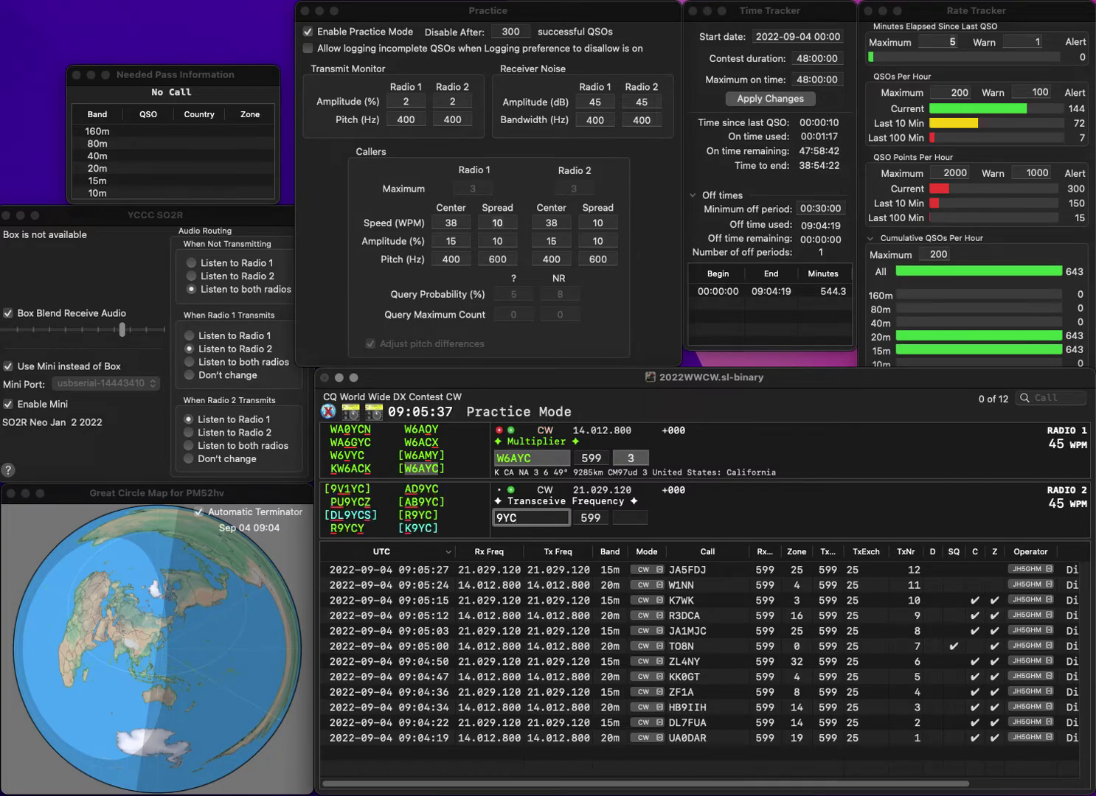
key("Up")
key("Return")
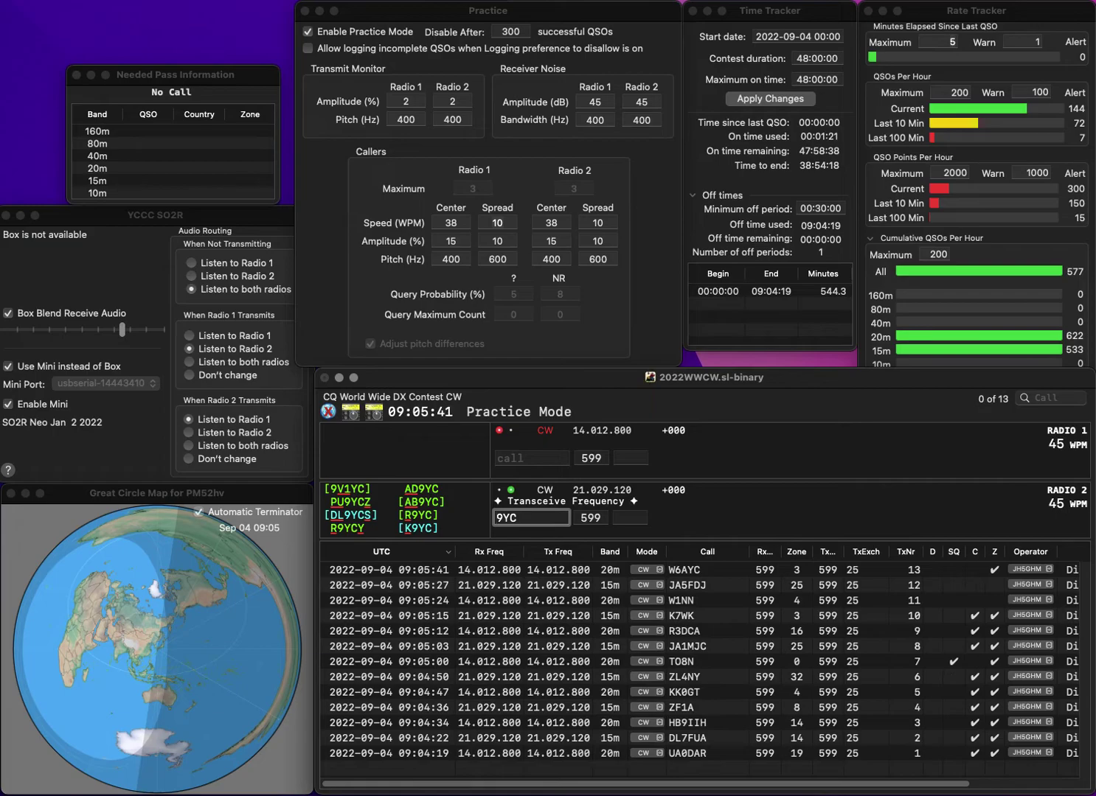
type("AD")
key("Return")
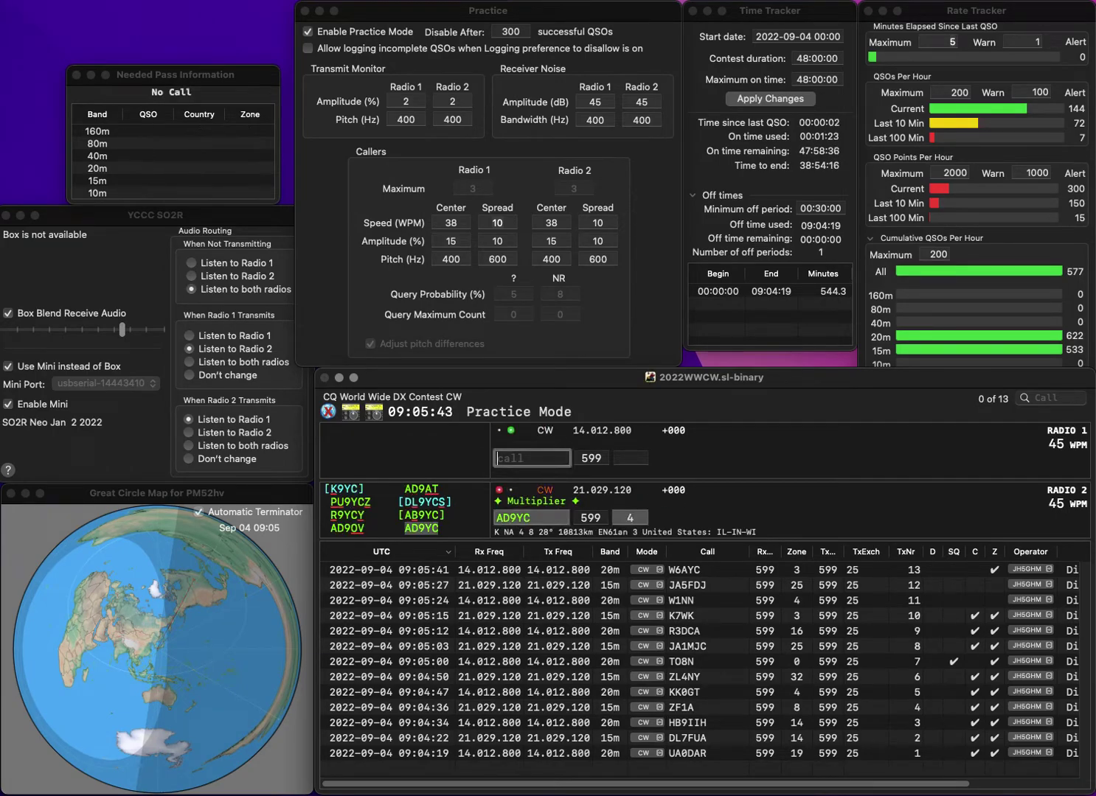
Enter the partial call GGT on Radio 1 and log AD9YC with zone 4 on Radio 2.
type("GGT")
key("Return")
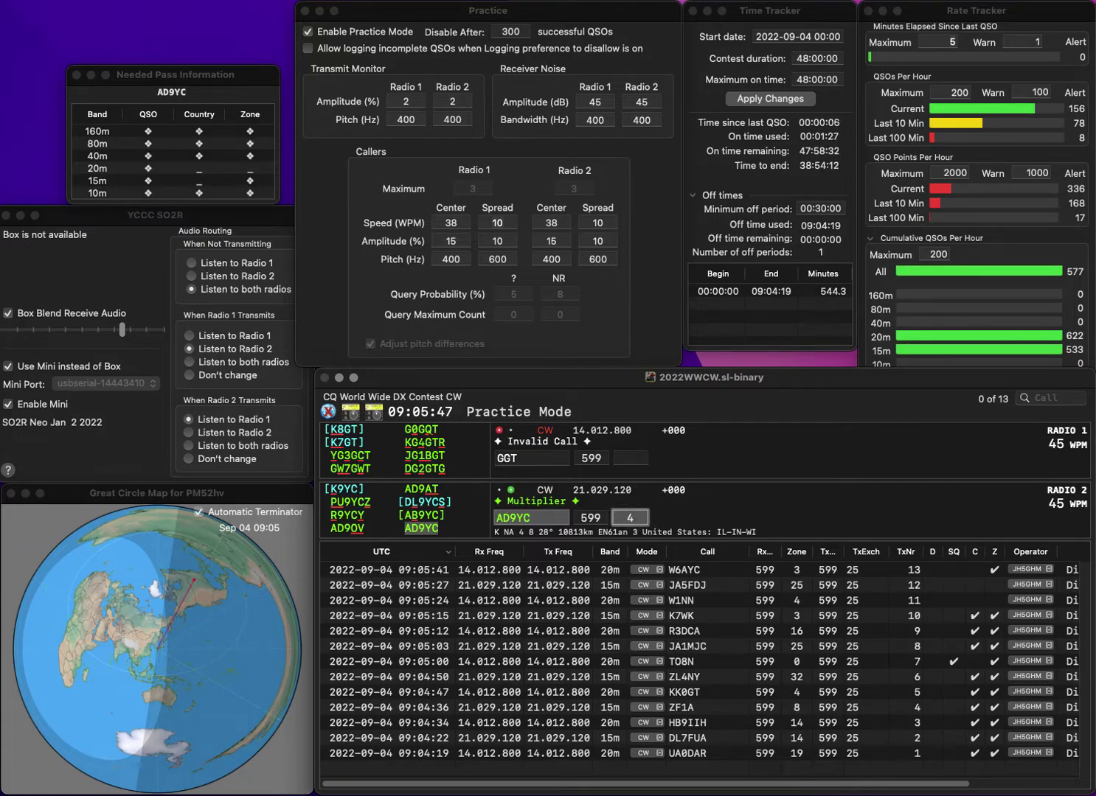
key("Return")
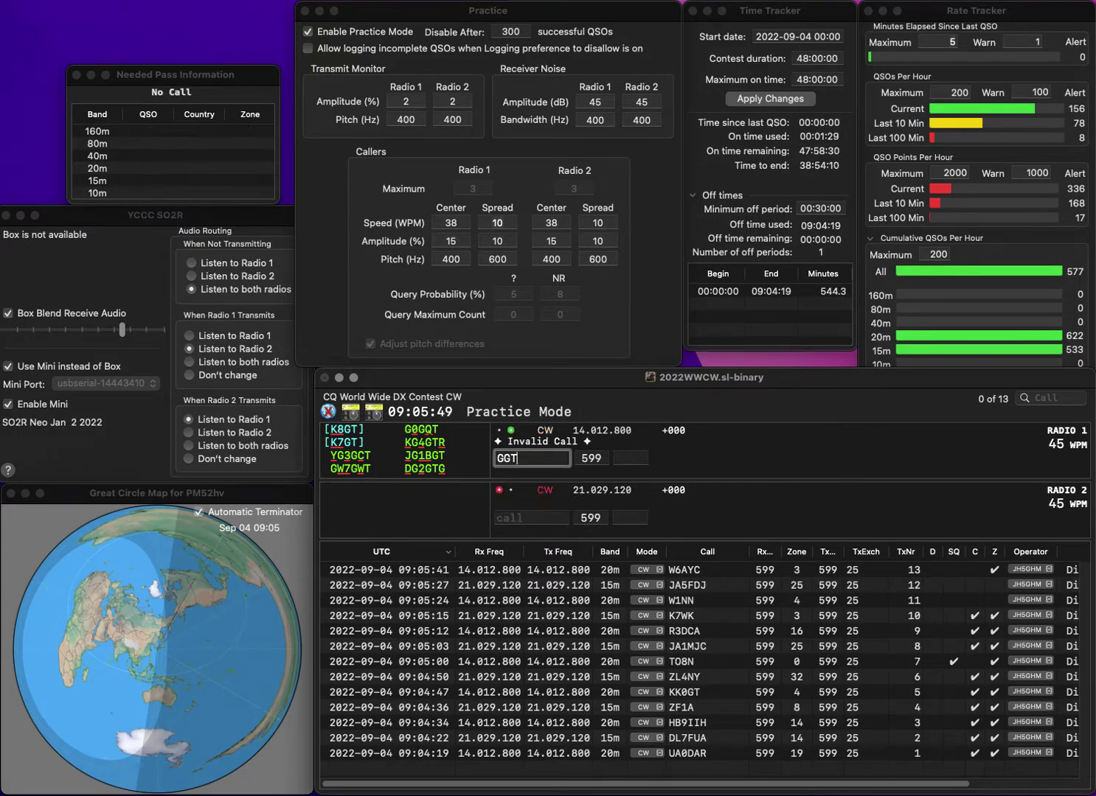
type("GZ2T")
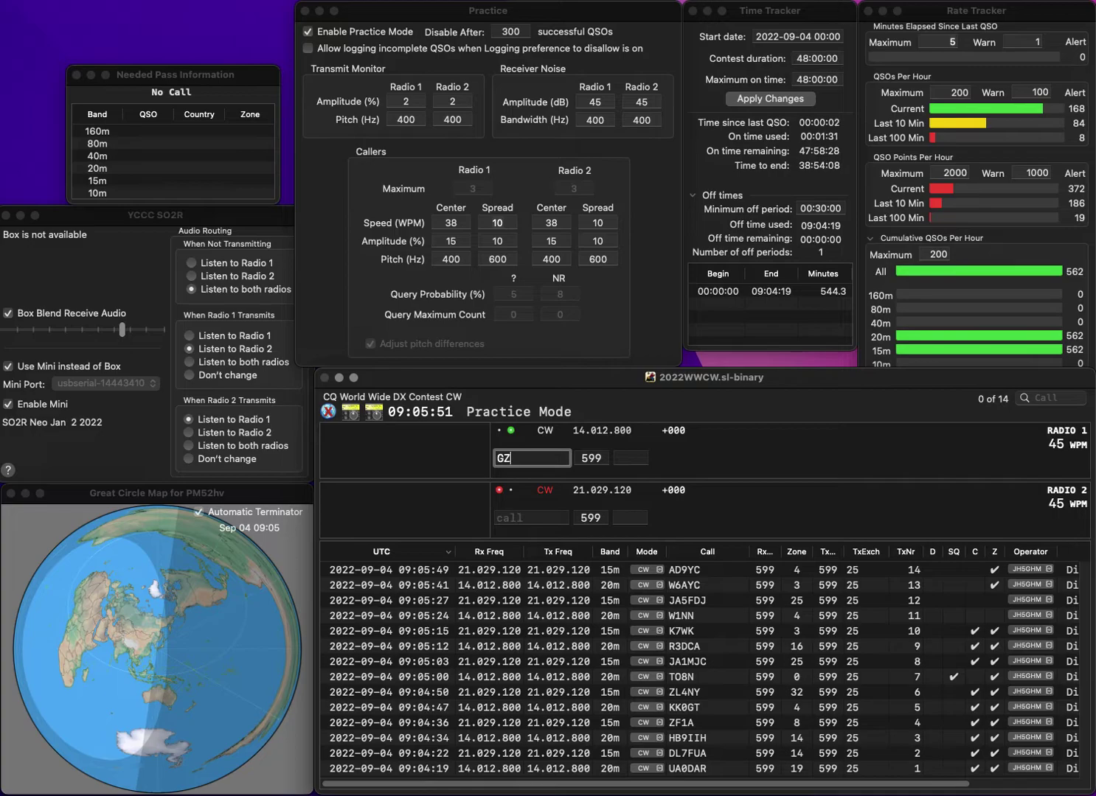
key("Left")
key("Left")
key("Left")
key("BackSpace")
type("Z")
key("Return")
key("Return")
Answer NR5T on Radio 2, and log ZZ2T with zone 11 on Radio 1 and NR5T with zone 4 on Radio 2.
type("5")
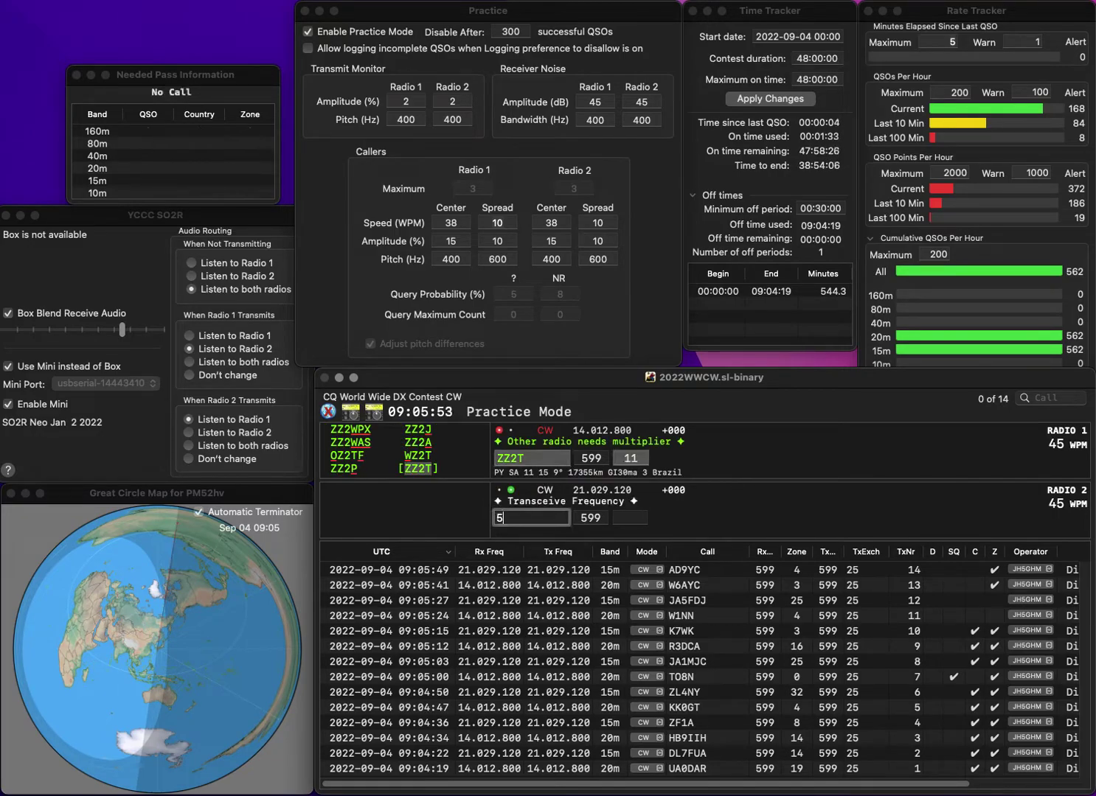
type("T")
key("Left")
key("Left")
type("NR")
key("Return")
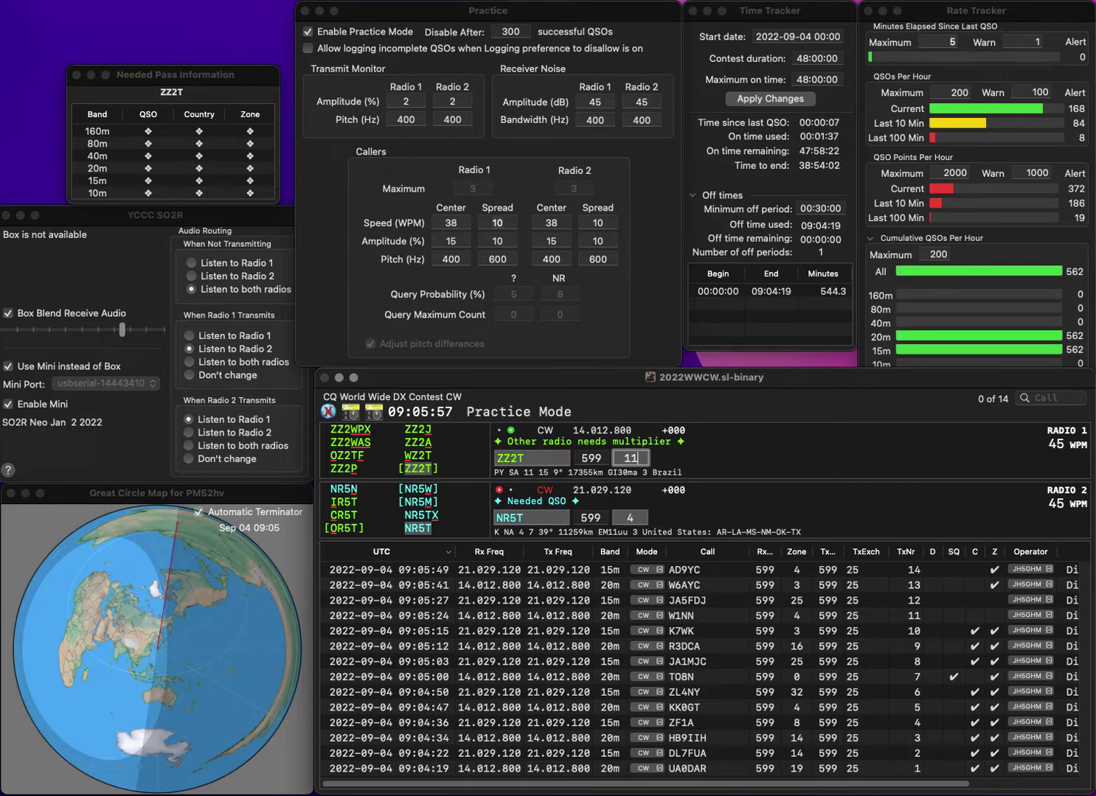
key("Return")
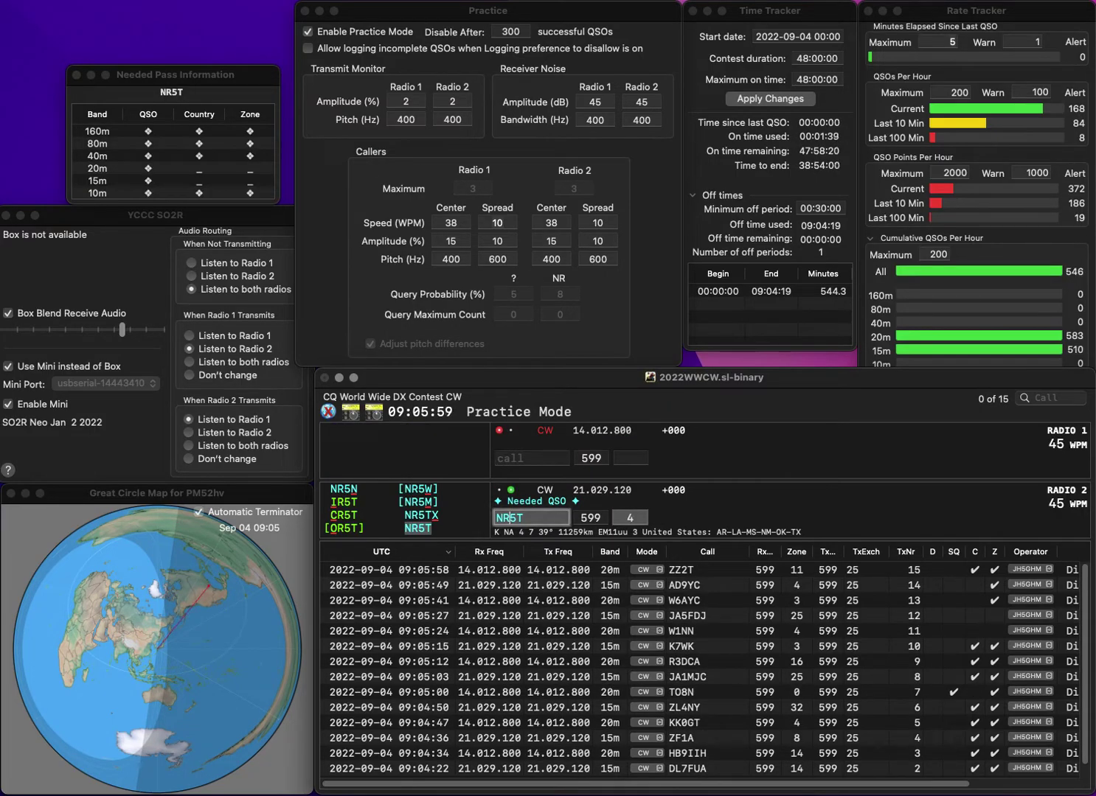
key("Return")
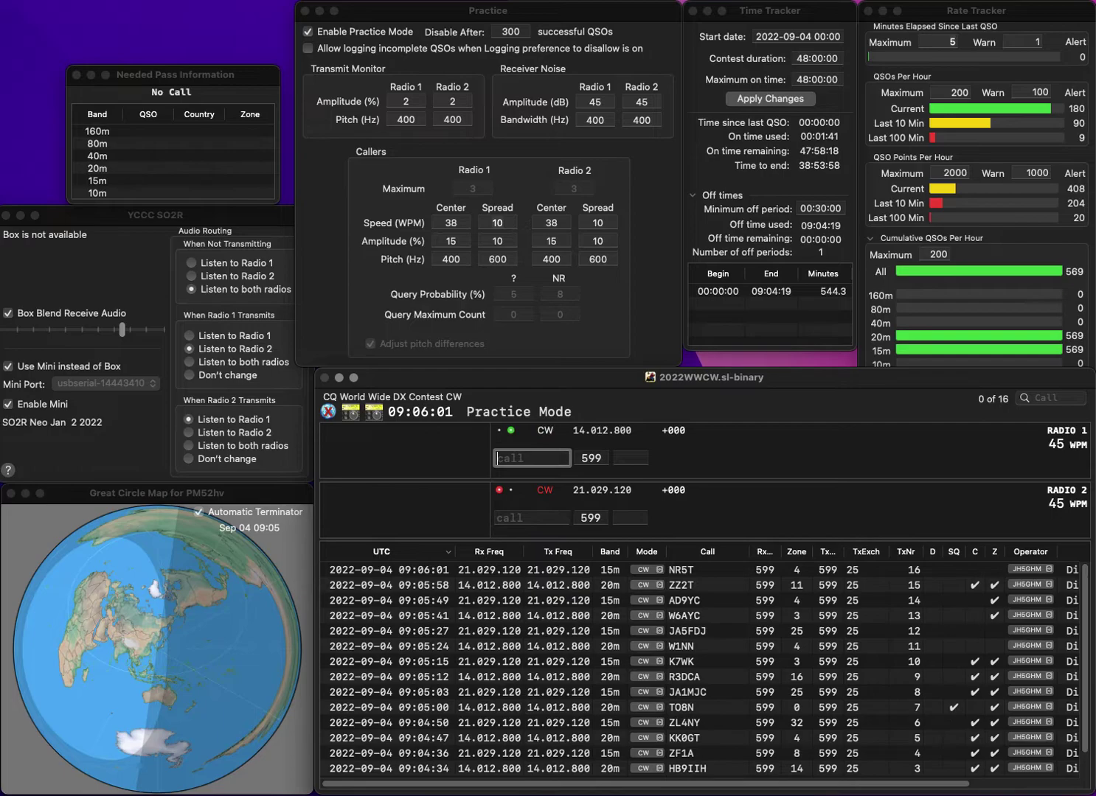
Enter the call JA7FYF/1 on Radio 1 and send the exchange.
type("JA7F")
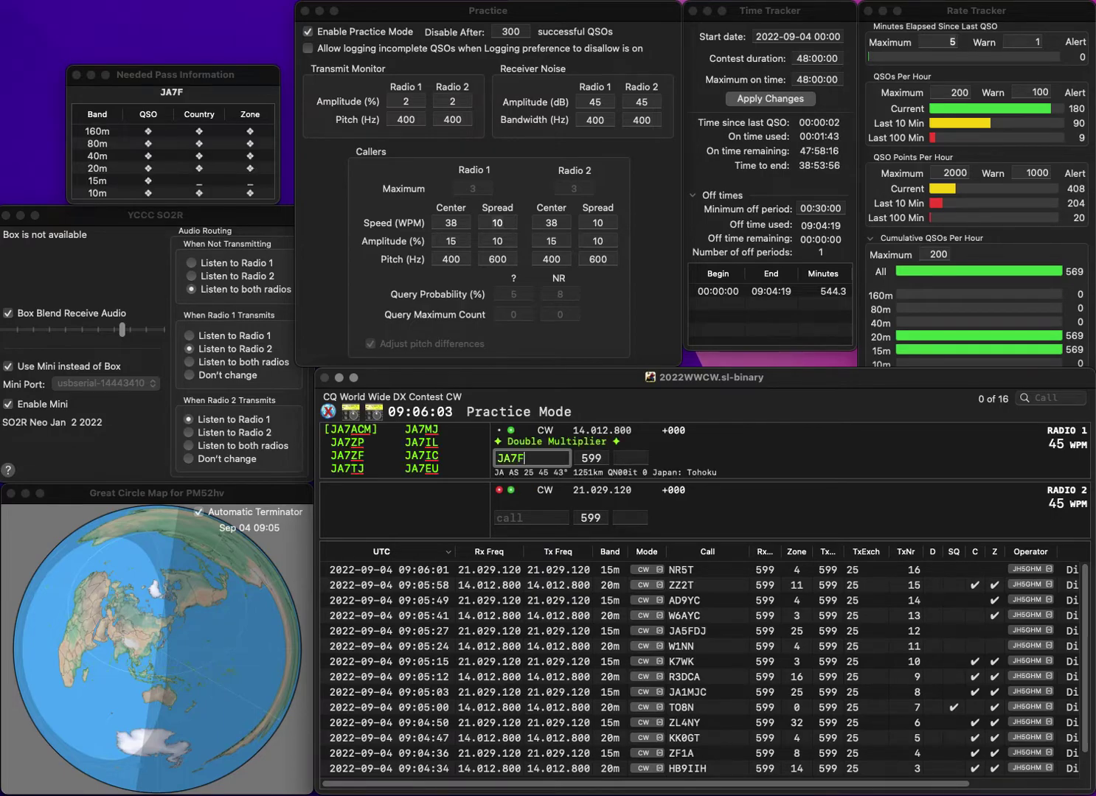
type("YF/1")
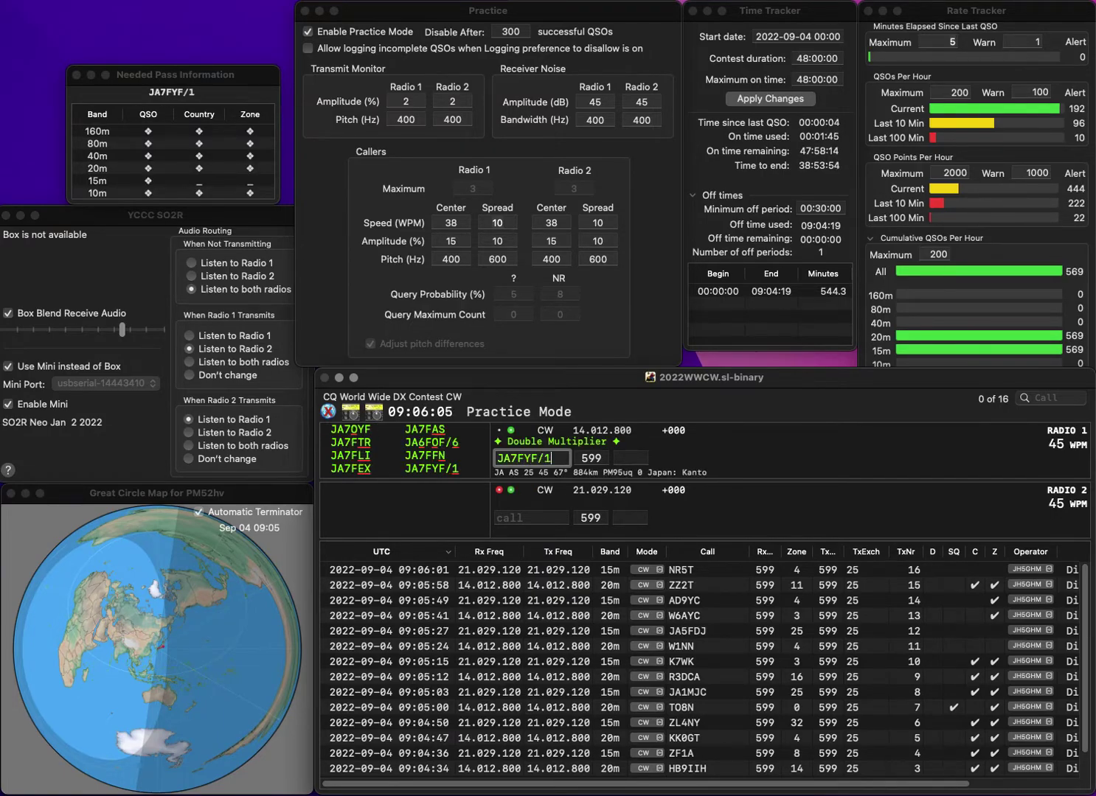
key("Return")
Answer DL1LQL on Radio 2, and log JA7FYF/1 with zone 25 on Radio 1 and DL1LQL with zone 14 on Radio 2.
type("DL")
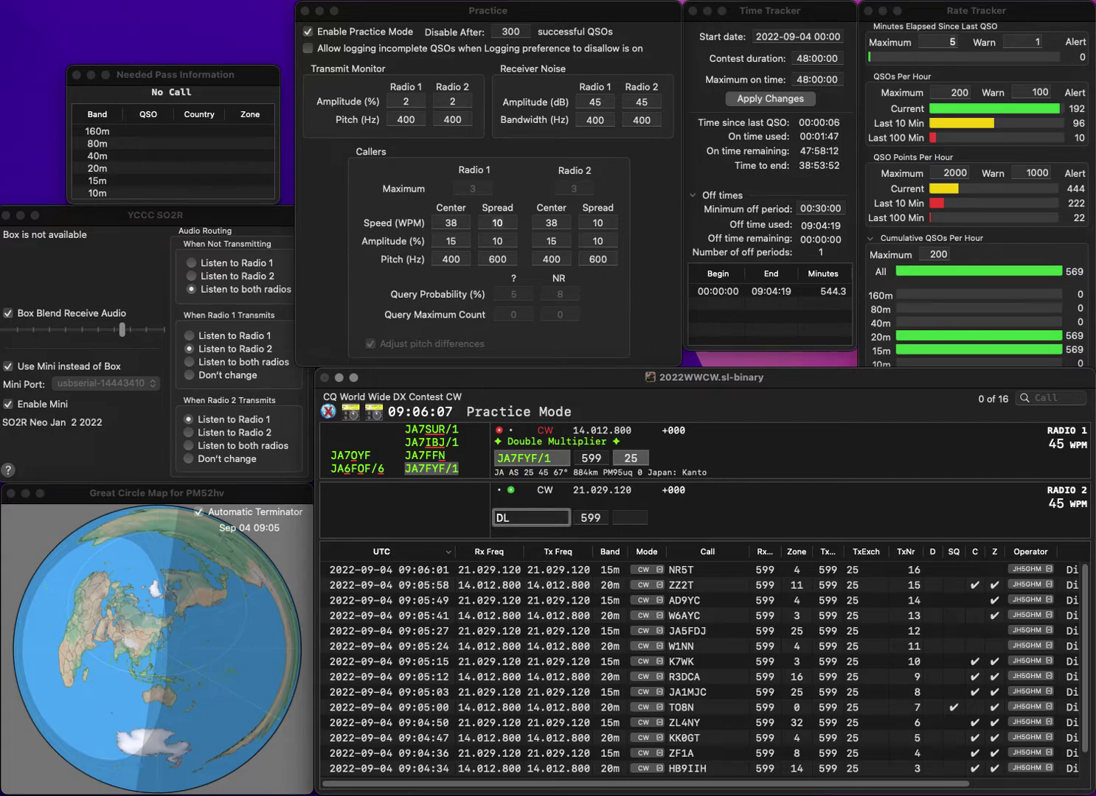
type("1")
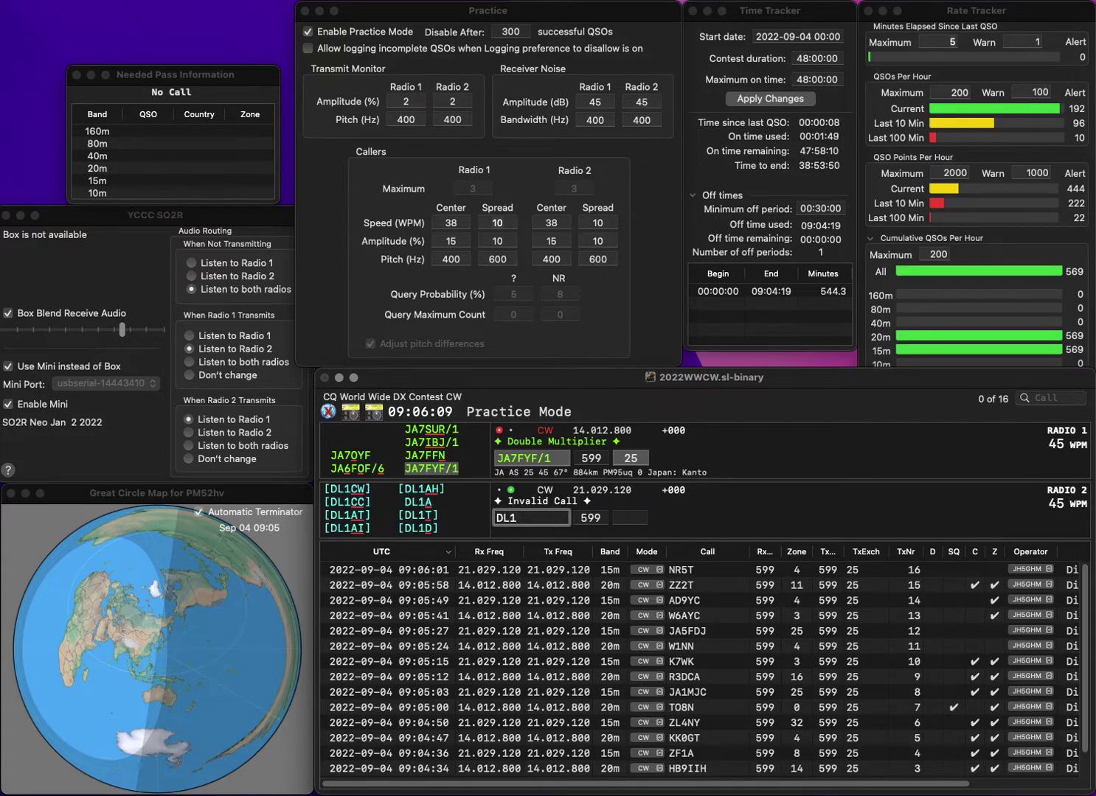
type("LQL")
key("Return")
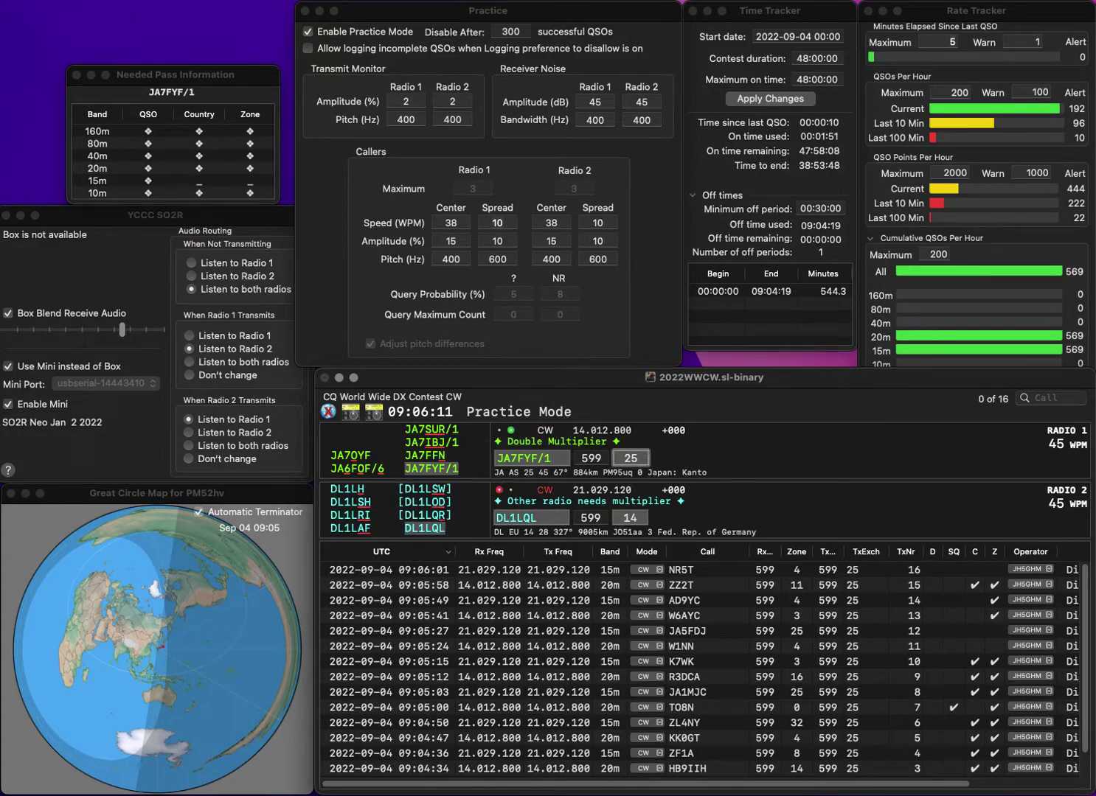
key("Return")
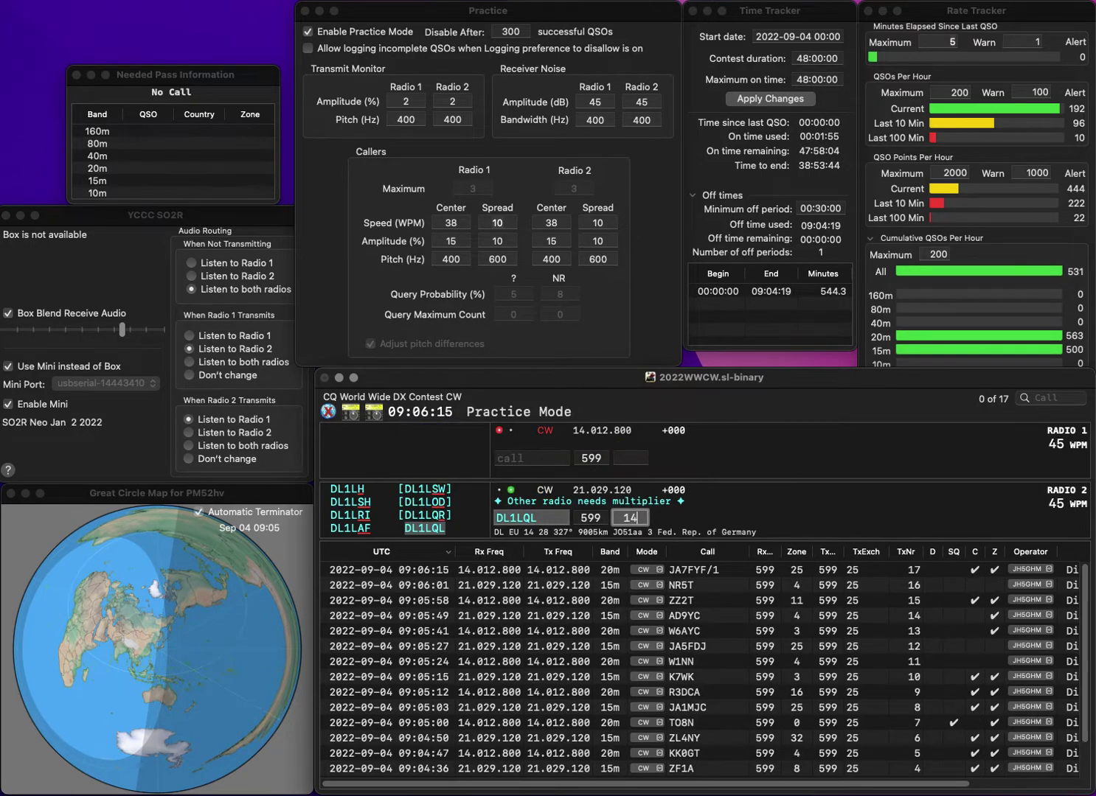
key("Return")
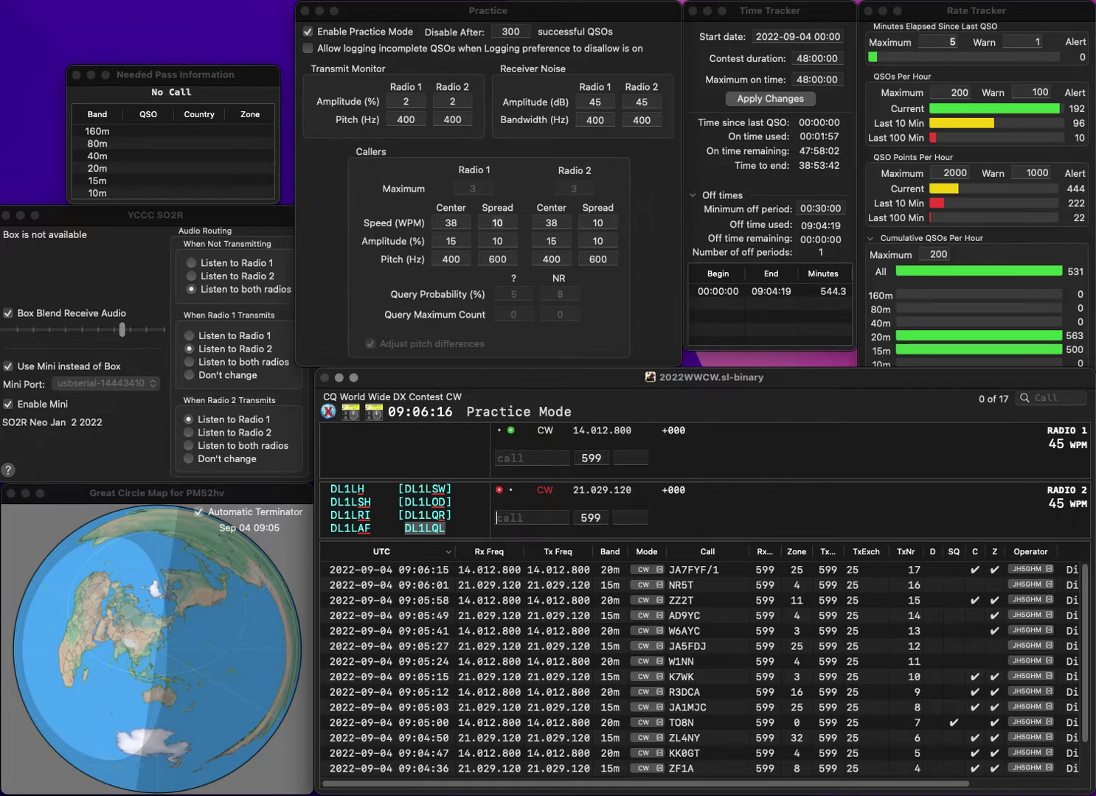
type("7U")
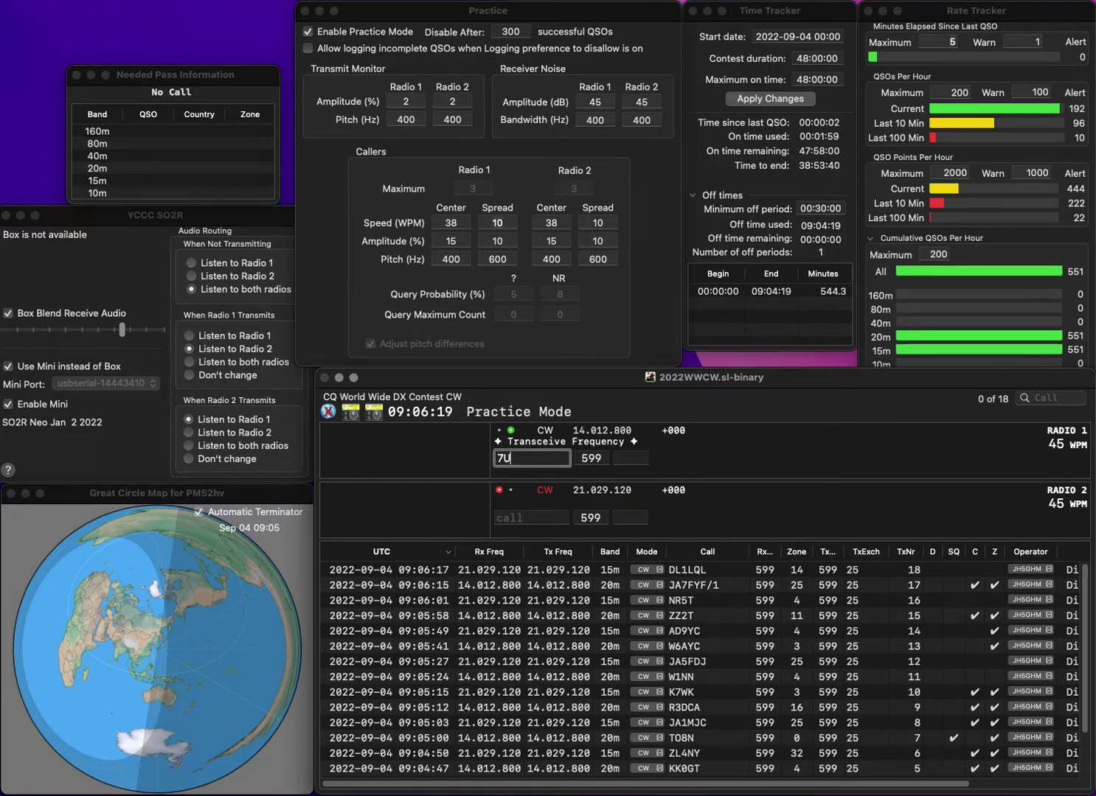
type("X/1JR")
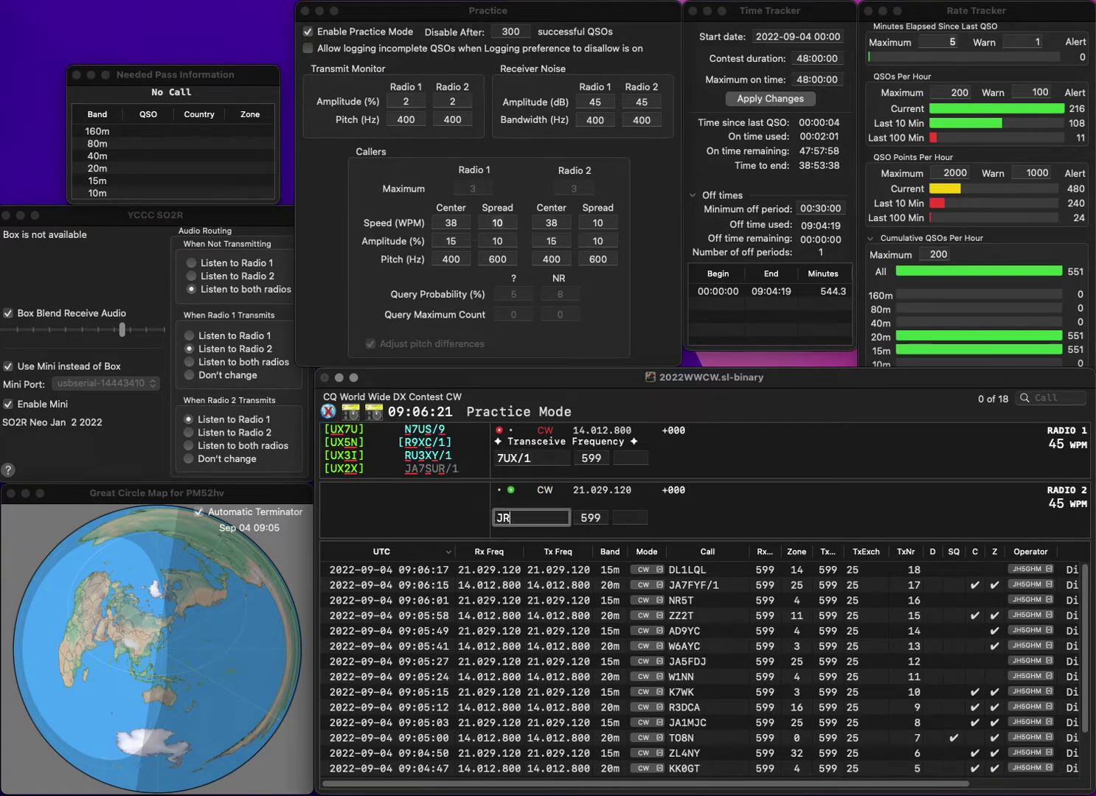
type("1XF")
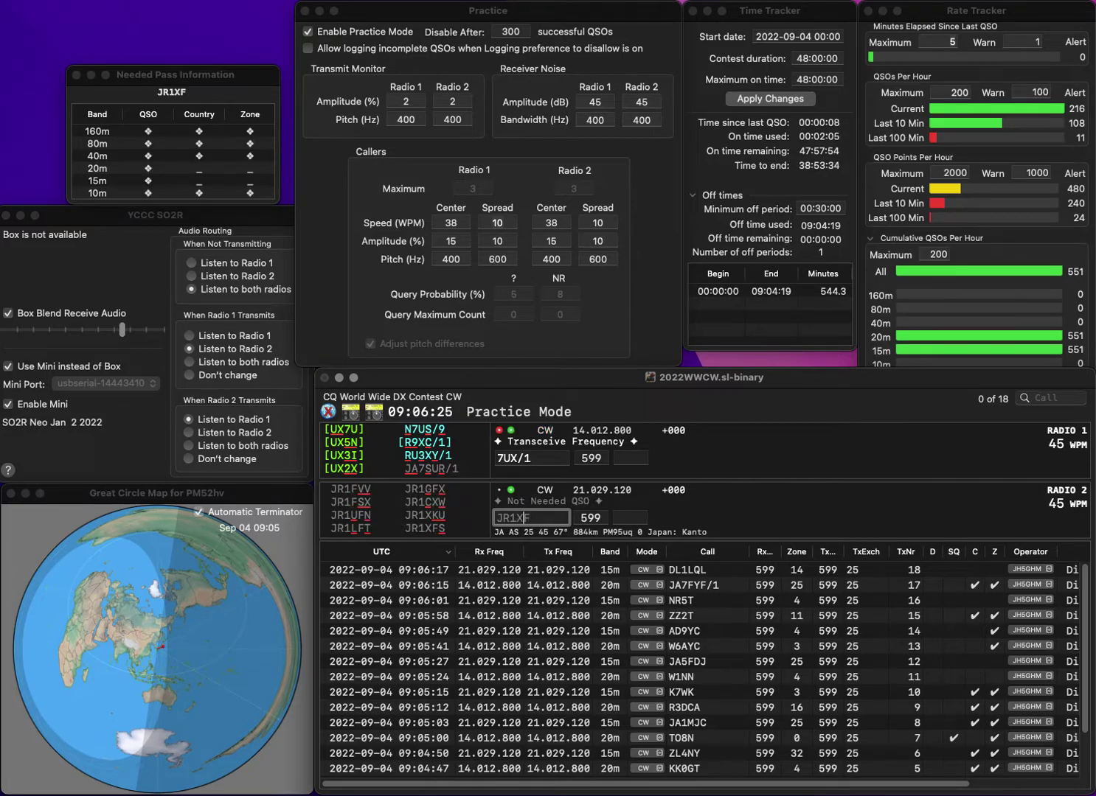
key("Return")
key("alt+w")
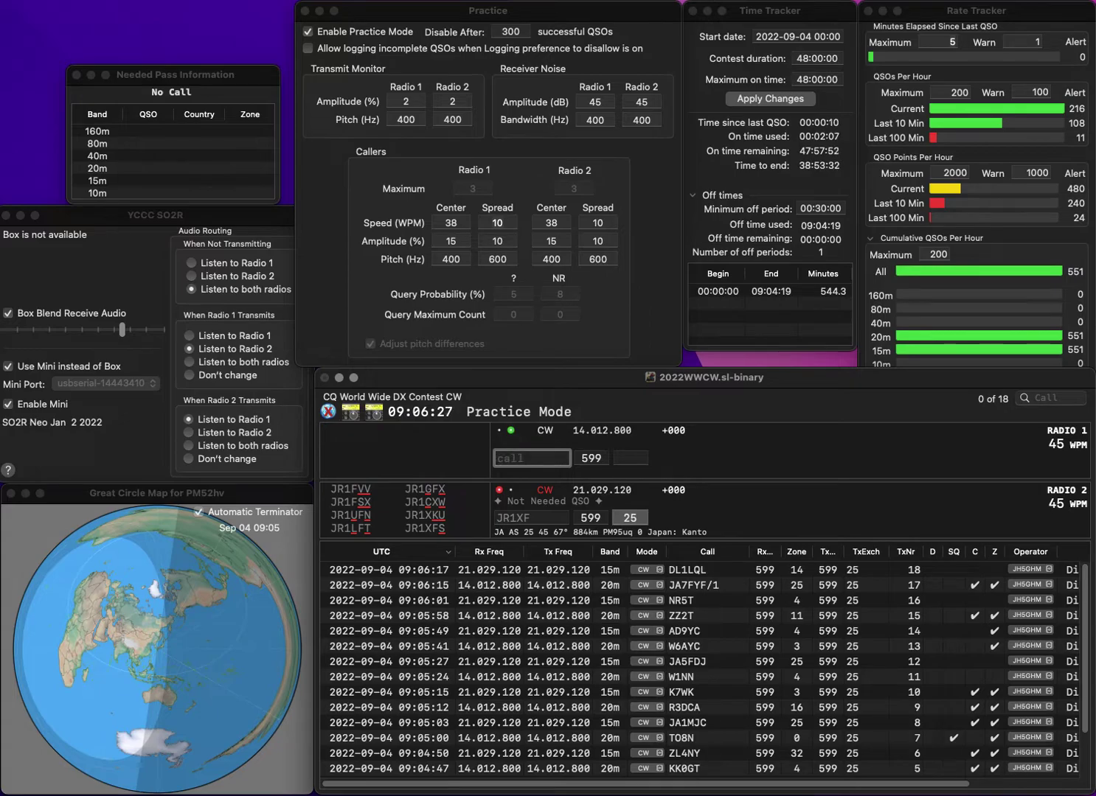
Send the partial call K1/1 on Radio 1, and correct the Radio 2 call to JR1XFS and send the exchange.
type("/1")
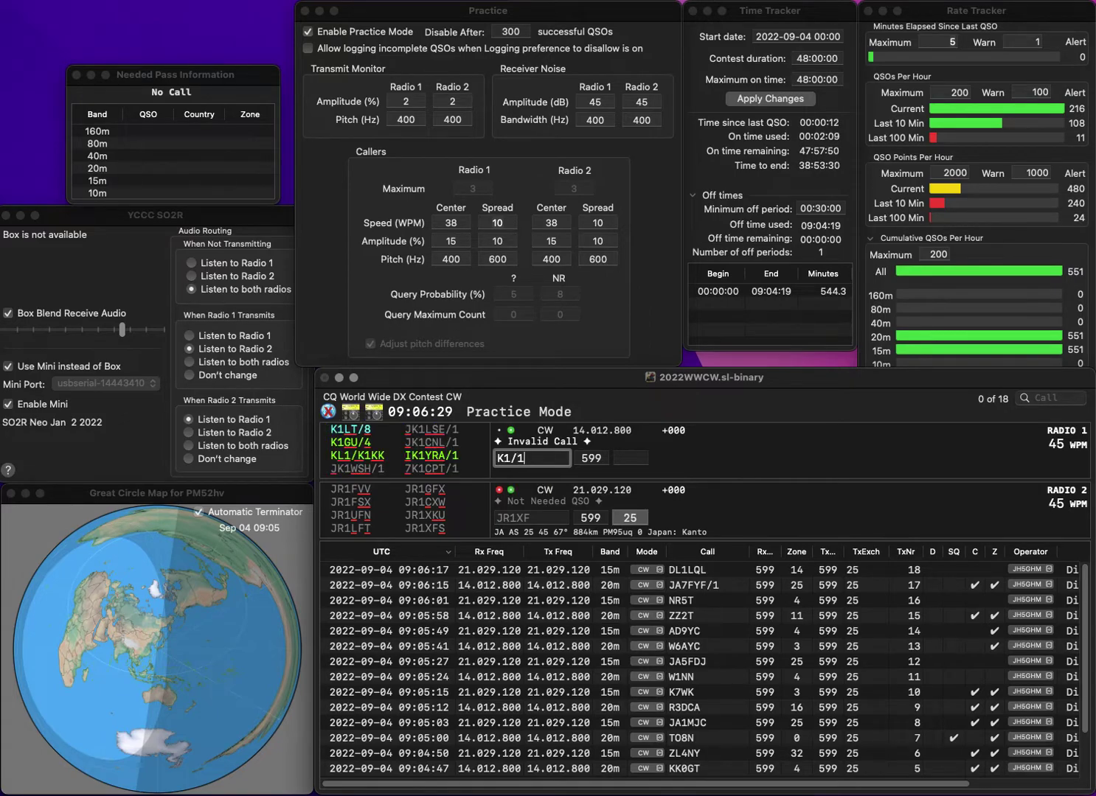
key("Return")
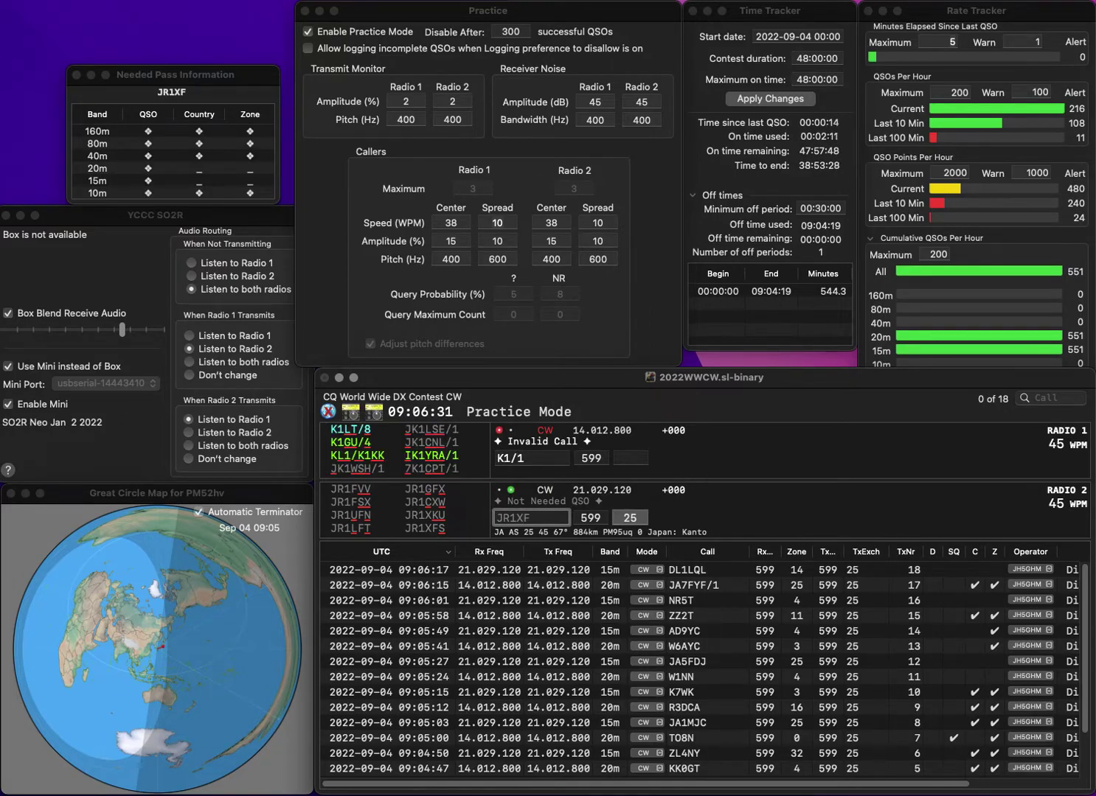
type("F")
key("BackSpace")
type("S")
key("Return")
Correct the Radio 1 call to K3IU/1 and send the exchange.
key("BackSpace")
type("3IU")
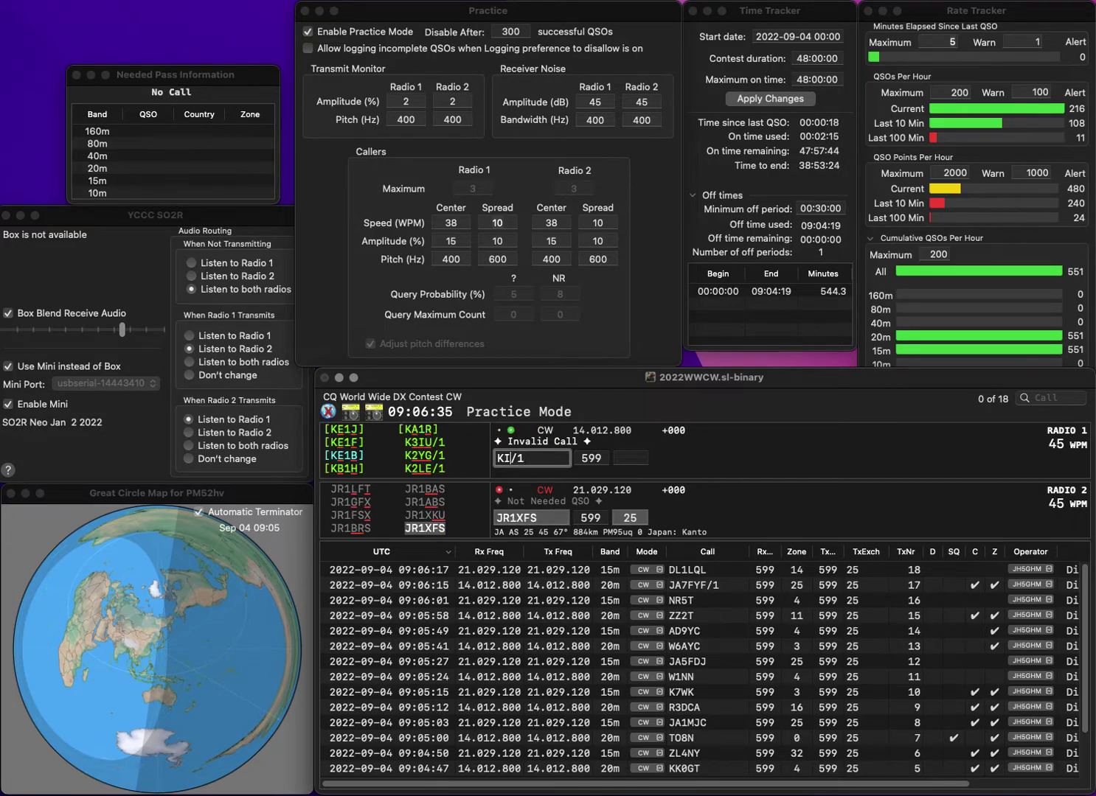
key("Return")
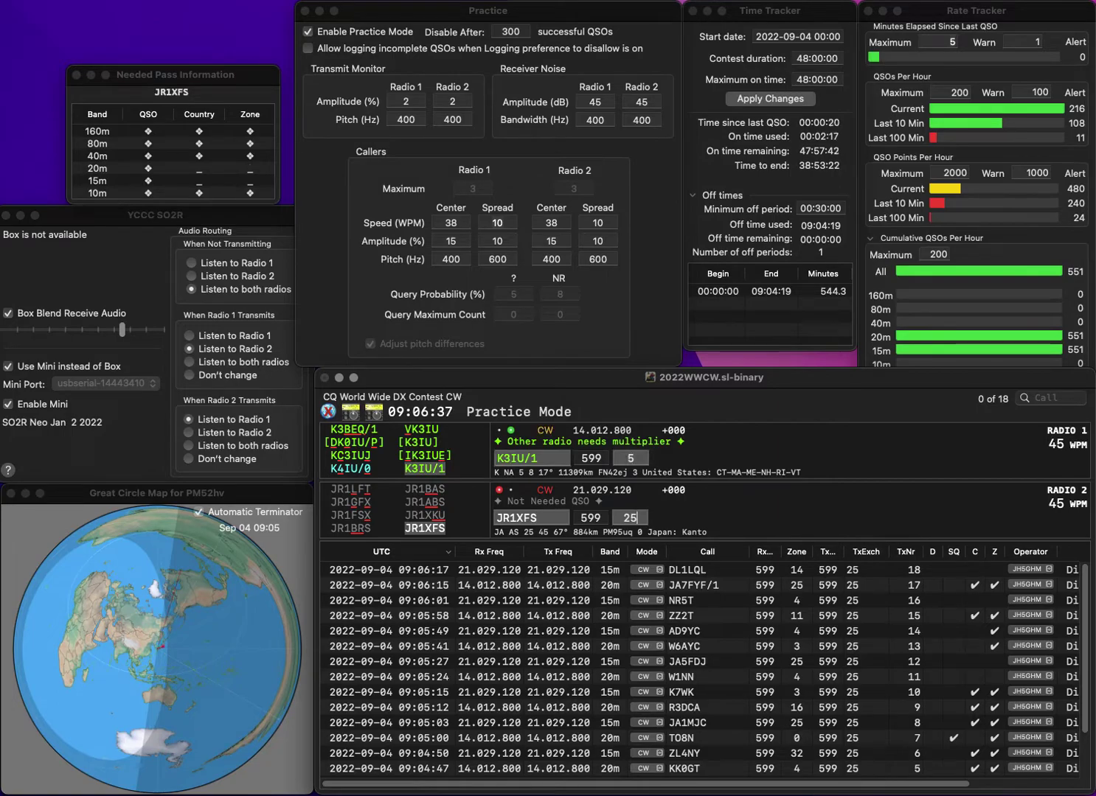
key("Return")
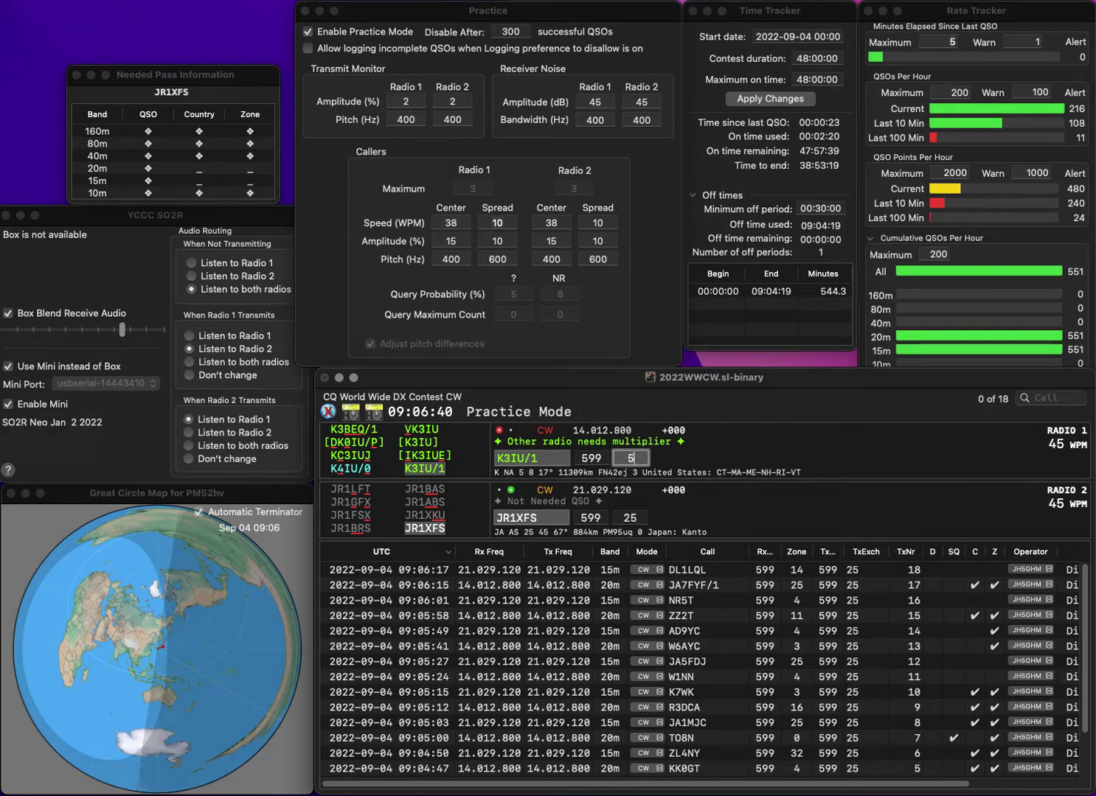
key("Return")
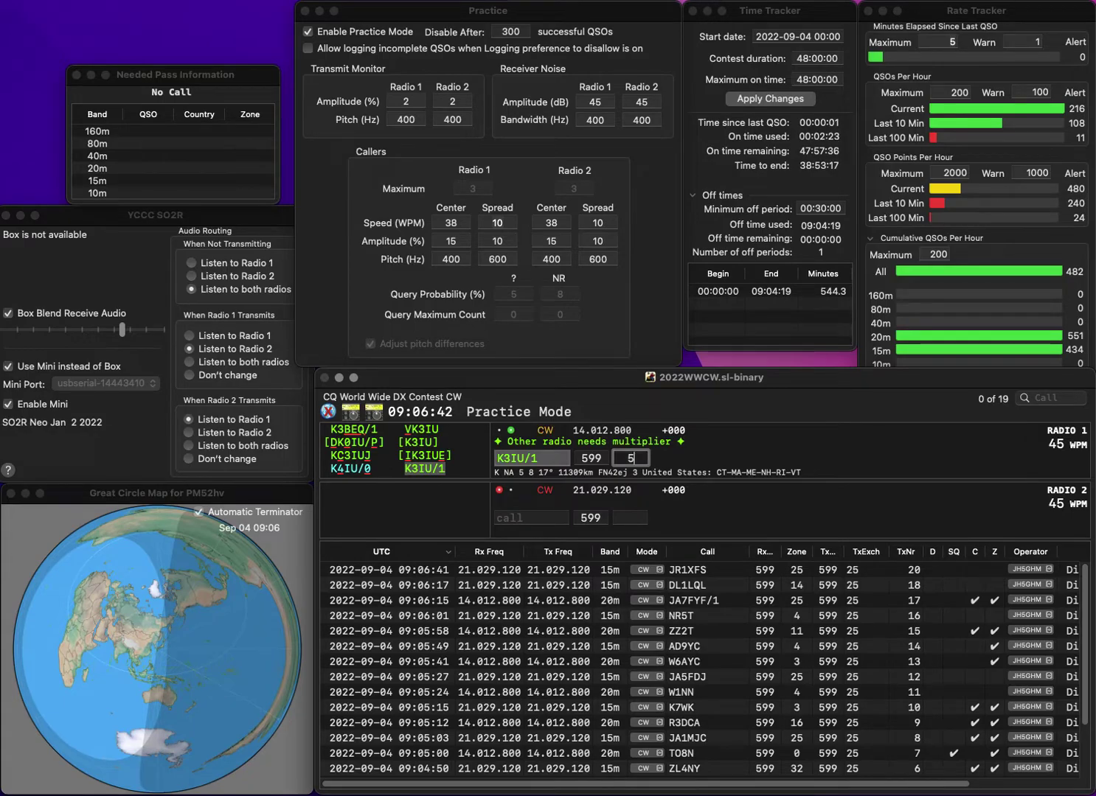
type("KA")
key("Return")
key("BackSpace")
type("VE3WPZ")
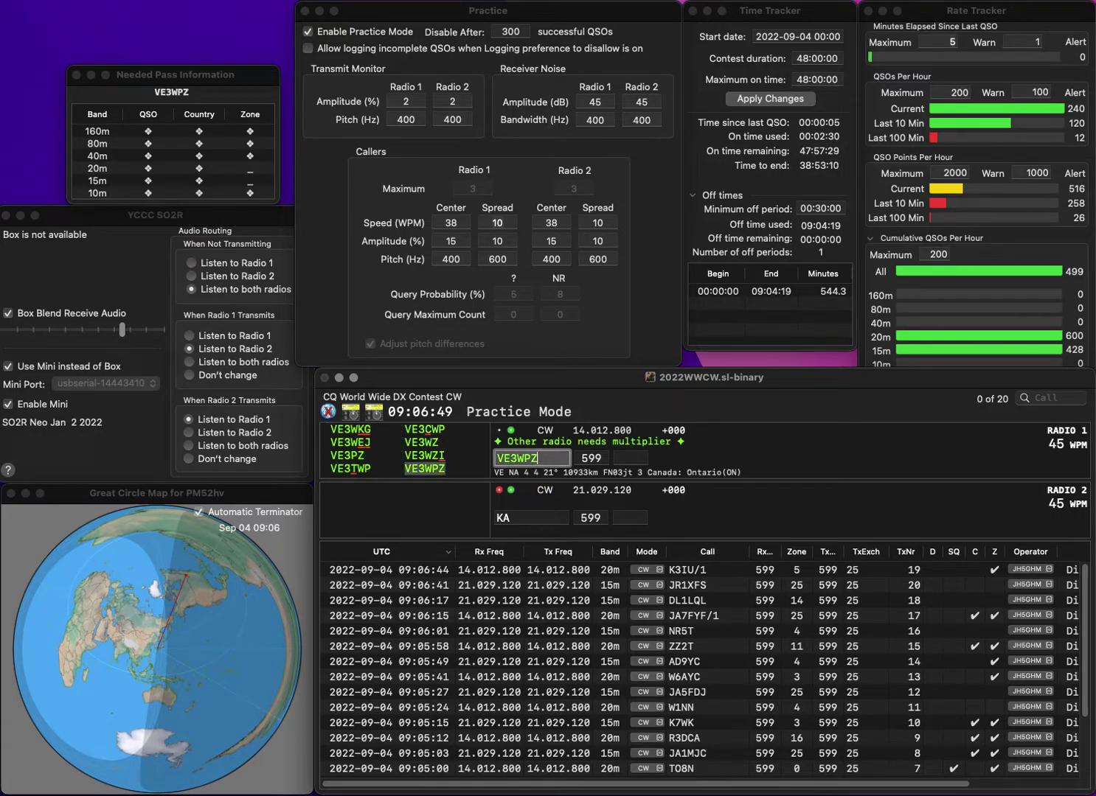
key("Return")
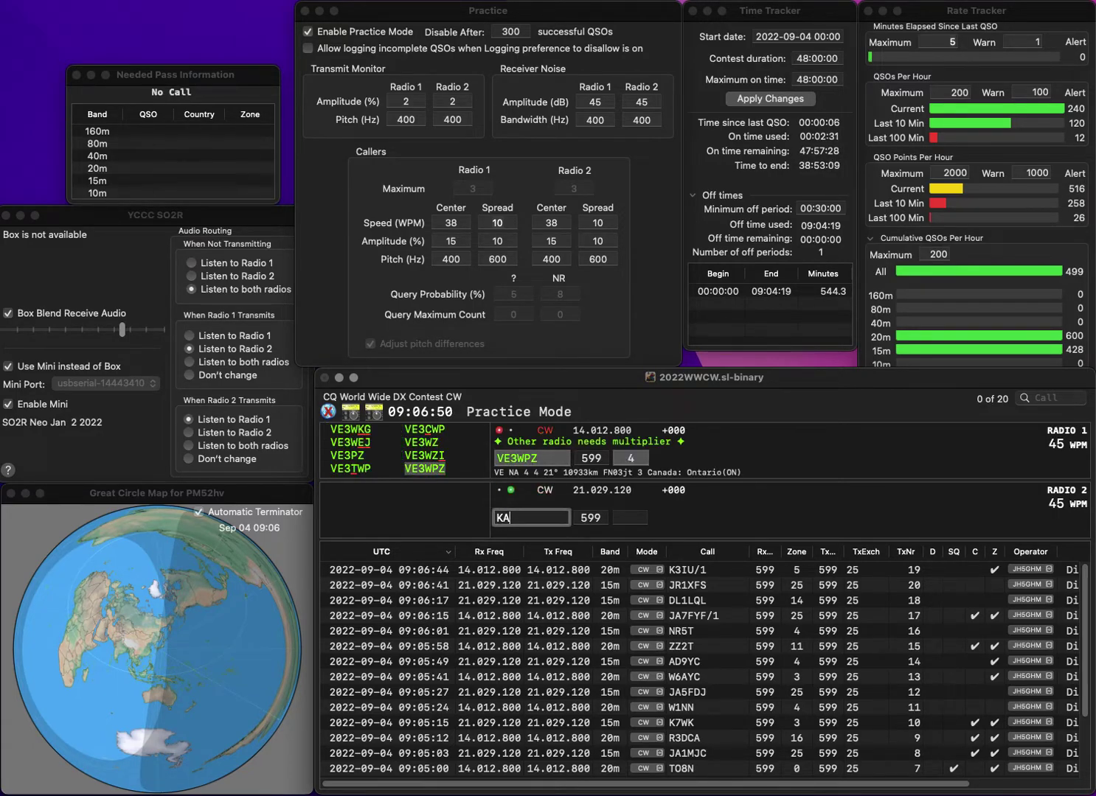
type("8Q")
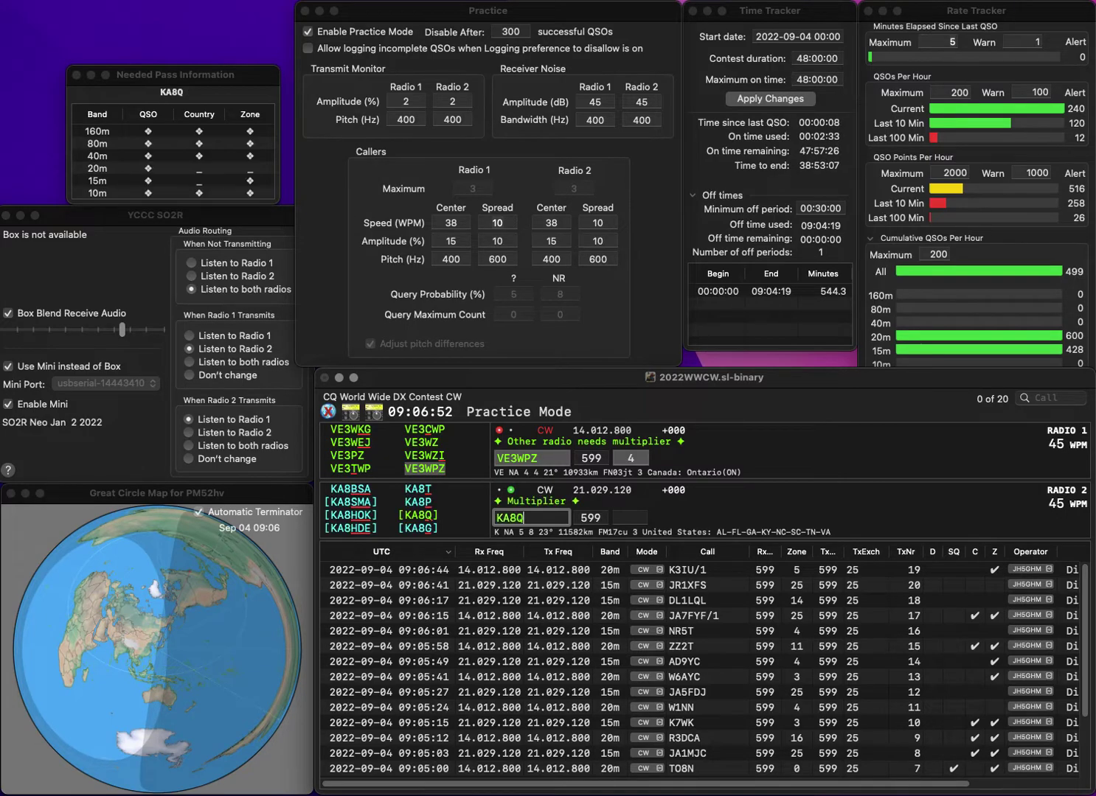
key("Return")
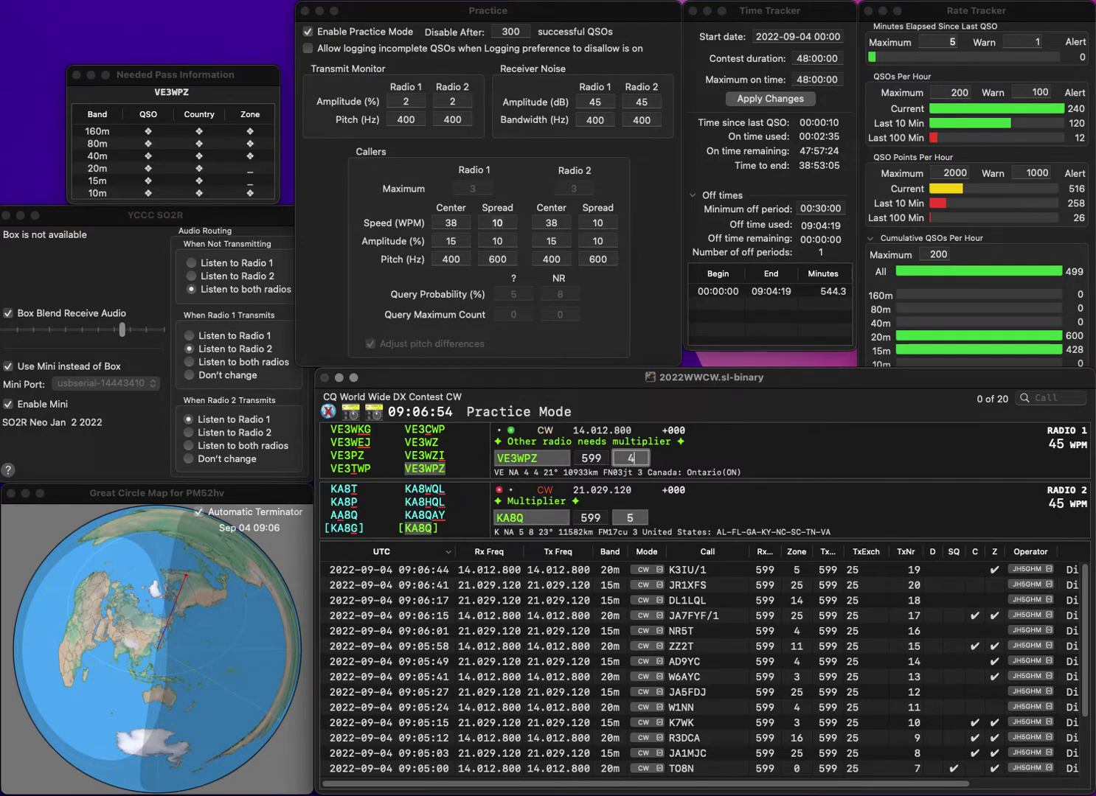
key("Return")
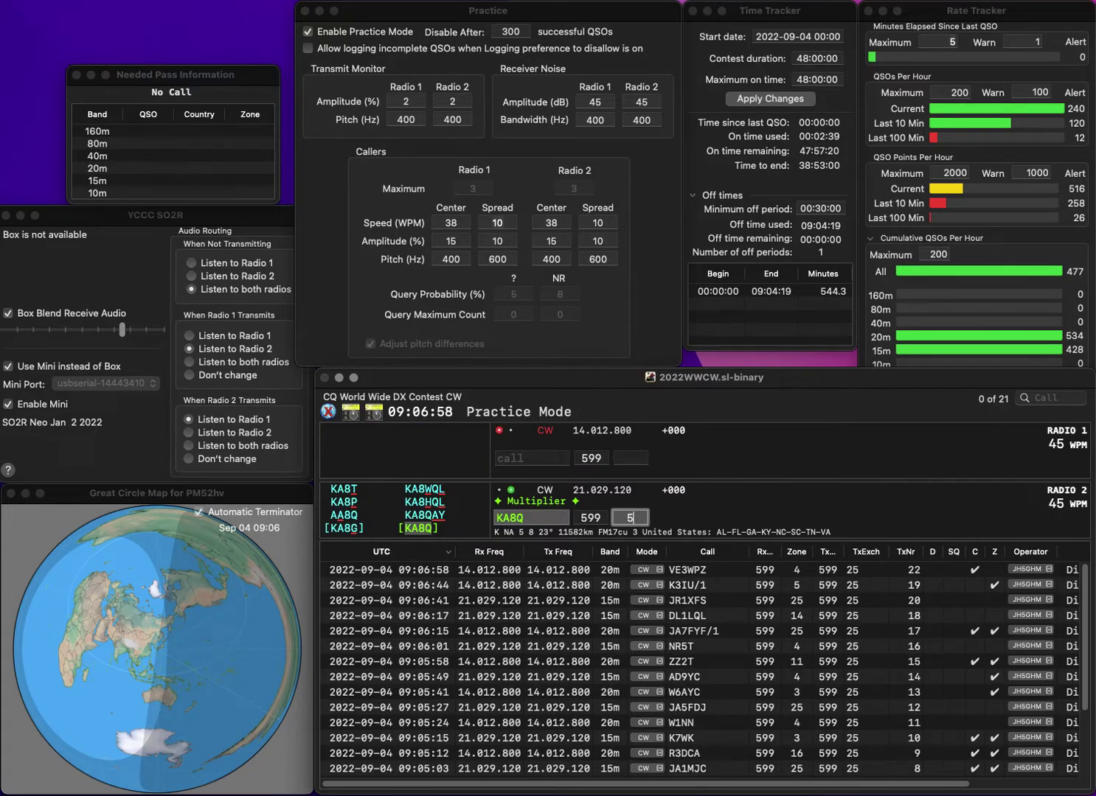
key("Return")
type("K8AZT")
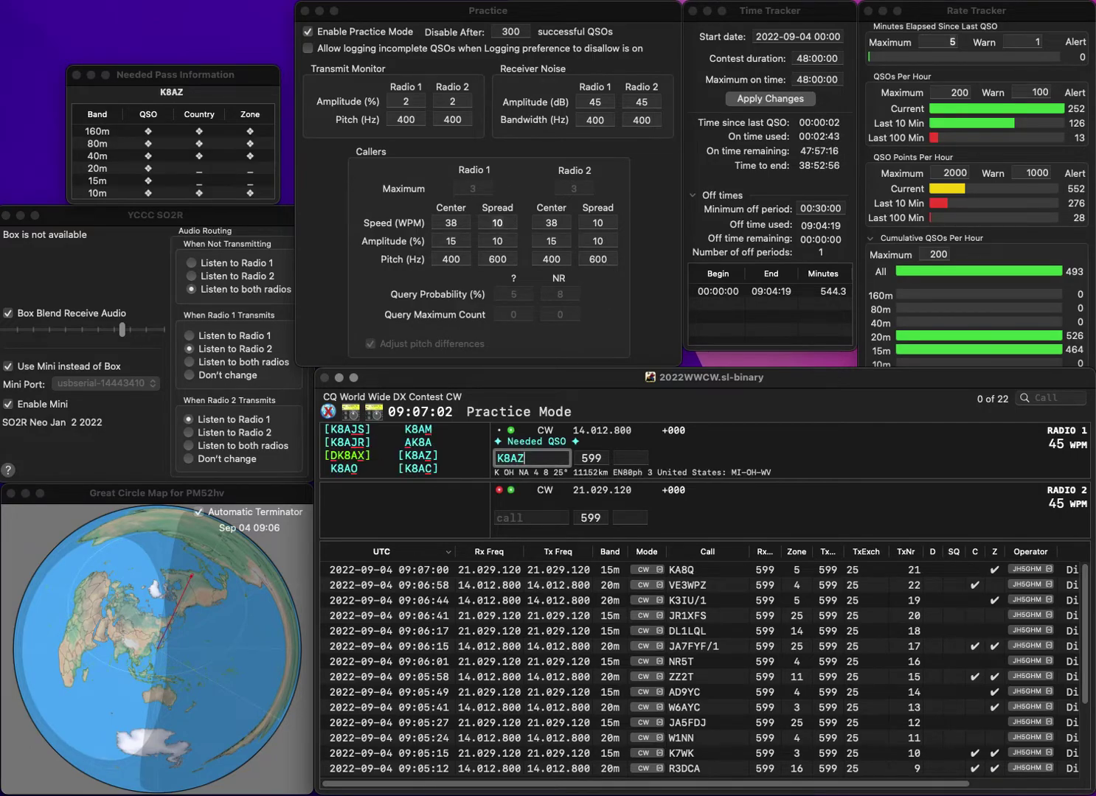
key("Return")
type("C8ZMN")
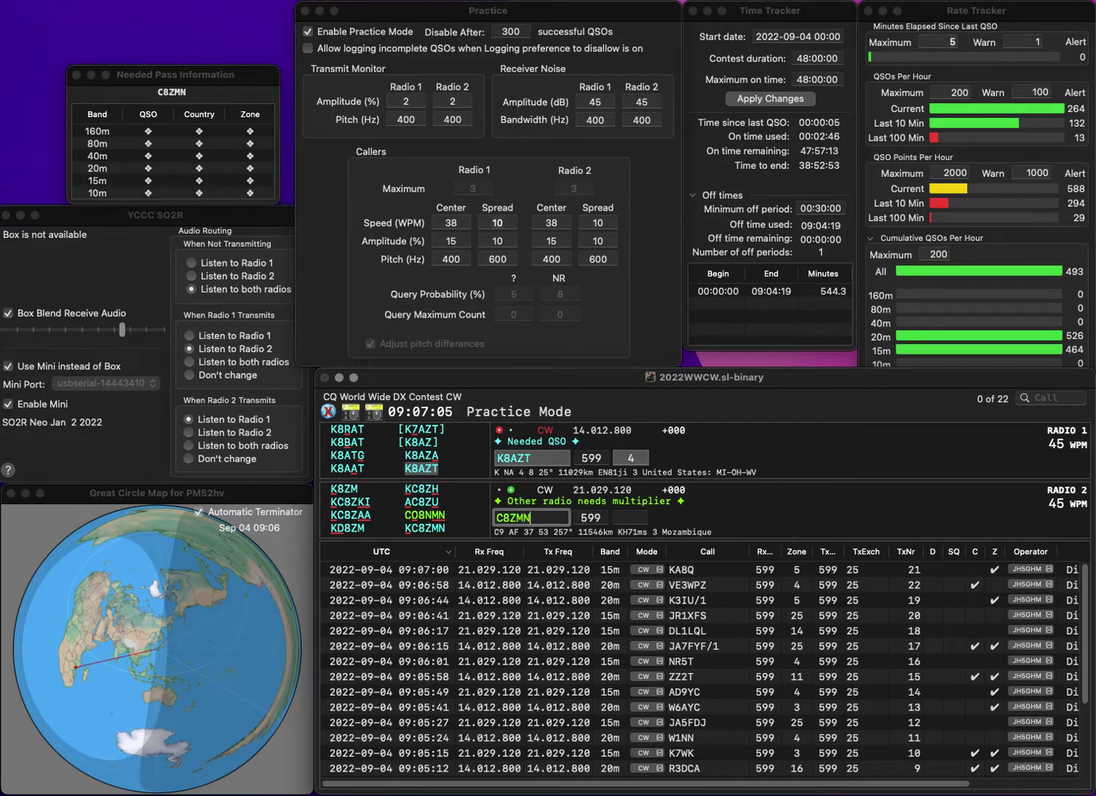
key("super+Left")
type("K")
key("Return")
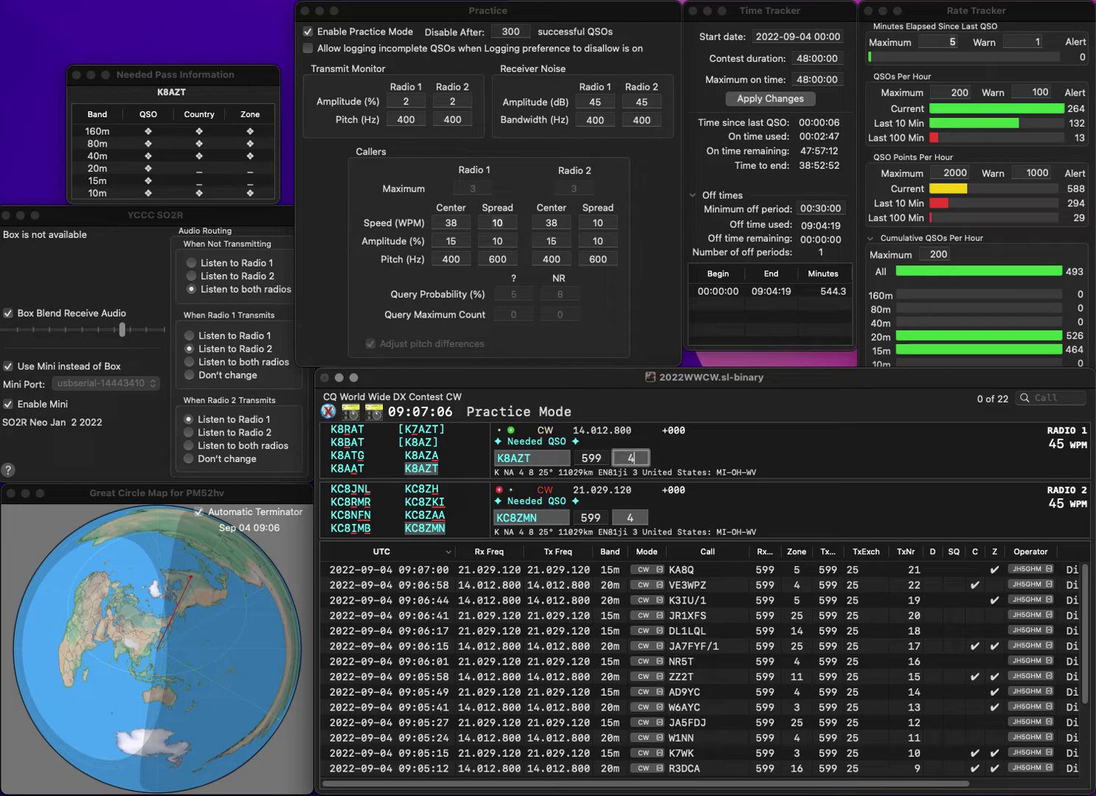
Log K8AZT on Radio 1 and KC8ZMN on Radio 2, both with zone 4, and answer ZL2AIM on Radio 1.
key("Return")
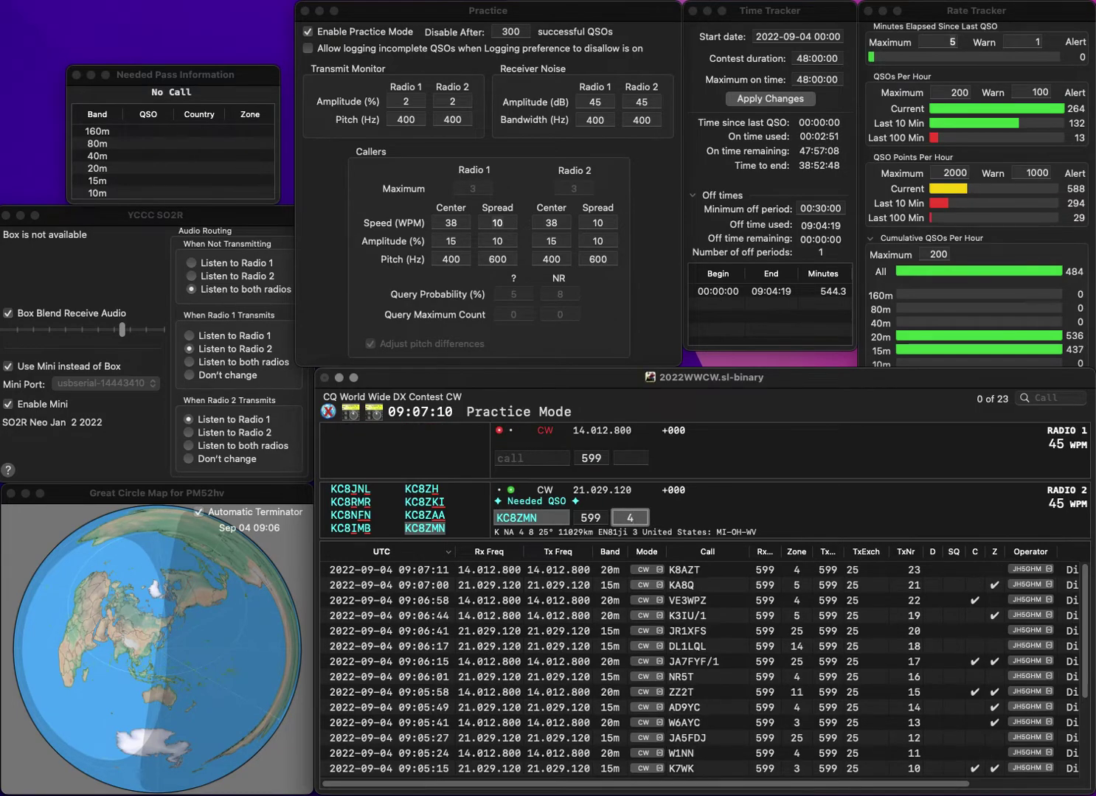
key("Return")
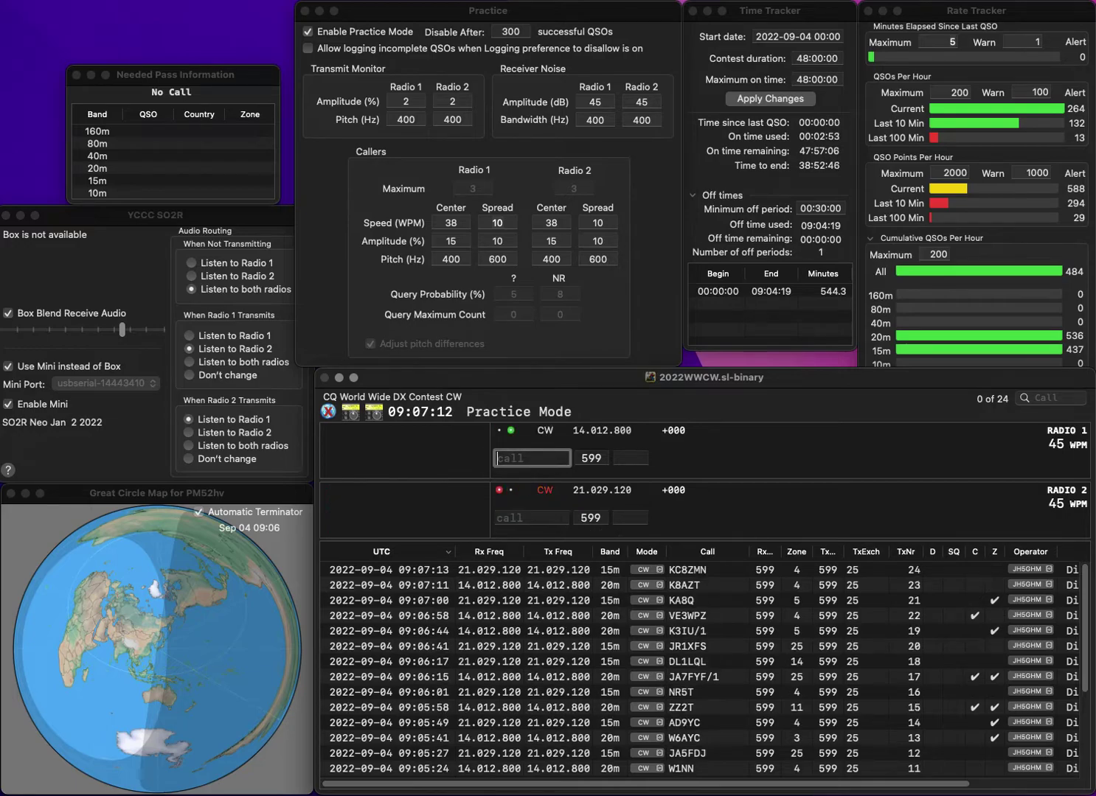
key("BackSpace")
type("ZL")
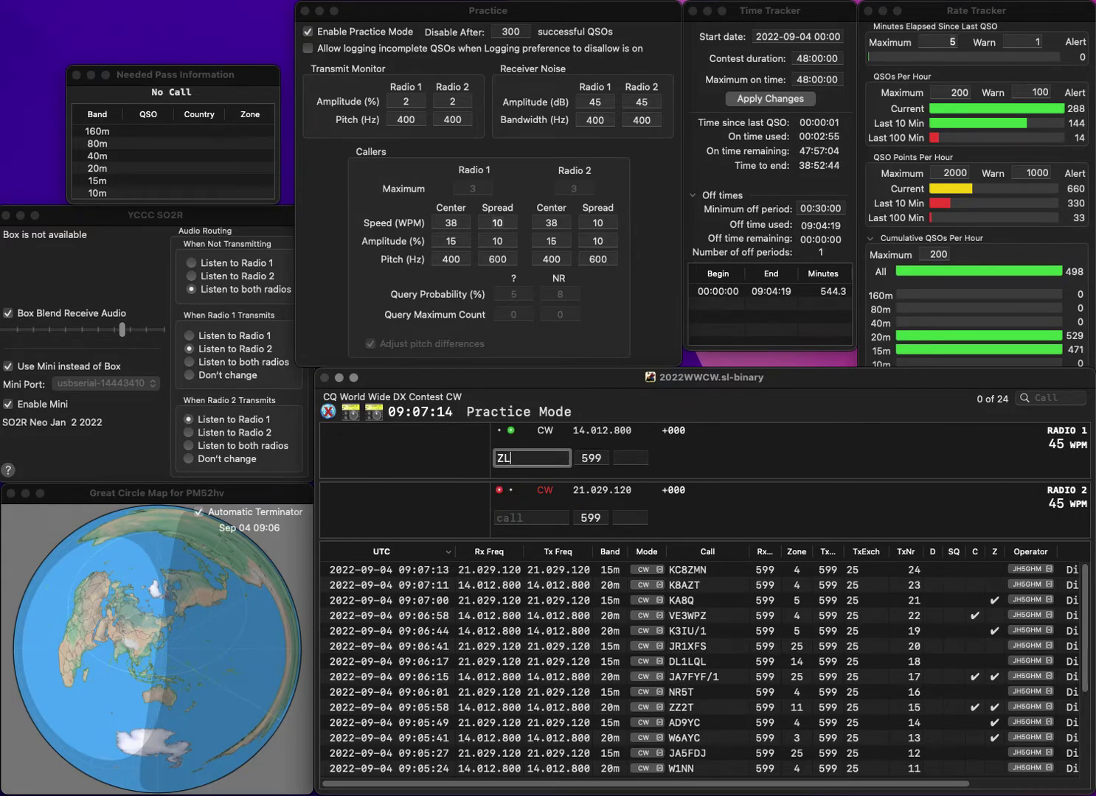
type("2AIM")
key("Return")
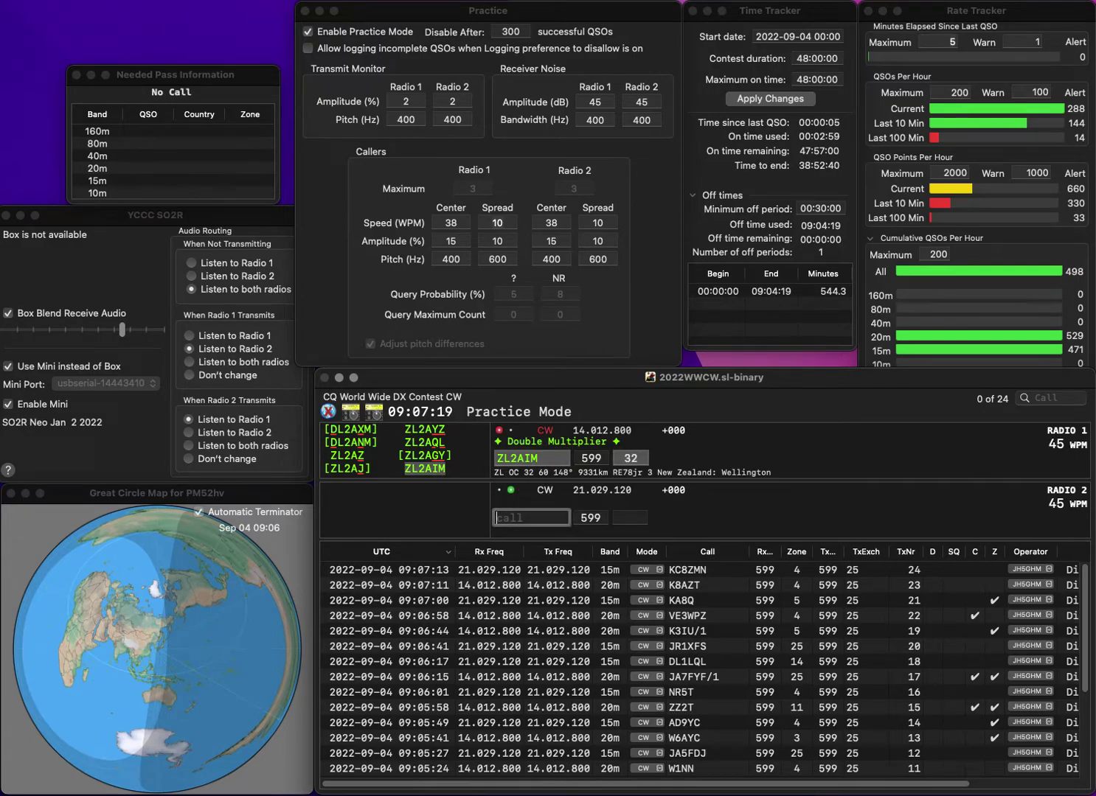
Answer JP7DKQ on Radio 2, and log ZL2AIM with zone 32 on Radio 1 and JP7DKQ with zone 25 on Radio 2.
type("JP7DK")
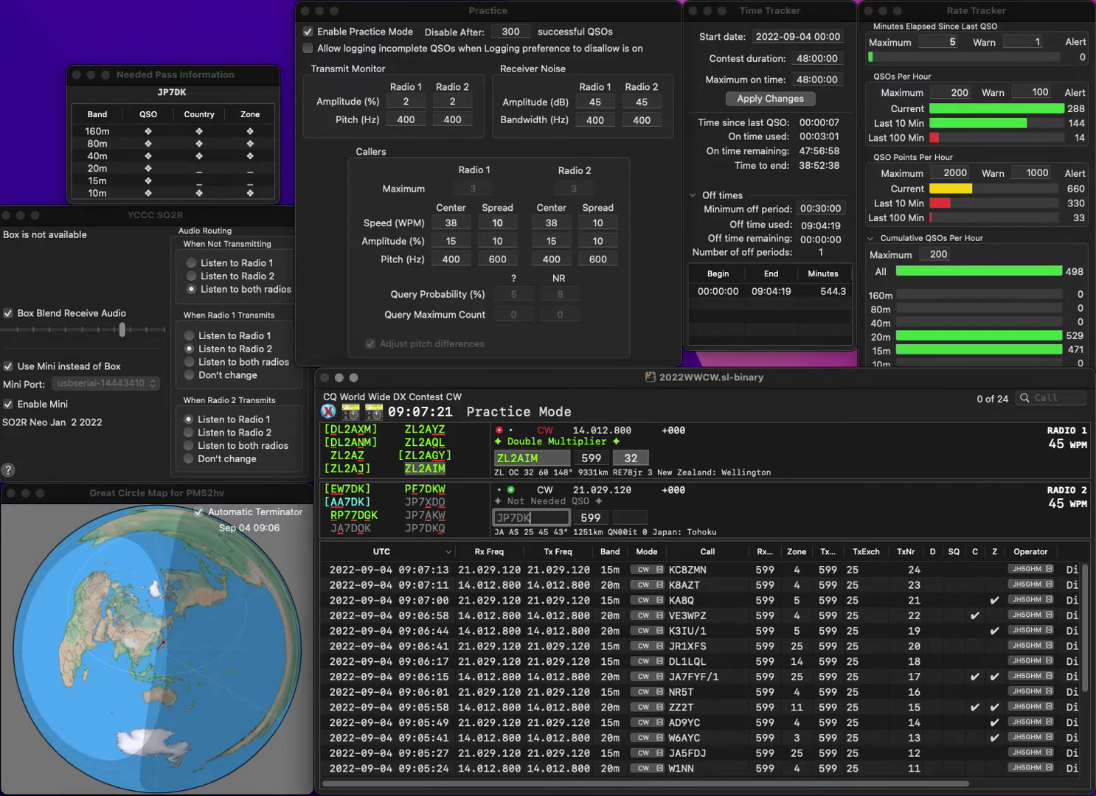
type("Q")
key("Return")
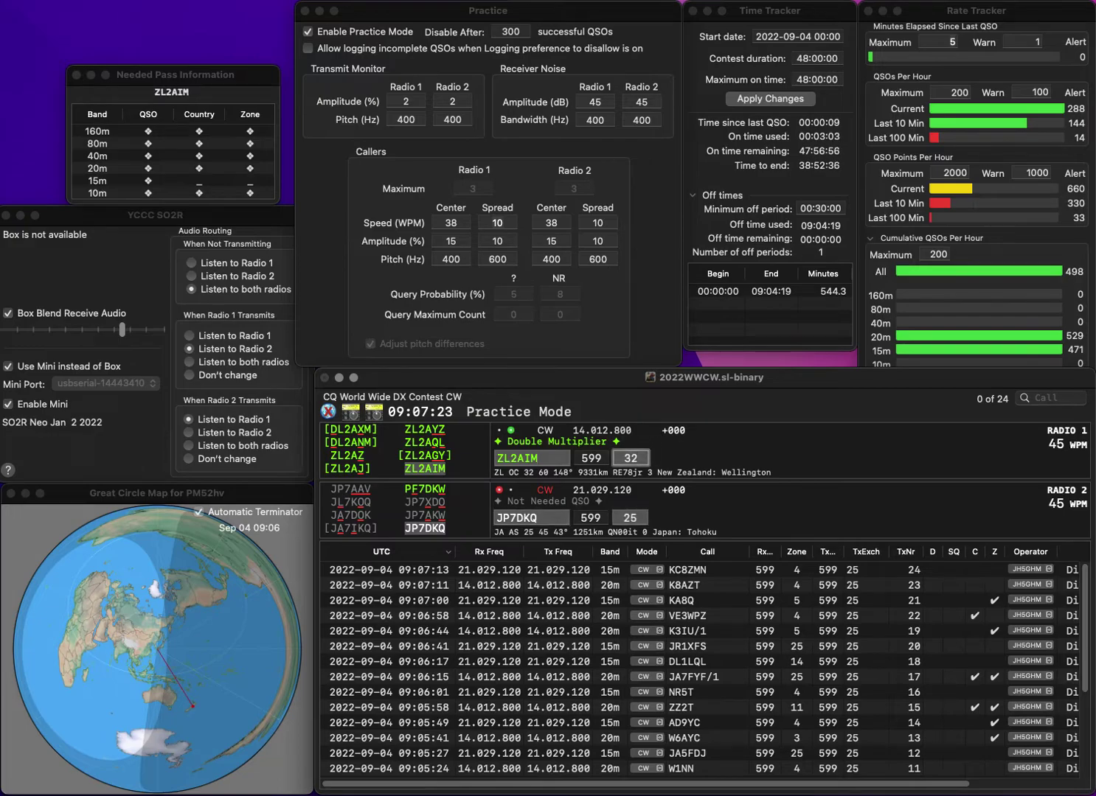
key("Return")
key("space")
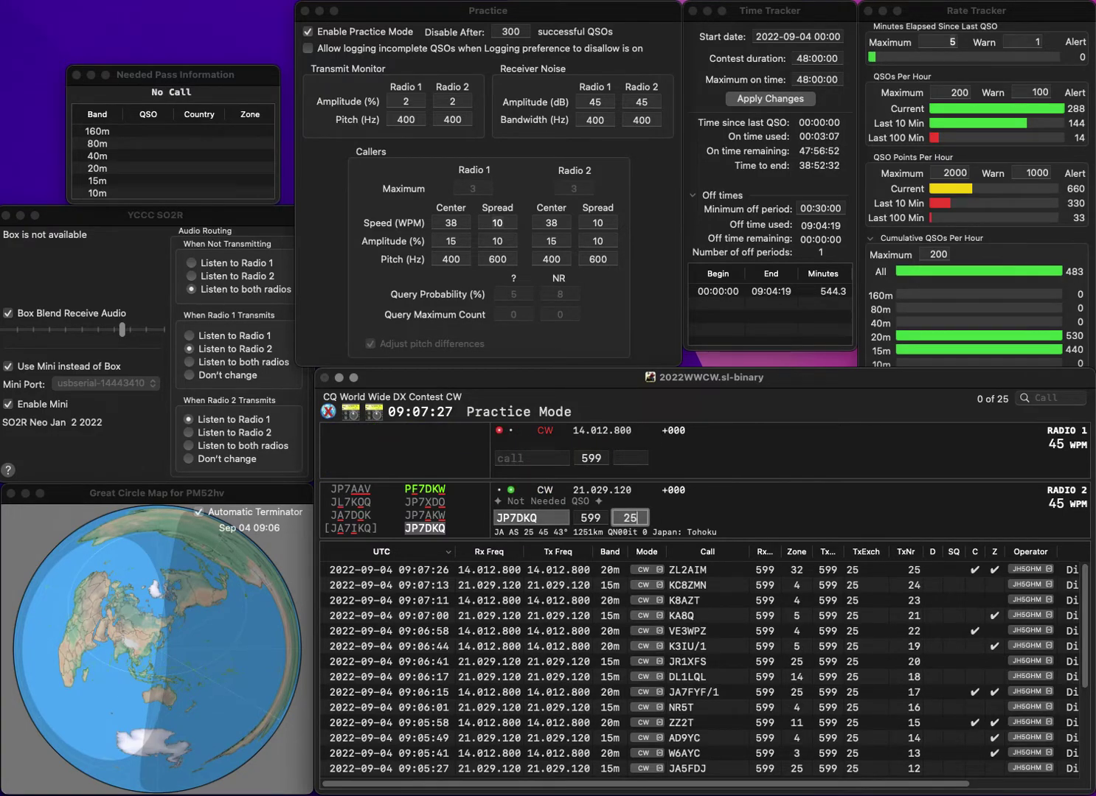
key("Return")
Answer KO1I on Radio 1 and DF9DX on Radio 2, sending the exchange to each.
type("KO1I")
key("Return")
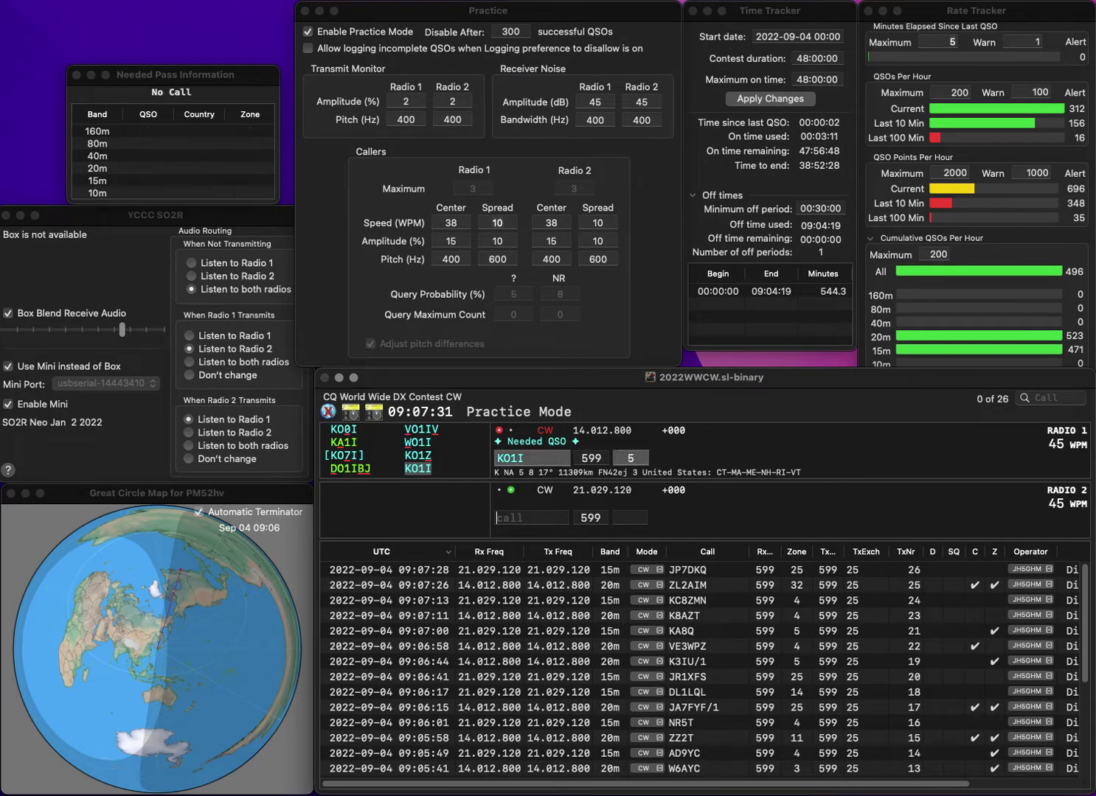
type("DF9DX")
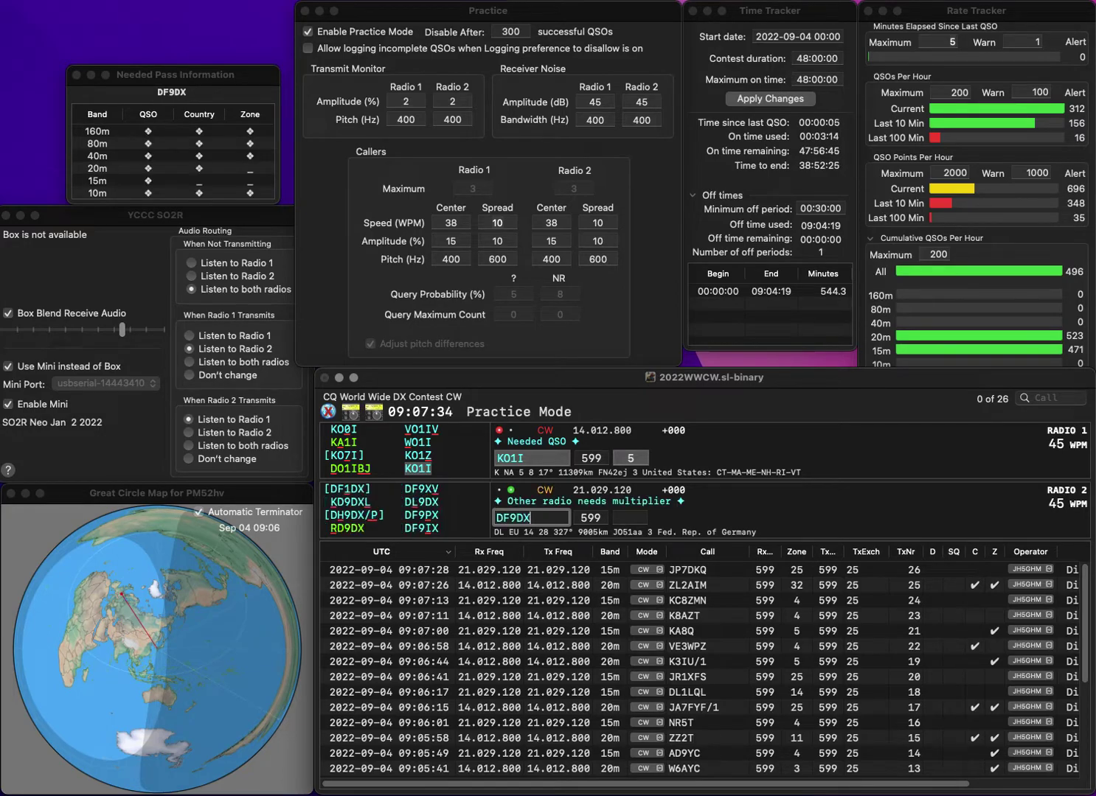
key("Return")
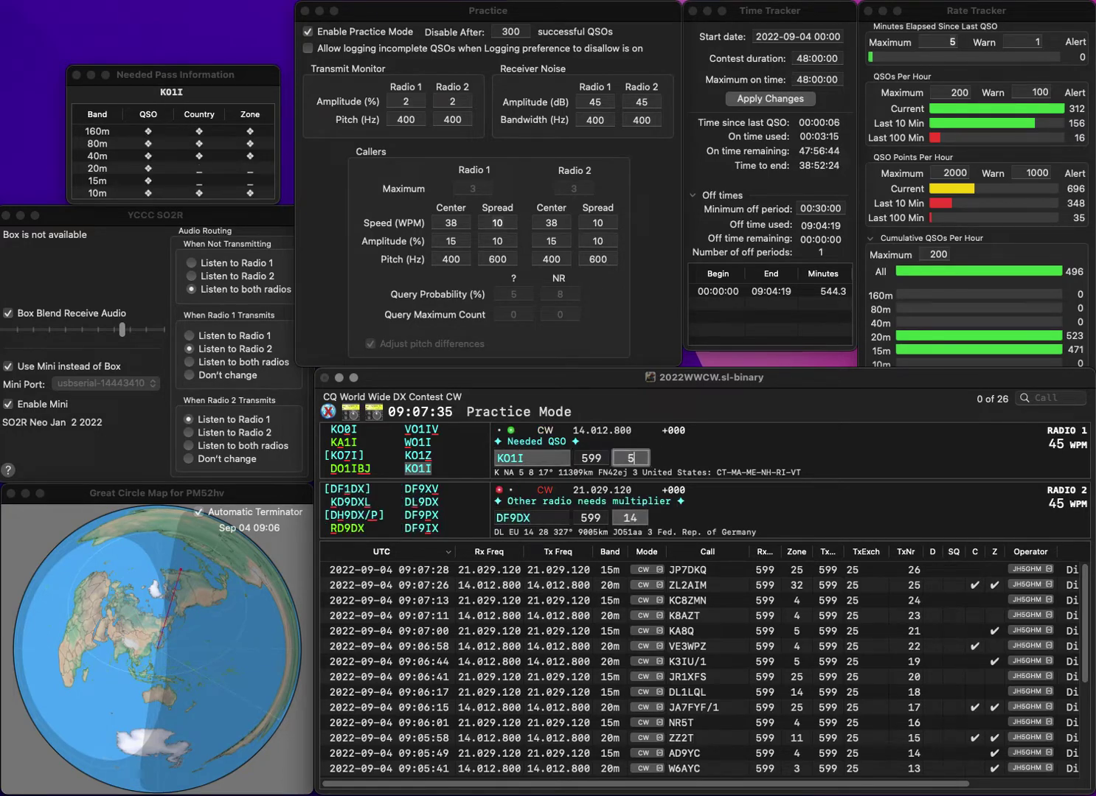
Log KO1I with zone 5 on Radio 1, and correct the Radio 2 call to DL9DX and send the exchange.
key("Return")
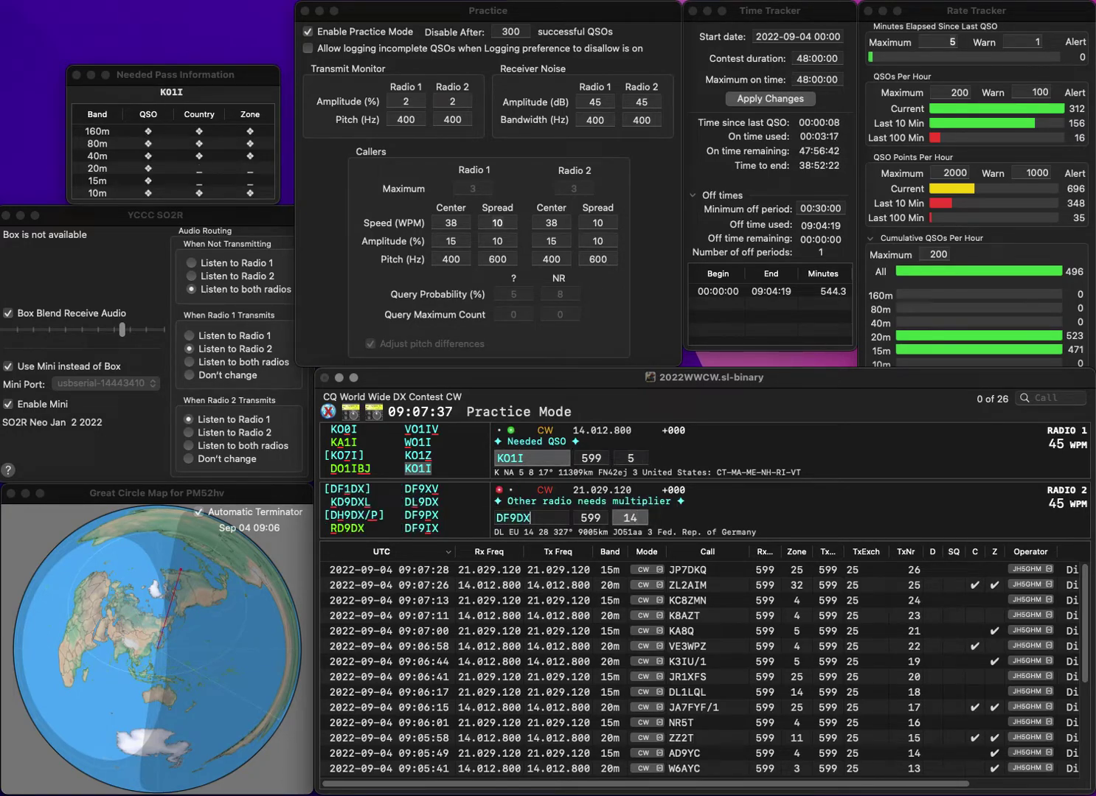
key("Left")
key("Left")
key("Left")
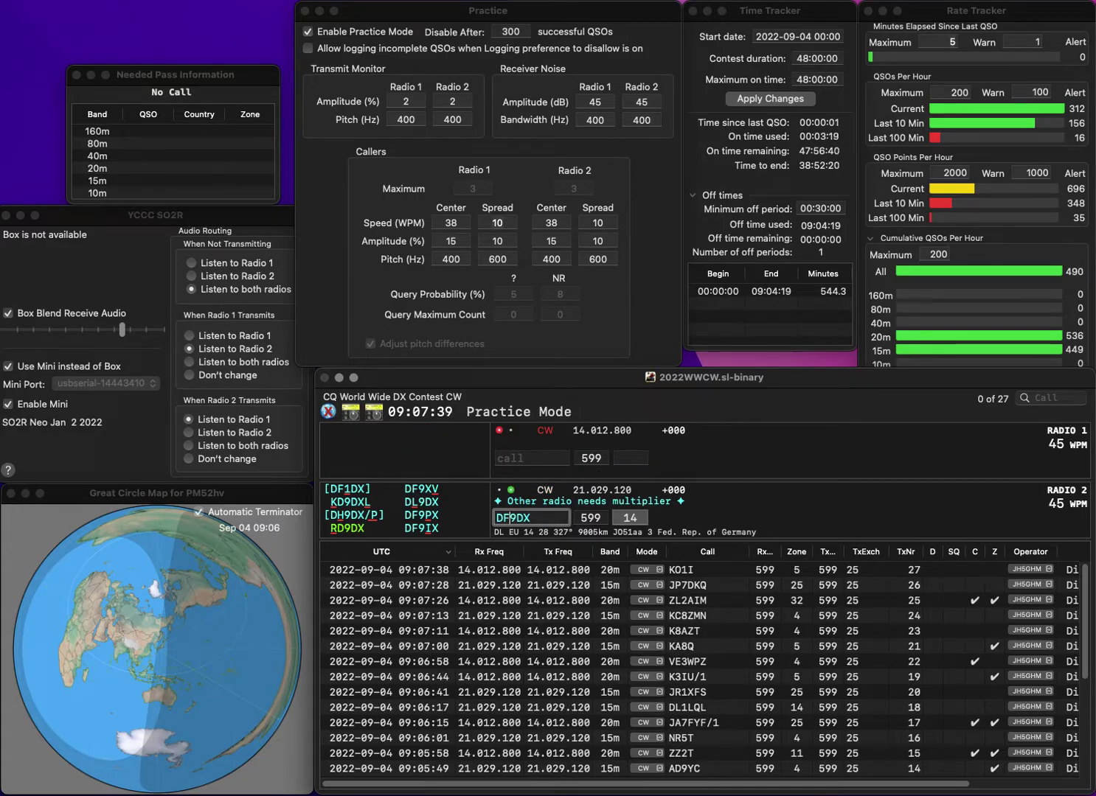
key("BackSpace")
type("L")
key("Return")
Answer G7FSD on Radio 1, and log DL9DX on Radio 2 and G7FSD on Radio 1, both with zone 14.
type("G7FSD")
key("Return")
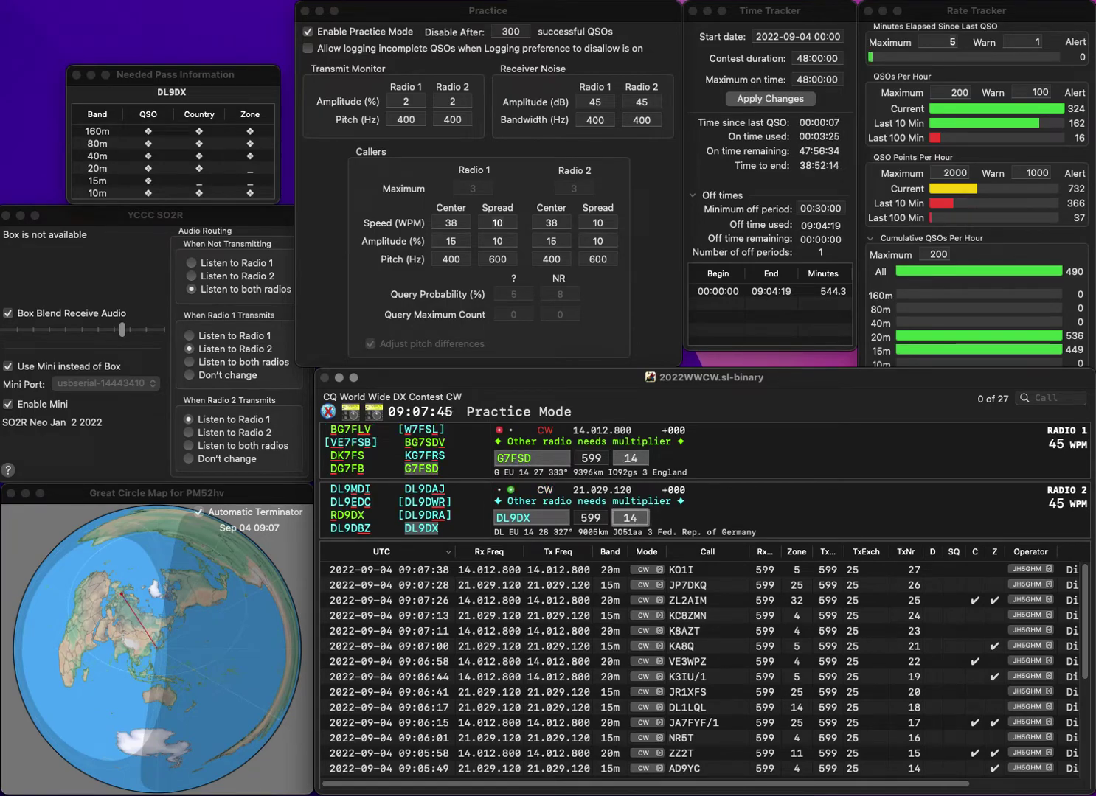
key("Return")
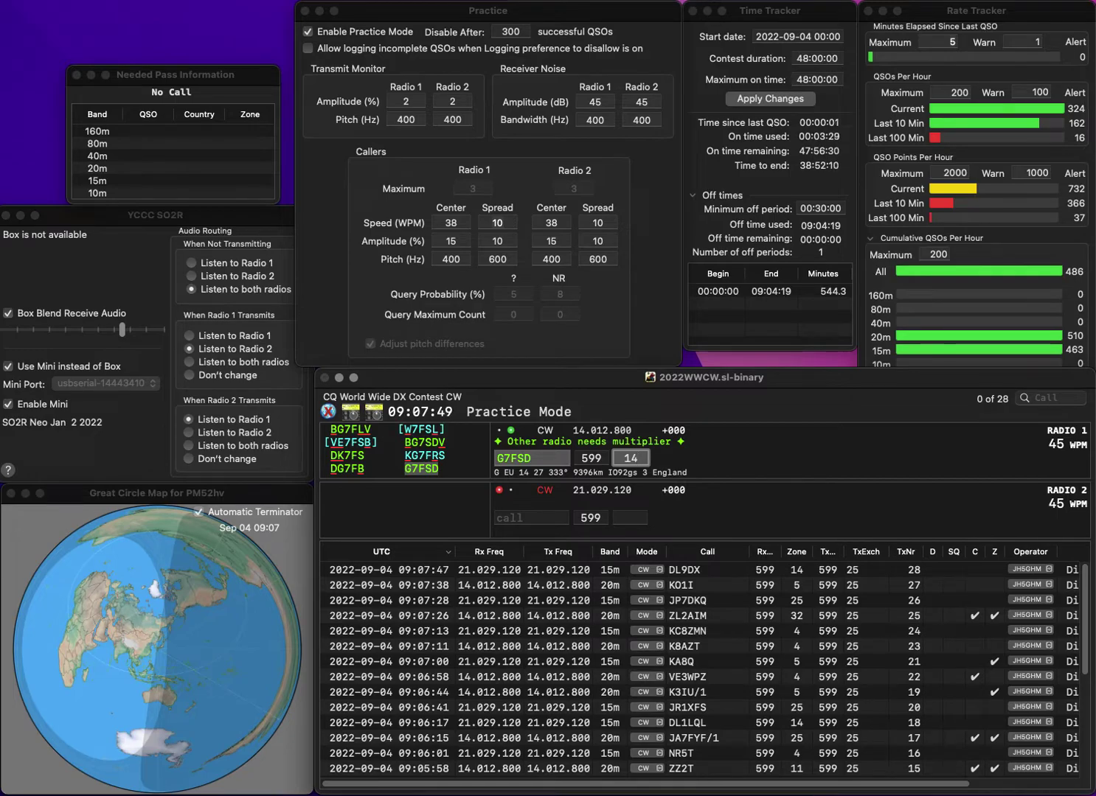
key("Return")
type("HF5WIM")
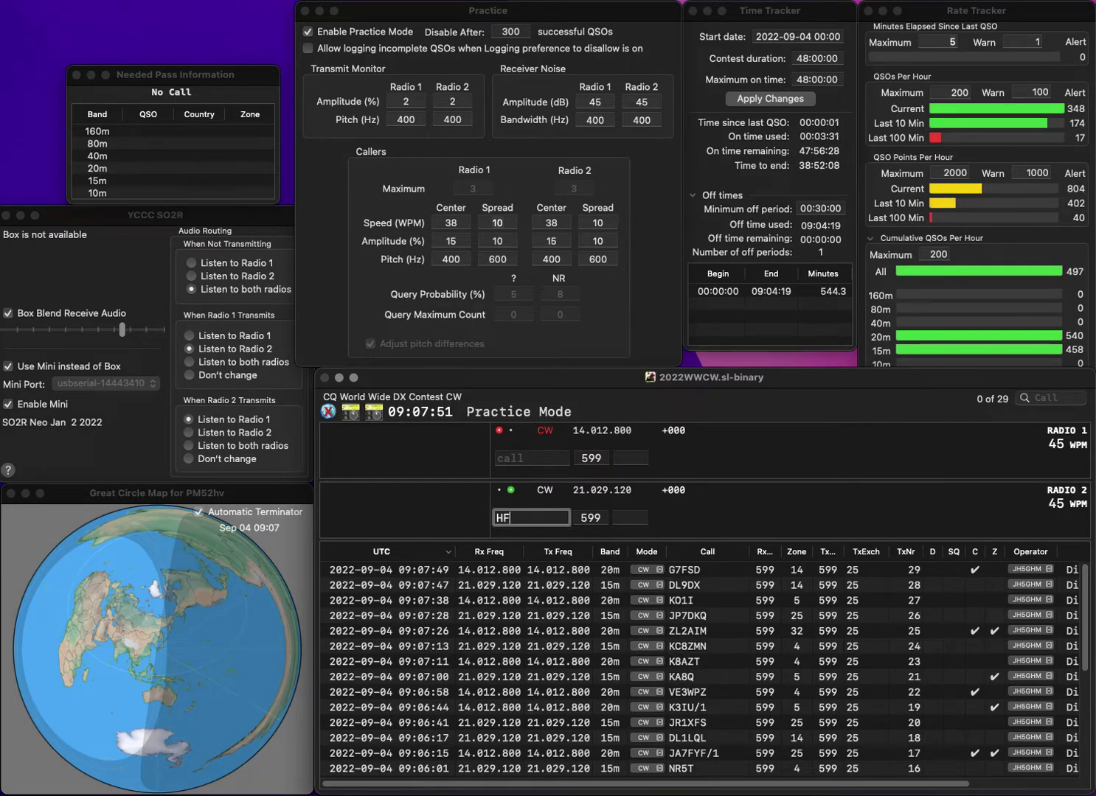
key("Return")
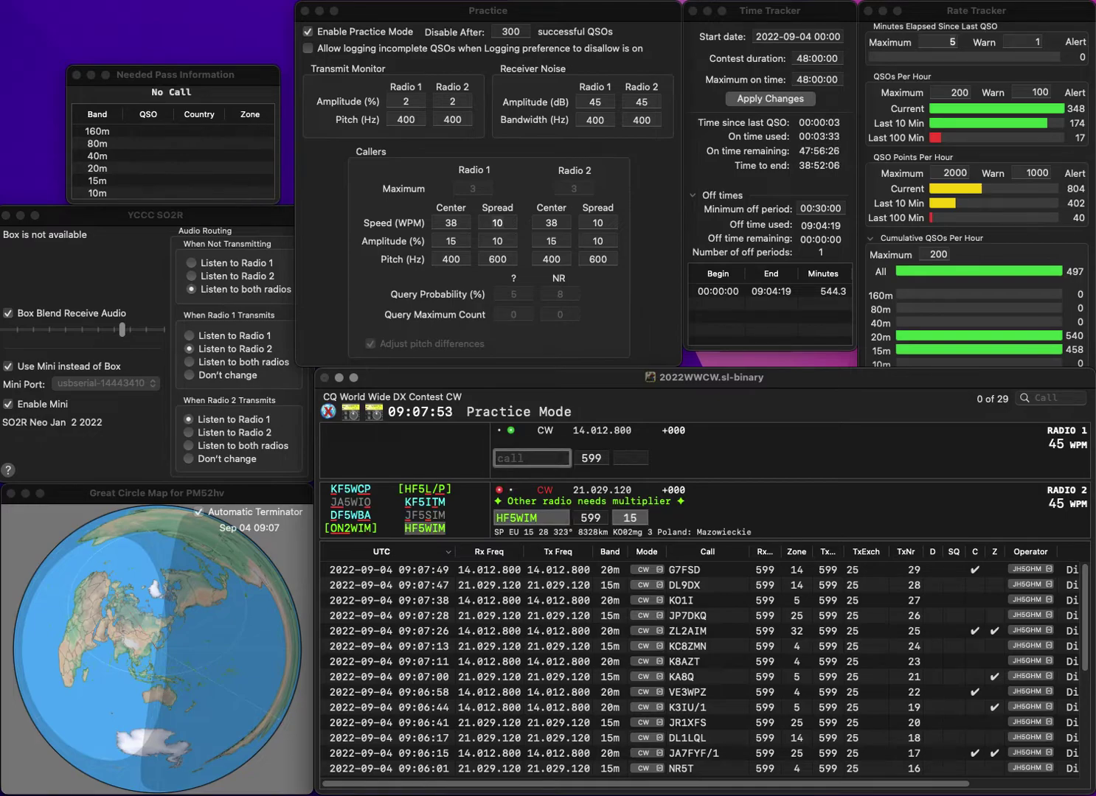
type("RAM")
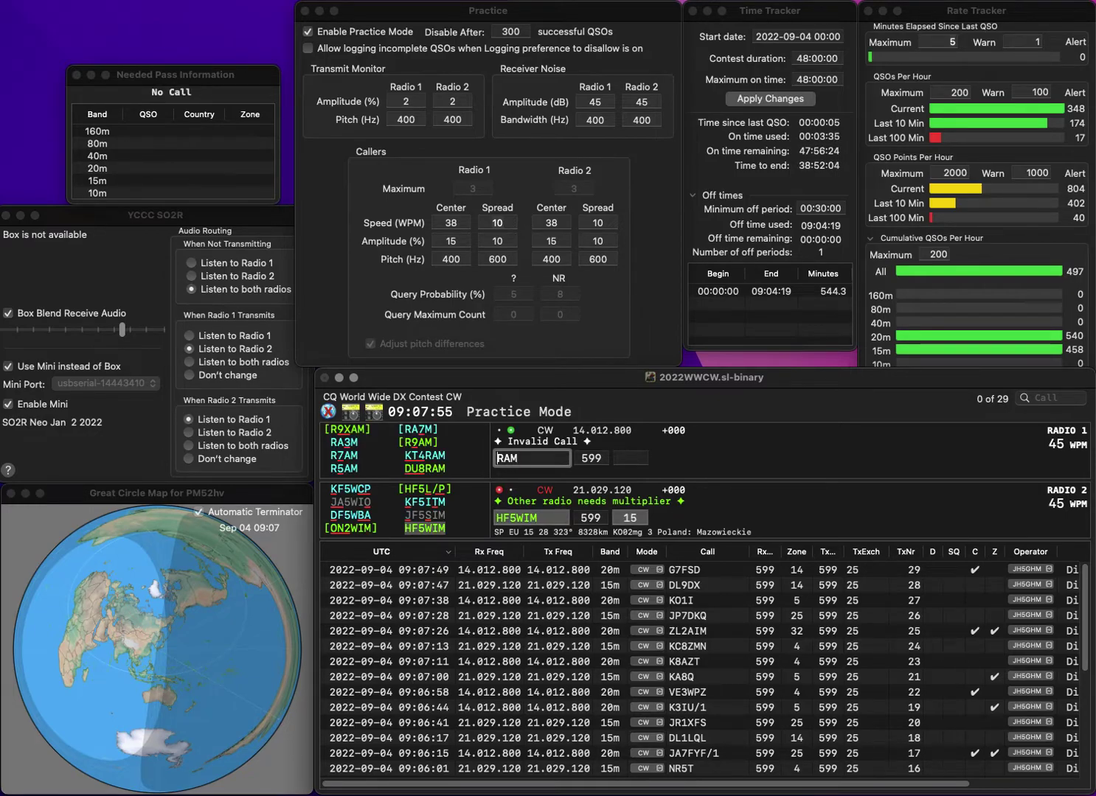
key("Return")
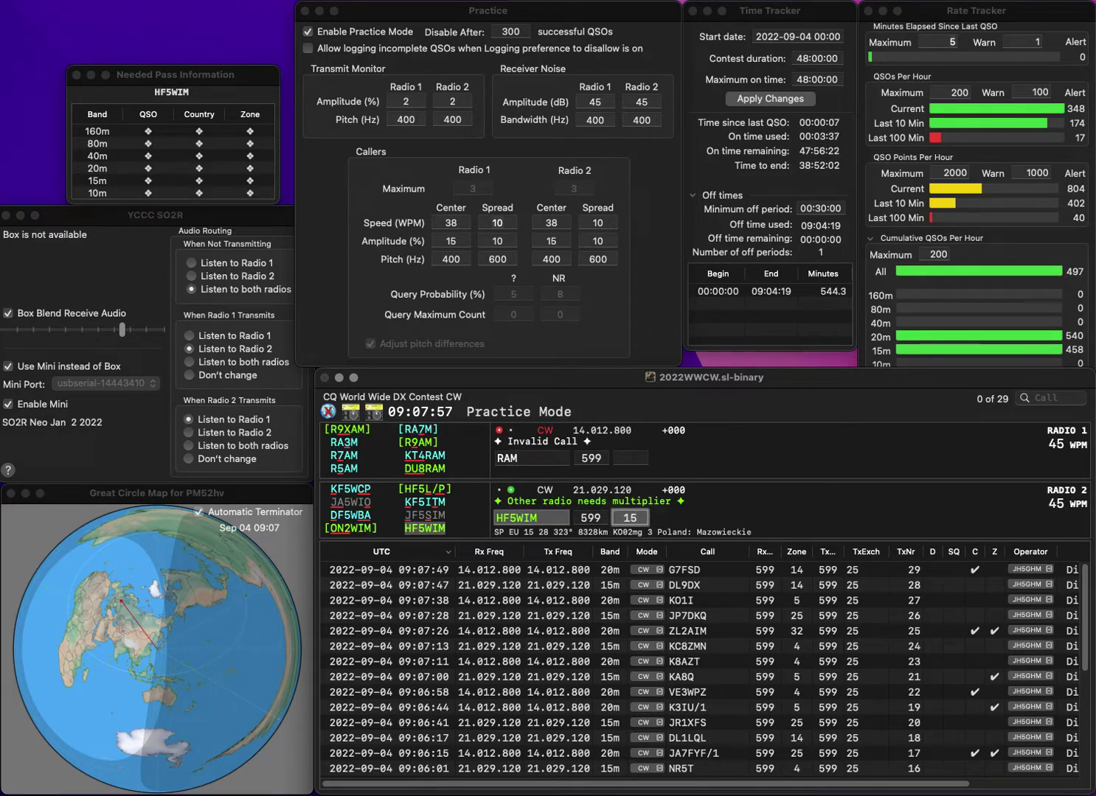
key("Return")
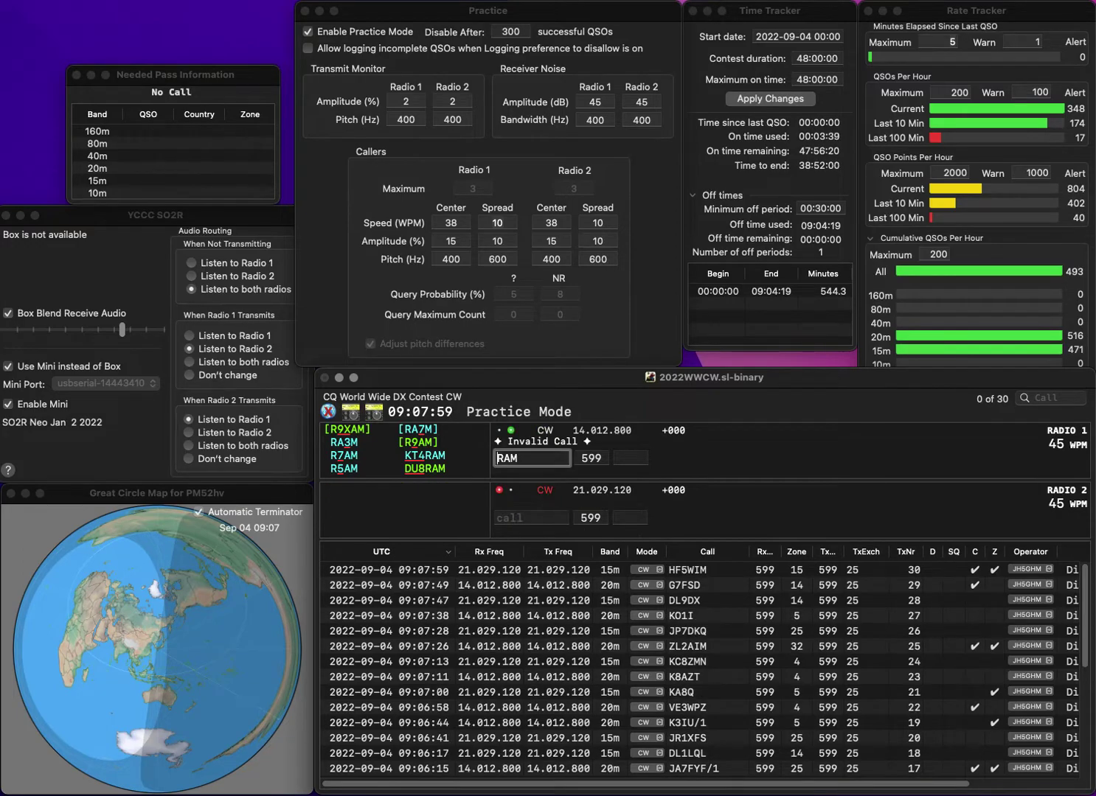
type("UR5")
key("Delete")
type("L")
key("Return")
key("backslash")
type("M4AM")
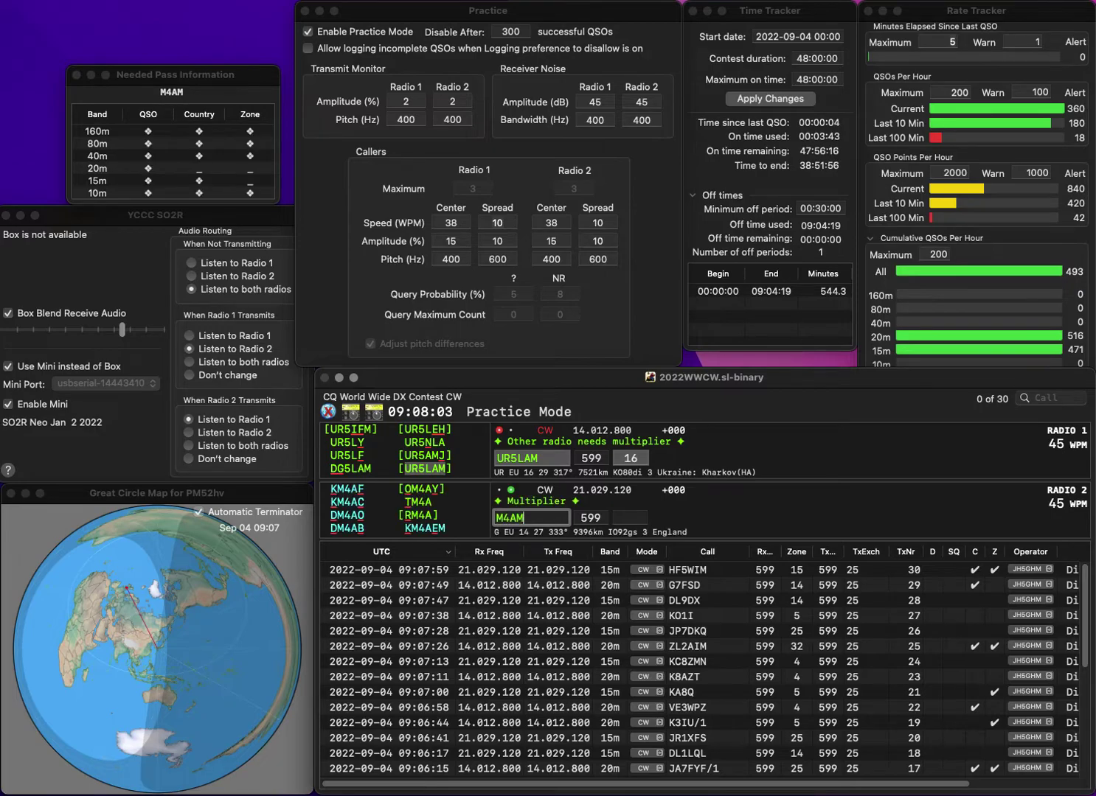
key("BackSpace")
type("G")
key("Home")
type("KM4AG")
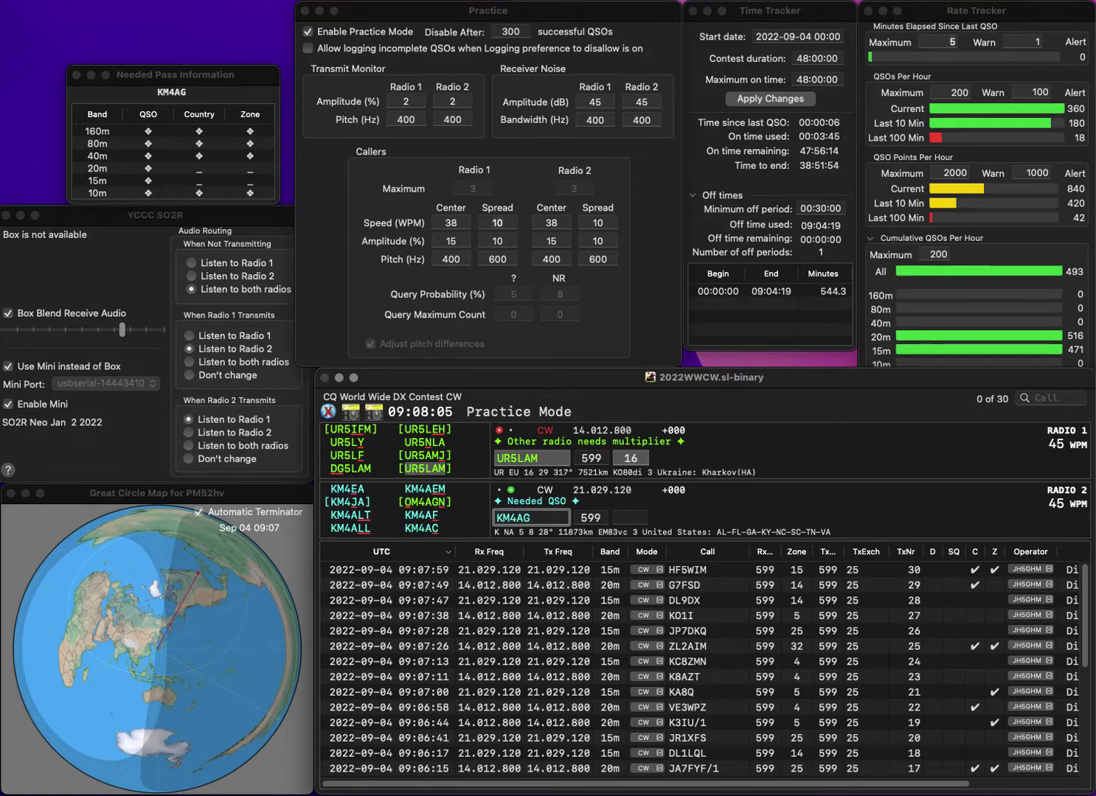
type("N")
key("Return")
key("backslash")
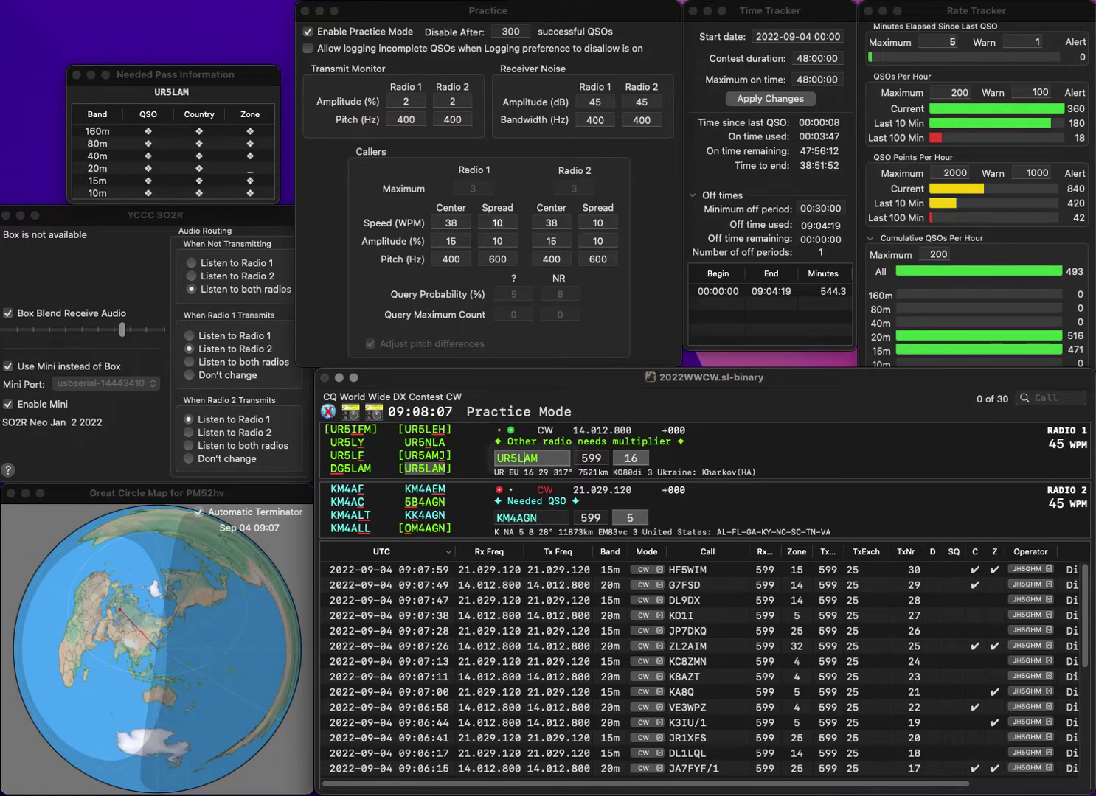
key("Return")
key("backslash")
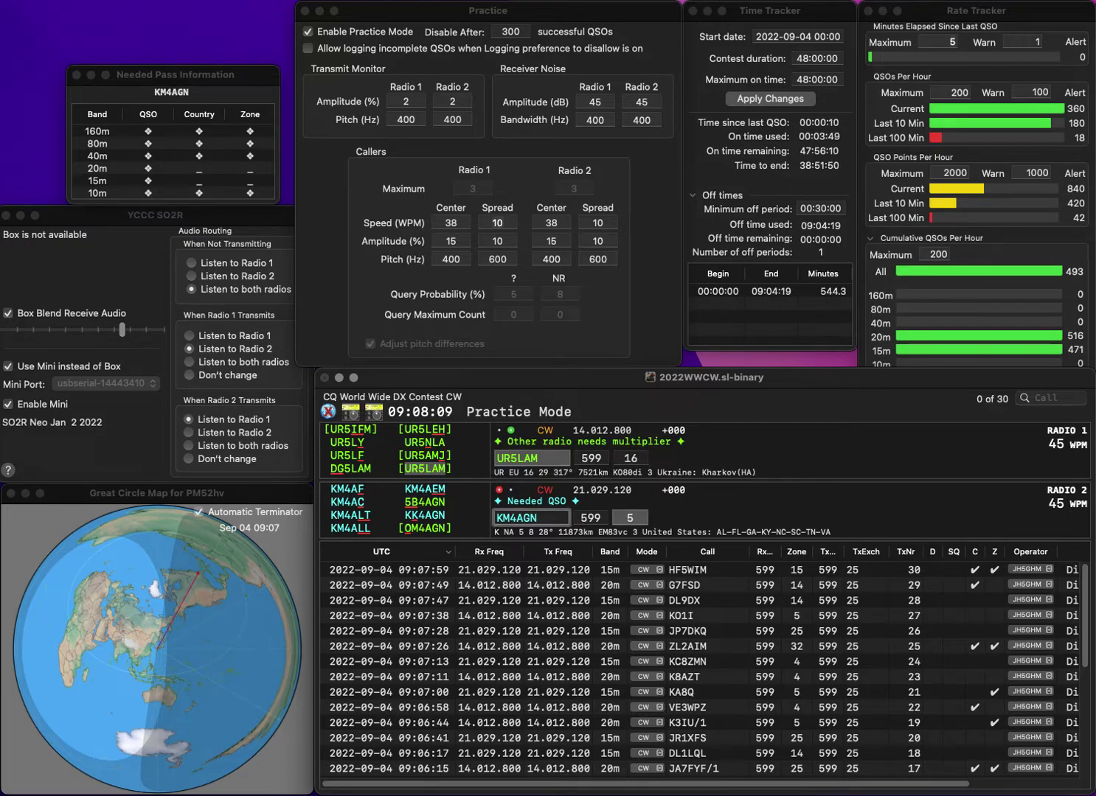
key("Delete")
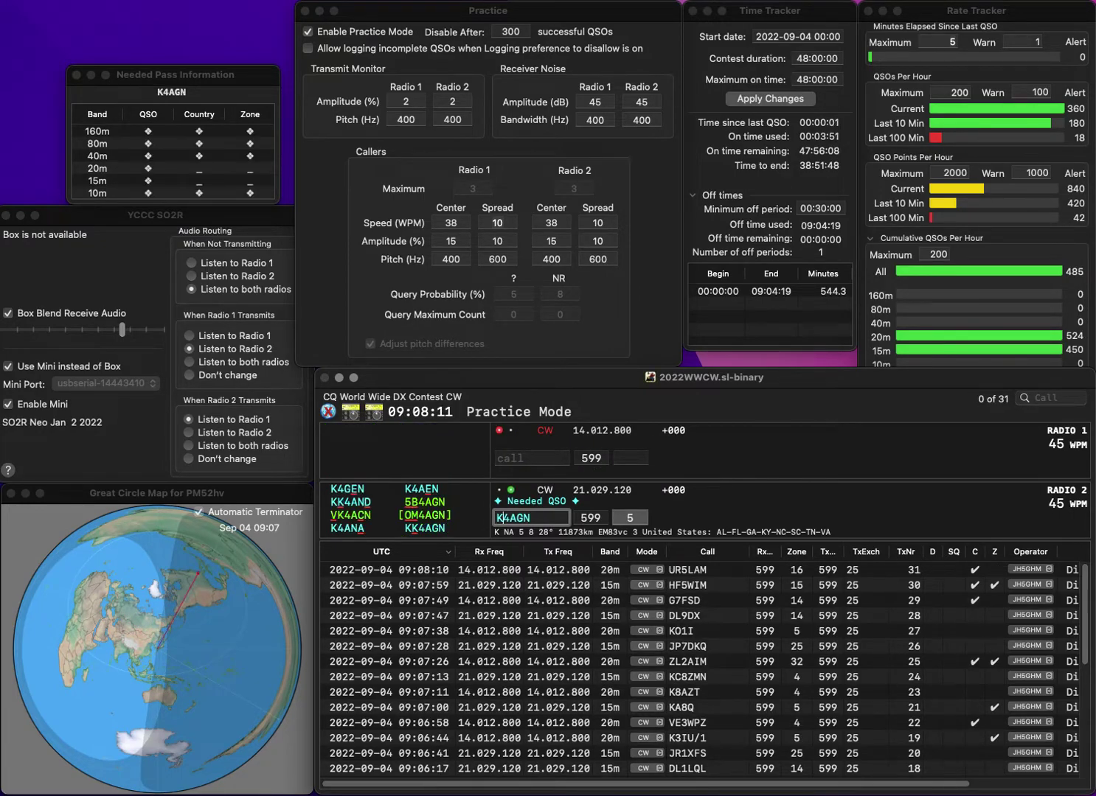
type("K")
key("Return")
key("backslash")
type("KC4I")
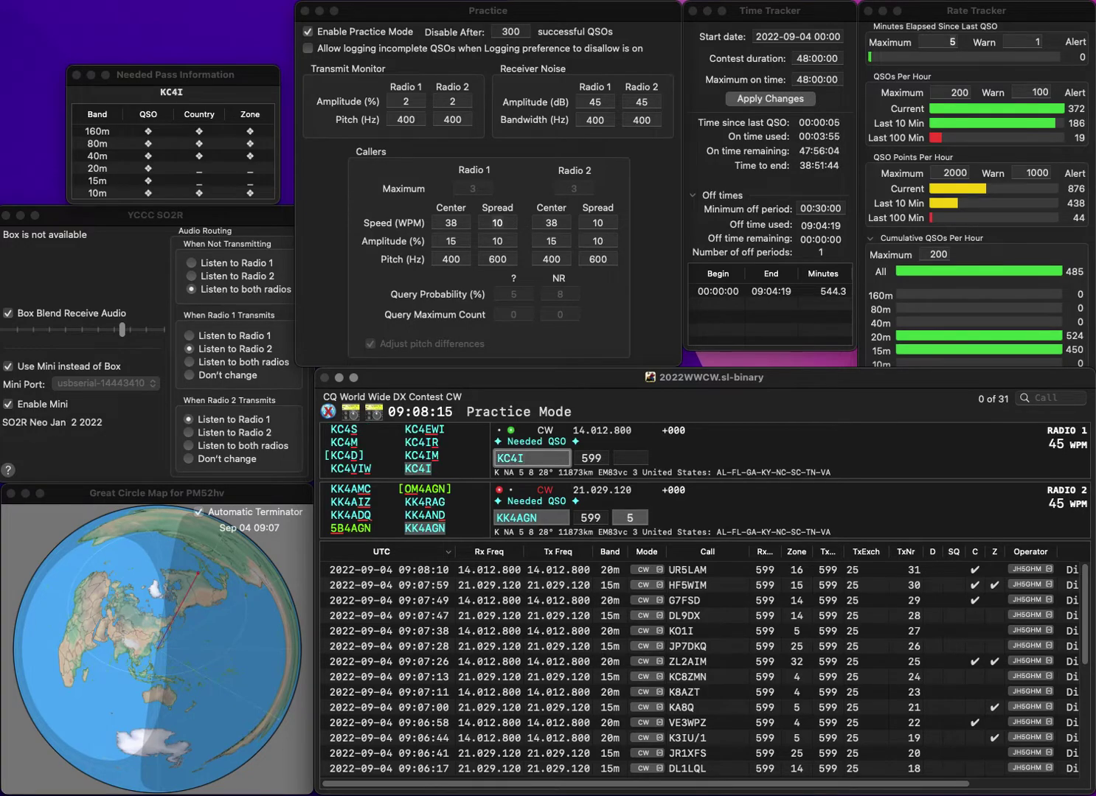
type("M")
key("Return")
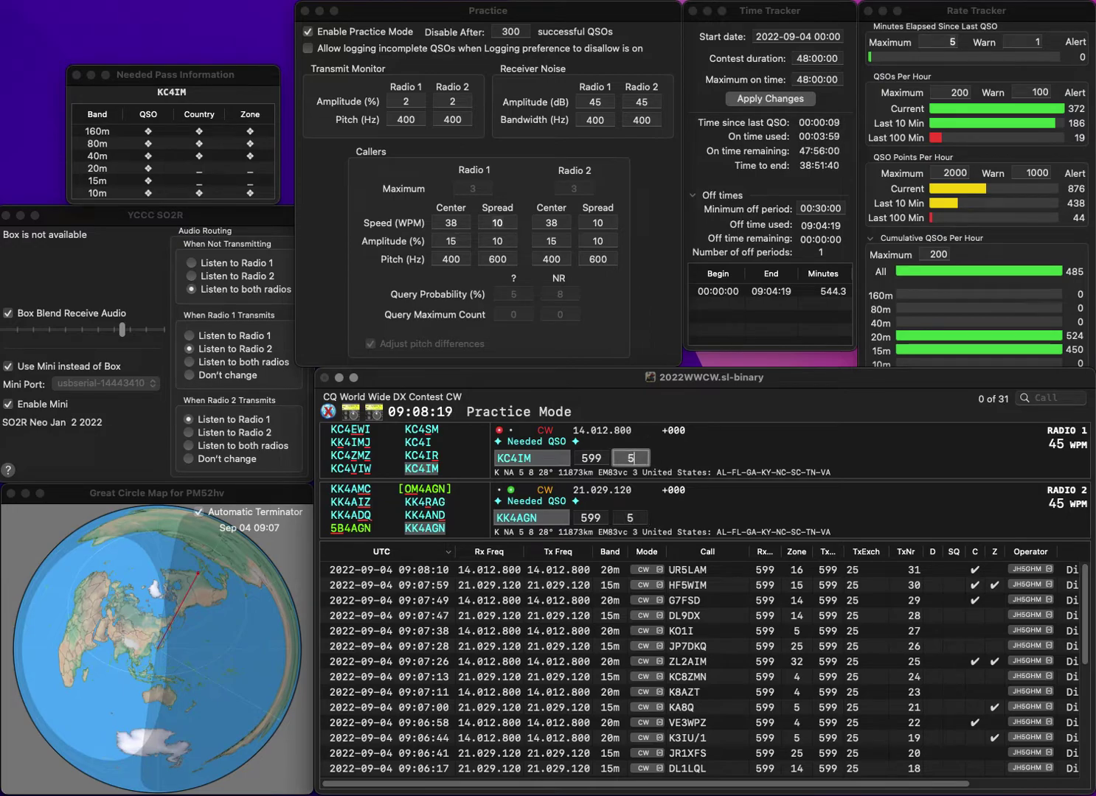
key("Return")
type("PD4JA")
type("F")
key("Return")
key("Down")
key("Left")
key("BackSpace")
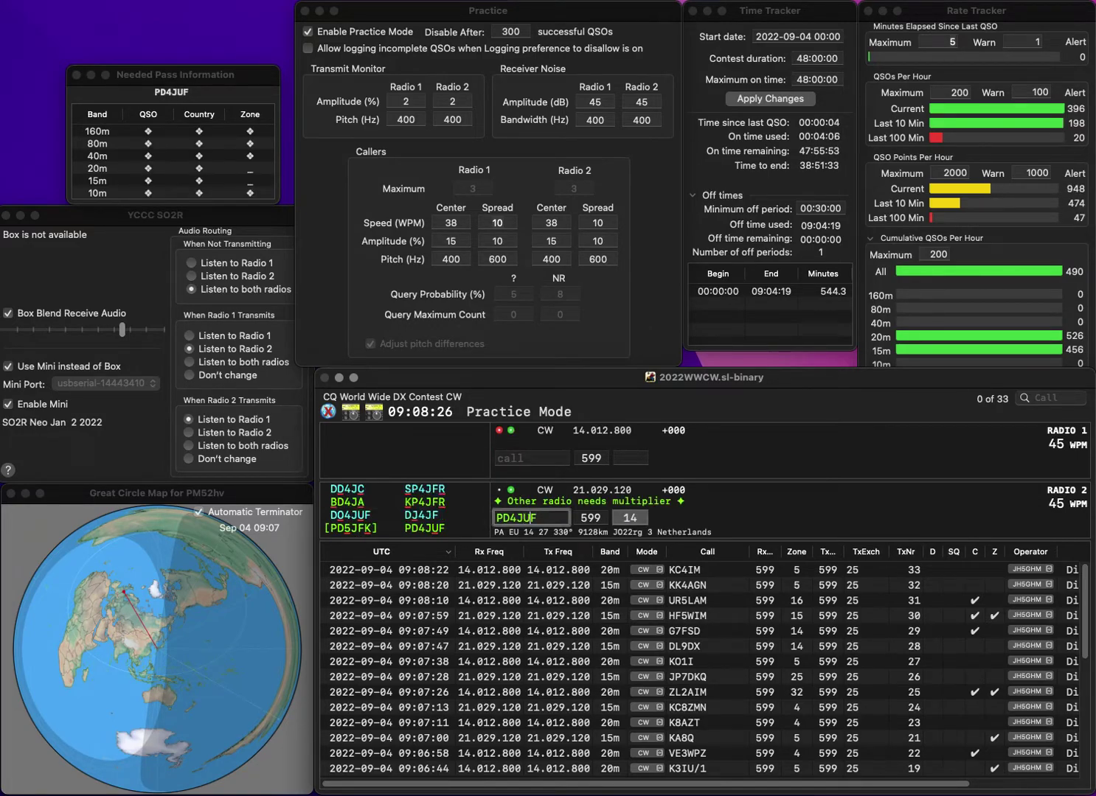
type("U")
key("Return")
Answer AD0WB on Radio 1, and log PD4JUF with zone 14 on Radio 2 and AD0WB with zone 4 on Radio 1.
type("AD0W")
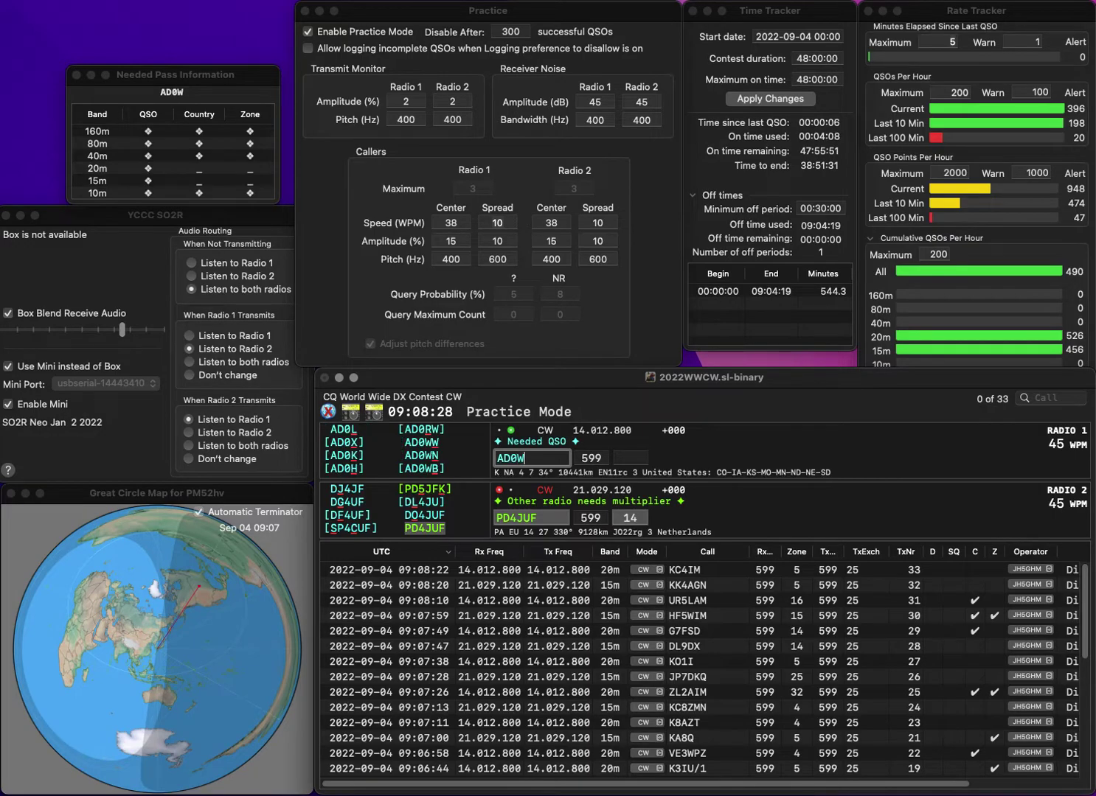
type("B")
key("Return")
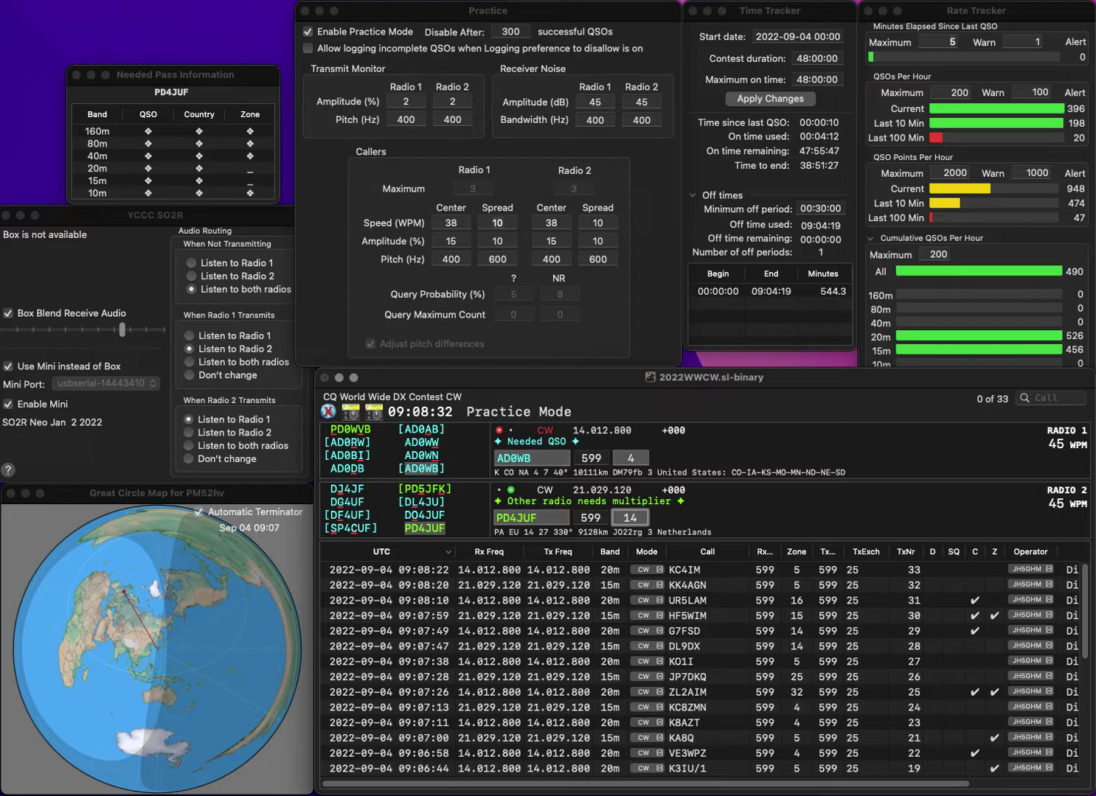
key("Return")
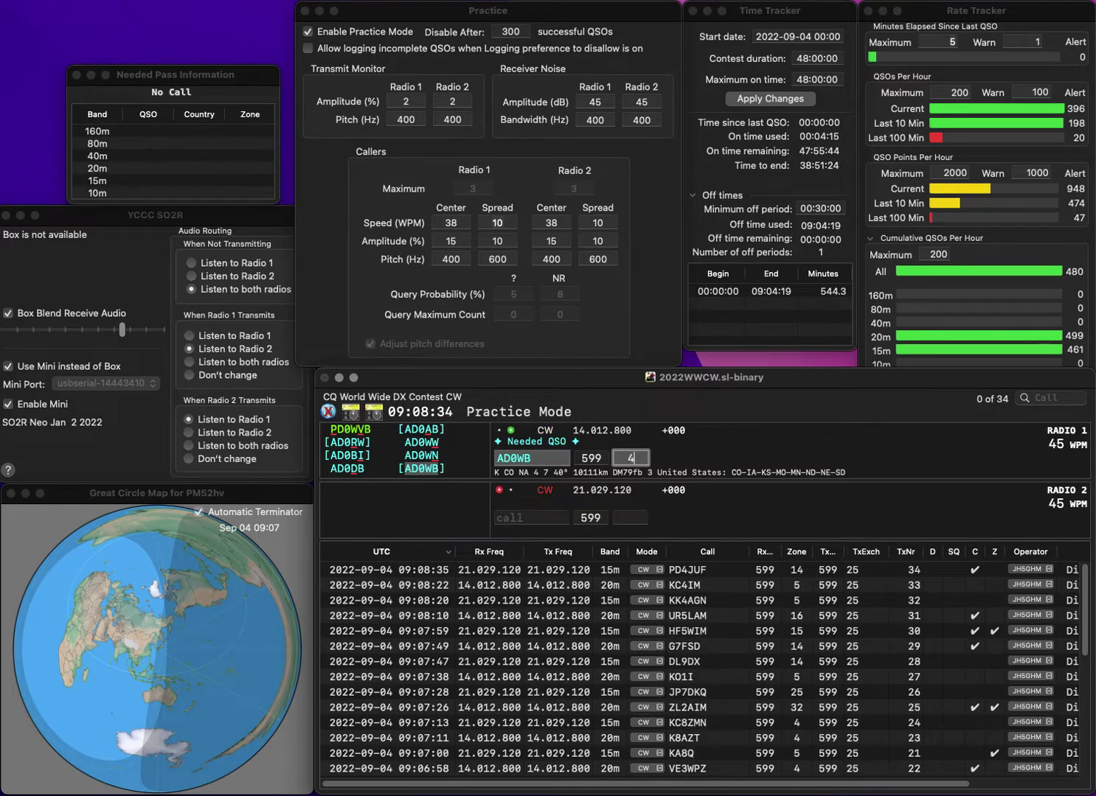
key("Return")
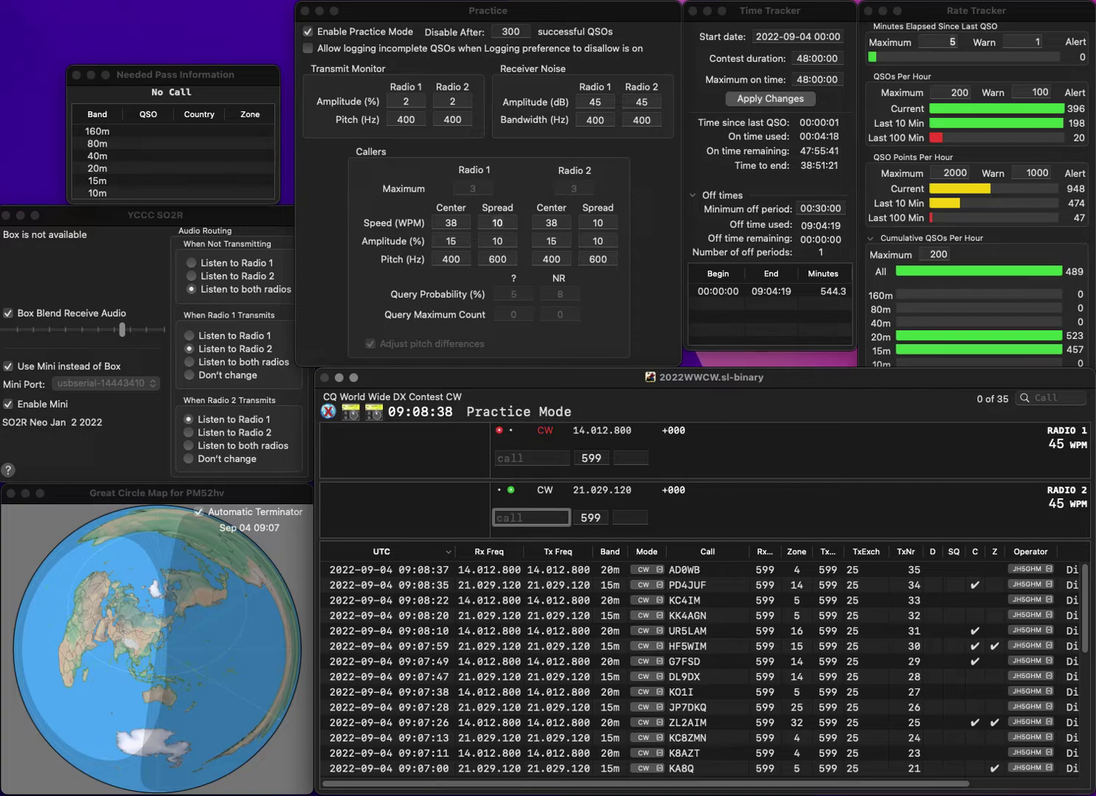
Enter the partial call G on Radio 2 and the call 1A90KXO on Radio 1.
type("G")
key("Up")
type("1A")
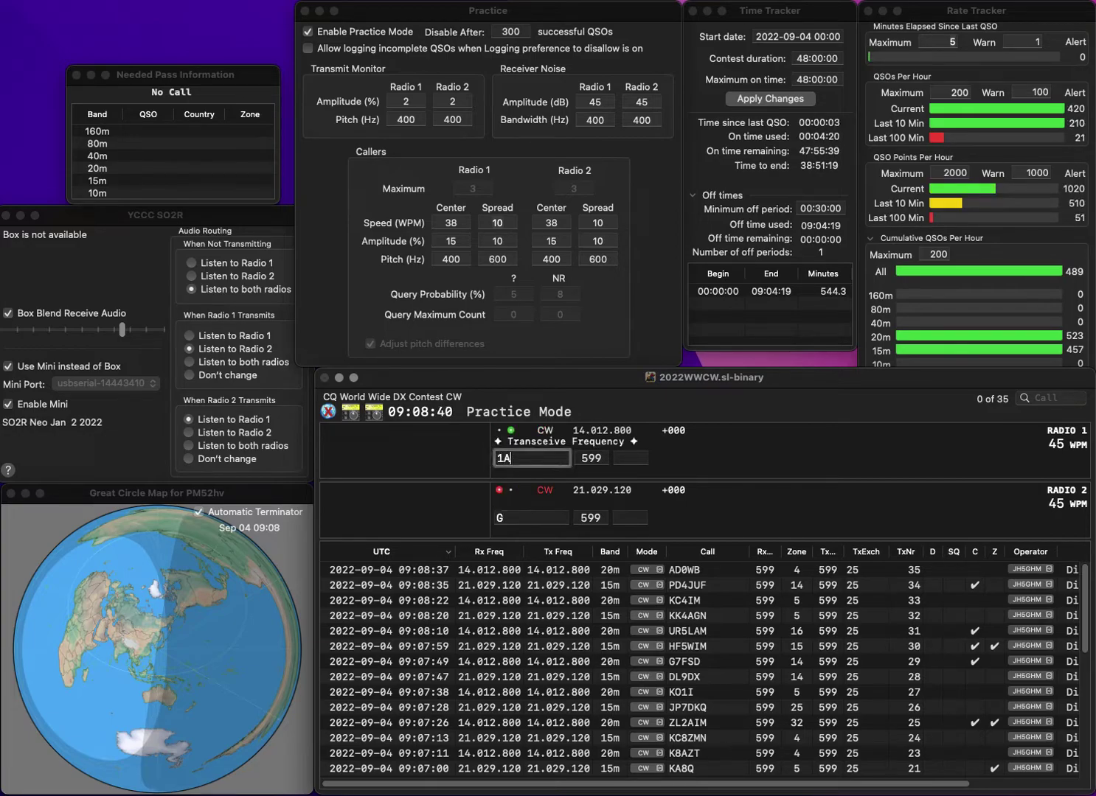
type("90KXO")
key("Home")
key("Delete")
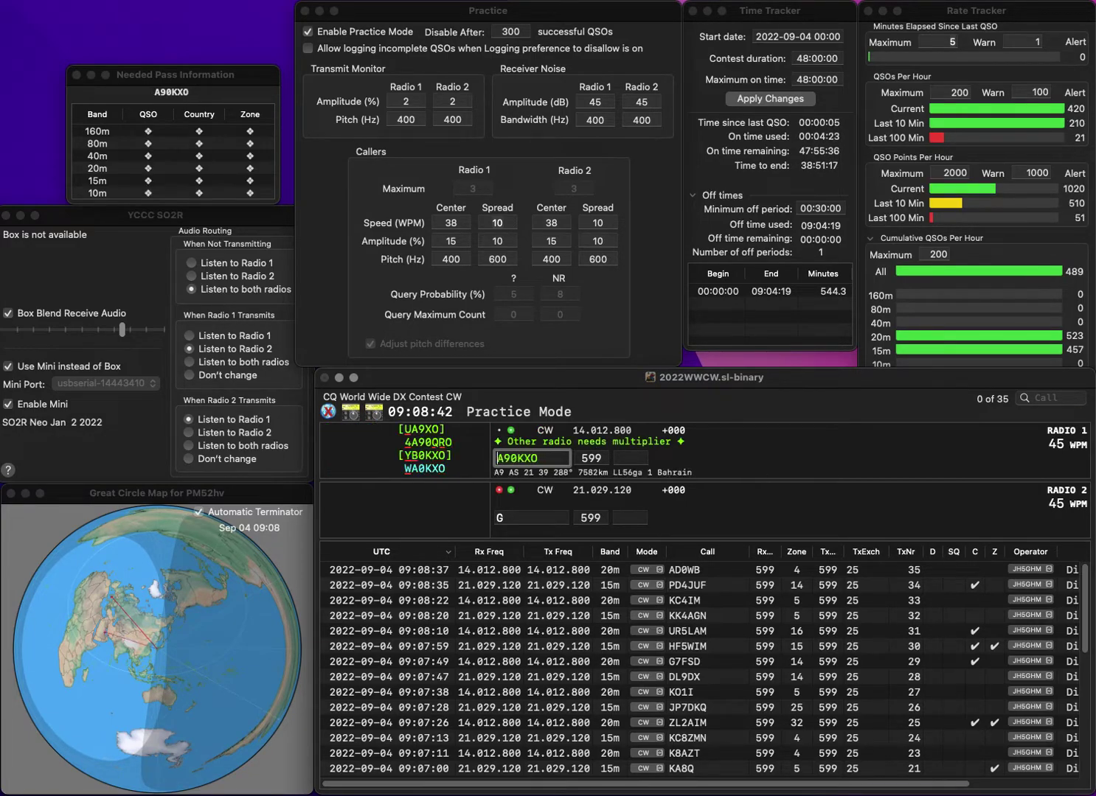
key("Delete")
key("Delete")
type("W")
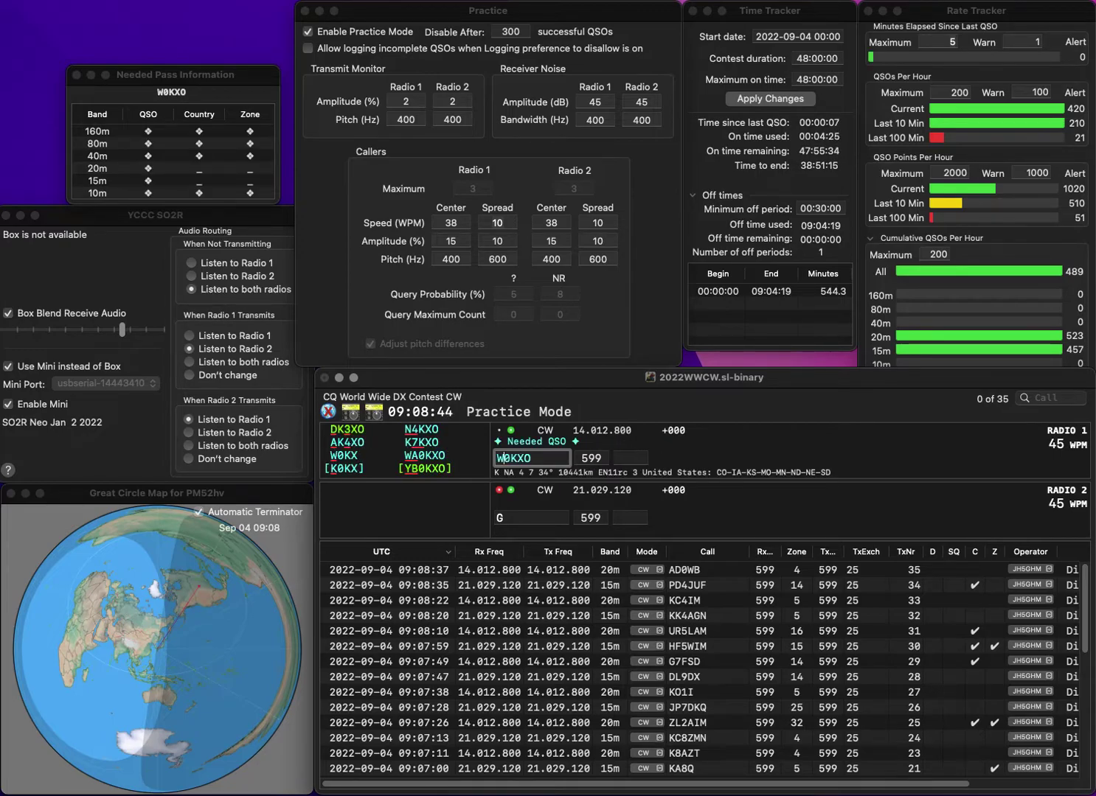
type("A")
key("Return")
key("Return")
key("Return")
Answer 3G1B on Radio 2, and log WA0KXO with zone 4 on Radio 1 and 3G1B with zone 12 on Radio 2.
key("BackSpace")
type("G1")
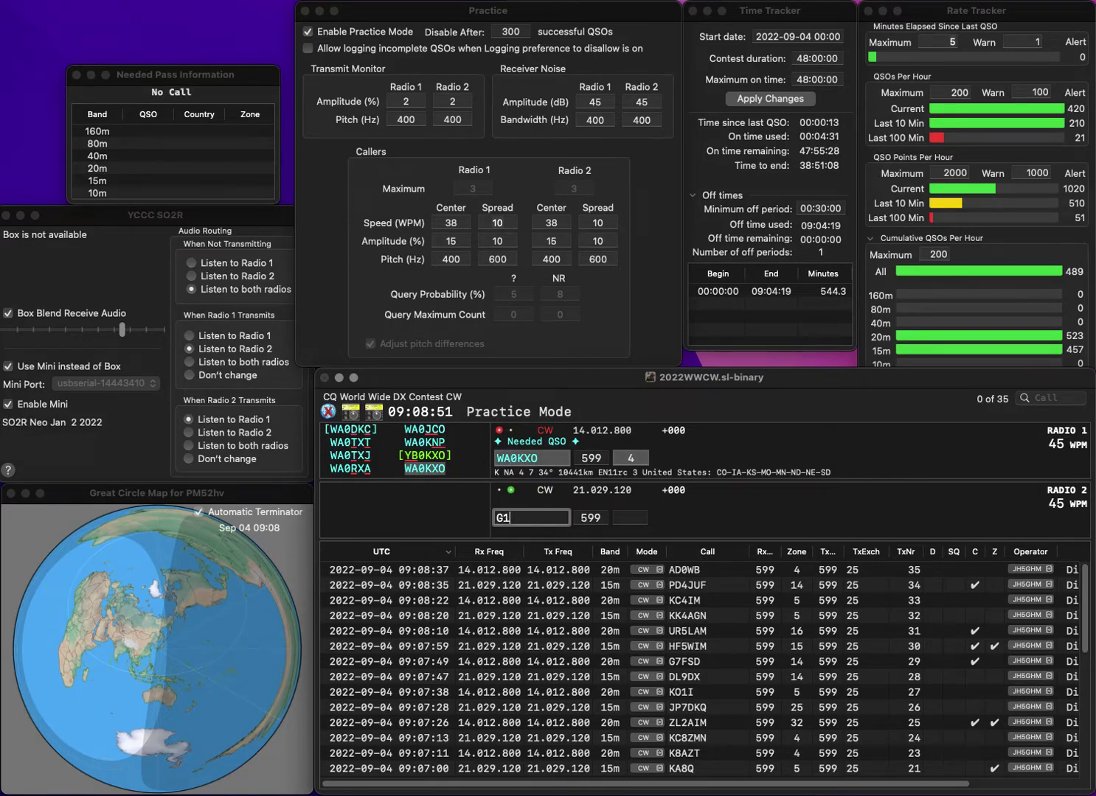
type("B")
key("Left")
key("Left")
key("Left")
type("3")
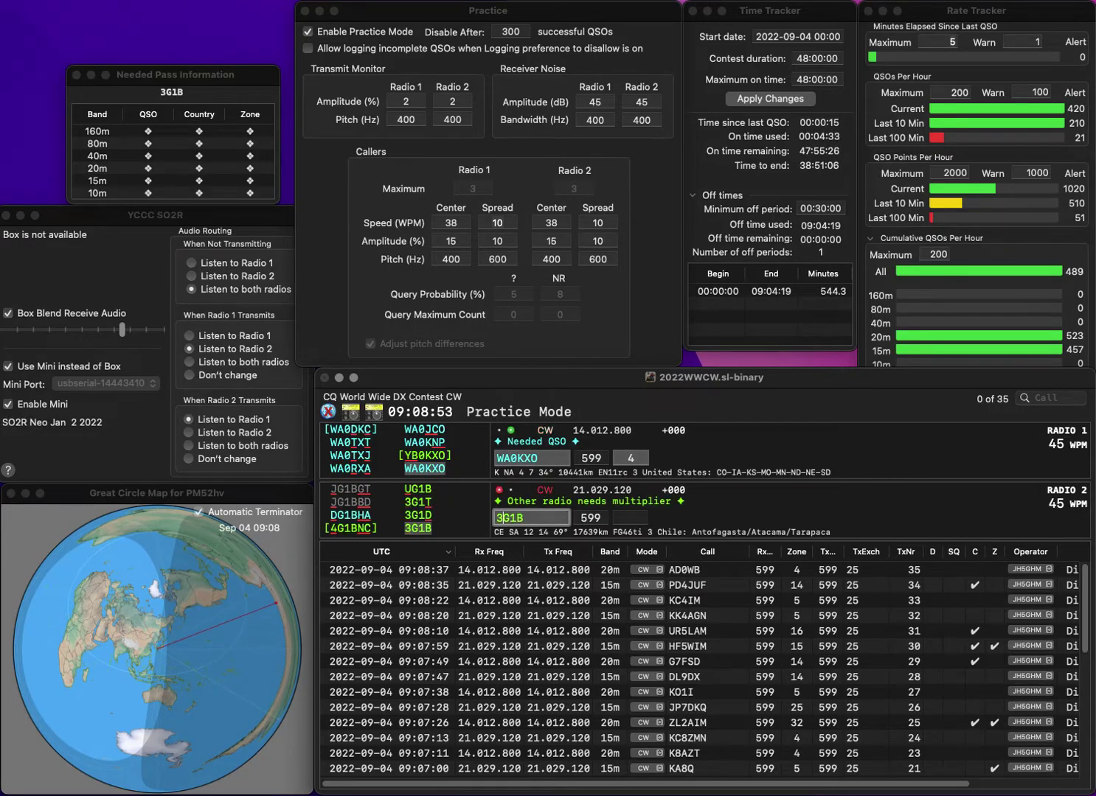
key("Return")
key("Return")
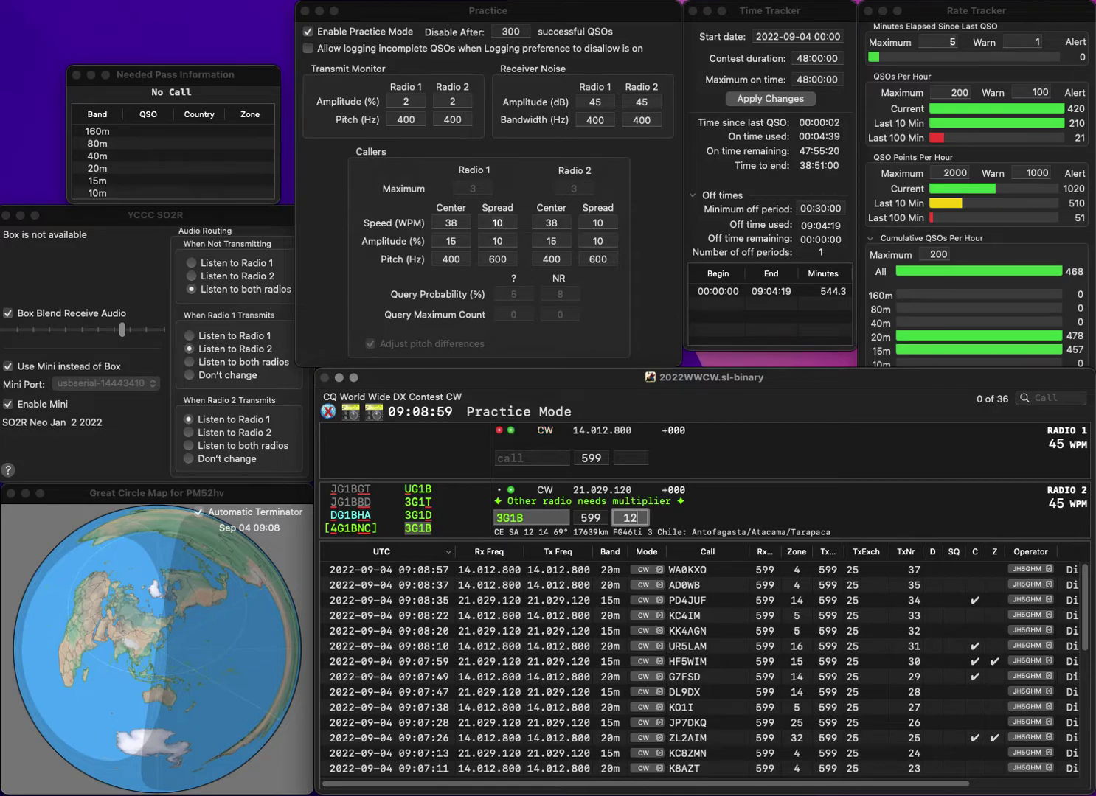
key("Return")
Send the partial calls DM4 on Radio 1 and YO on Radio 2 to query both callers.
type("DM4")
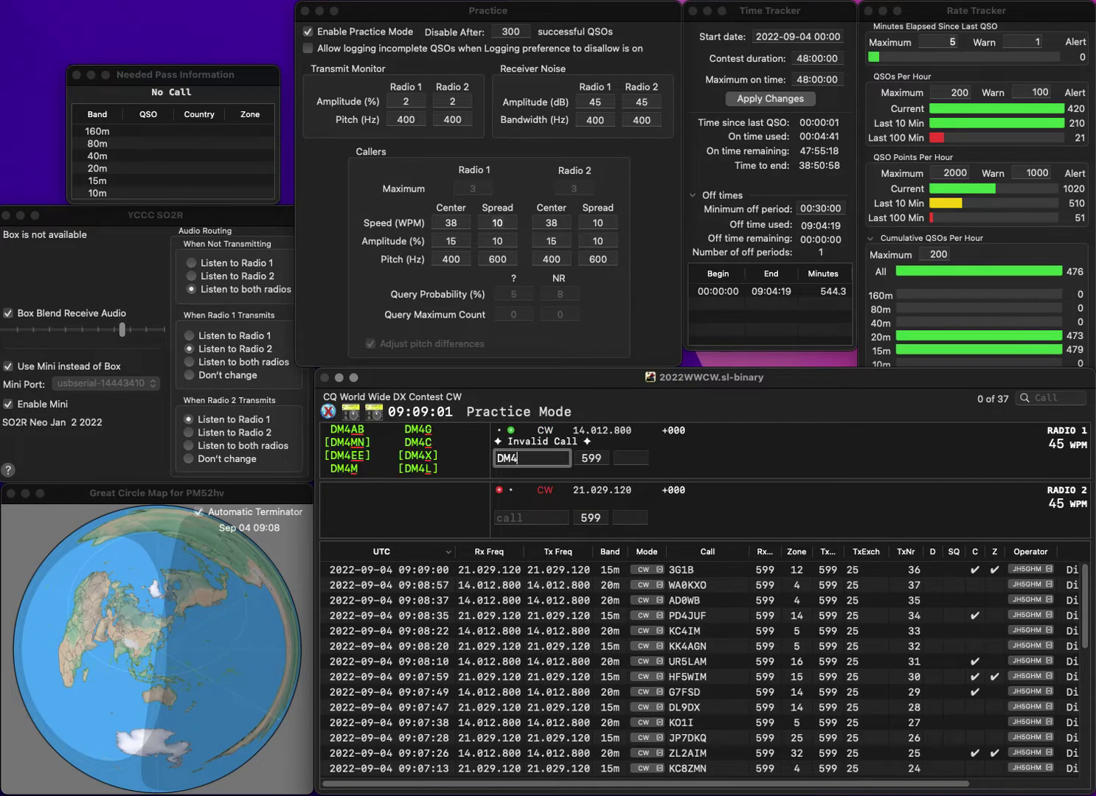
key("Return")
type("YO")
key("Return")
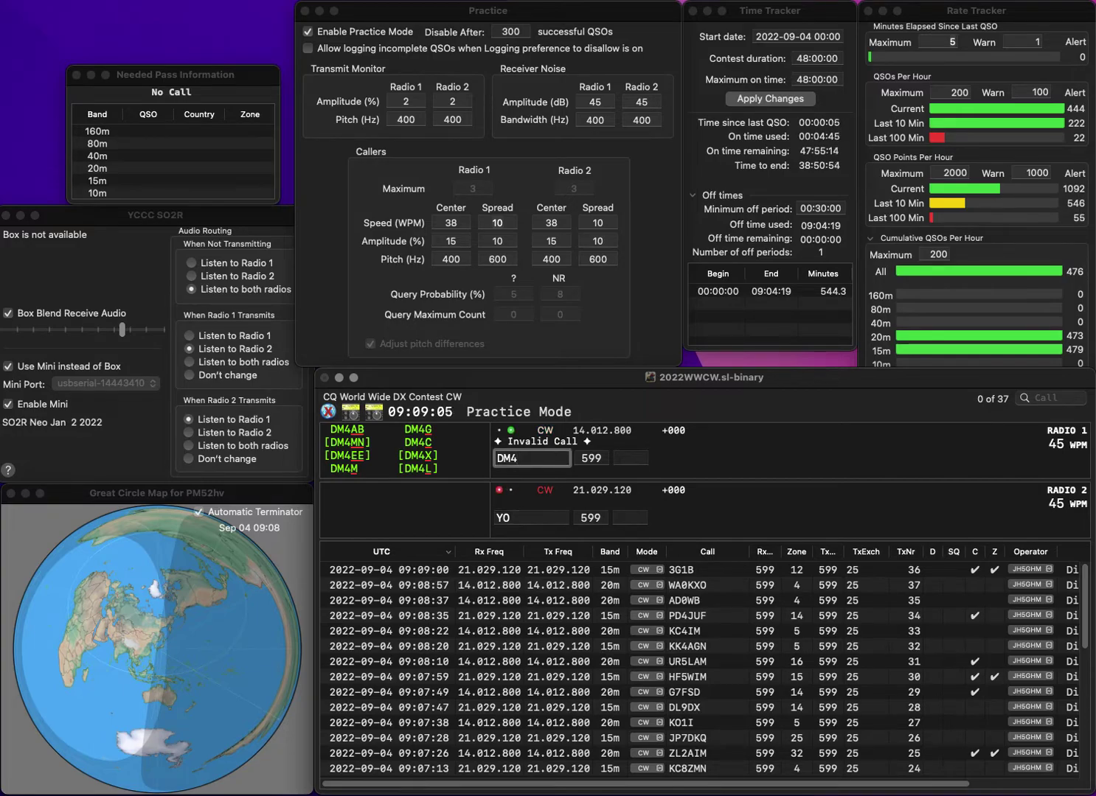
key("BackSpace")
type("3TB")
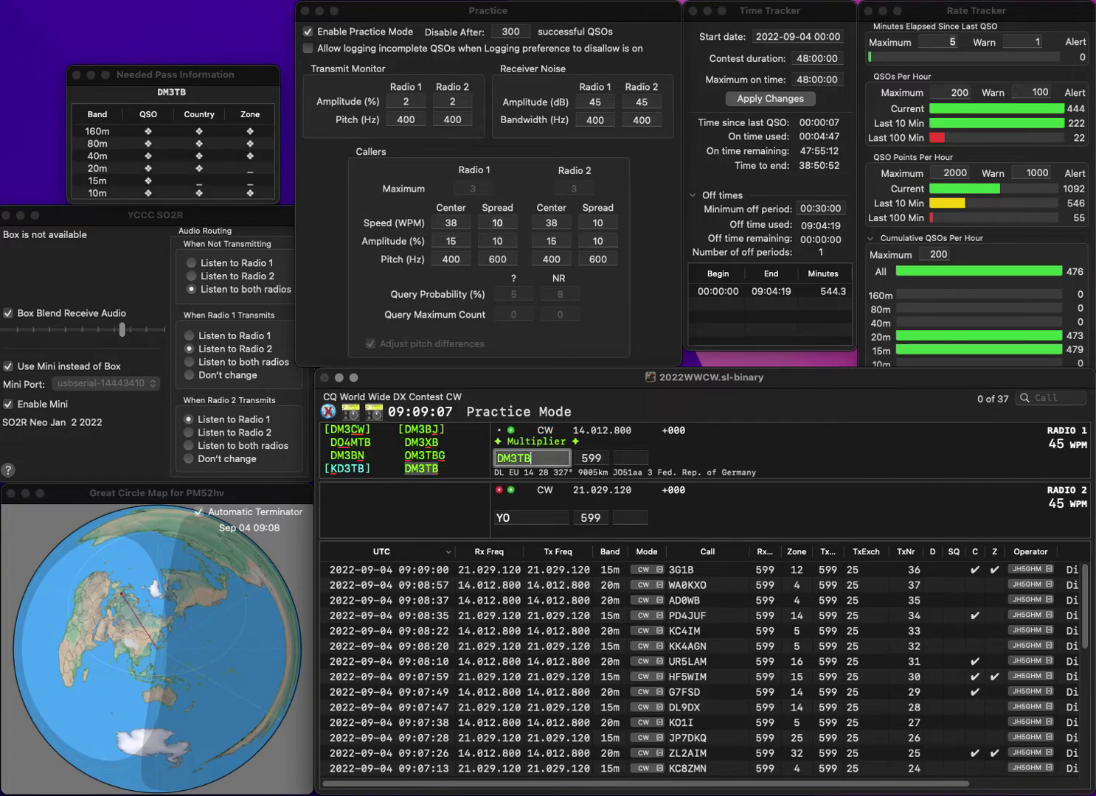
key("space")
key("Return")
type("3")
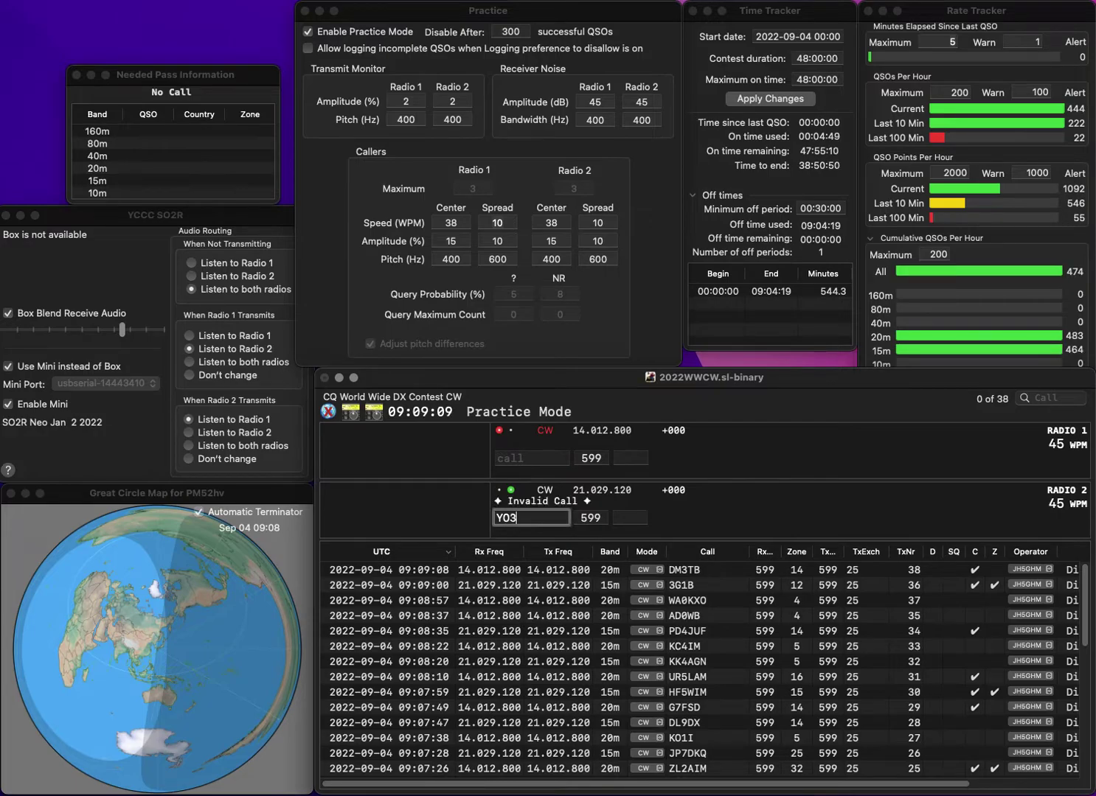
type("CPY")
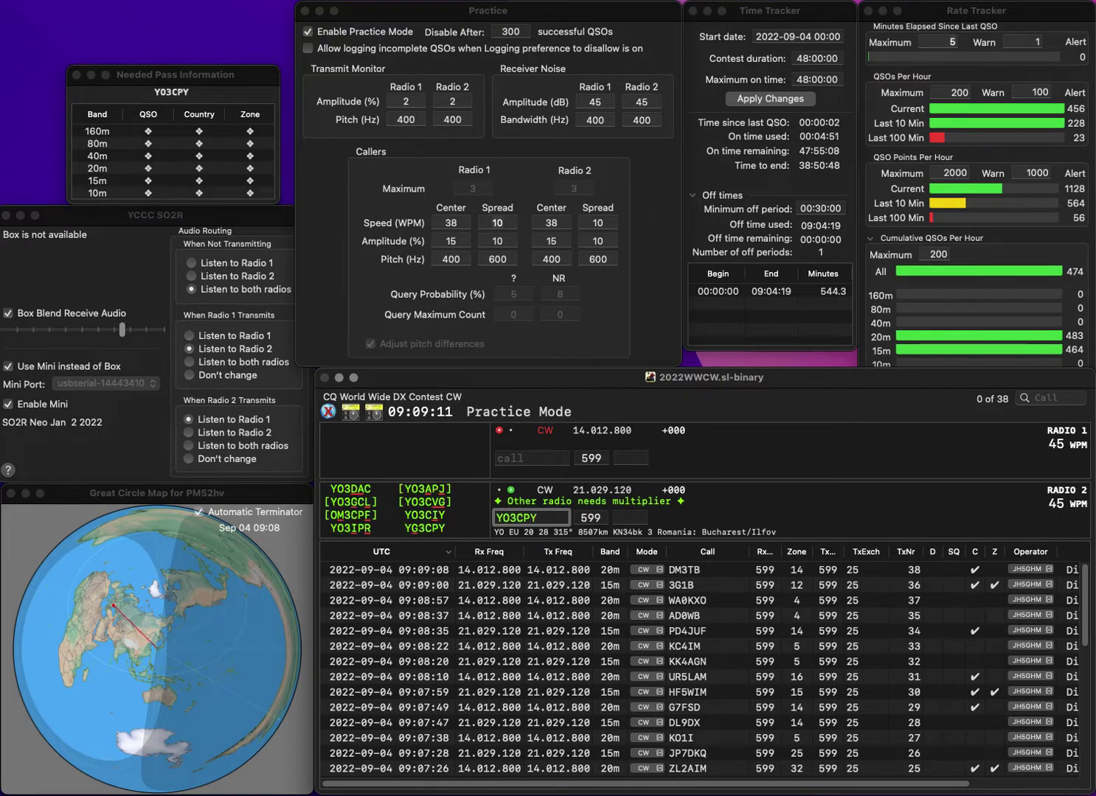
key("Delete")
type("G")
key("space")
key("Return")
Answer NO7BS on Radio 1 and log YG3CPY with zone 28 on Radio 2.
type("7BS")
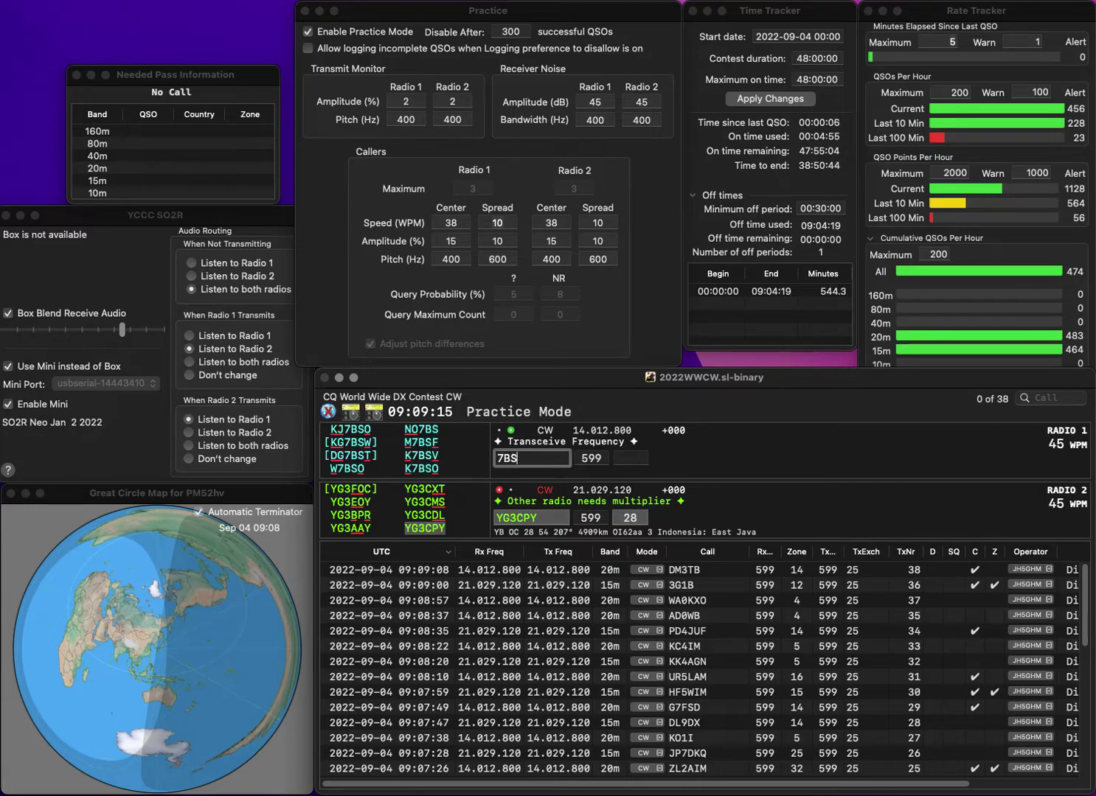
key("Home")
type("NO")
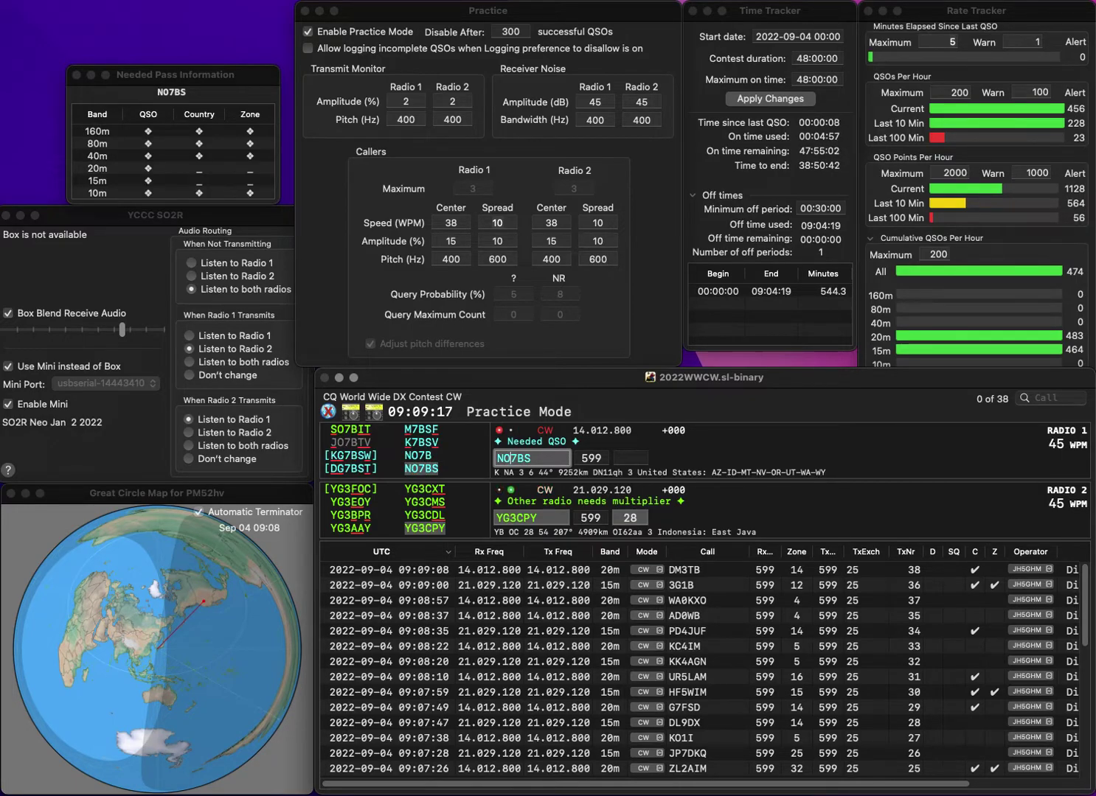
key("space")
key("Return")
key("Return")
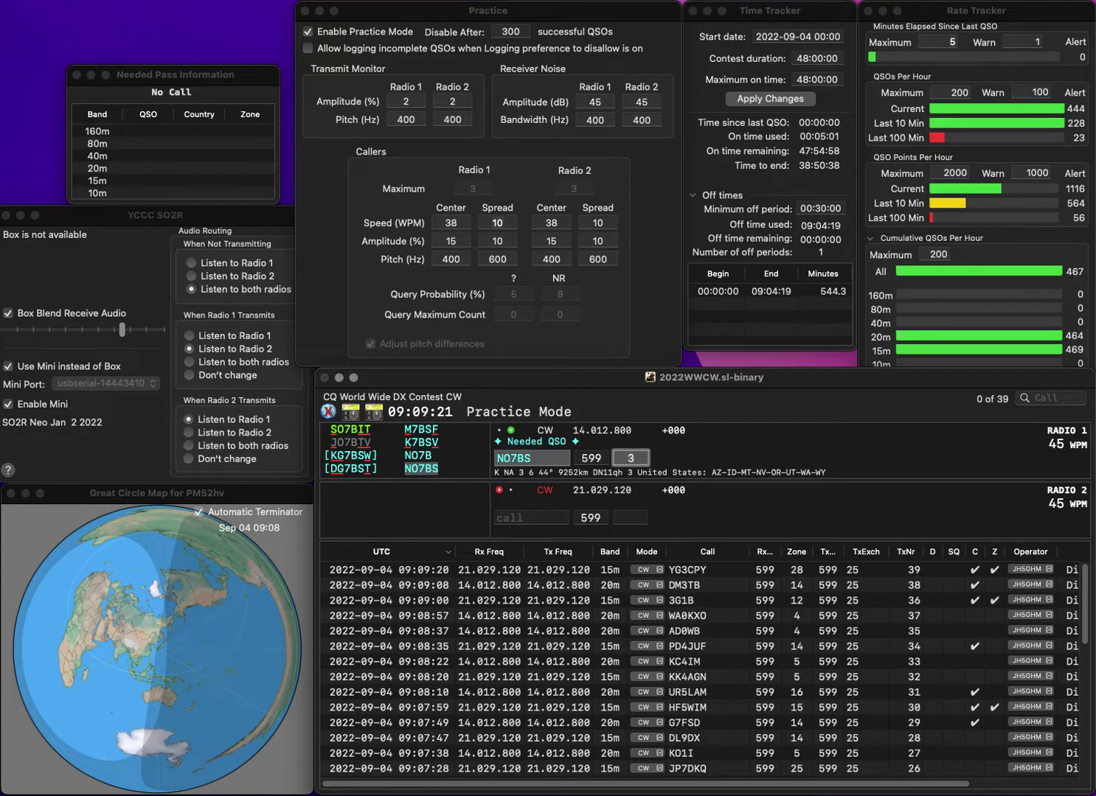
Log NO7BS with zone 3 on Radio 1 and answer W7YDT on Radio 2.
key("Return")
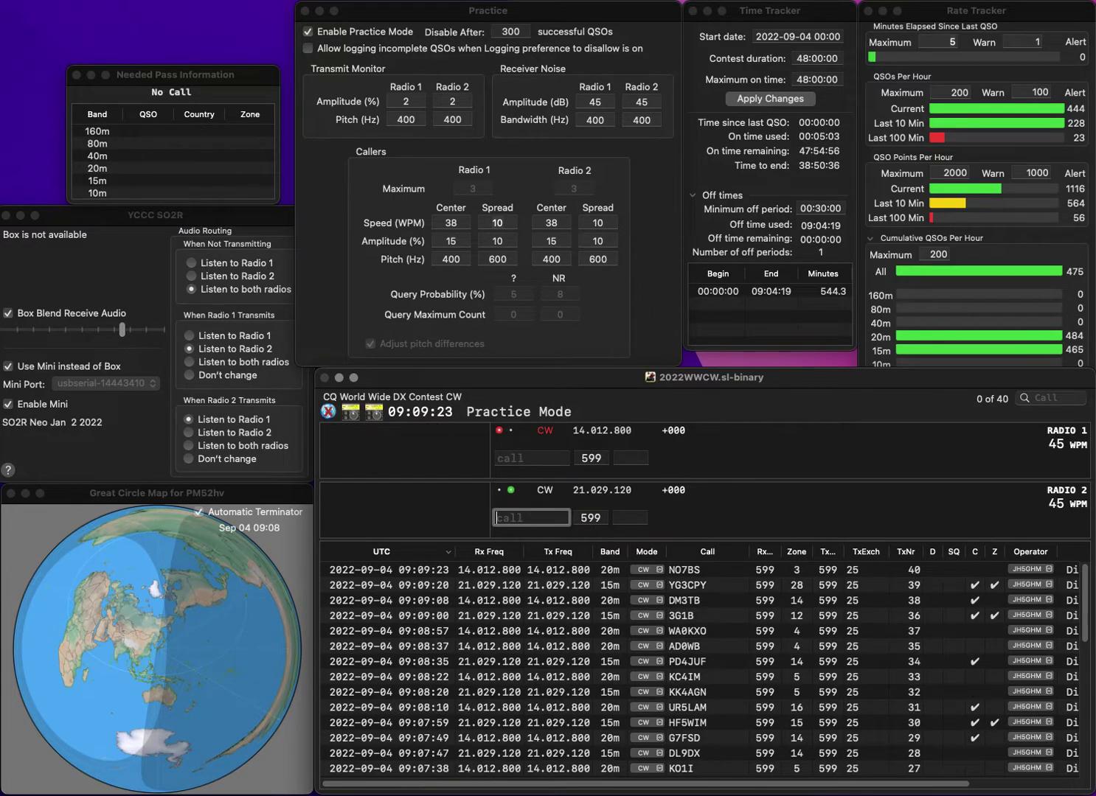
type("W7YD")
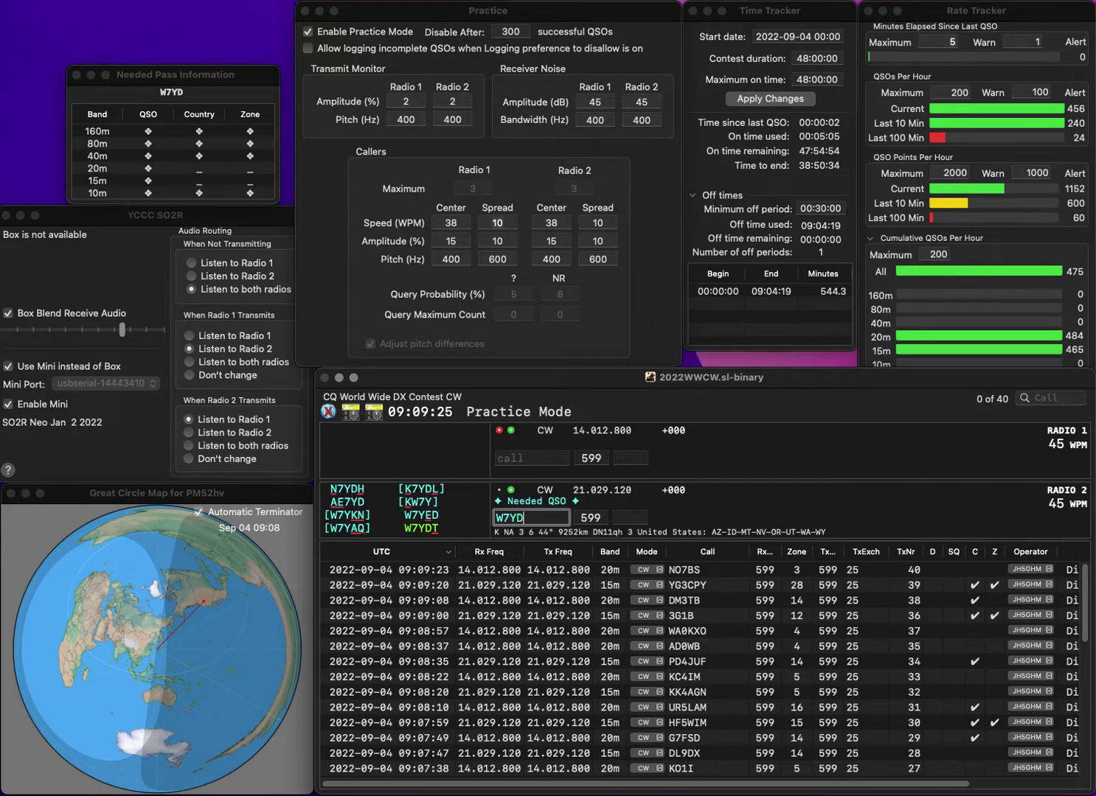
key("BackSpace")
type("T")
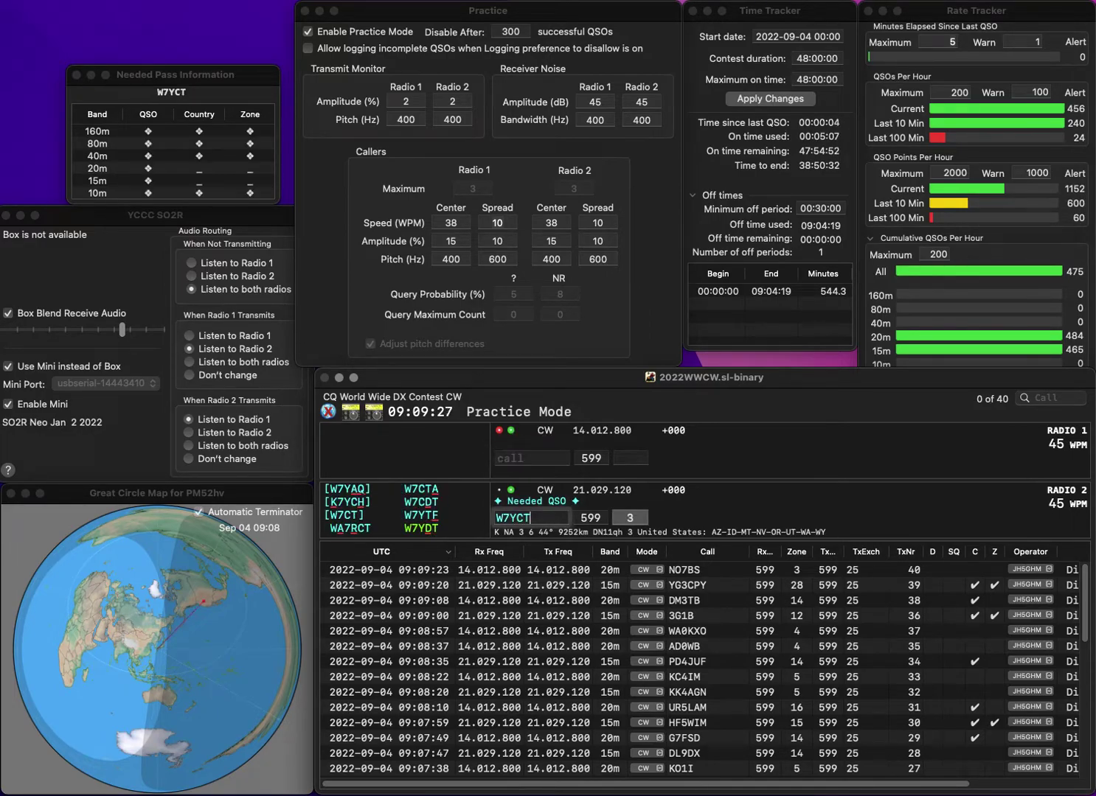
type("D")
key("Return")
type("60ZOM")
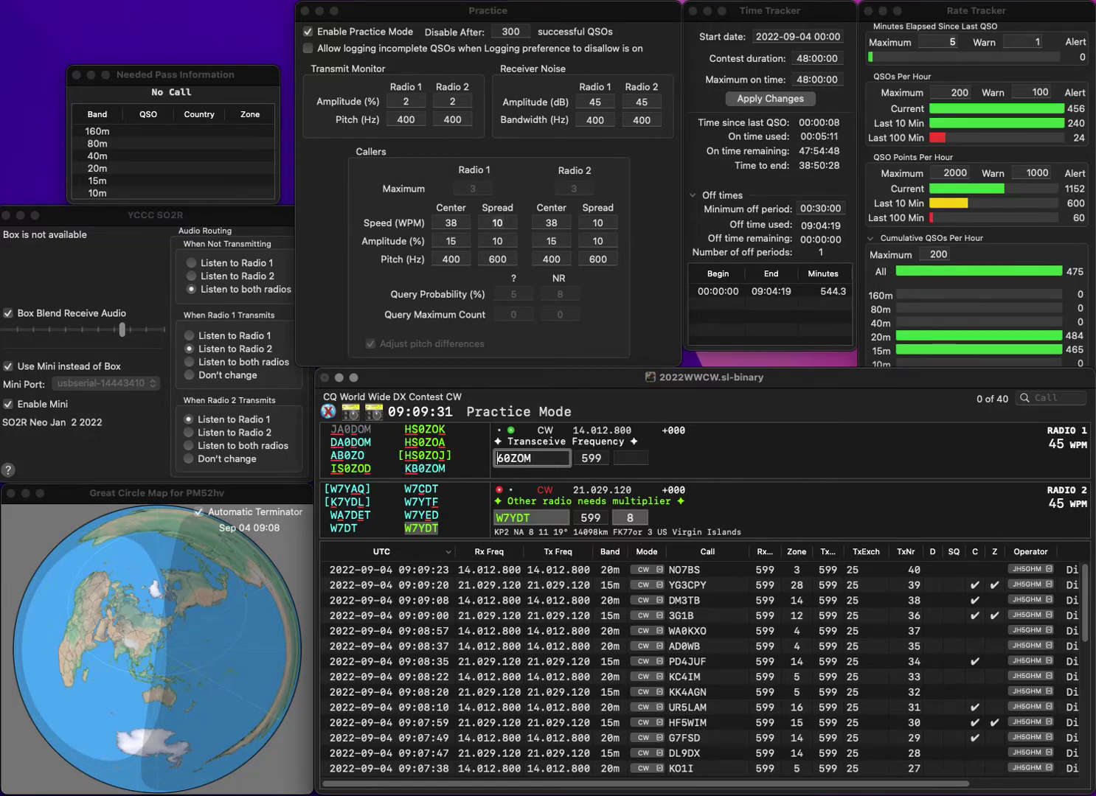
left_click(630, 518)
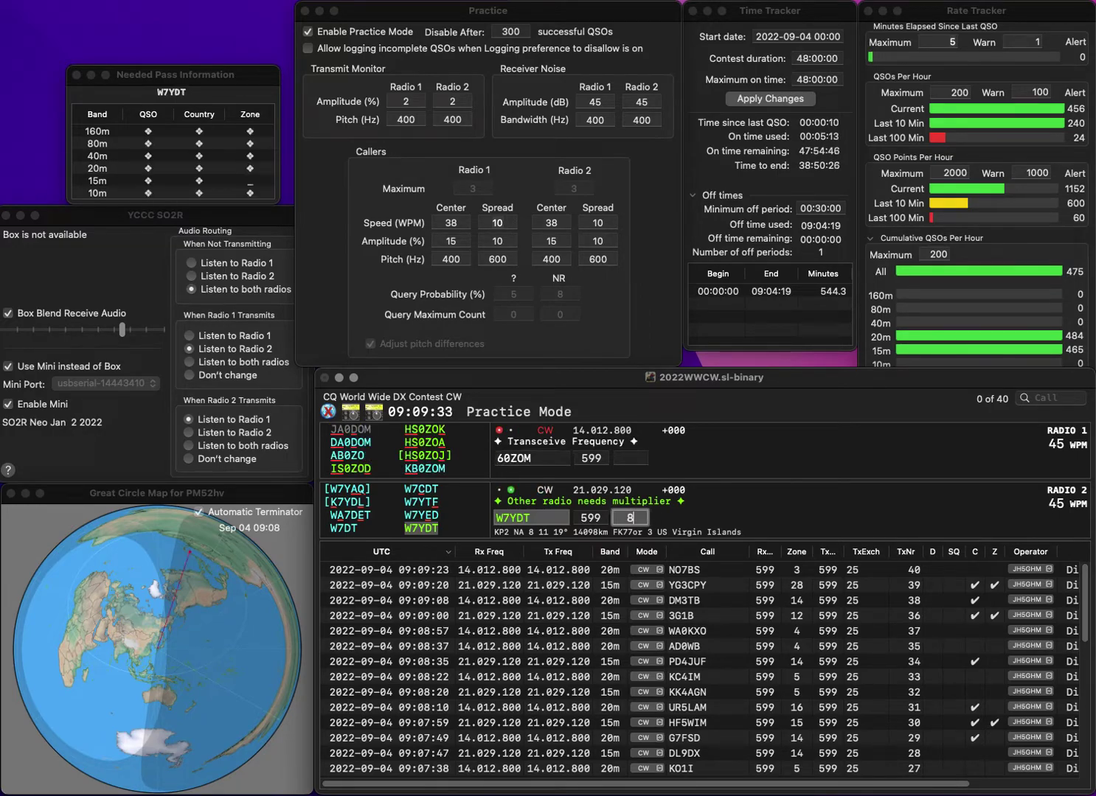
left_click(502, 458)
key("BackSpace")
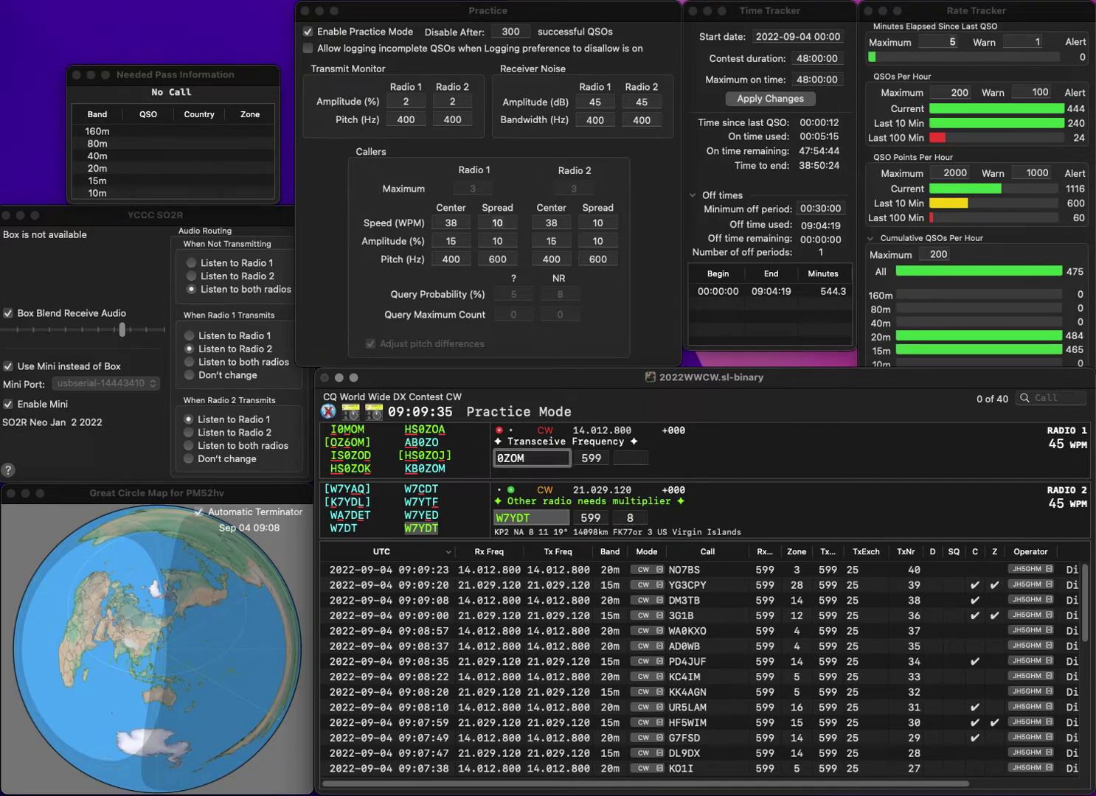
type("KB")
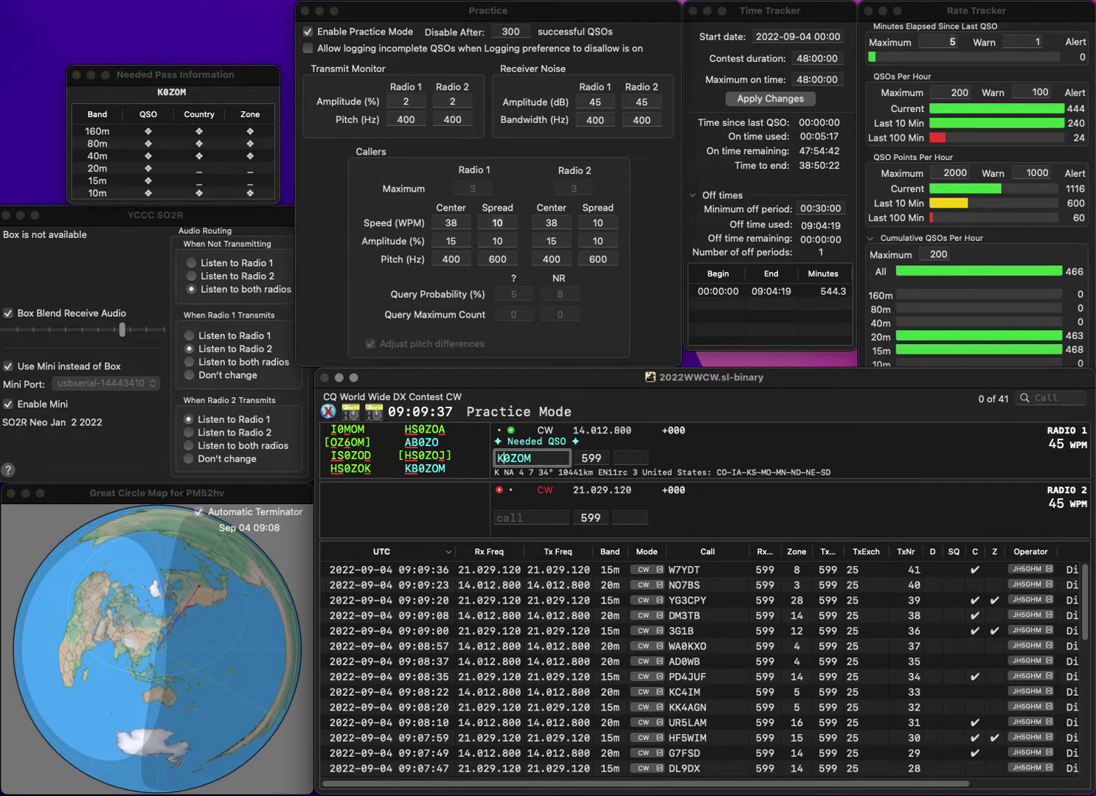
key("Return")
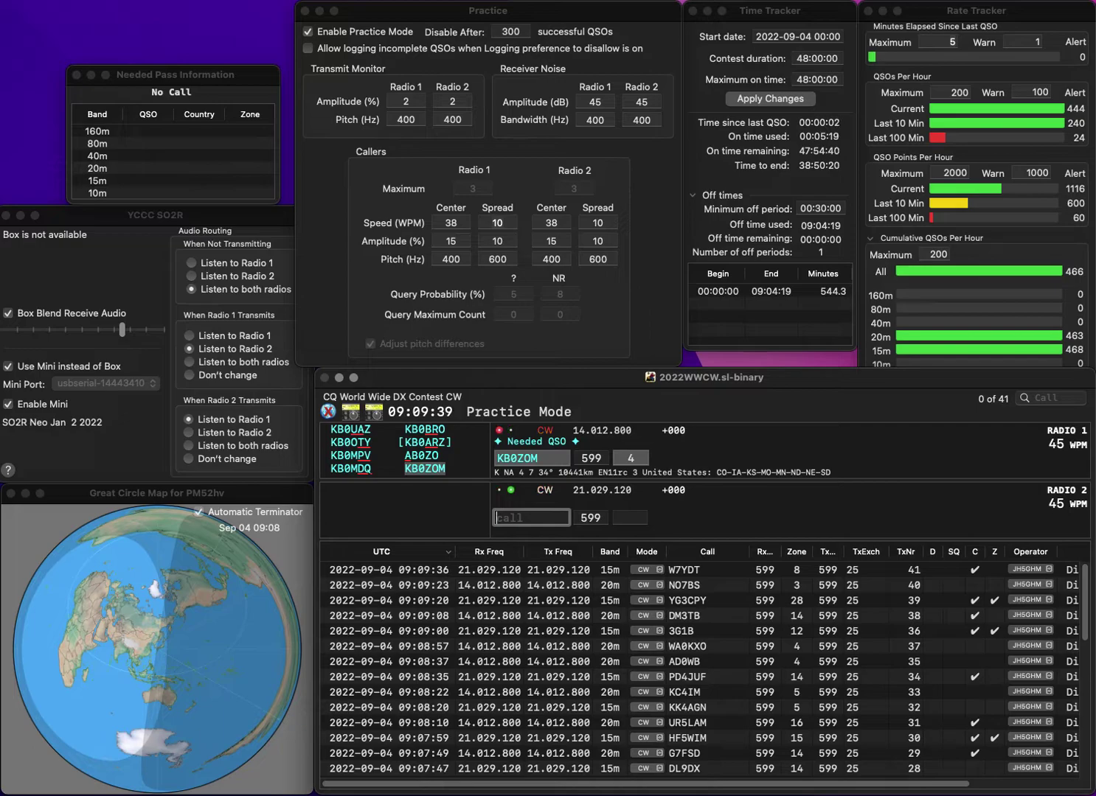
type("CA1S")
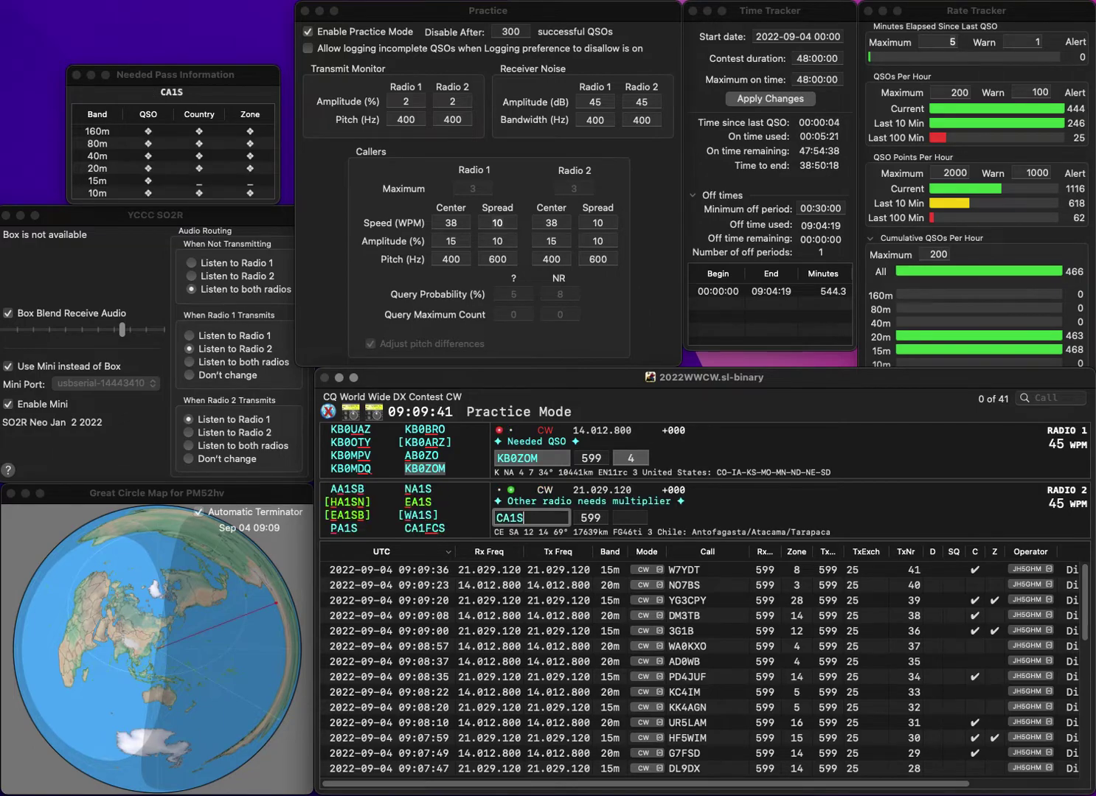
type("LJ")
key("BackSpace")
key("BackSpace")
type("2S")
key("Return")
key("Down")
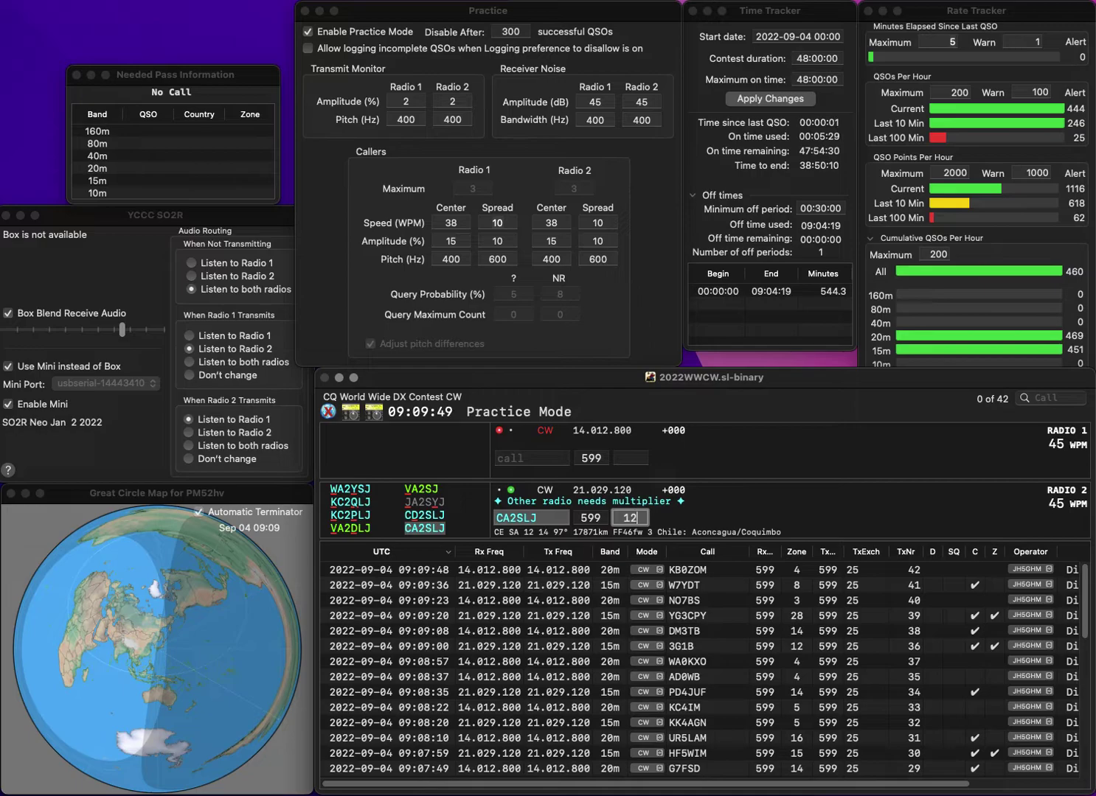
key("Return")
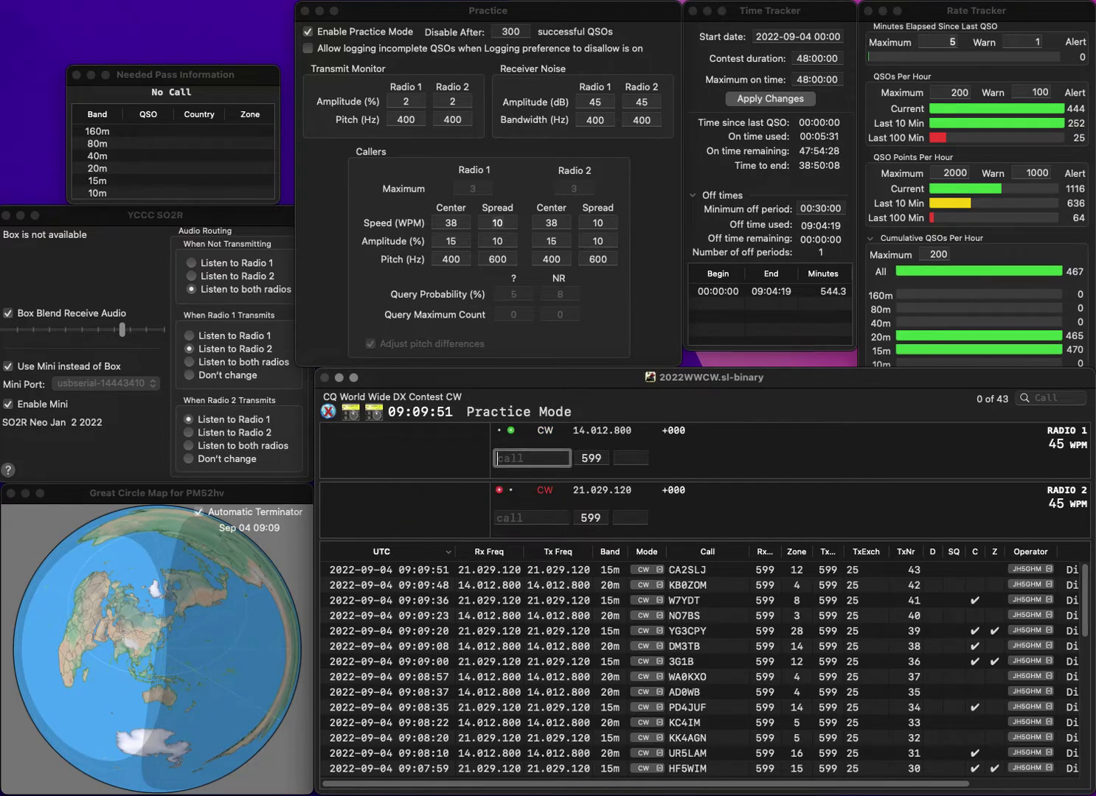
Send the exchange to K3UA on Radio 1 and to N7WA on Radio 2.
type("3UA")
key("Home")
type("K")
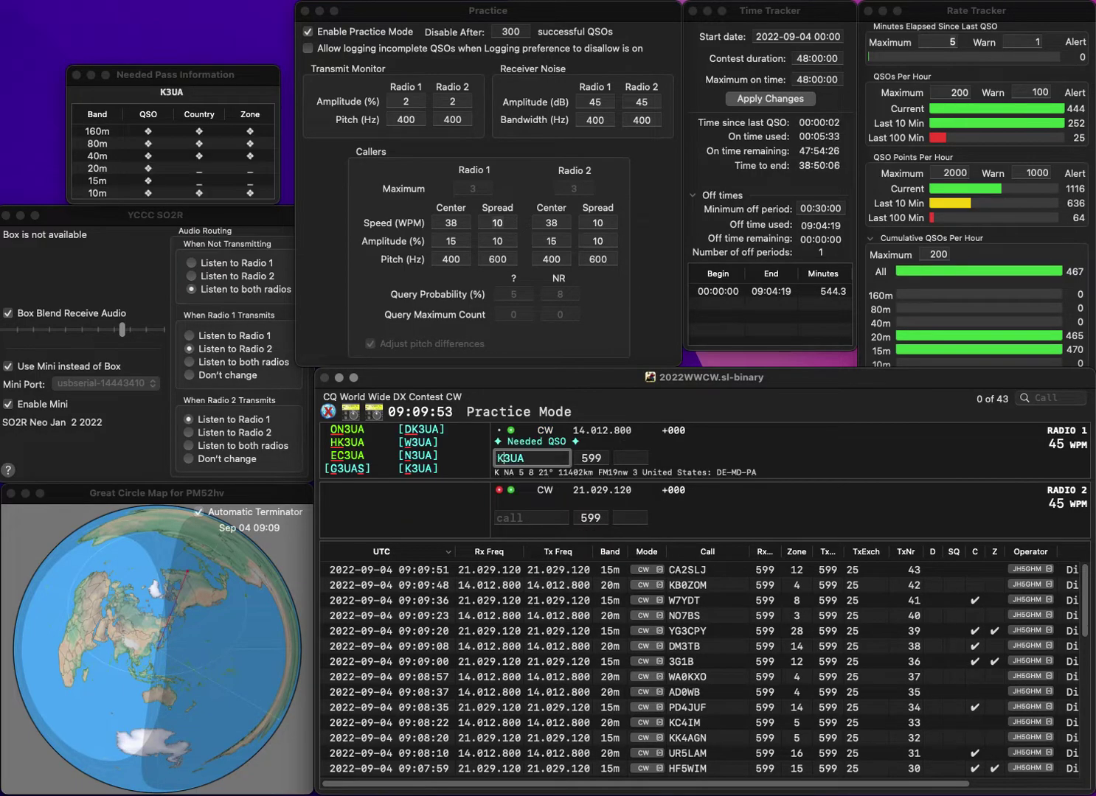
key("Return")
type("NWA")
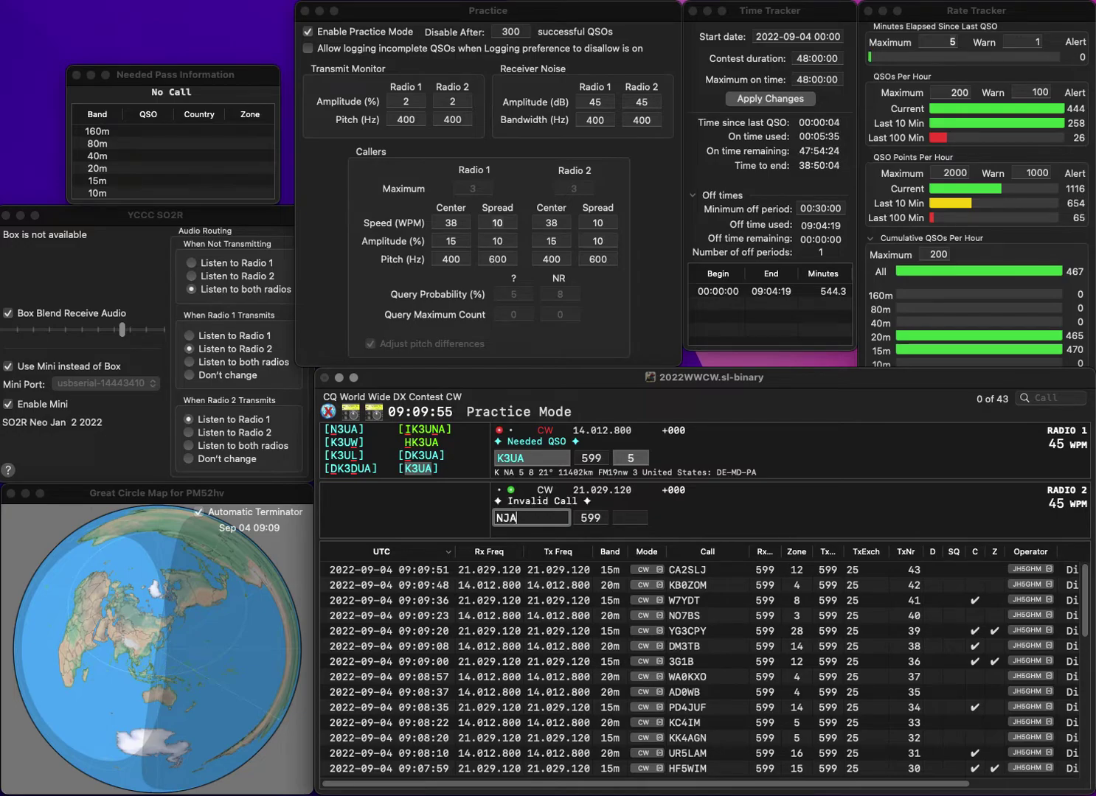
type("7")
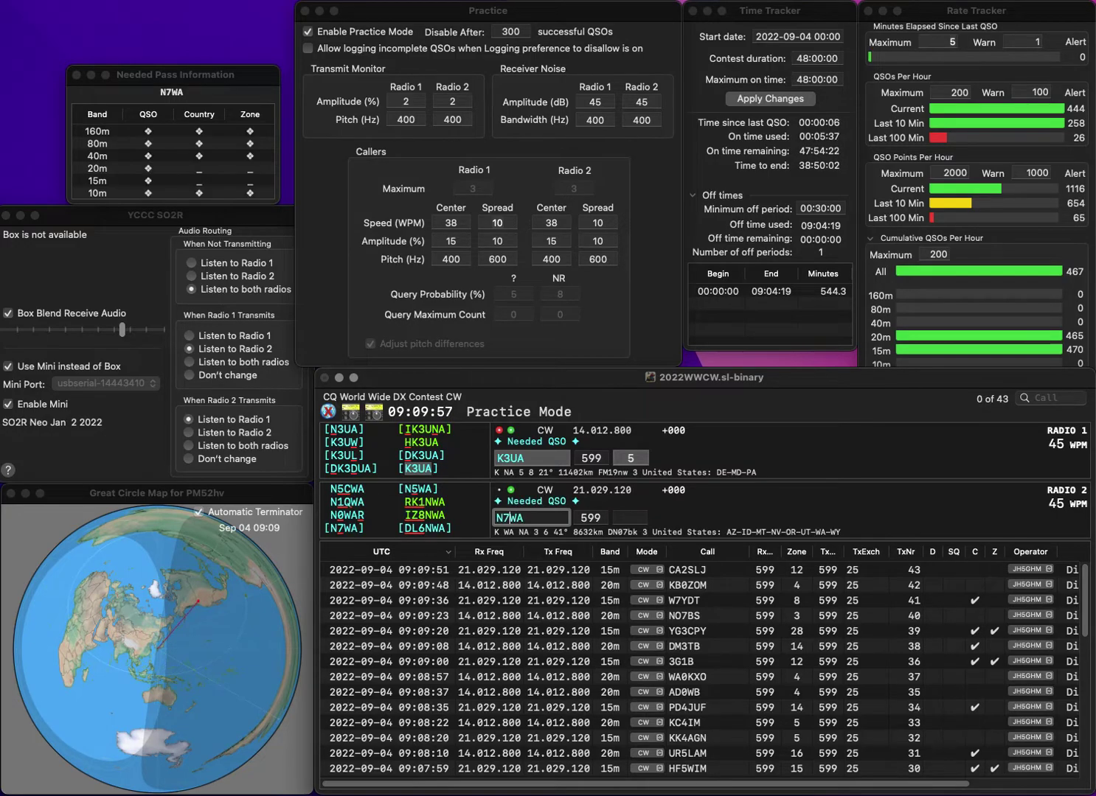
key("Return")
key("Delete")
type("2")
key("Return")
key("space")
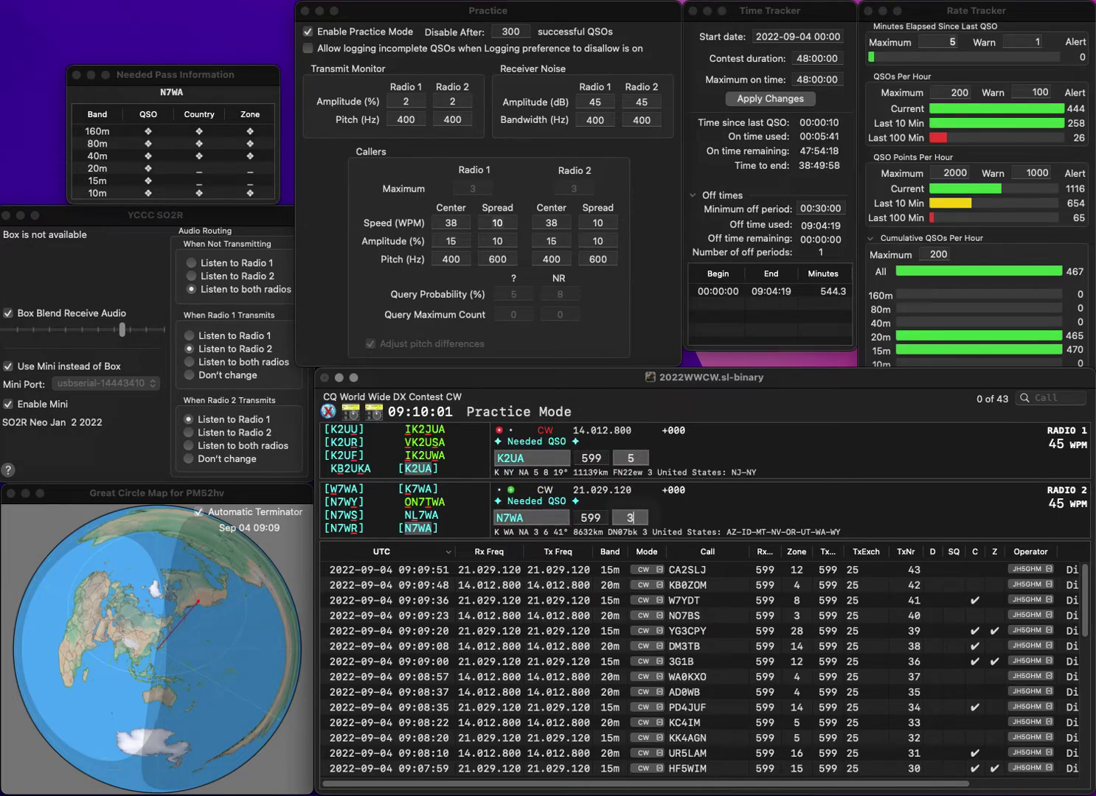
key("Return")
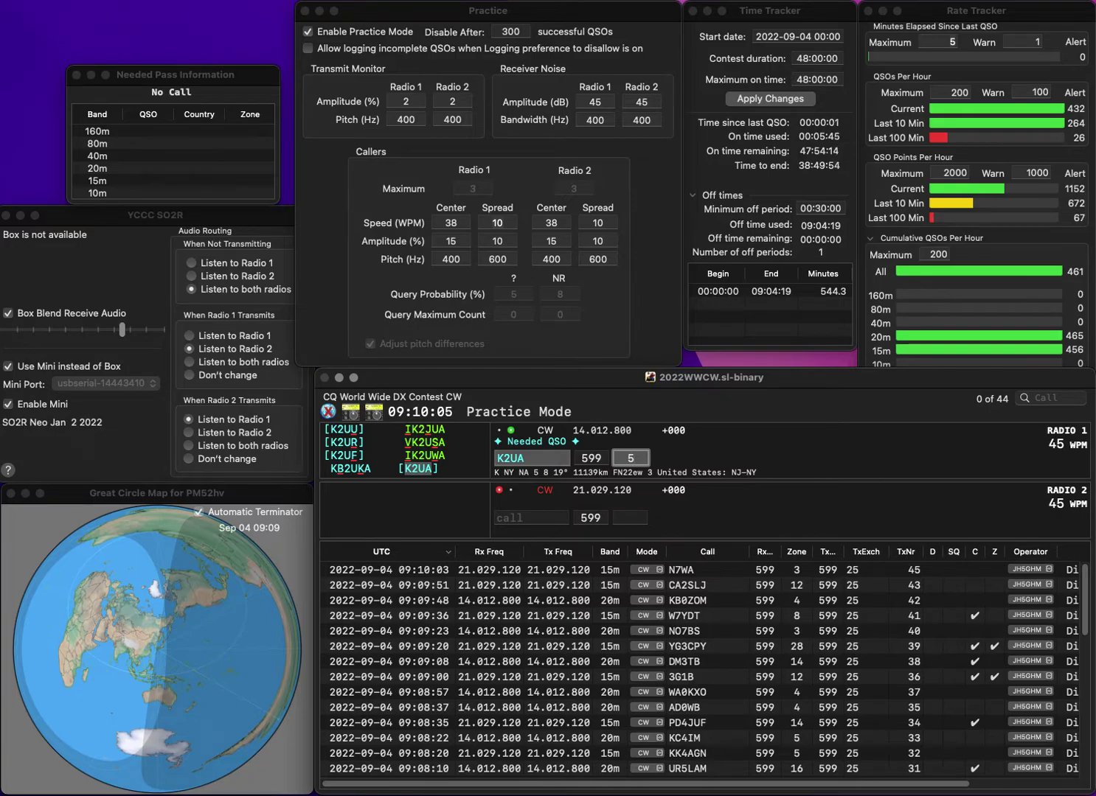
key("Return")
Enter JJ0ULZ as the Radio 2 call and send the exchange.
type("JJ0ULG")
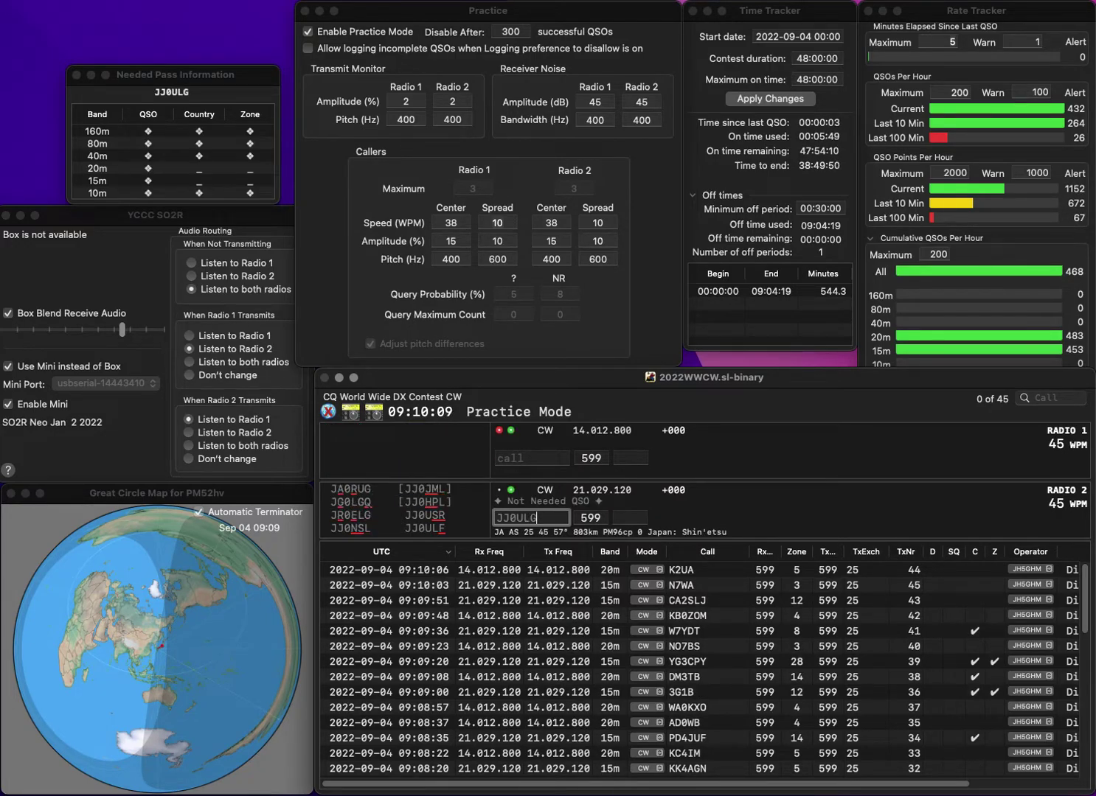
key("Return")
key("backslash")
key("BackSpace")
type("Z")
key("Return")
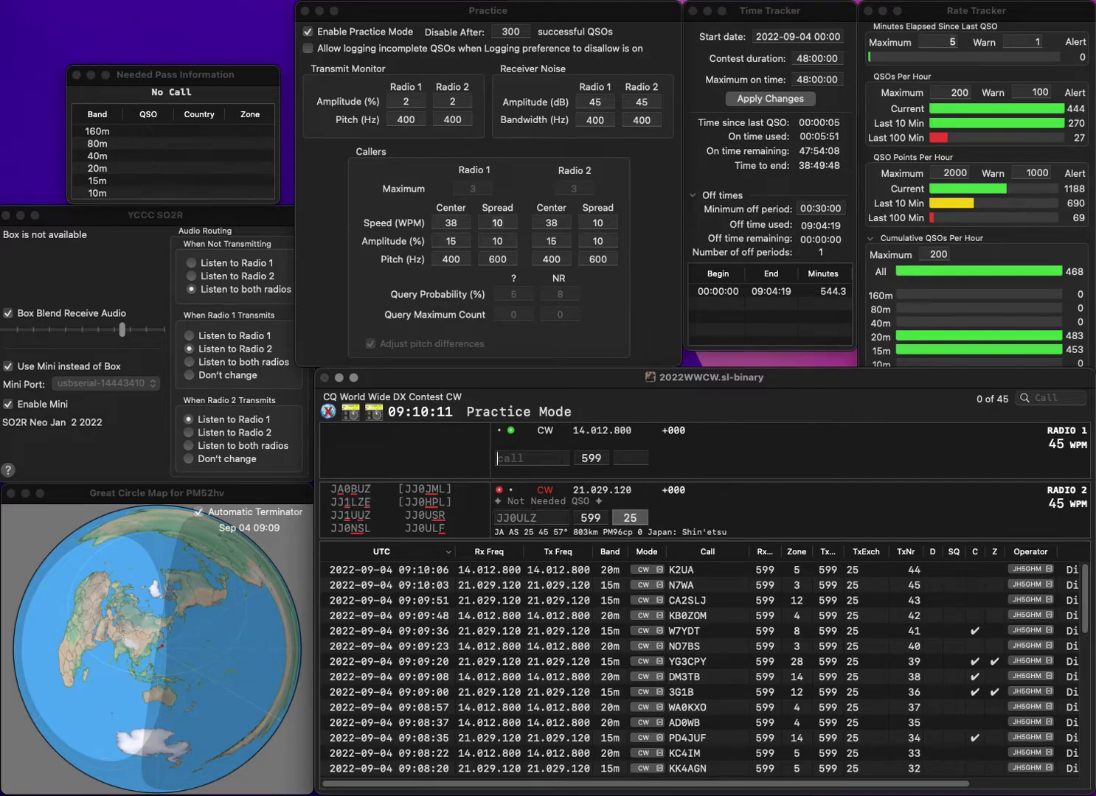
Enter OZ1DYI as the Radio 1 call and send the exchange.
type("1DCI")
key("BackSpace")
key("BackSpace")
type("YI")
key("ctrl+a")
type("OZ")
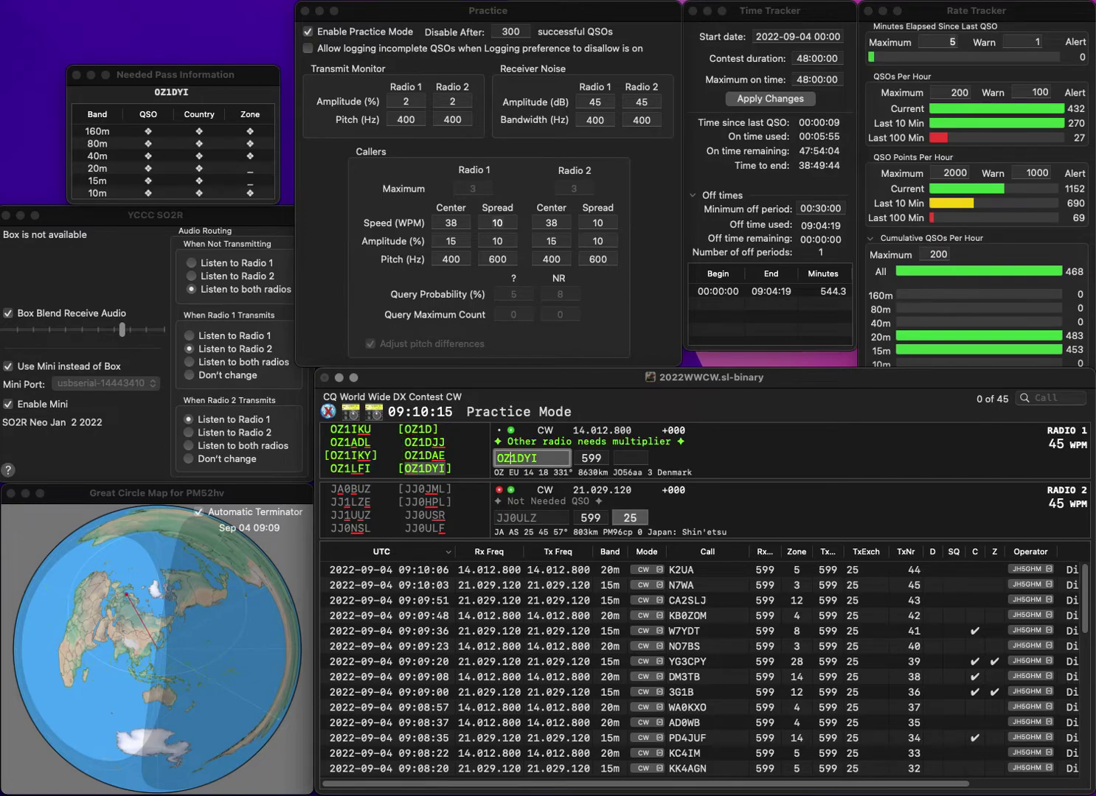
key("Return")
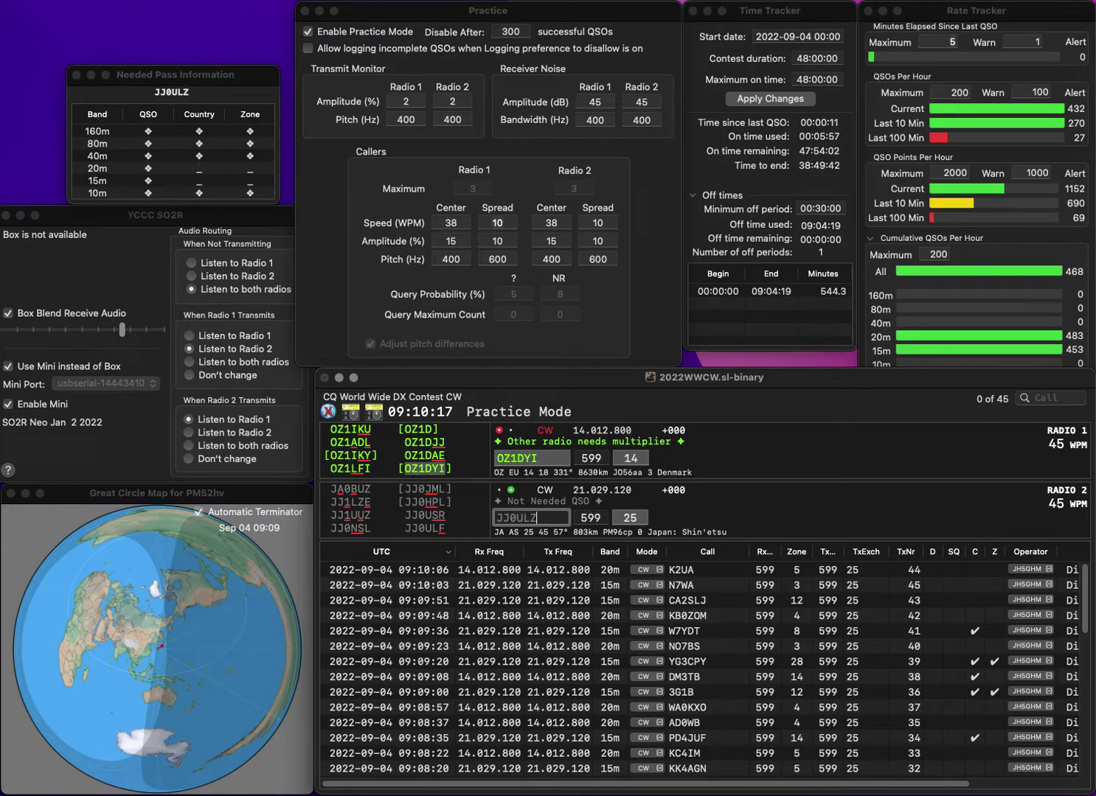
Correct the Radio 2 call to JJ0ULF.
key("Left")
key("BackSpace")
type("F")
key("Right")
key("Right")
key("BackSpace")
type("F")
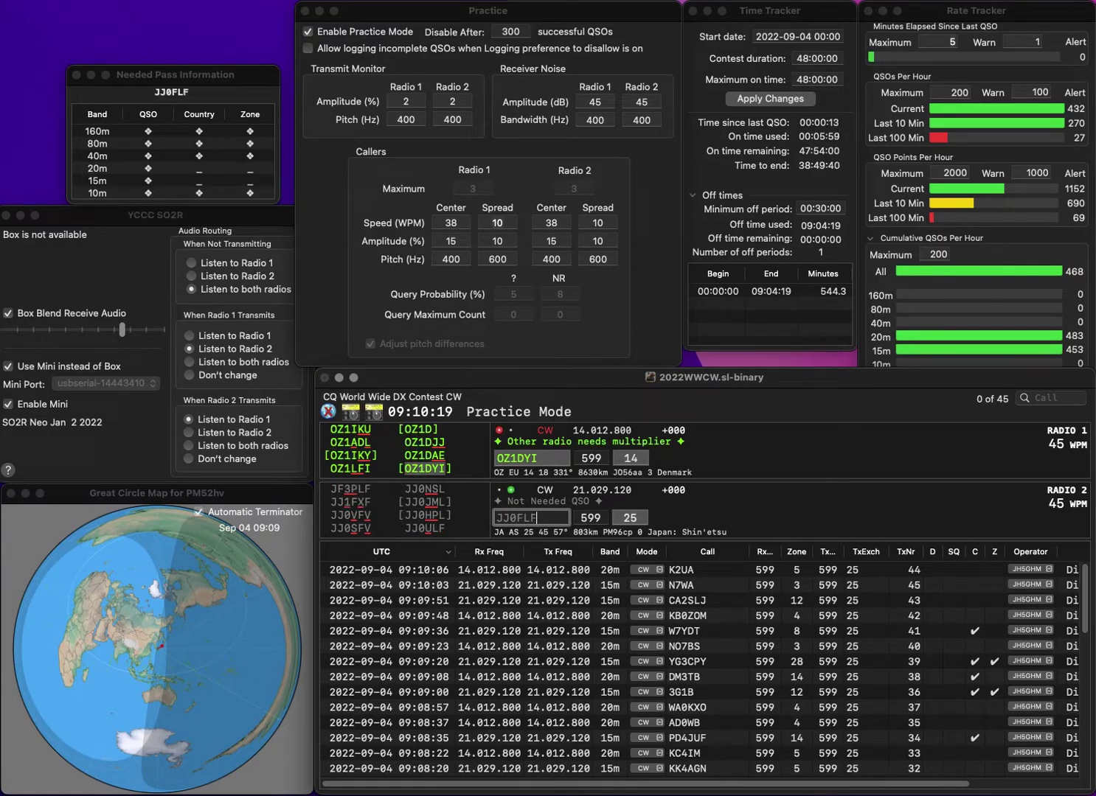
key("BackSpace")
type("U")
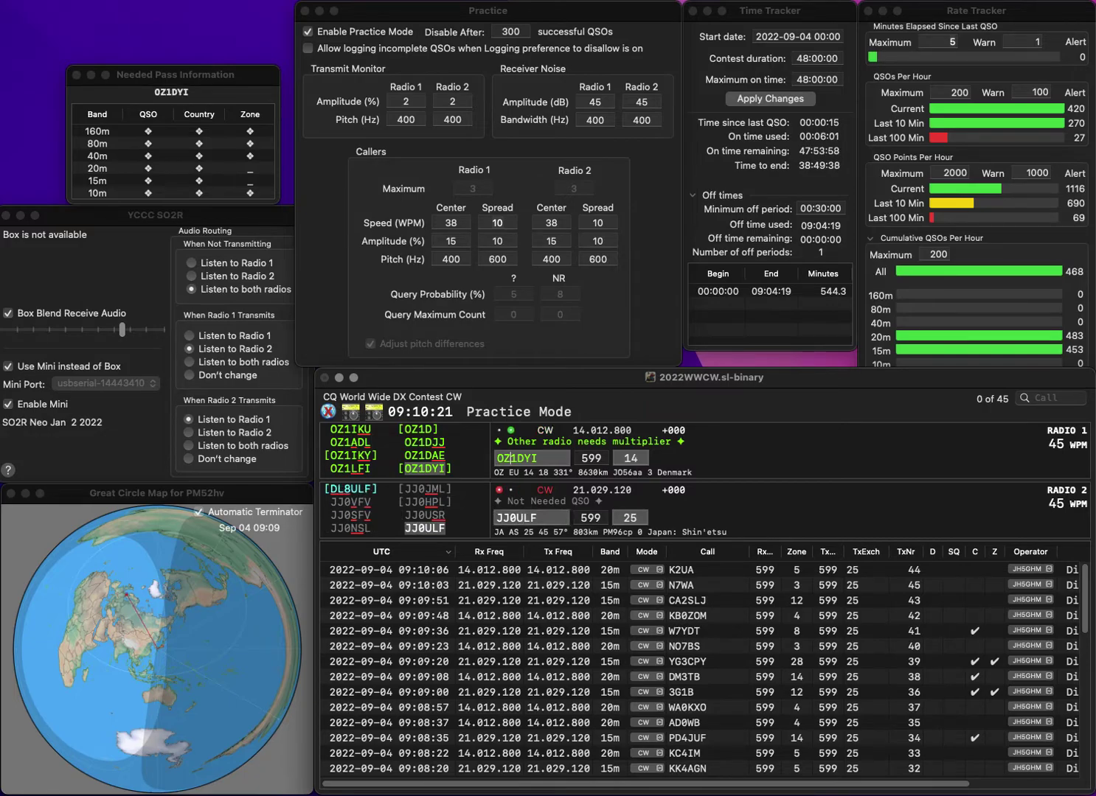
key("Tab")
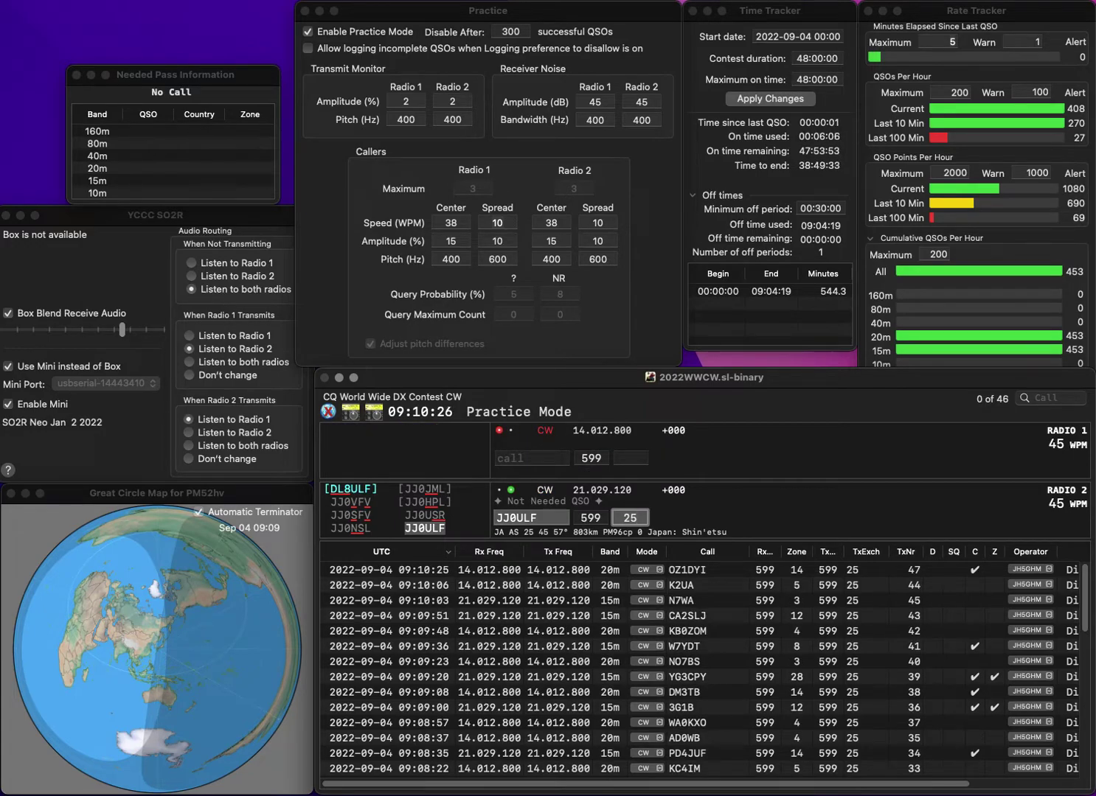
key("Return")
type("KB9O")
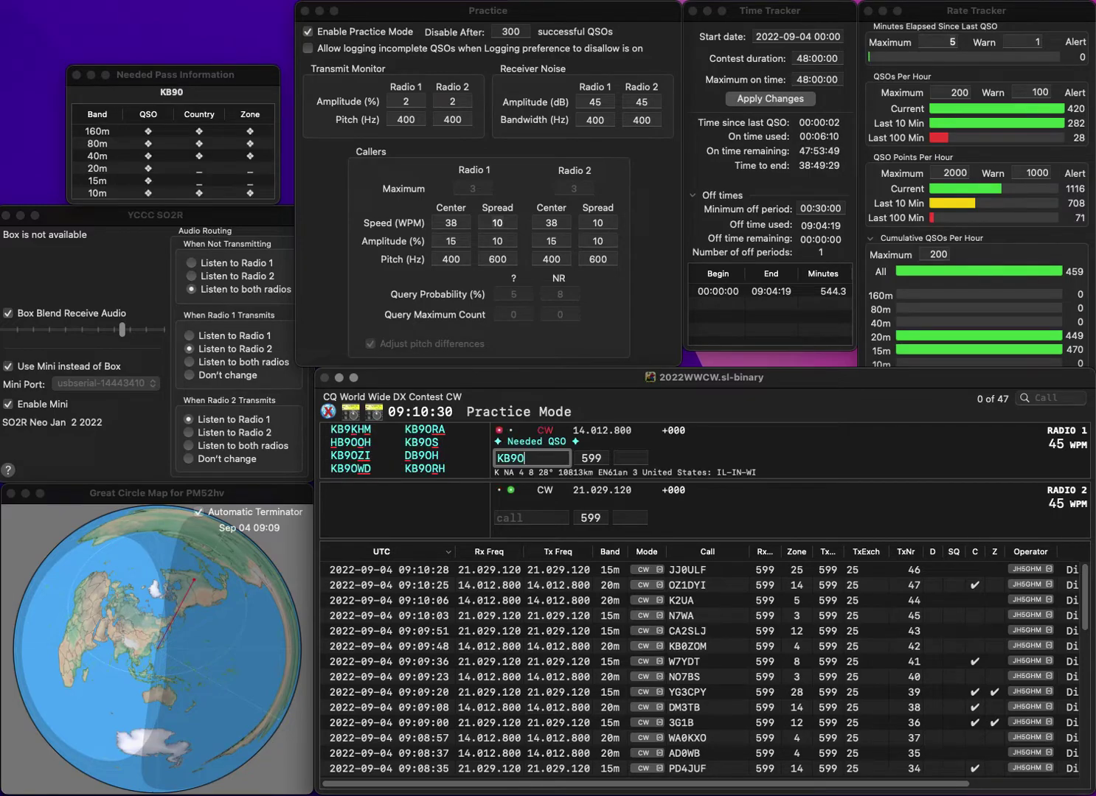
type("HS")
key("Return")
type("5AW")
key("Home")
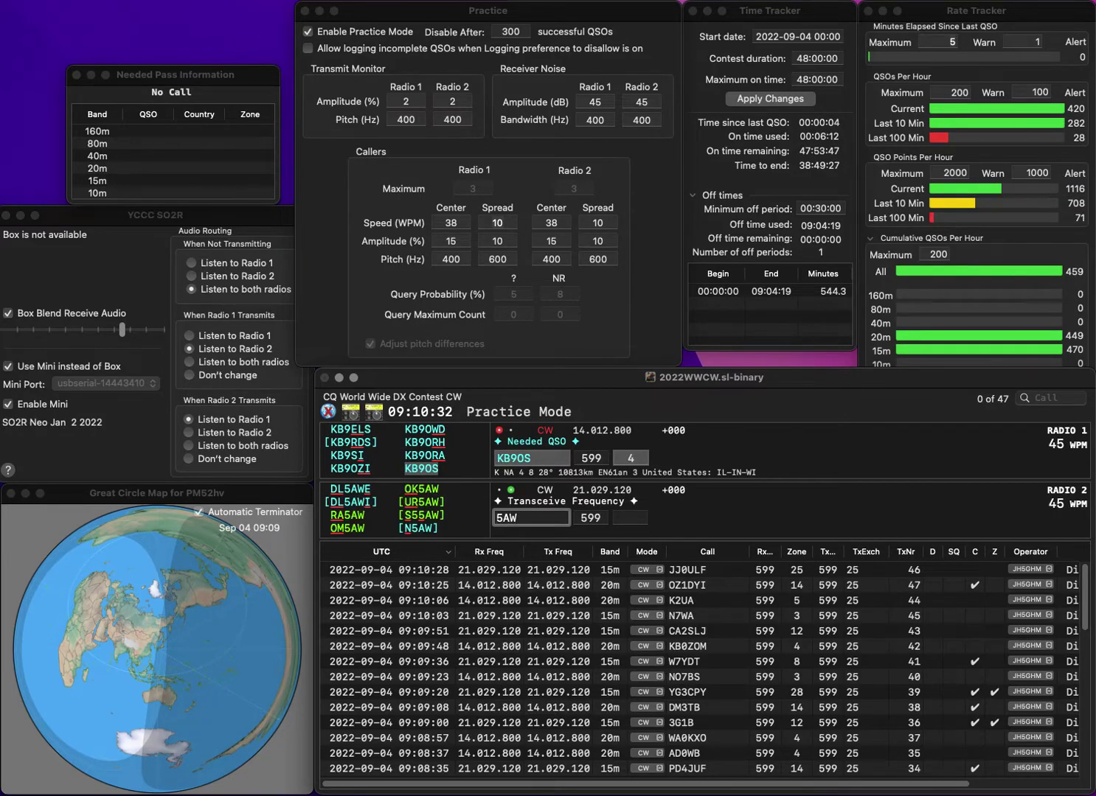
left_click(497, 518)
type("DL")
key("BackSpace")
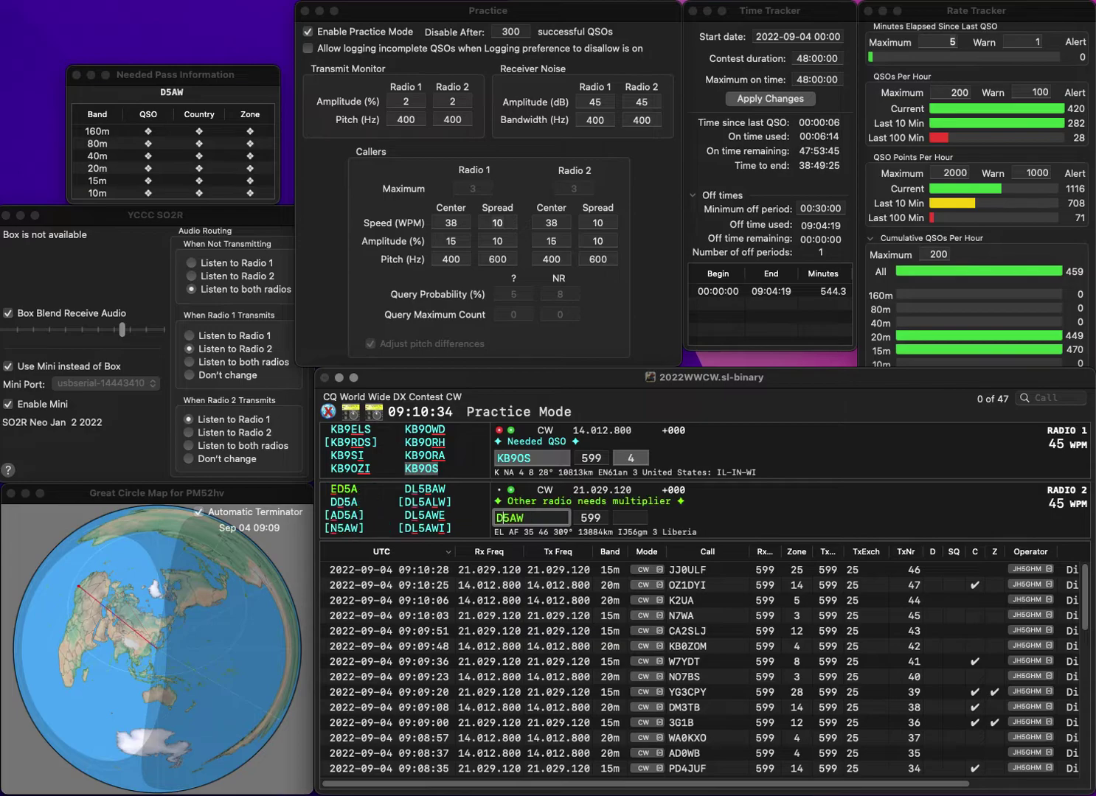
type("R")
key("Return")
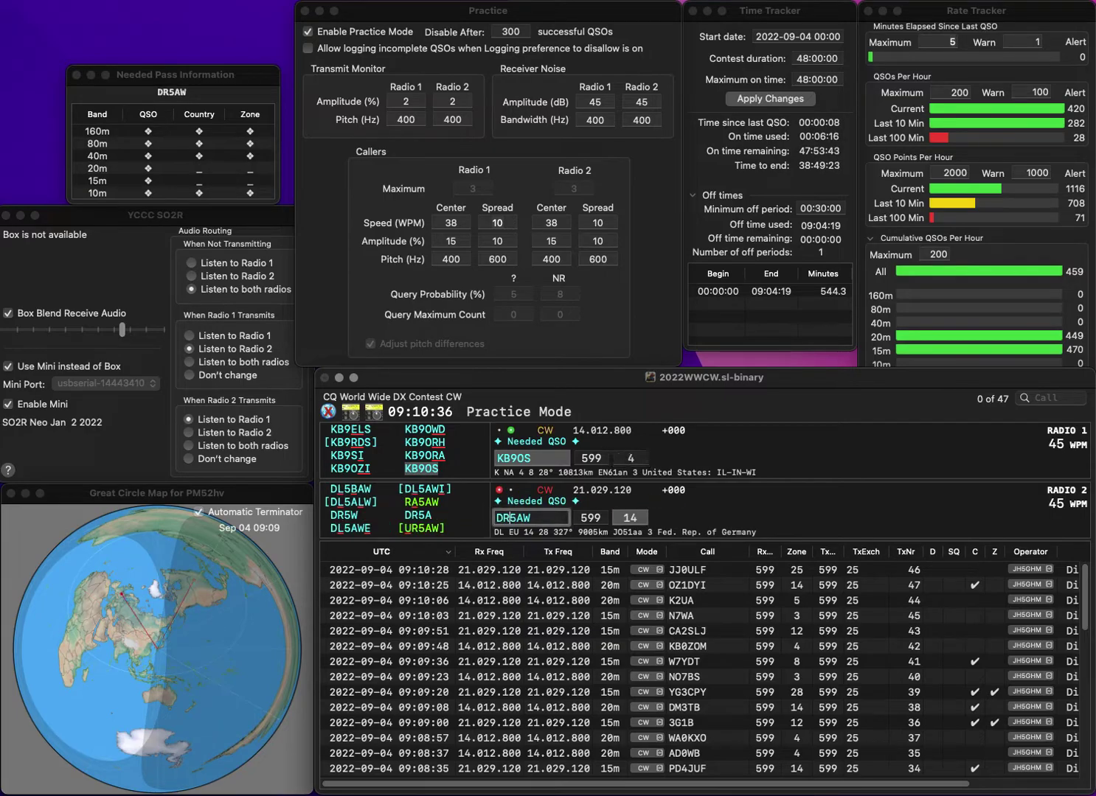
Correct the Radio 2 call to DR5W and log KB9OS with zone 4 on Radio 1.
key("Left")
key("BackSpace")
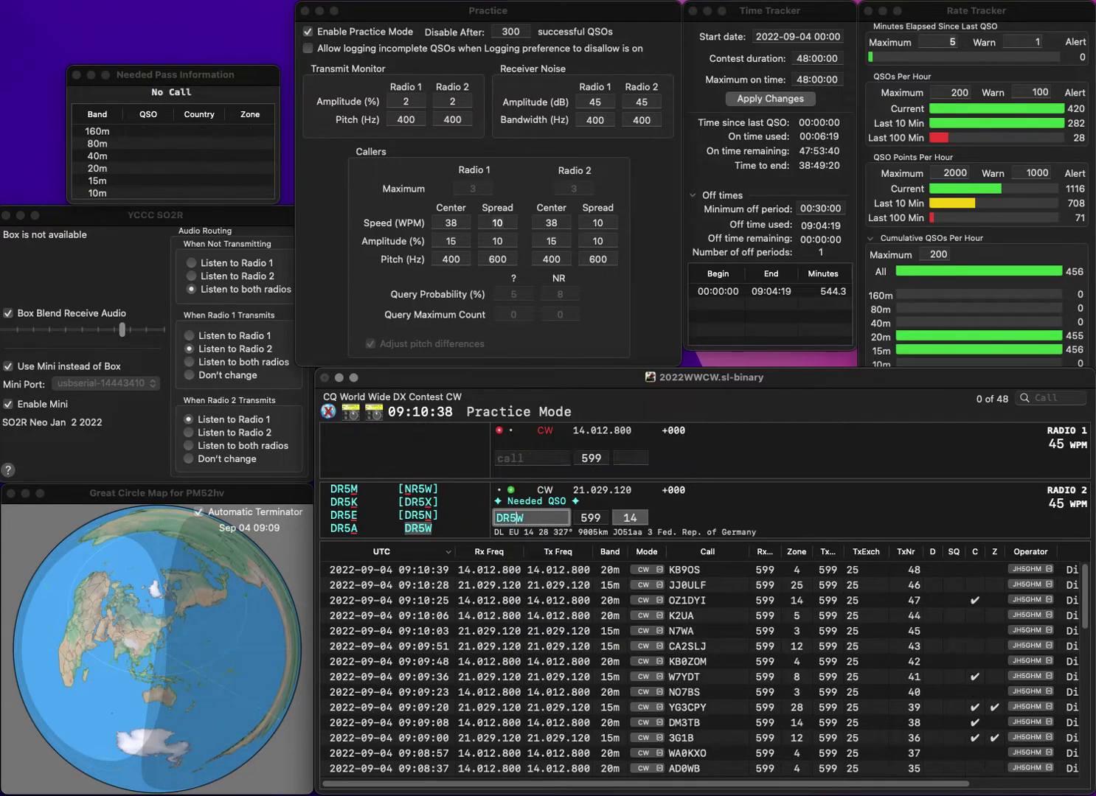
key("Return")
Answer PP7AD on Radio 1 and log DR5W with zone 14 on Radio 2.
type("PP7AD")
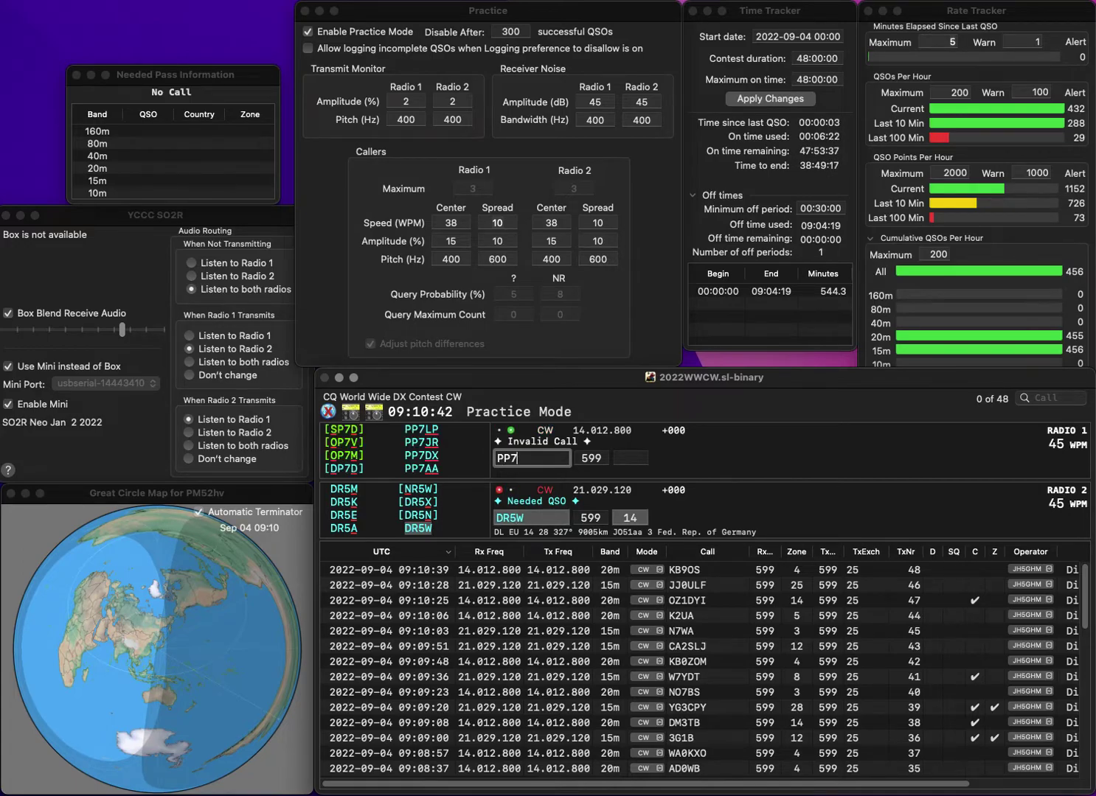
key("space")
key("Tab")
key("space")
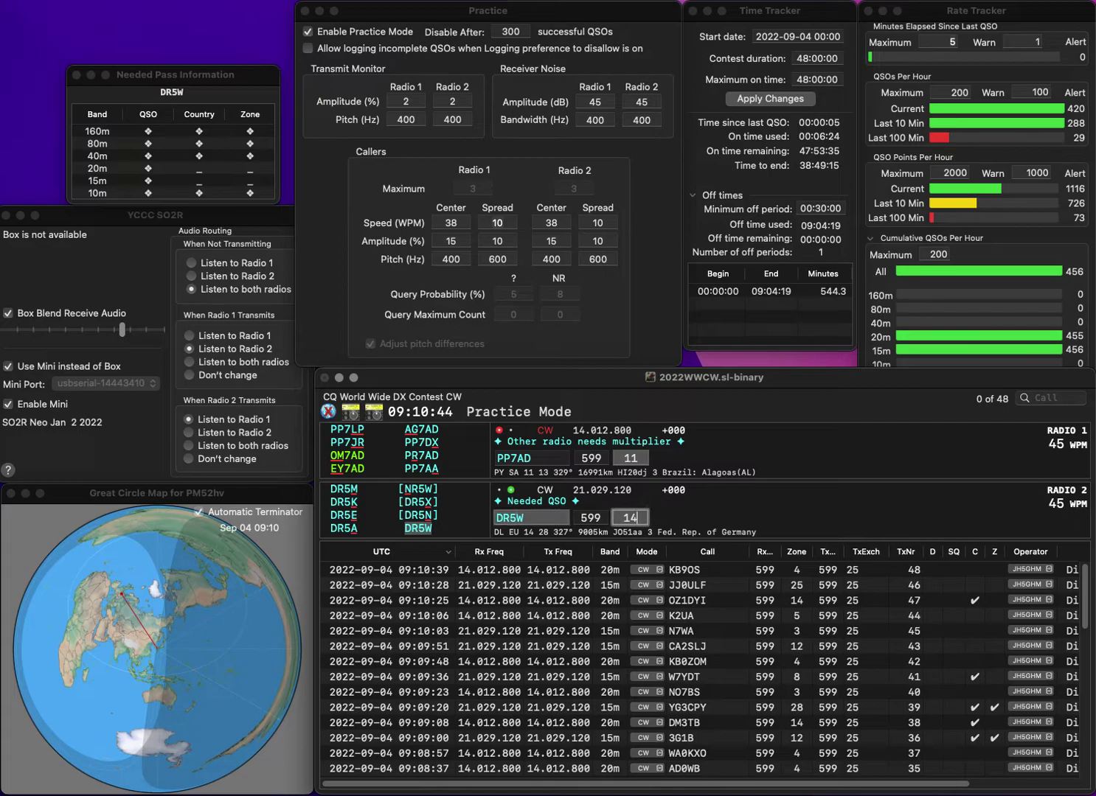
key("Return")
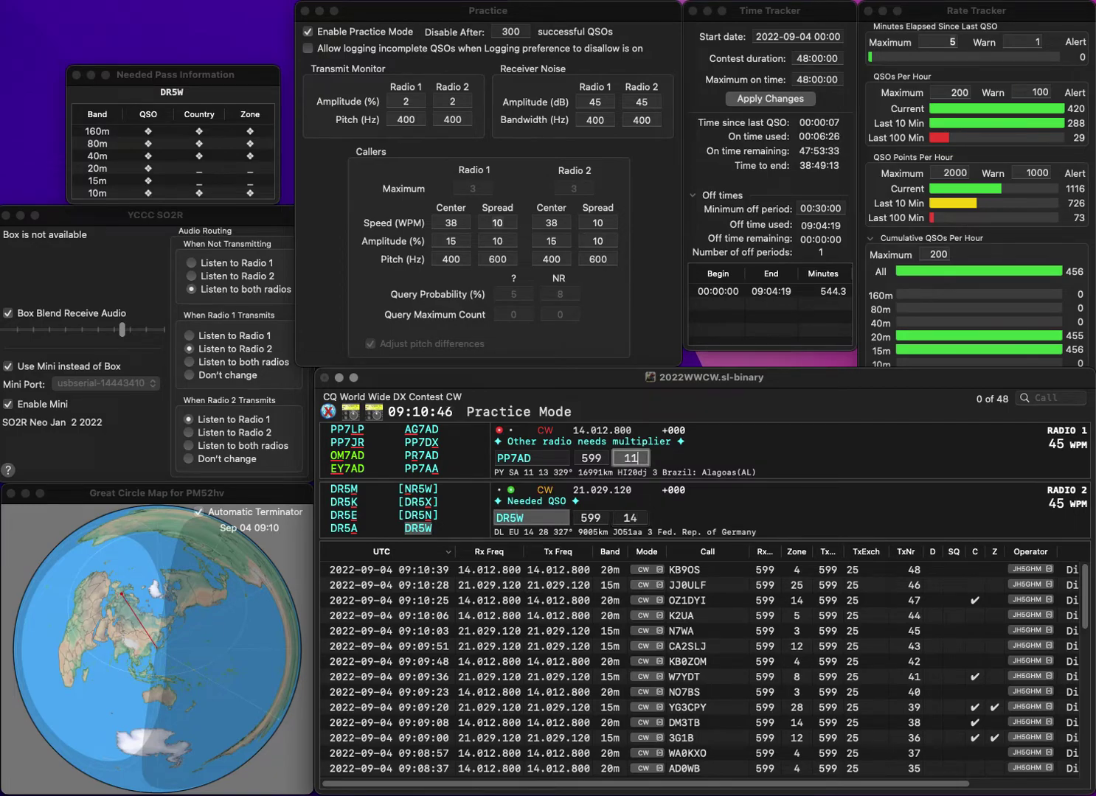
key("space")
key("Left")
key("Left")
key("Left")
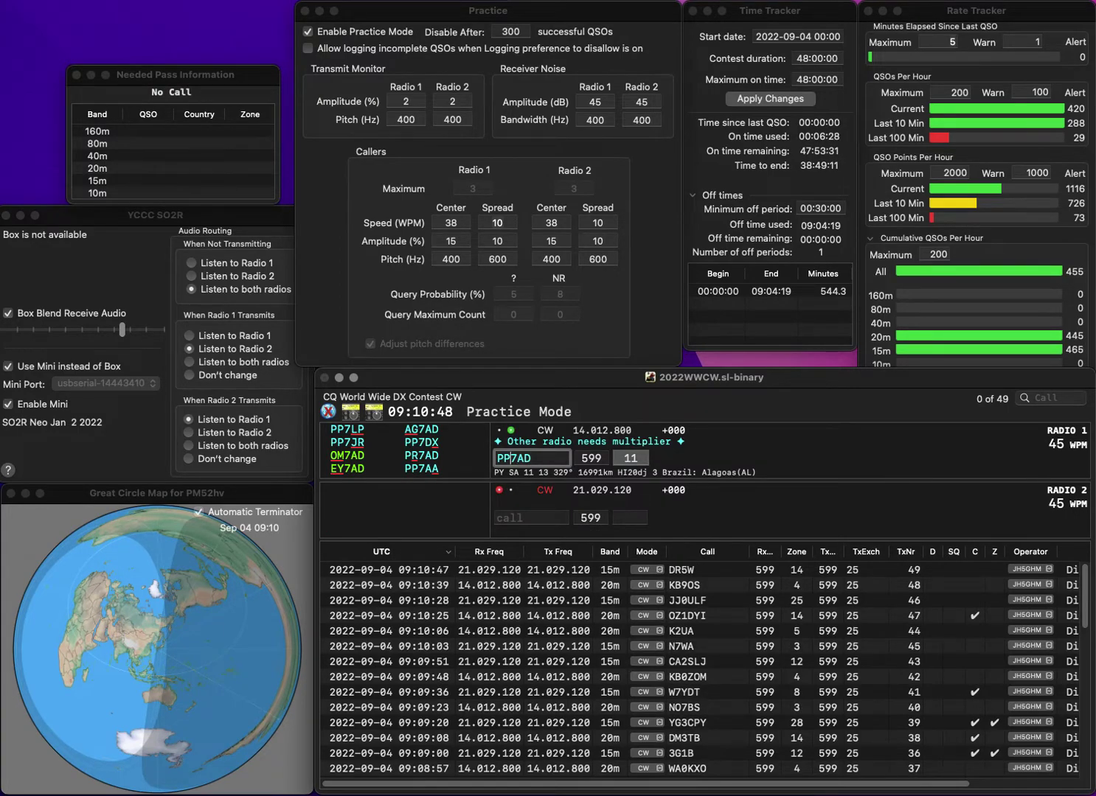
key("BackSpace")
type("R")
key("Tab")
Answer WA6I on Radio 2 and log PR7AD with zone 11 on Radio 1.
type("JA6I")
key("Home")
key("Delete")
type("W")
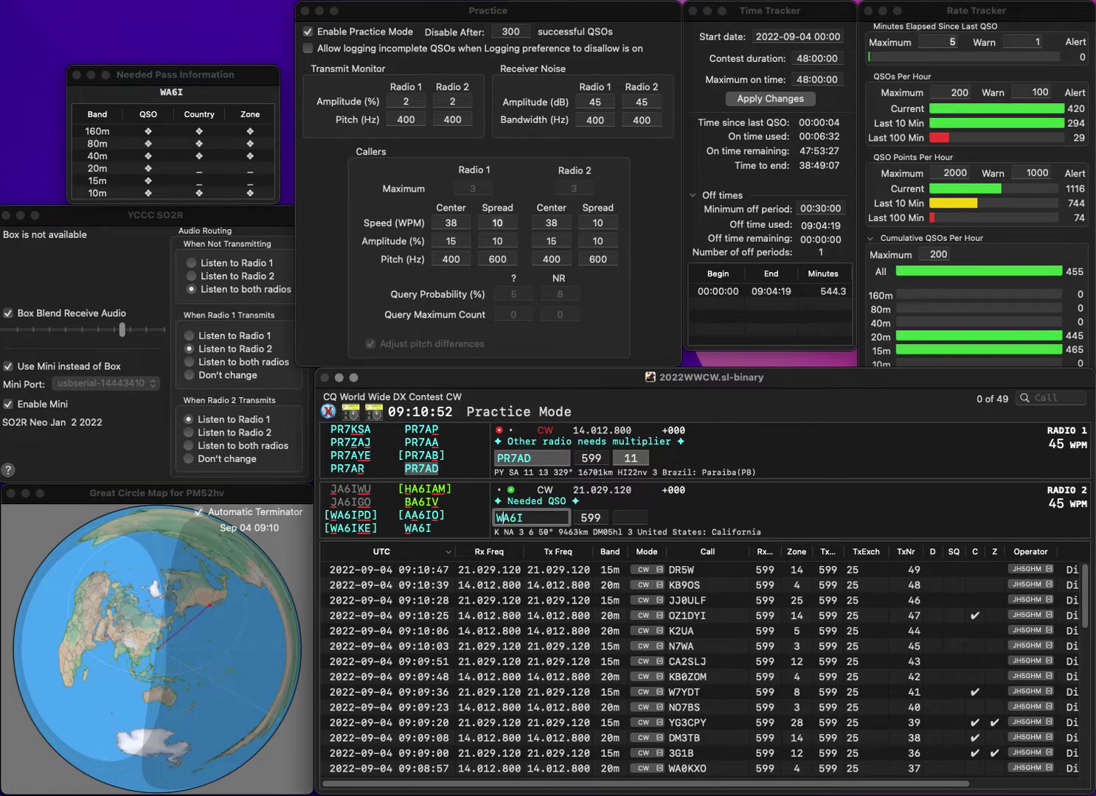
key("Return")
left_click(631, 458)
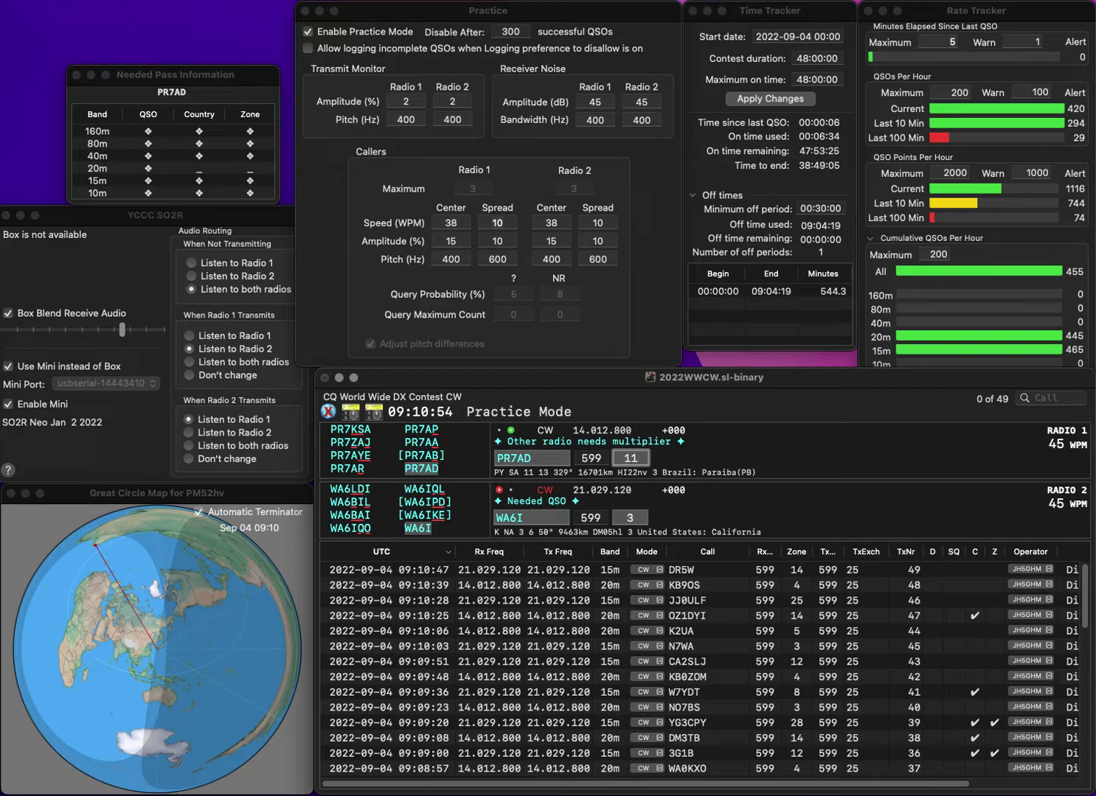
key("Return")
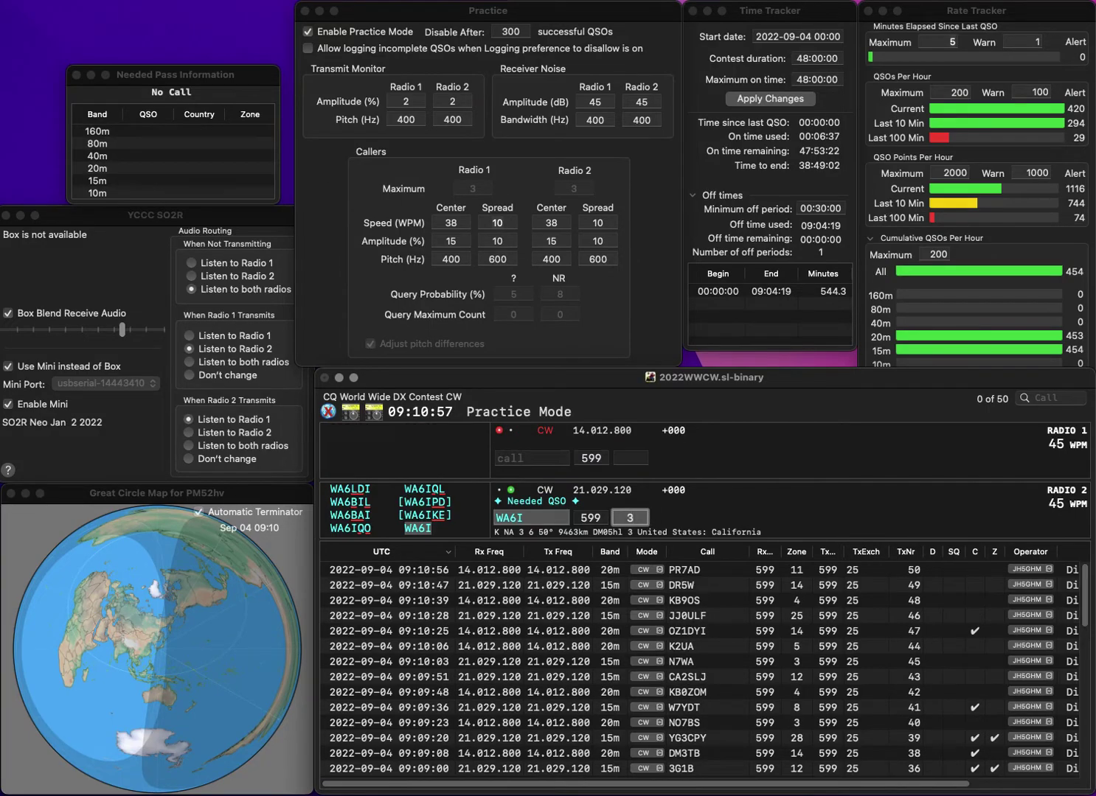
key("Return")
type("EA2XR")
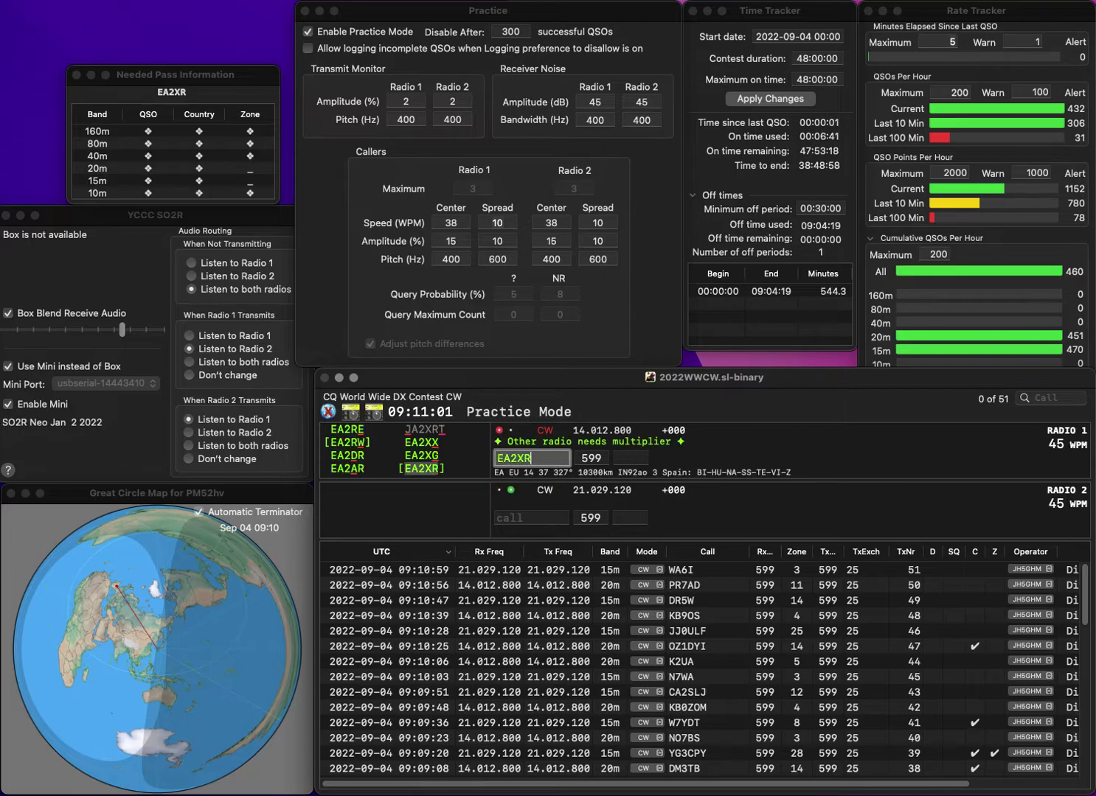
key("Return")
Answer ON3MAT on Radio 2, and log both EA2XR on Radio 1 and ON3MAT with zone 14.
type("ON3MAT")
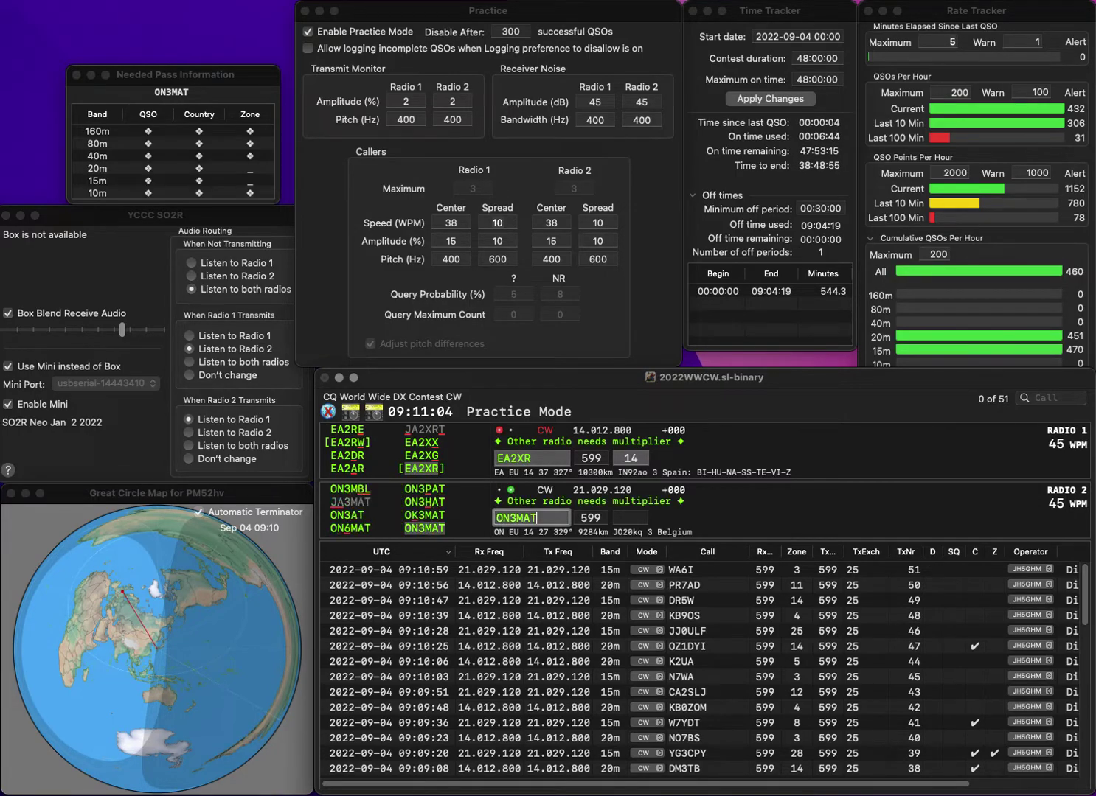
key("Return")
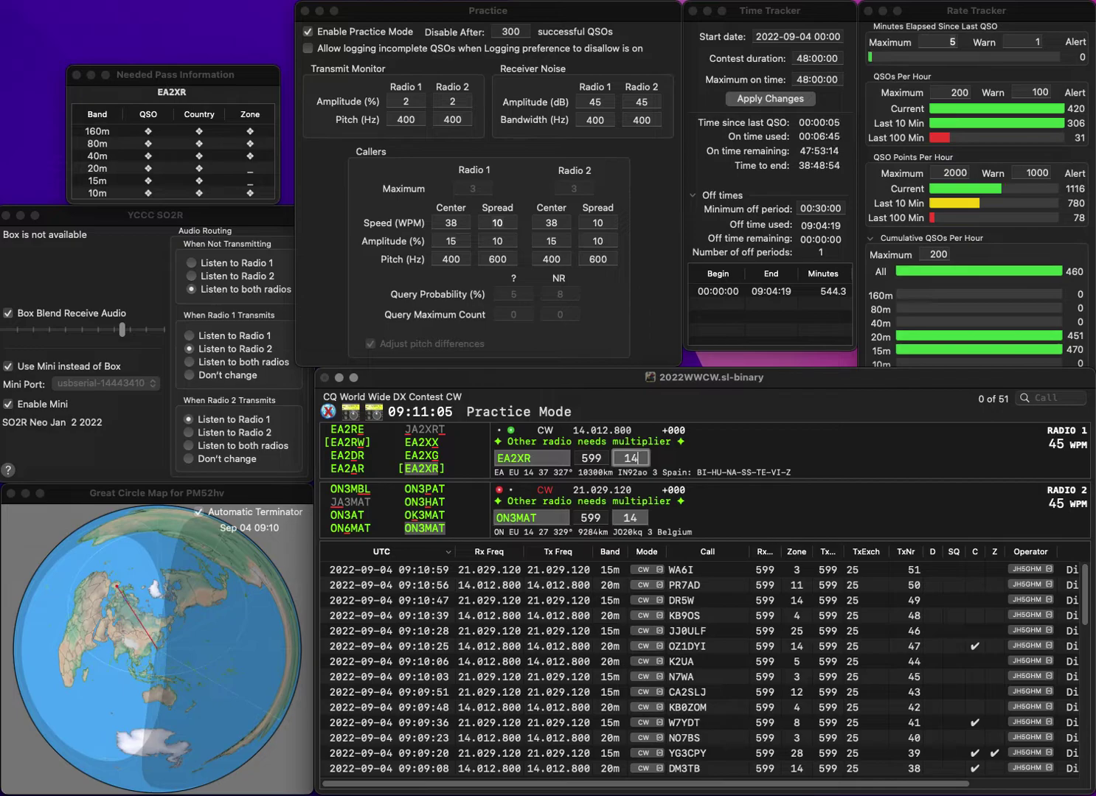
key("Return")
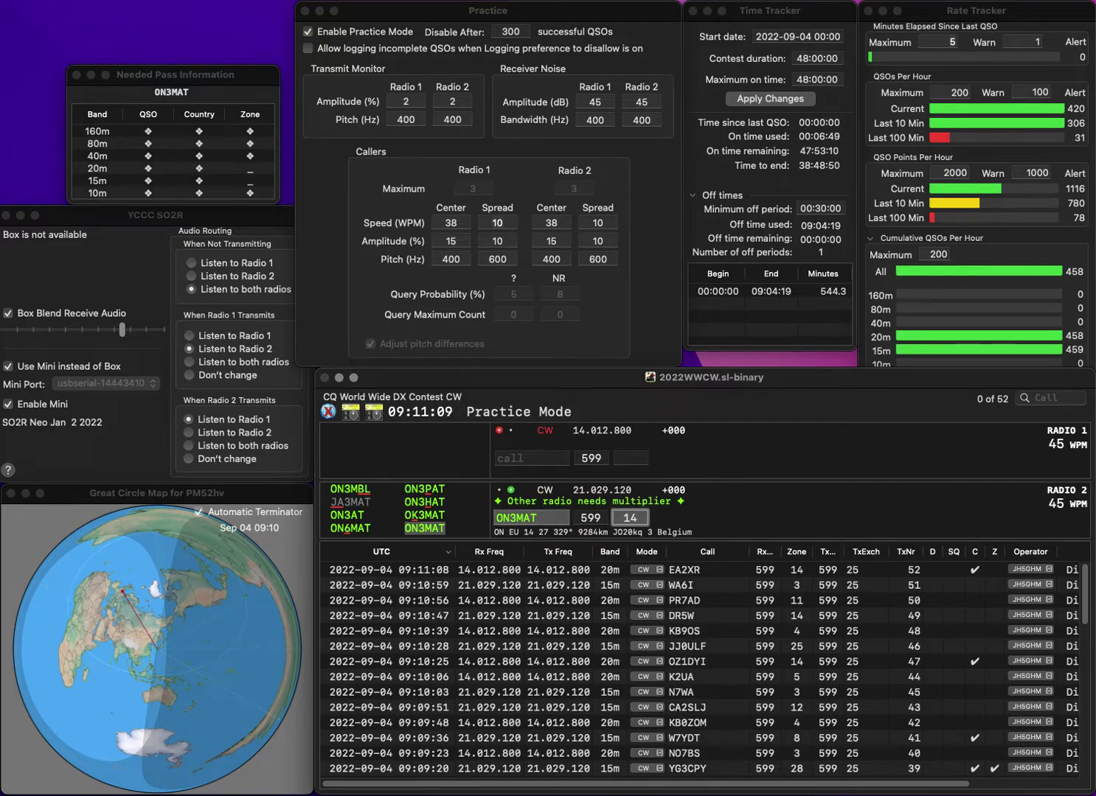
key("Return")
type("NN2NN")
key("Return")
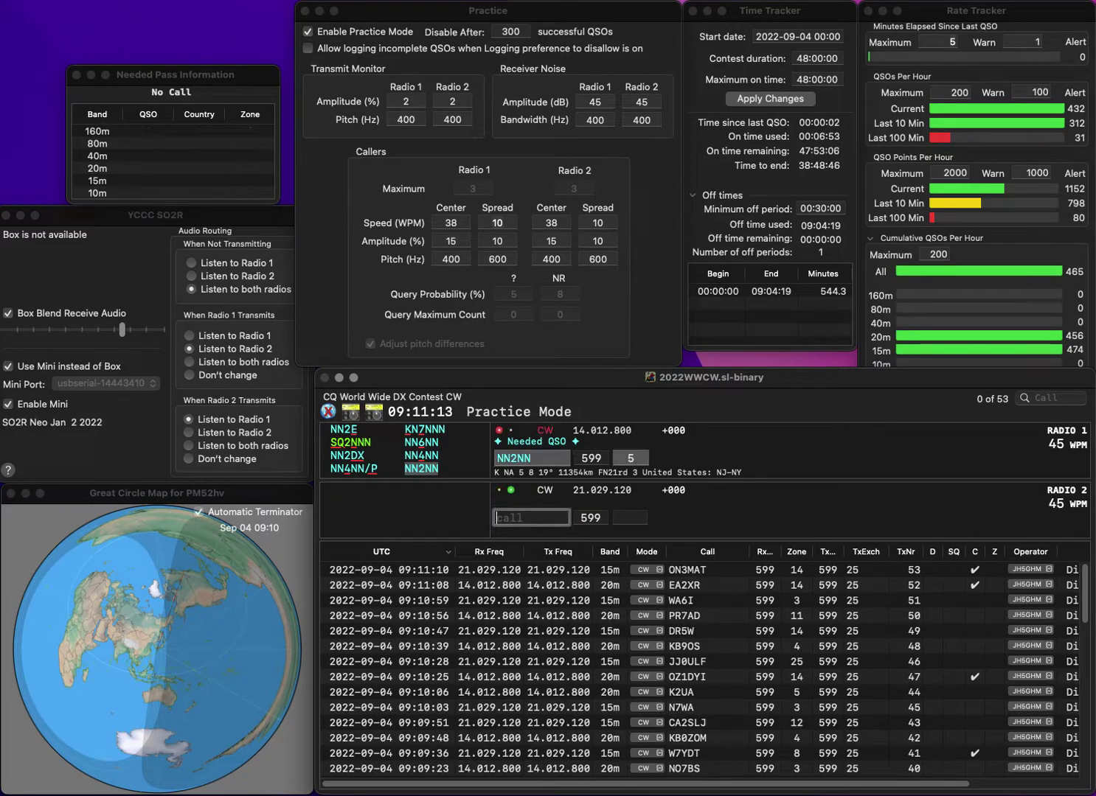
type("W8KA")
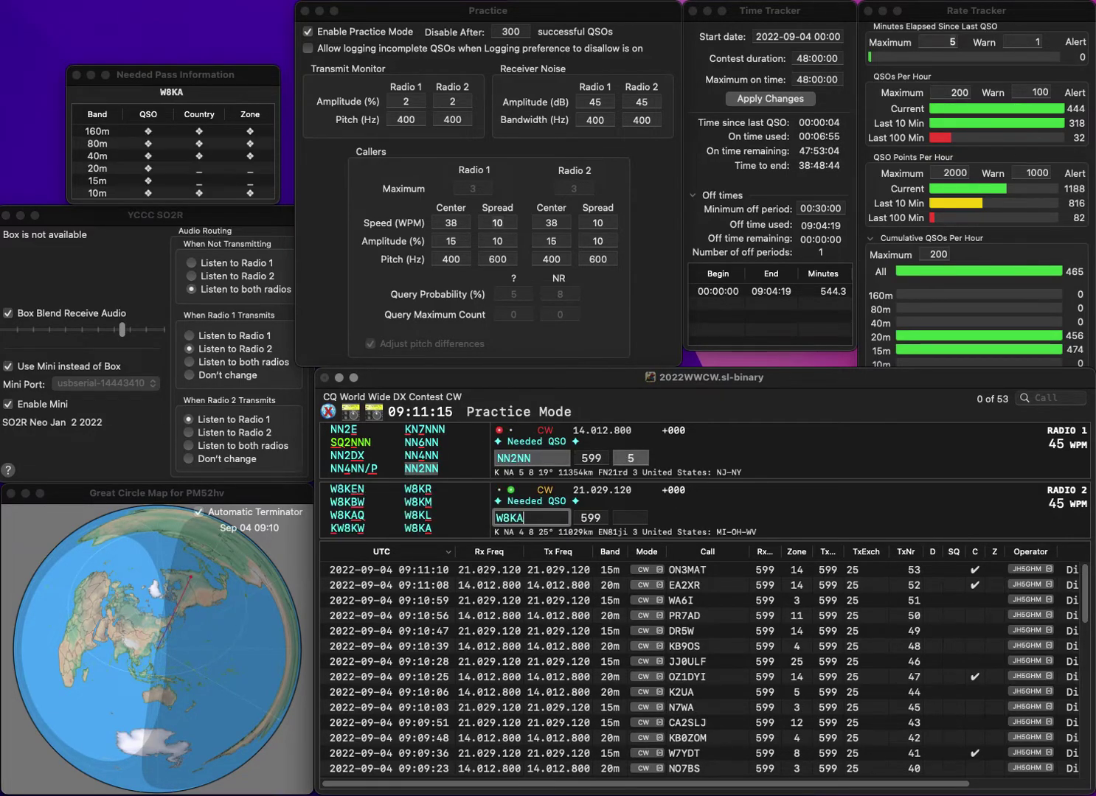
key("Return")
key("Return")
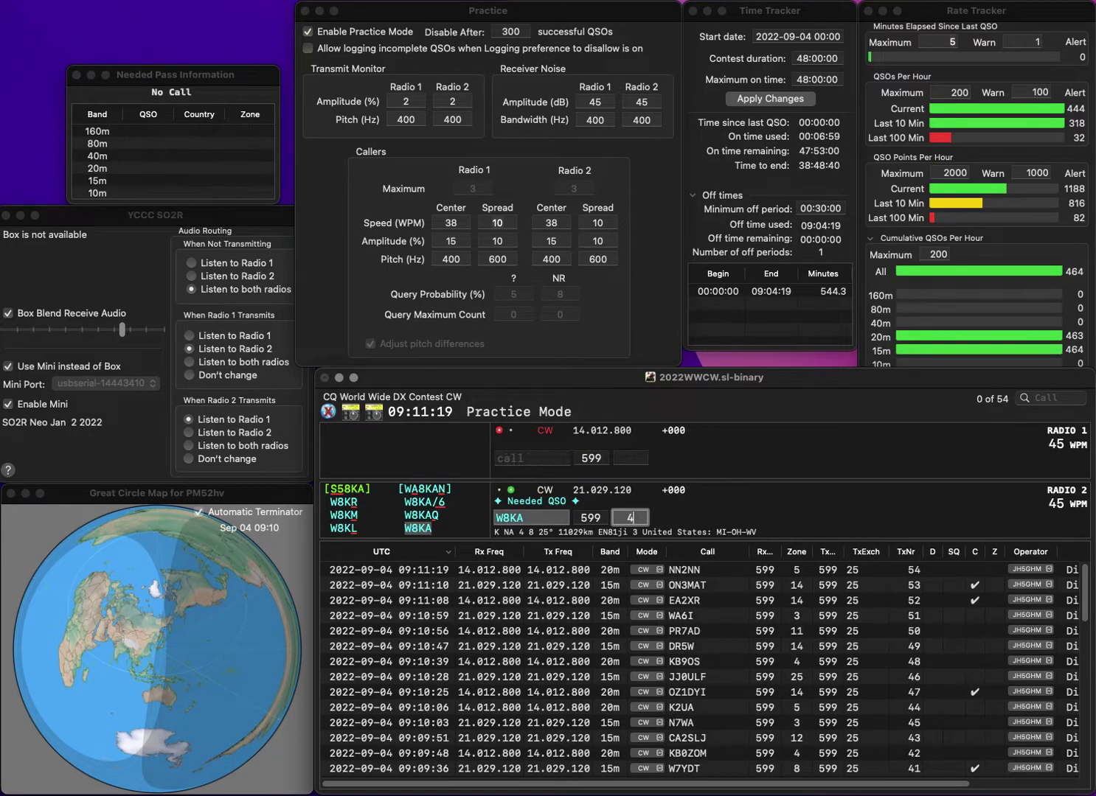
key("Return")
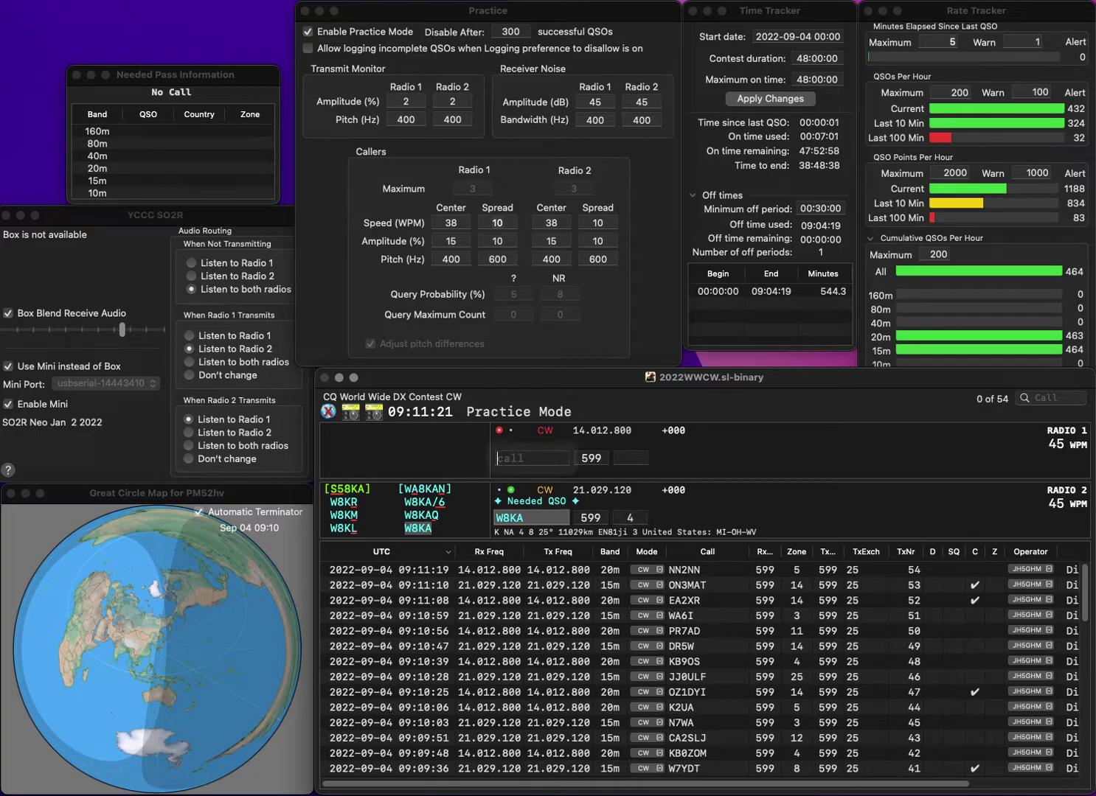
type("DC6MG")
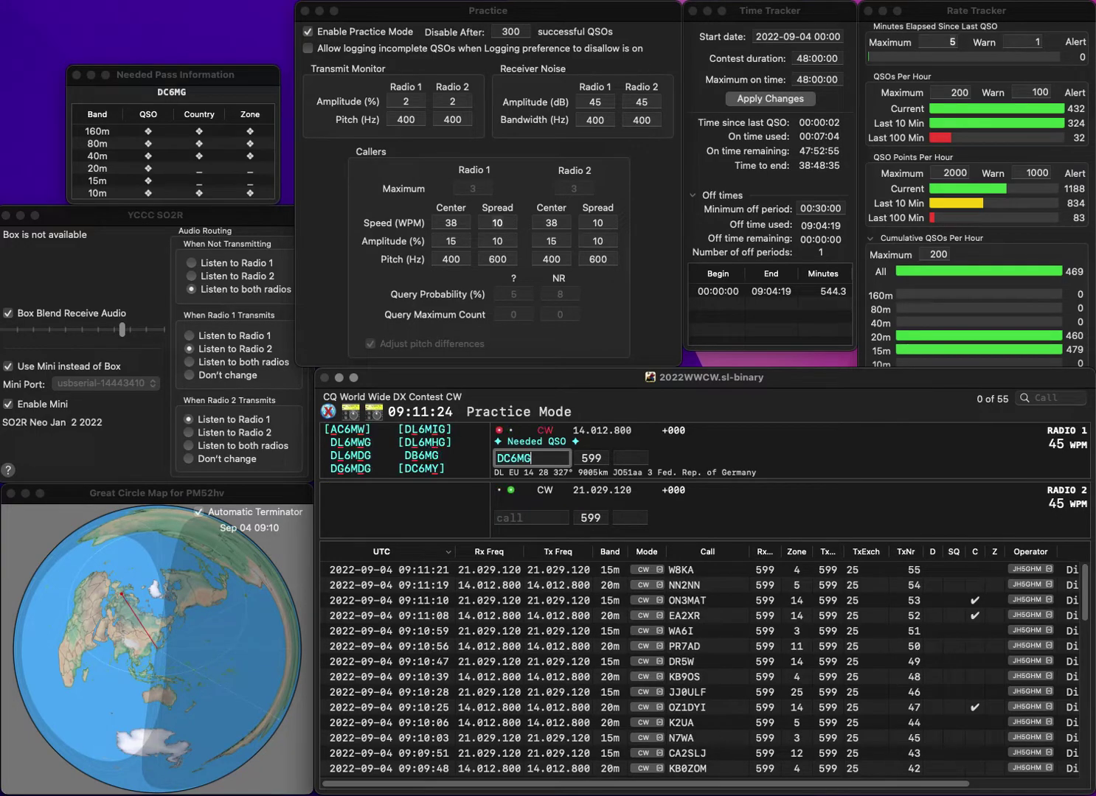
key("Return")
type("WE")
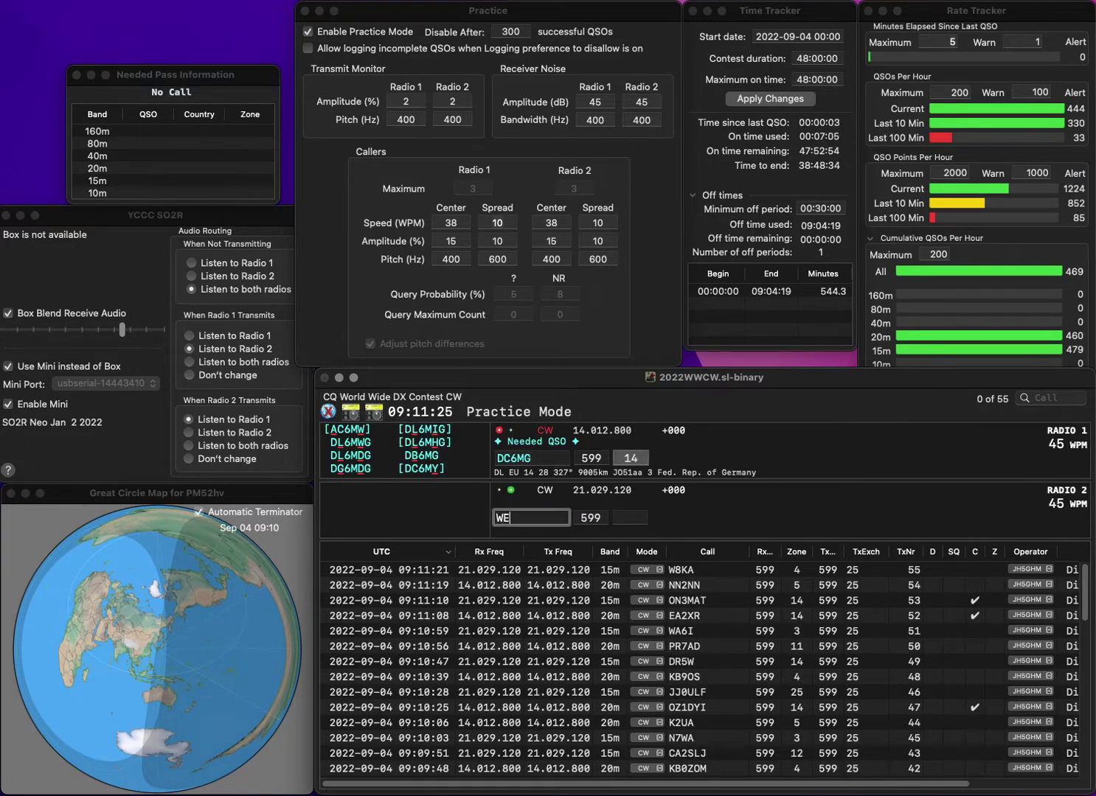
type("4DX")
key("Return")
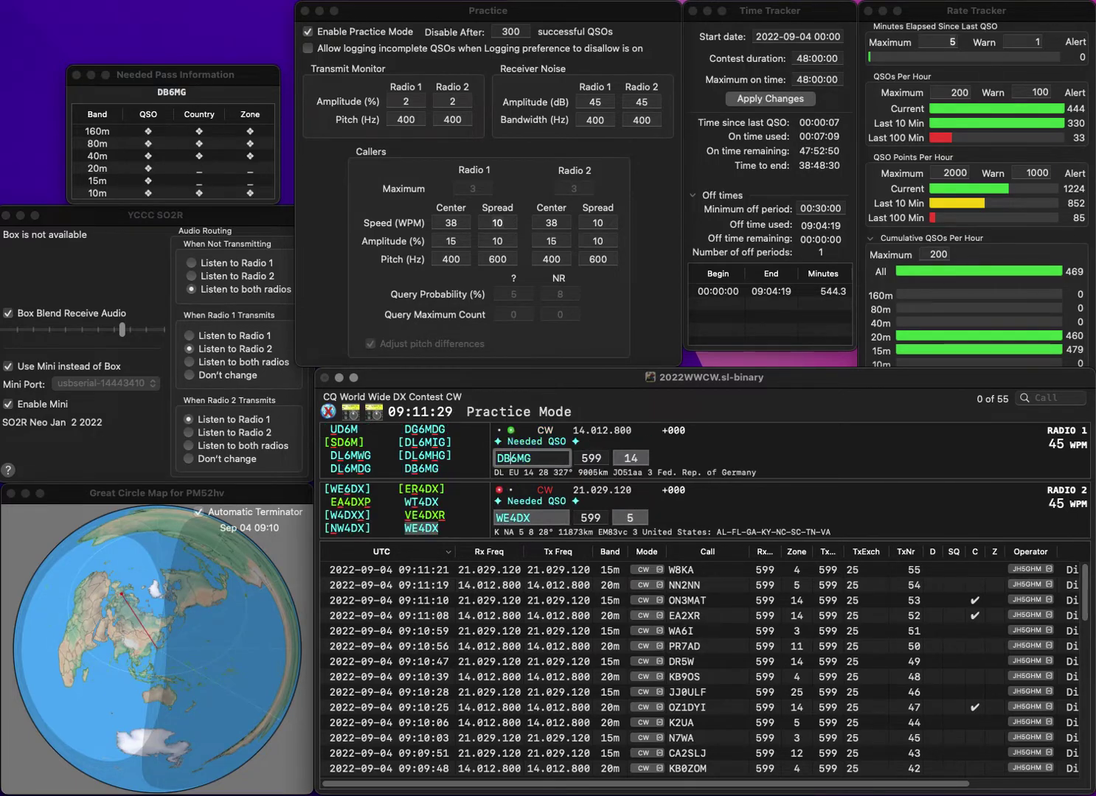
key("BackSpace")
type("B")
key("space")
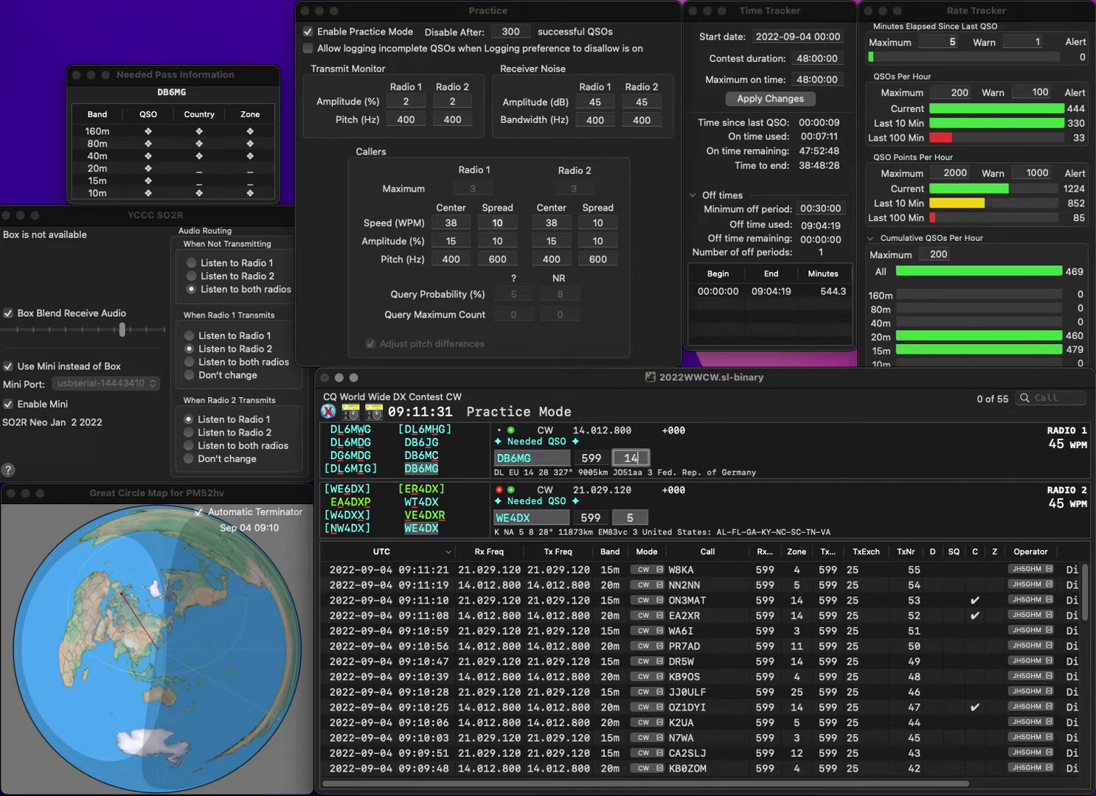
key("Return")
key("Tab")
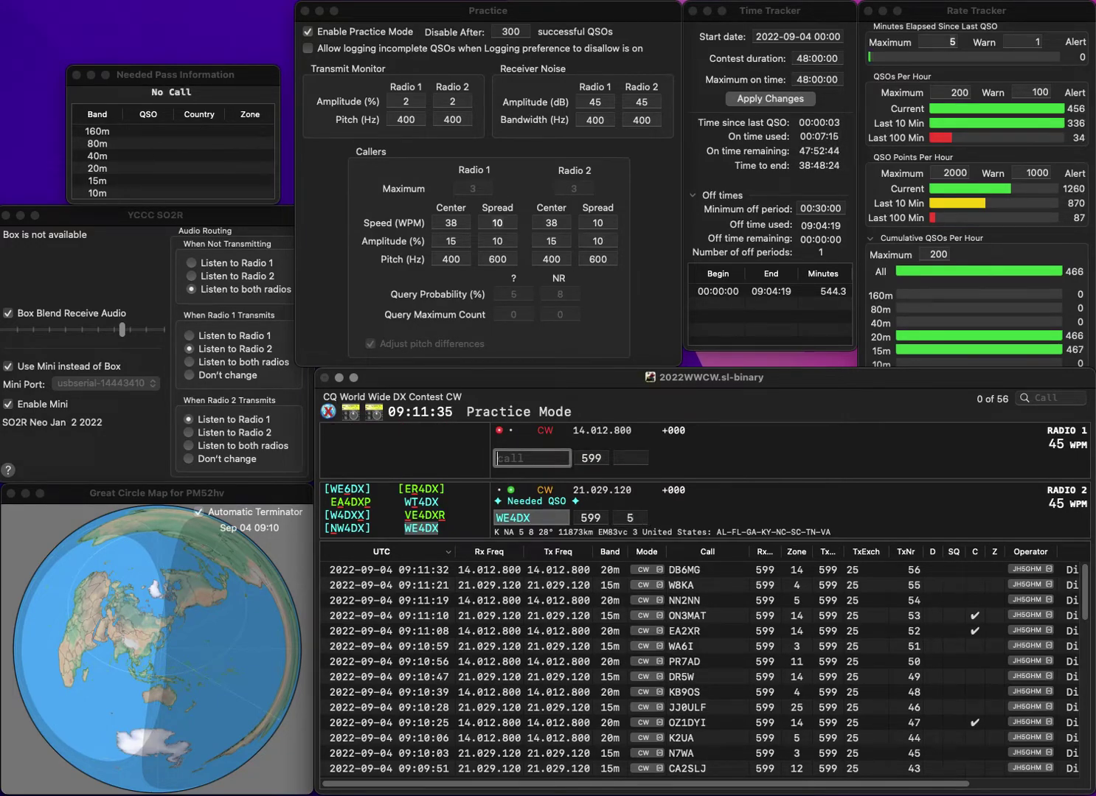
key("Return")
type("K9OB")
key("Return")
type("DL8YDU")
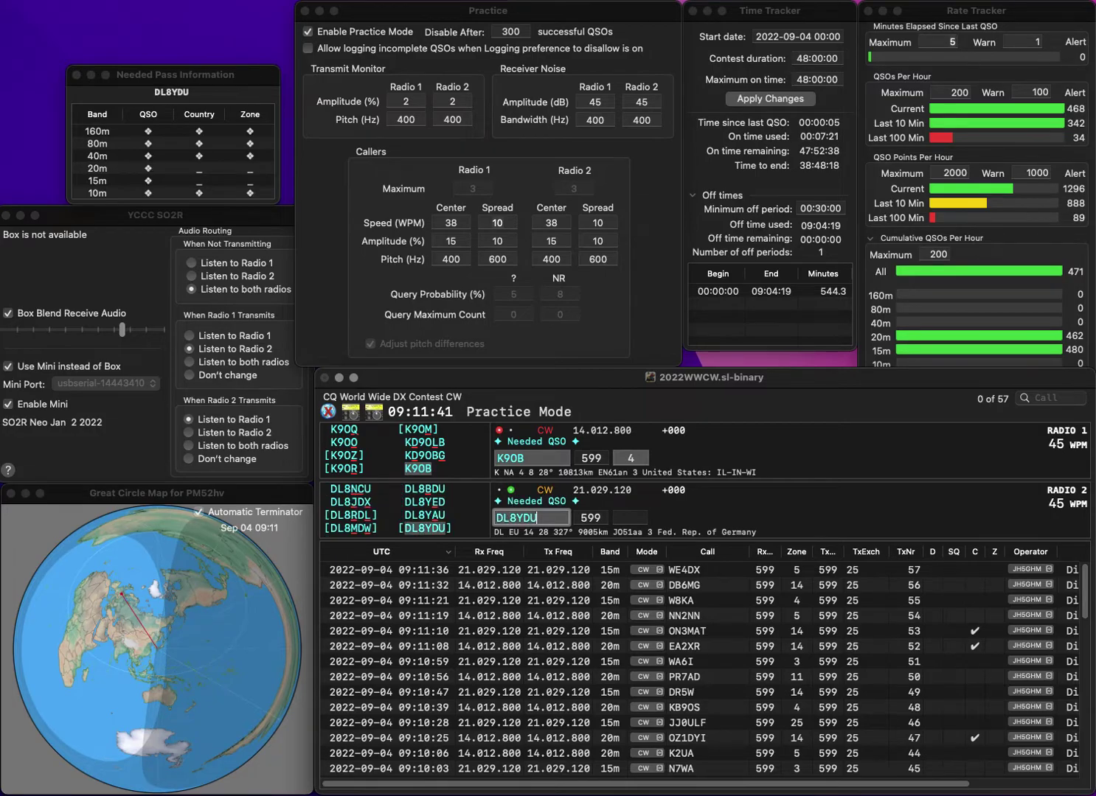
key("Return")
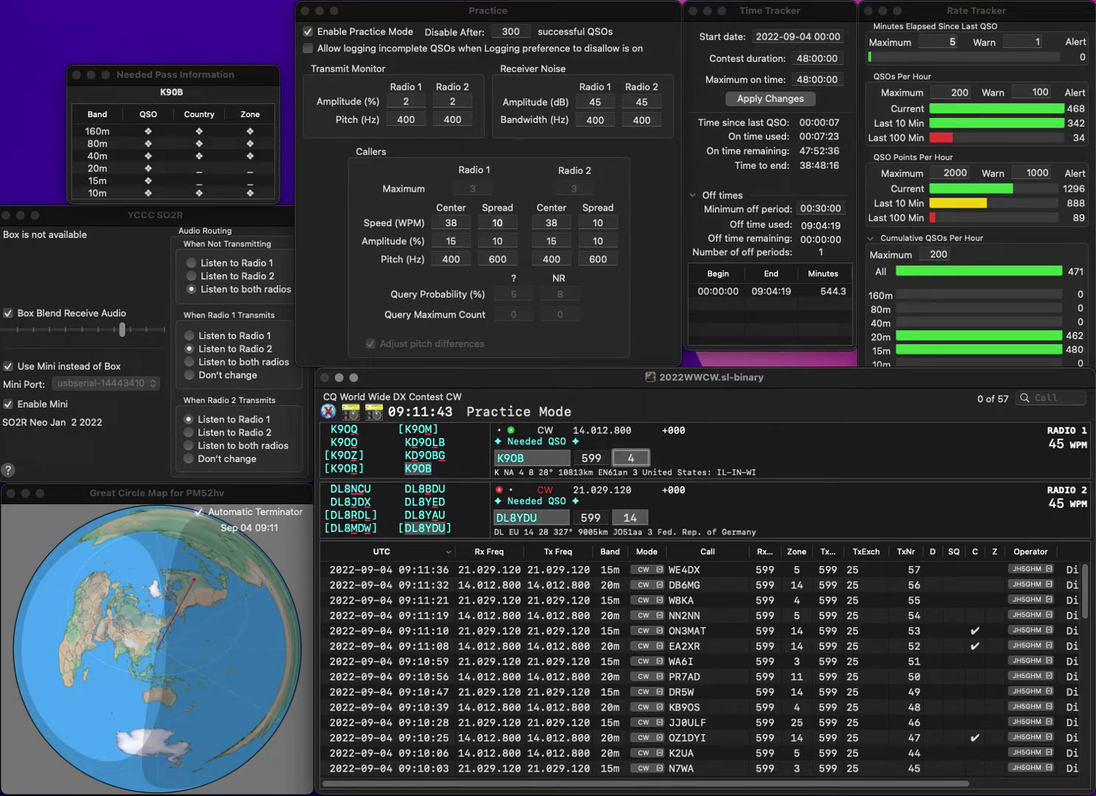
key("Return")
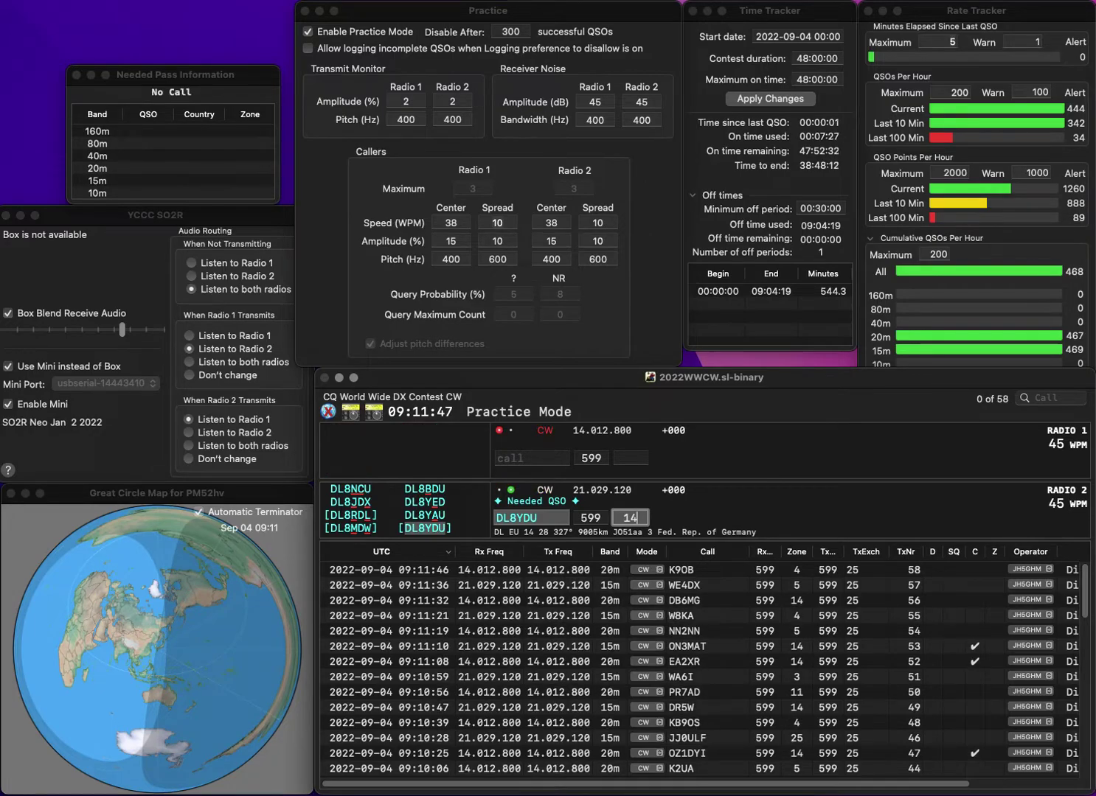
key("Return")
type("K0MJI")
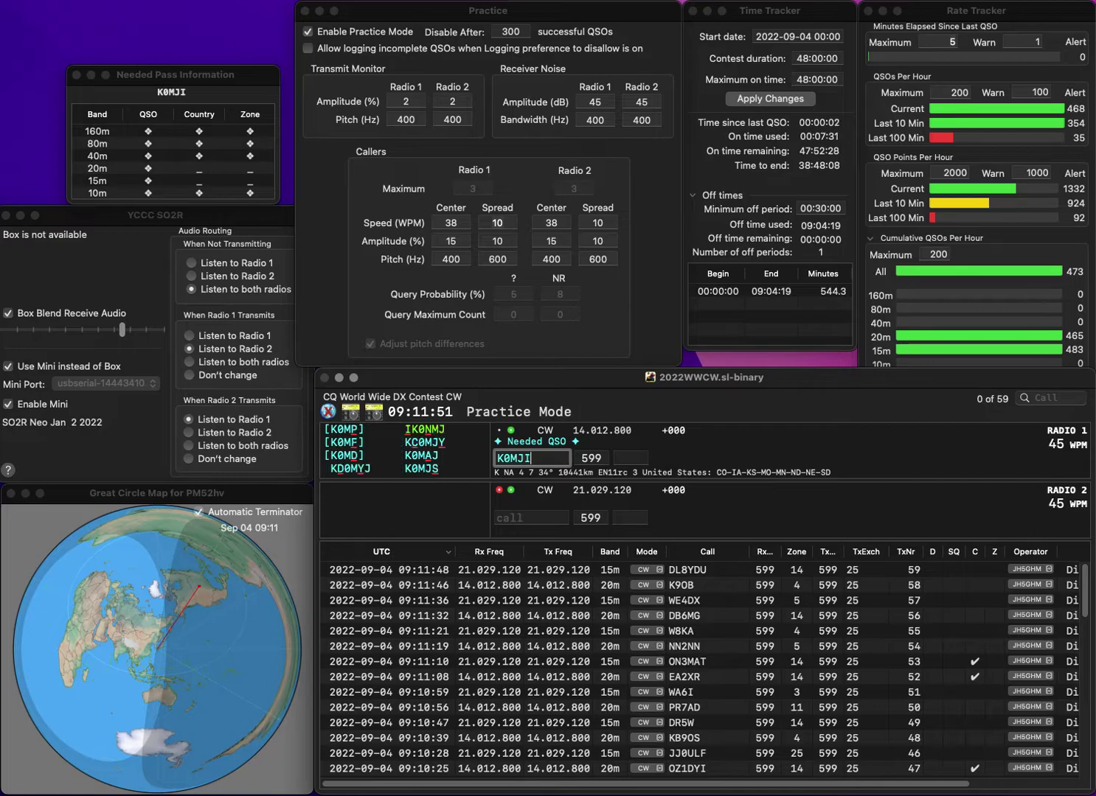
key("Return")
type("3BK")
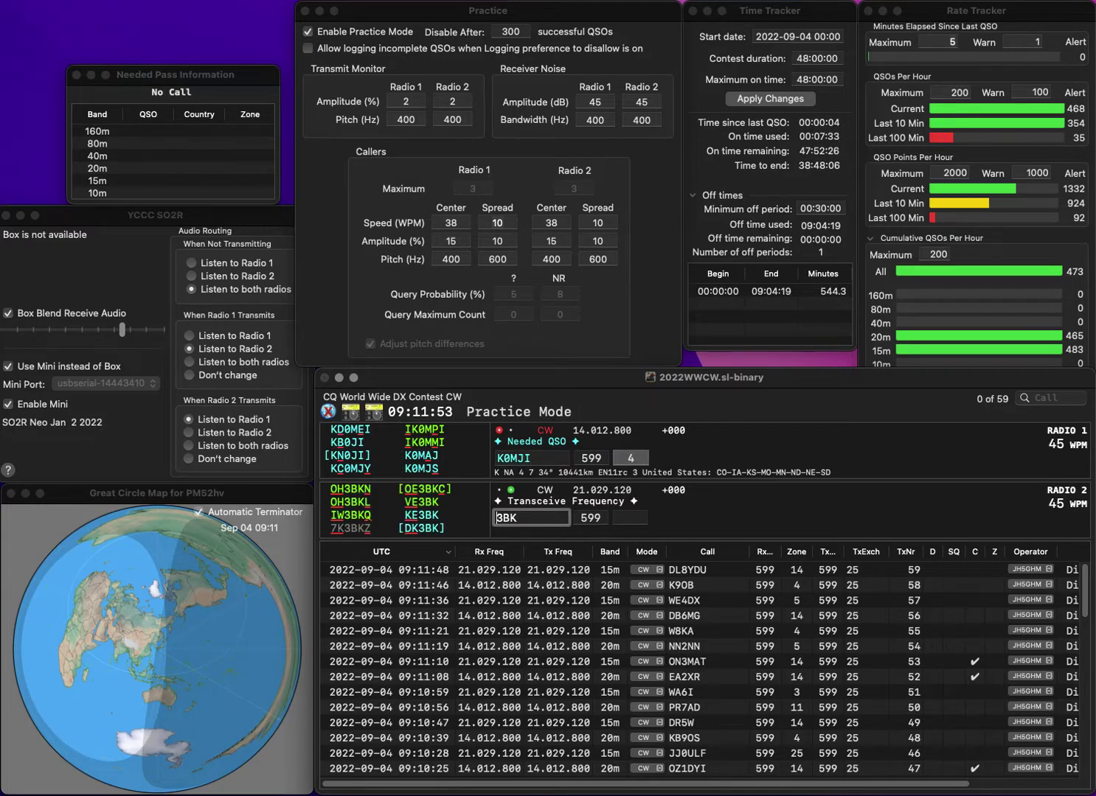
key("Home")
type("VE")
key("Return")
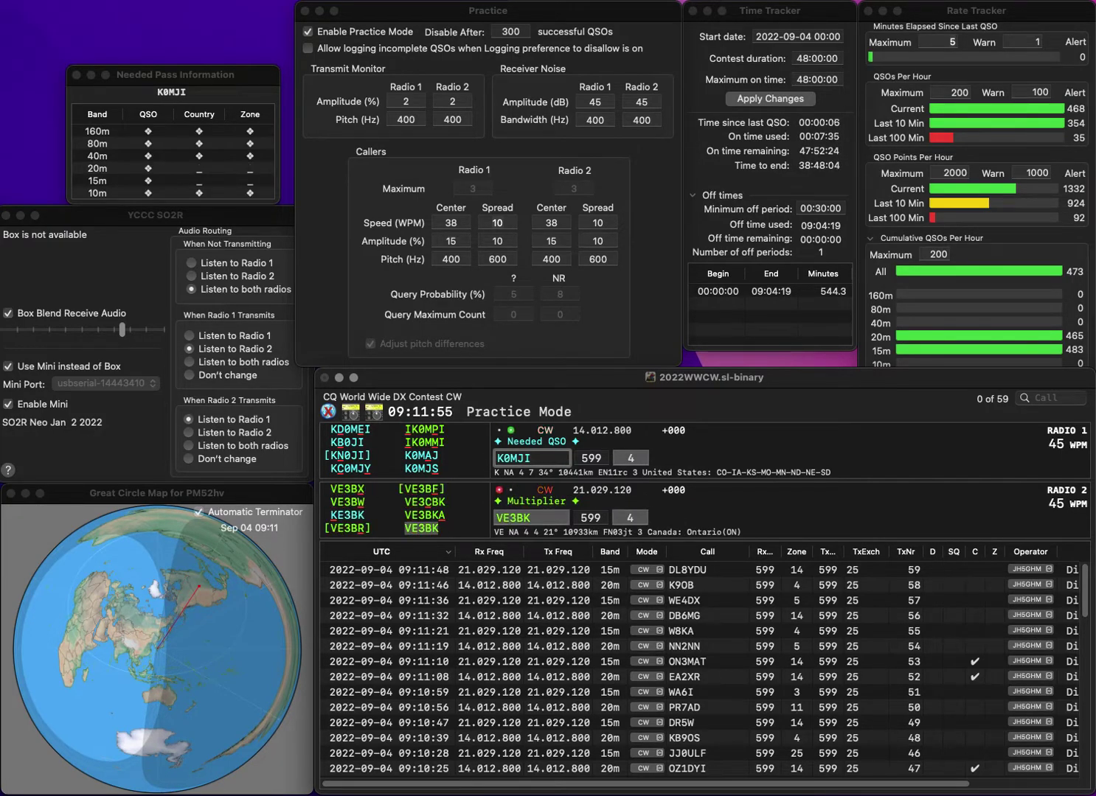
key("BackSpace")
type("S")
key("Return")
key("Return")
key("Return")
key("space")
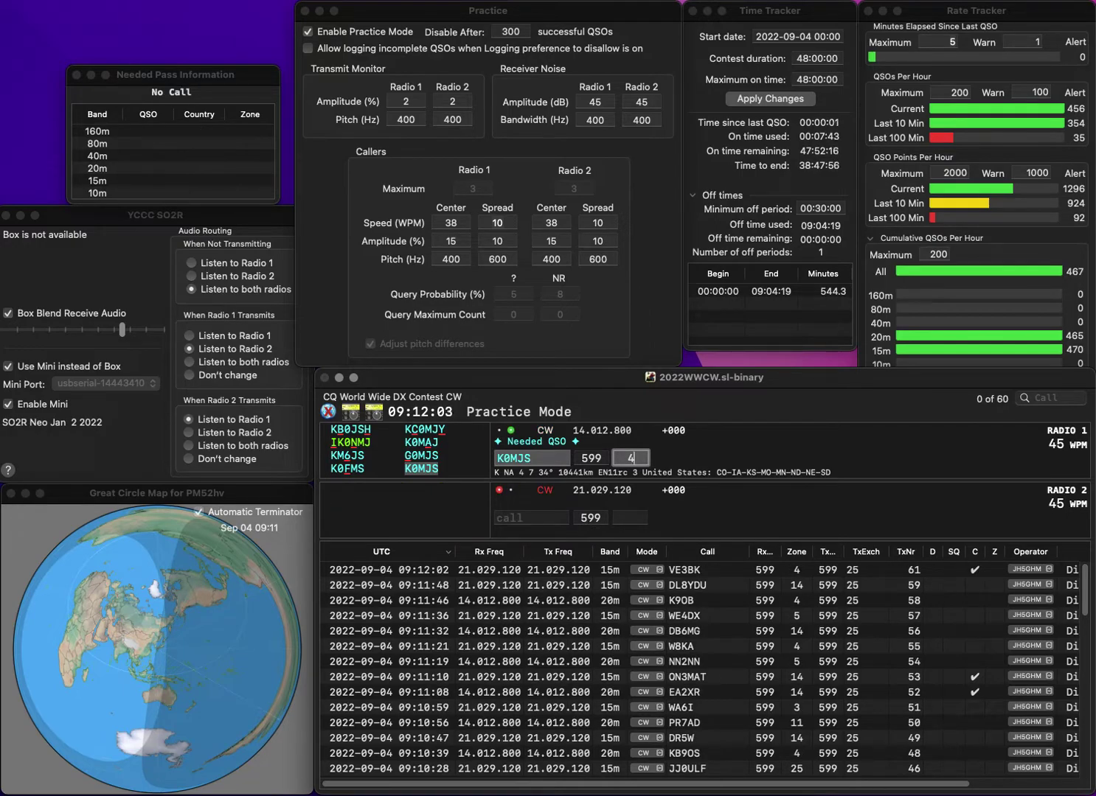
key("Return")
type("YL2G")
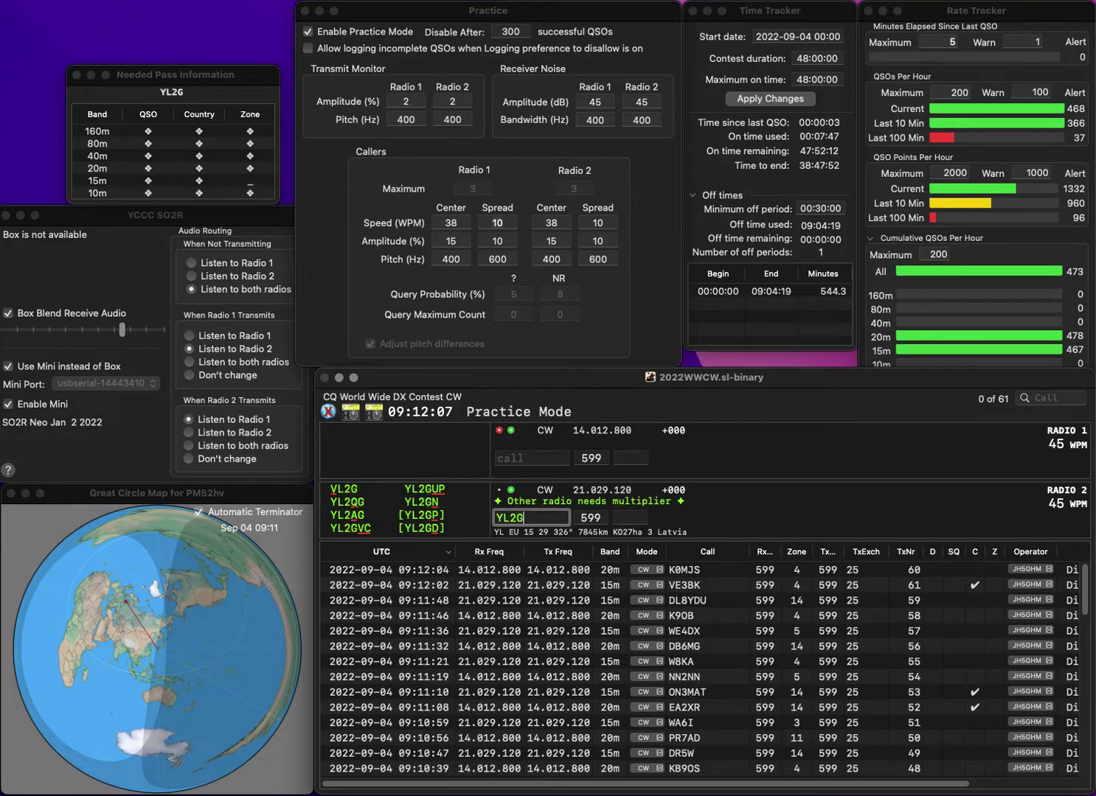
type("UP")
key("Return")
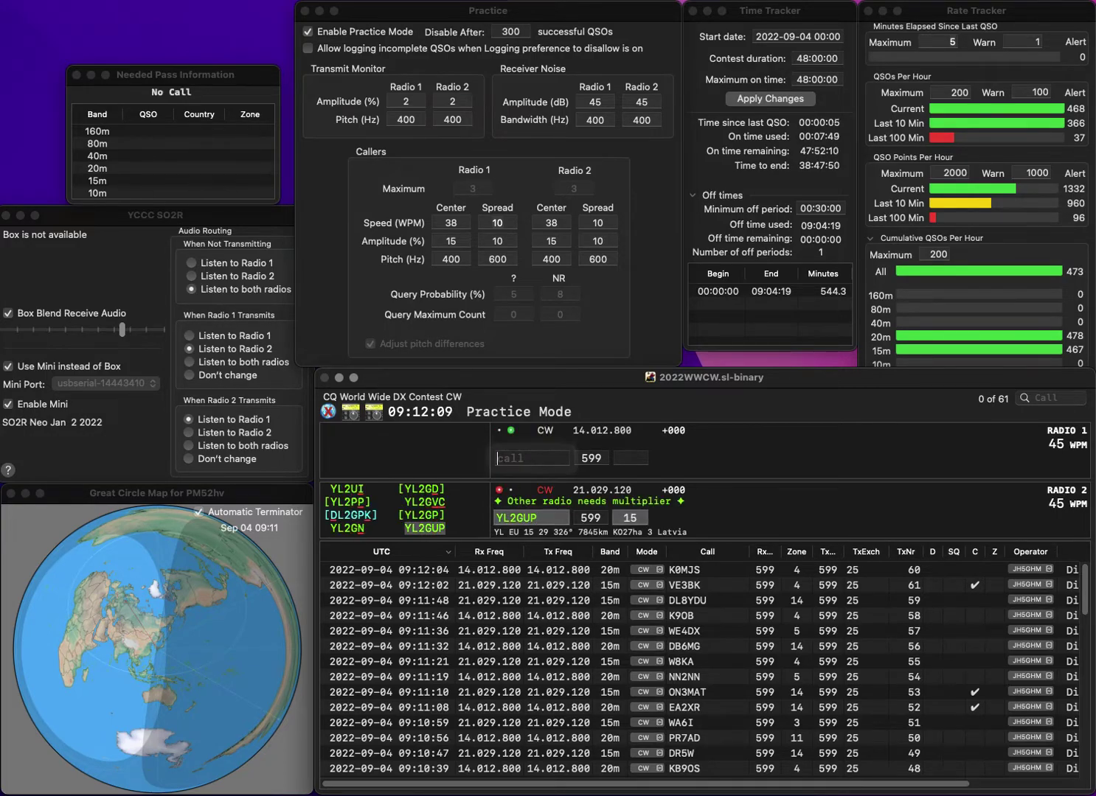
type("W4RM")
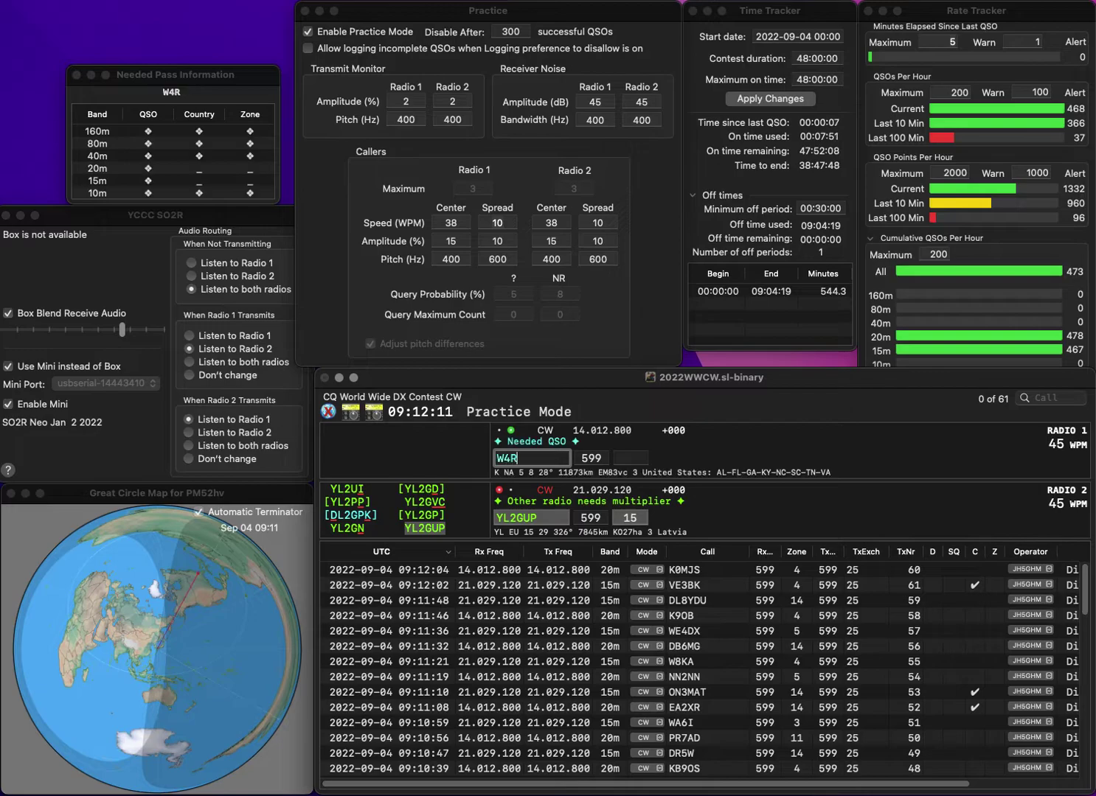
key("Return")
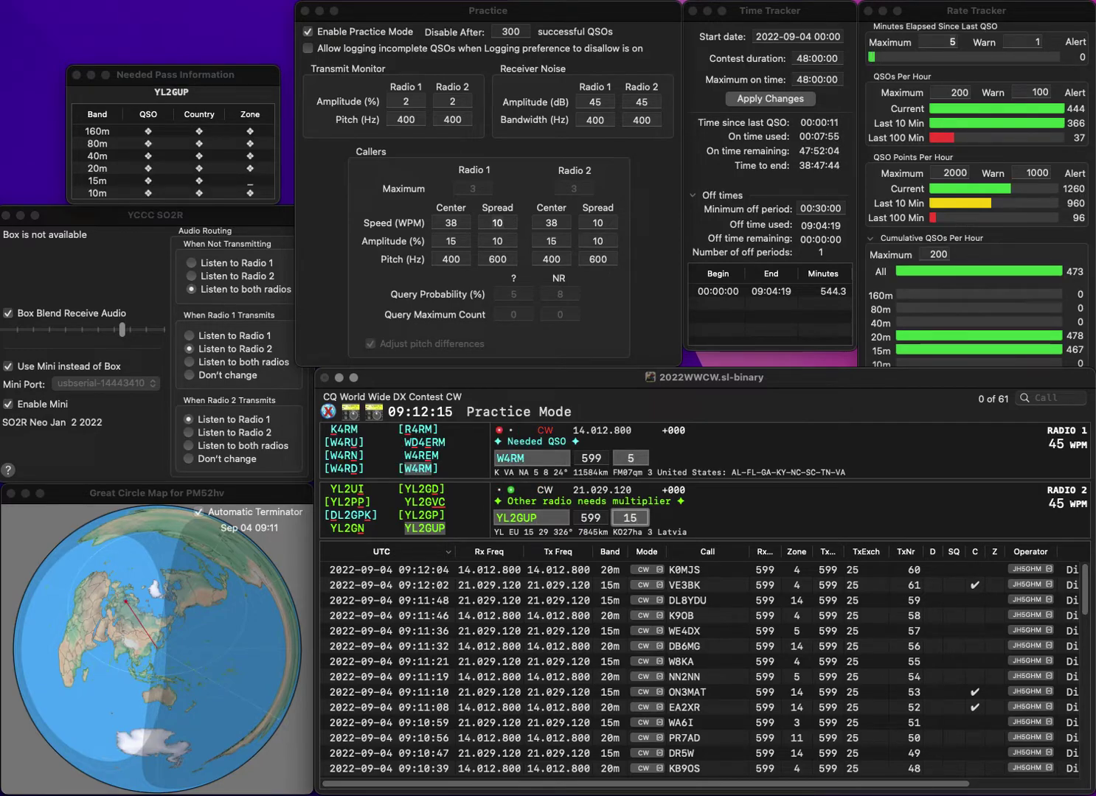
key("Return")
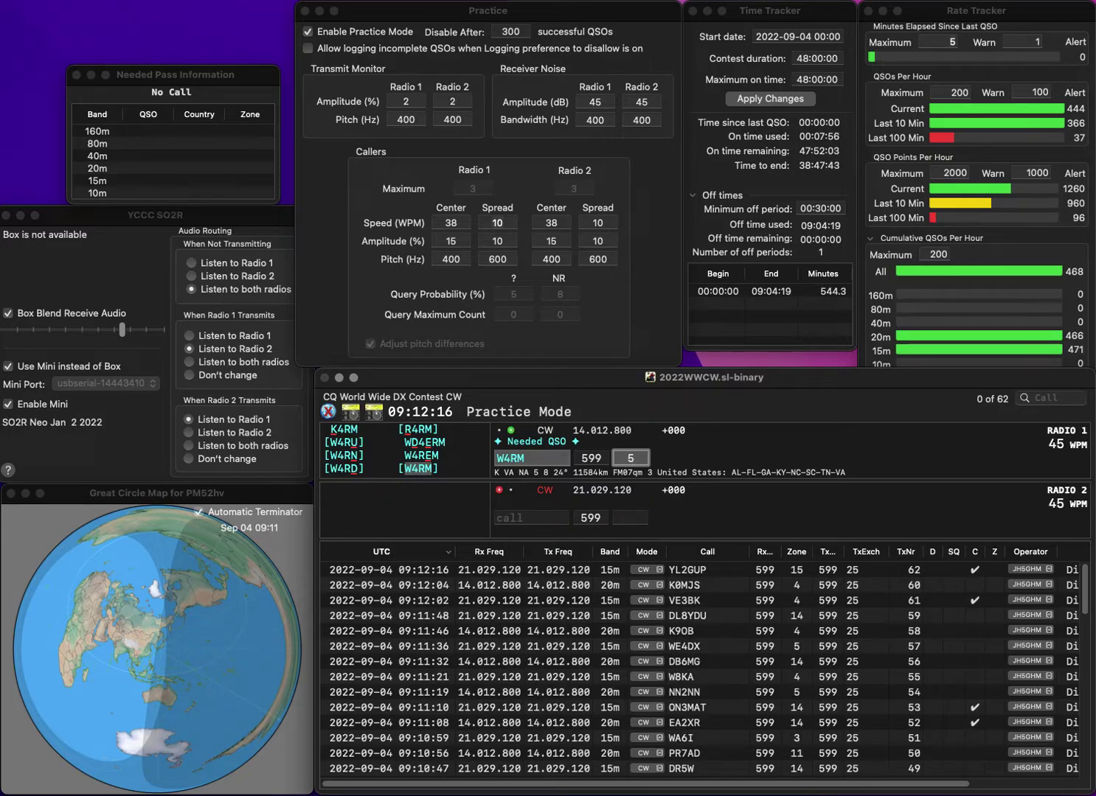
key("Return")
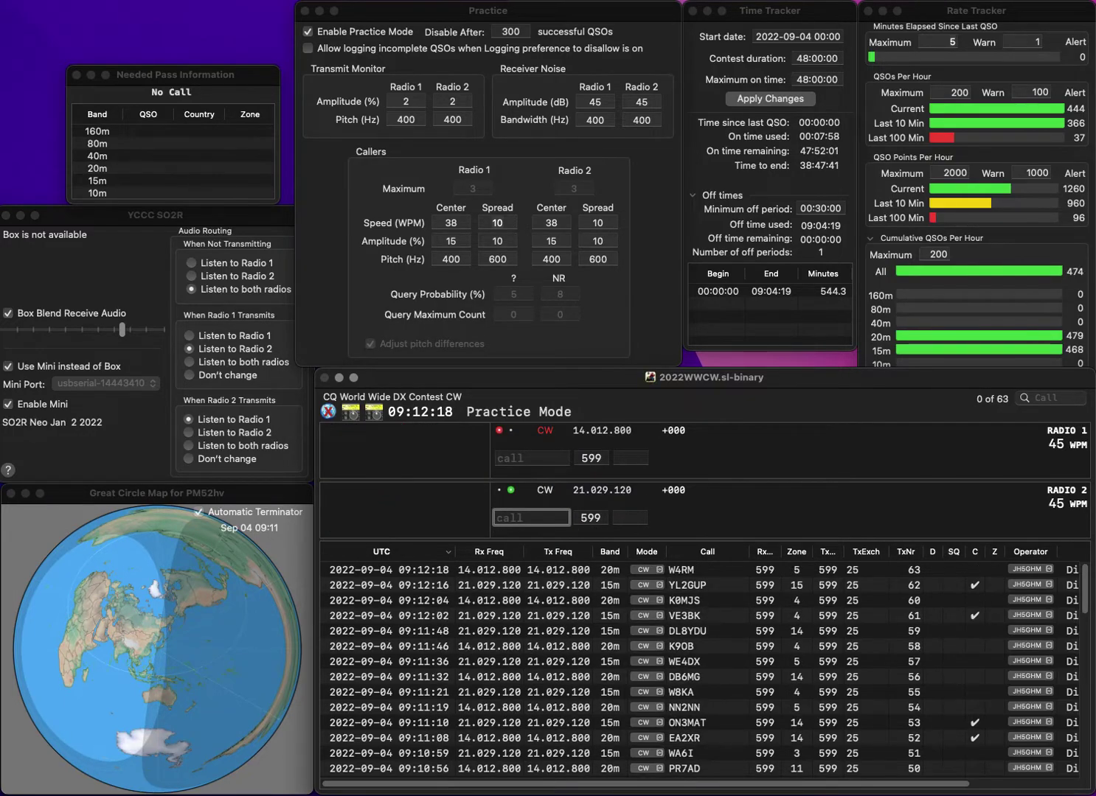
type("N6KD")
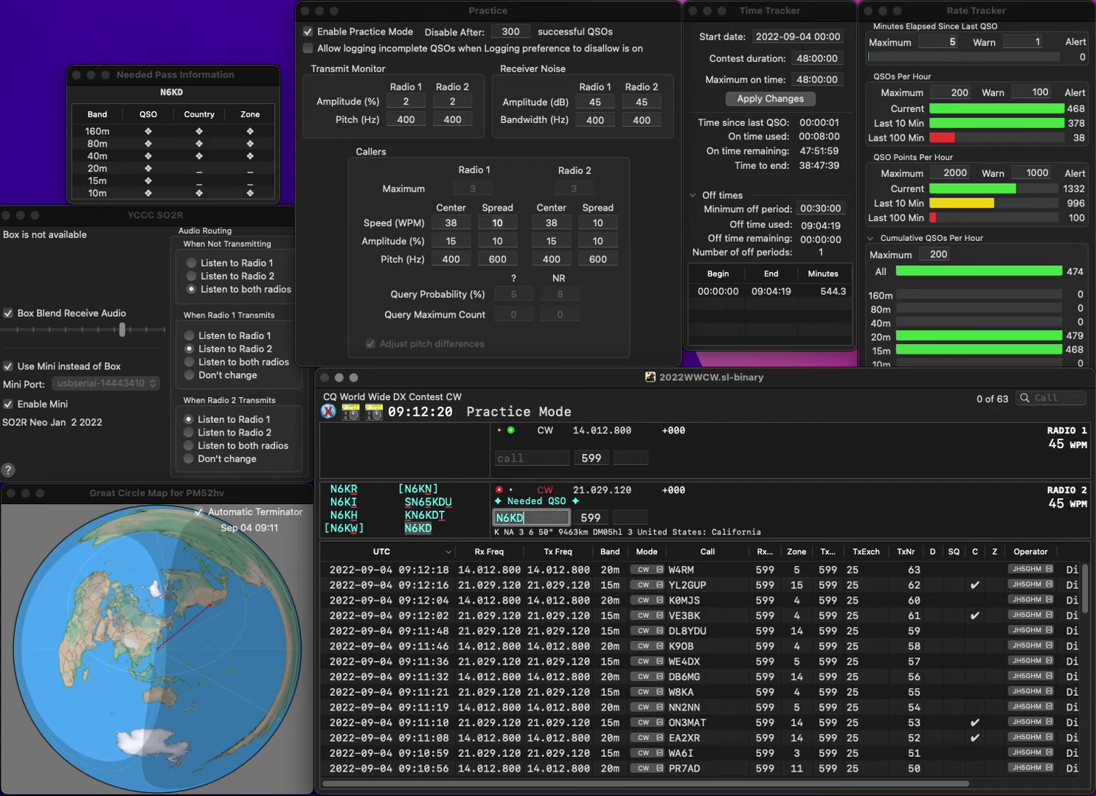
key("Return")
type("DO2YX")
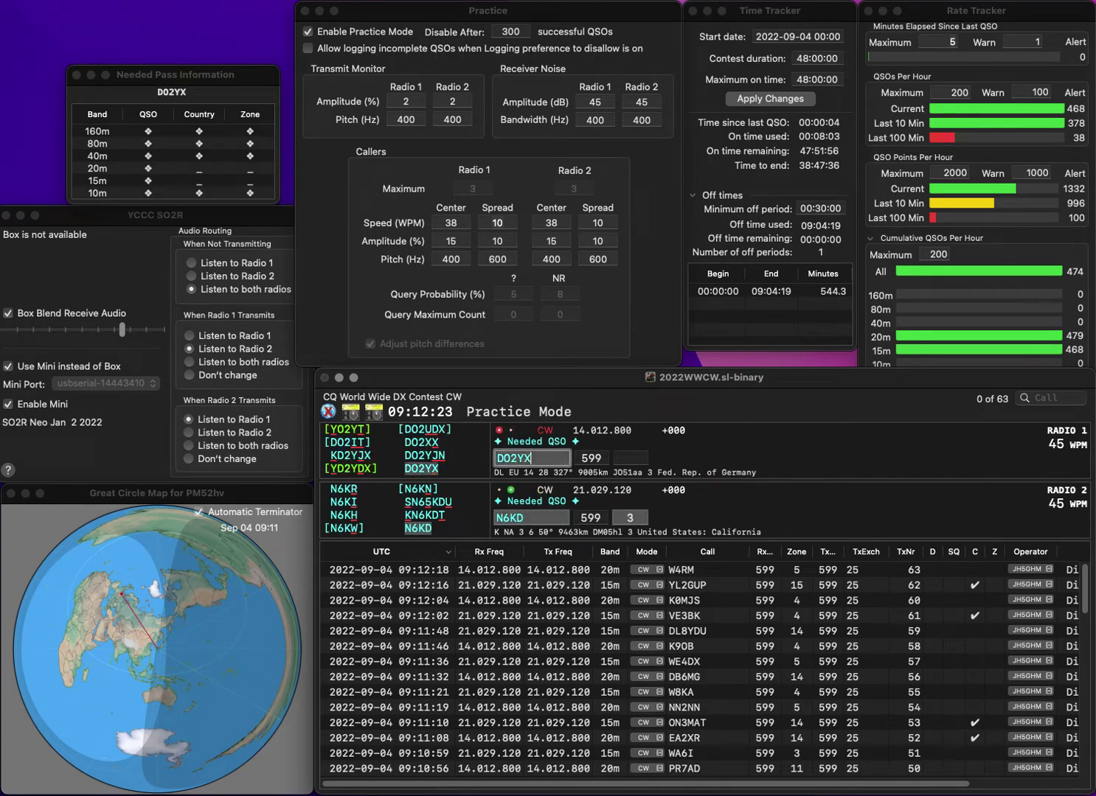
key("Return")
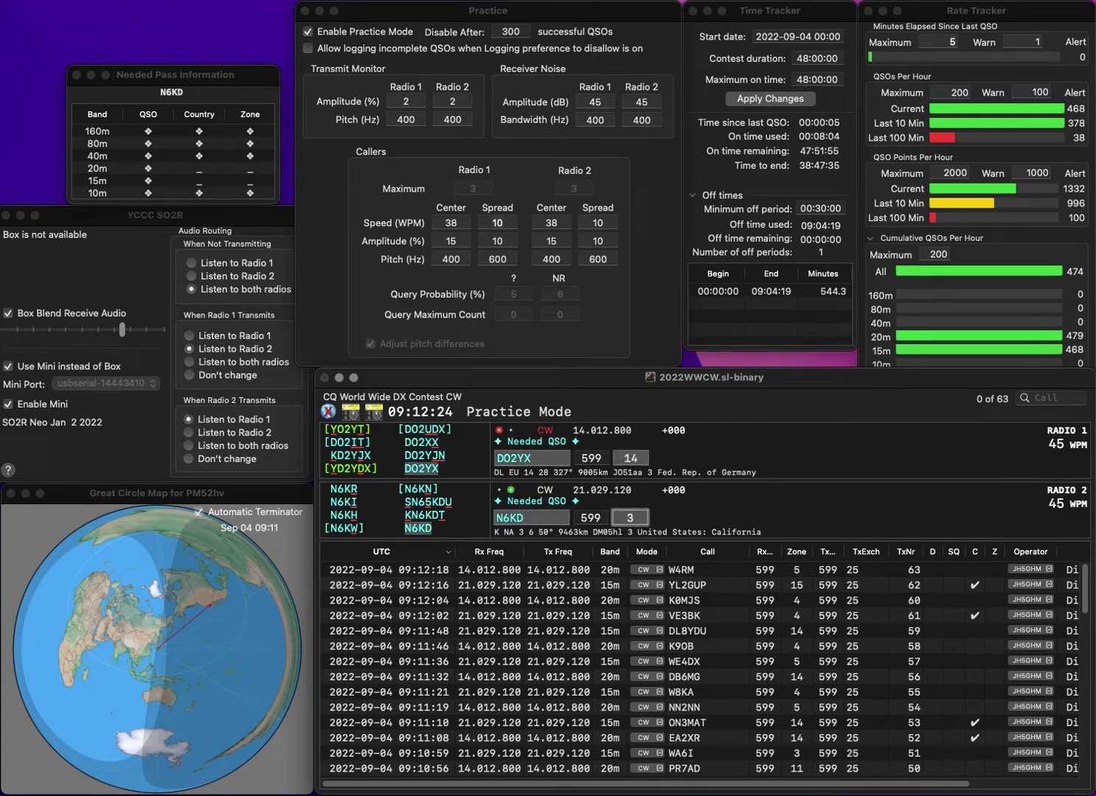
key("Return")
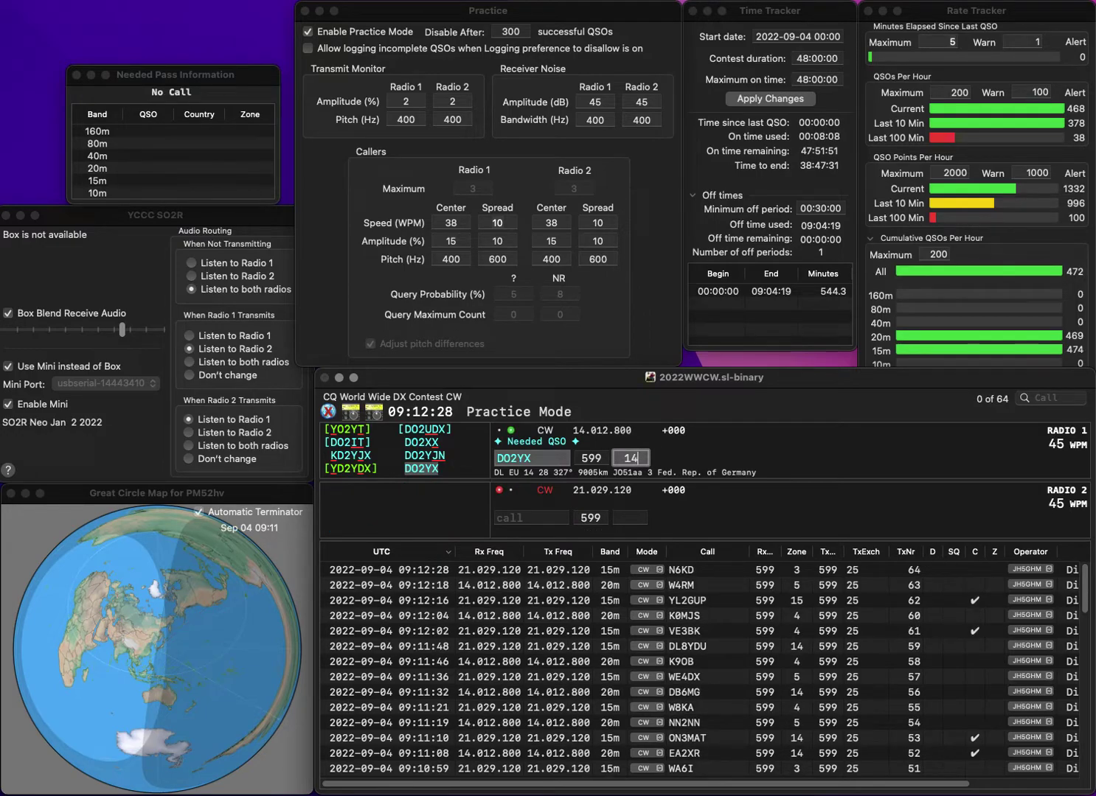
key("Return")
type("AJ4LN")
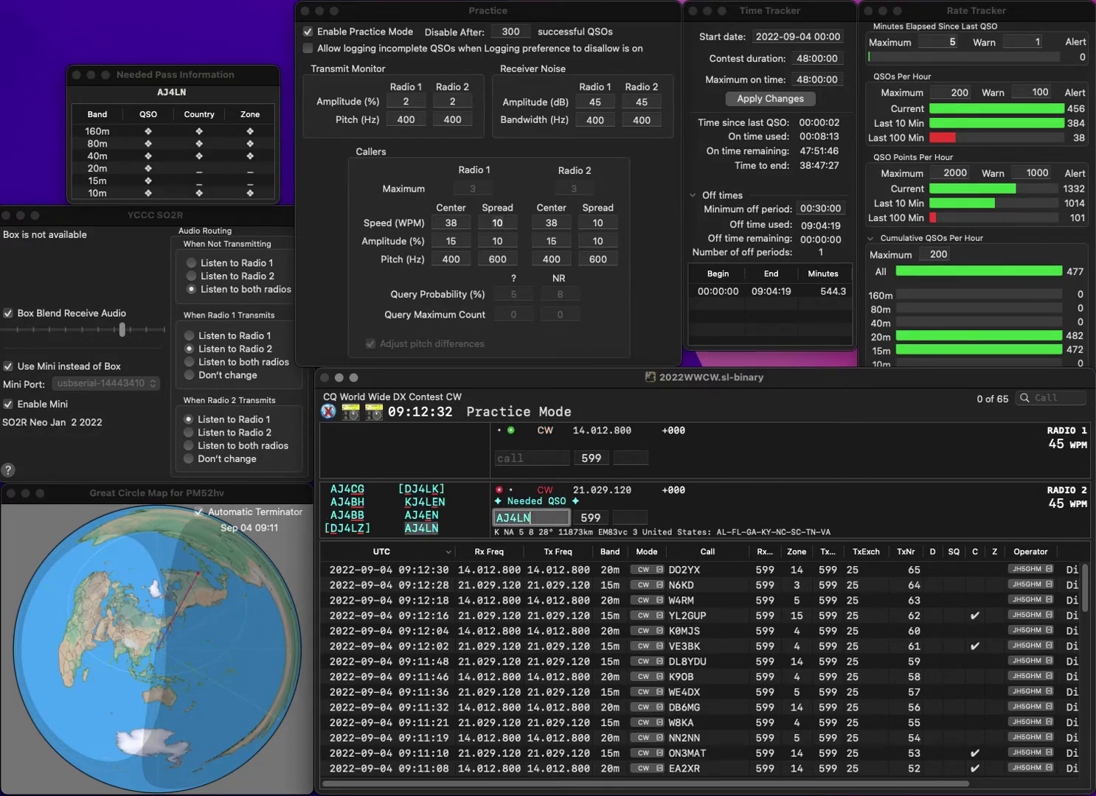
key("Return")
type("G4EBY")
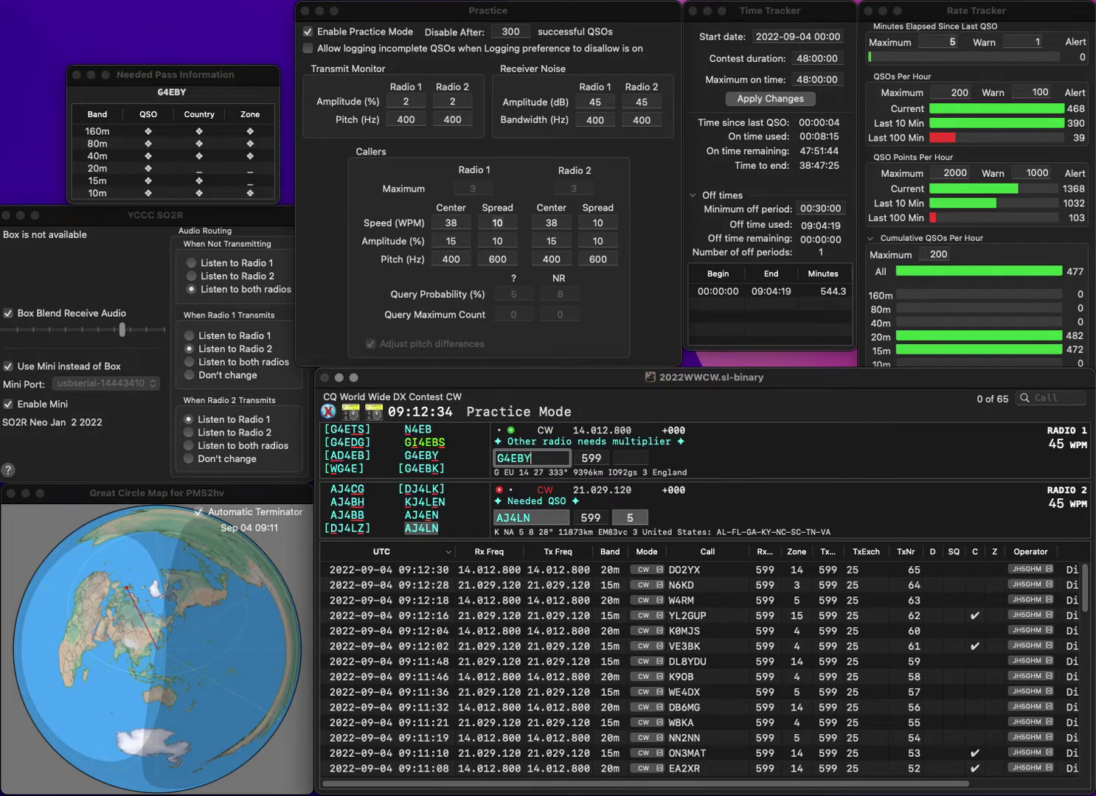
key("Return")
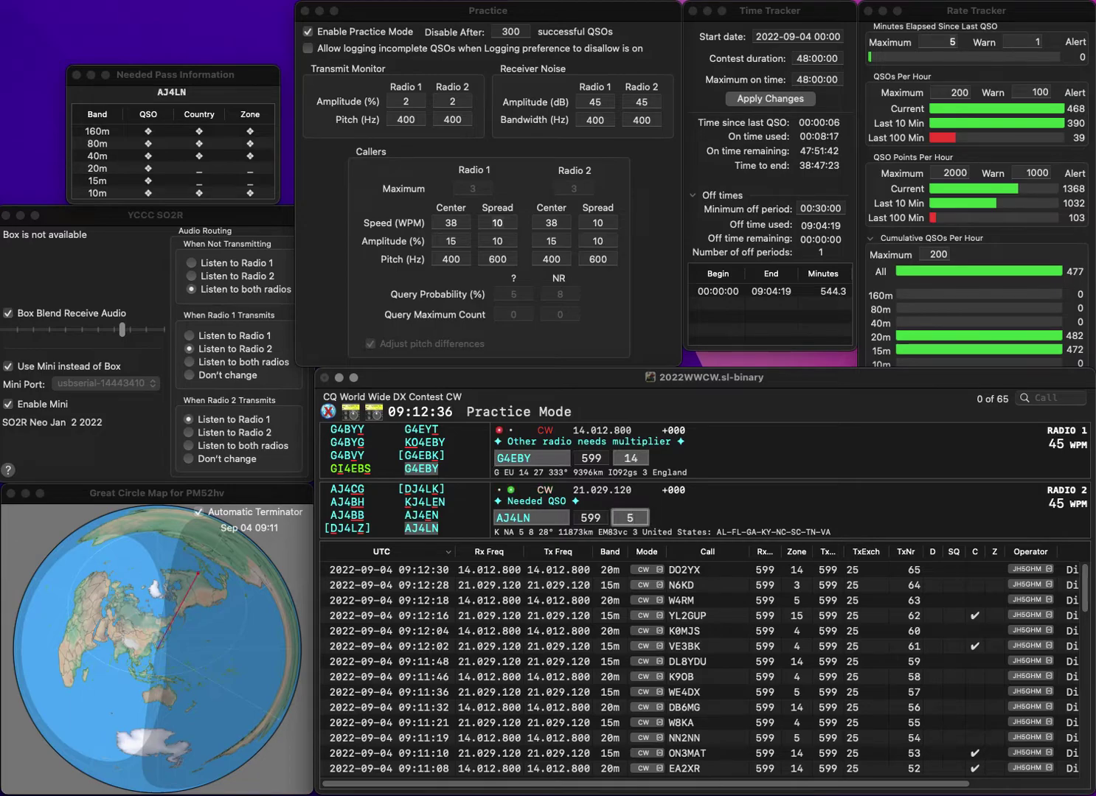
key("Return")
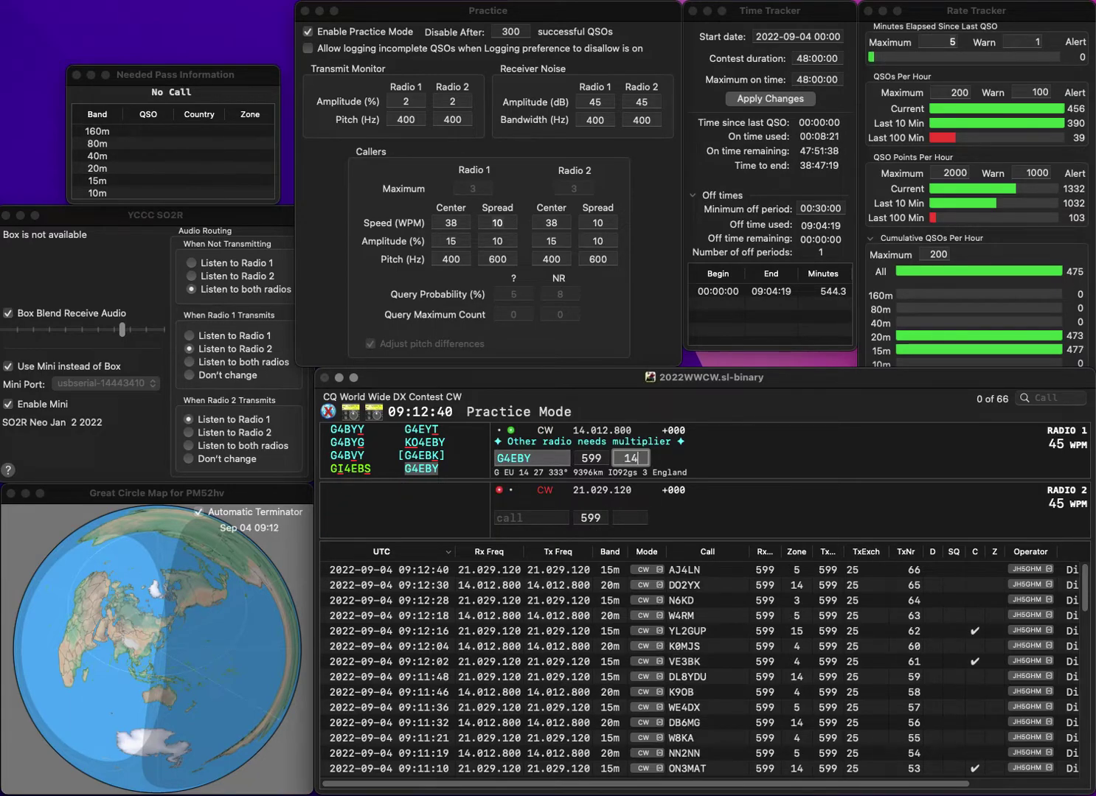
key("Return")
Answer and log OH5Z with zone 15 on Radio 2, and query the partial call XC on Radio 1.
type("OH5Z")
key("Return")
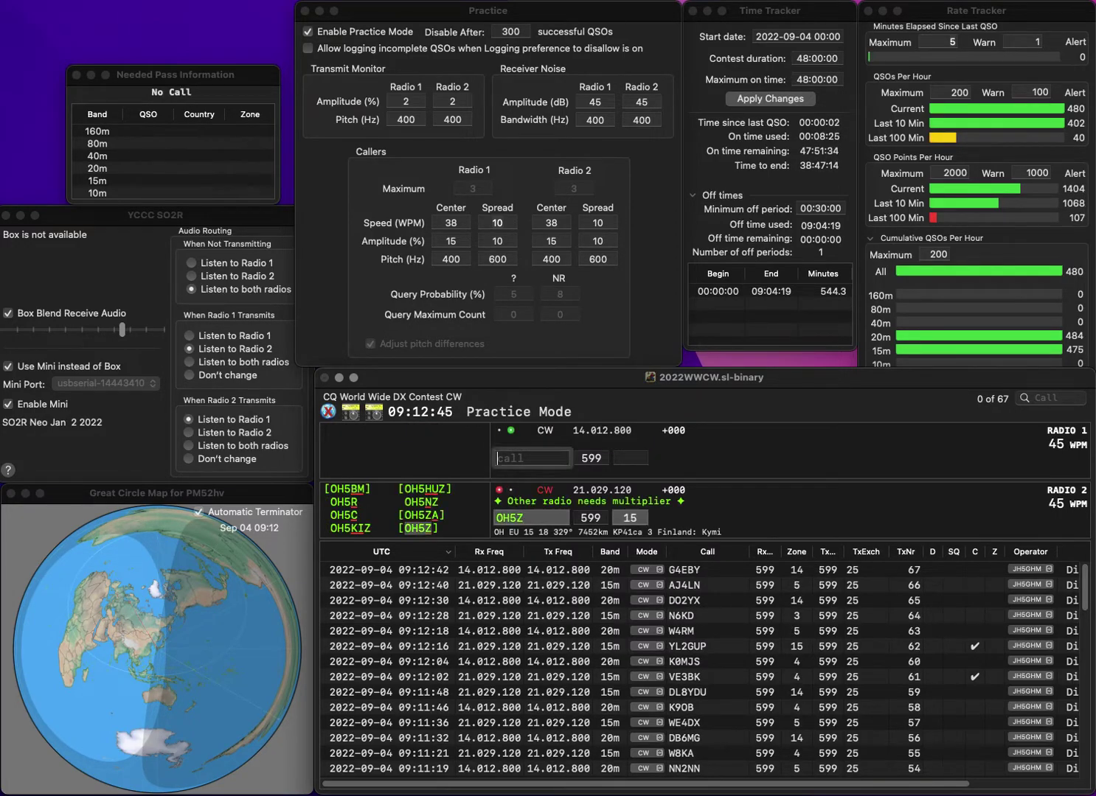
key("BackSpace")
type("XC")
key("Return")
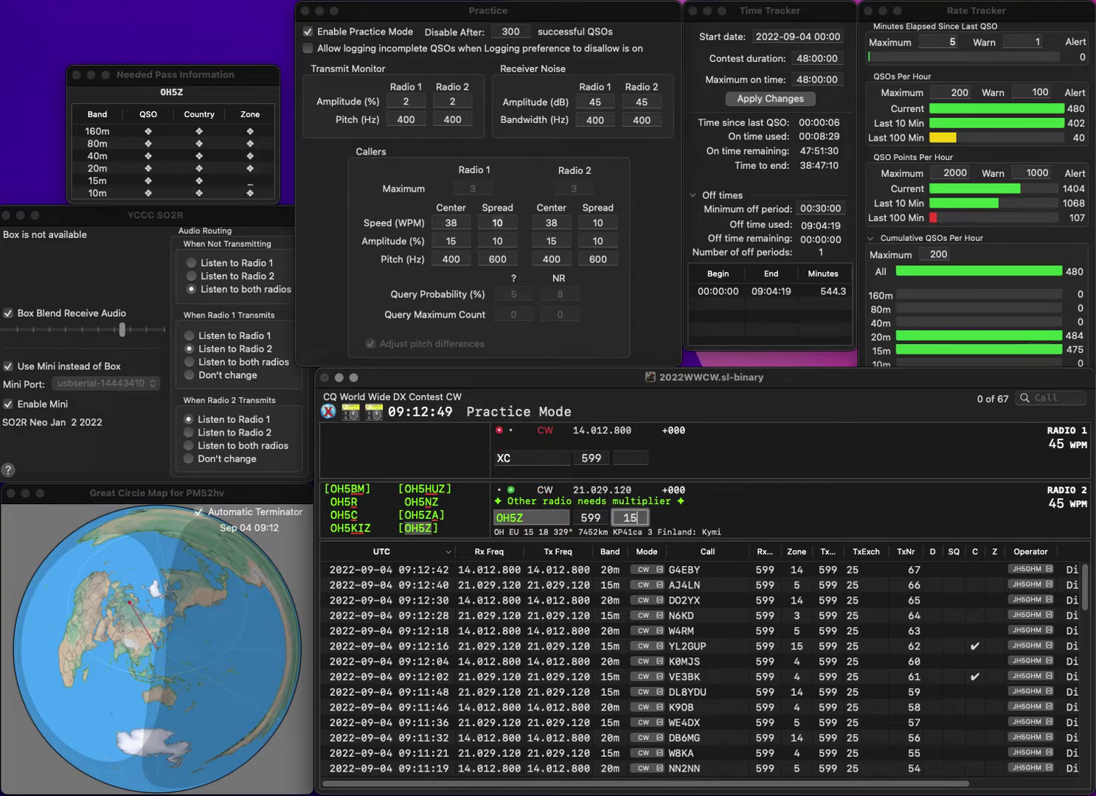
key("Return")
Complete the partial Radio 1 call as PY4XC and answer the station.
type("P")
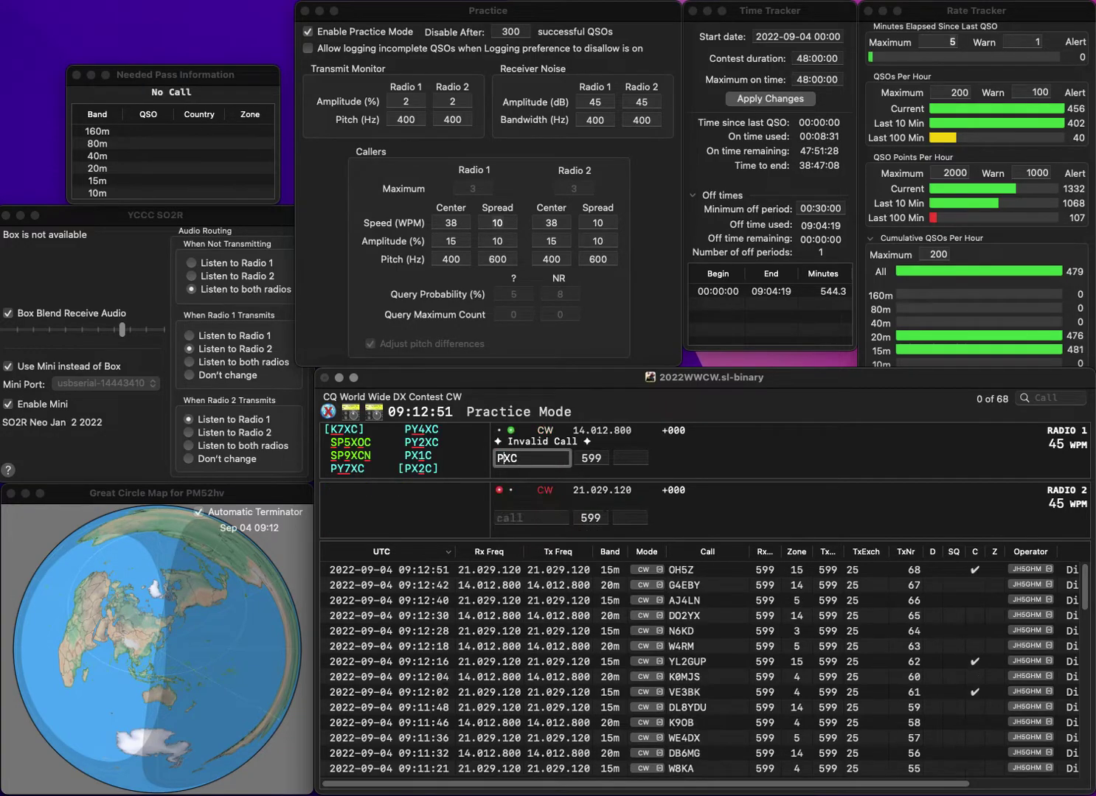
type("Y4")
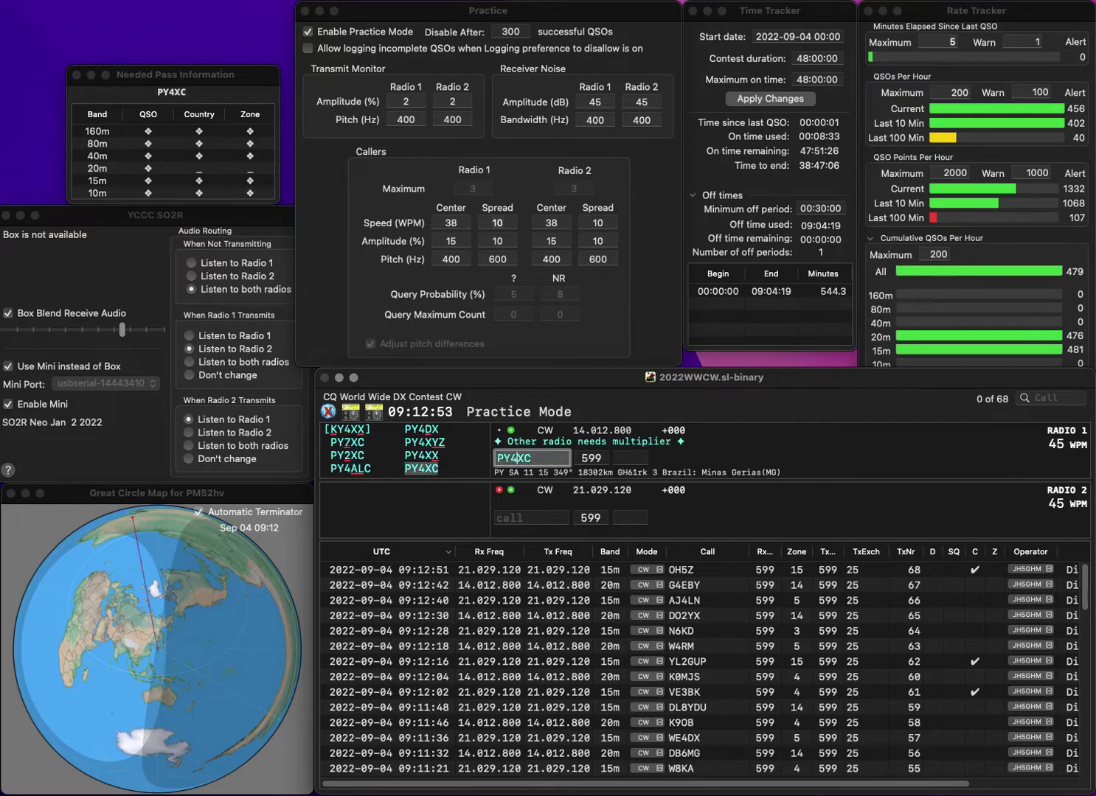
key("Return")
type("B9")
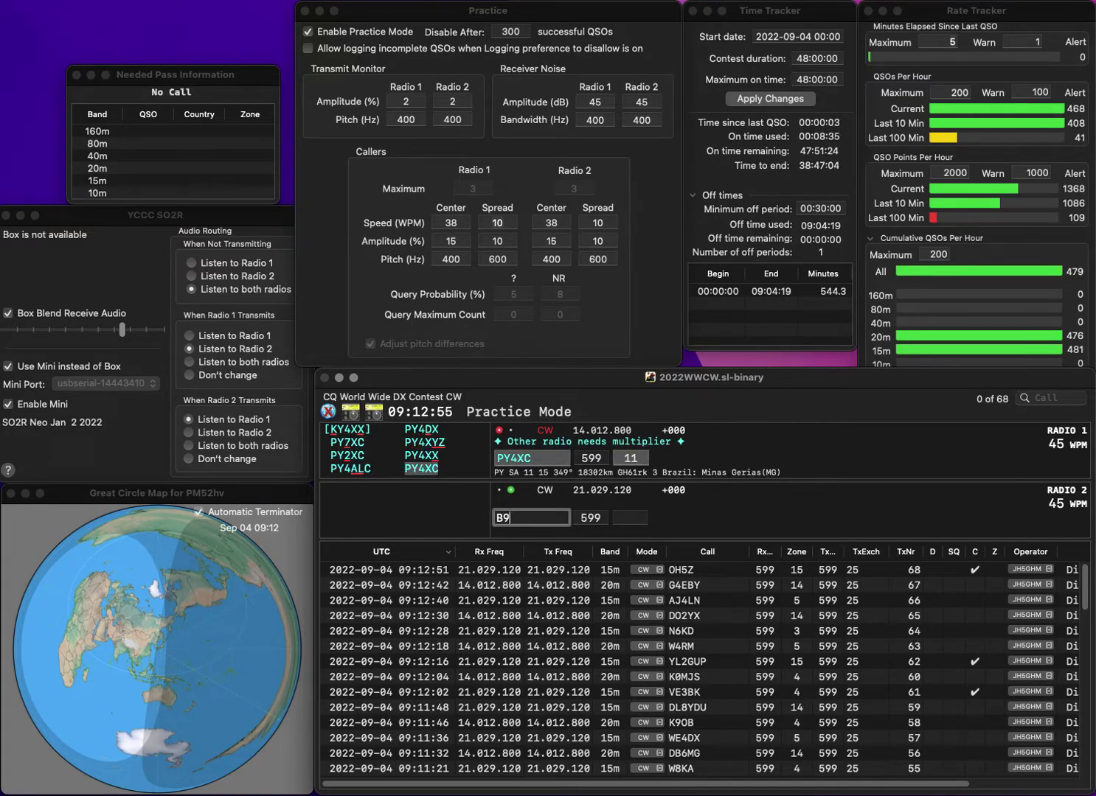
type("JNZ")
key("Home")
type("W")
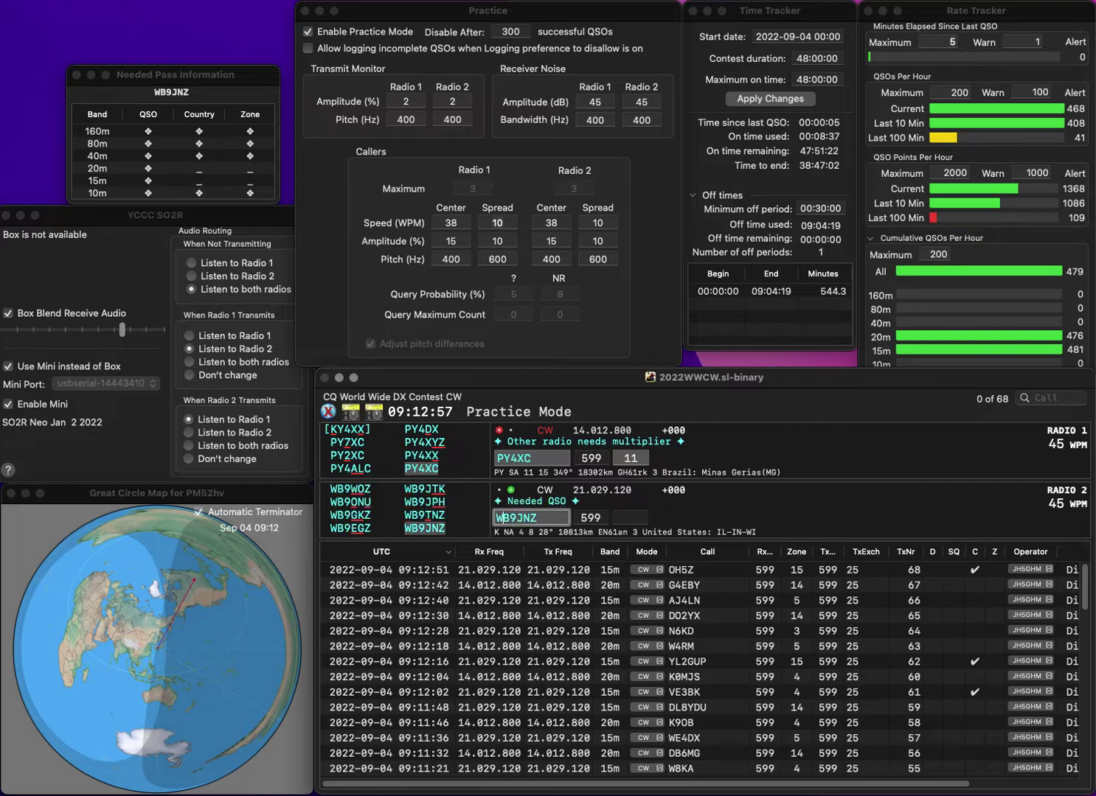
key("Return")
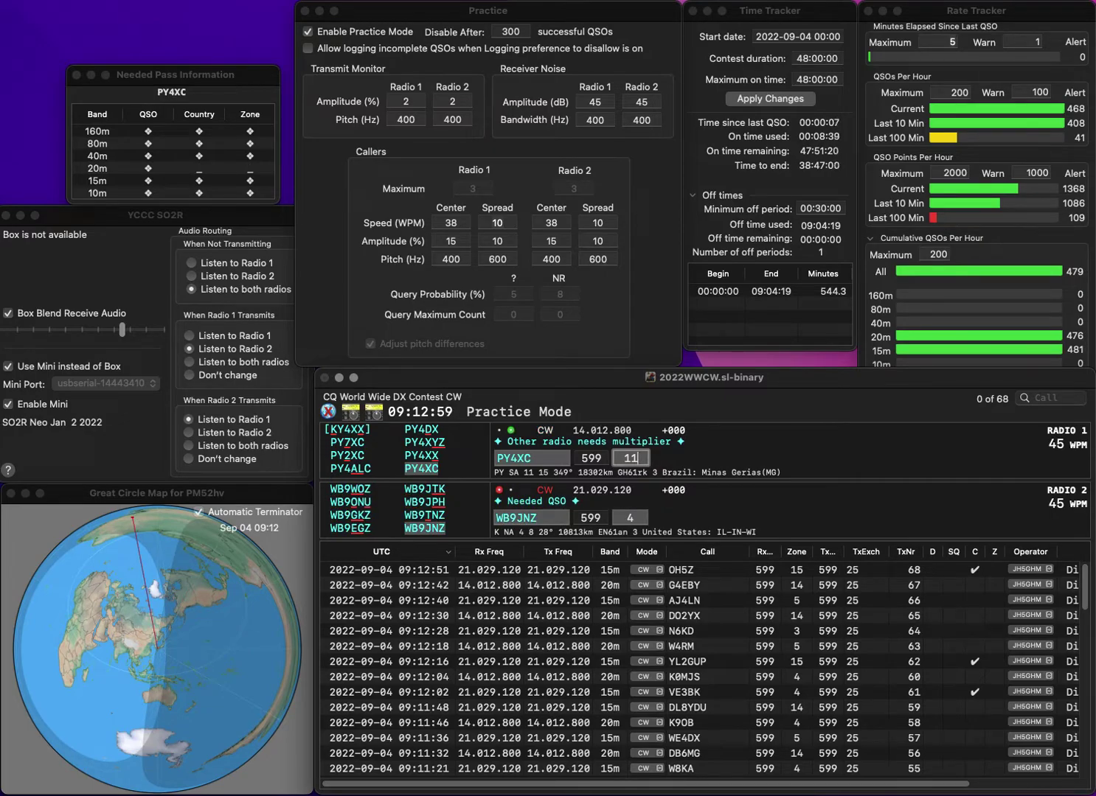
key("Return")
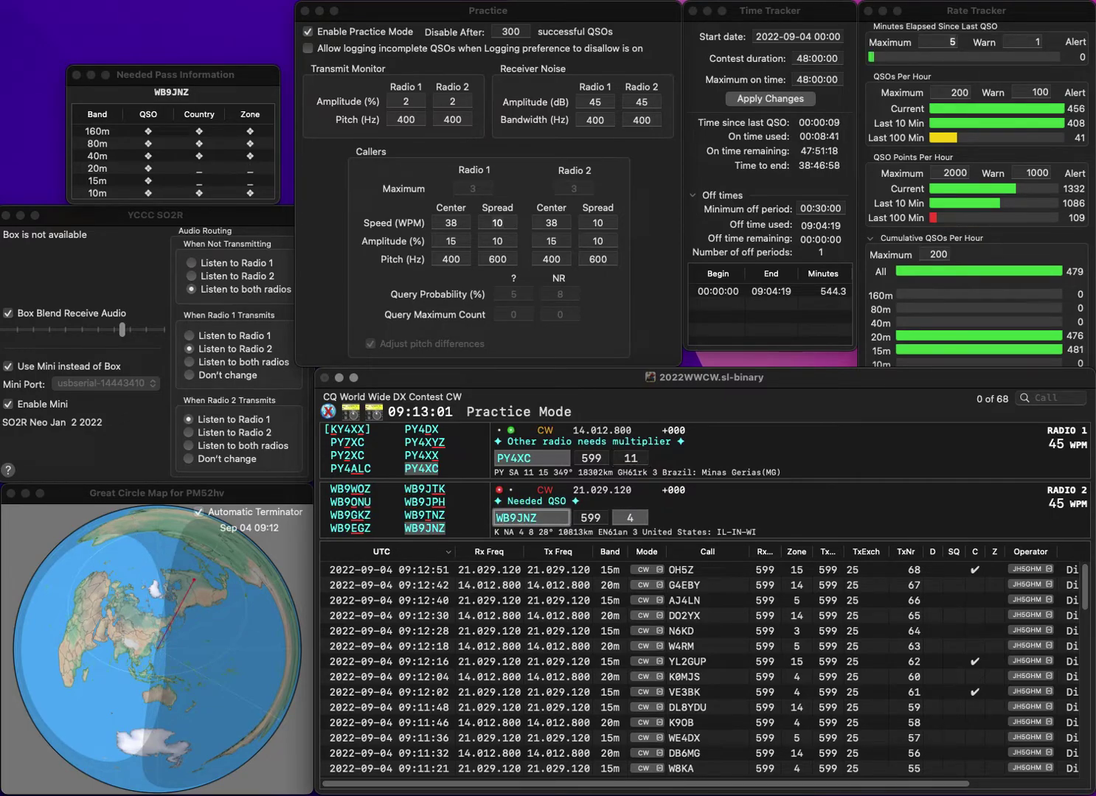
key("Return")
type("AA4BQ")
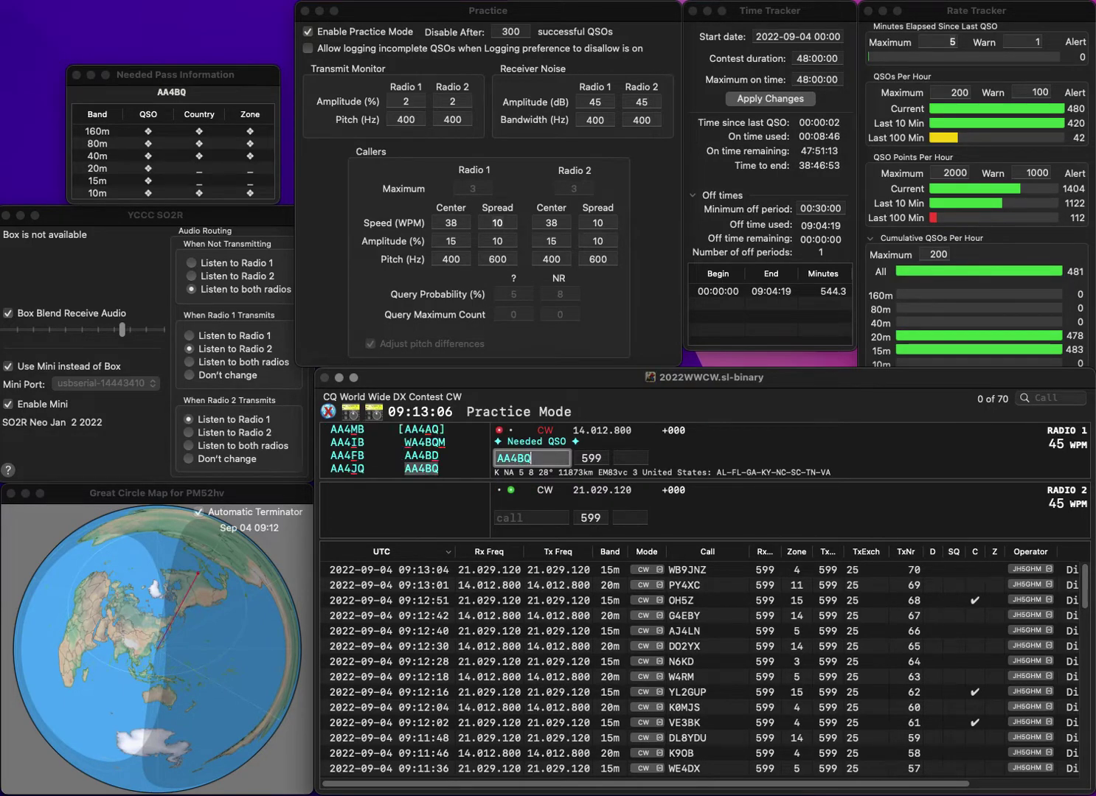
key("Return")
type("K6BL")
key("Return")
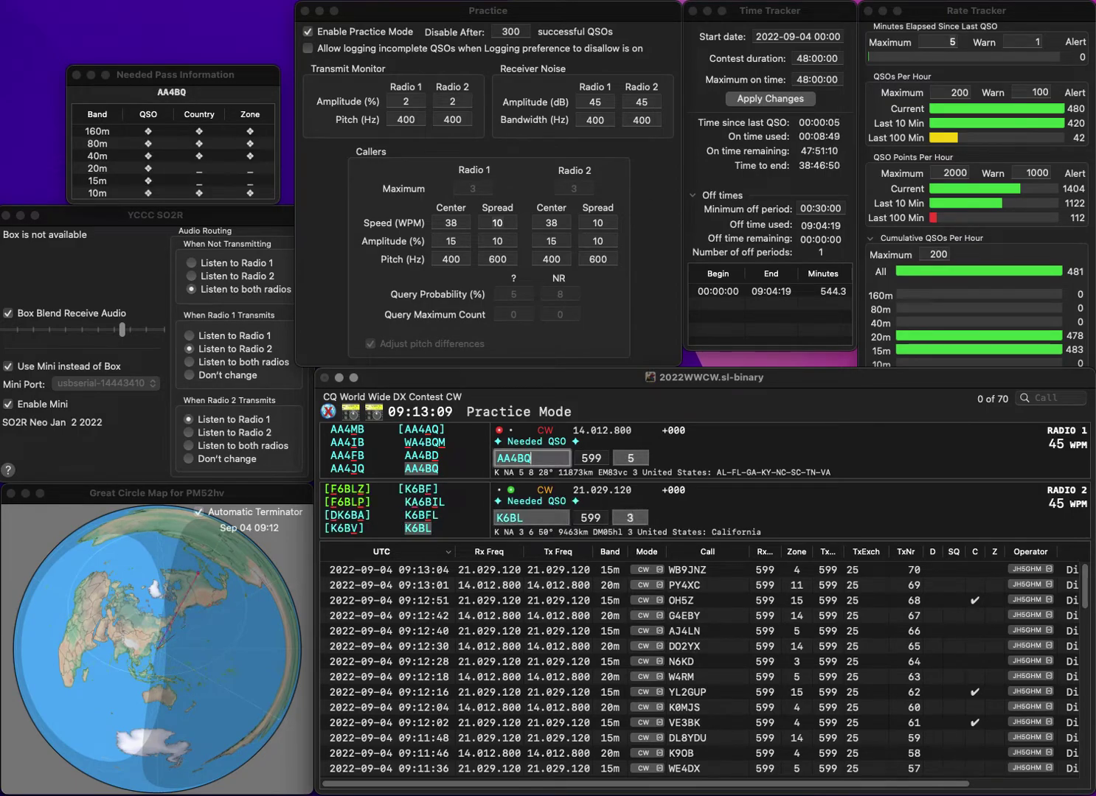
key("Return")
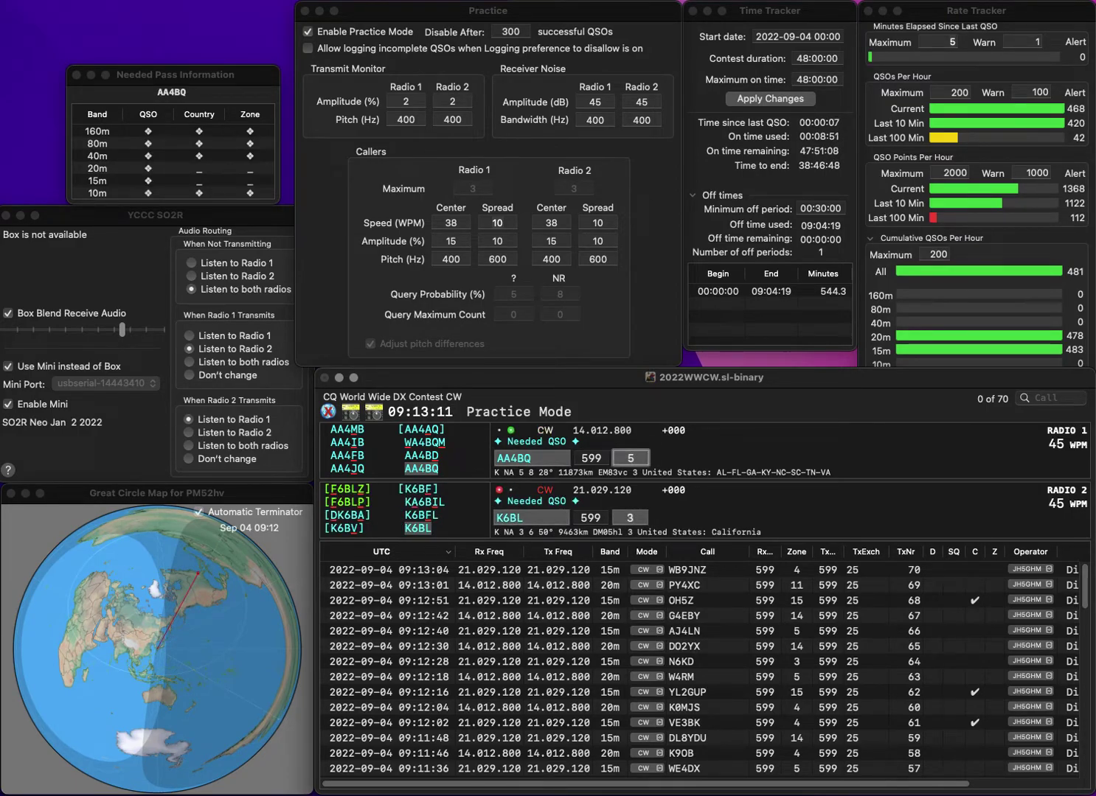
key("Return")
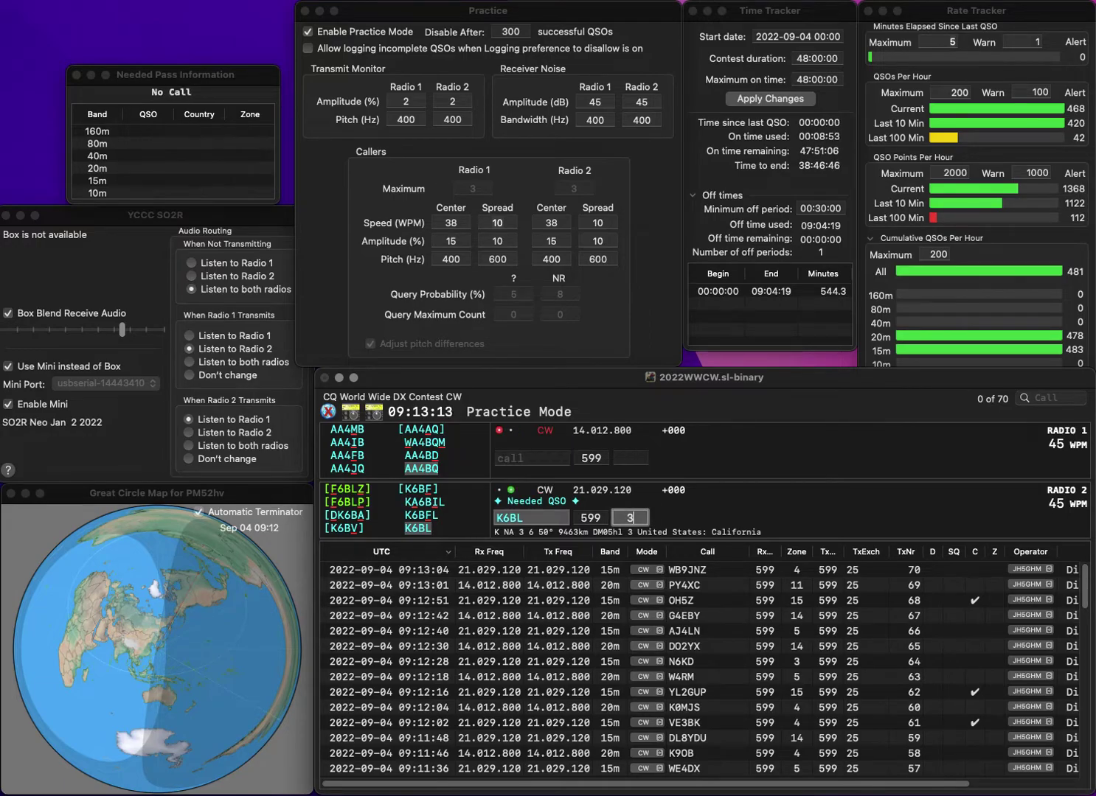
key("Return")
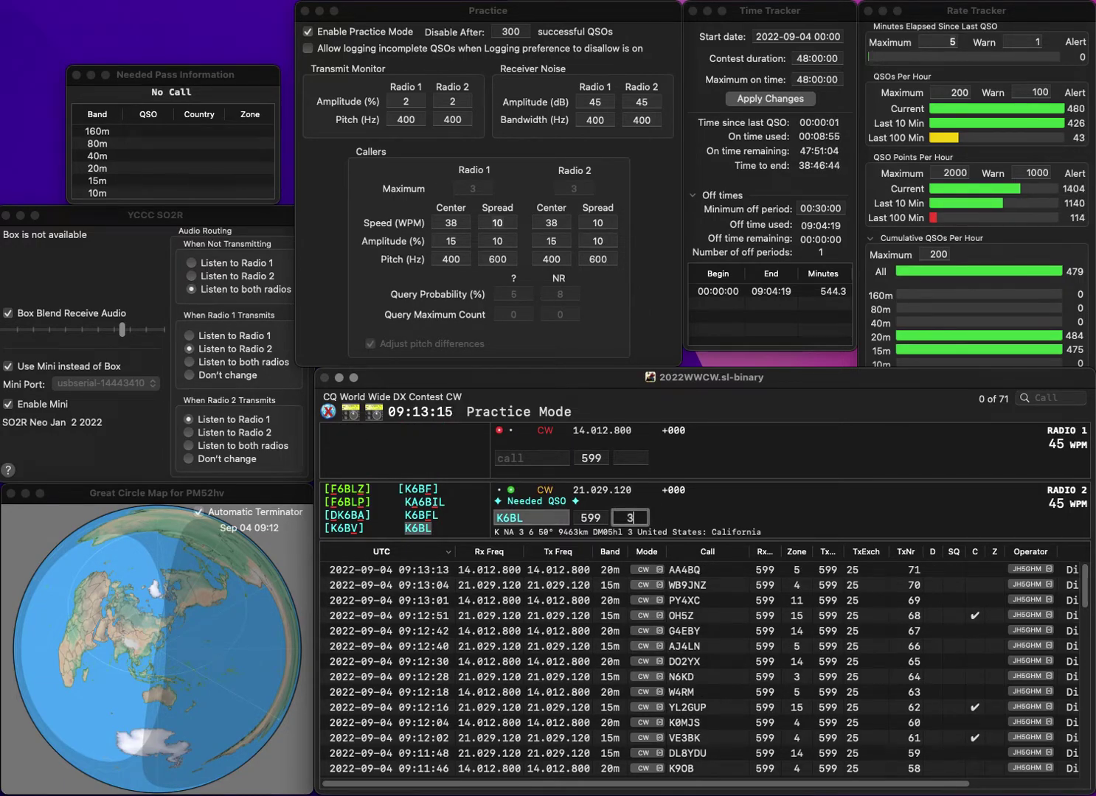
Query the partial call 9A on Radio 1 and enter the partial call K9 on Radio 2.
type("9A")
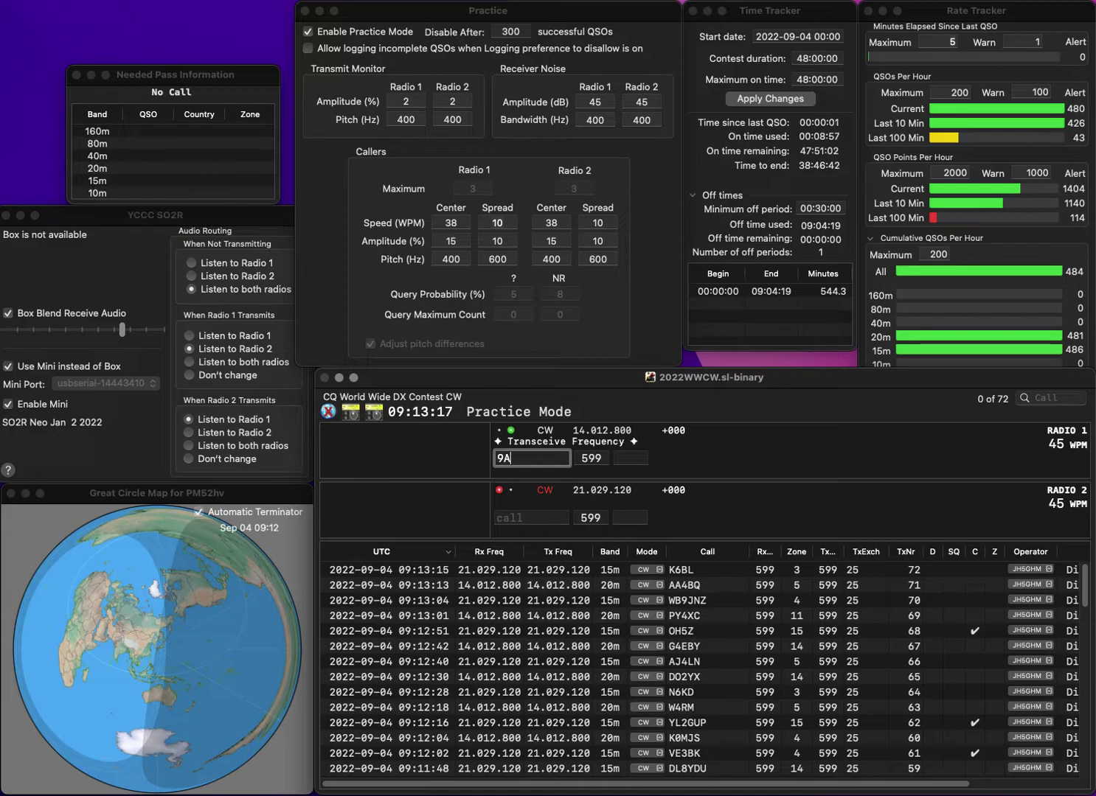
key("Return")
type("Y")
key("BackSpace")
type("K9")
key("Up")
Extend the Radio 1 call to 9A2BH and the Radio 2 call to K9LGU, answering both stations.
type("2BS")
key("BackSpace")
type("H")
key("Return")
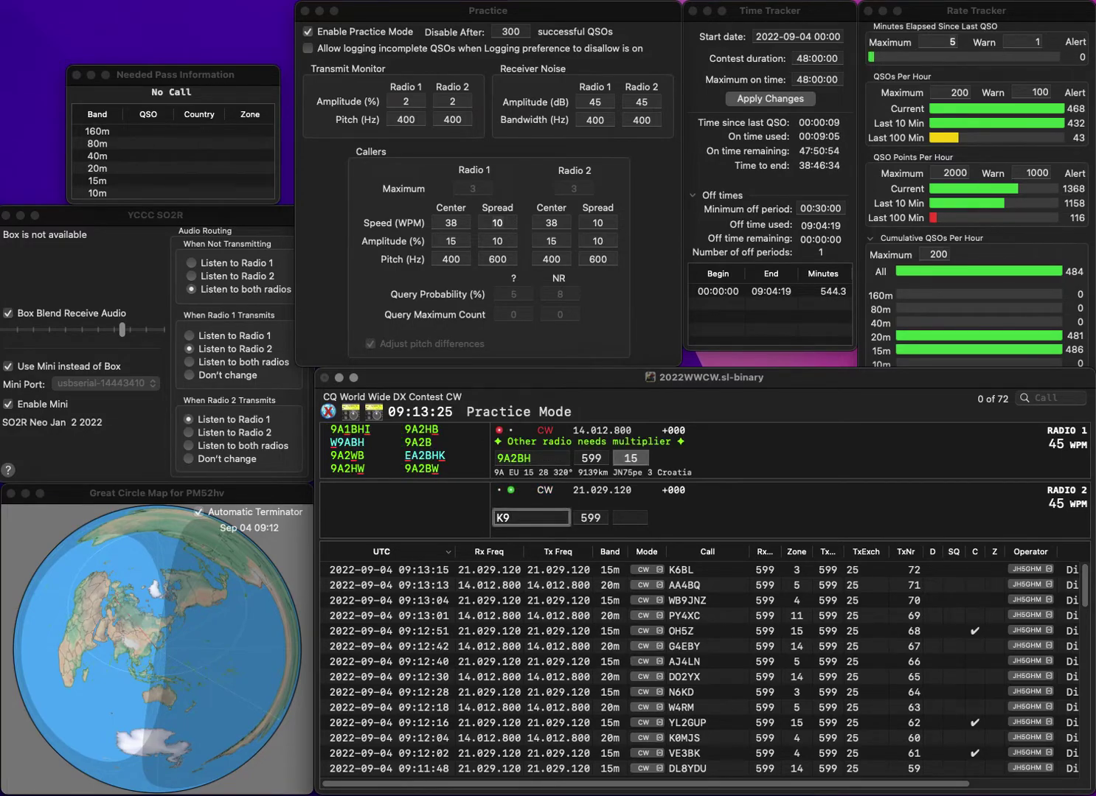
type("LGU")
key("Return")
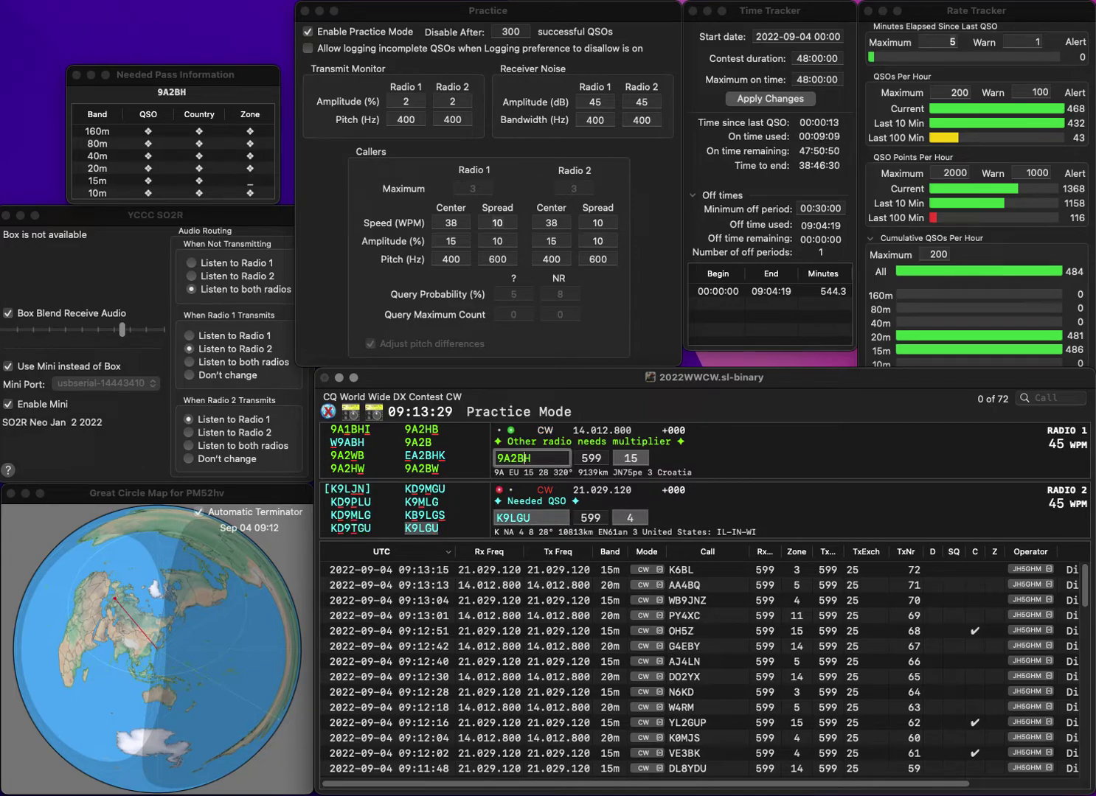
type("DS")
key("Delete")
key("Return")
key("Return")
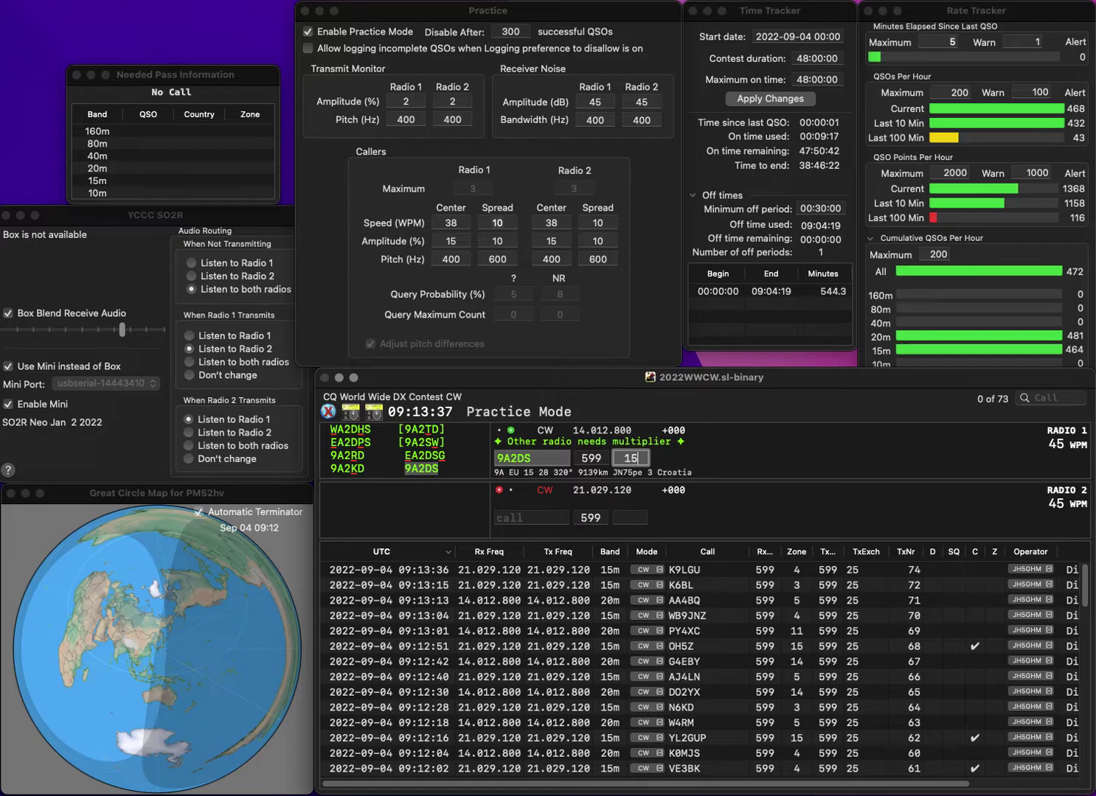
key("Return")
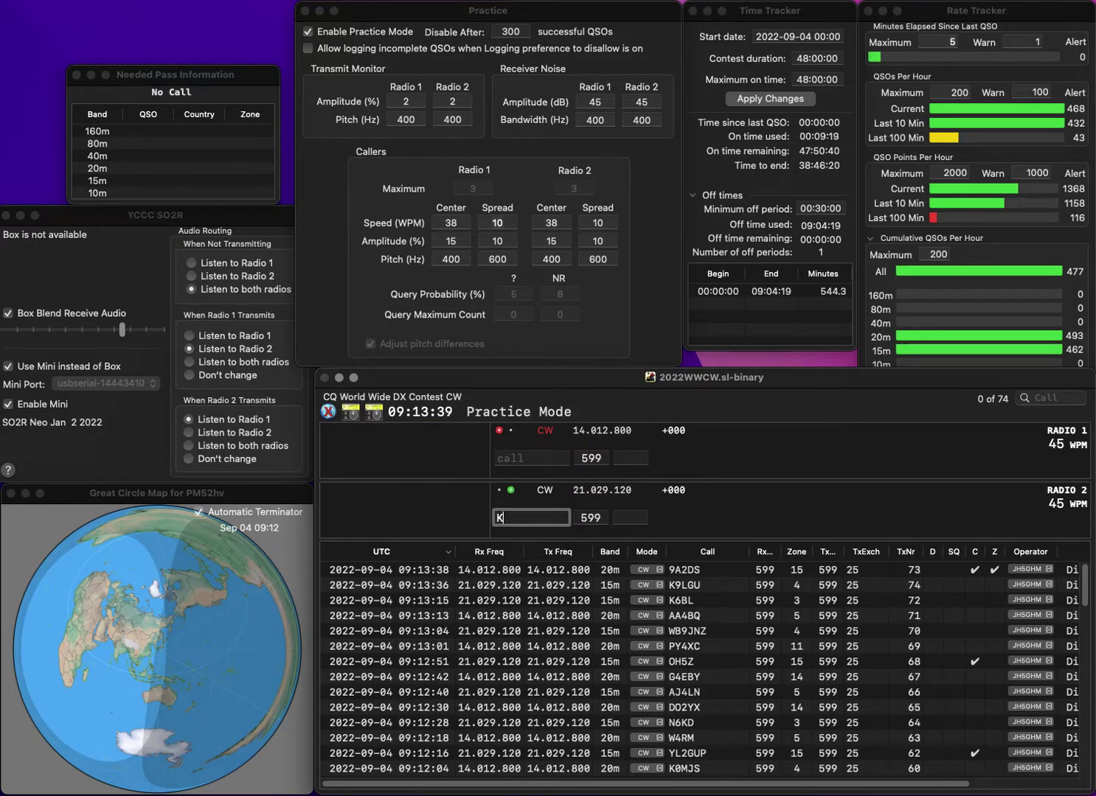
type("YC8AYJ")
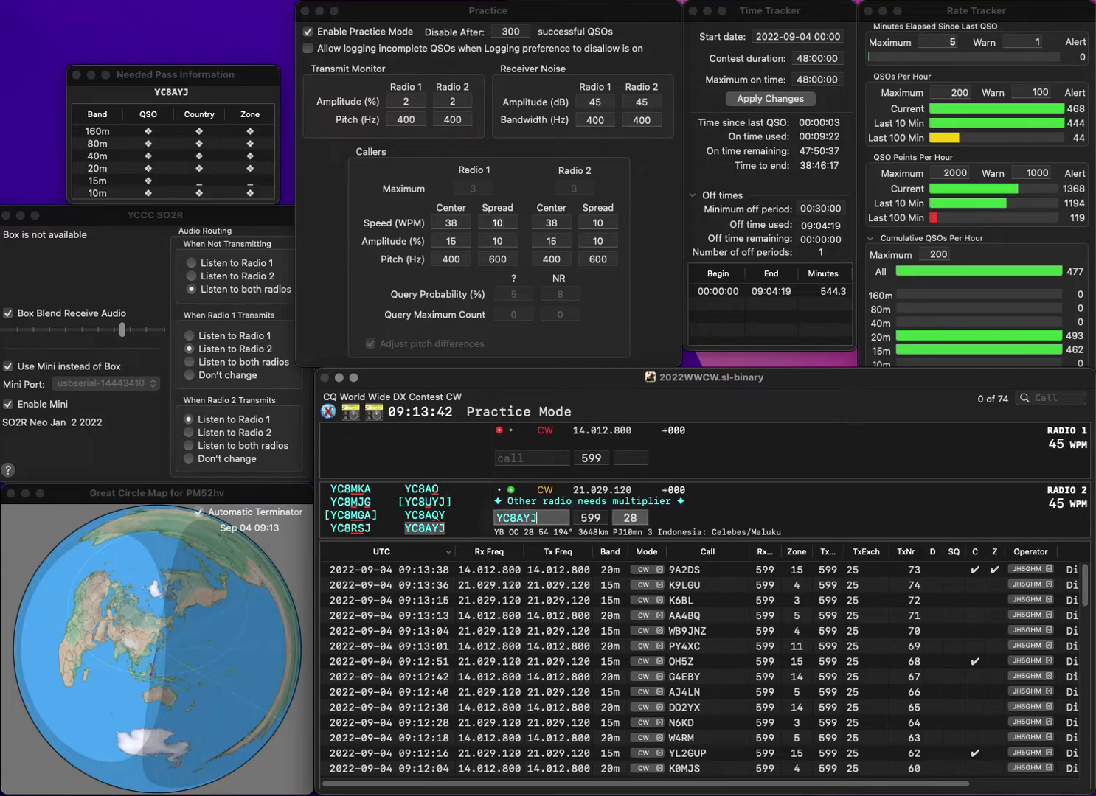
key("Return")
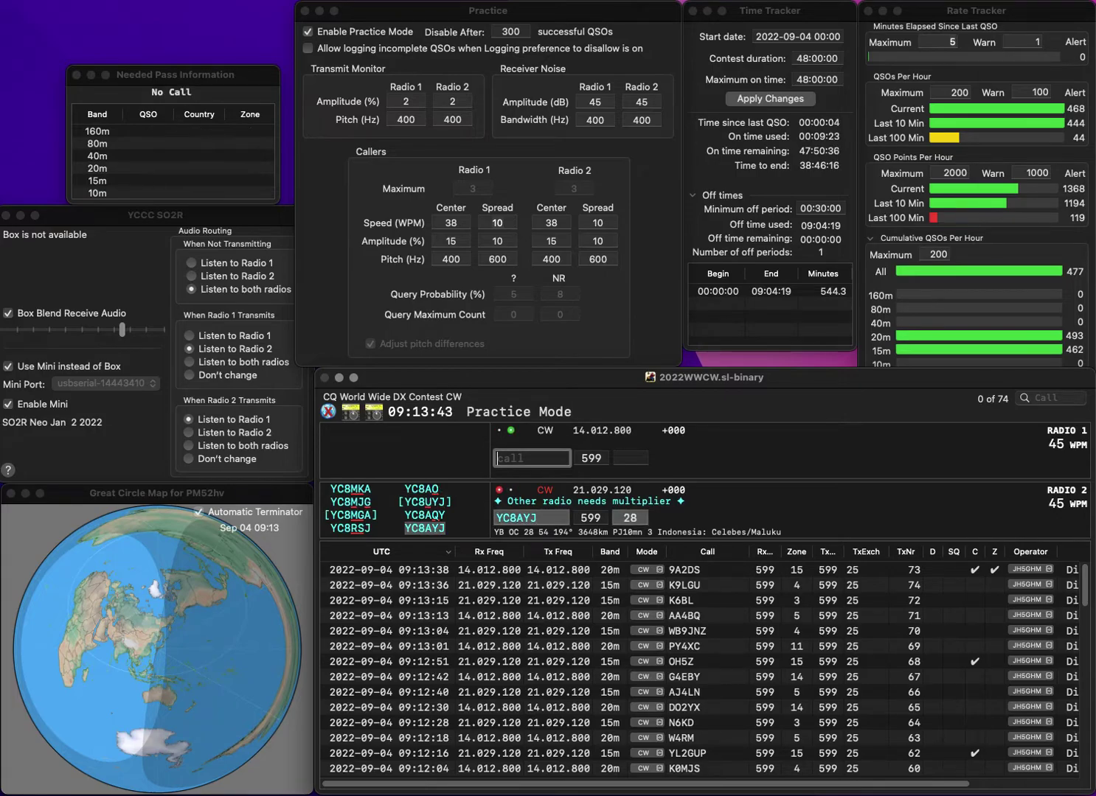
type("OH5BE")
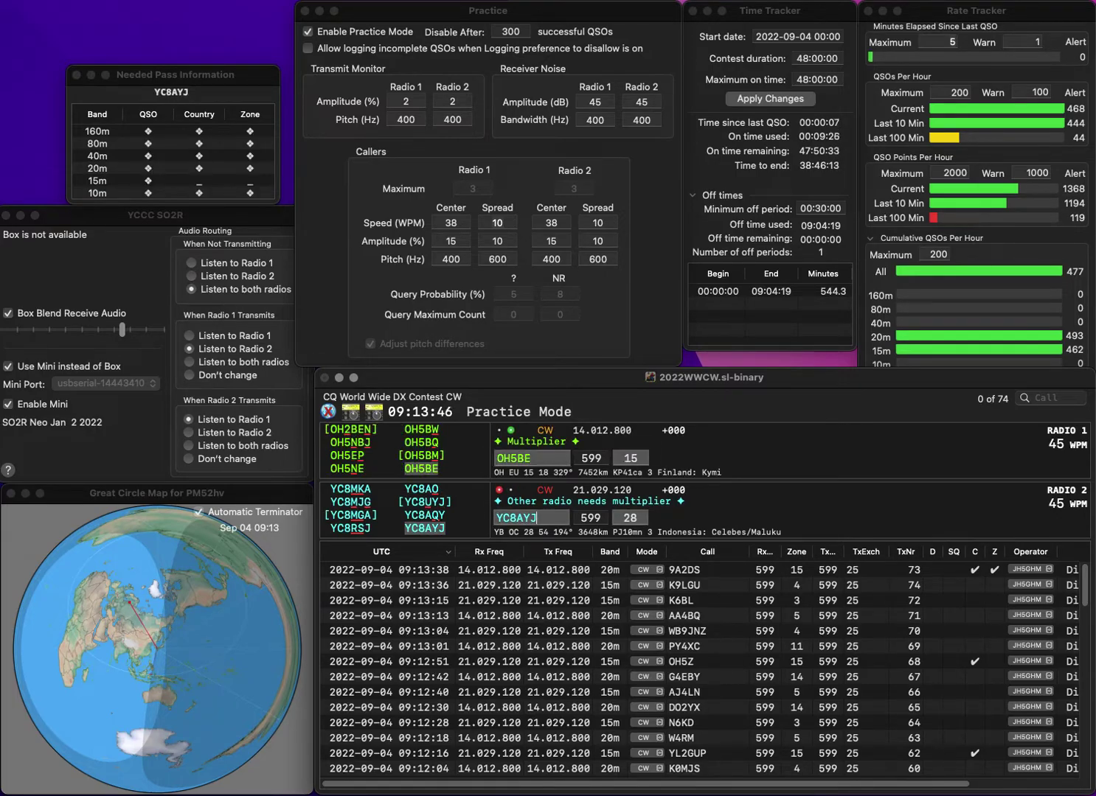
key("Return")
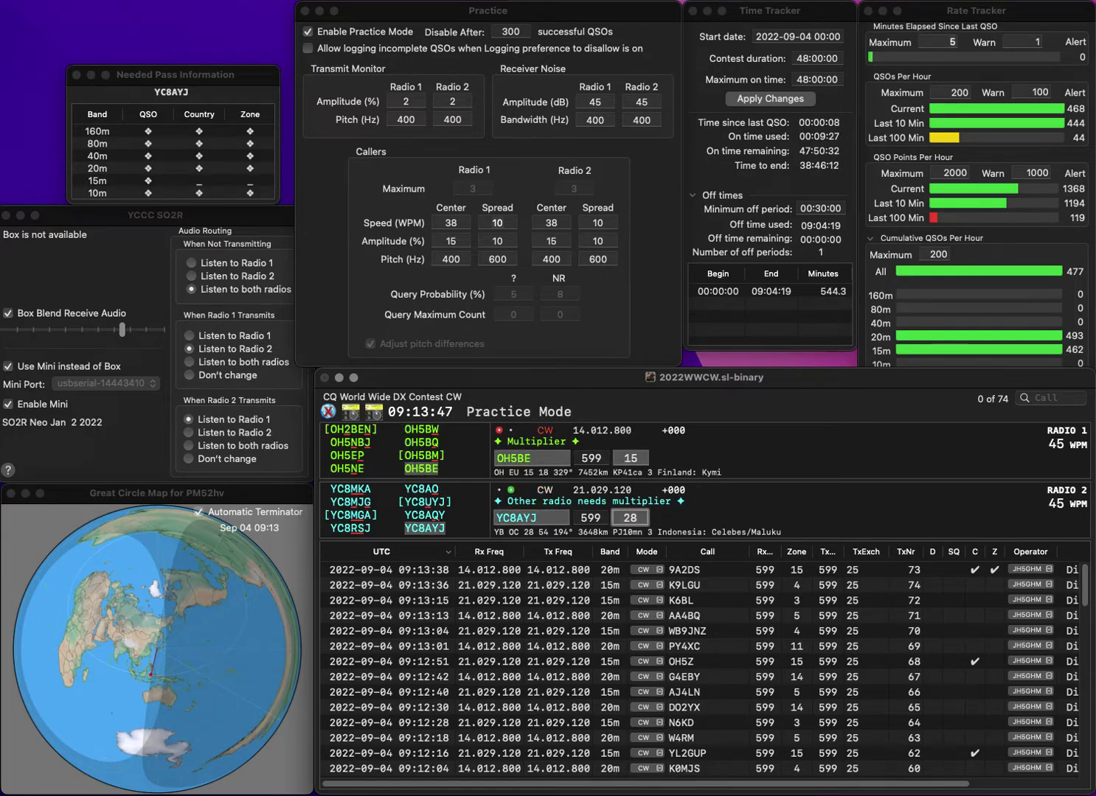
key("Return")
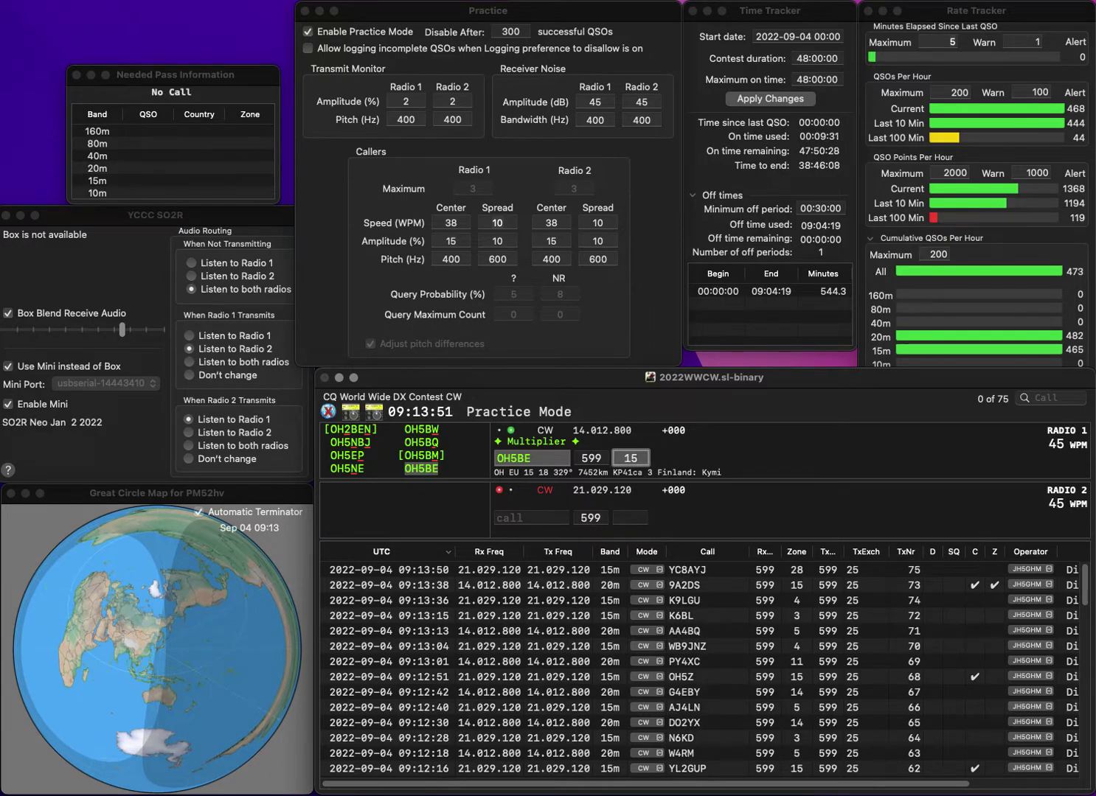
key("Return")
type("KP4JRS")
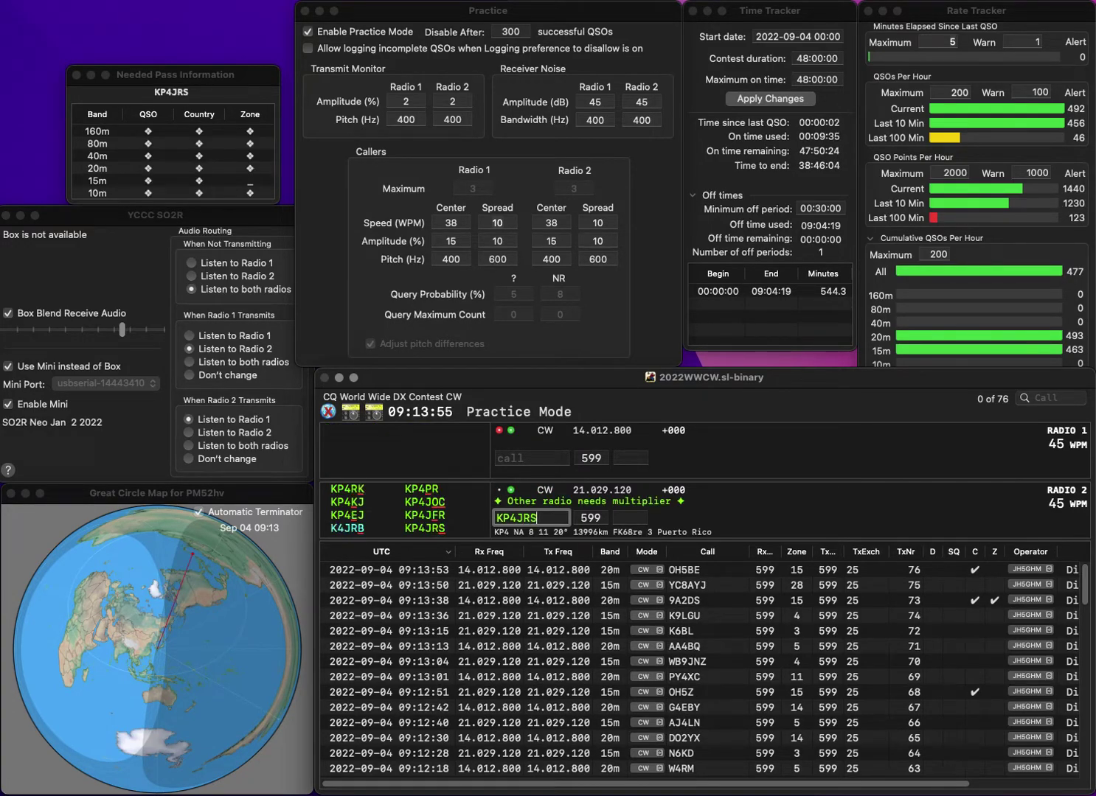
key("Return")
type("EI5")
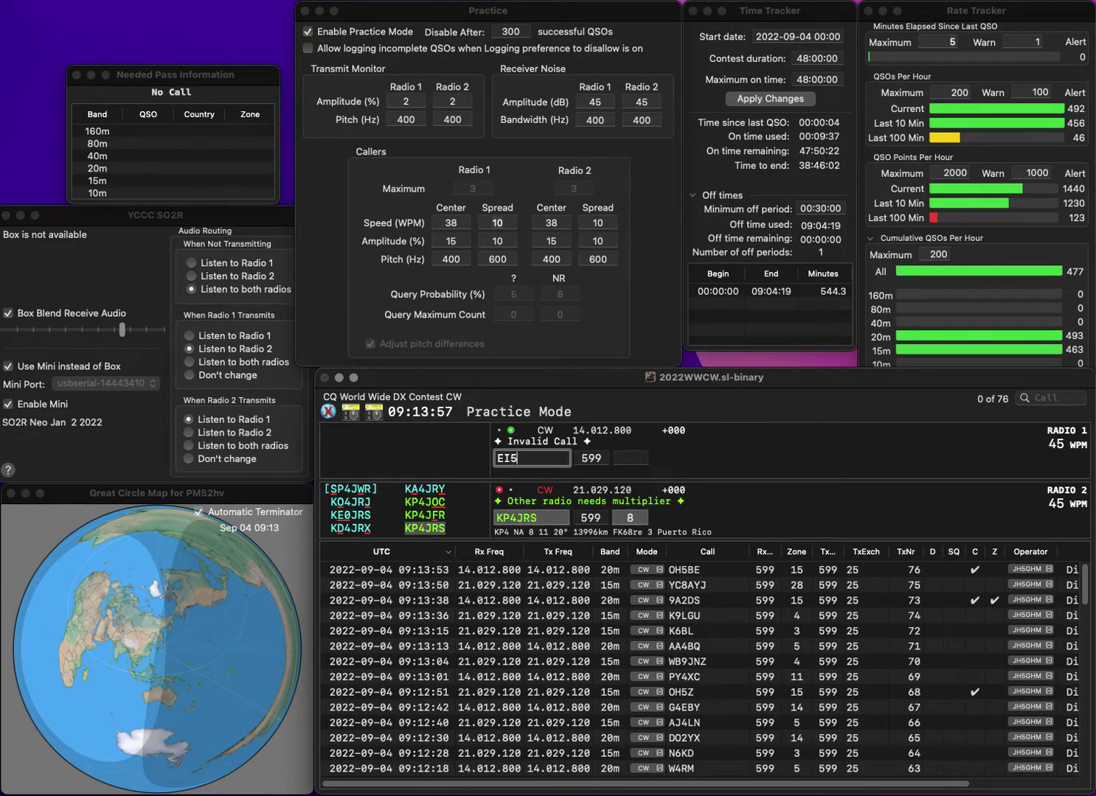
type("GSB")
key("Return")
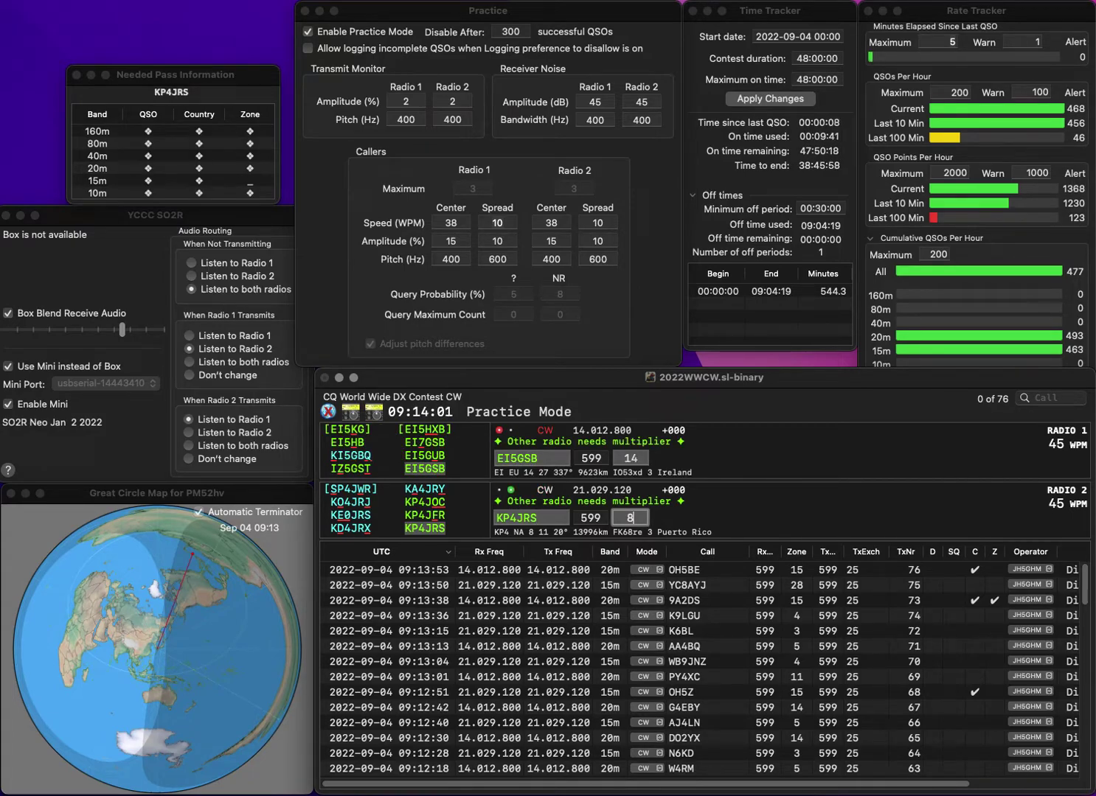
key("Return")
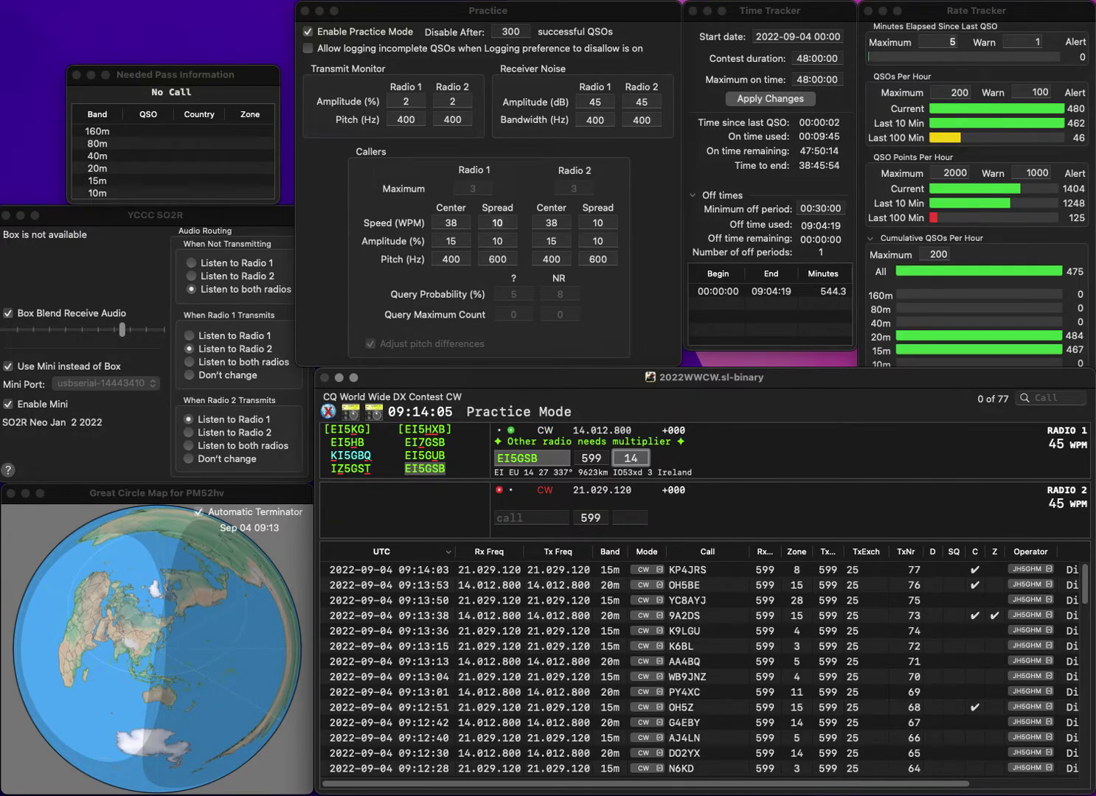
key("Return")
type("SF7WT")
key("Return")
type("GM4NNC")
key("Return")
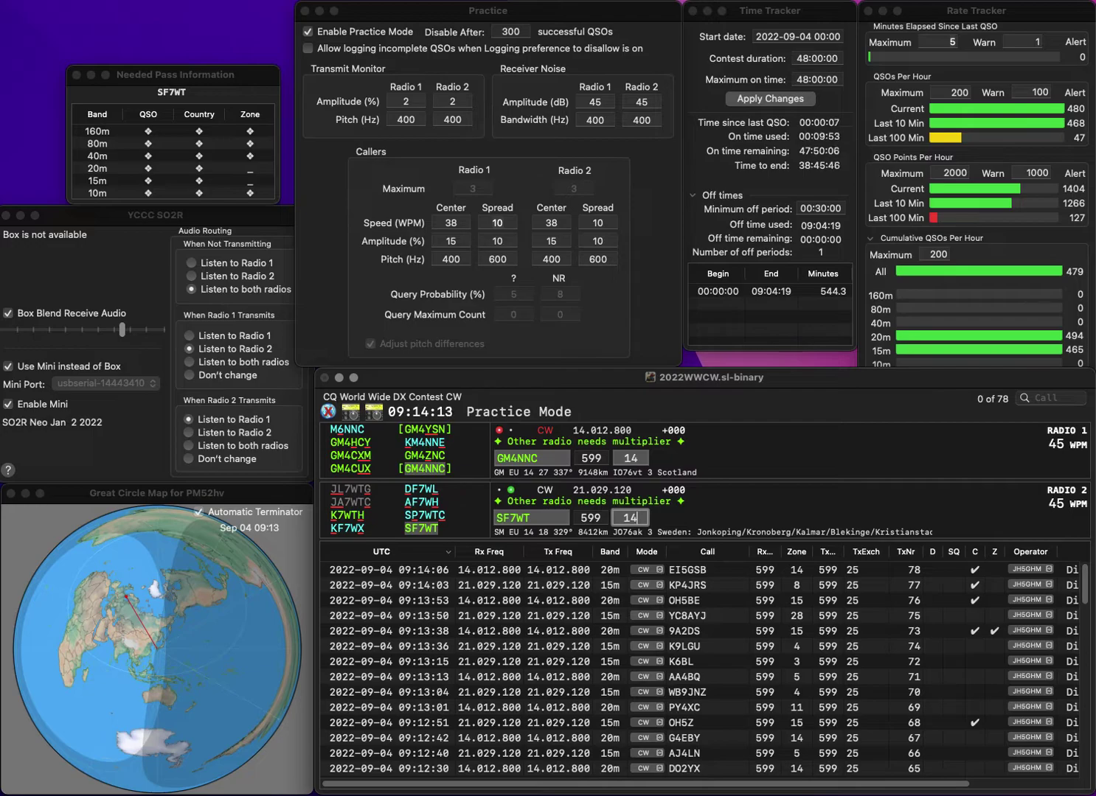
key("Return")
key("Return")
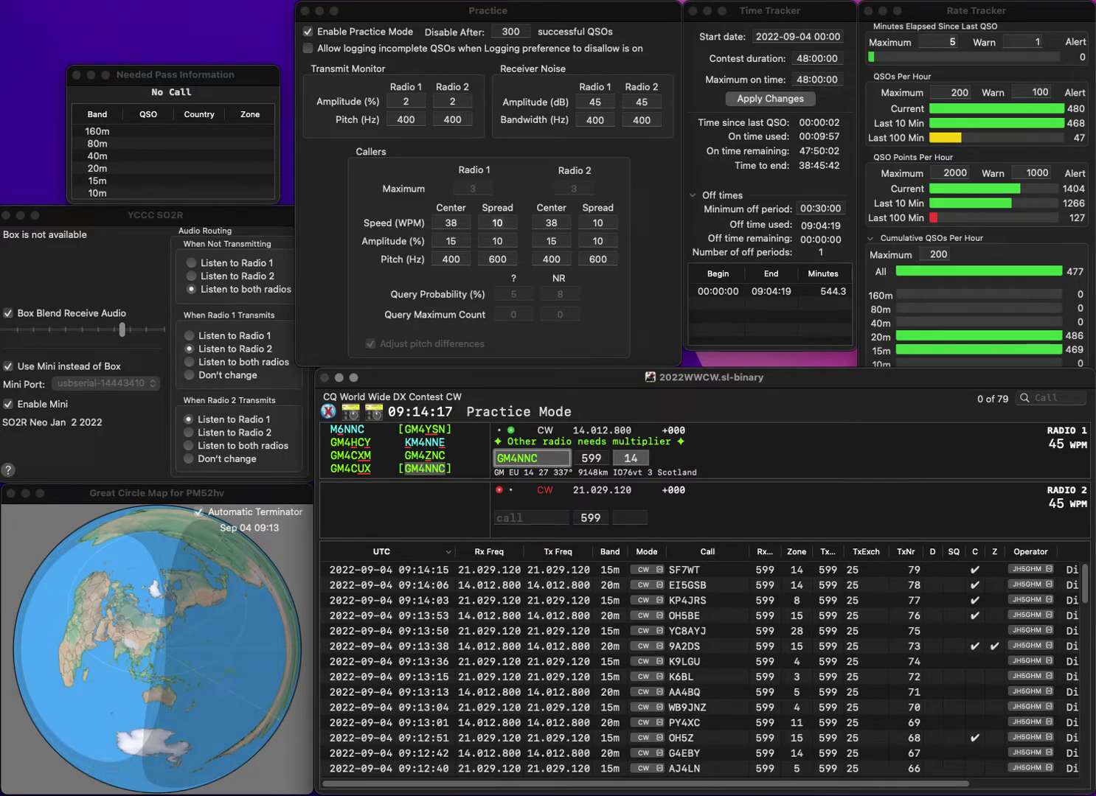
key("Return")
Query the partial calls I7 on Radio 2 and DH2 on Radio 1.
type("I7")
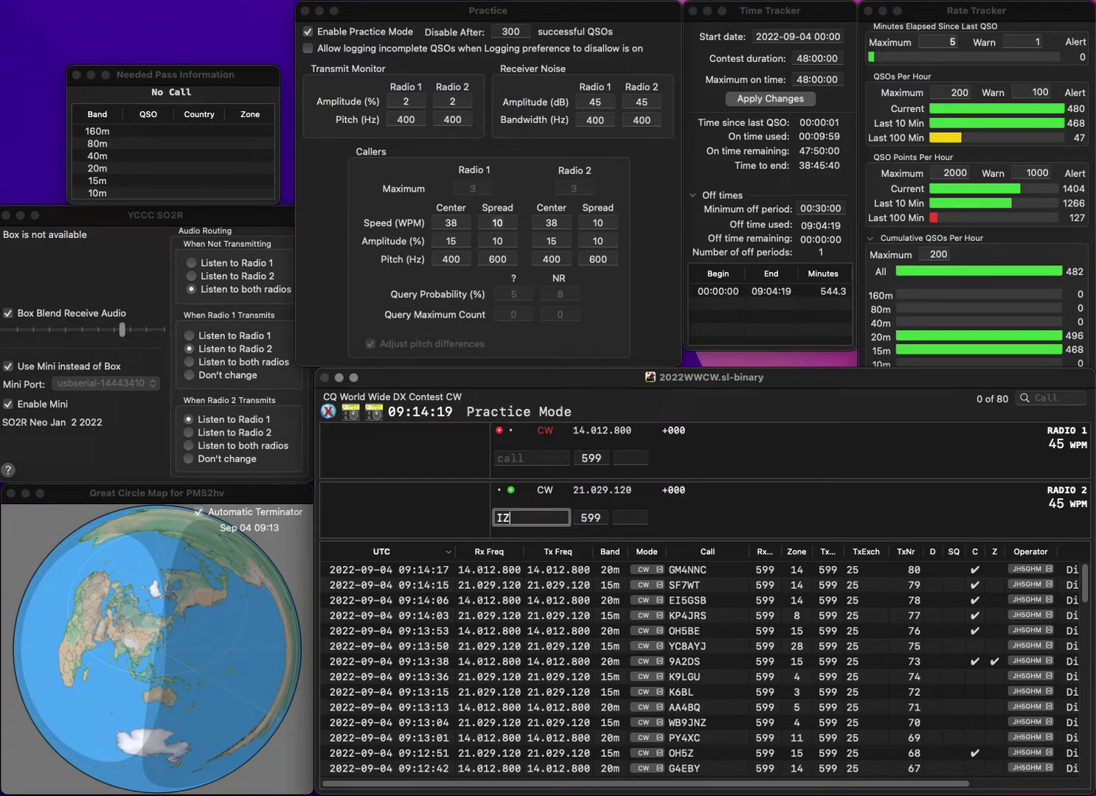
key("Return")
type("DH2")
key("Return")
Complete the Radio 2 call as II7WRTC and answer the station with zone 15.
type("WR")
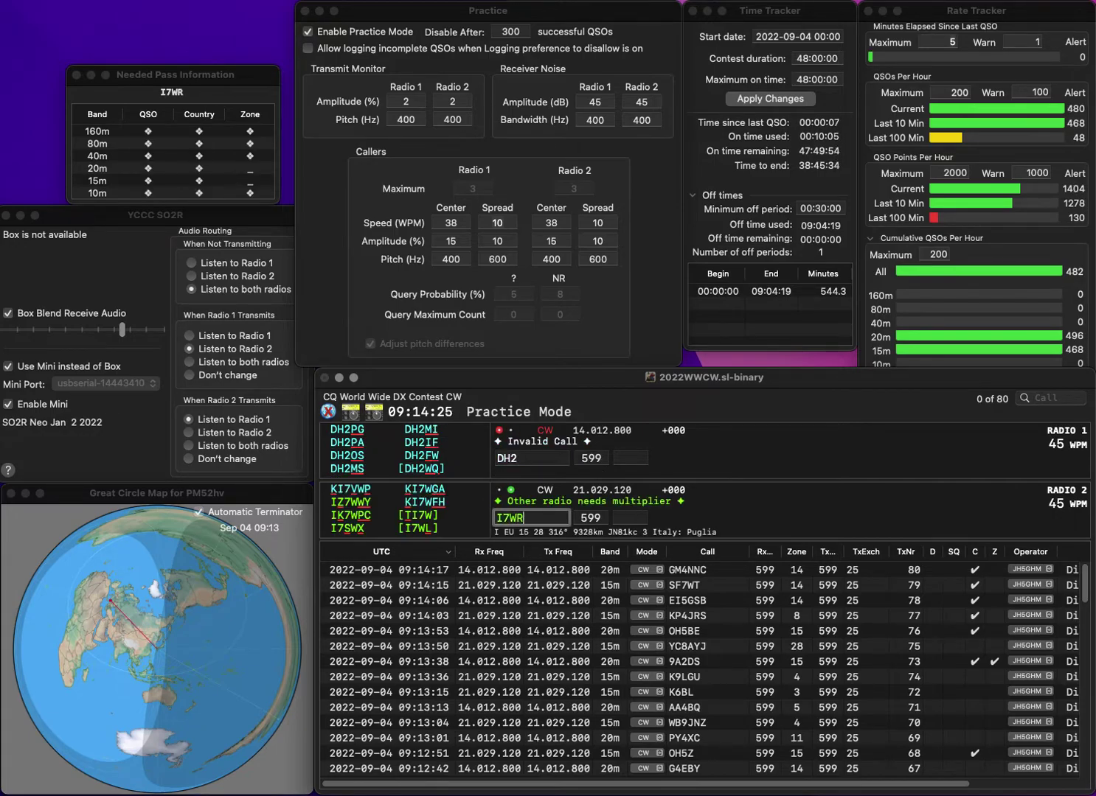
type("TC")
key("ctrl+a")
key("Right")
key("Right")
key("BackSpace")
type("I7")
key("Return")
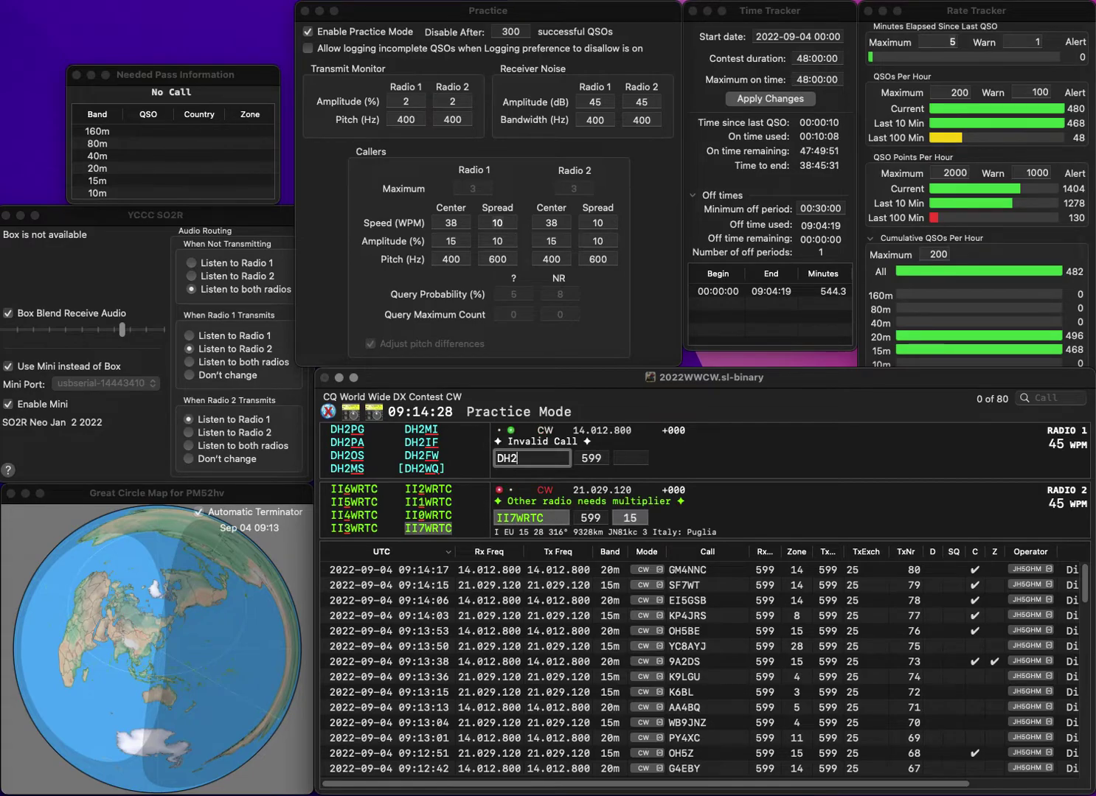
key("BackSpace")
type("3")
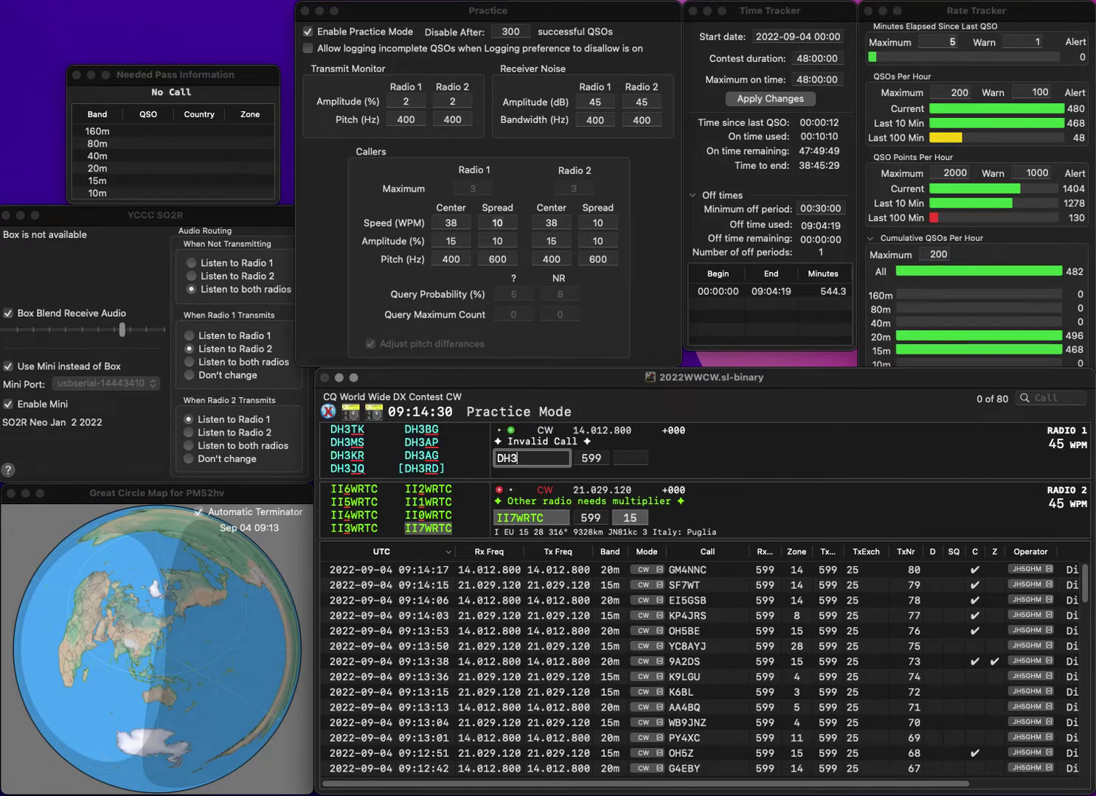
type("QCK")
key("Return")
Correct the Radio 2 call to II6WRTC, keeping zone 15.
key("space")
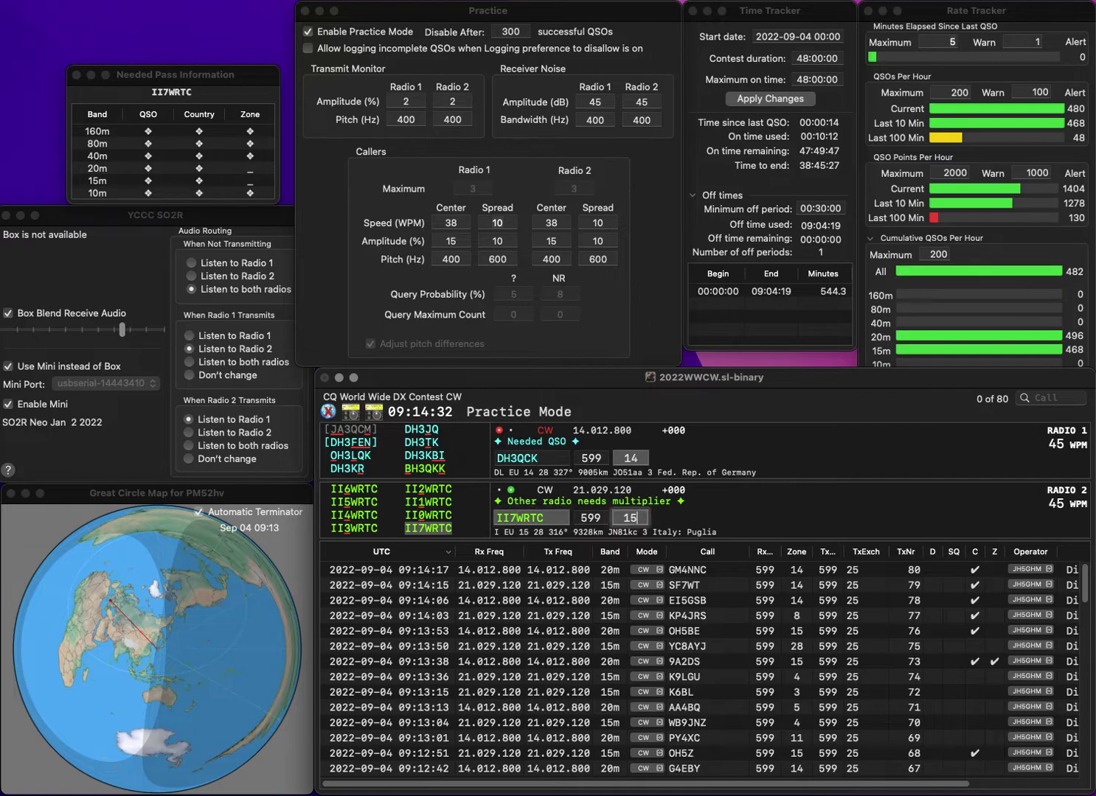
key("space")
key("BackSpace")
type("6")
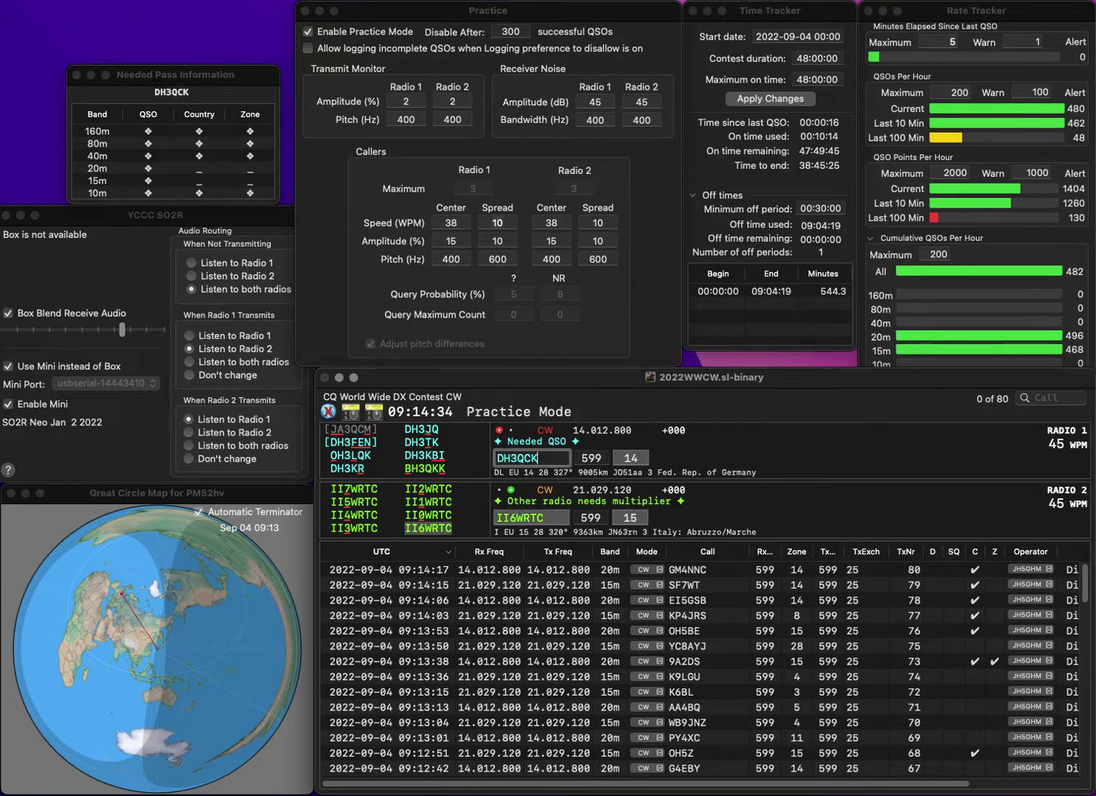
Correct the Radio 1 call to BH3QKK.
key("Home")
key("Delete")
type("B")
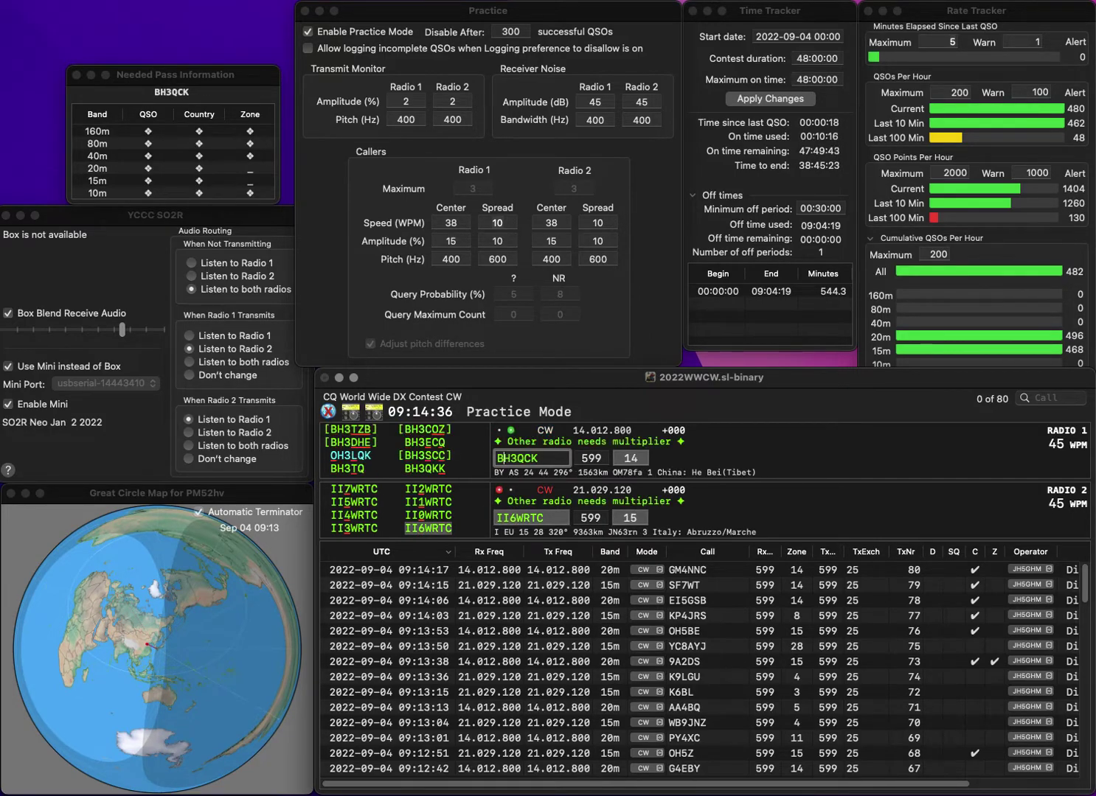
key("Right")
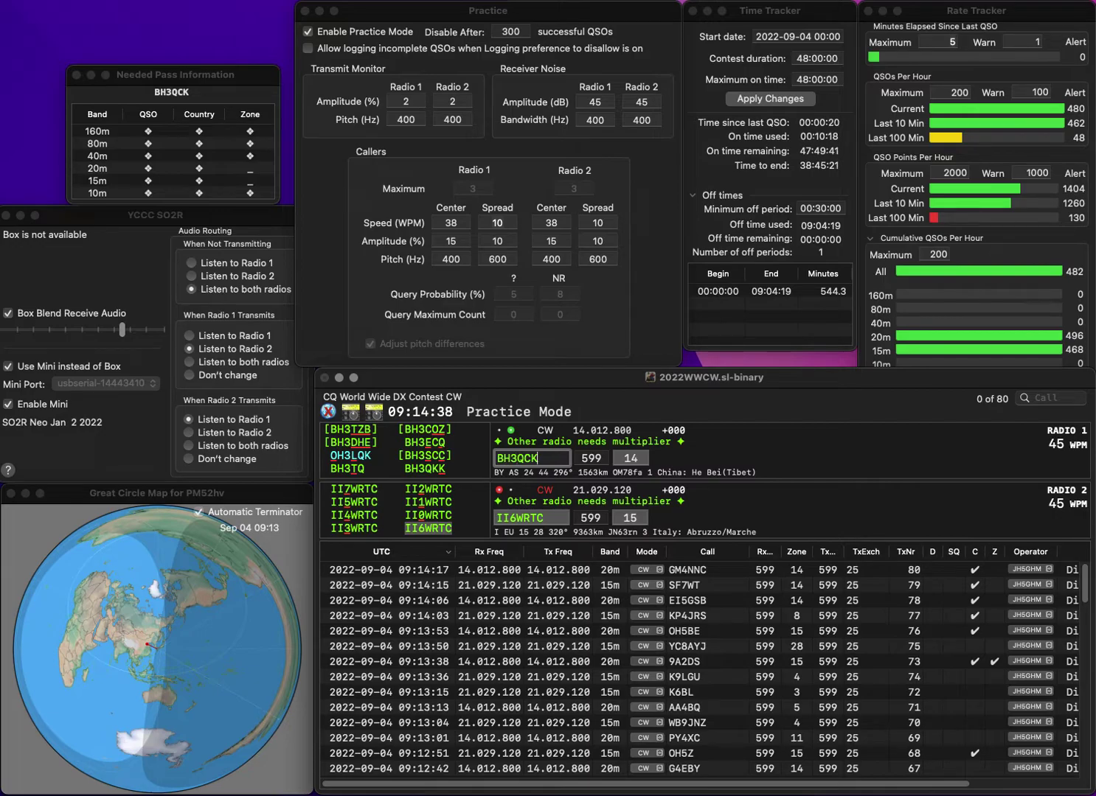
type("K")
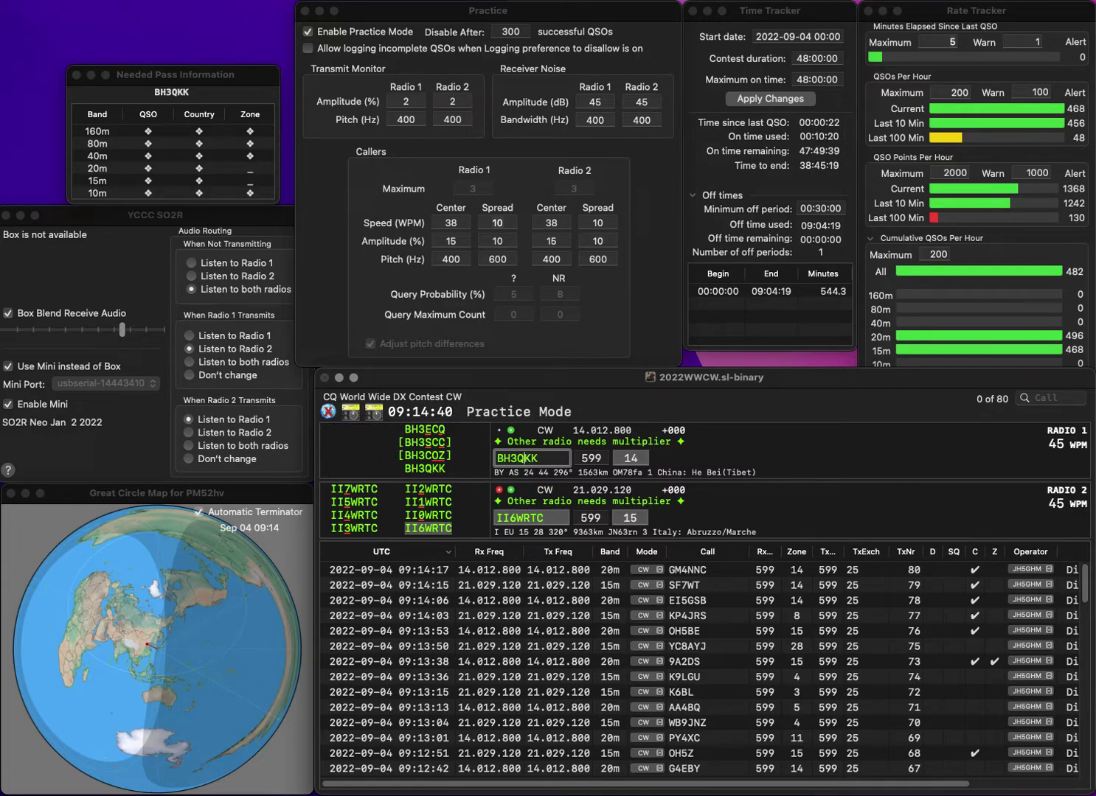
key("Return")
key("backslash")
key("space")
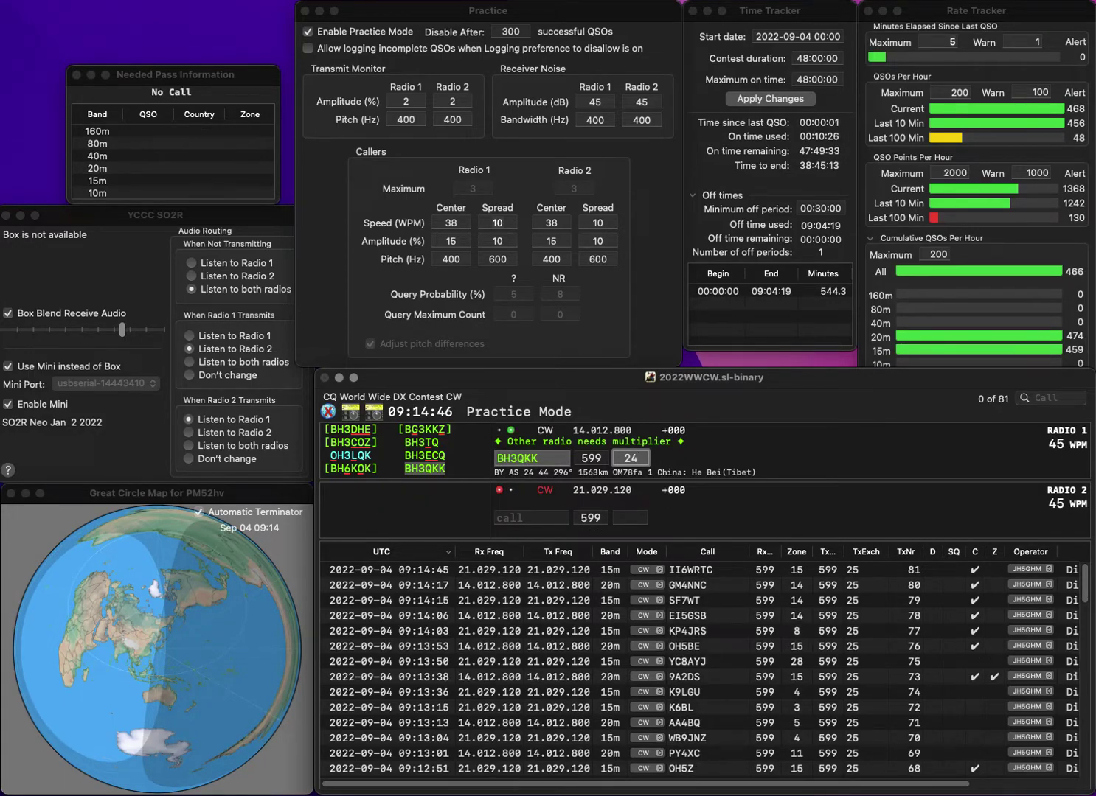
key("Return")
type("E7")
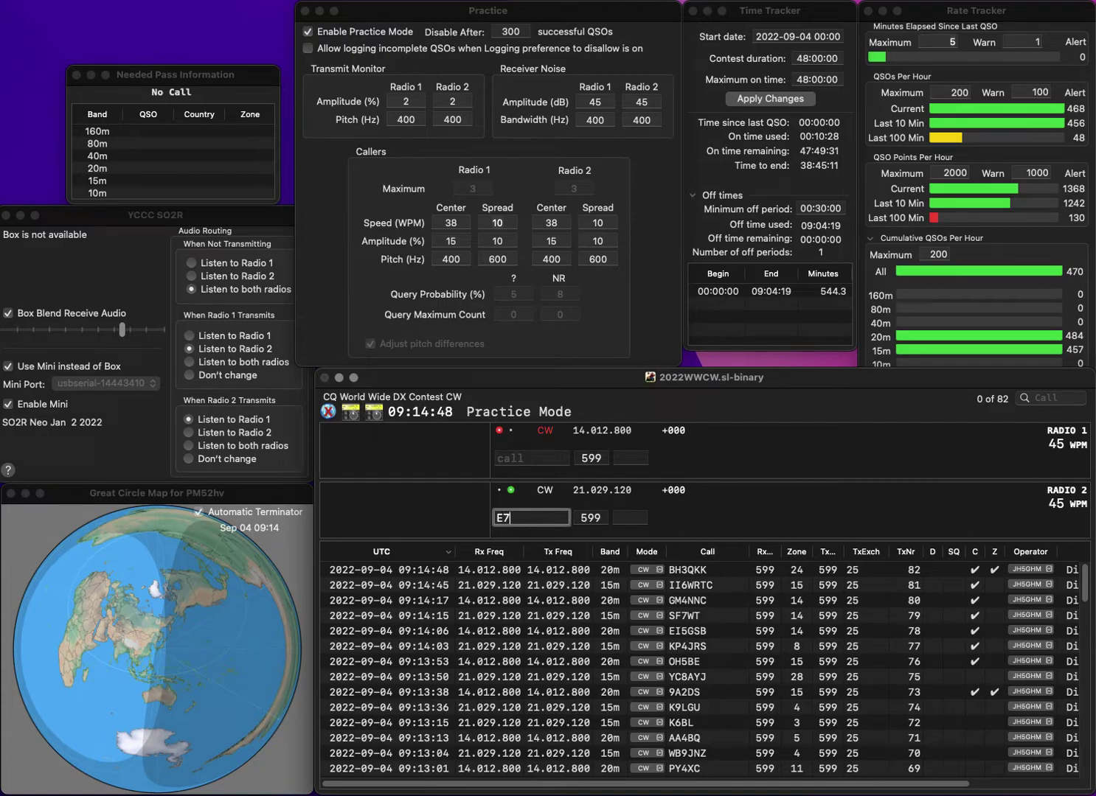
type("3SP")
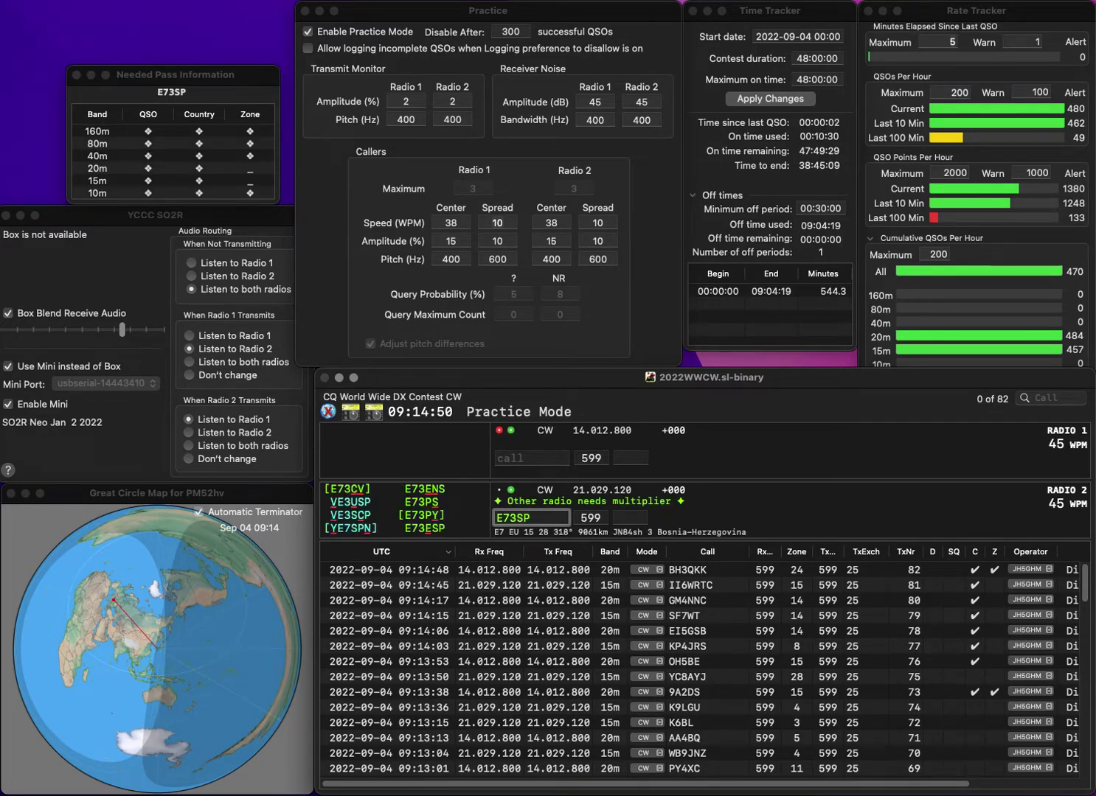
key("Left")
type("E")
key("Return")
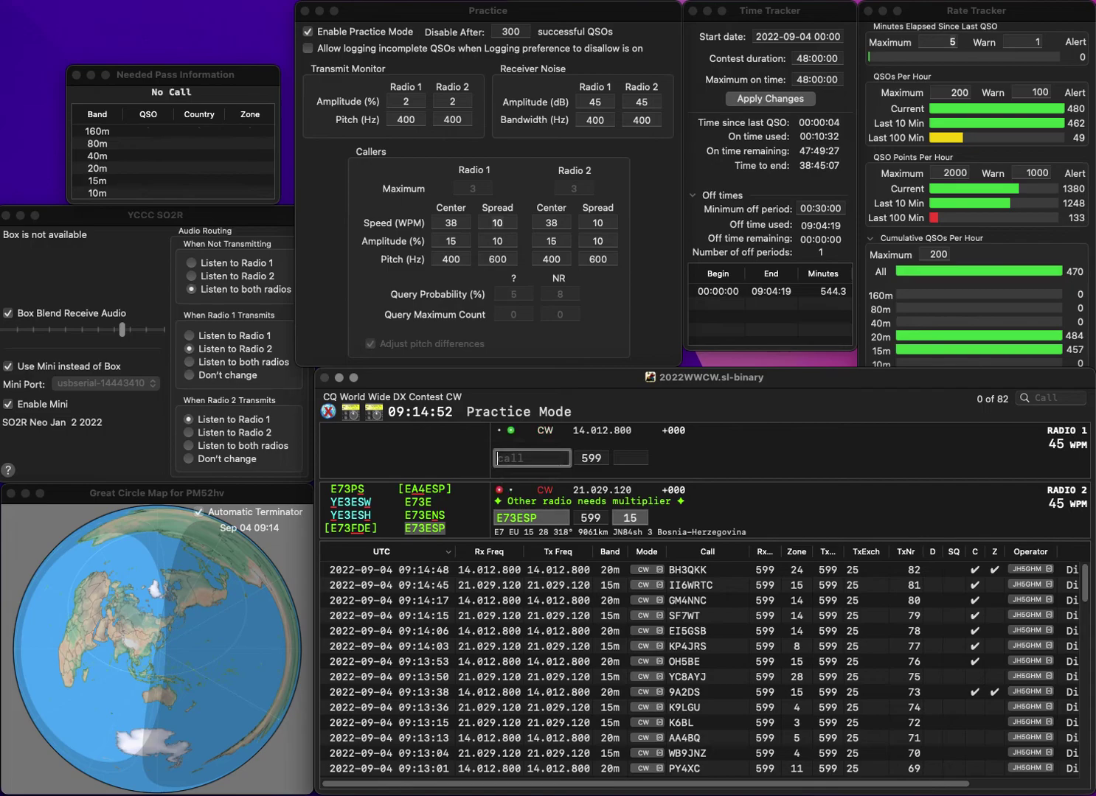
type("B3")
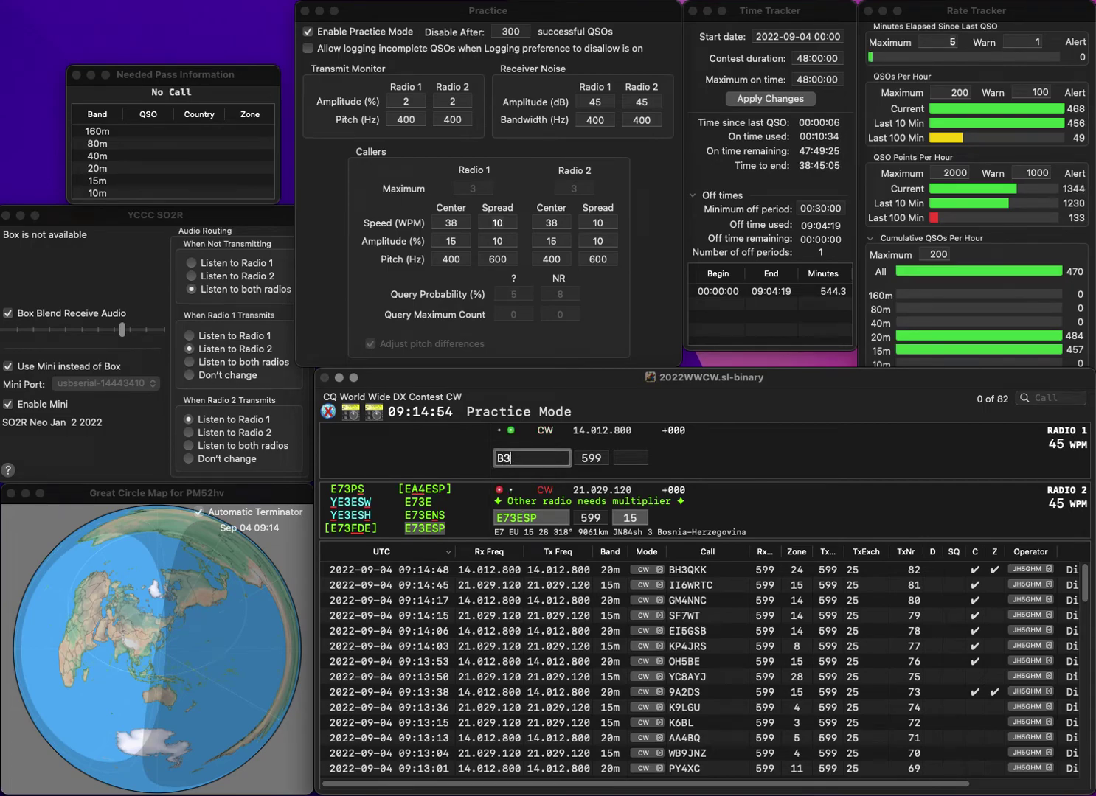
type("0D")
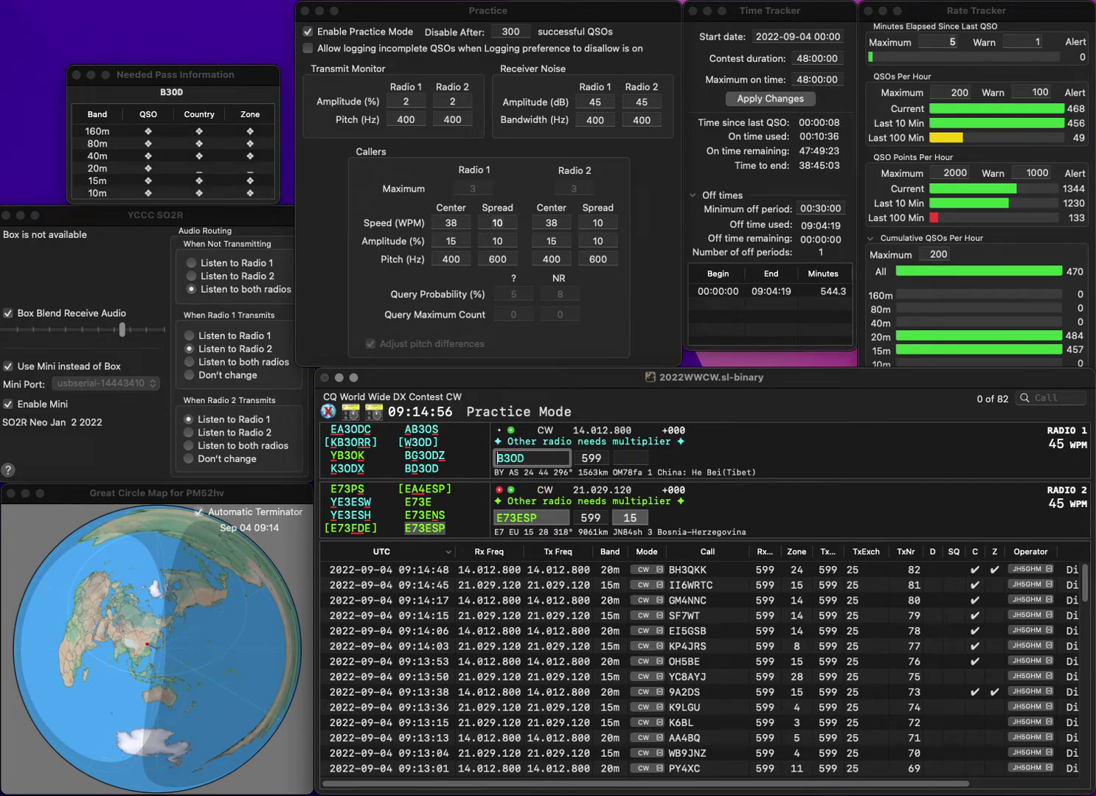
key("Return")
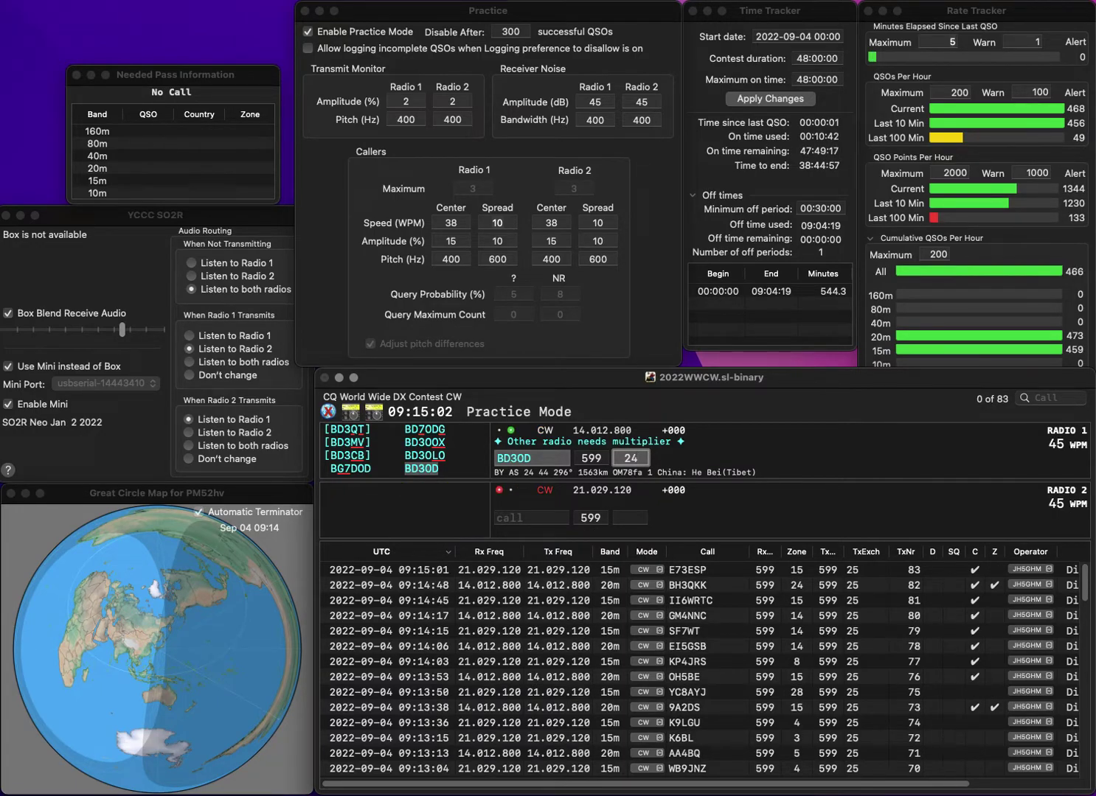
key("Return")
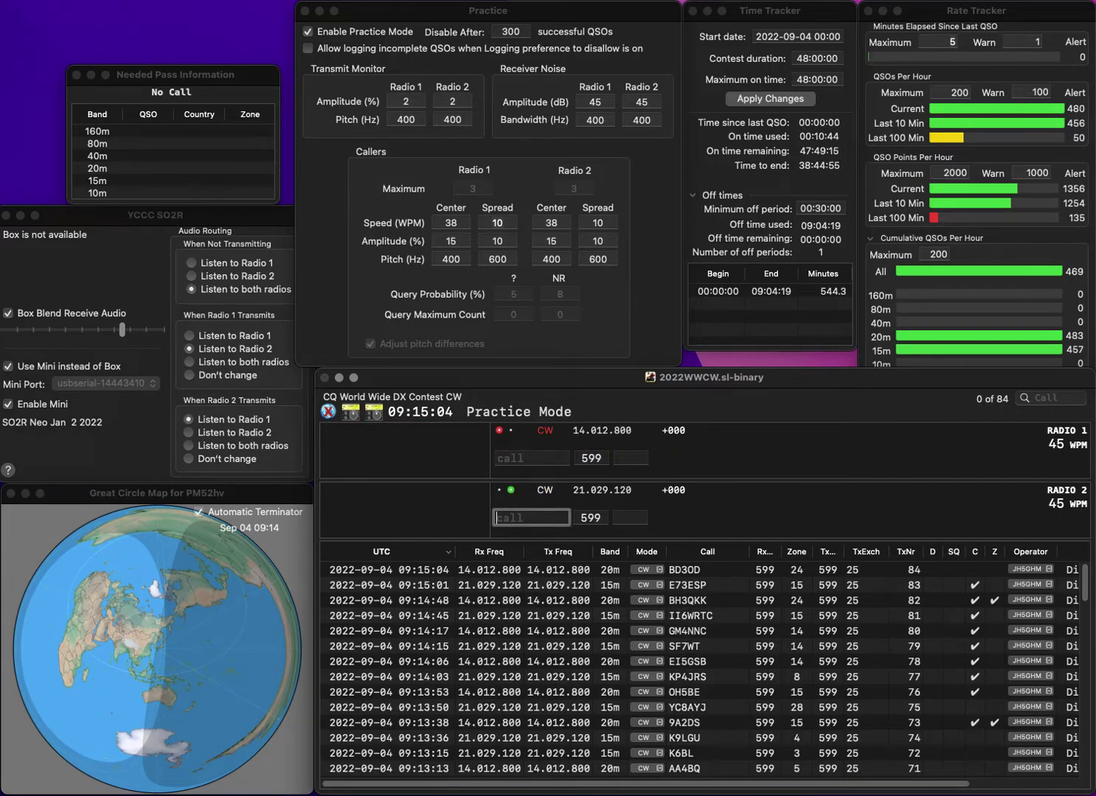
type("KEPE")
key("Return")
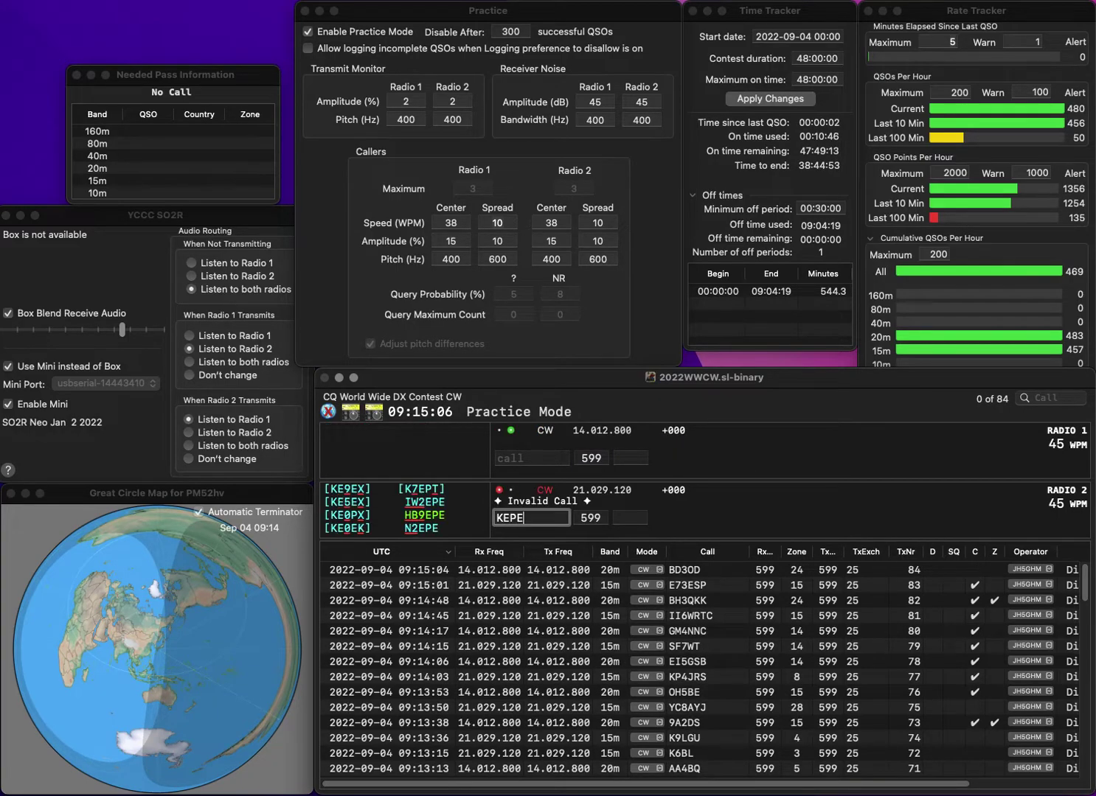
type("7YTT")
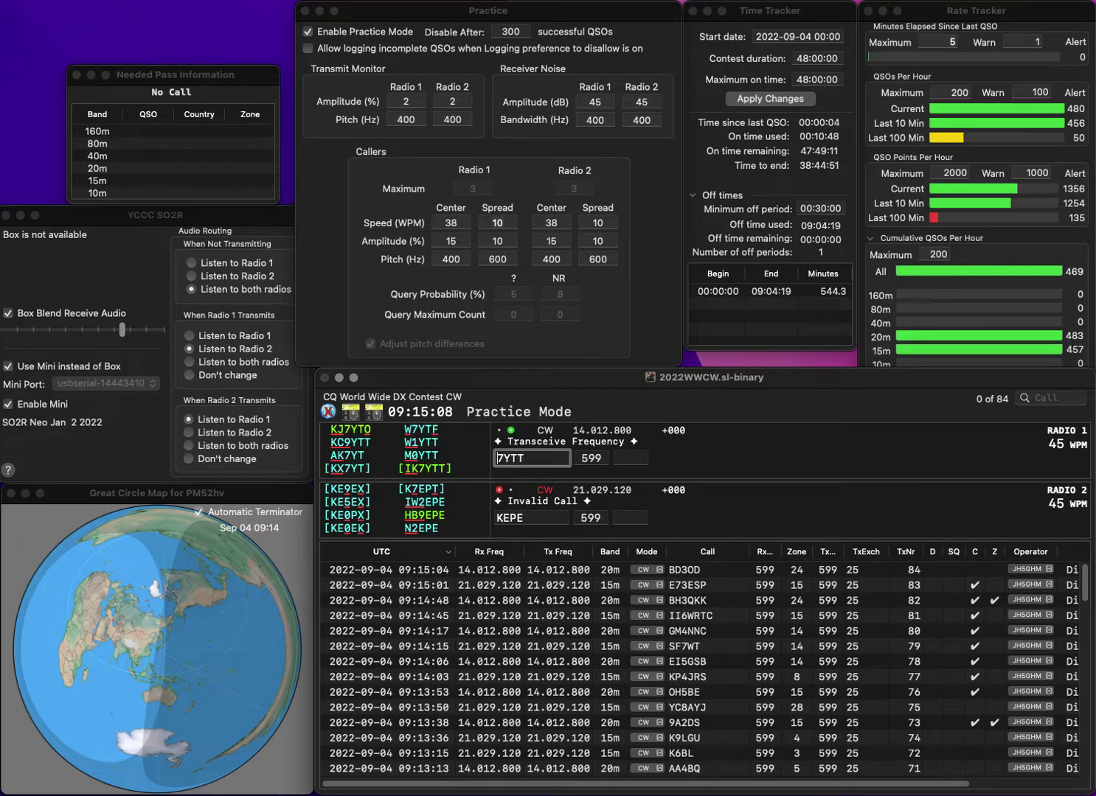
type("IK")
key("Return")
type("F4CPE")
key("Return")
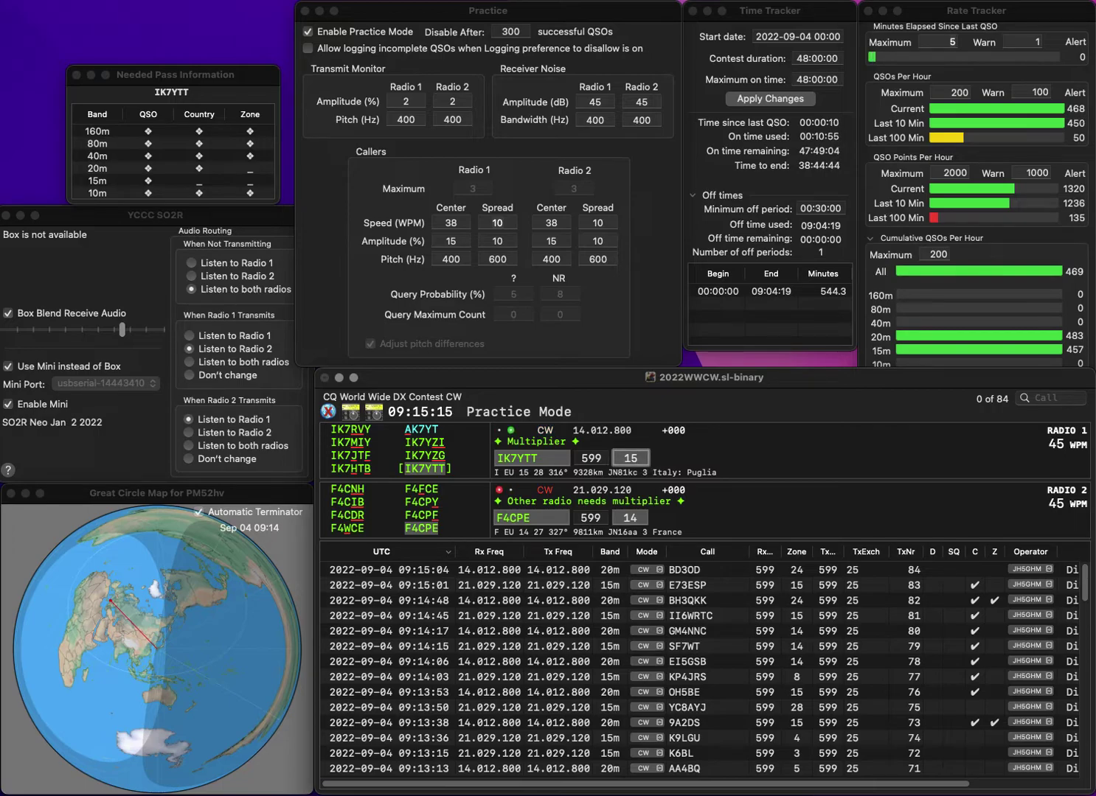
key("Return")
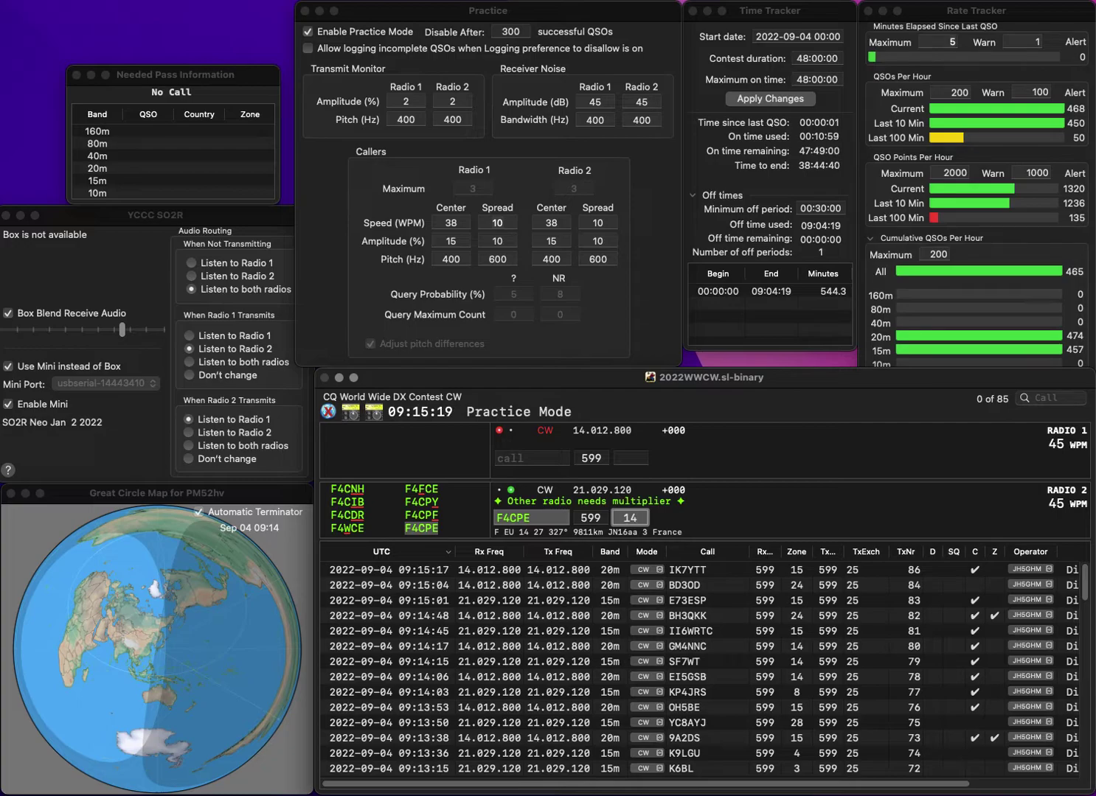
key("Return")
type("DL")
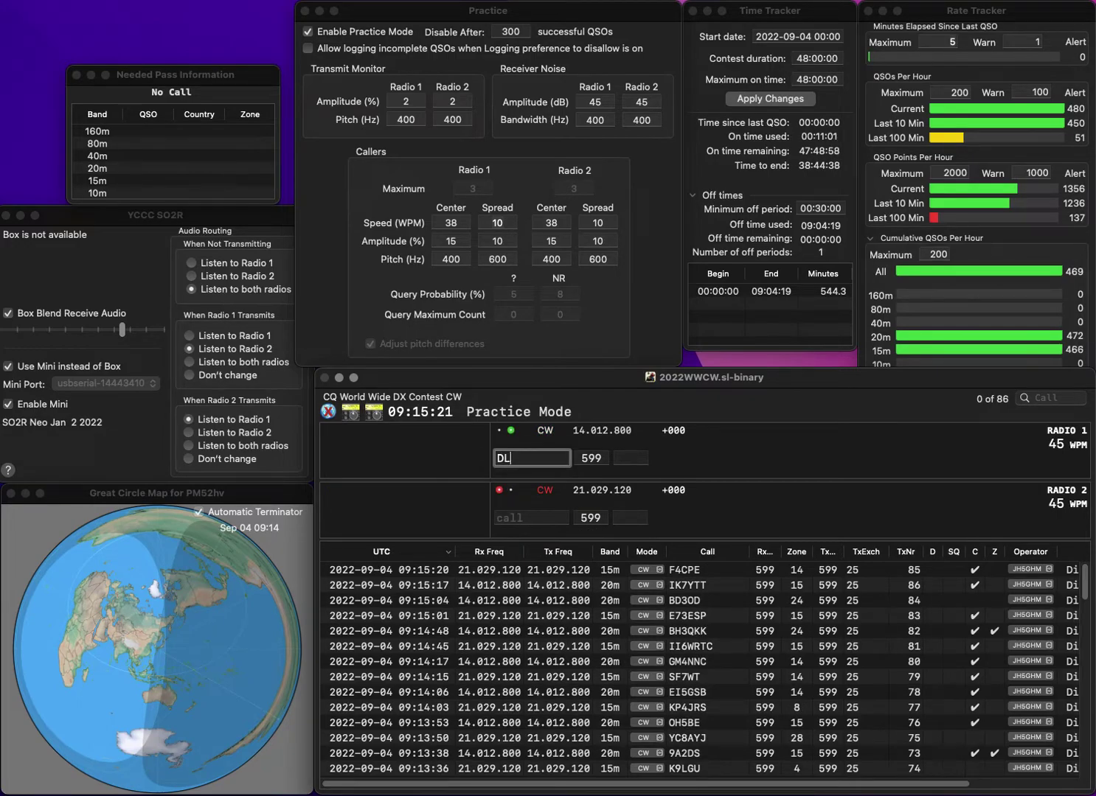
type("1JWA")
key("Return")
type("WG4FOC")
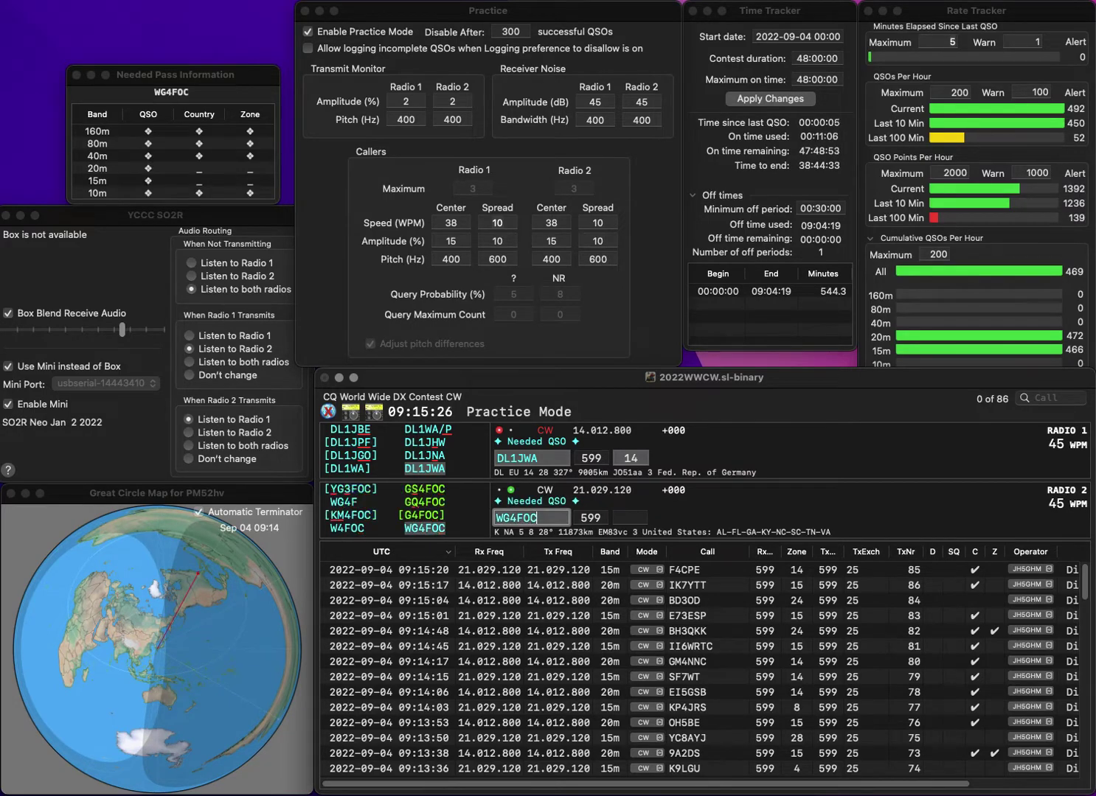
key("space")
key("Return")
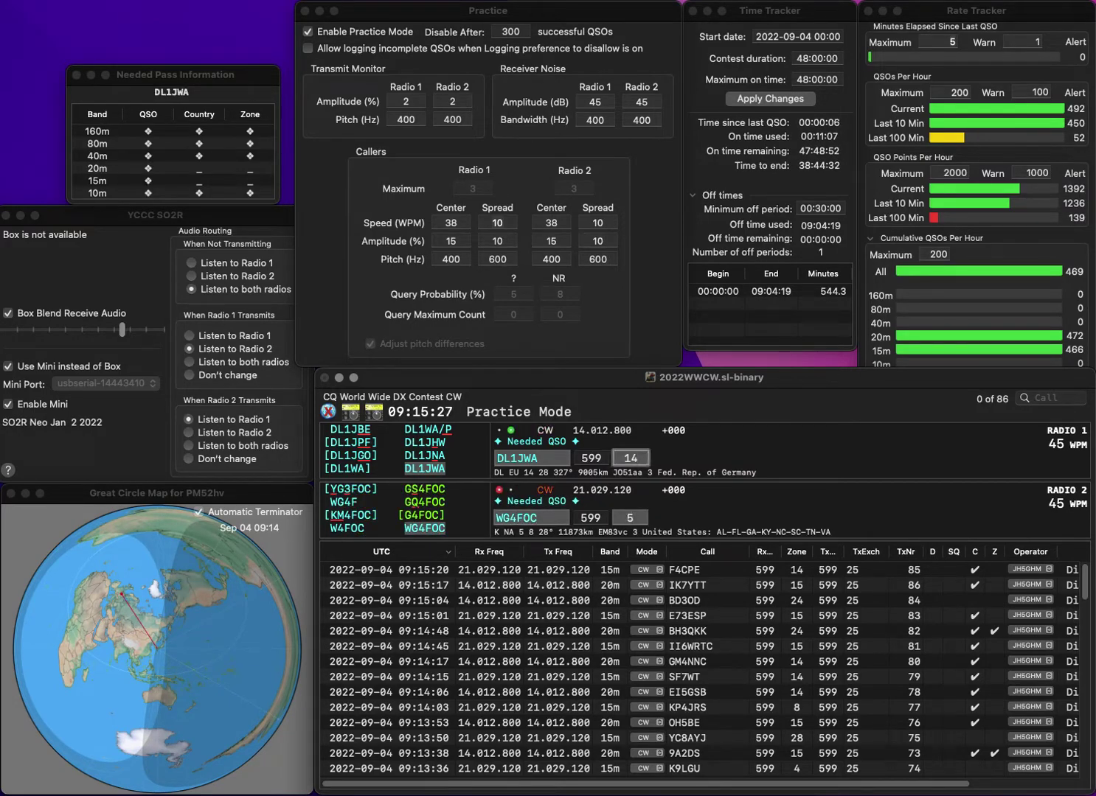
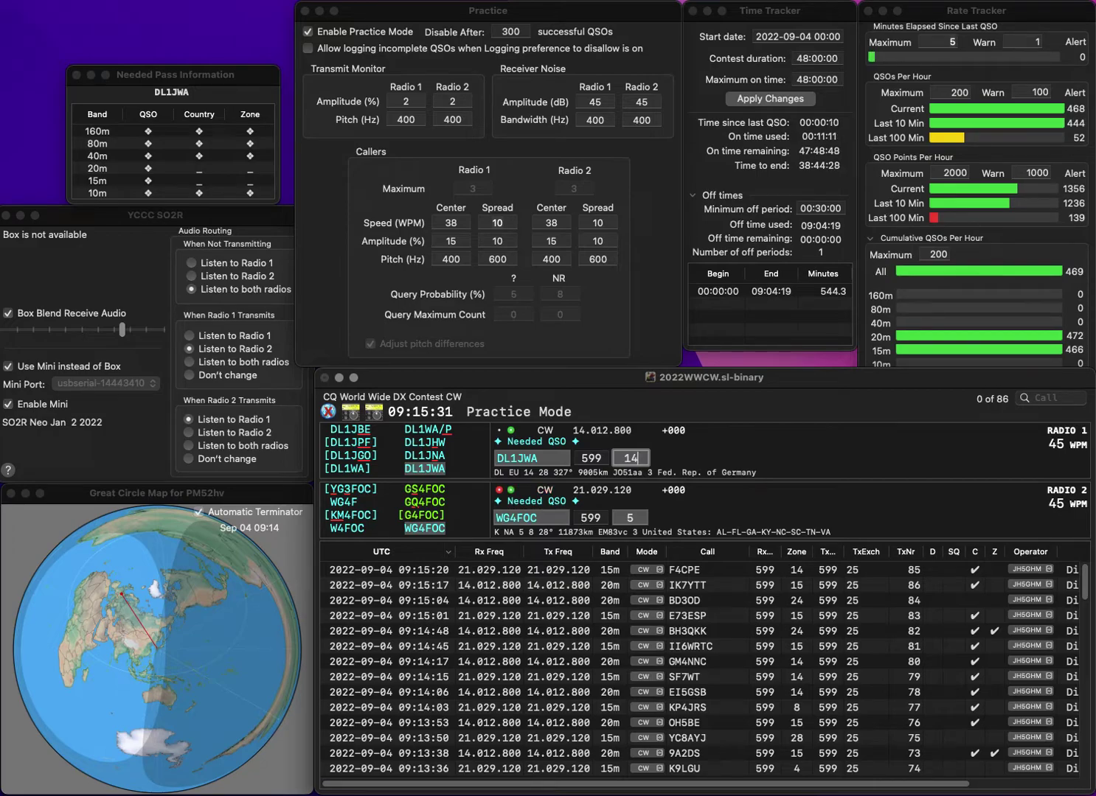
key("Return")
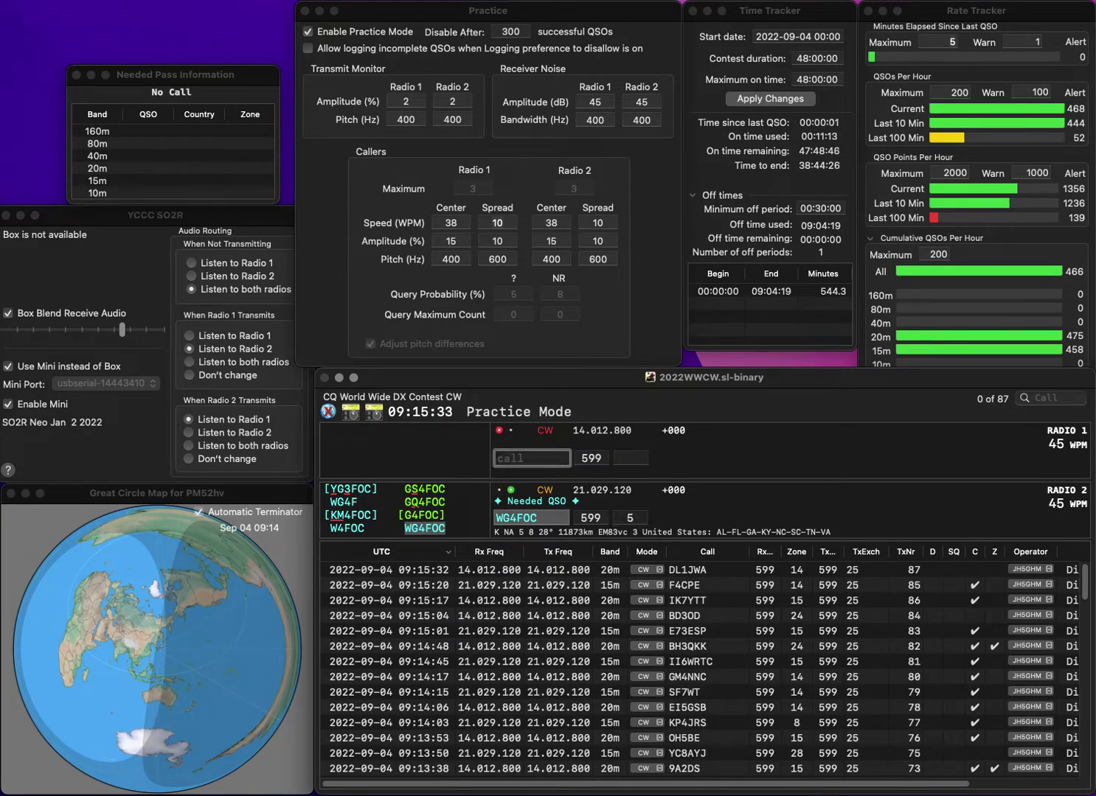
key("Return")
type("AK7RM")
key("Return")
type("KN4VKN")
key("Return")
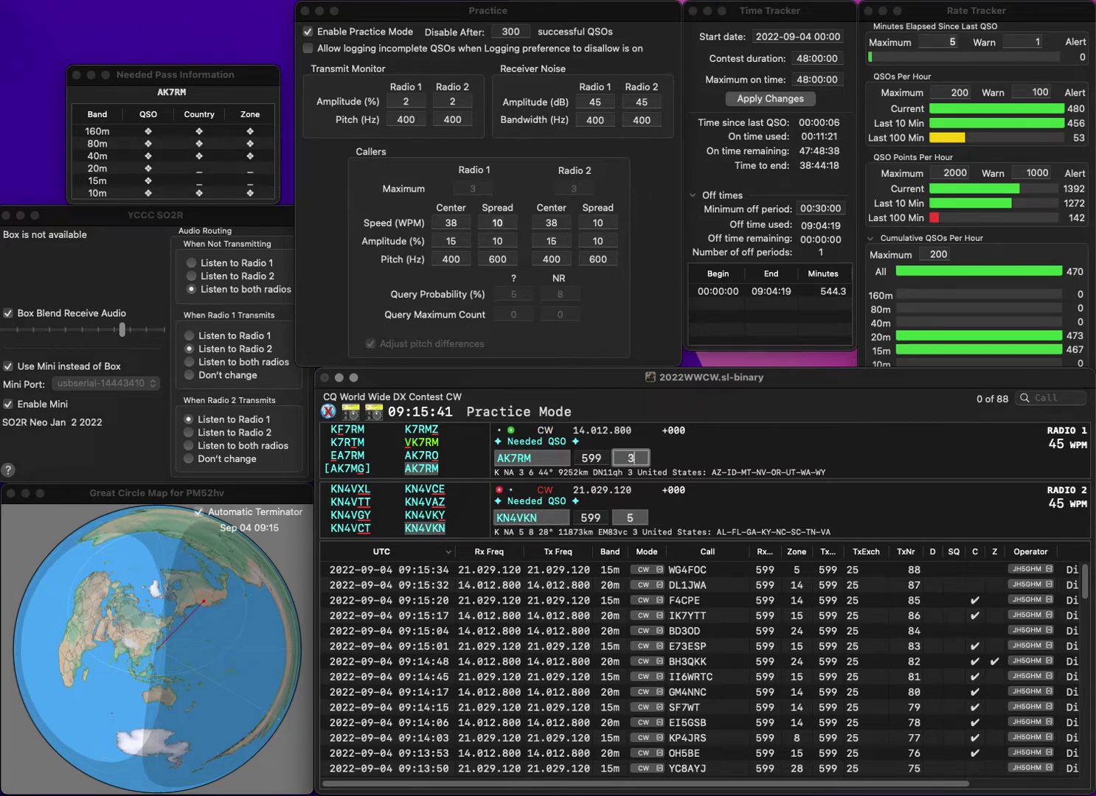
key("Return")
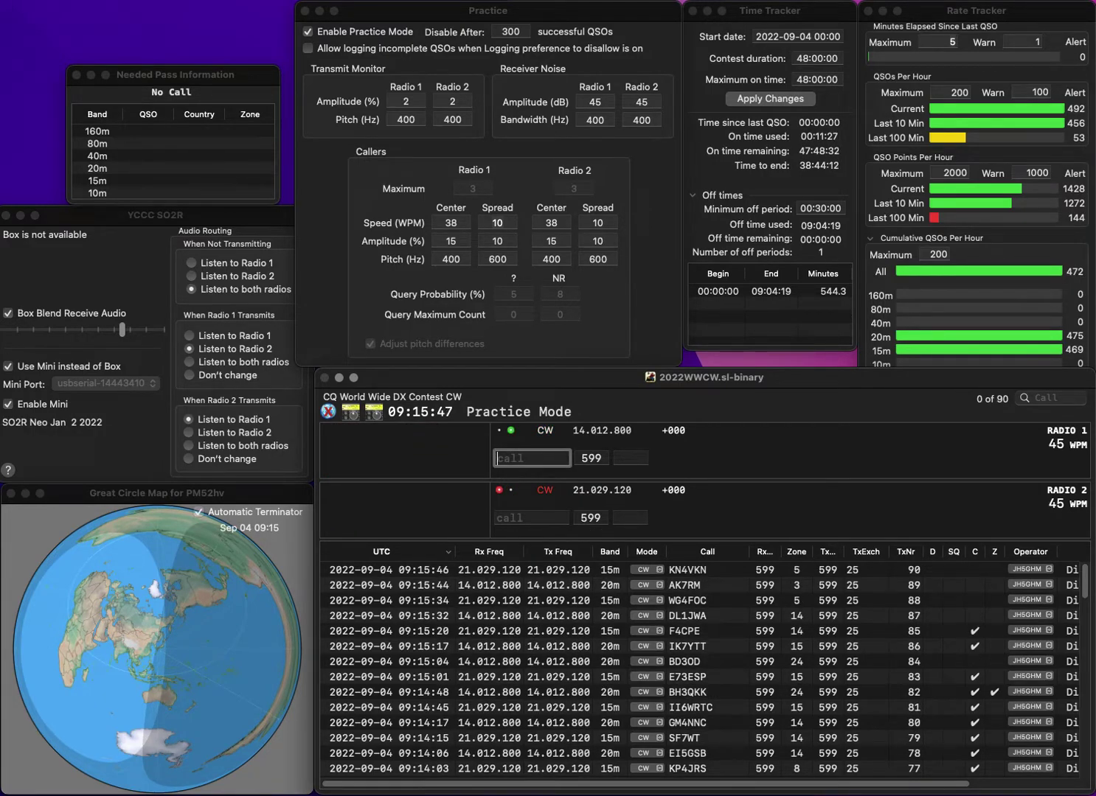
Query the partial call JW on Radio 2, and replace the partial call HR on Radio 1 with SN3R, zone 15.
left_click(531, 518)
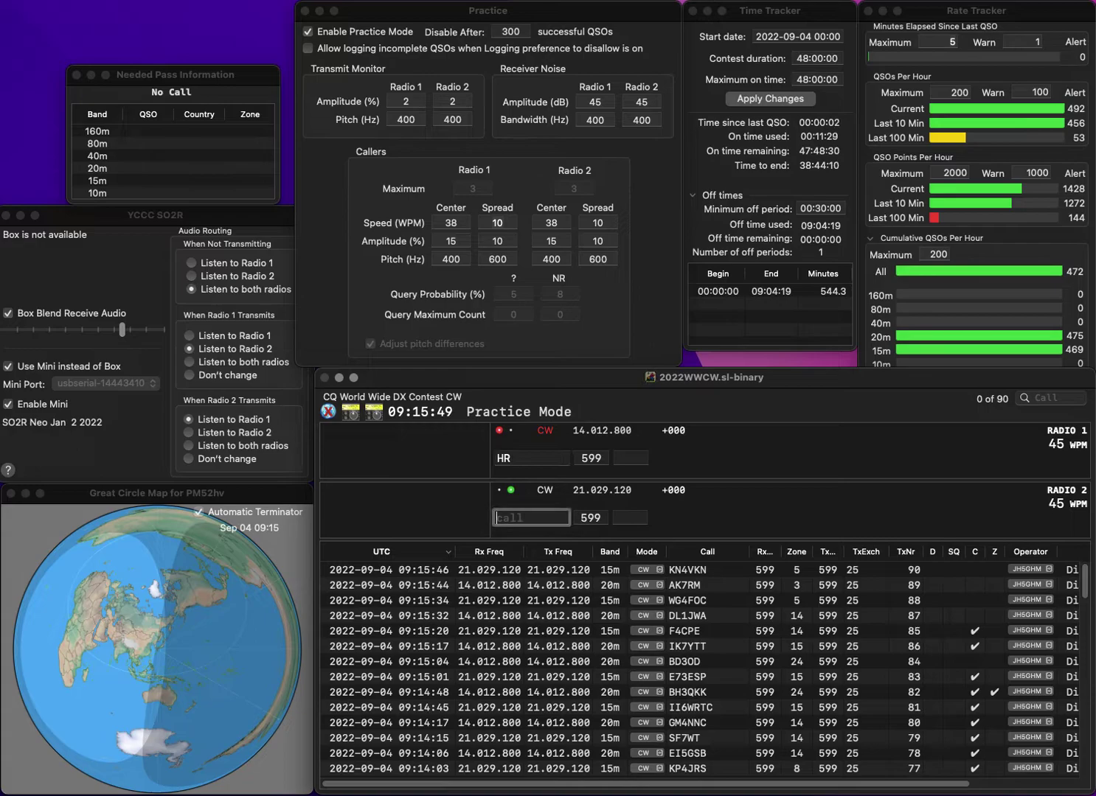
type("W")
key("Return")
key("BackSpace")
key("BackSpace")
type("SN3R")
key("Return")
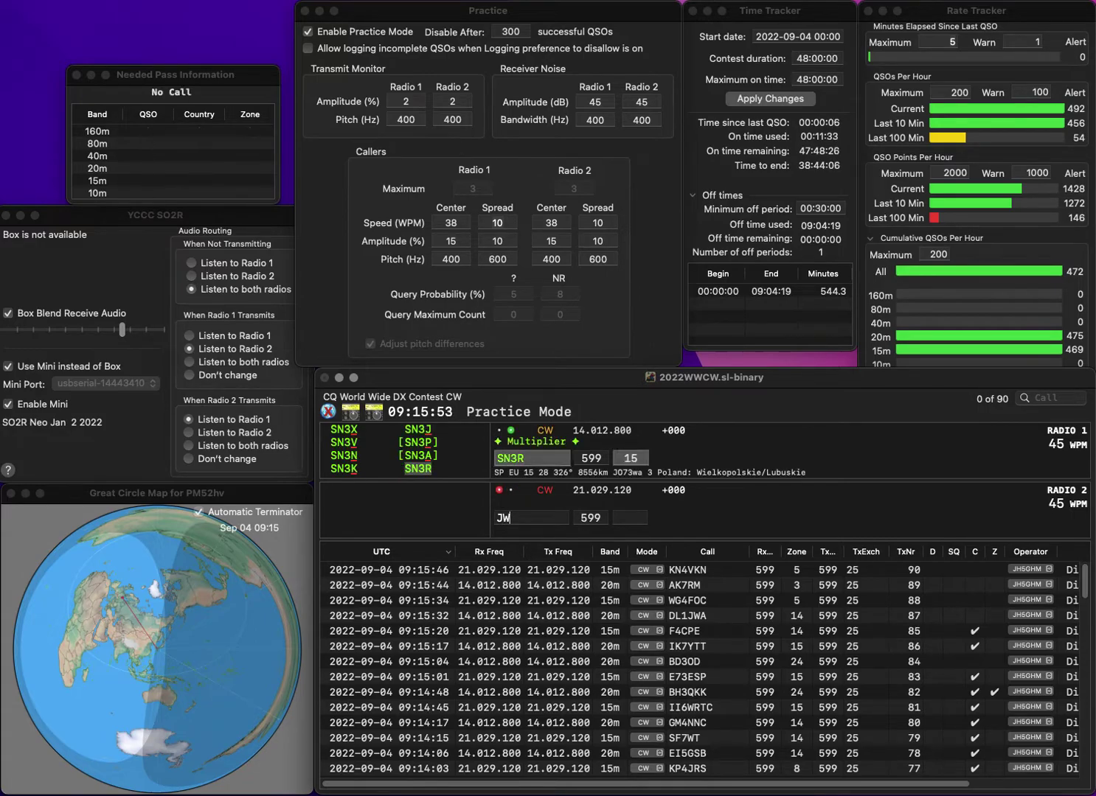
Complete the Radio 2 call as N6JW with zone 3, and log both SN3R and N6JW.
type("N6")
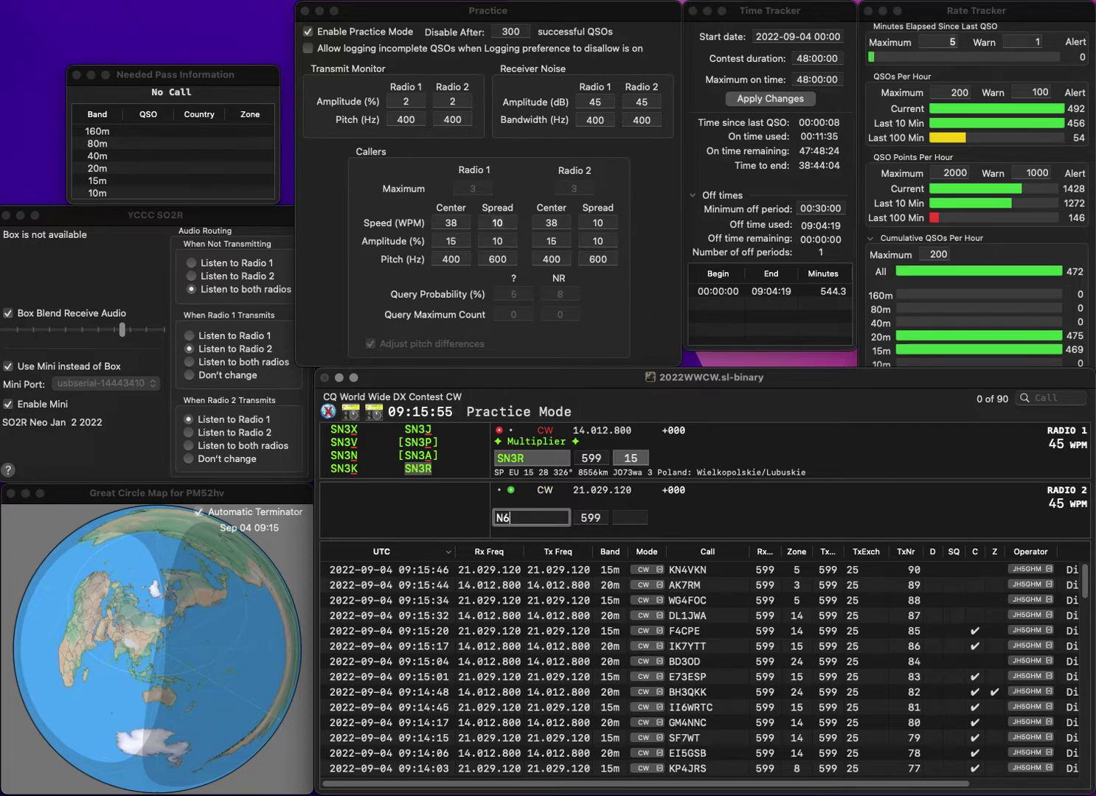
type("JW")
key("Return")
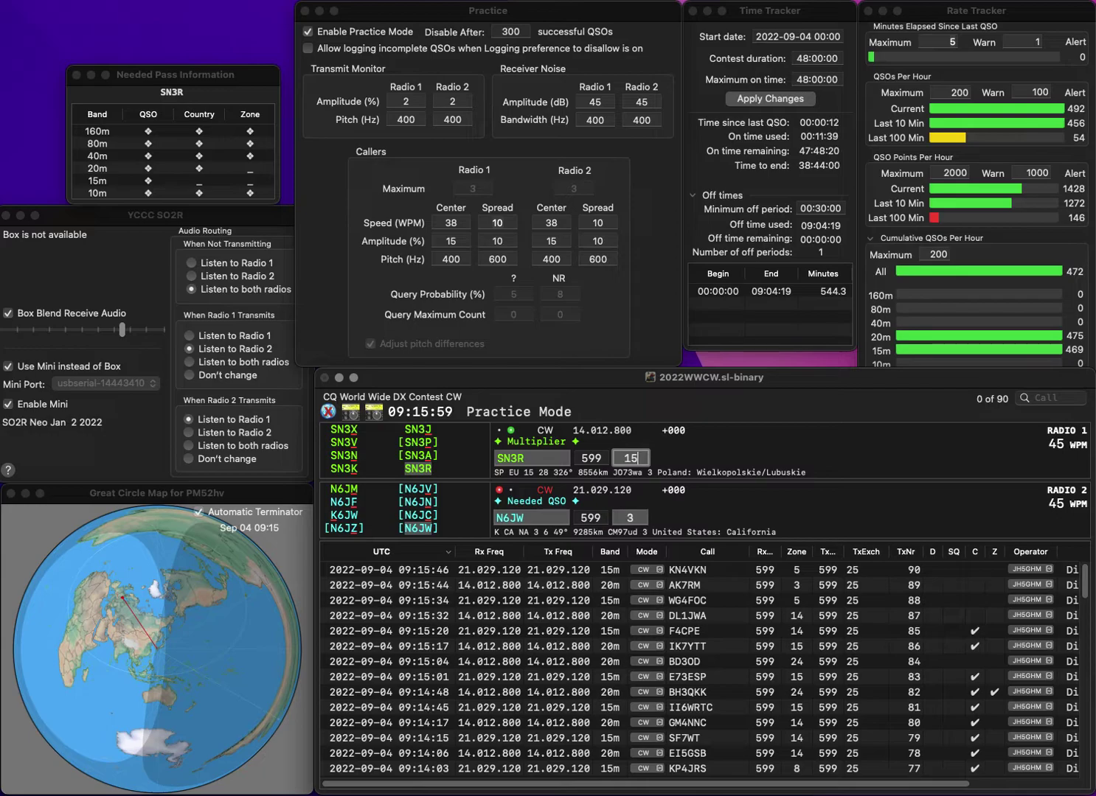
key("Return")
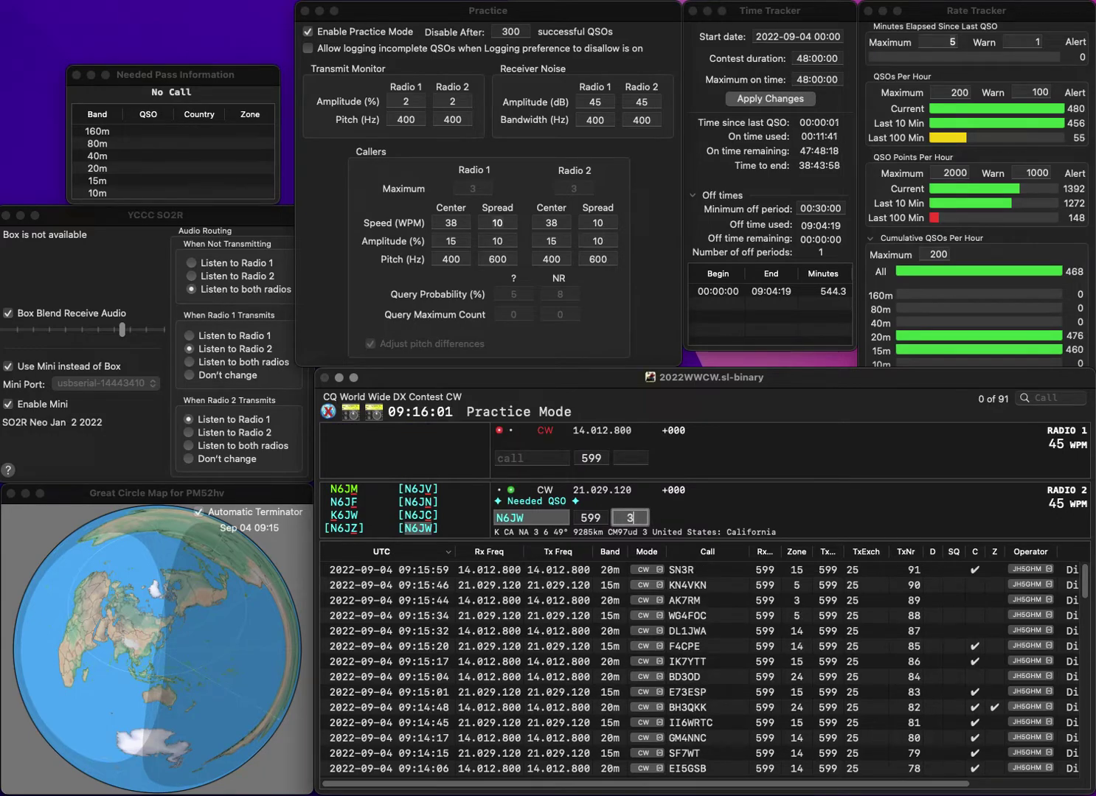
key("Return")
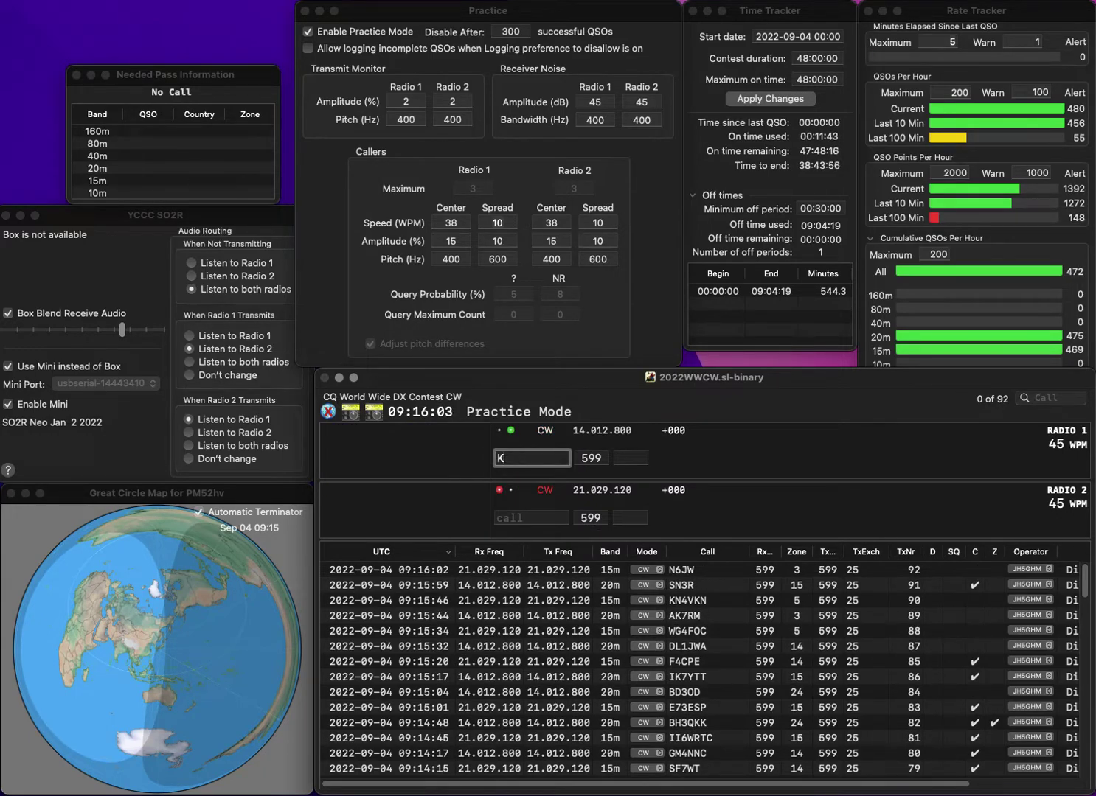
Work K2FWL on Radio 1 with zone 5 and K9EMT on Radio 2 with zone 4, and log both contacts.
type("K2FWL")
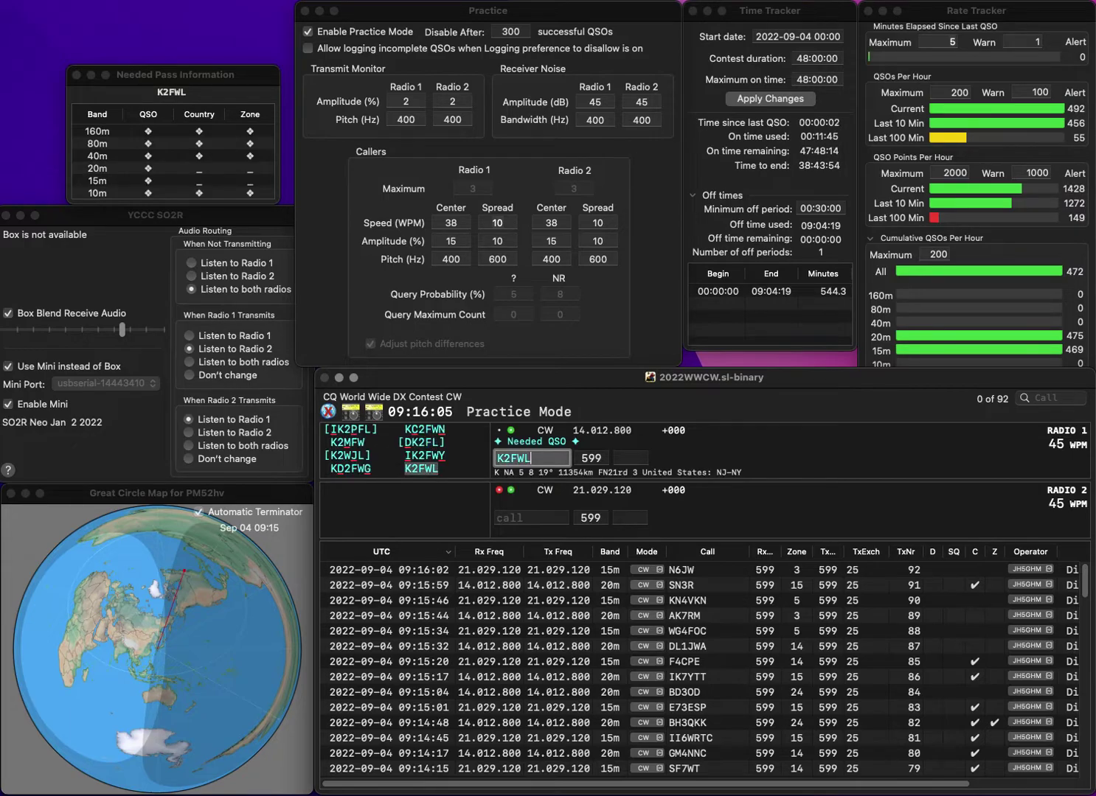
key("Return")
type("9EE")
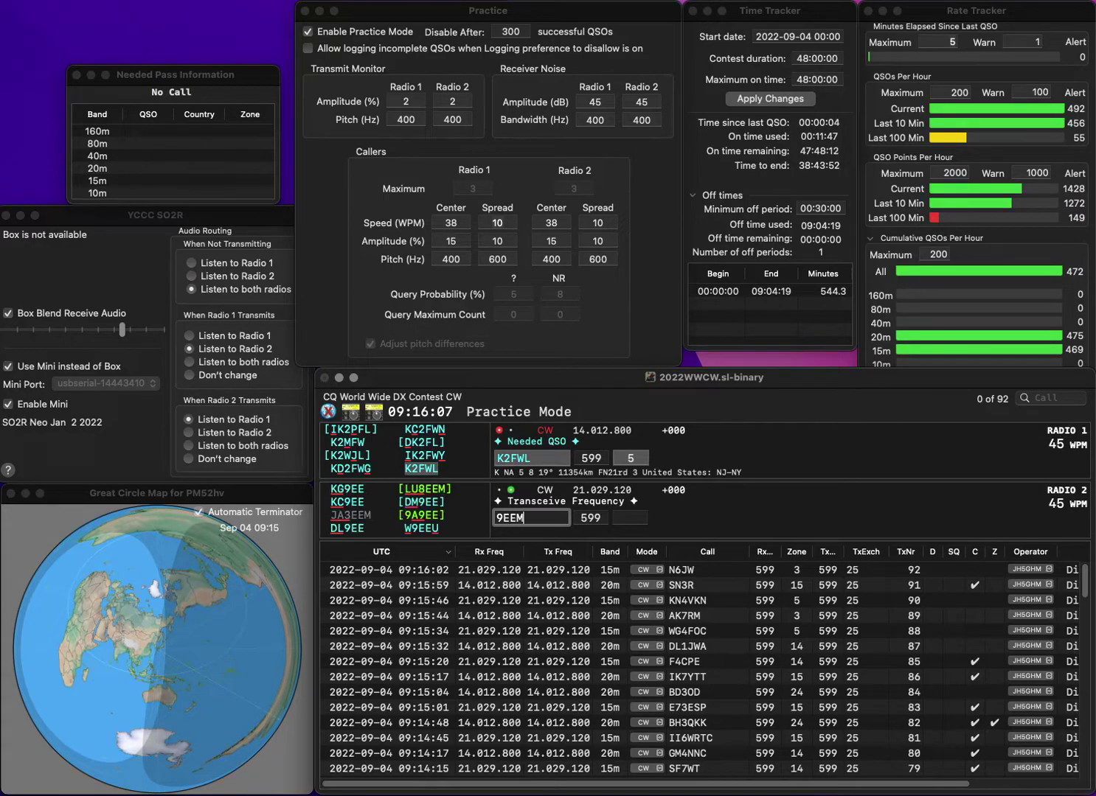
key("BackSpace")
type("MT")
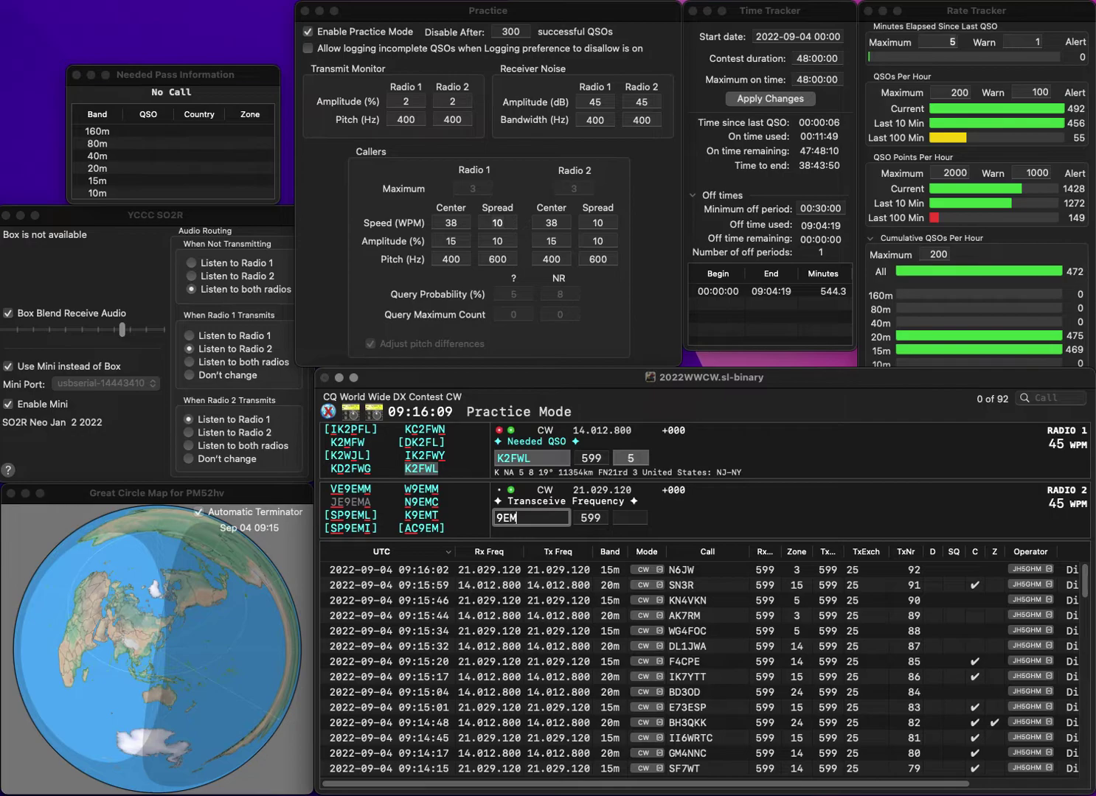
left_click(500, 518)
type("K")
key("Return")
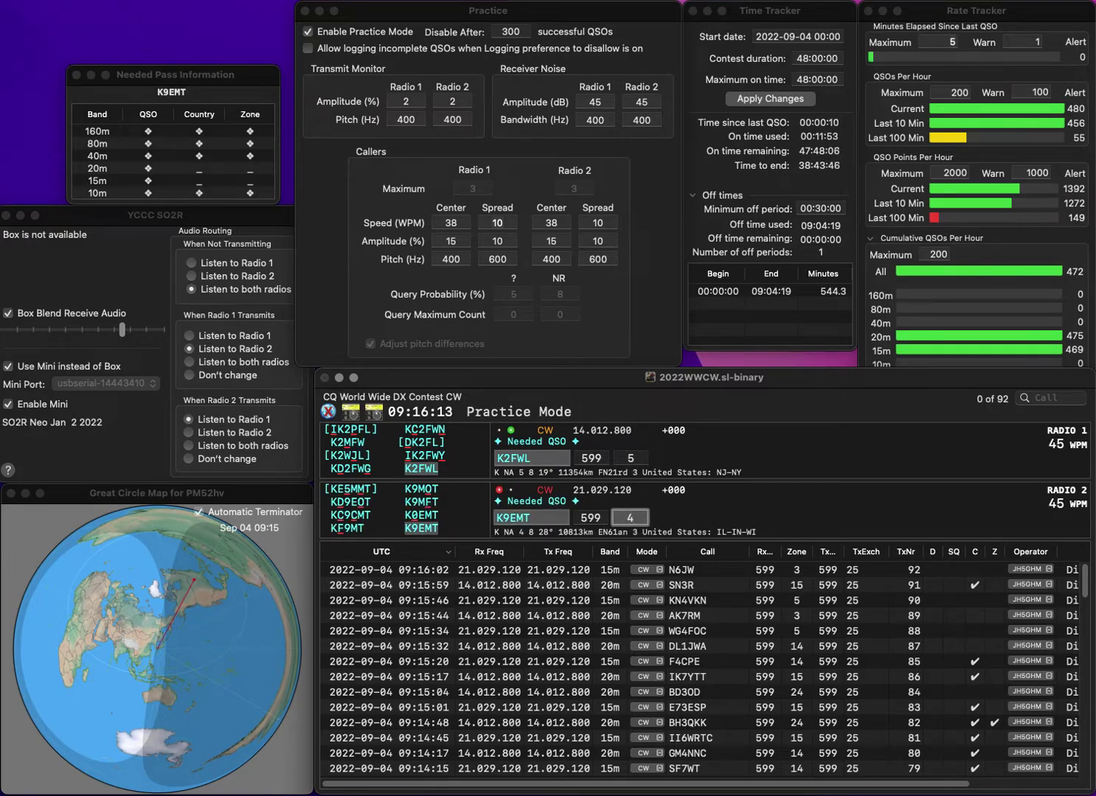
key("Return")
type("K3KZU")
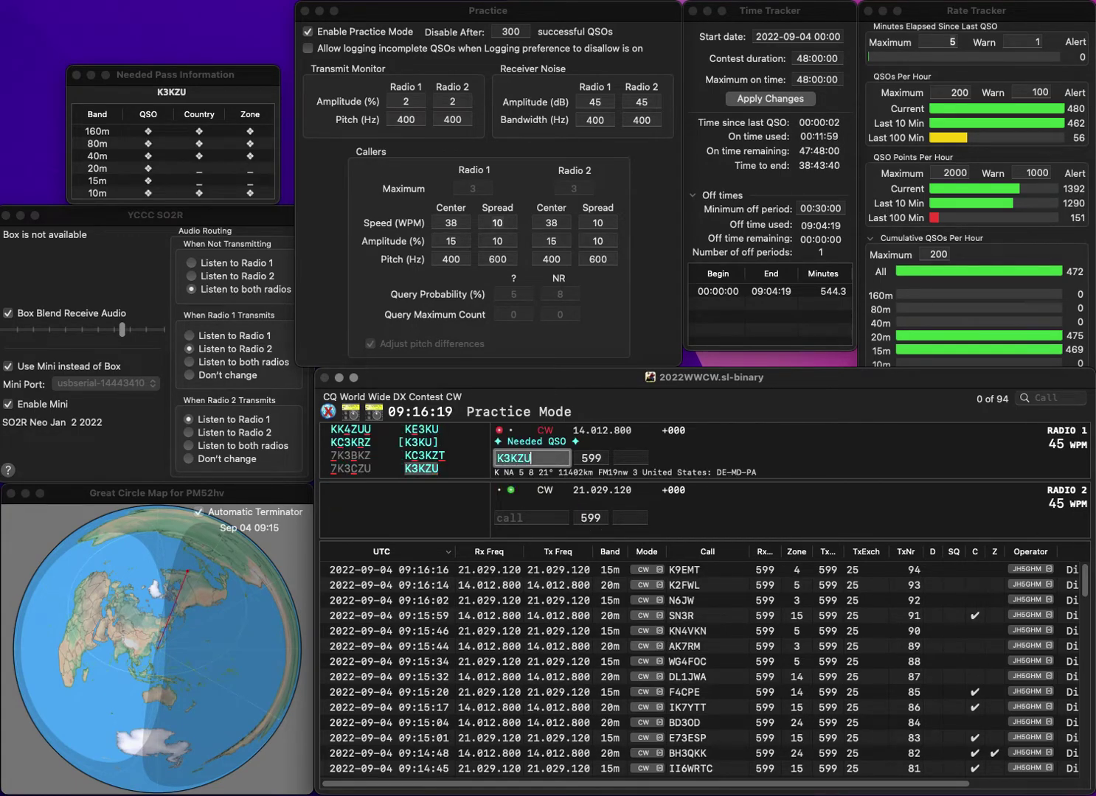
key("Return")
type("F5PM")
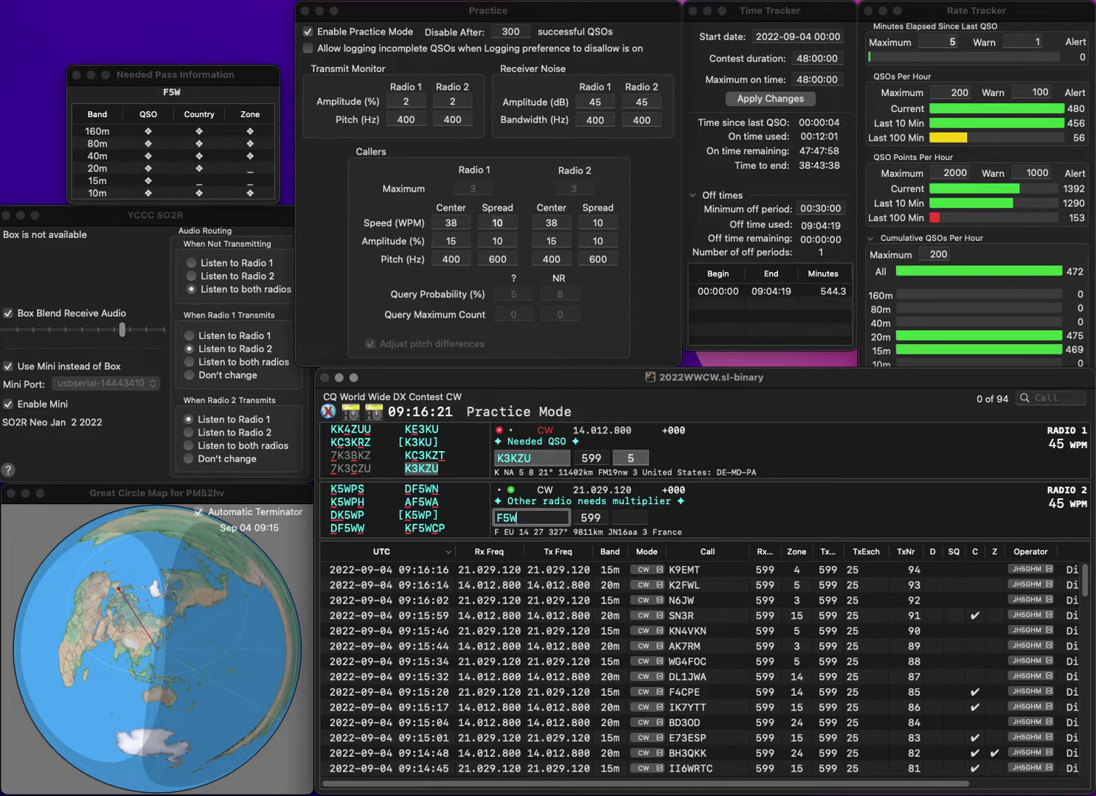
type("T")
key("ctrl+a")
type("K")
key("BackSpace")
type("Y")
key("Delete")
type("U")
key("Return")
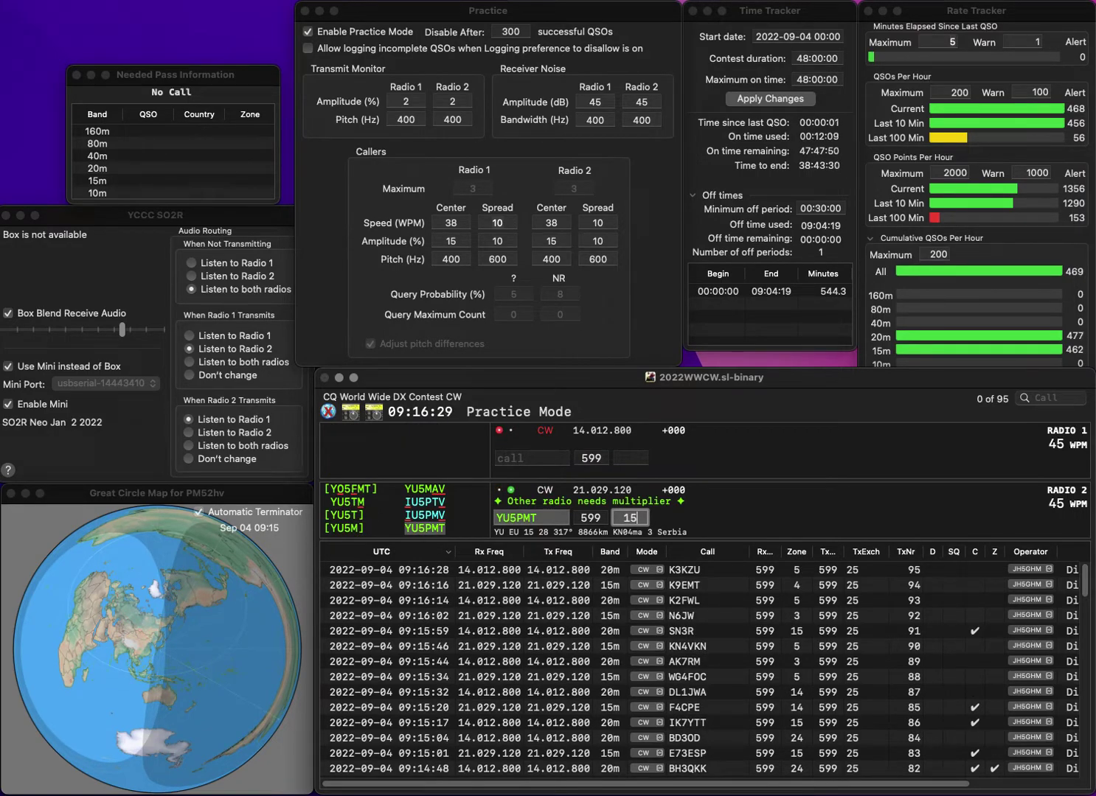
key("Return")
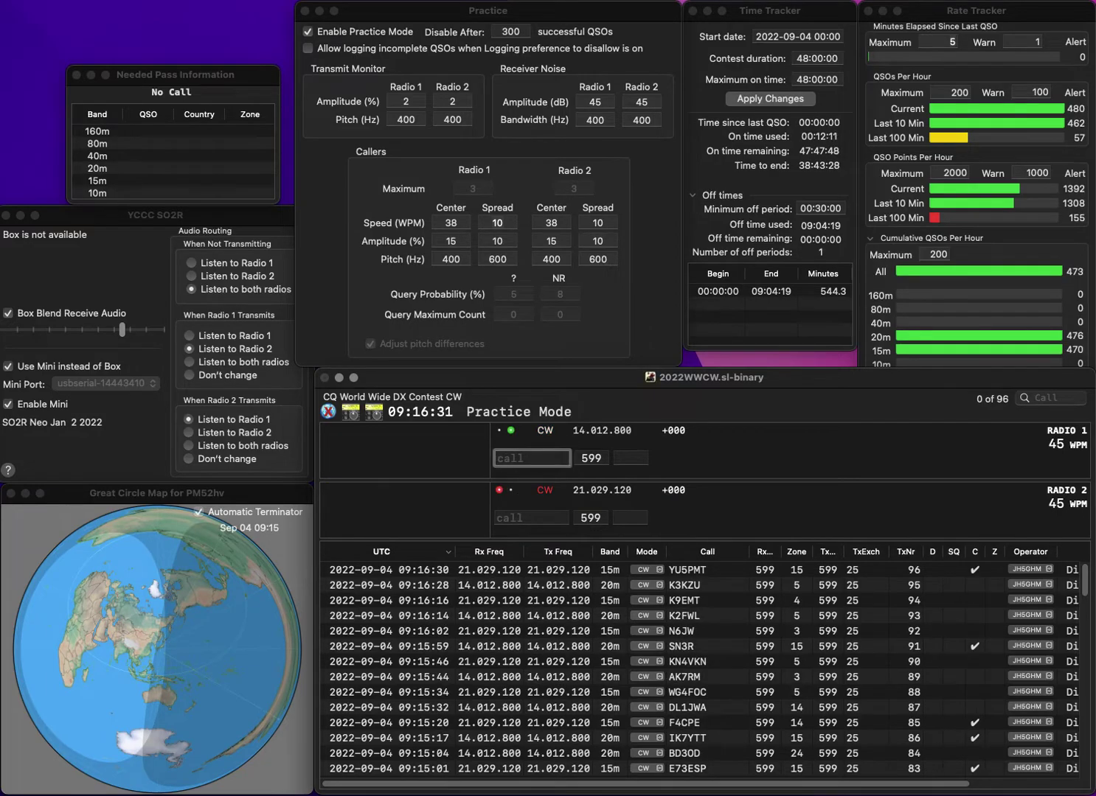
type("1F")
key("Return")
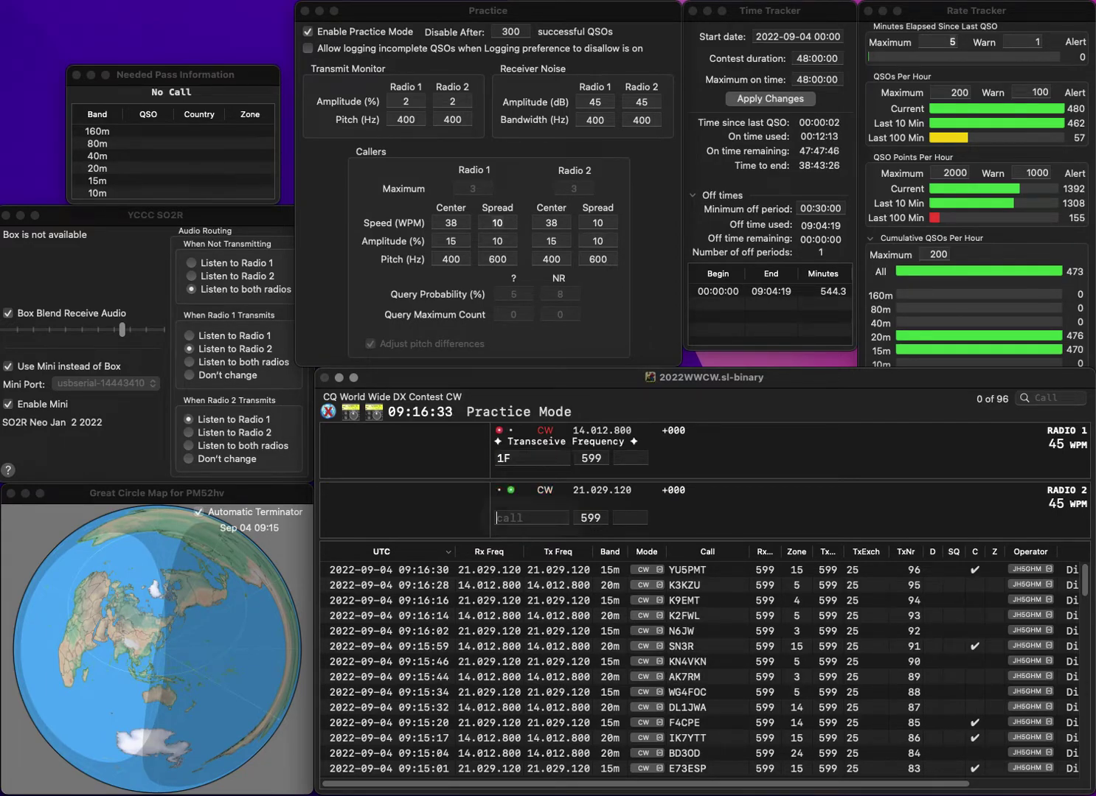
Enter GI0TOW on Radio 2, correct the call to GS0TOW, and send the exchange with zone 14 filled in.
type("GI0TOW")
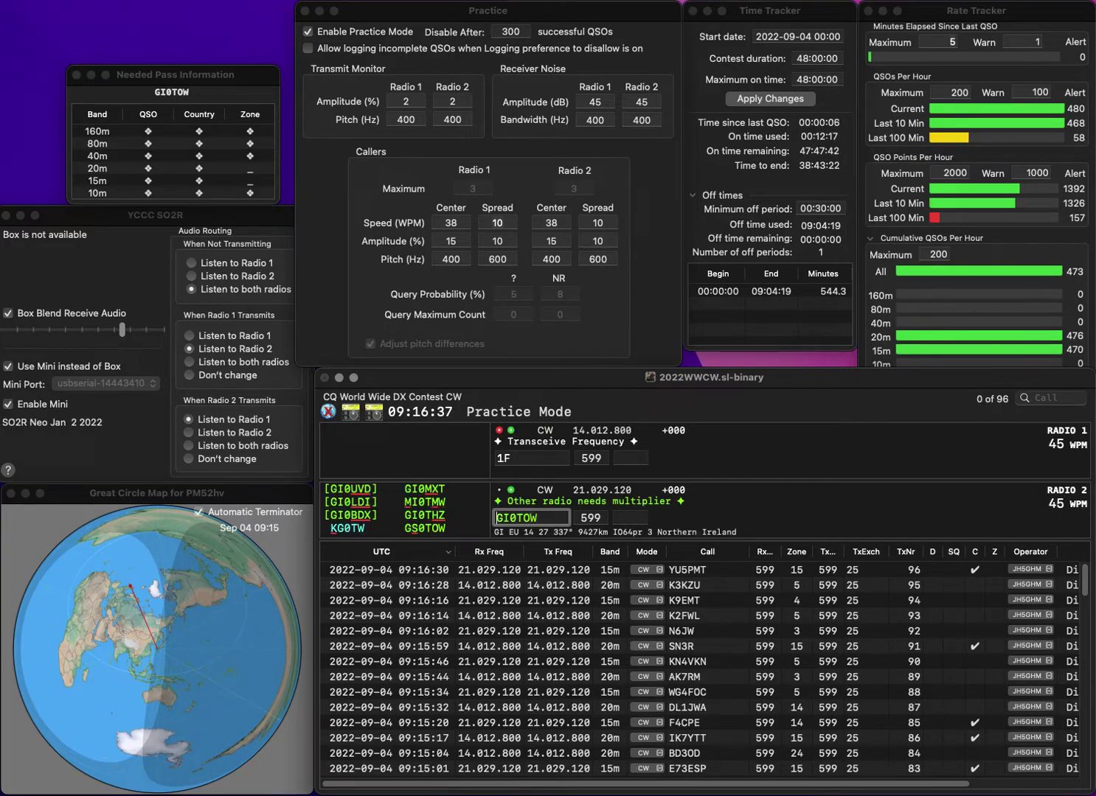
key("Right")
key("Delete")
type("S")
key("Return")
key("Home")
type("N")
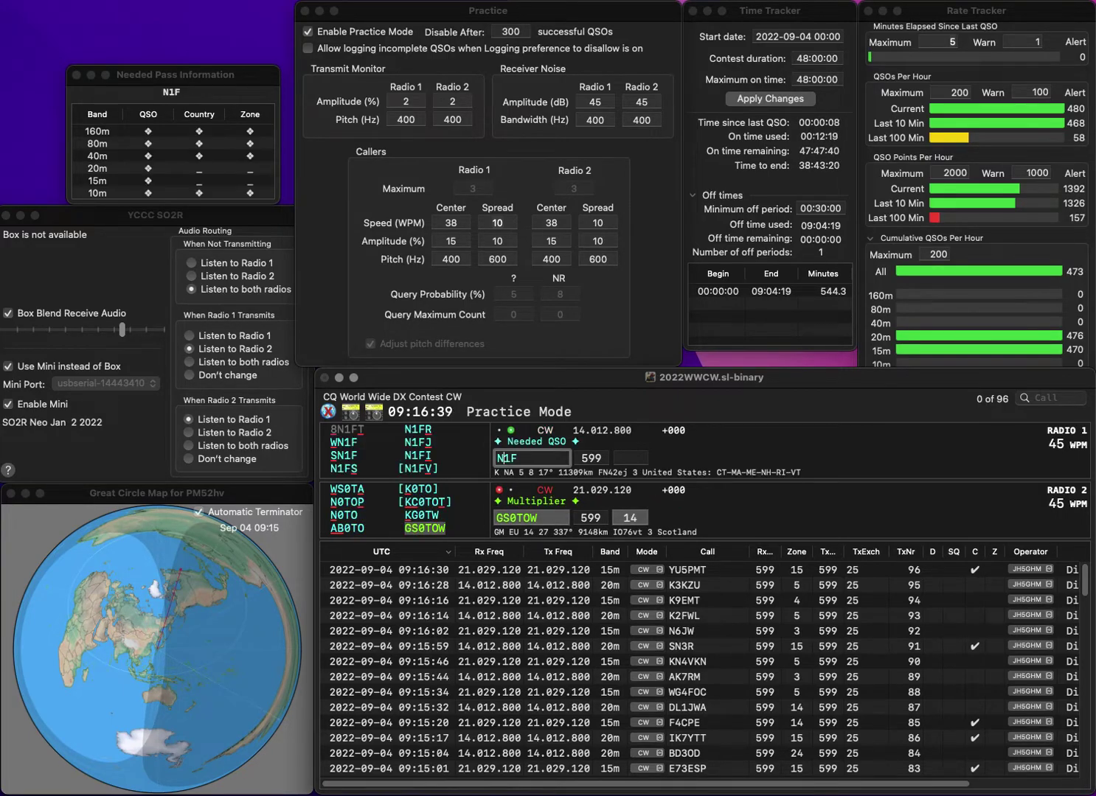
type("3J")
key("Delete")
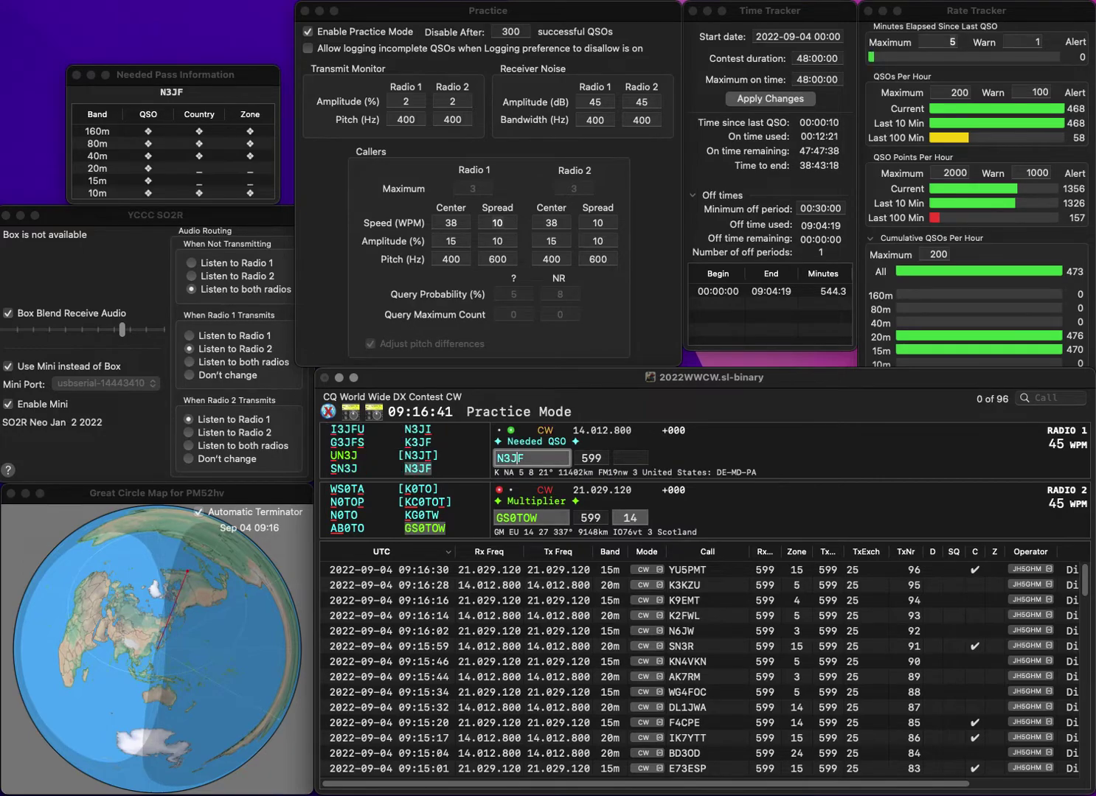
key("Return")
key("space")
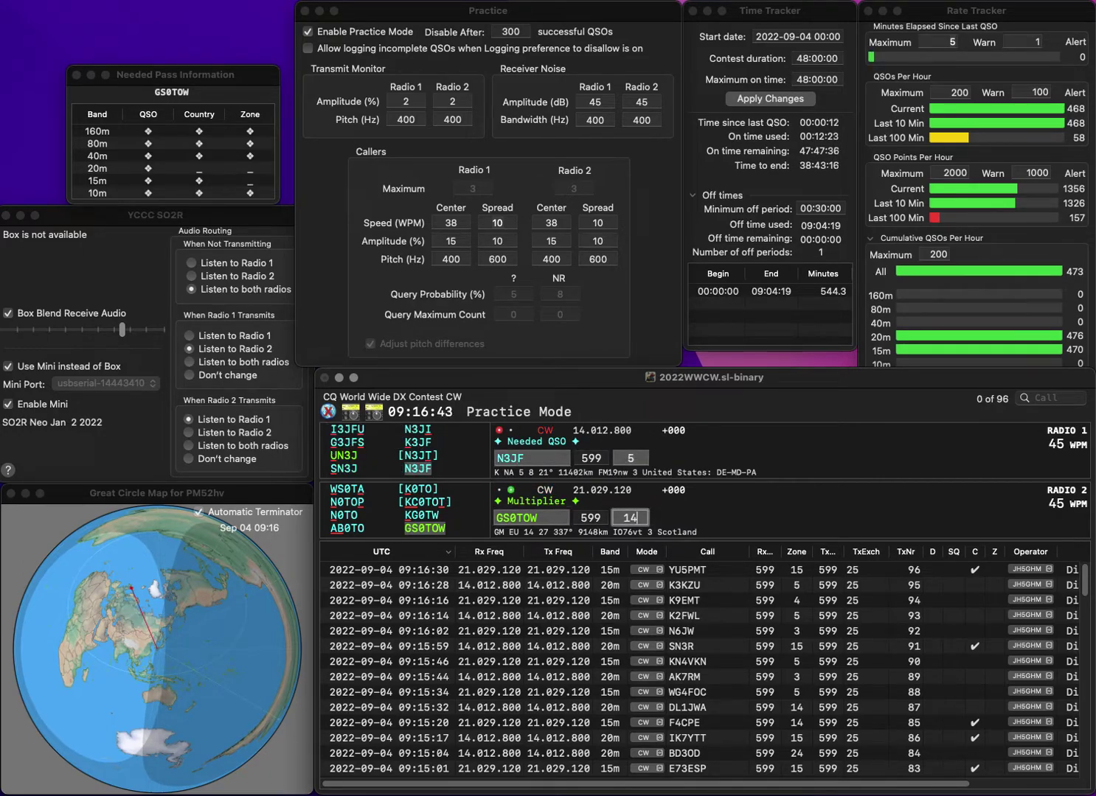
key("Return")
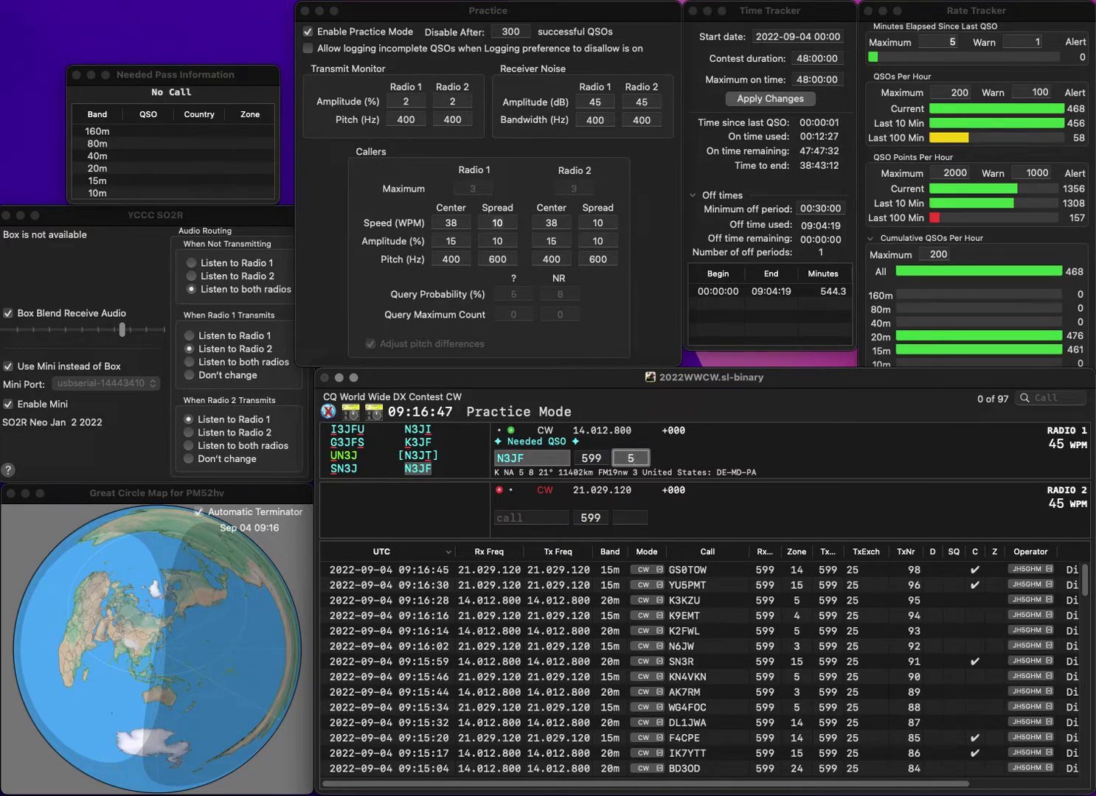
key("Return")
Work IU0MVD on Radio 2 with zone 15 and KA3DCO on Radio 1 with zone 5, and log both contacts.
type("IU0MVD")
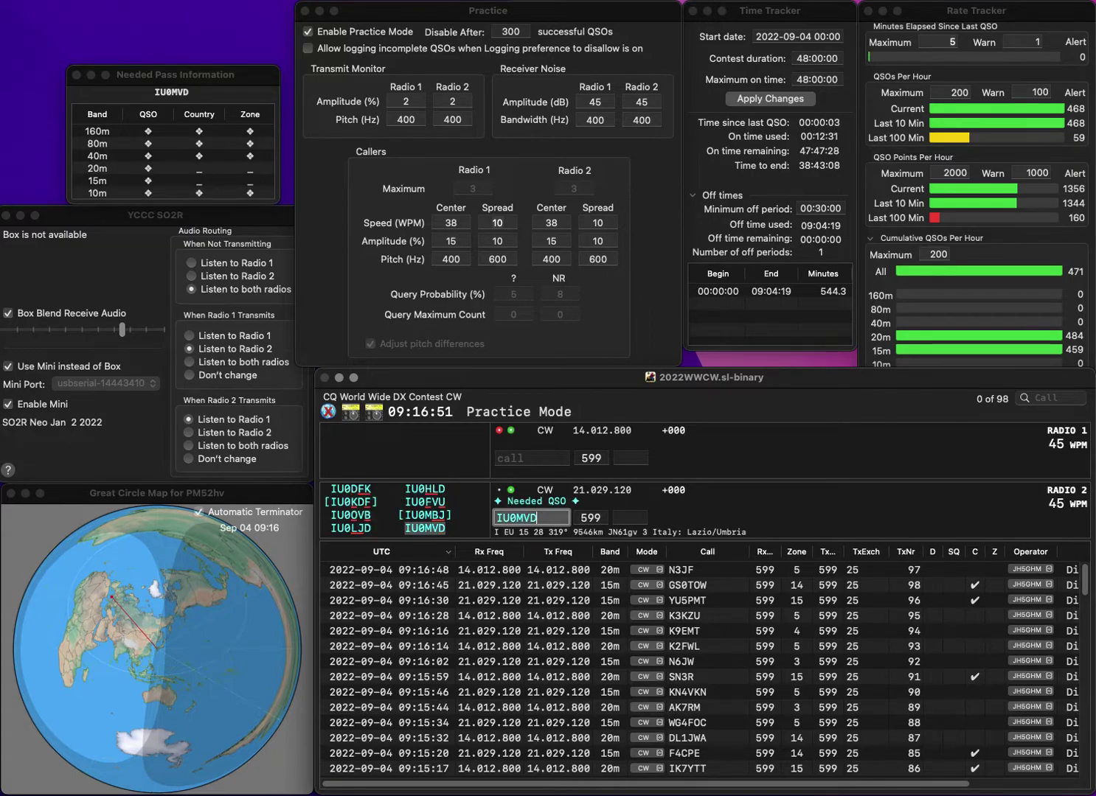
key("Return")
type("K")
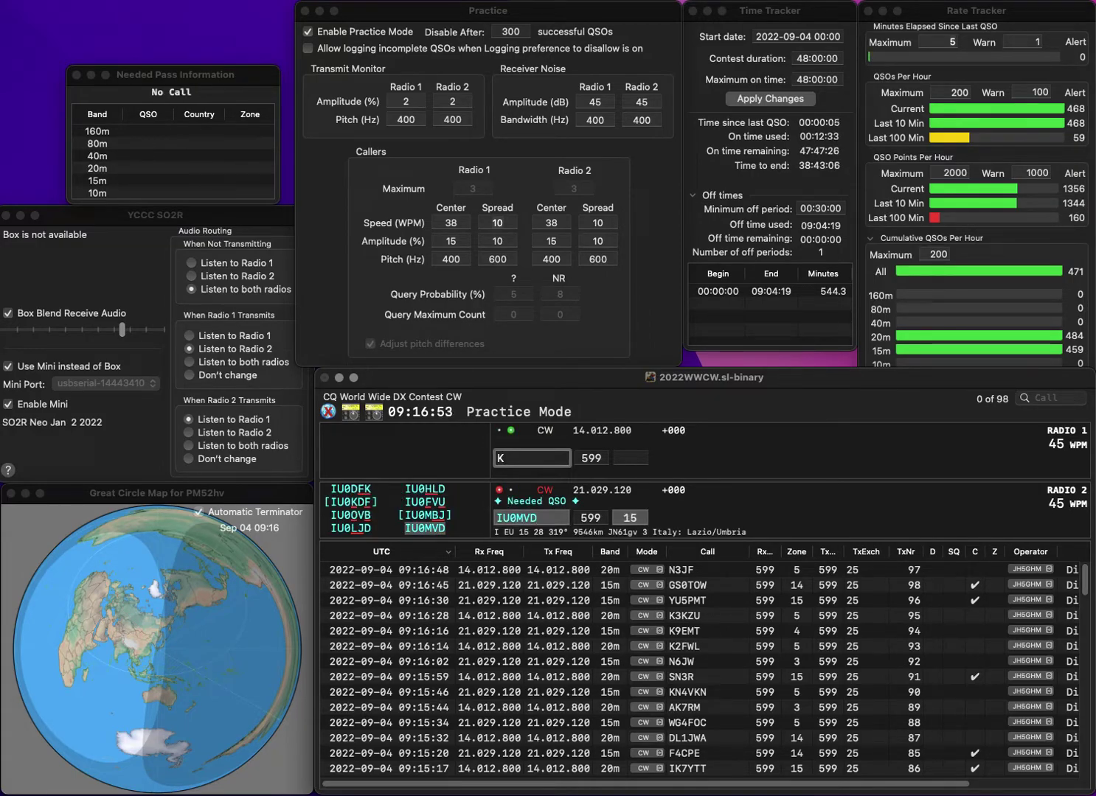
type("3DC")
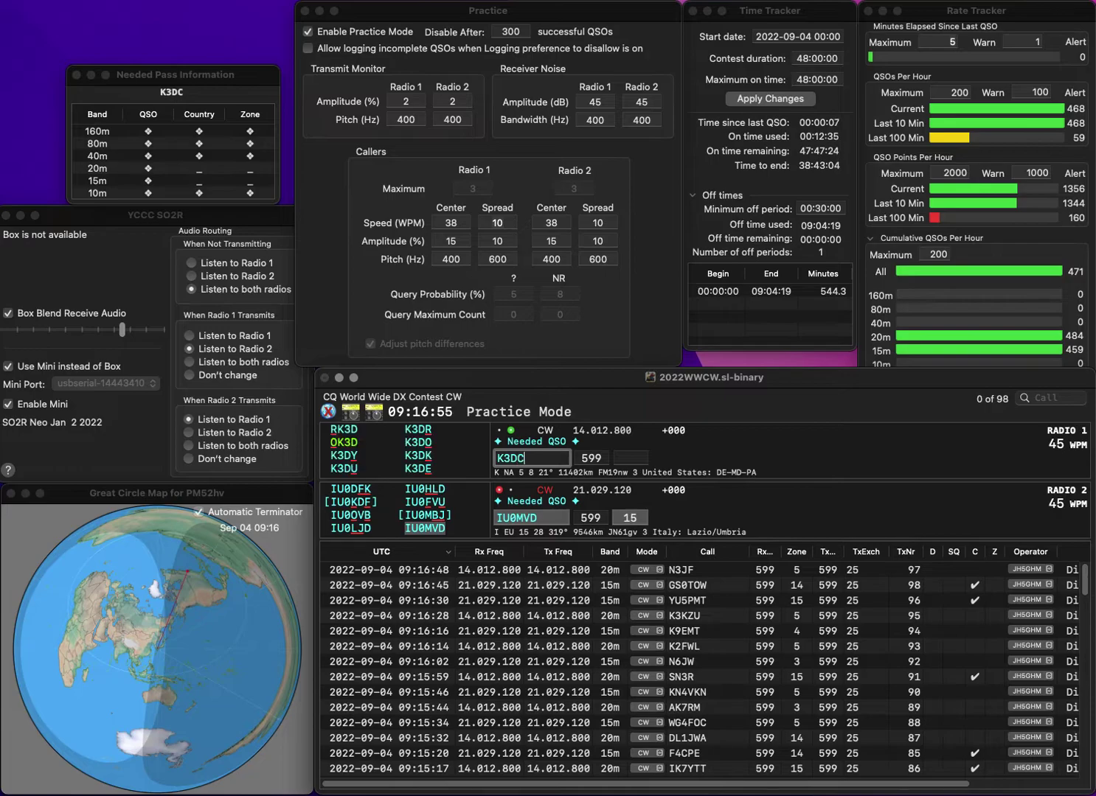
type("OA")
key("space")
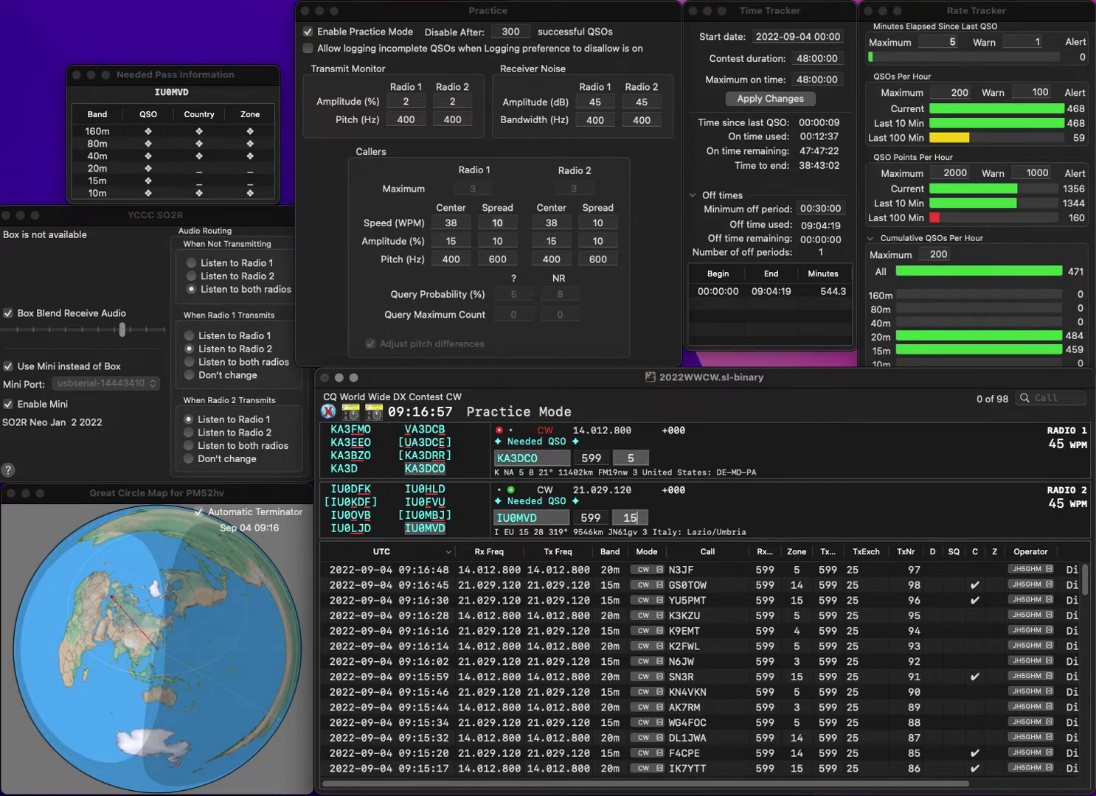
type("5")
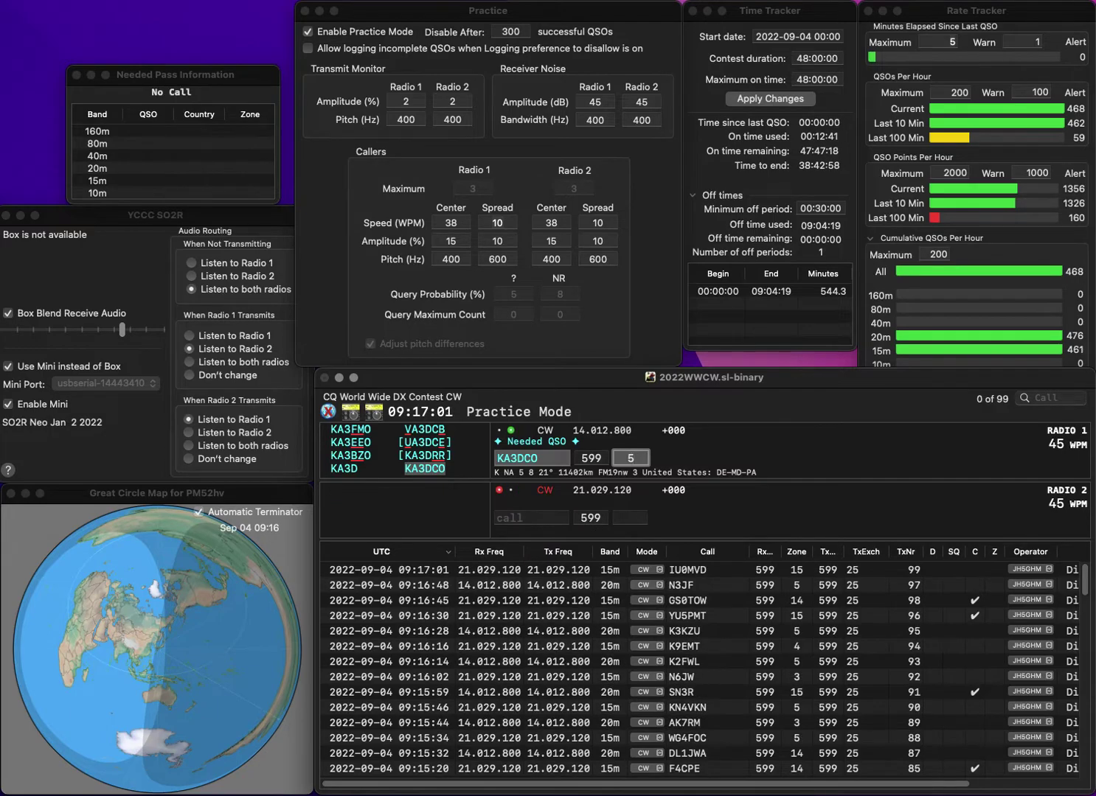
key("Return")
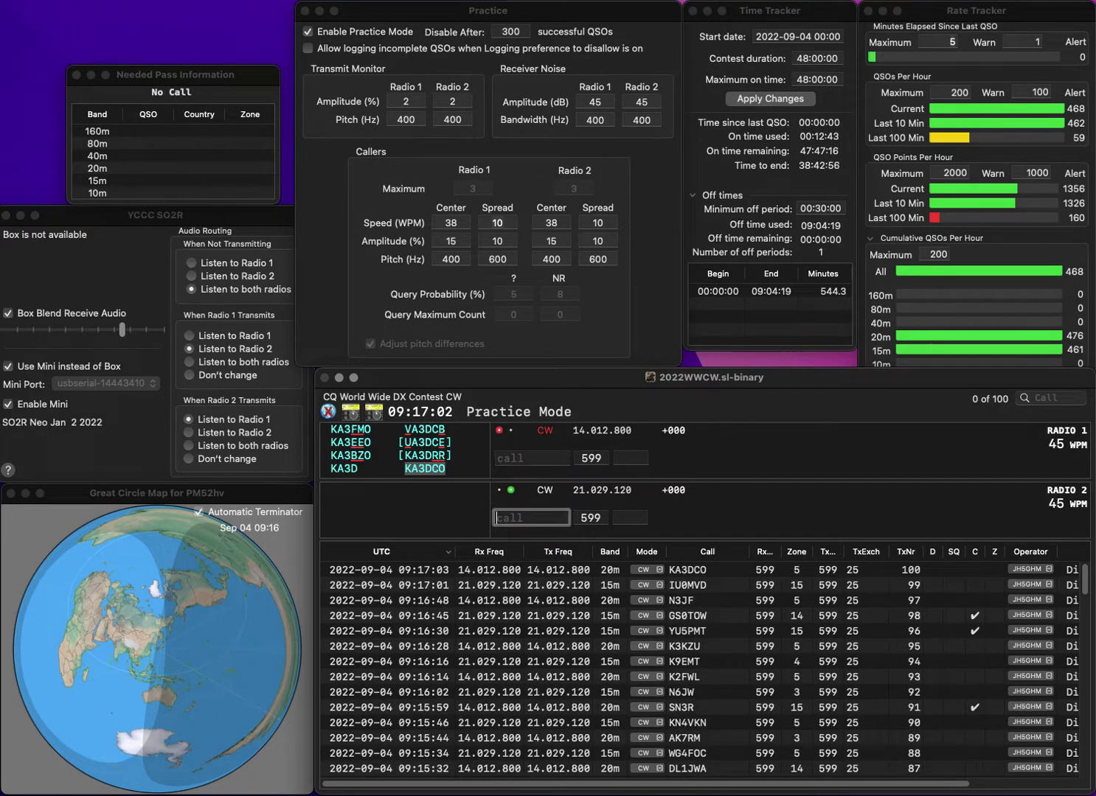
type("W")
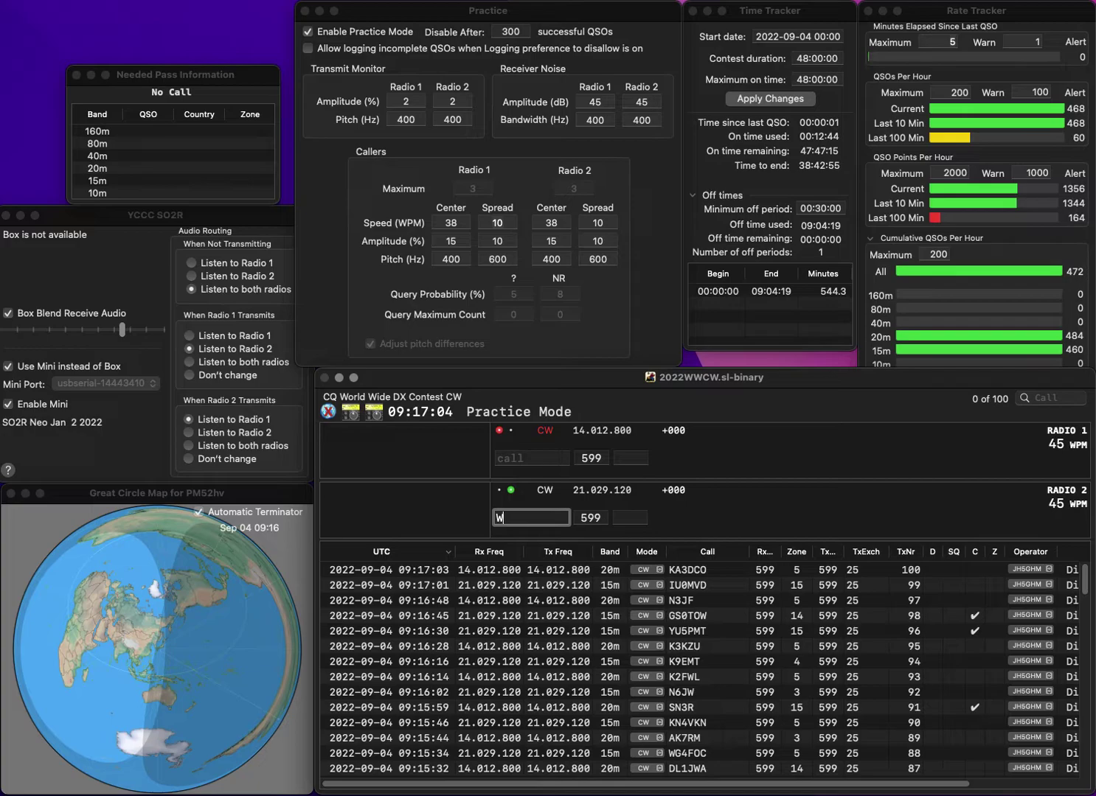
type("6BOW")
key("Return")
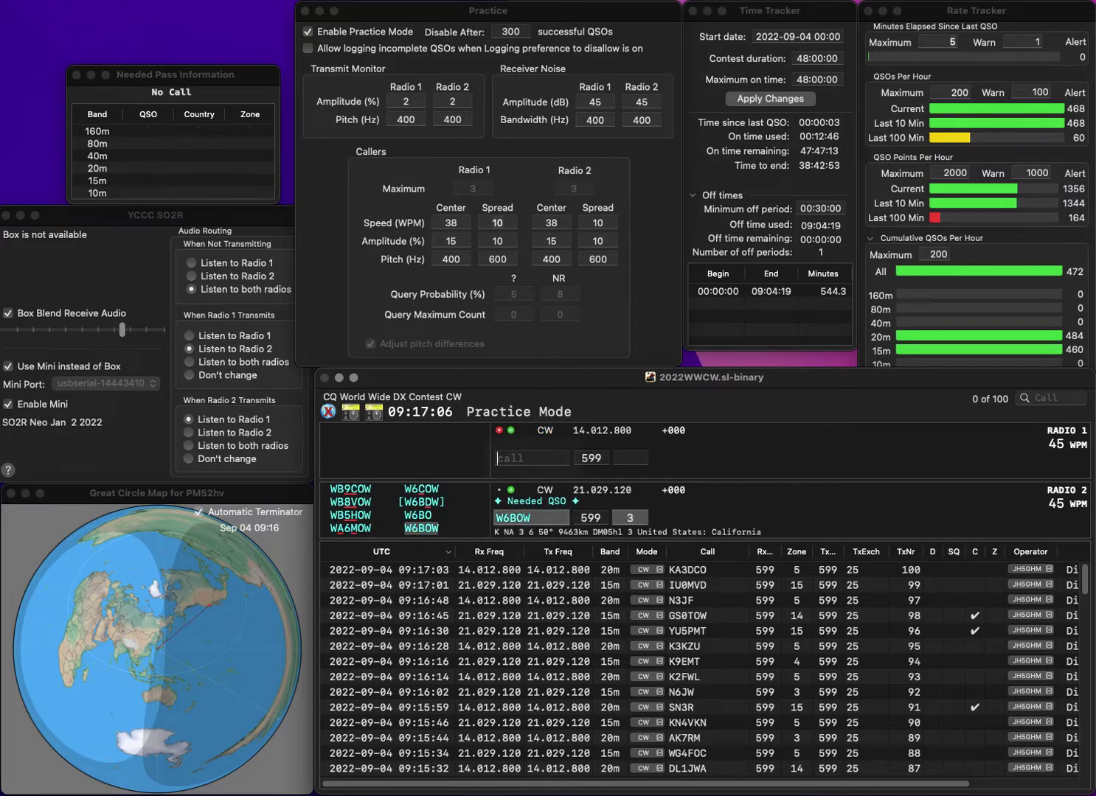
type("R")
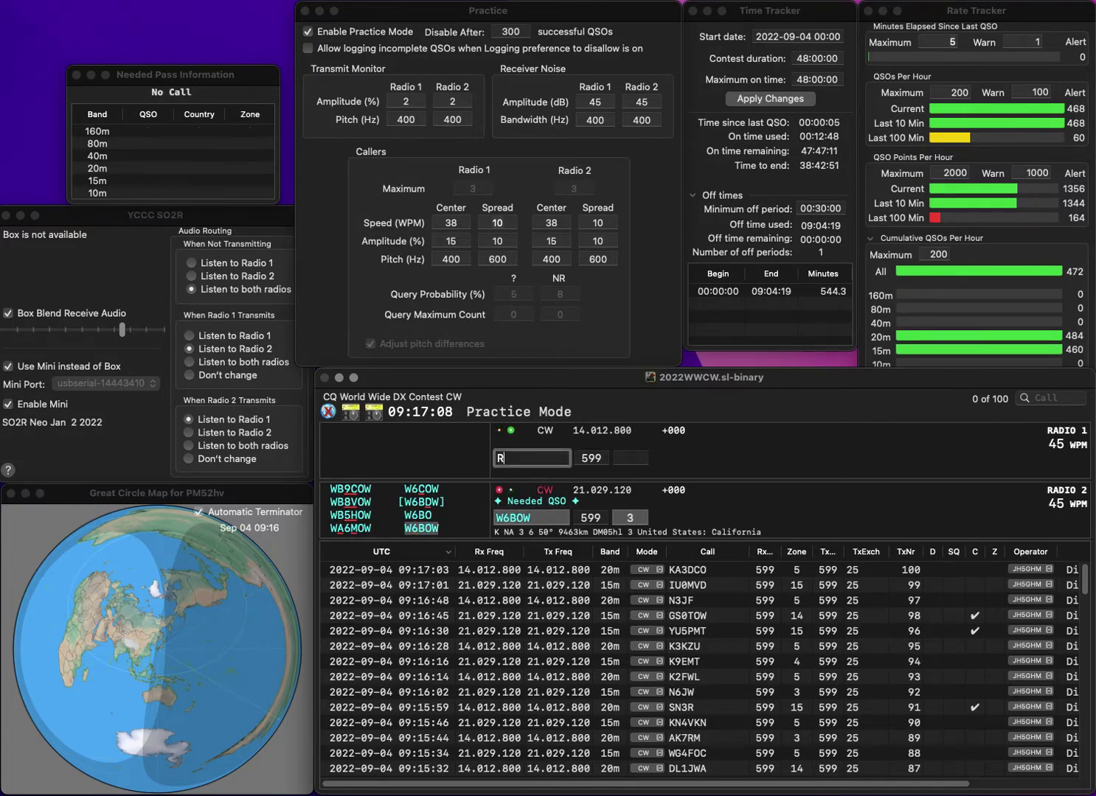
type("K0JT")
key("space")
key("Return")
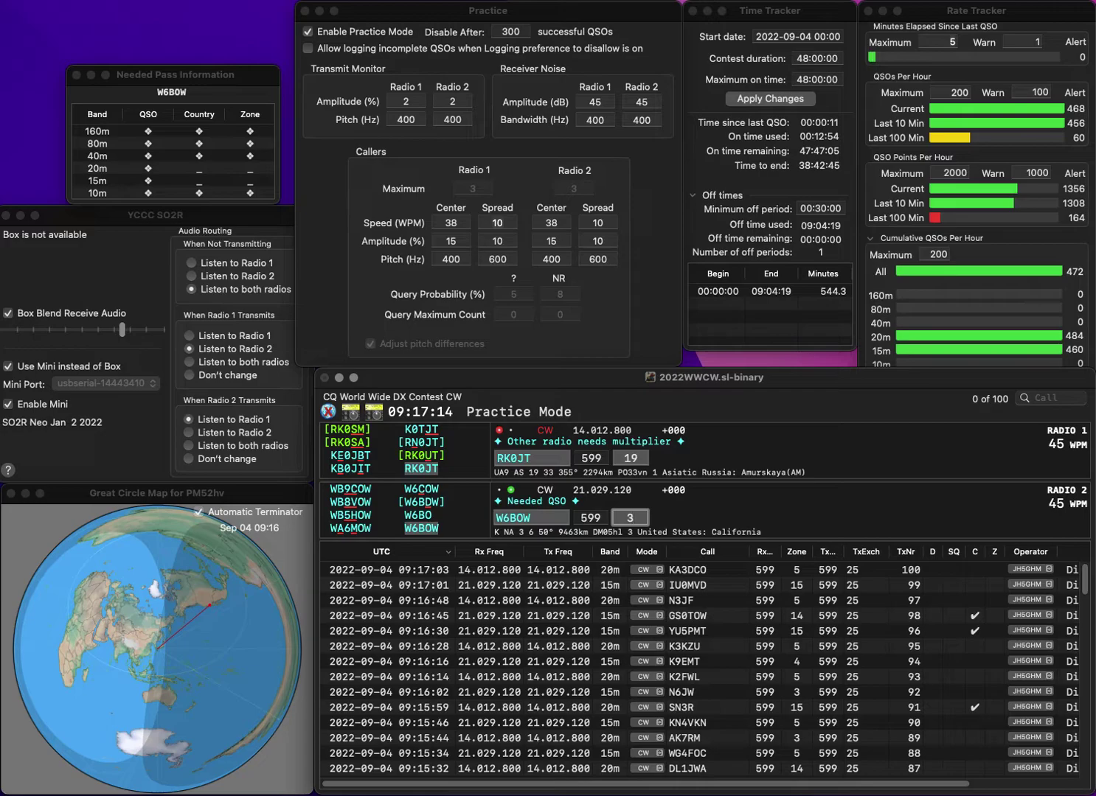
key("Return")
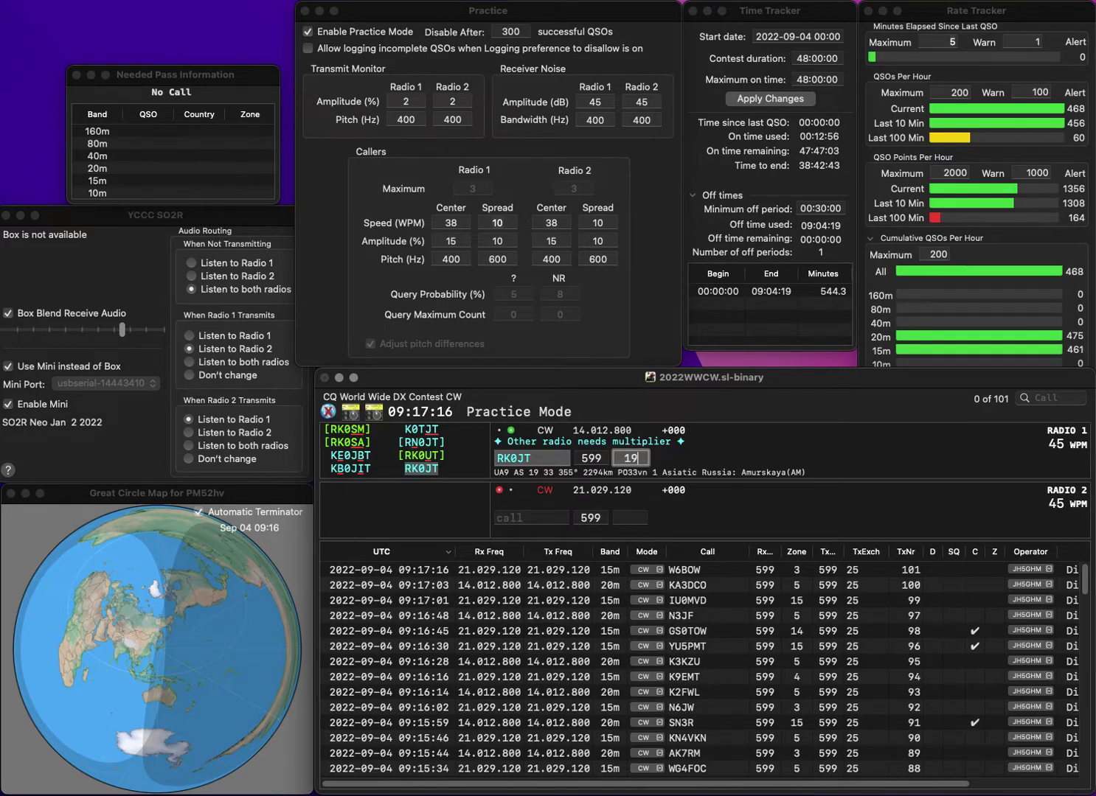
key("Return")
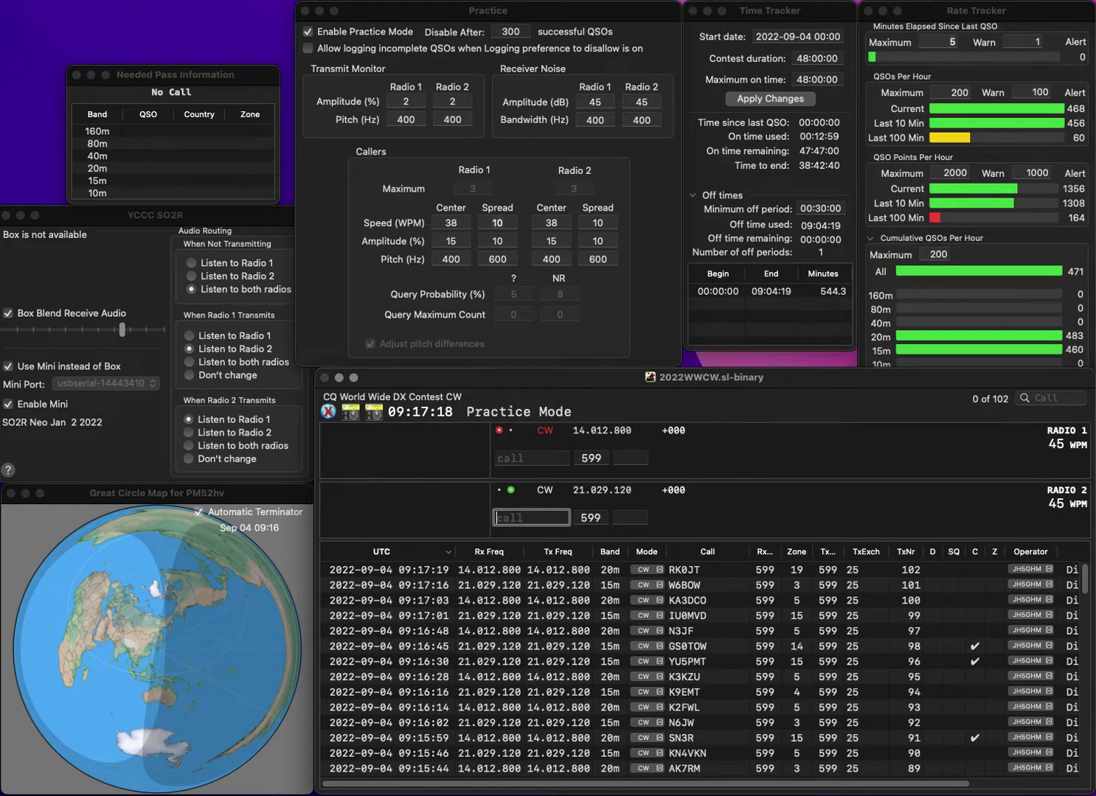
type("WHPA2JWN")
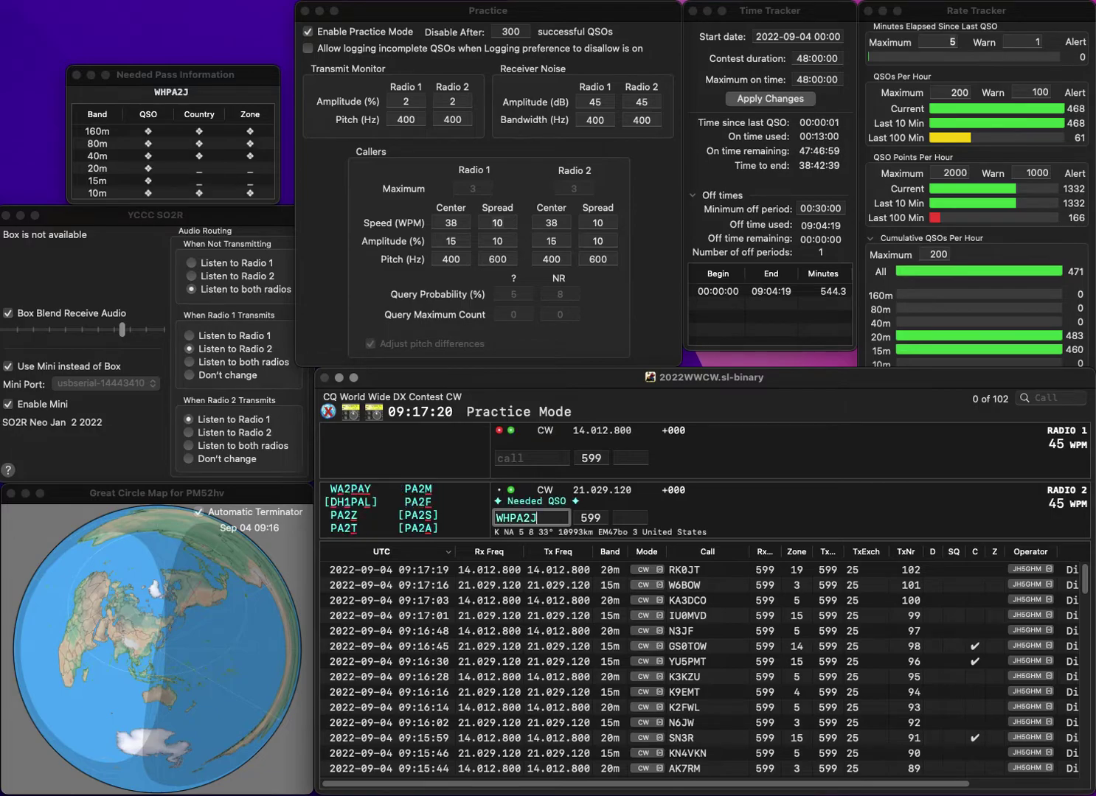
key("ctrl+a")
key("Delete")
key("Delete")
key("Return")
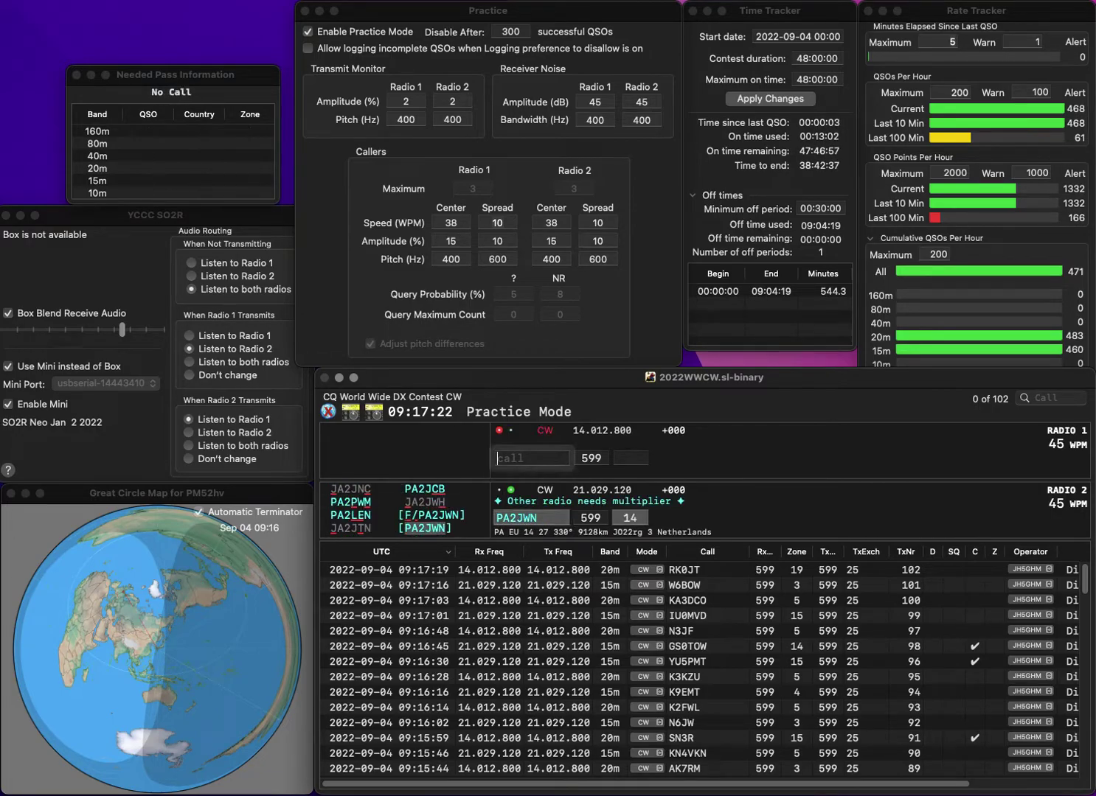
type("CT")
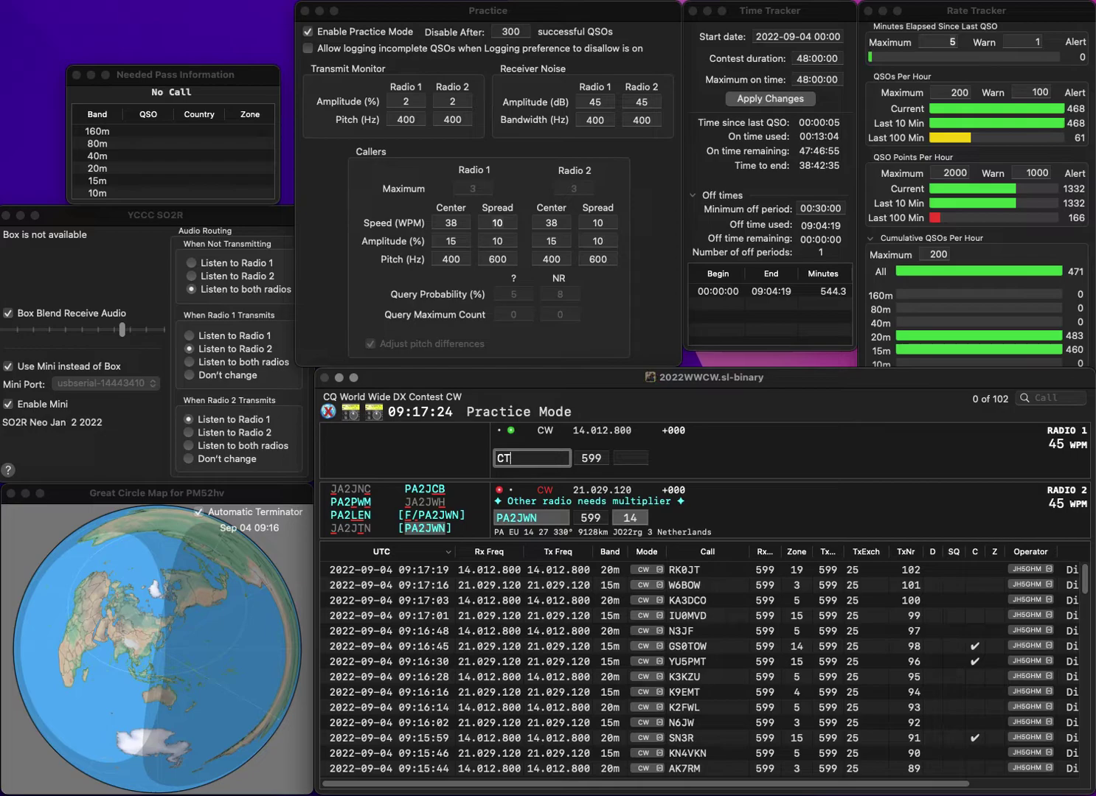
type("0ABO")
key("Left")
key("Left")
key("Left")
key("Left")
key("Left")
key("Delete")
type("9")
key("Return")
key("Return")
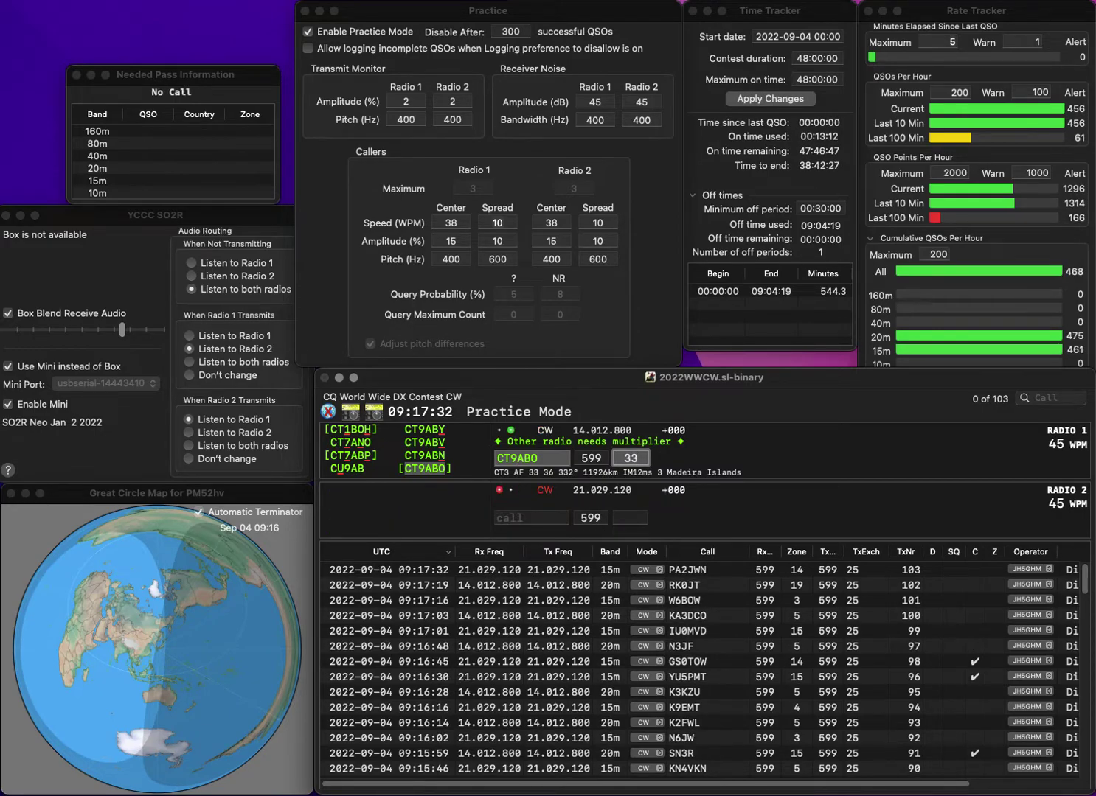
key("Return")
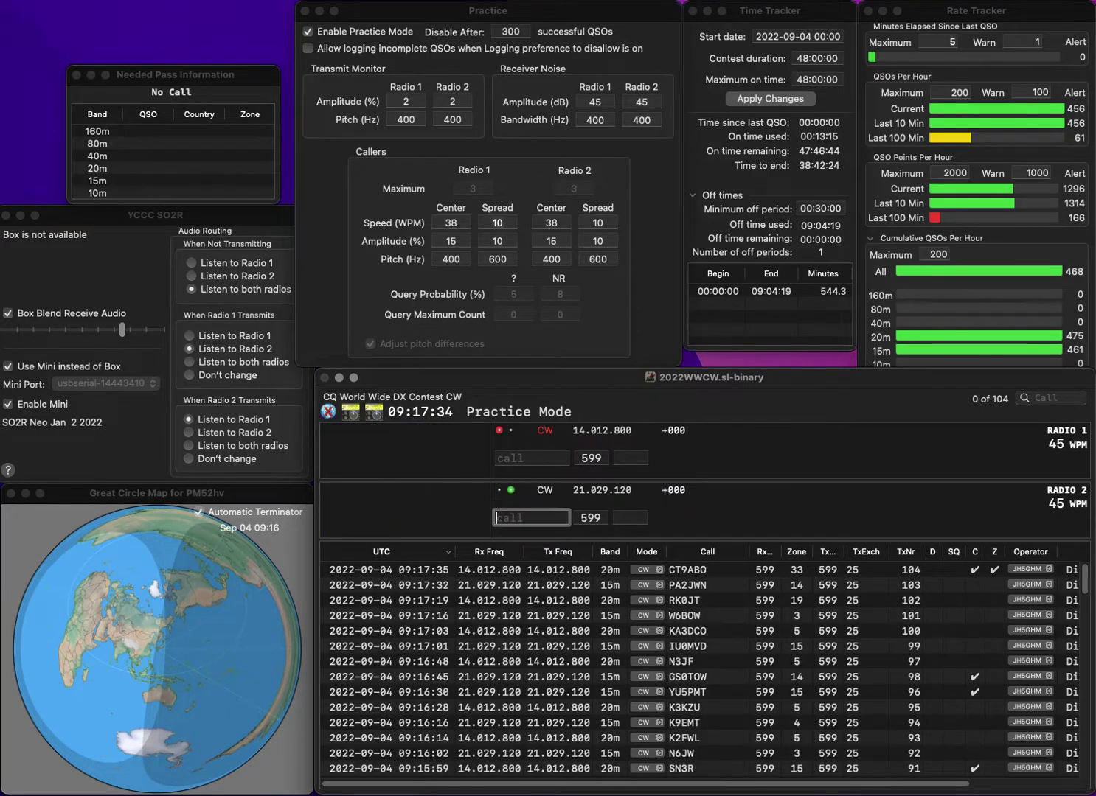
type("N3Y")
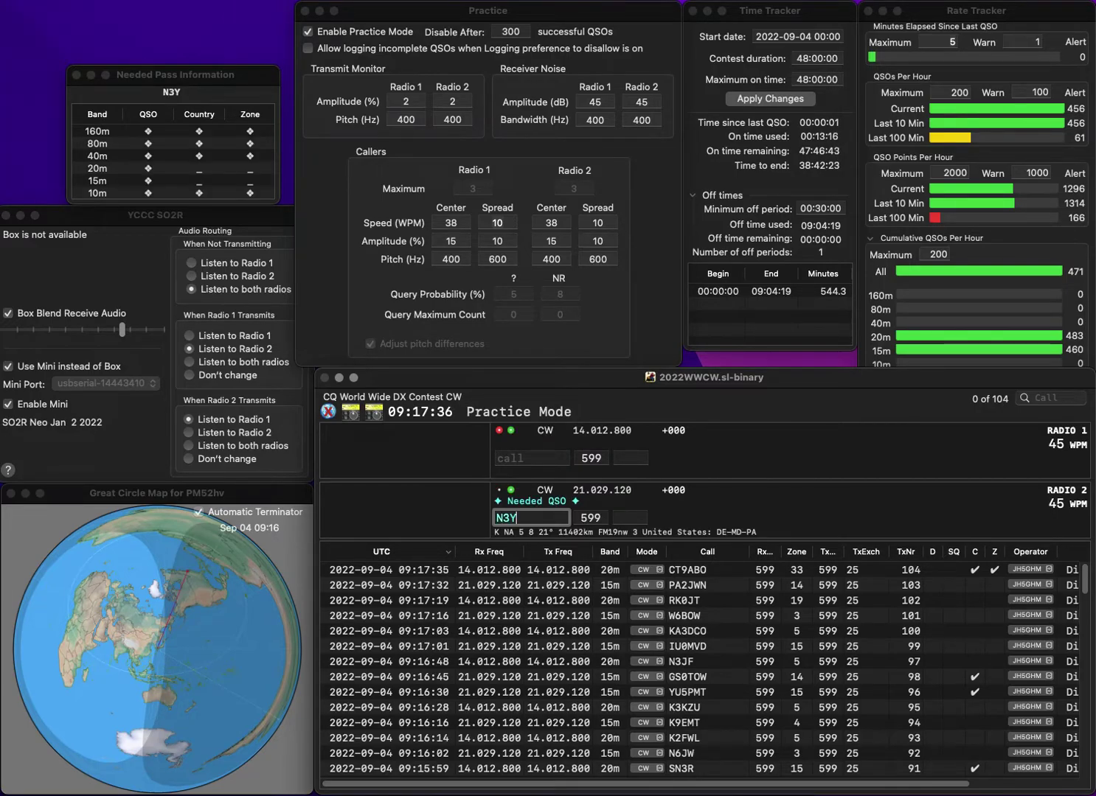
key("BackSpace")
key("Return")
type("OM2LT")
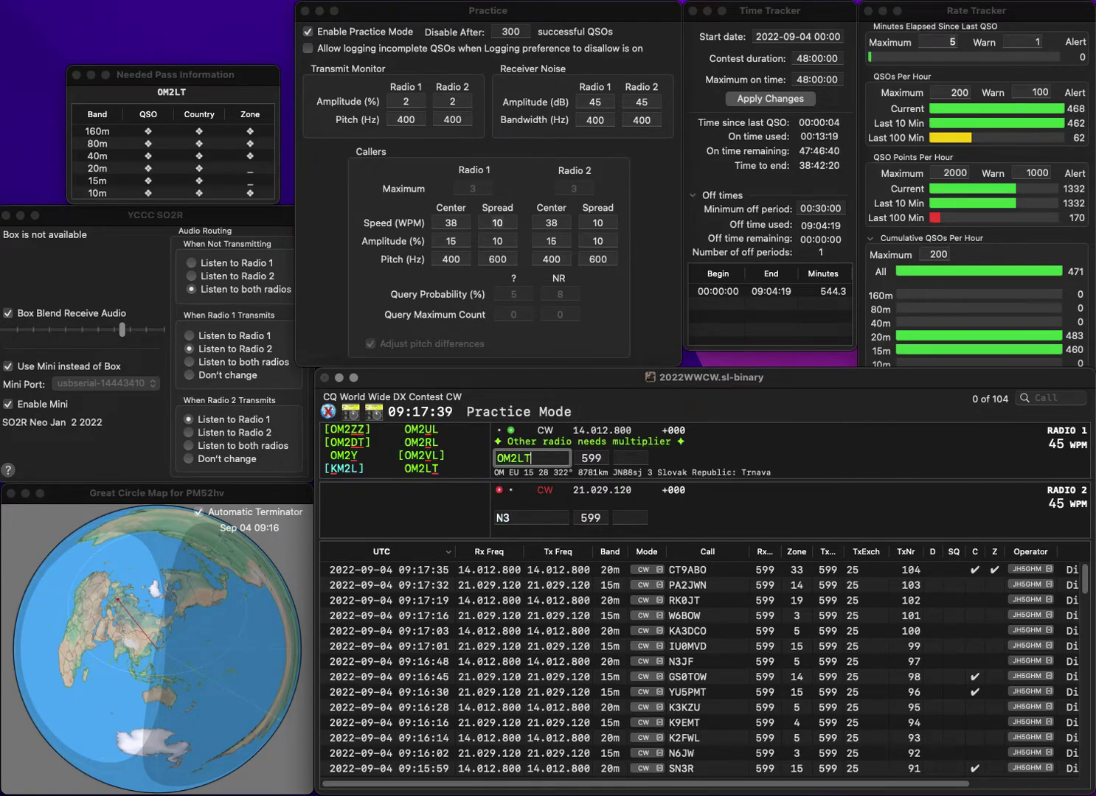
key("Return")
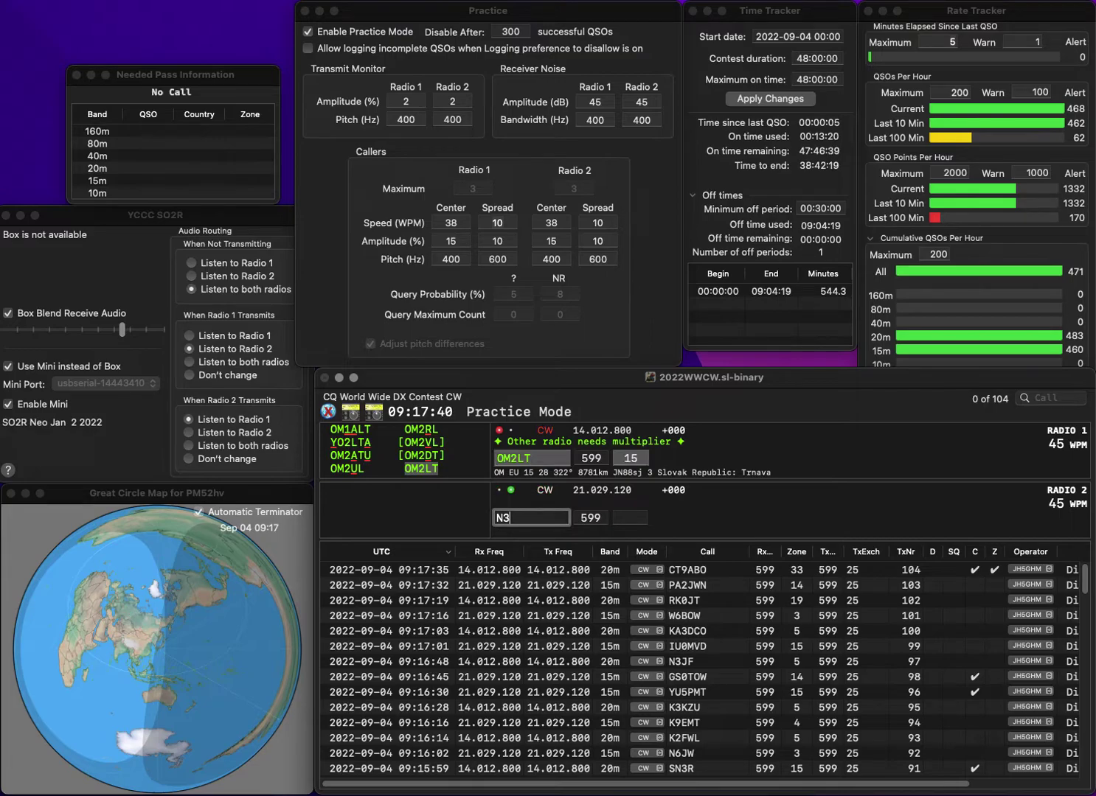
type("CGK")
key("Return")
key("Return")
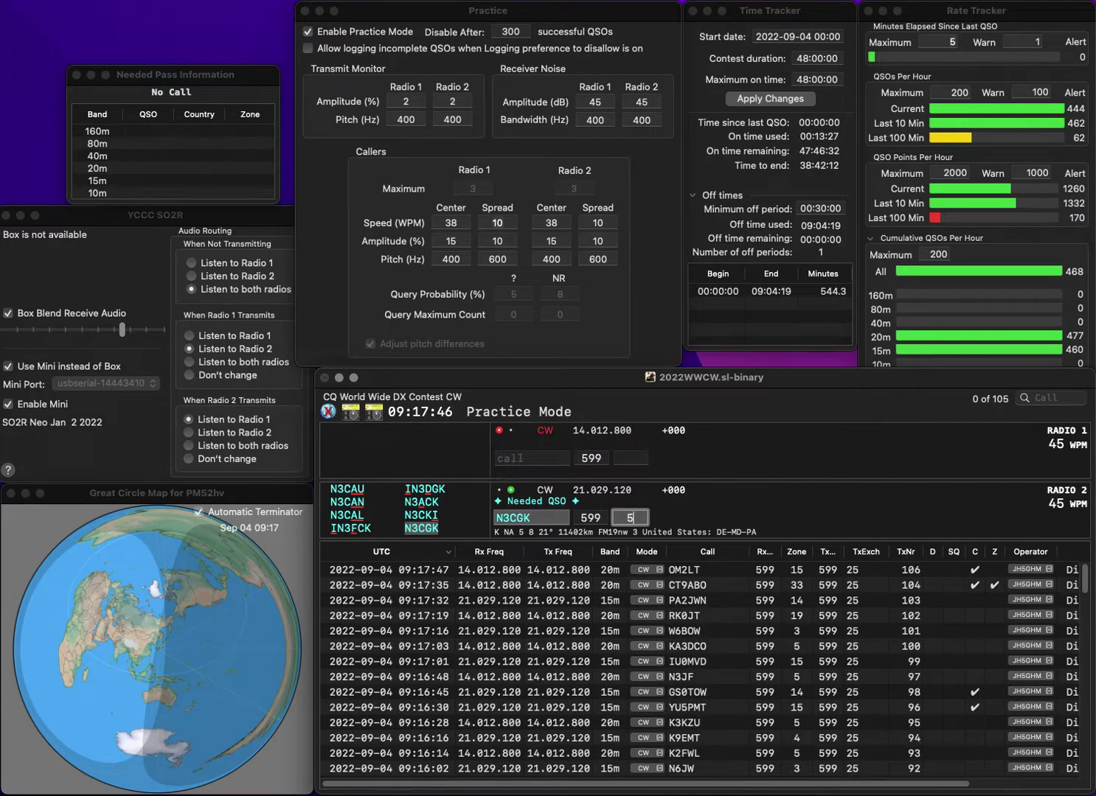
key("Return")
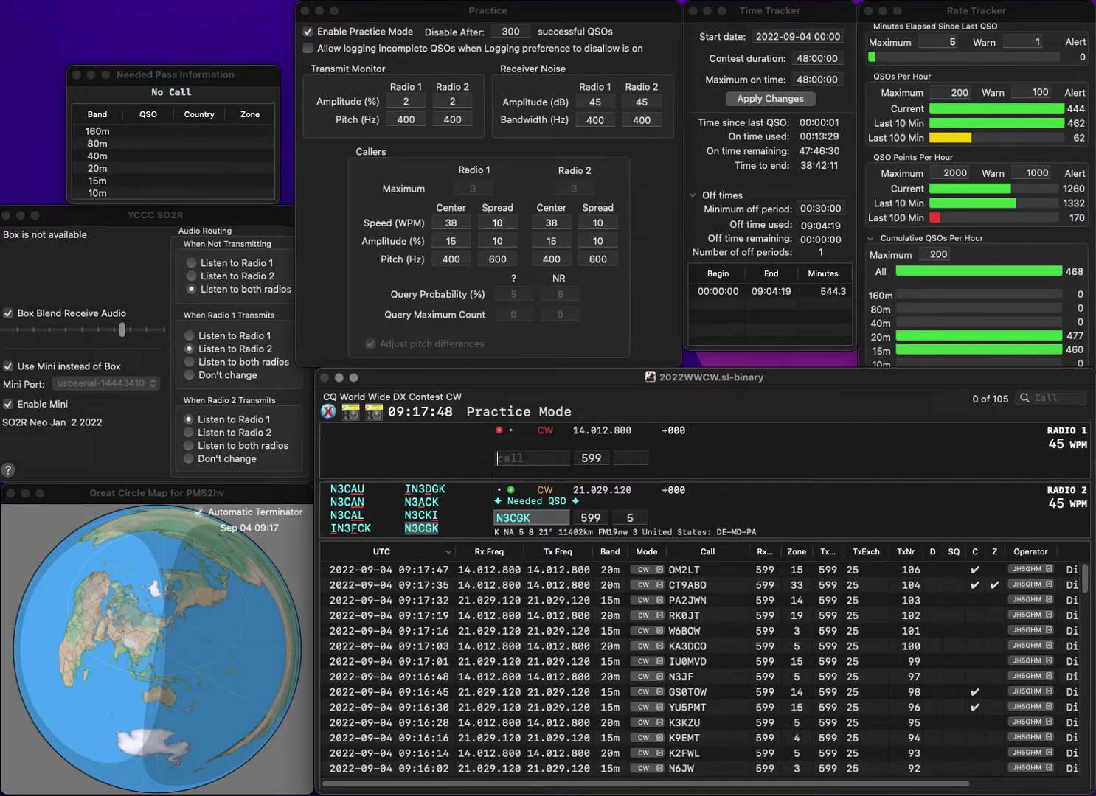
type("EA7HAB")
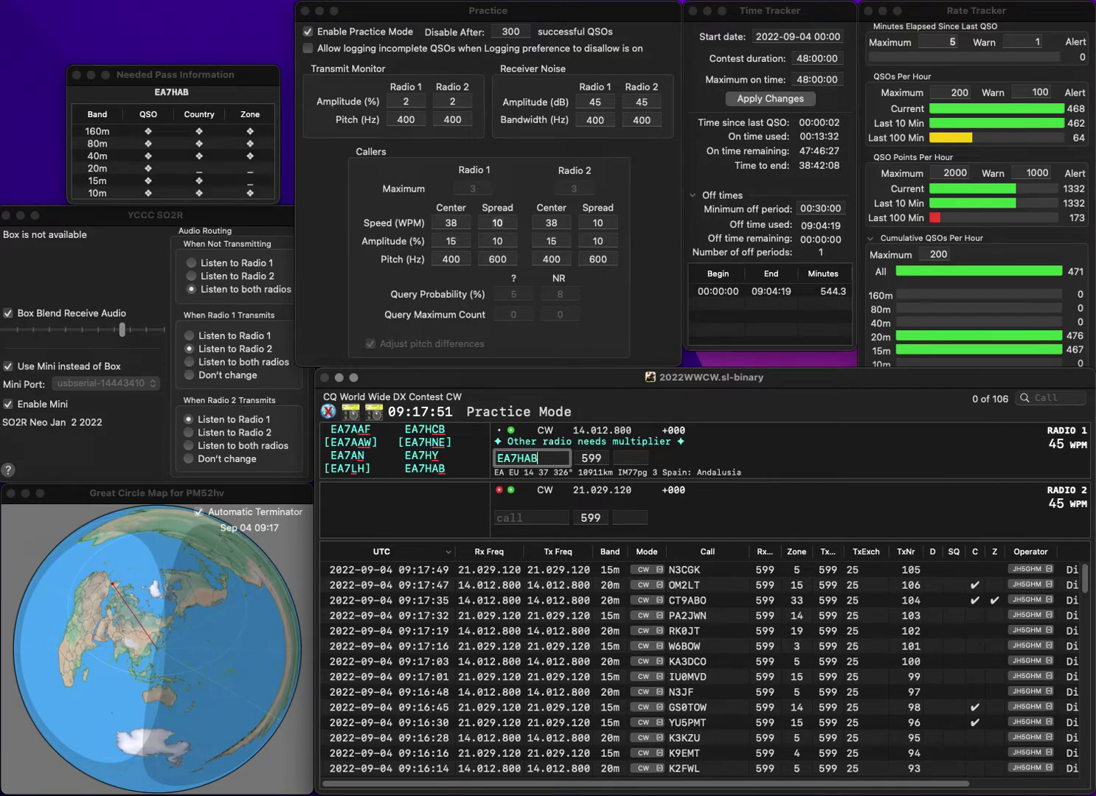
key("Return")
type("1")
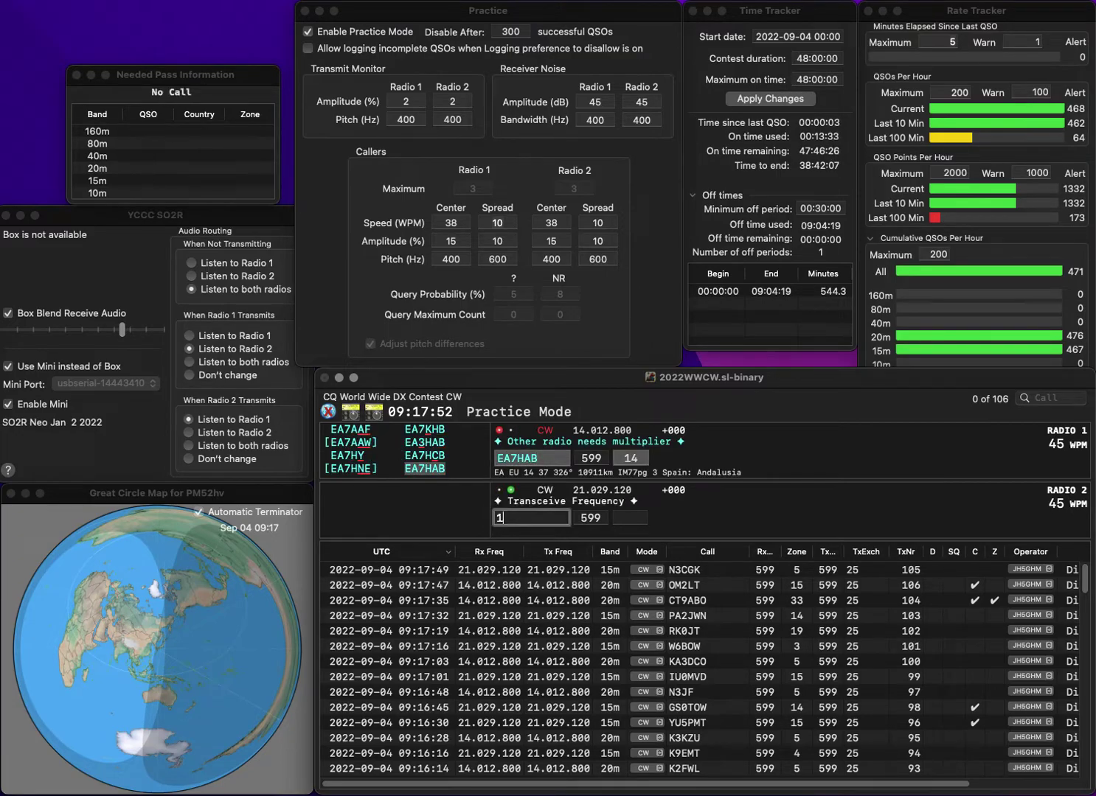
type("JPR")
key("ctrl+a")
type("W")
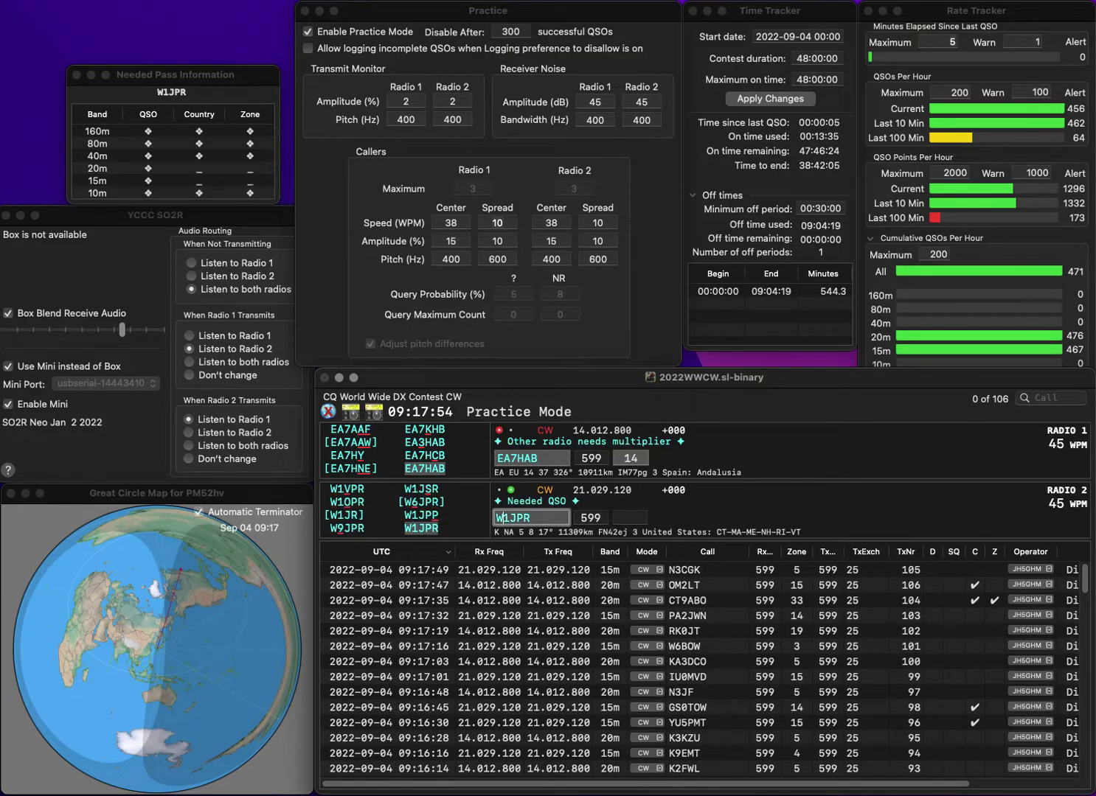
key("Return")
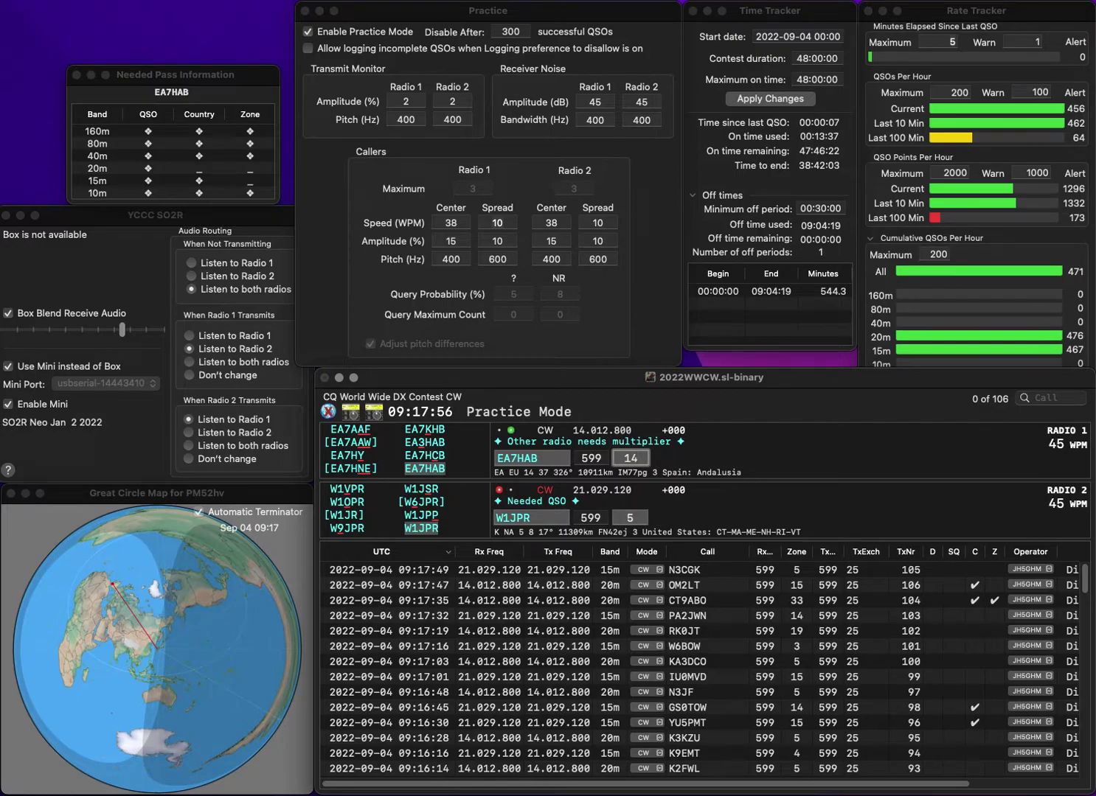
key("Return")
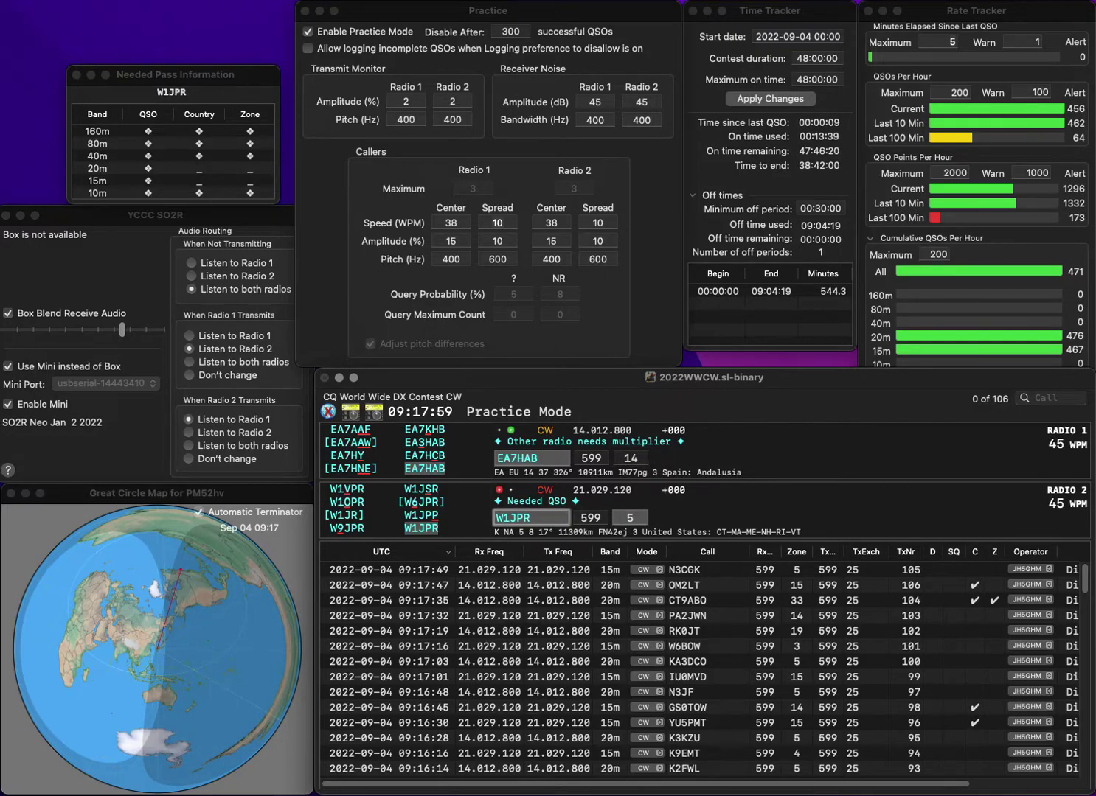
key("Return")
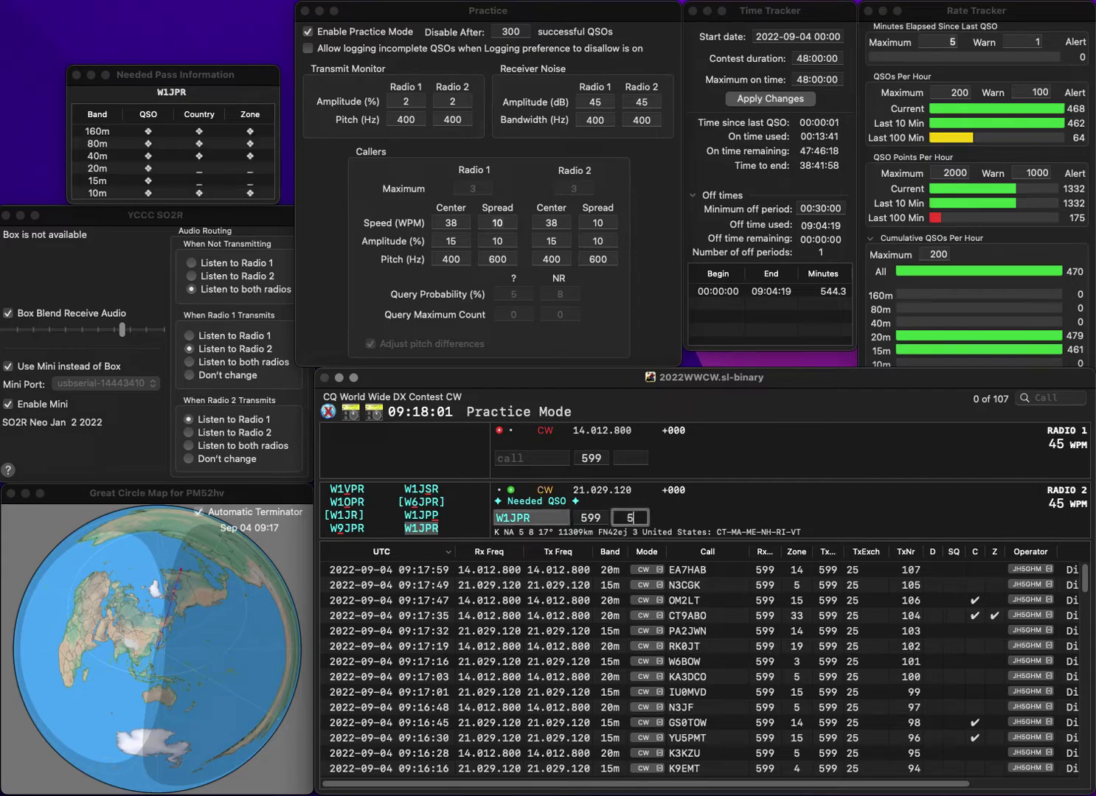
type("JJ0TWX")
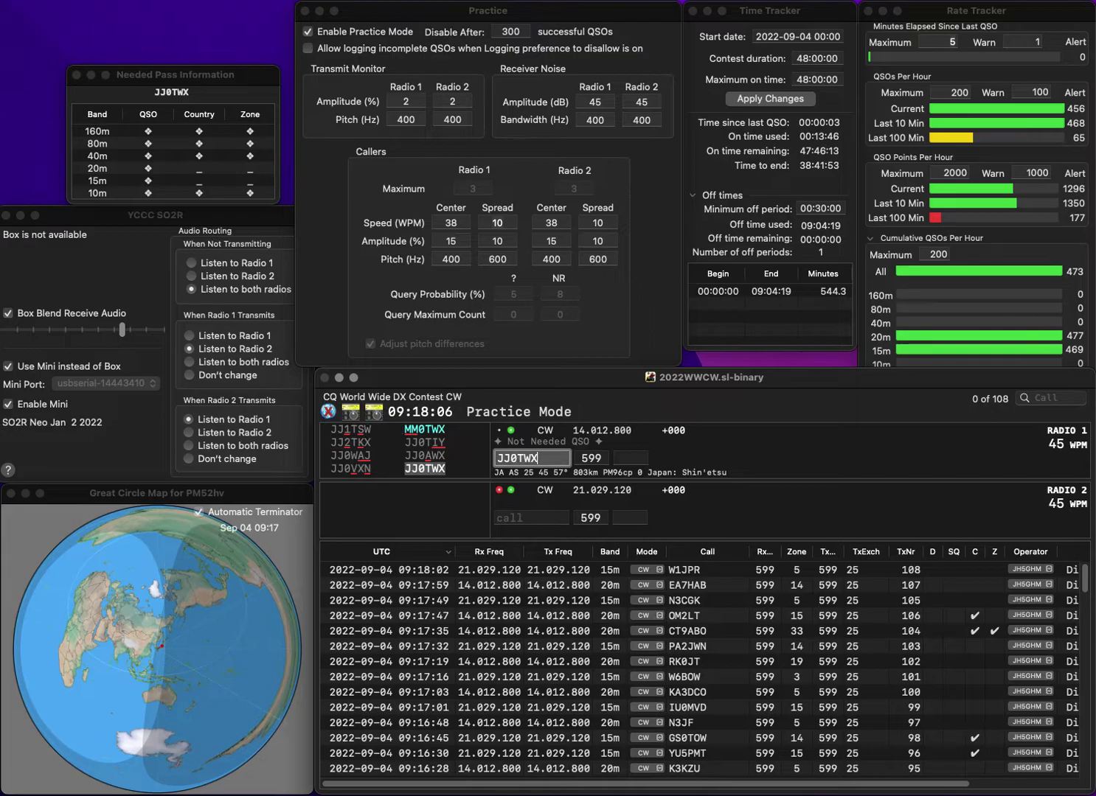
key("Return")
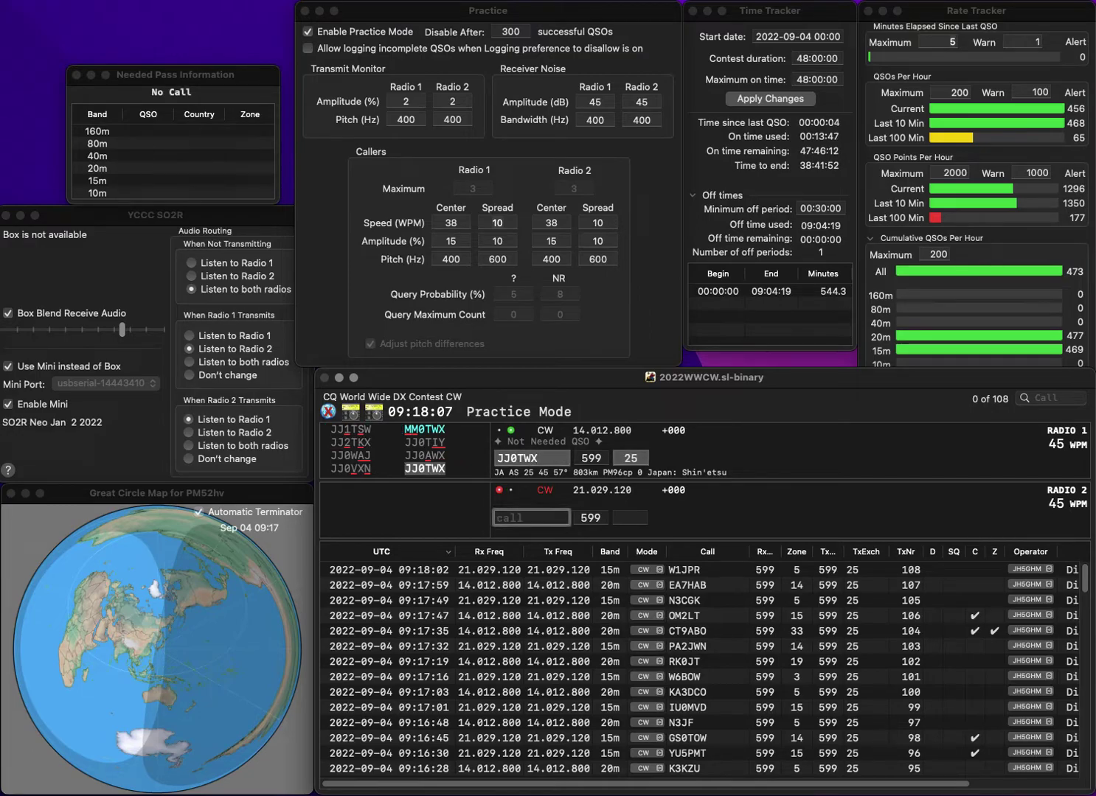
key("Return")
type("K")
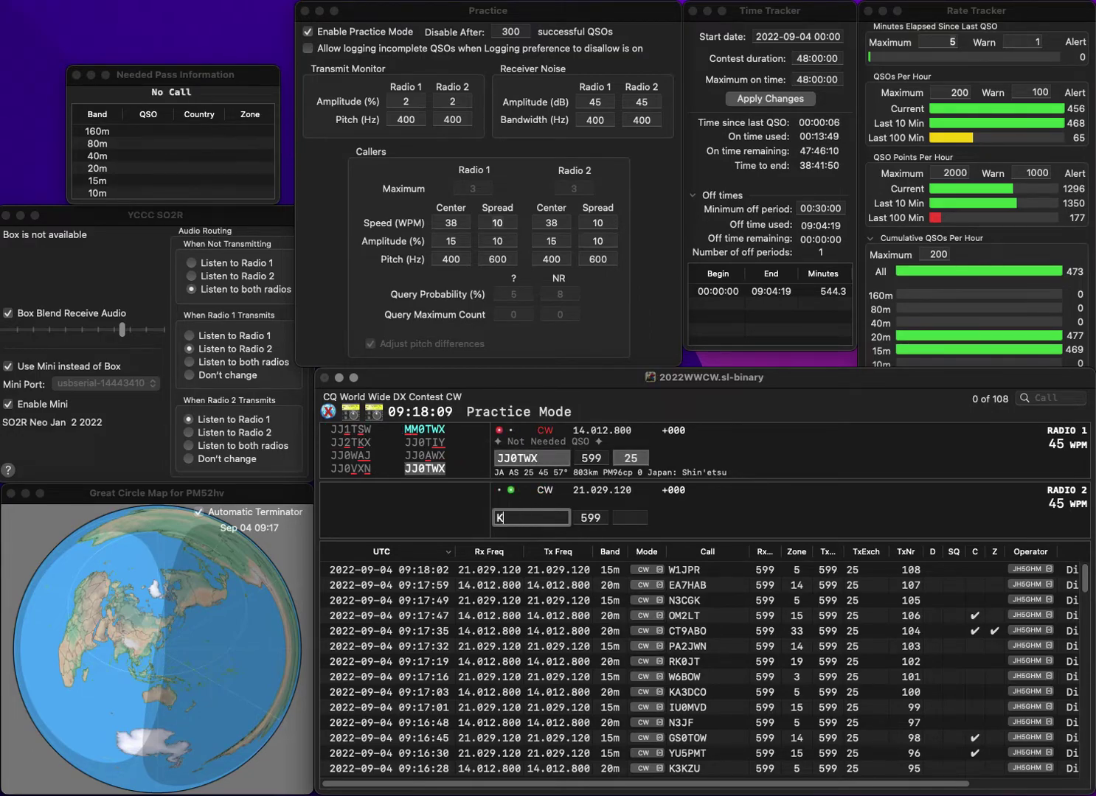
type("9AAD")
key("space")
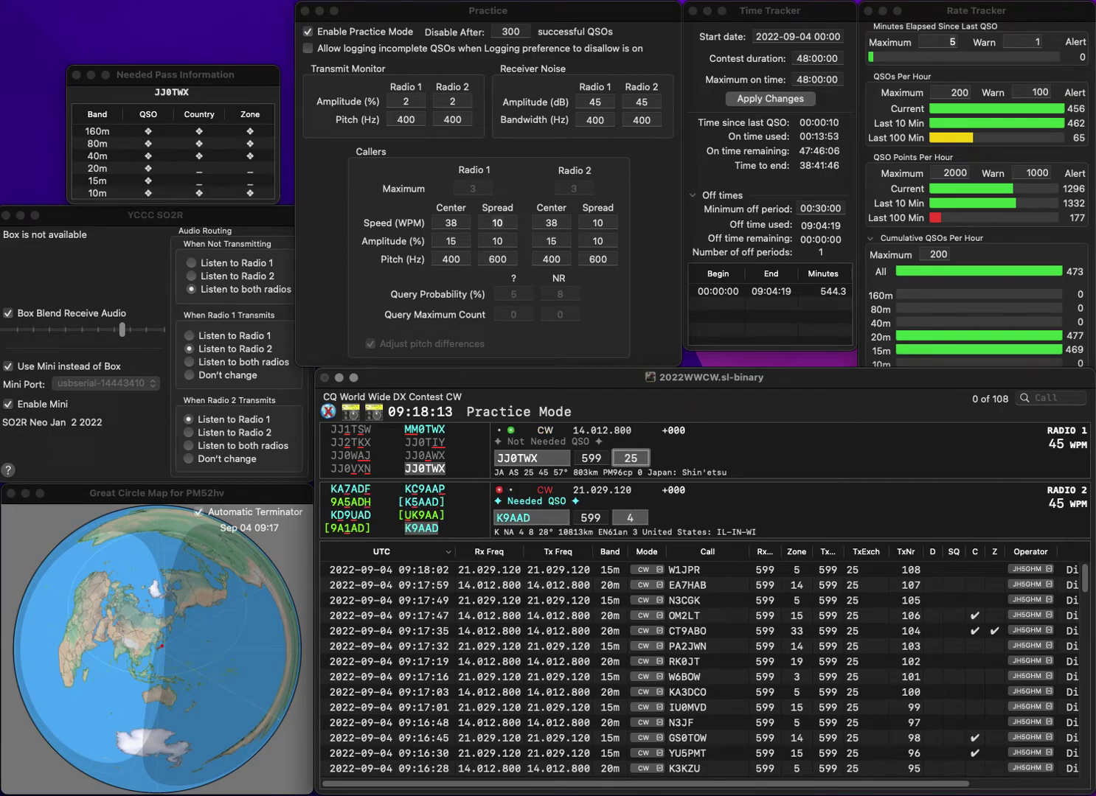
key("Return")
key("Return")
Enter the calls GM0TKM on Radio 1 and KD5WT on Radio 2, sending each station the exchange.
type("GM0TKM")
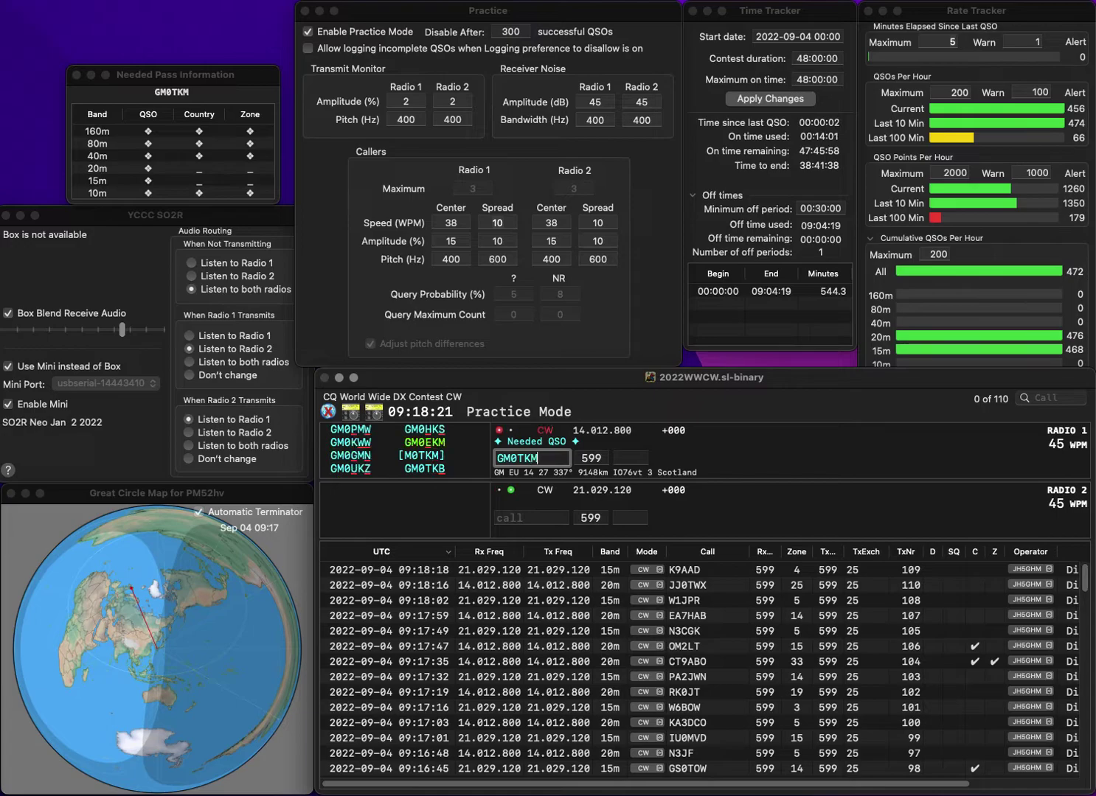
key("Return")
type("KD5WT")
key("Return")
Correct the pending Radio 1 call sign to GM0EKM.
key("BackSpace")
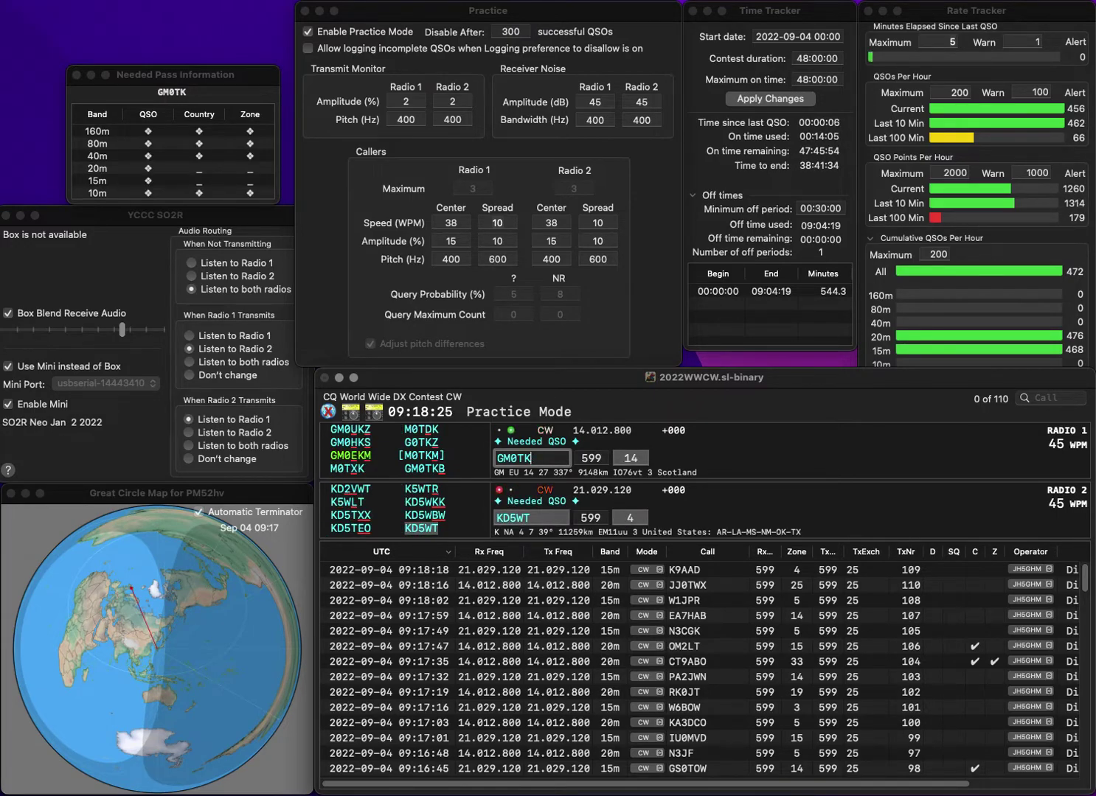
key("Left")
key("Left")
type("E")
key("Right")
key("Right")
key("BackSpace")
type("M")
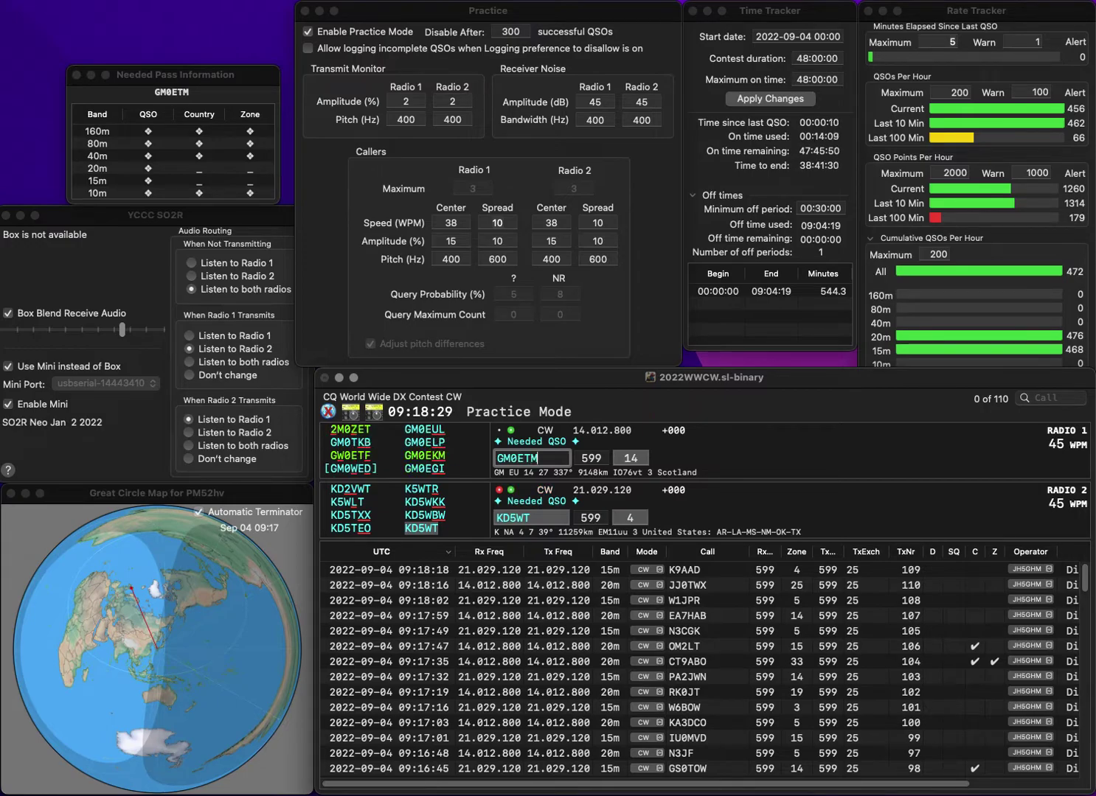
key("Left")
key("BackSpace")
type("K")
key("Return")
key("Up")
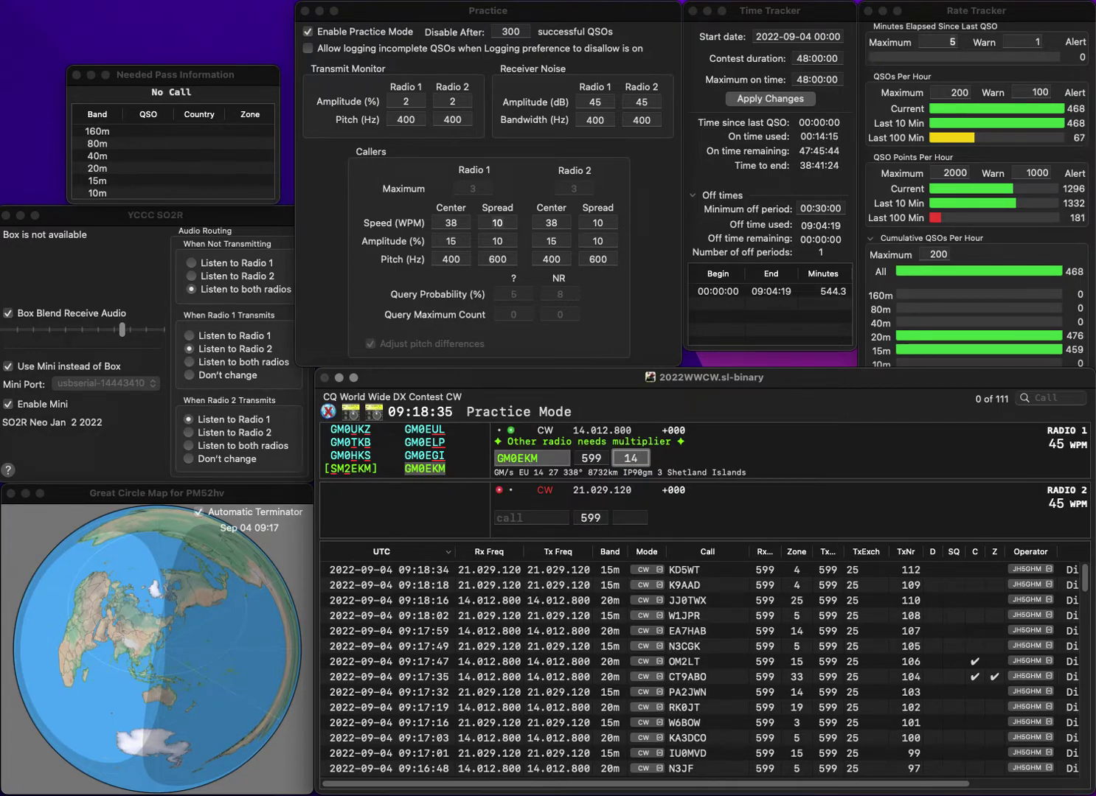
key("Return")
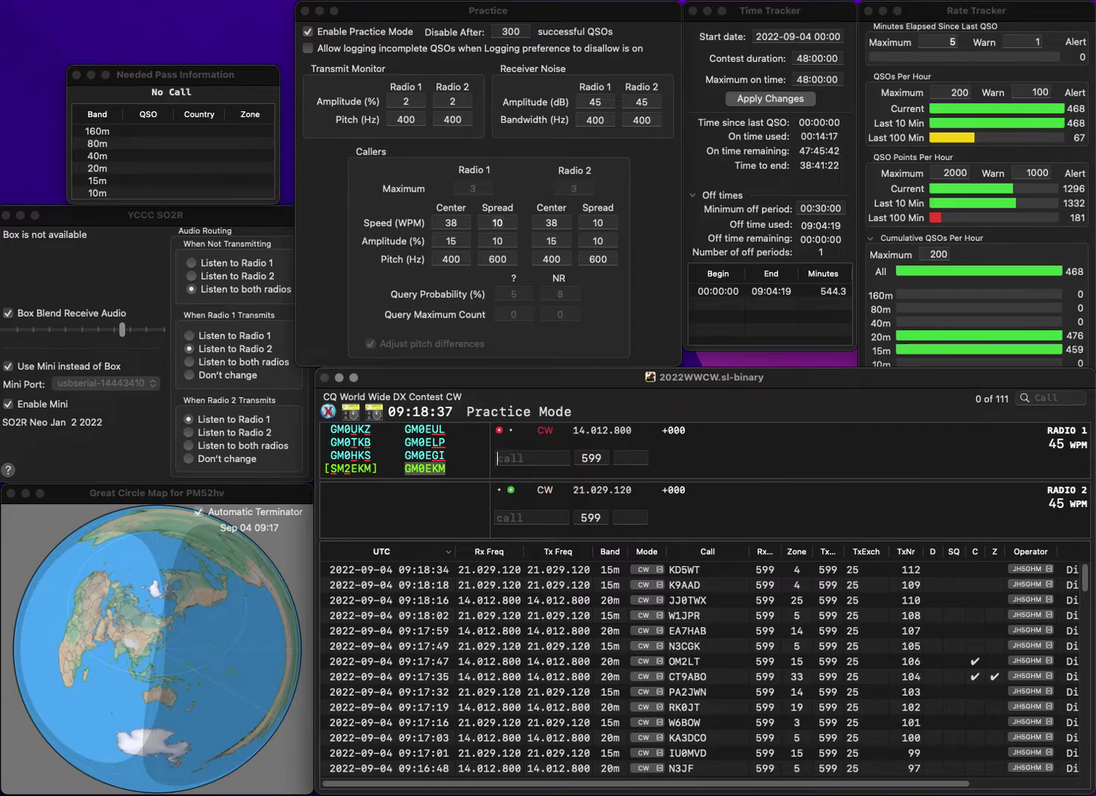
type("OE5CWO/P")
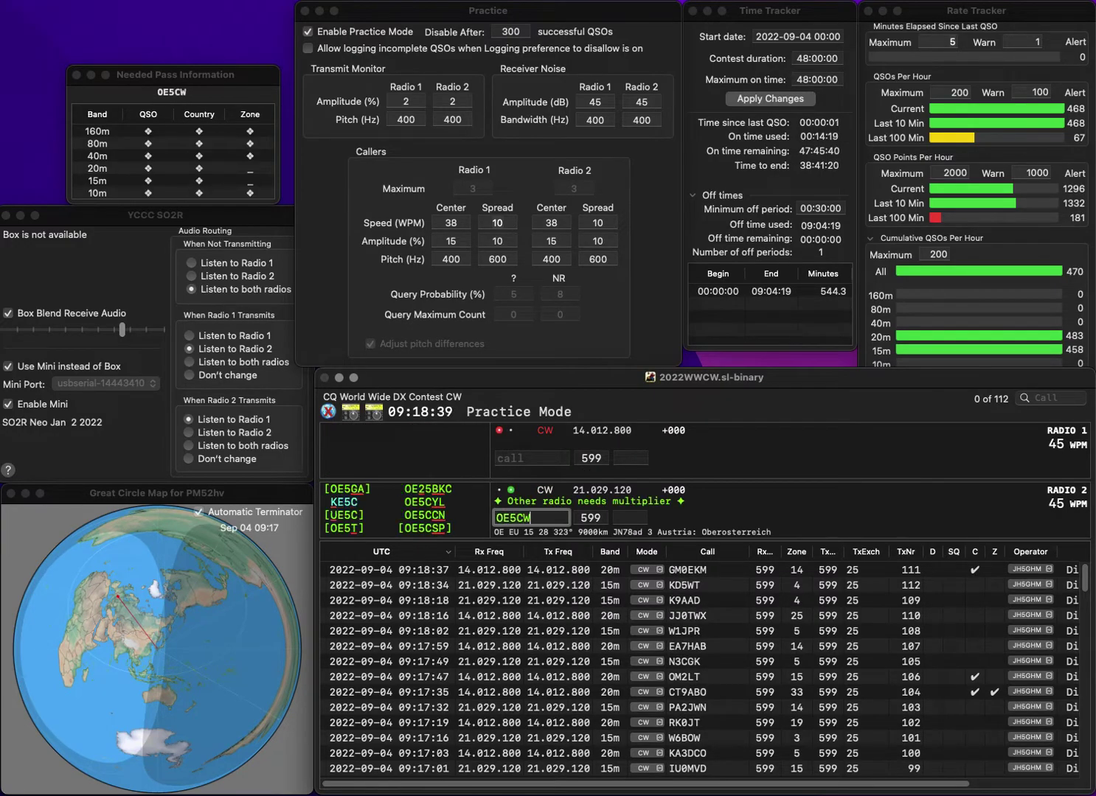
key("Return")
type("V2OP")
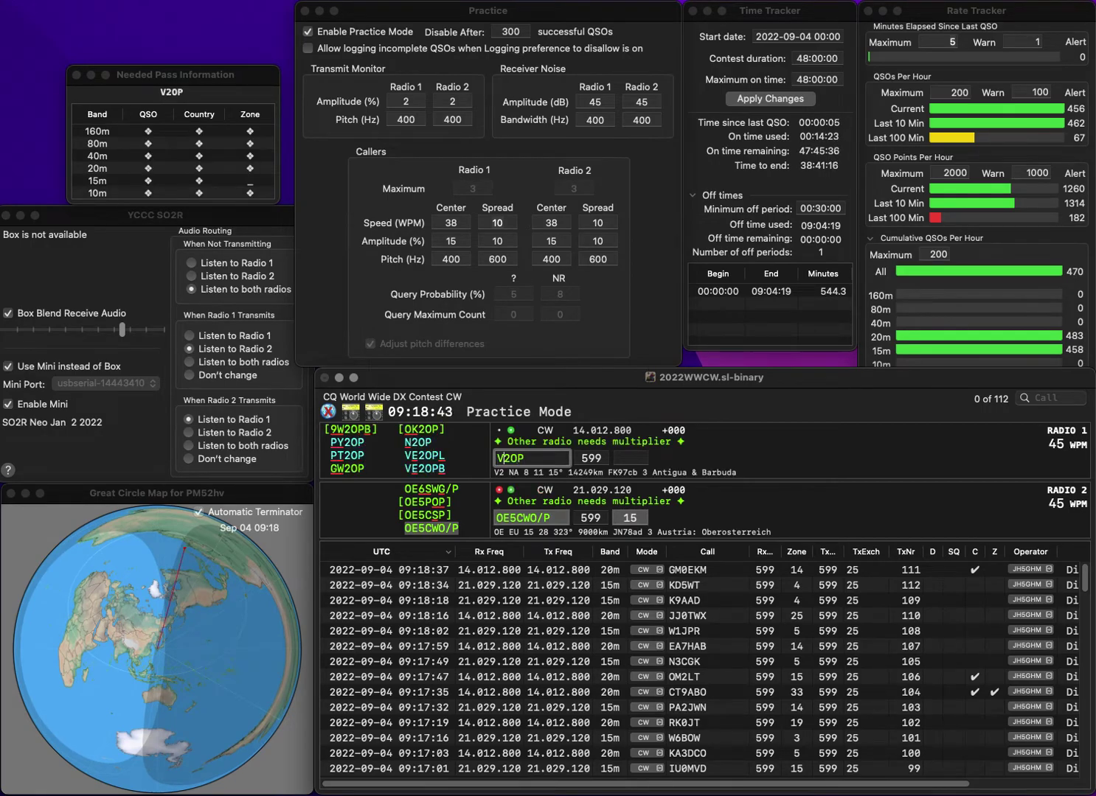
key("Left")
key("Left")
key("BackSpace")
type("E1")
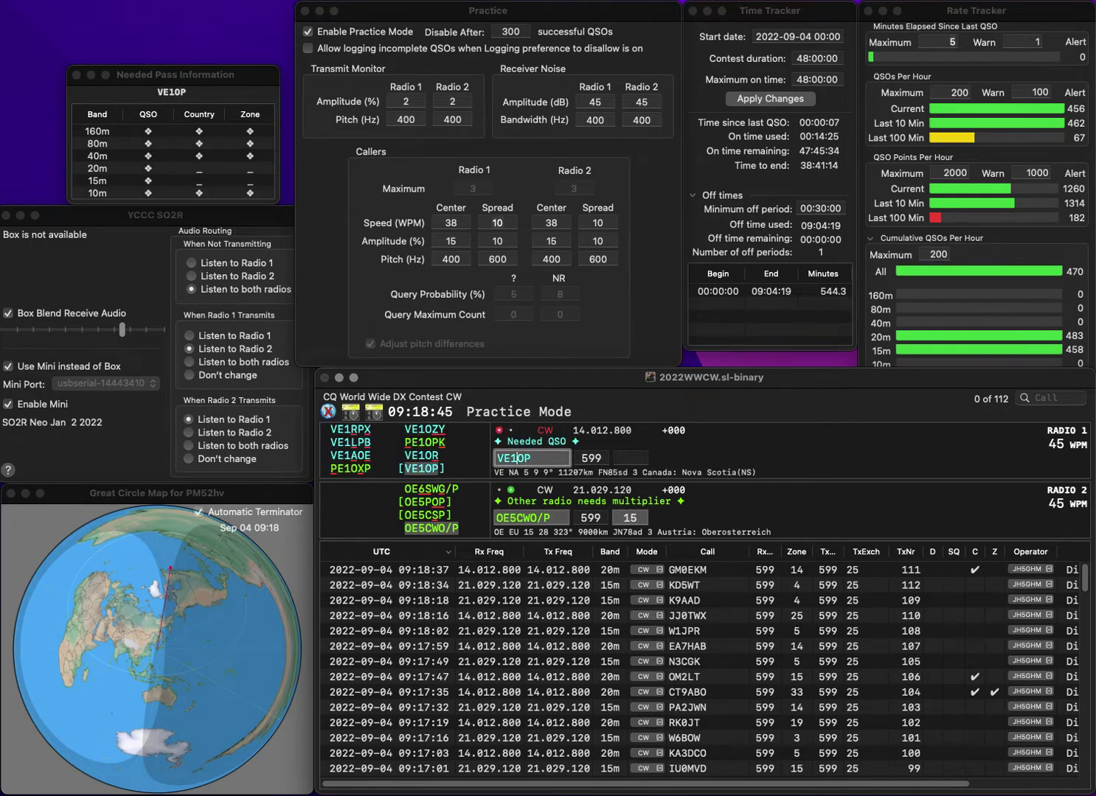
key("Return")
key("Return")
key("space")
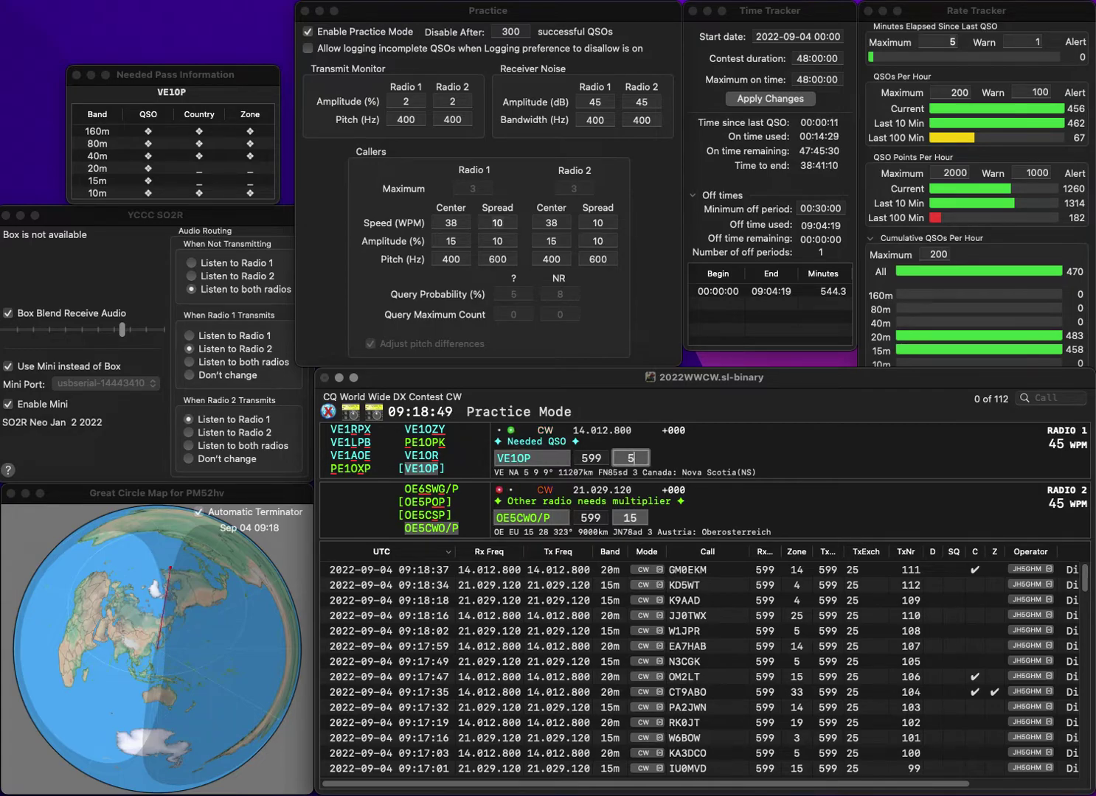
key("backslash")
key("space")
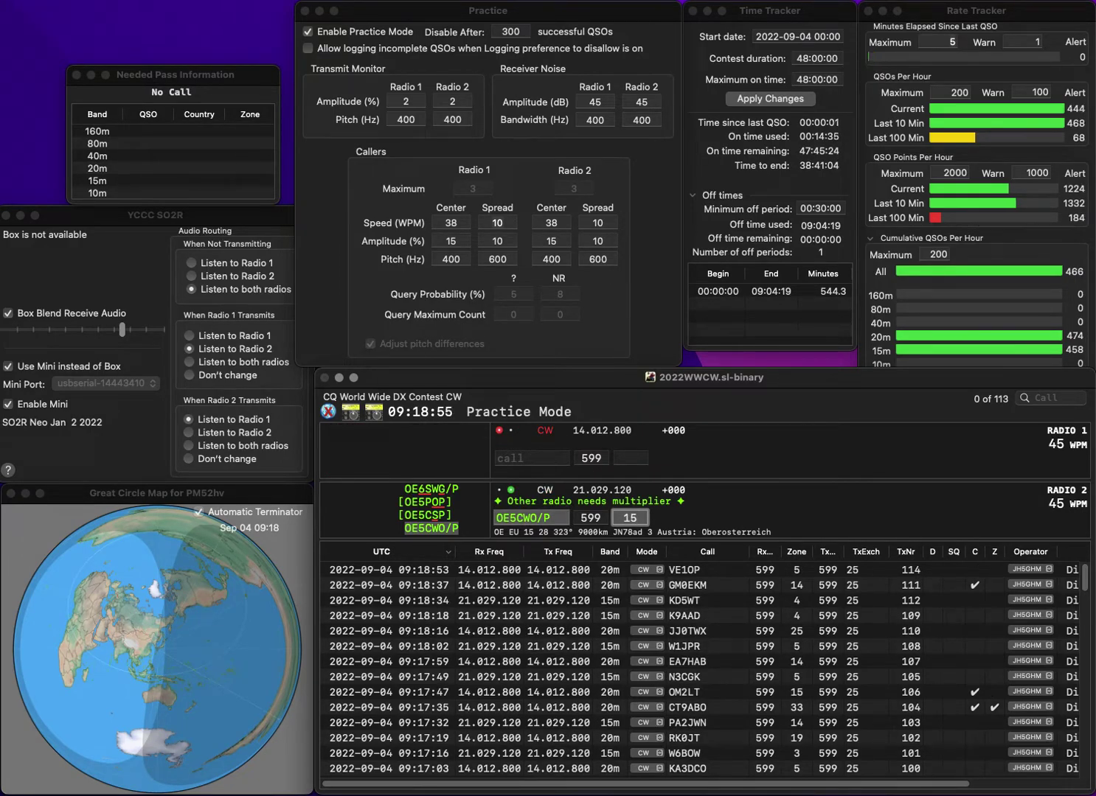
Enter WA1VXO as the Radio 1 call and send the exchange.
type("WA")
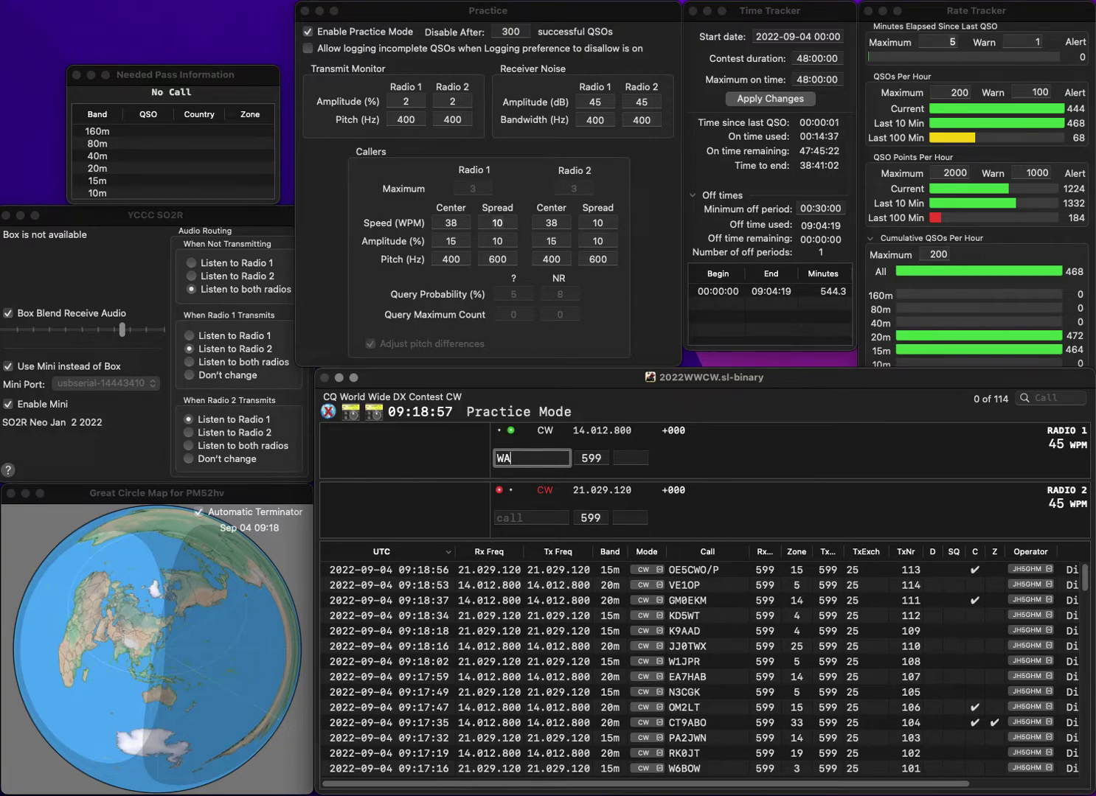
type("1VXO")
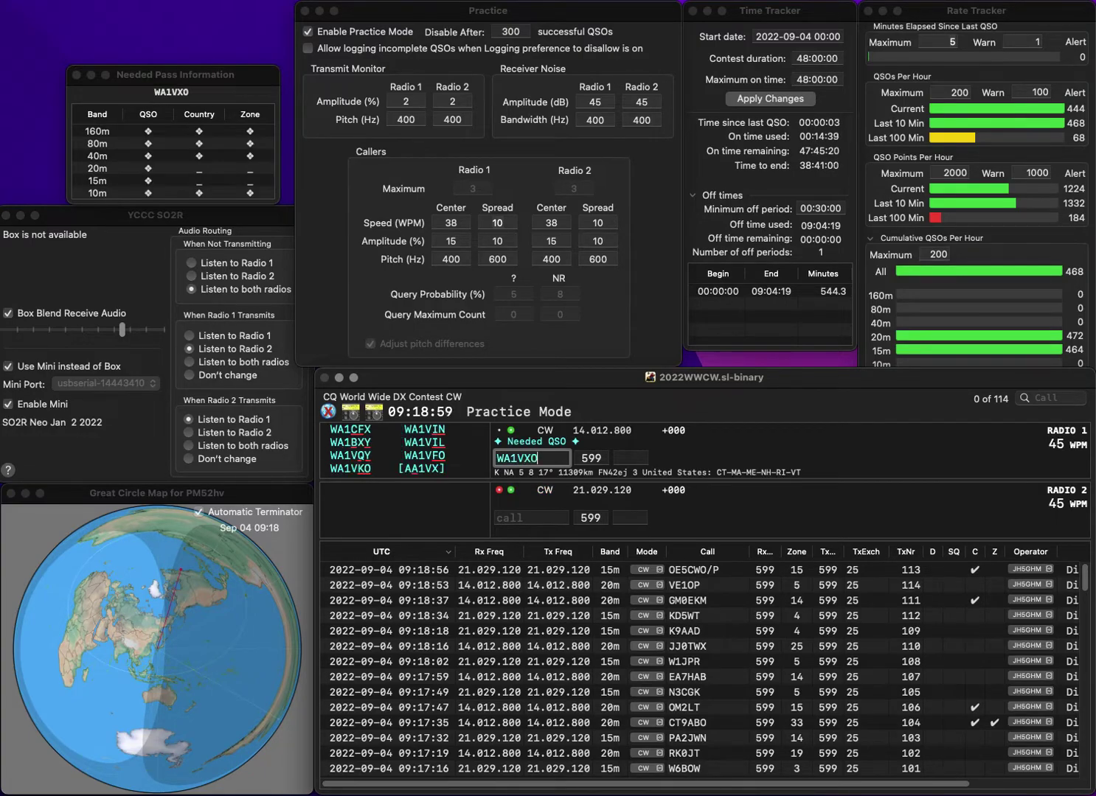
key("Return")
key("Up")
key("Left")
key("BackSpace")
type("V")
key("Right")
key("BackSpace")
type("K")
key("Return")
type("LY")
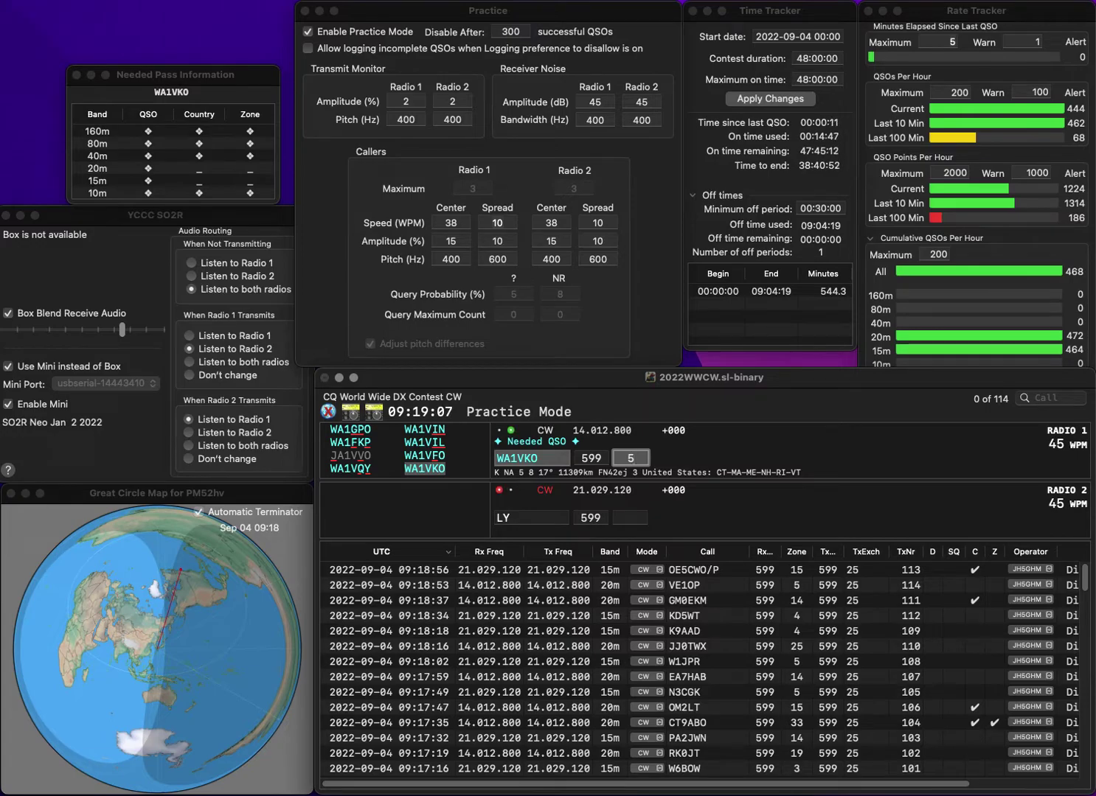
key("Return")
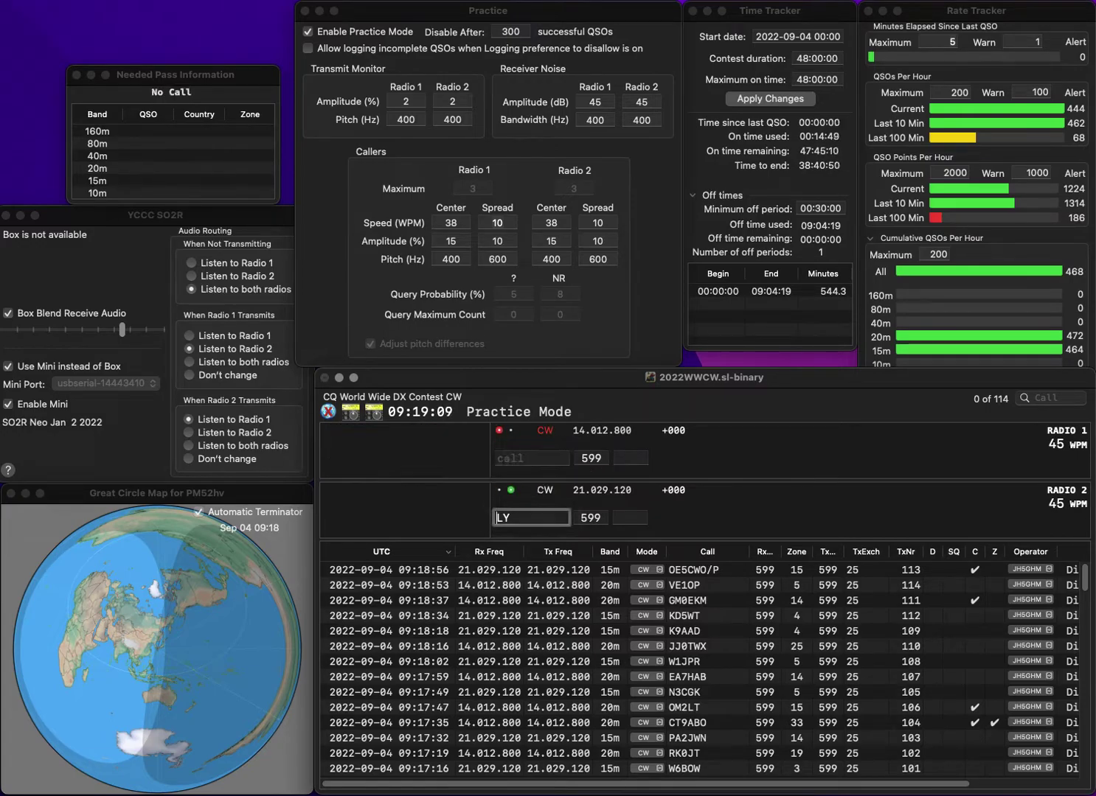
type("CO8")
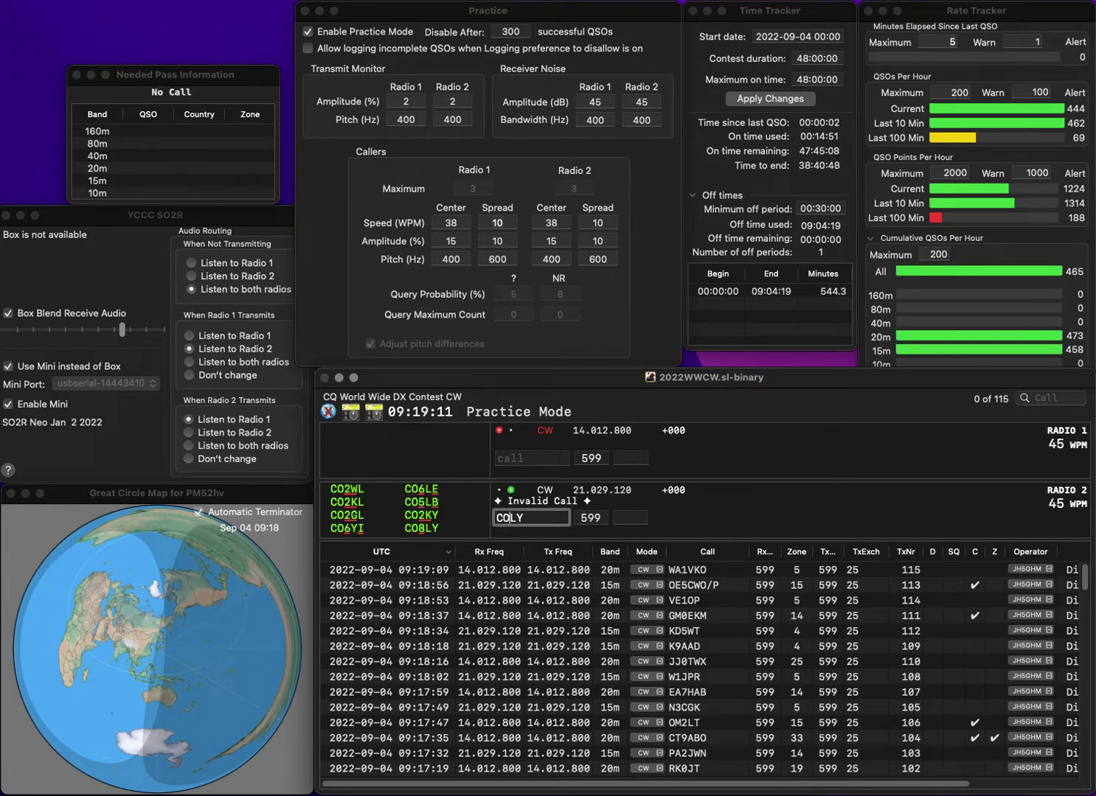
key("Return")
Enter P1ITU/1 as the Radio 1 call.
type("W")
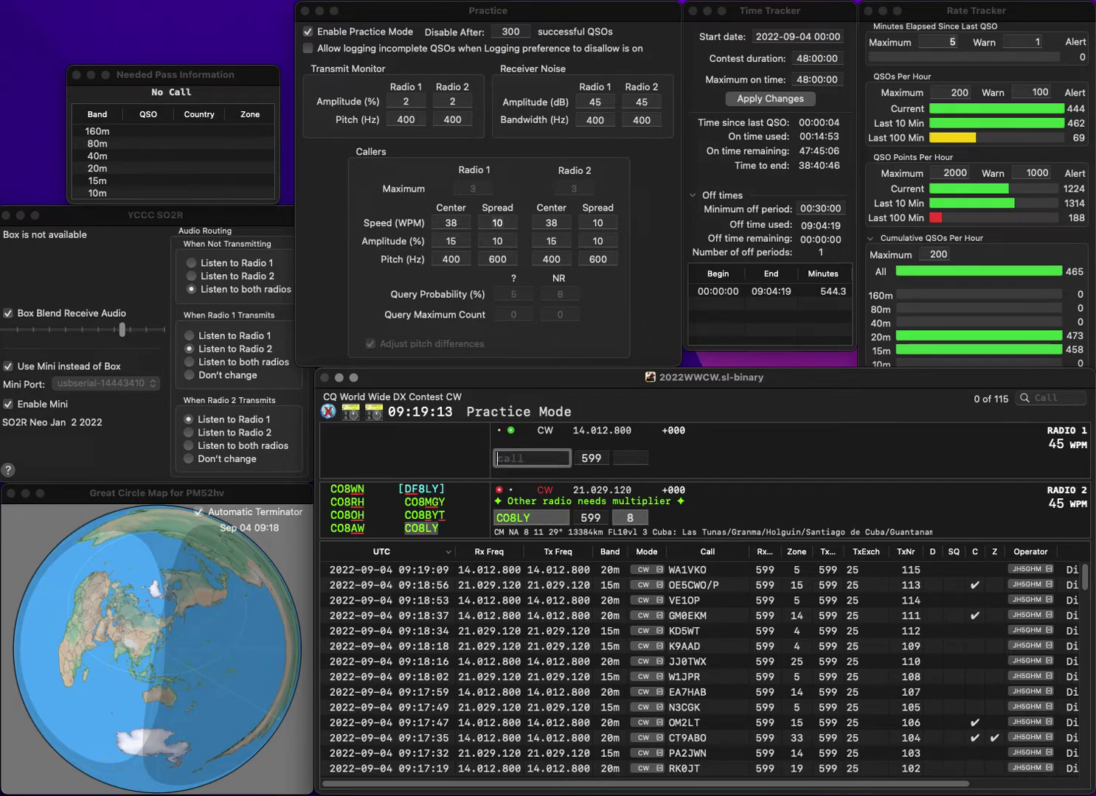
type("P1IT")
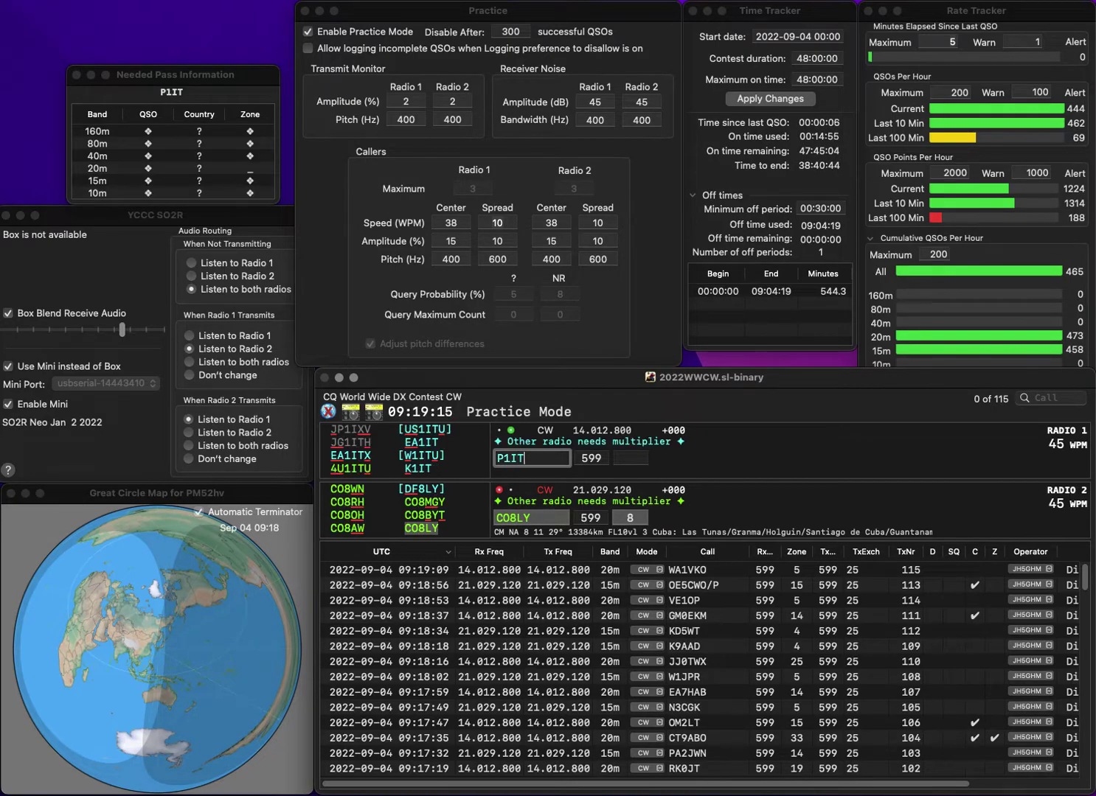
type("U/1")
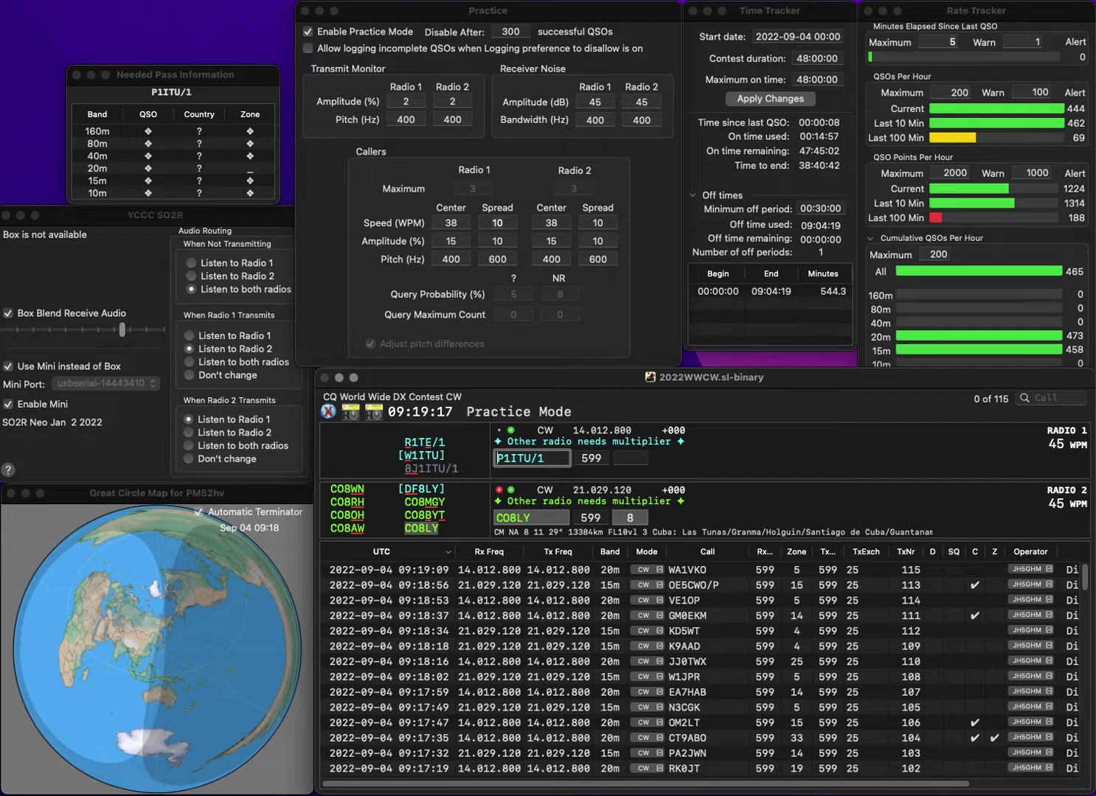
Change the Radio 1 call's prefix so it reads 8N1ITU/1, and send the exchange.
key("Left")
key("Left")
key("Left")
key("Left")
key("Left")
key("BackSpace")
key("BackSpace")
type("8N1")
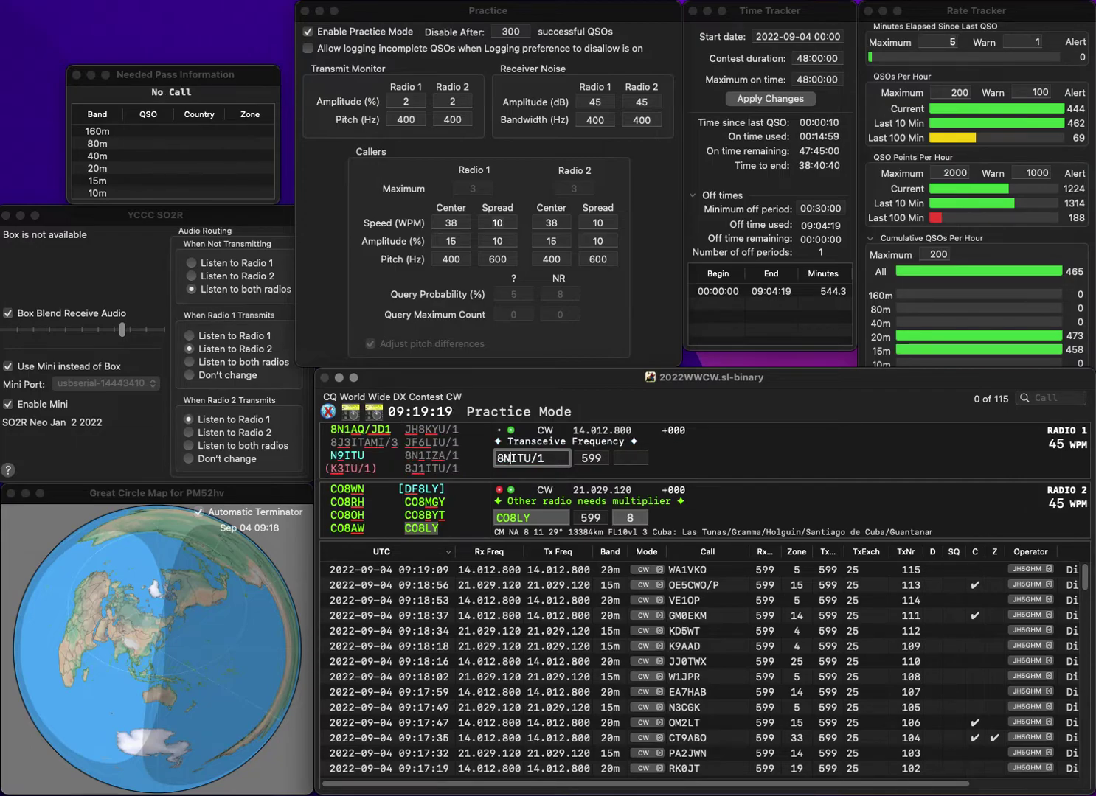
key("Return")
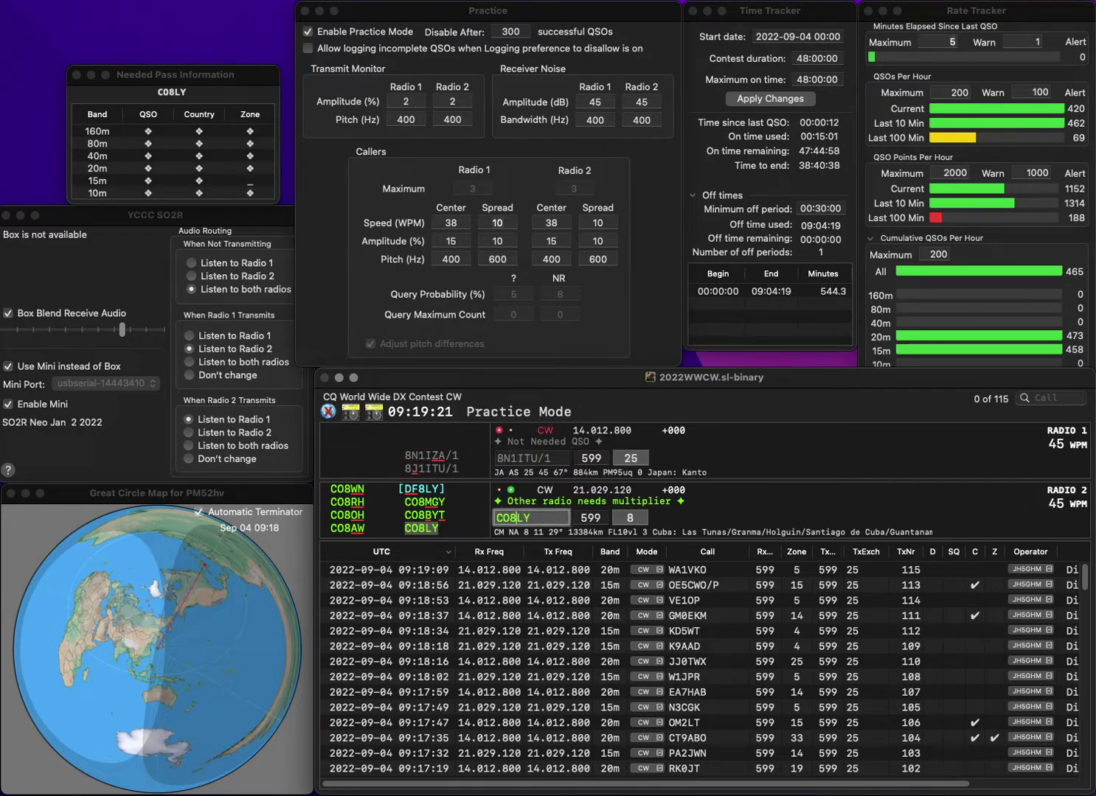
Correct the Radio 1 call to 8J1ITU/1 and log the pending CO8LY contact on Radio 2.
key("Tab")
key("Tab")
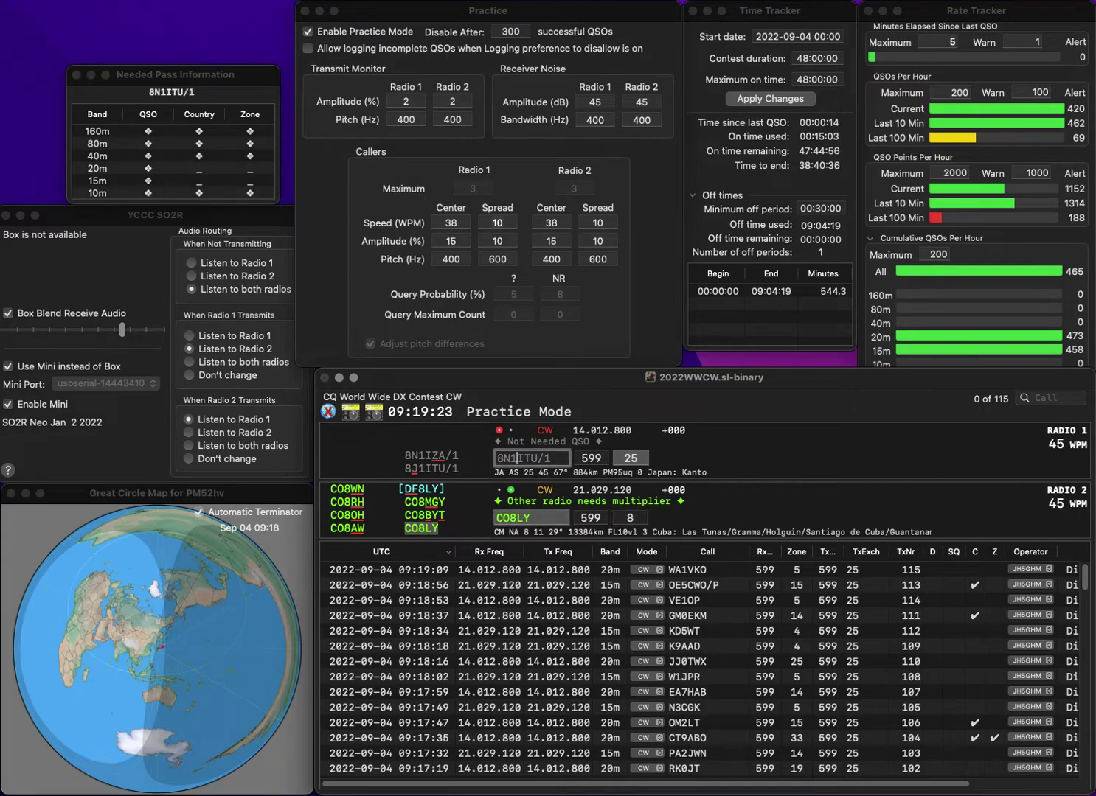
key("Left")
key("BackSpace")
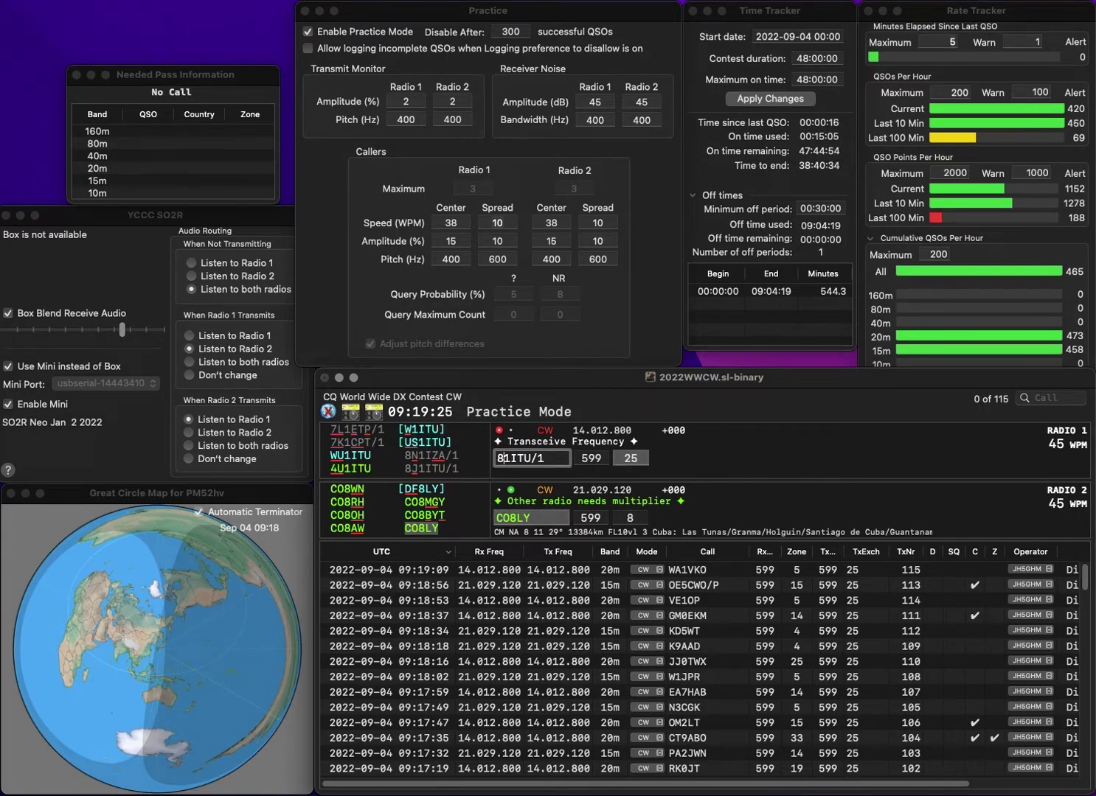
type("J")
key("Return")
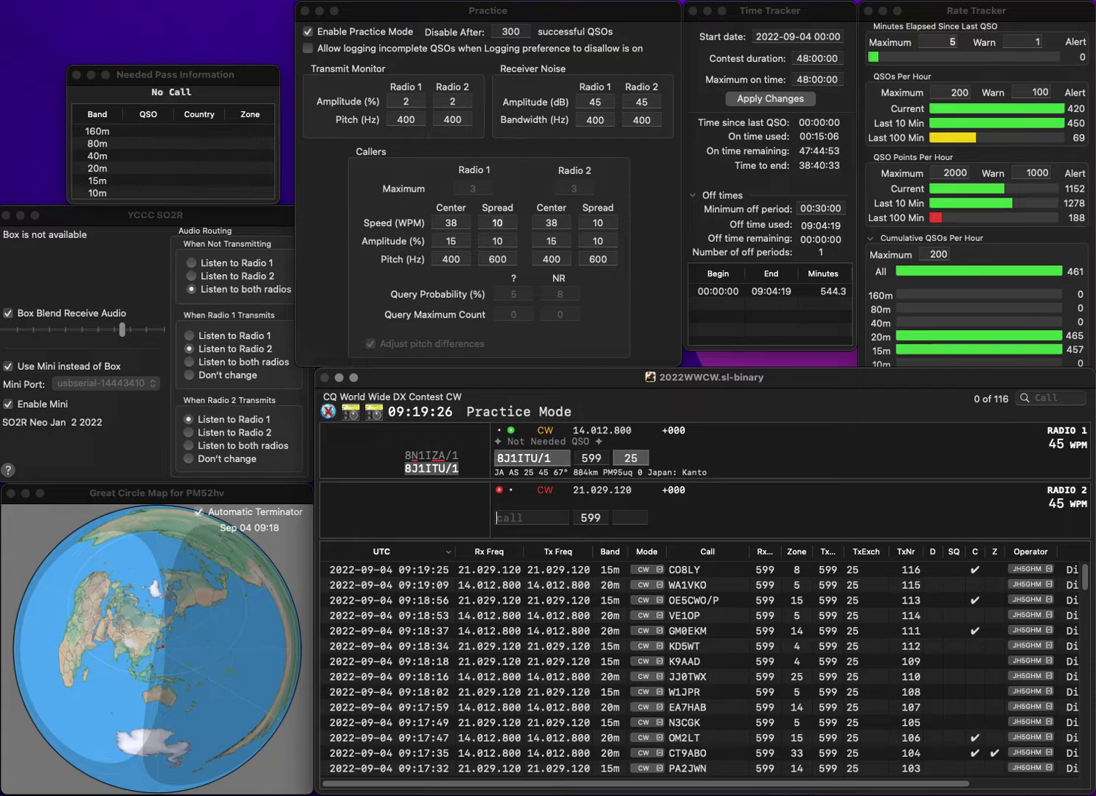
Enter K3VX as the Radio 2 call, send the exchange, and return to the Radio 1 received exchange.
type("3VX")
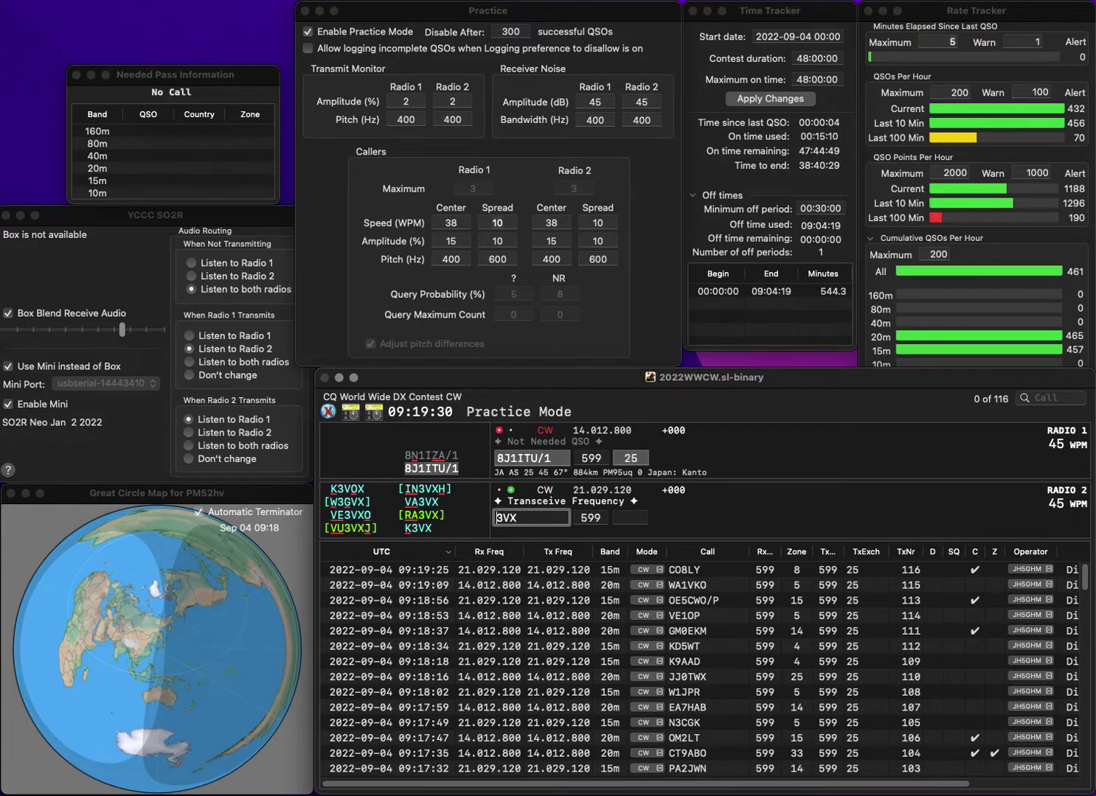
key("Home")
type("K")
key("Return")
key("space")
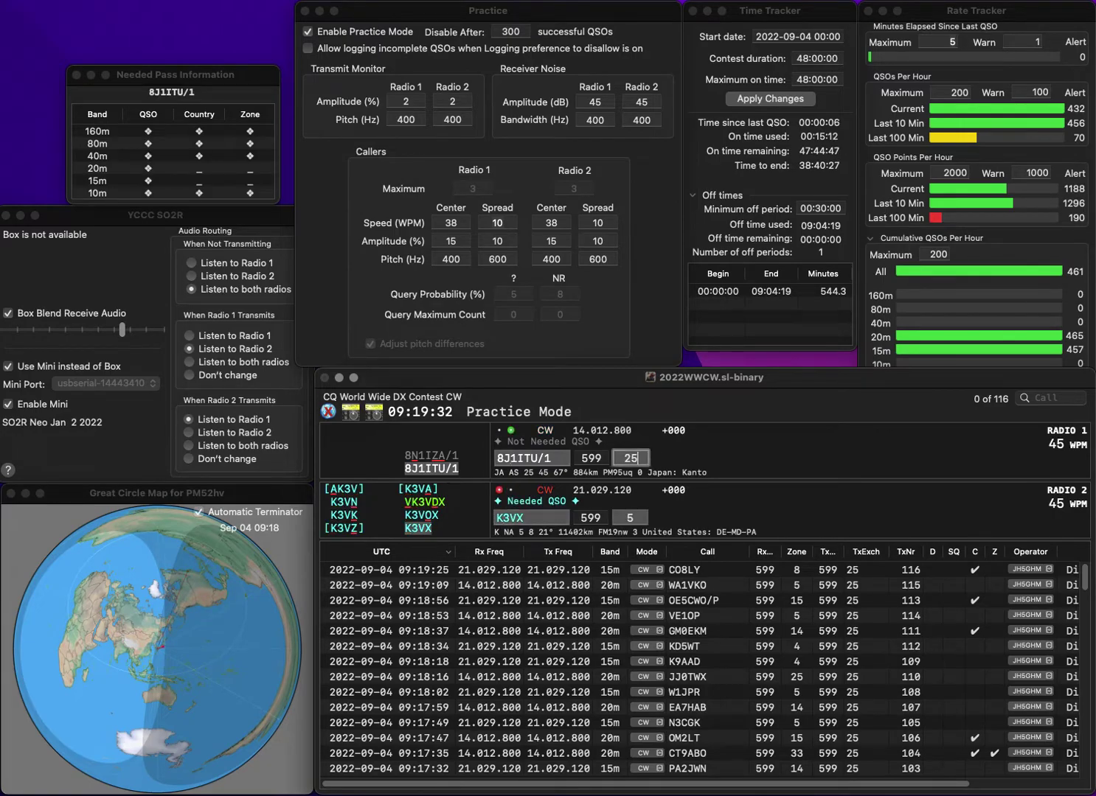
Log the pending 8J1ITU/1 contact on Radio 1 and the pending K3VX contact on Radio 2.
key("Return")
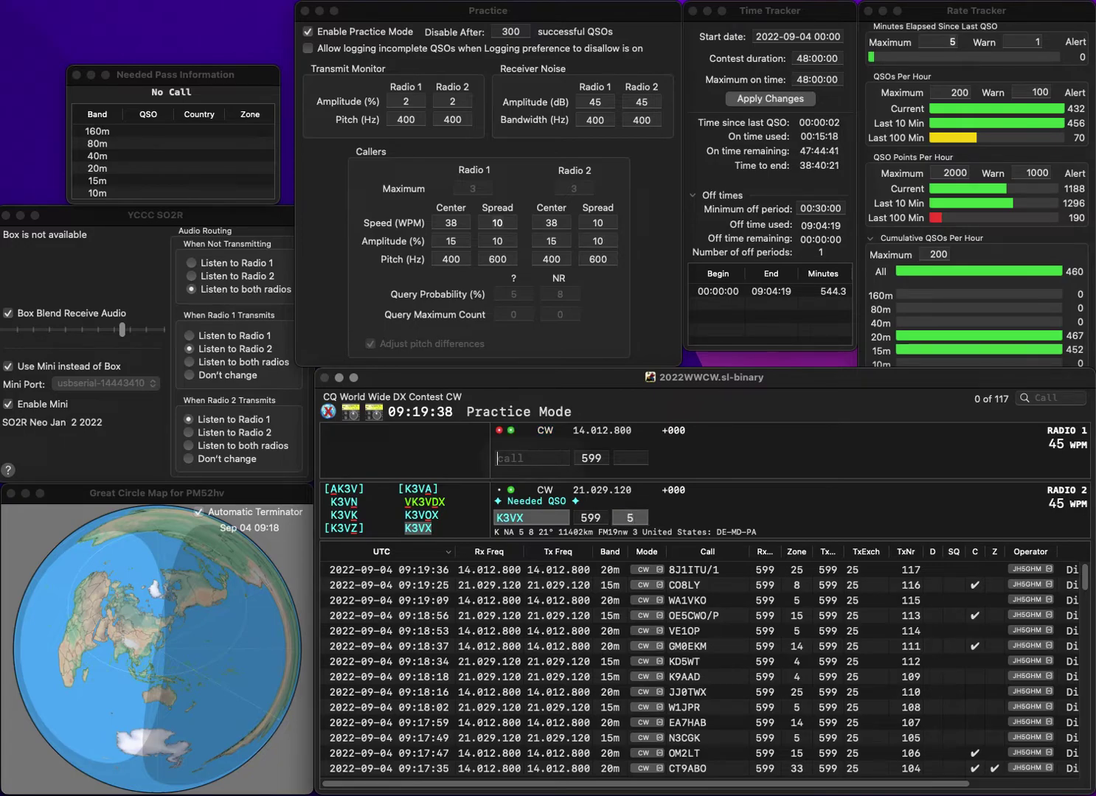
key("Return")
type("W")
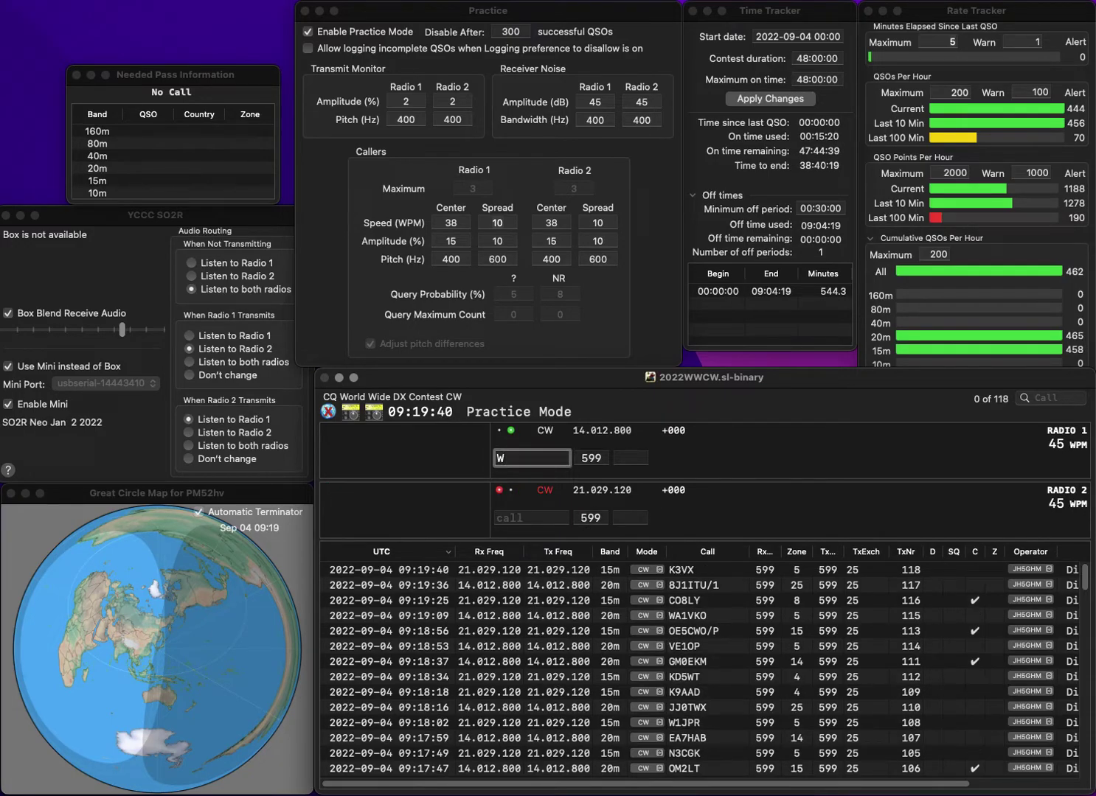
type("2JAT")
key("Return")
type("YB7DEG")
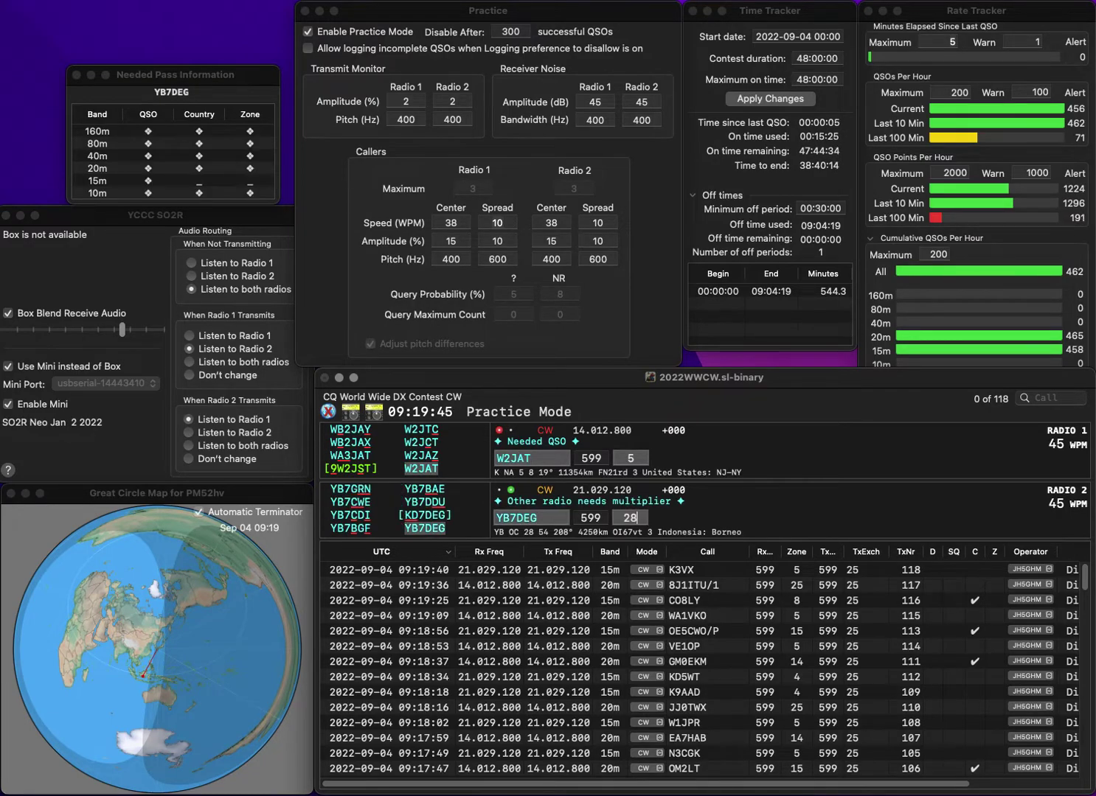
key("Return")
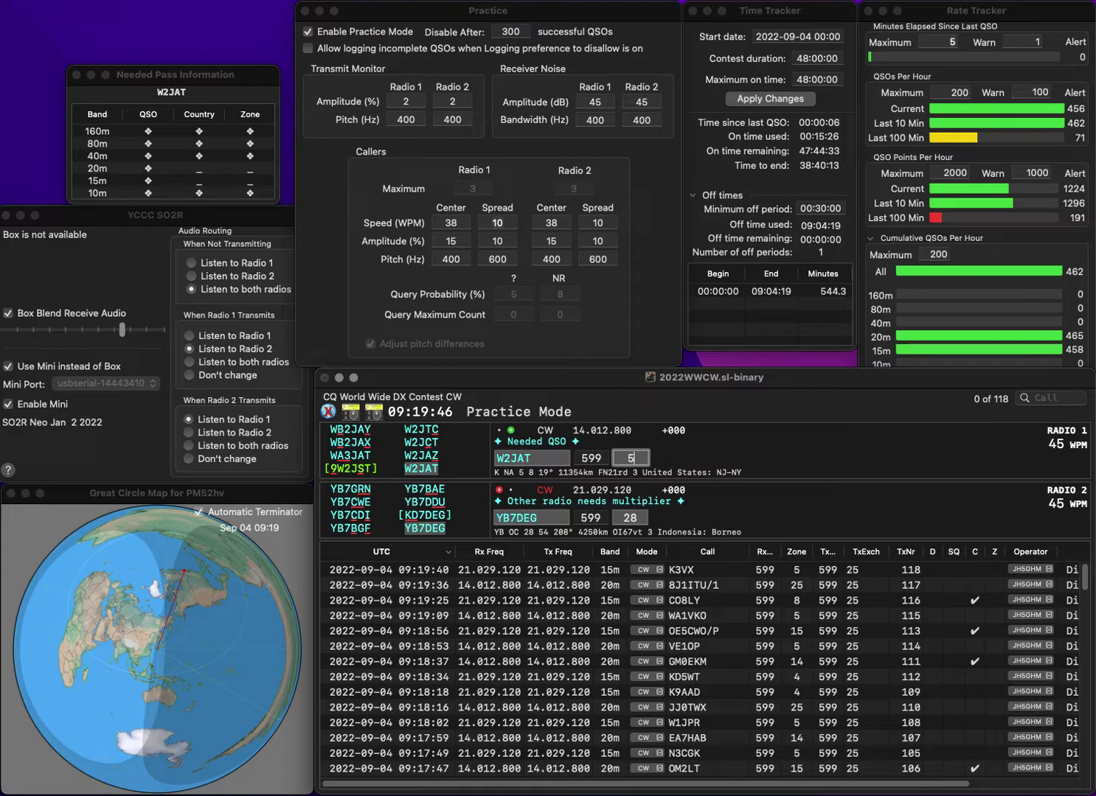
key("Return")
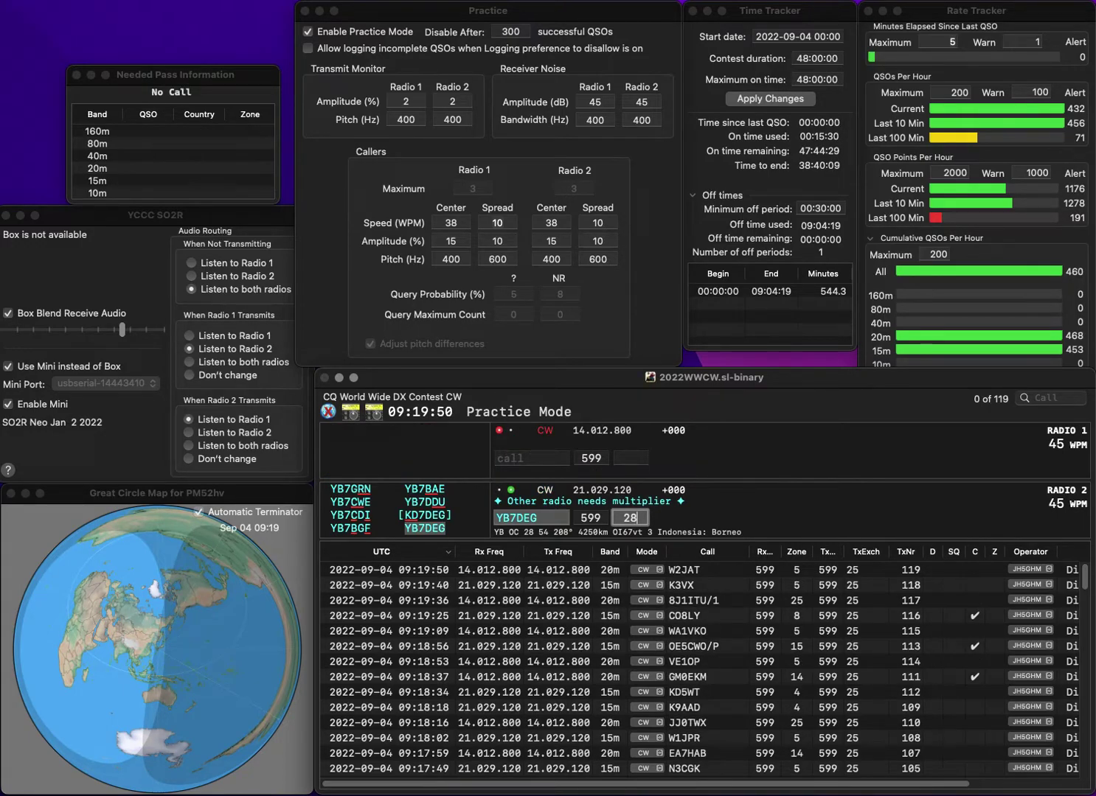
key("Return")
Work KW7MM on Radio 1 and RU1AC on Radio 2, exchanging reports and logging both contacts.
type("KW7MM")
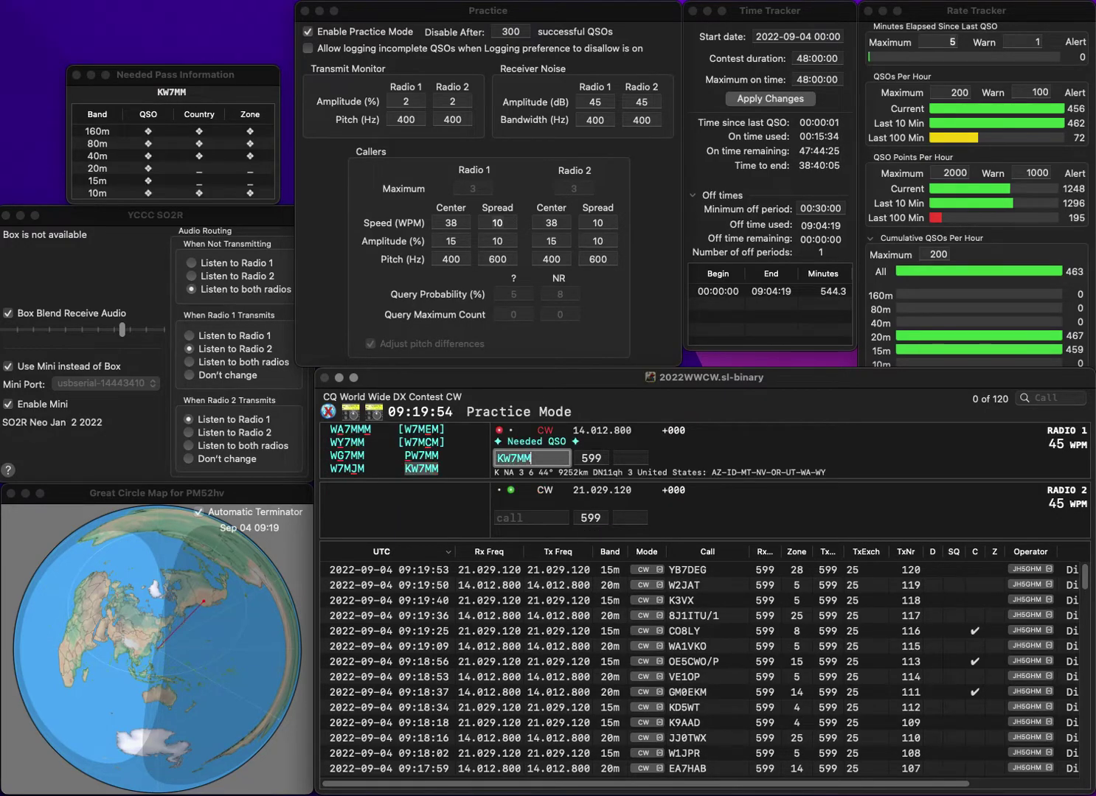
key("Return")
type("U1")
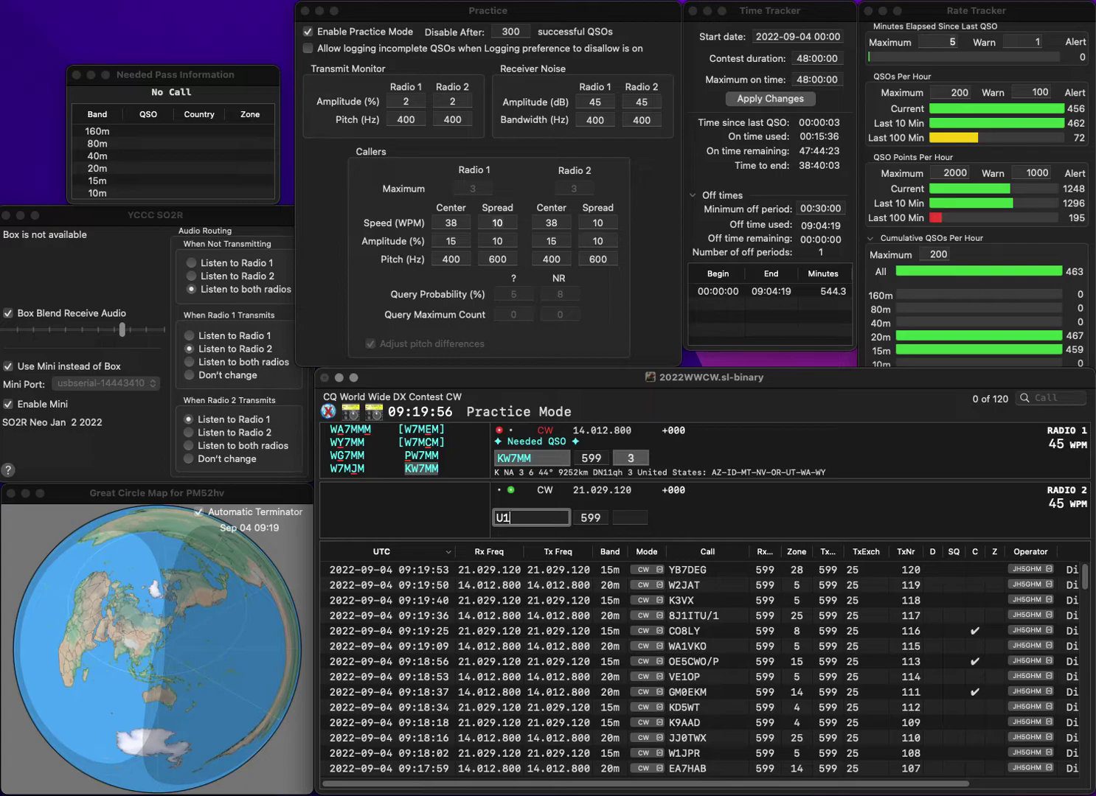
type("AC")
key("Home")
type("R")
key("Return")
key("Tab")
key("Return")
key("Tab")
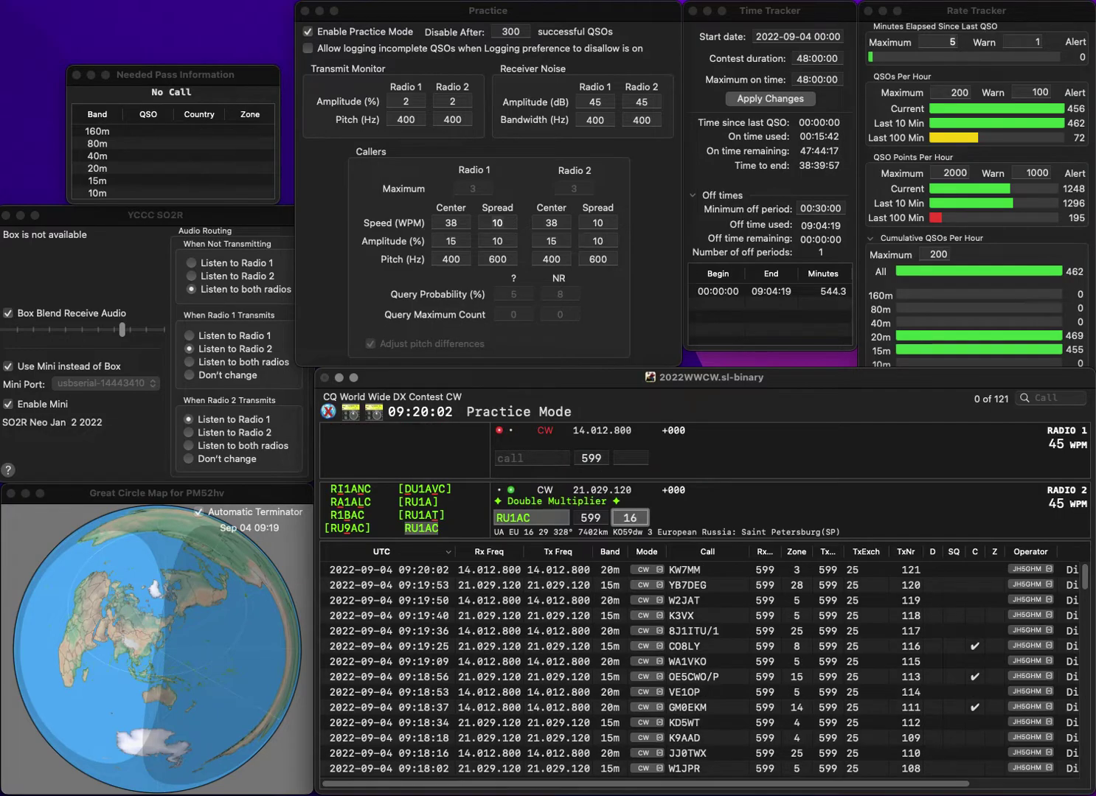
key("Return")
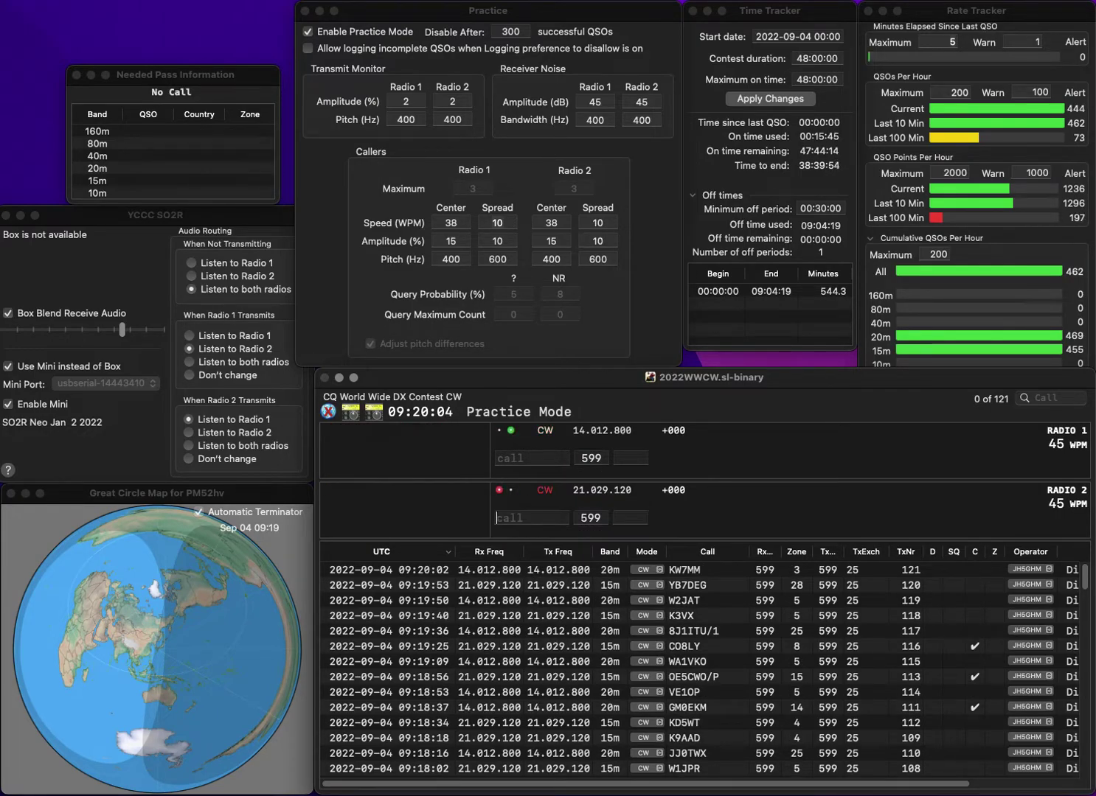
type("YD3SPP")
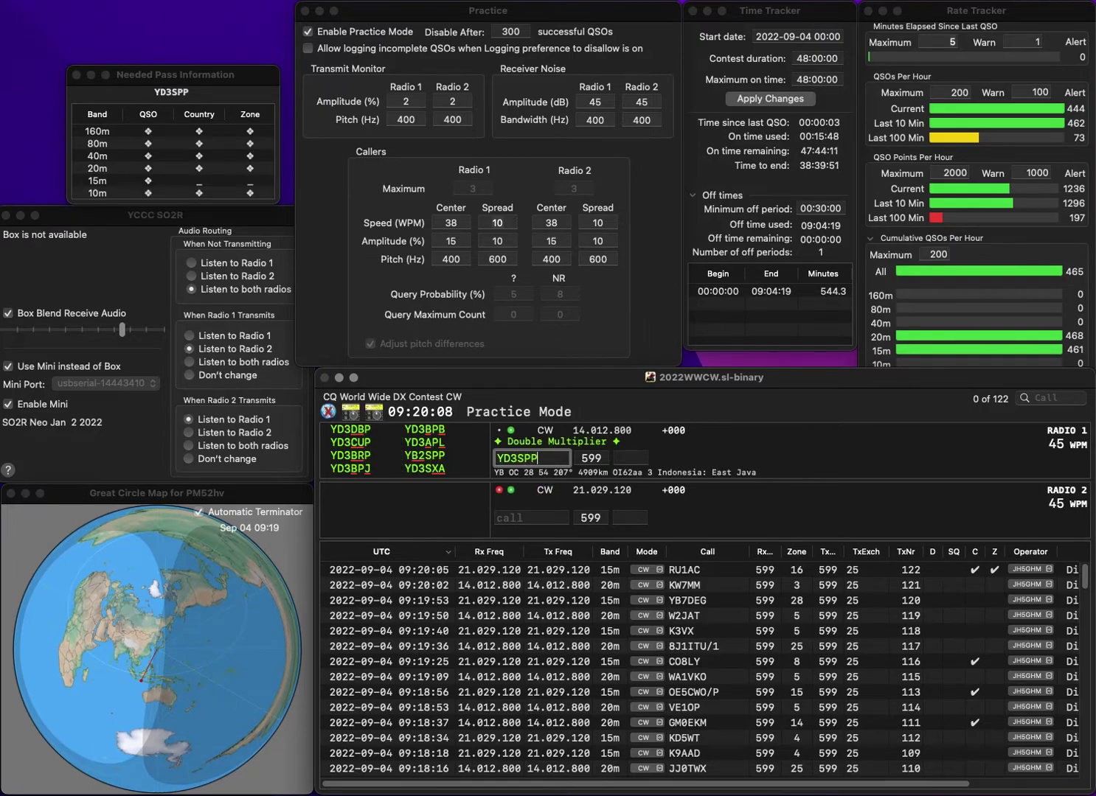
key("Return")
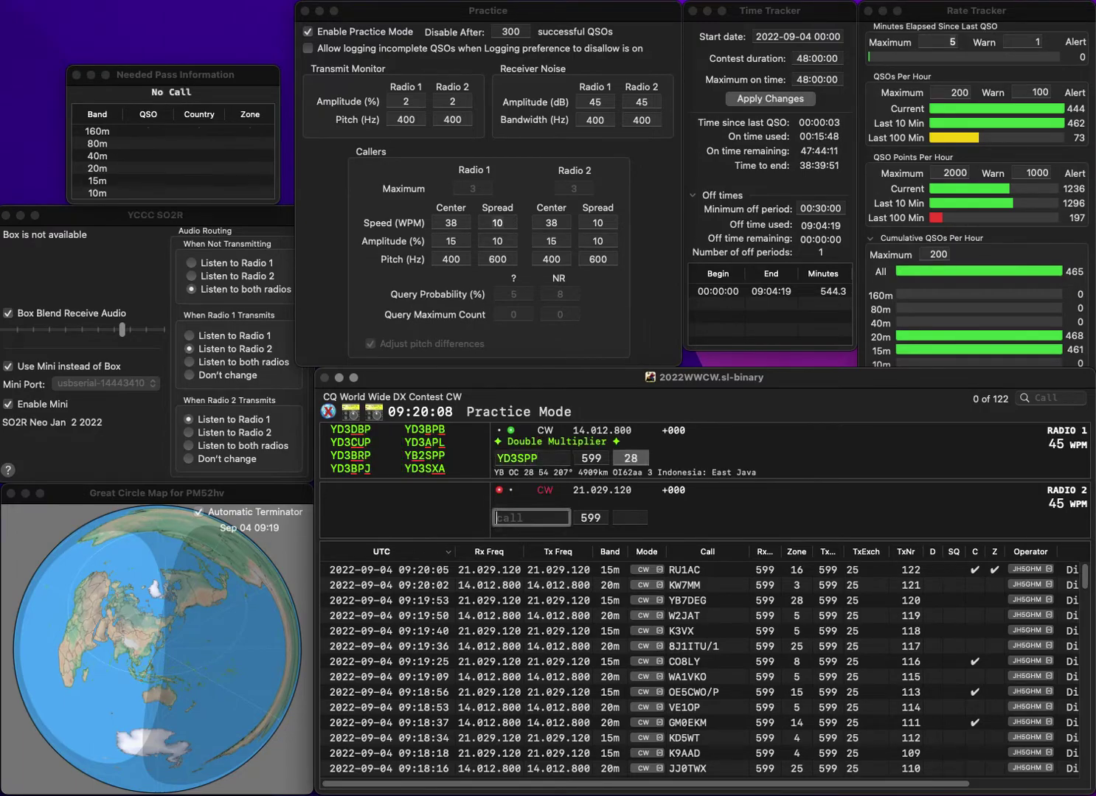
key("Delete")
type("B")
key("Delete")
type("2")
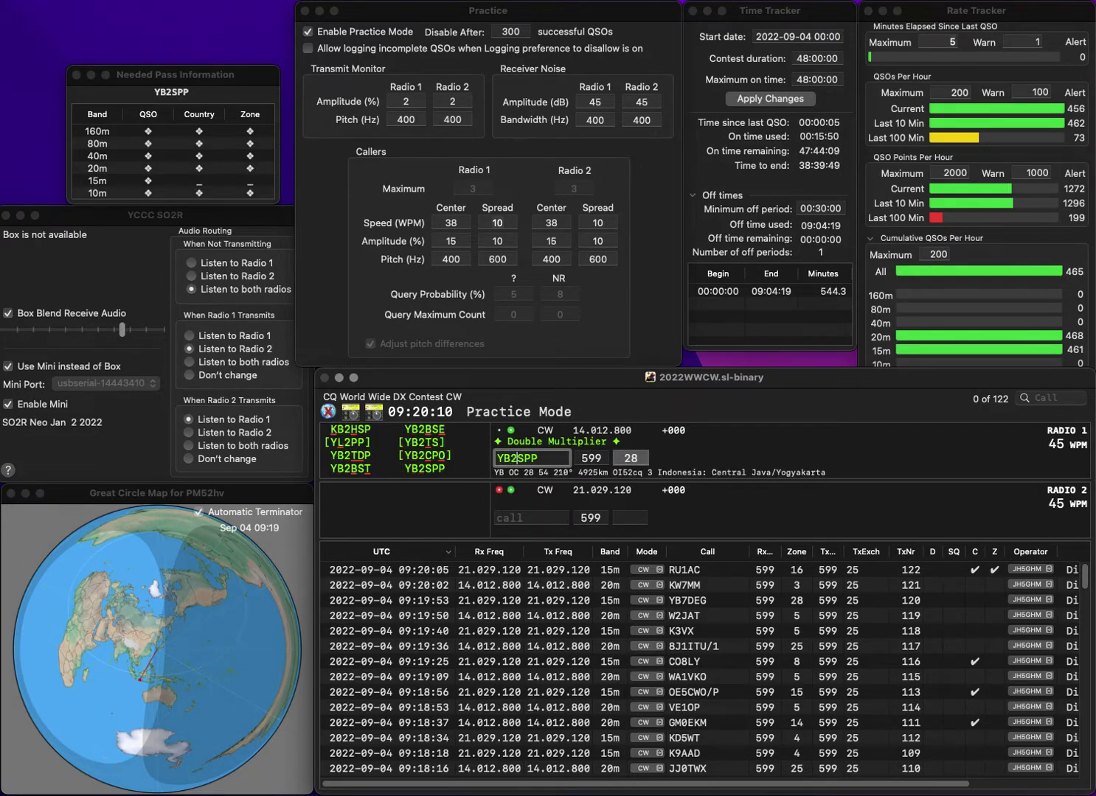
key("Return")
type("IIV")
key("Home")
type("W3")
key("Return")
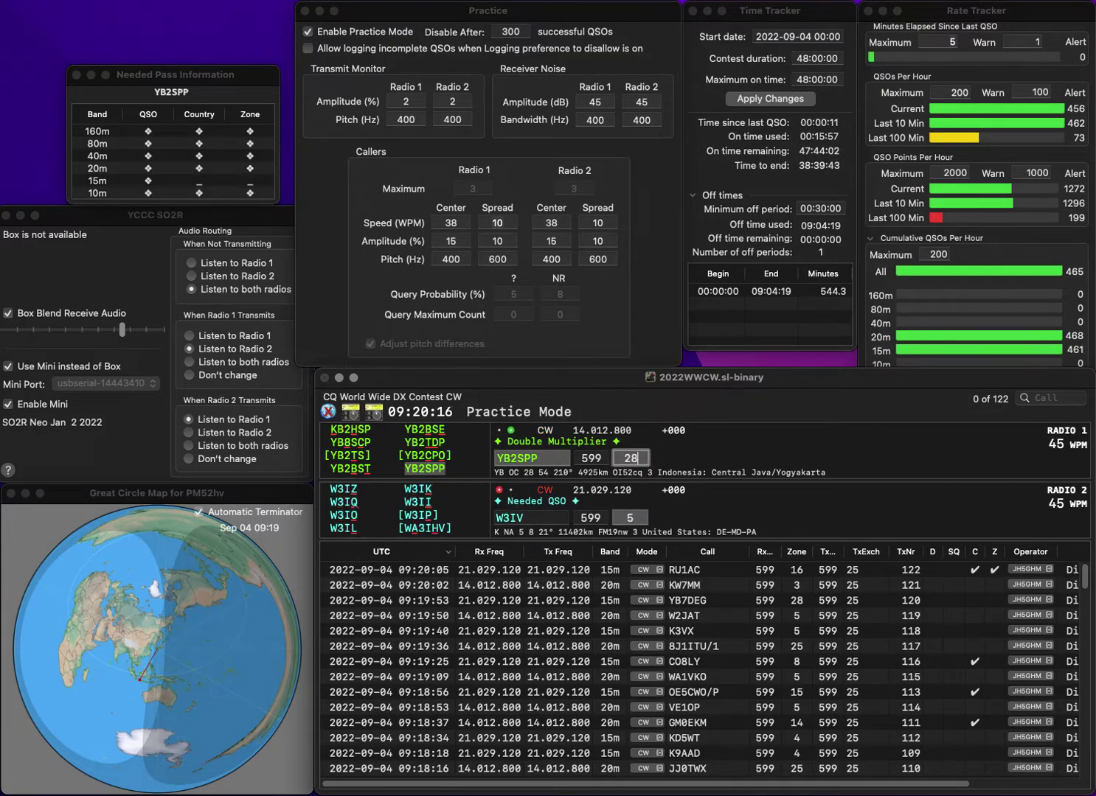
key("Return")
Change the Radio 2 call from W3IV to W5SV and send the exchange.
key("Left")
key("Left")
key("BackSpace")
type("5")
key("Right")
key("BackSpace")
type("S")
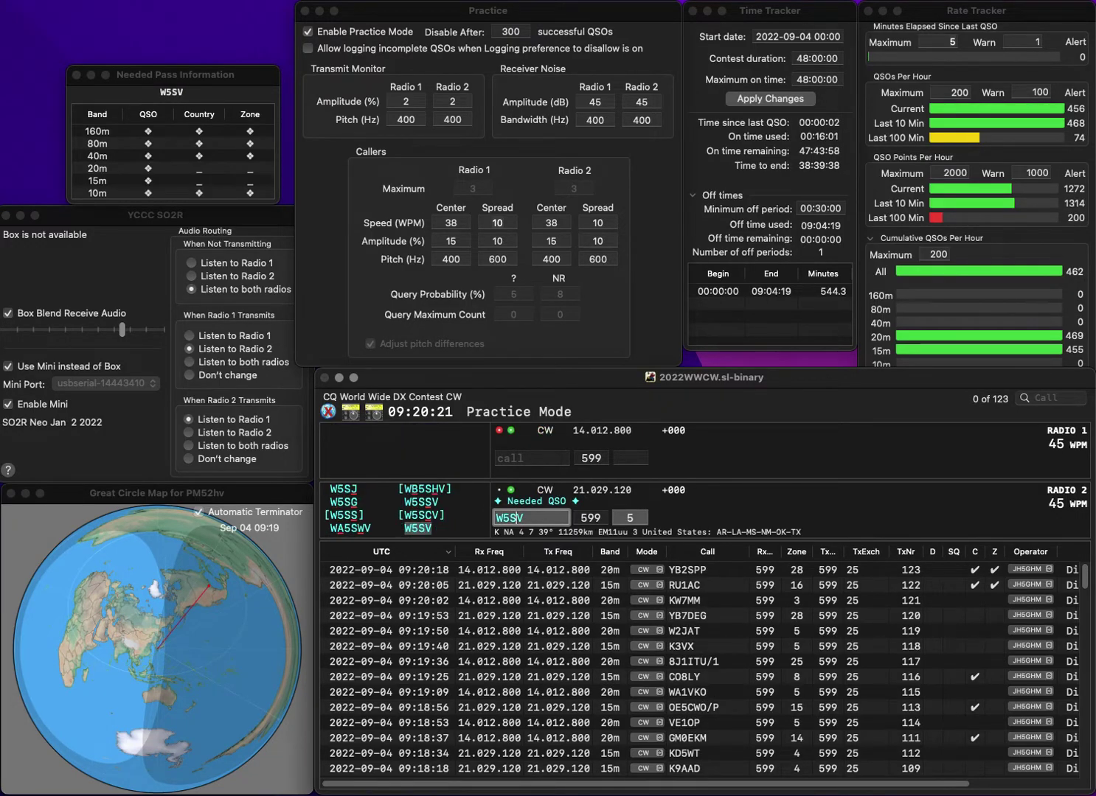
key("Return")
type("PD0")
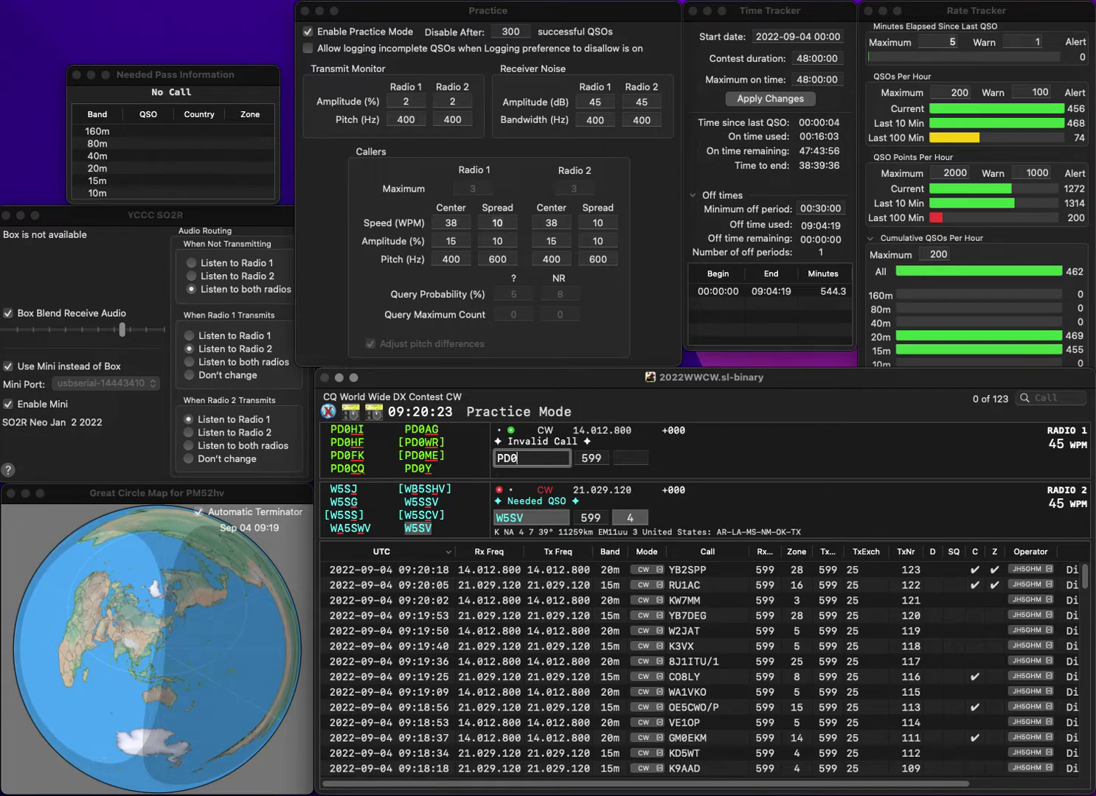
type("PMS")
key("Return")
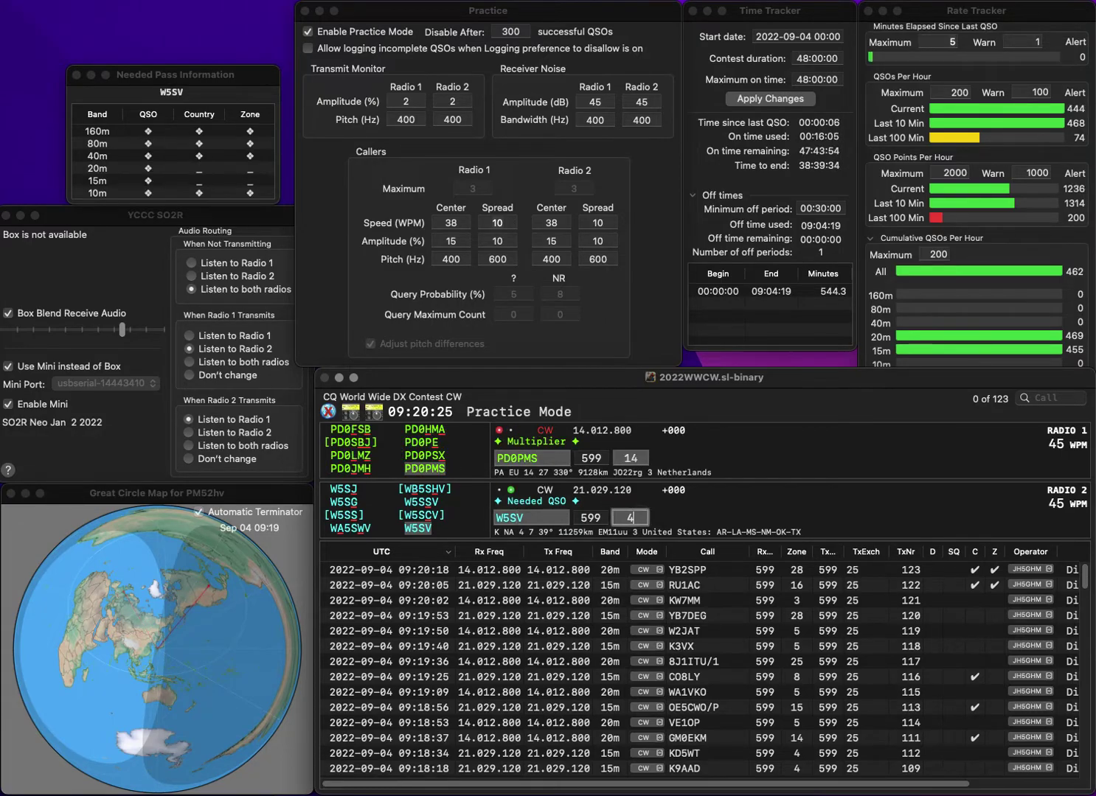
key("space")
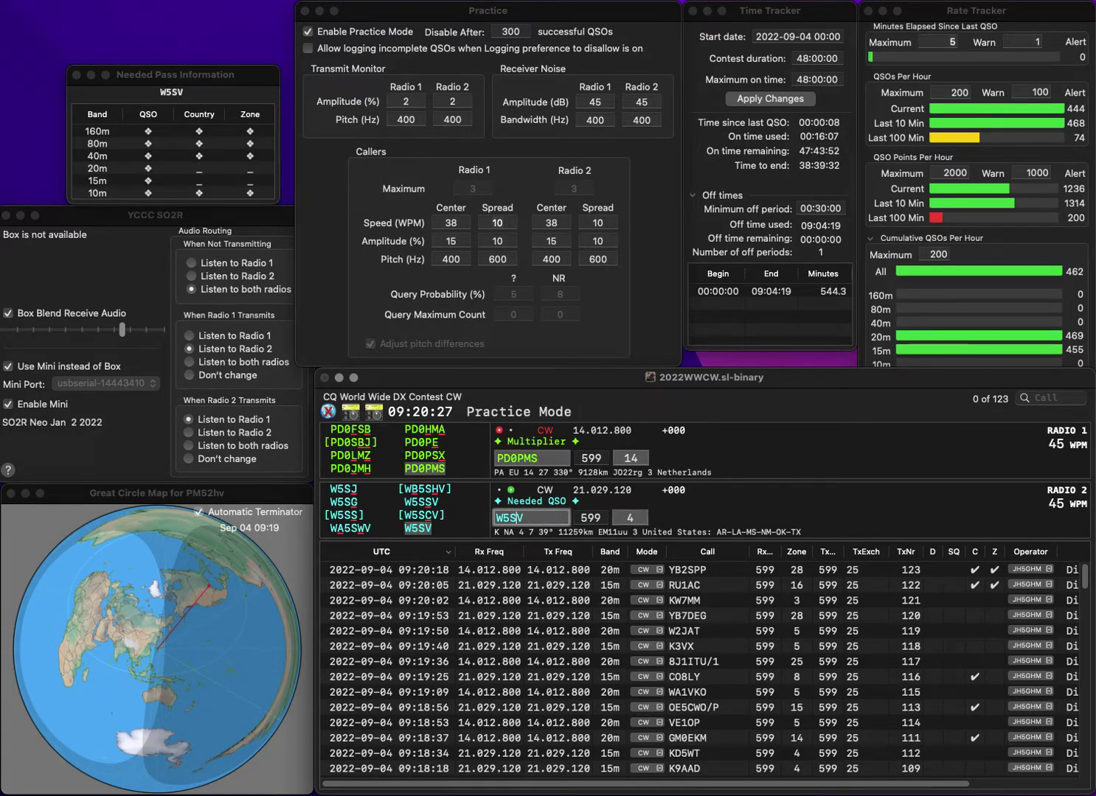
key("Left")
key("BackSpace")
type("H")
key("Return")
key("Return")
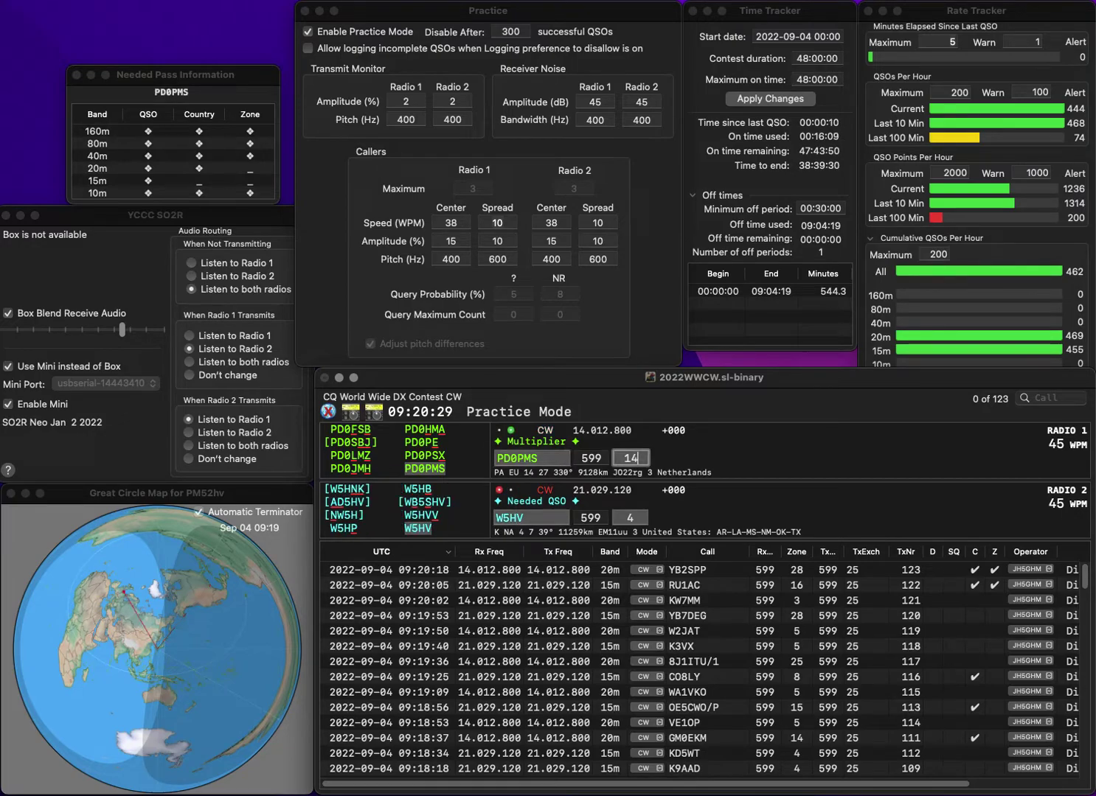
key("Return")
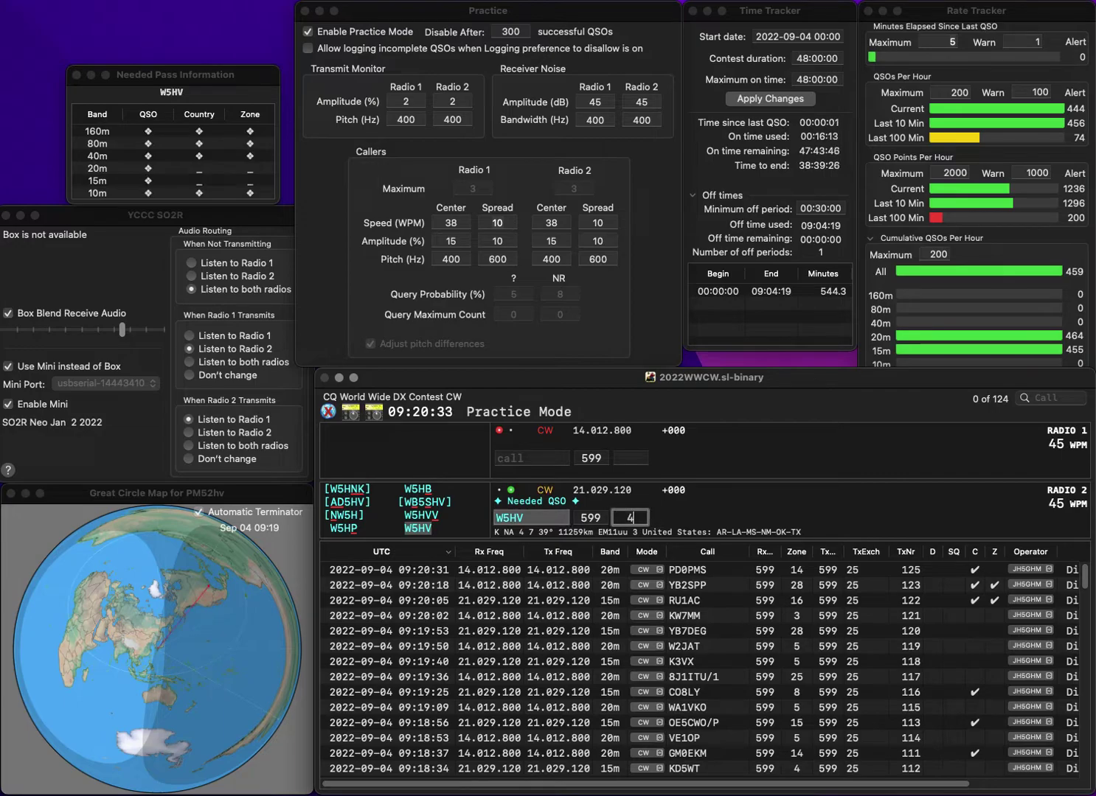
key("Return")
type("DG0EK")
key("Return")
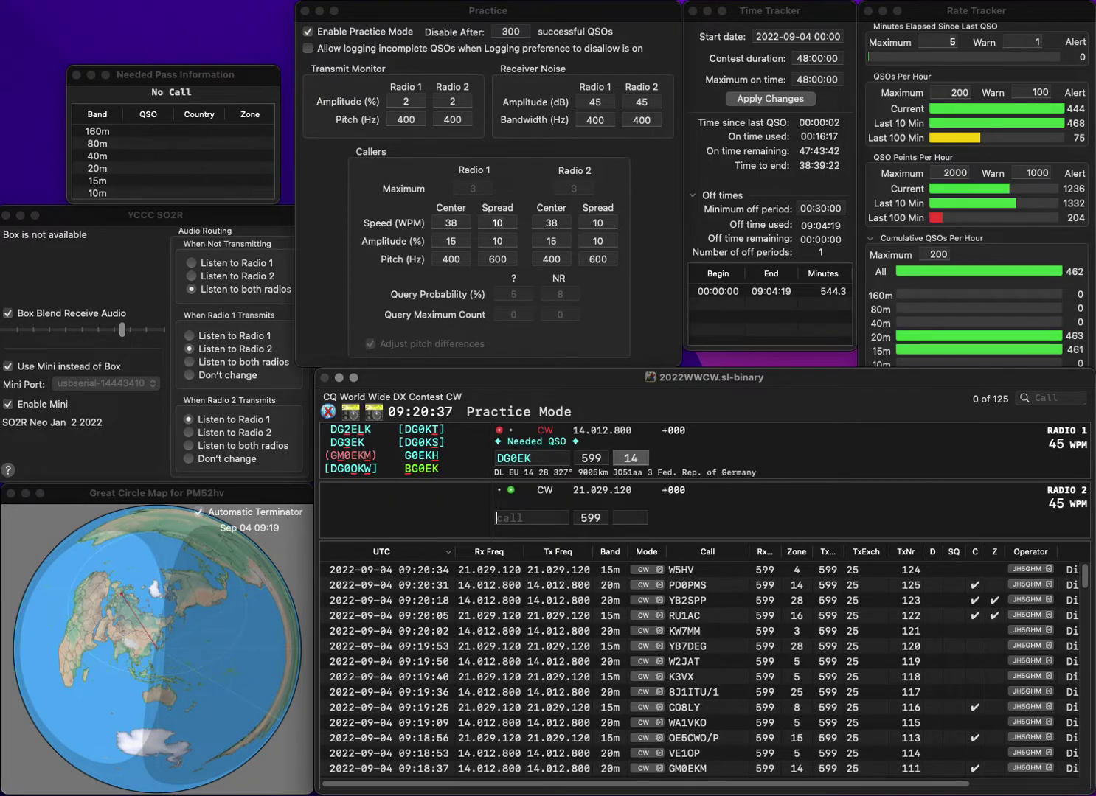
type("0N7CC")
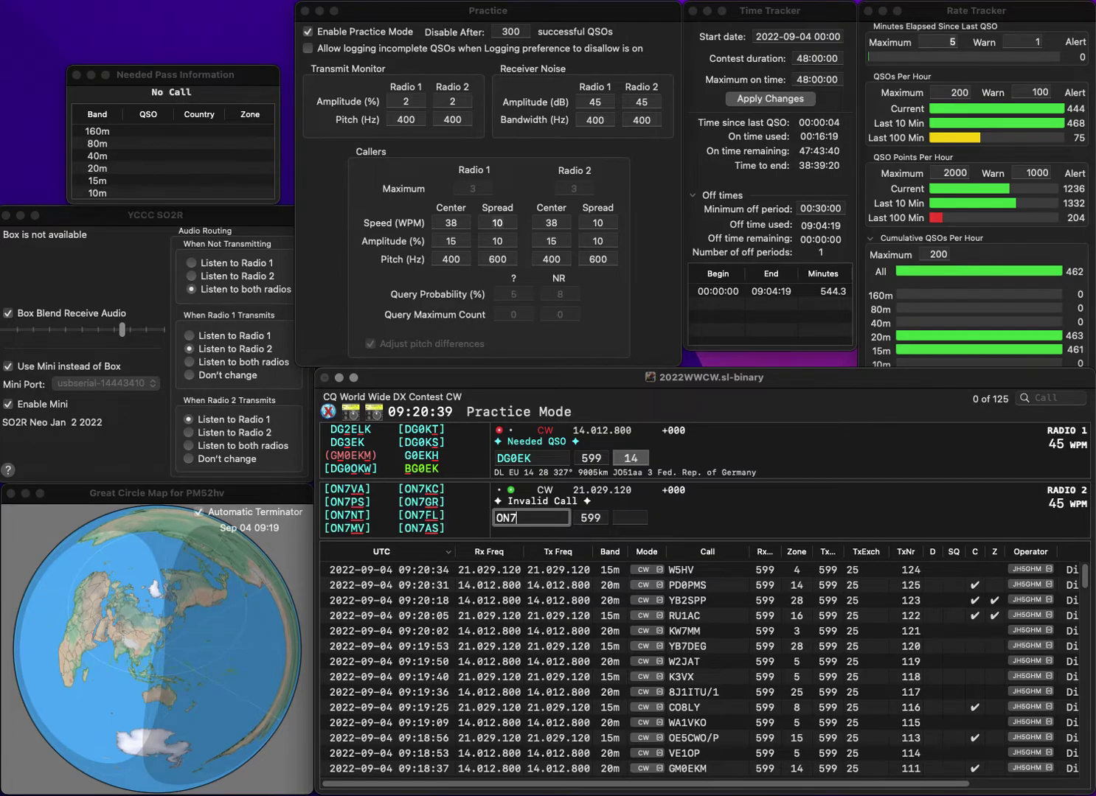
key("Return")
key("BackSpace")
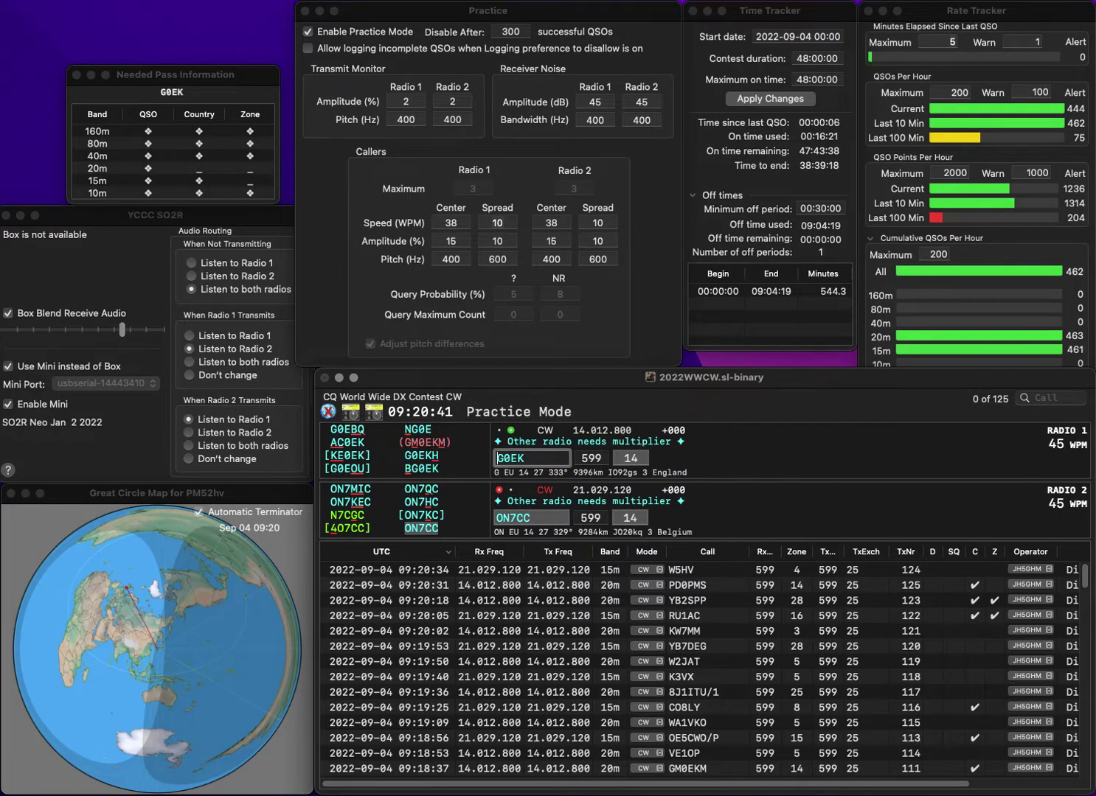
type("B")
key("Return")
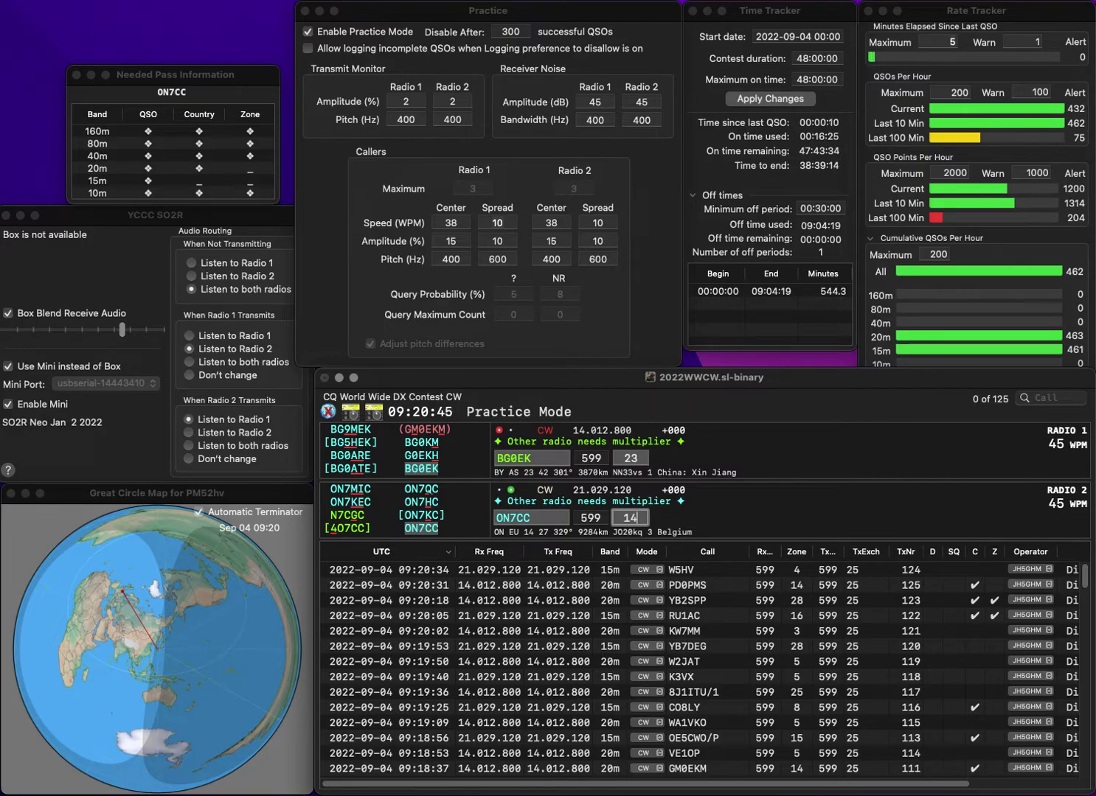
key("Return")
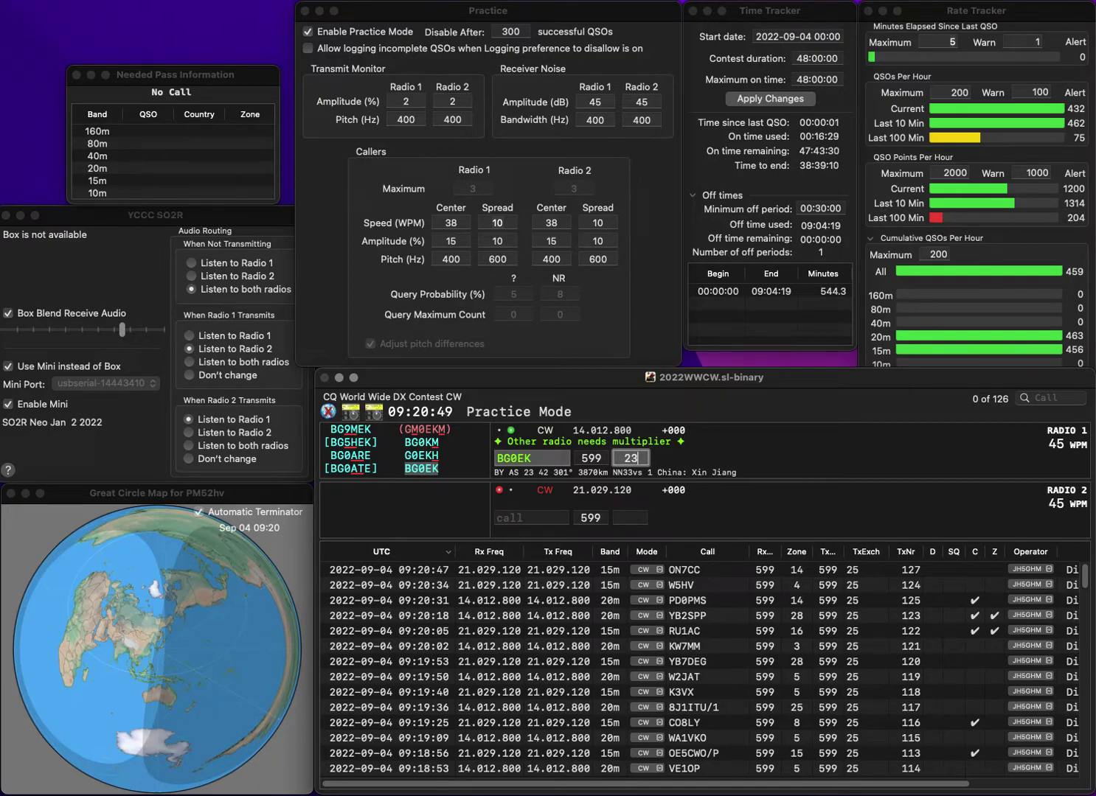
key("Return")
type("W2NO")
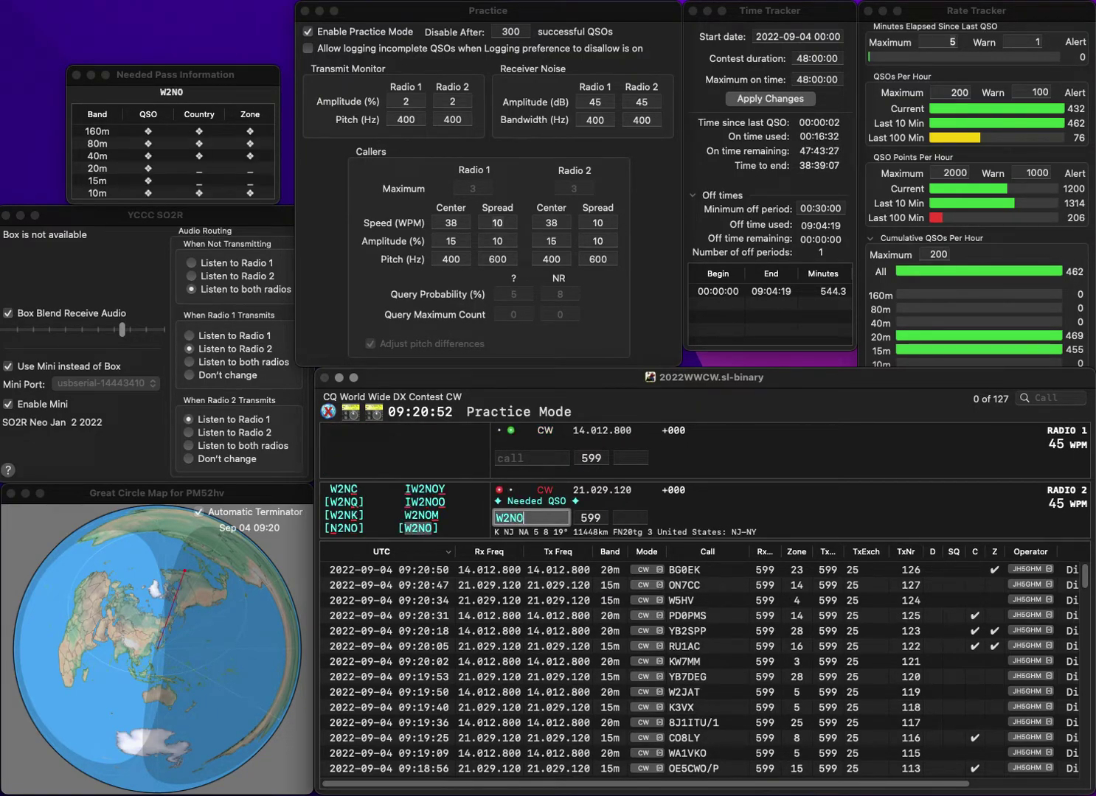
key("Return")
type("PA8")
type("SA")
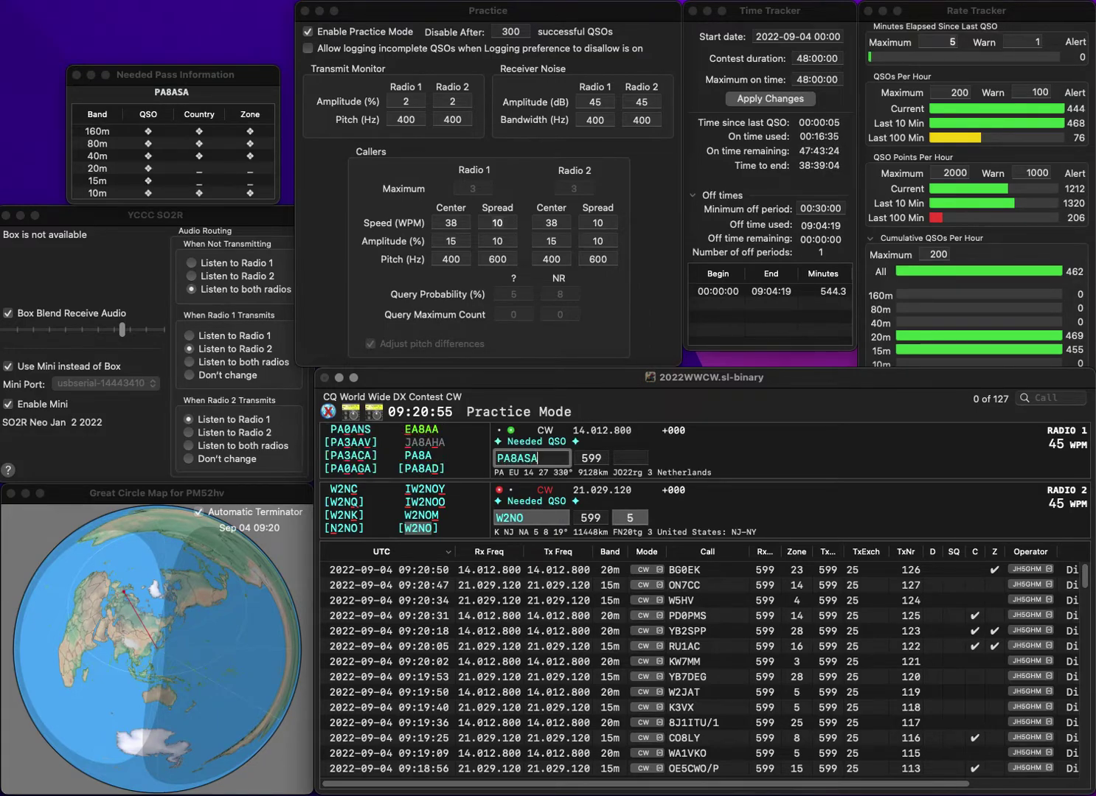
key("BackSpace")
key("BackSpace")
type("HA")
key("Return")
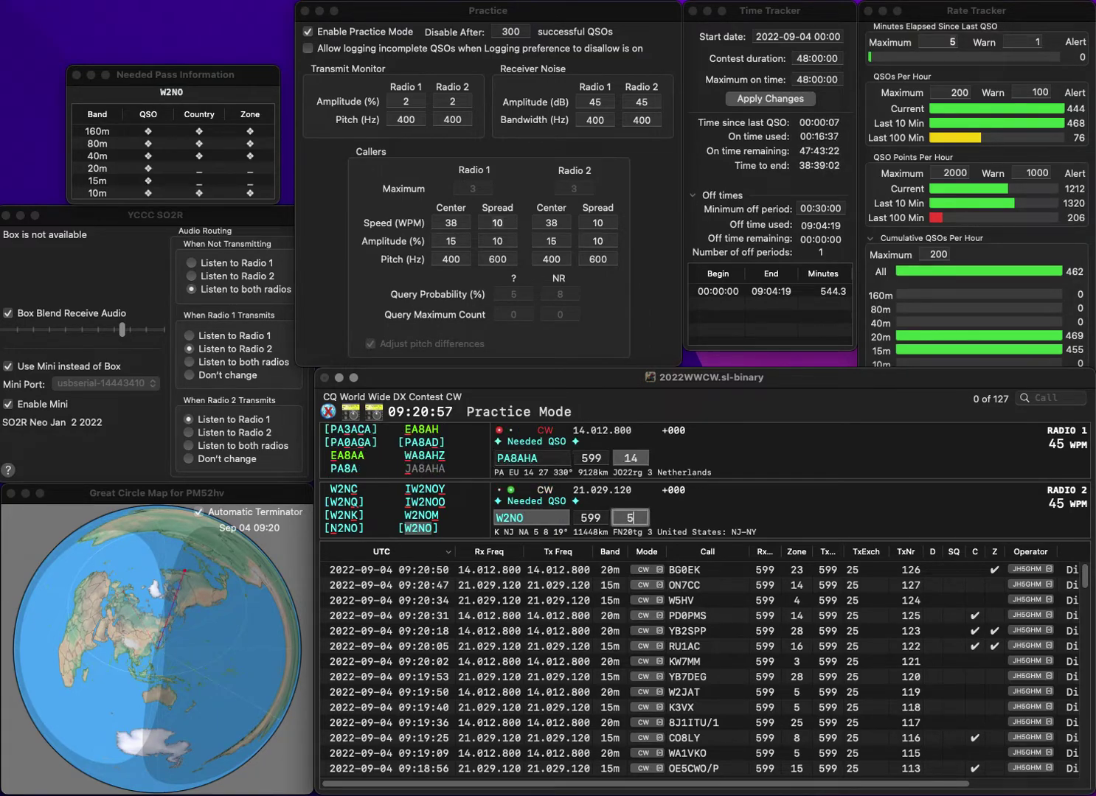
key("Return")
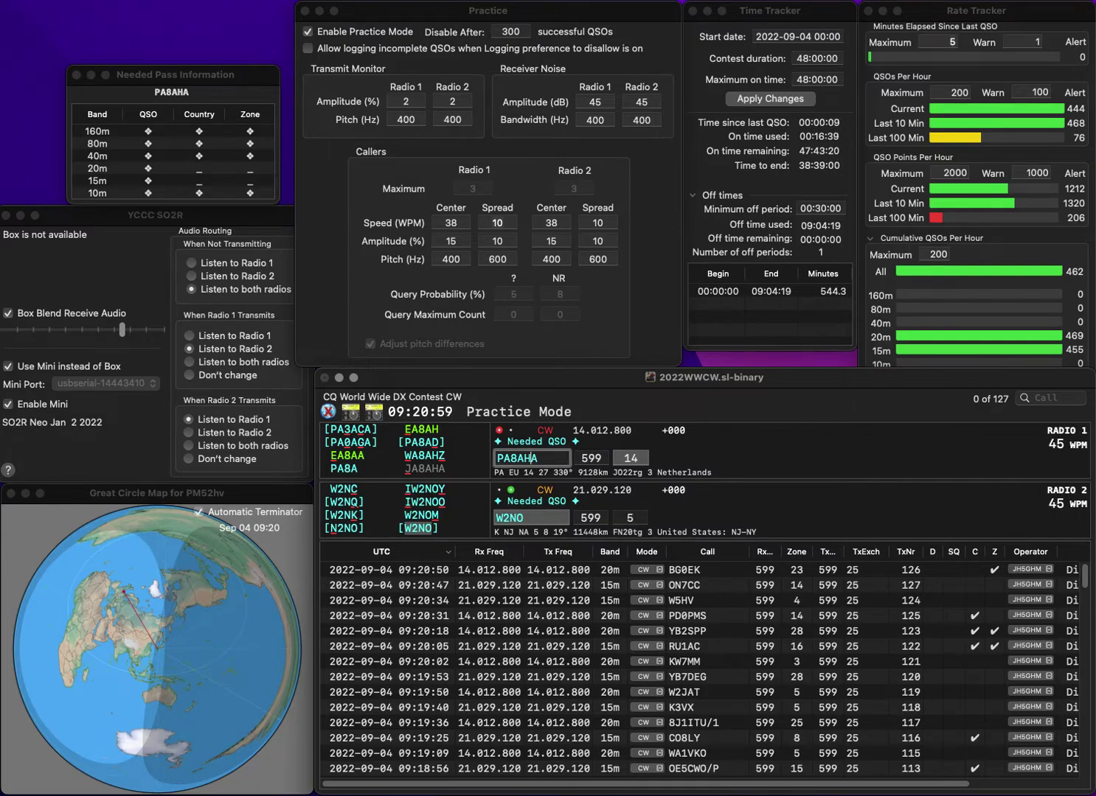
key("Left")
key("Left")
key("Left")
key("Left")
key("BackSpace")
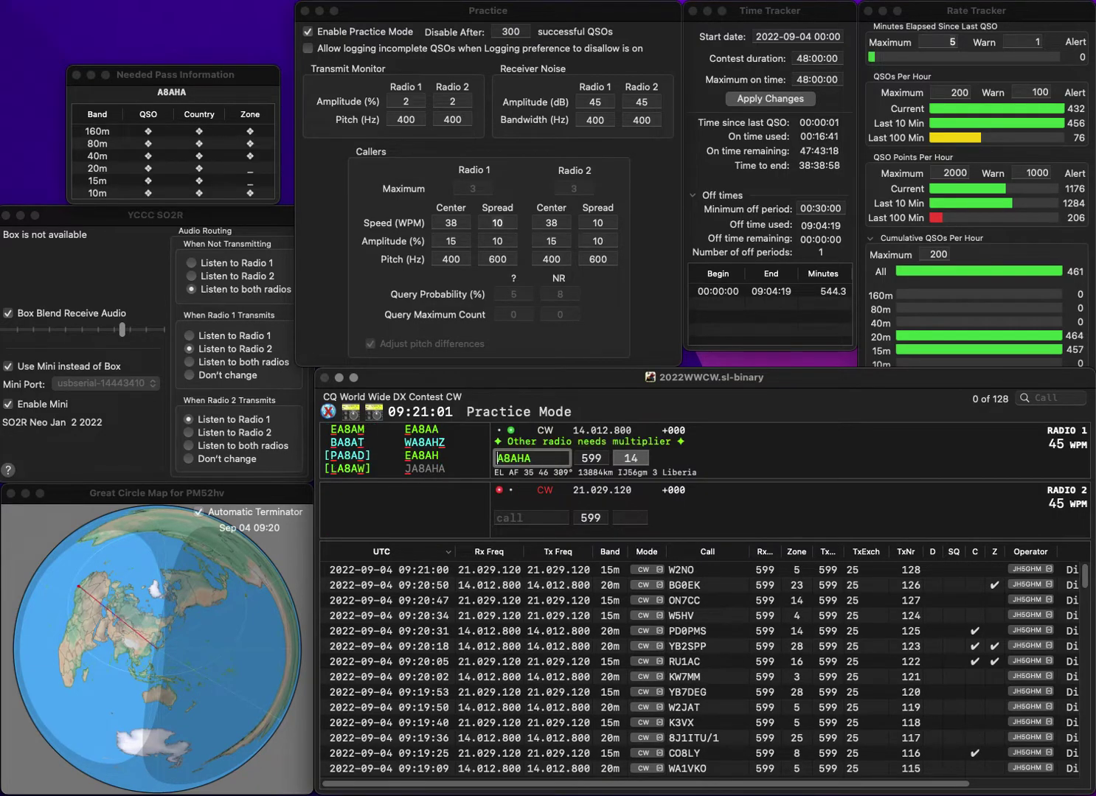
type("J")
key("Return")
Enter NC4G as the Radio 2 call with its exchange, and log the JA8AHA contact on Radio 1.
type("NC4")
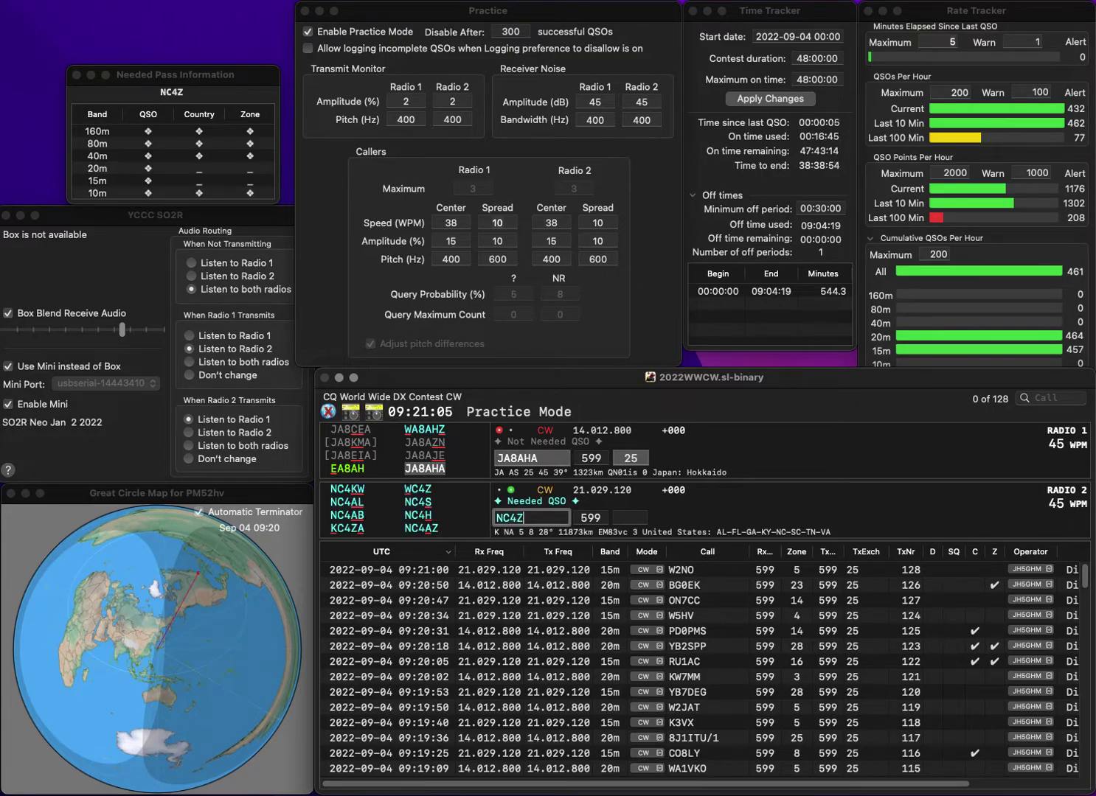
type("G")
key("Return")
key("Return")
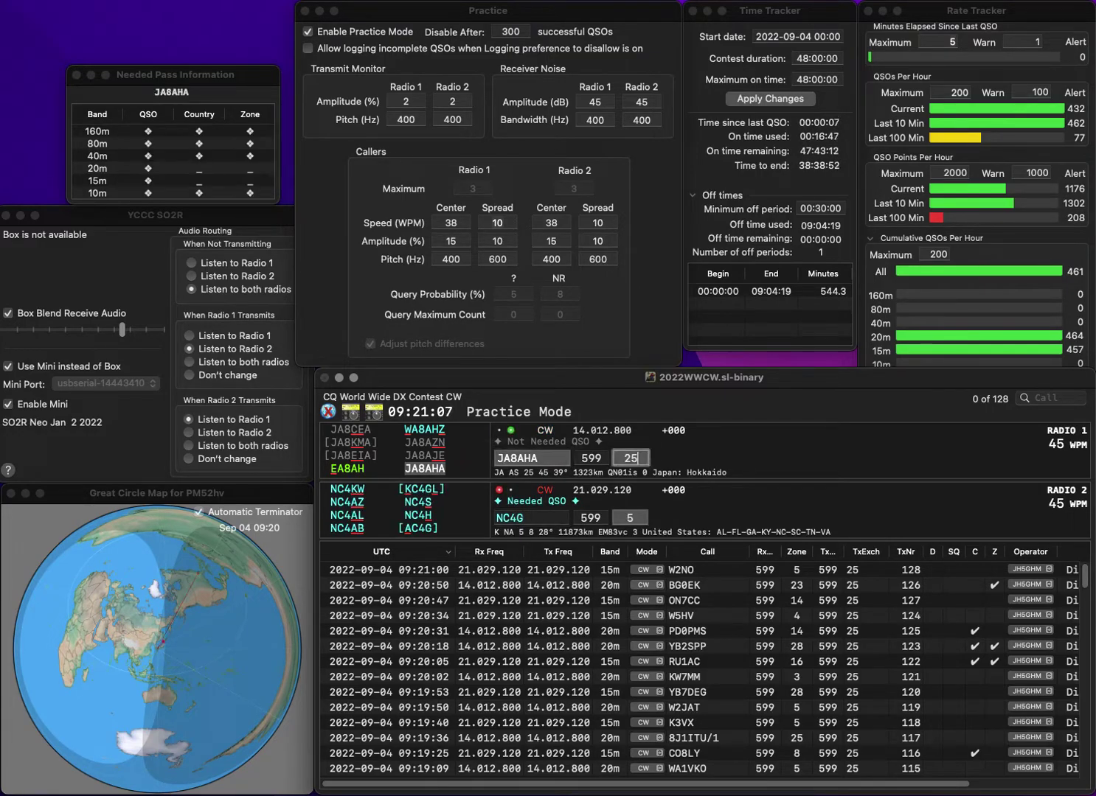
key("Return")
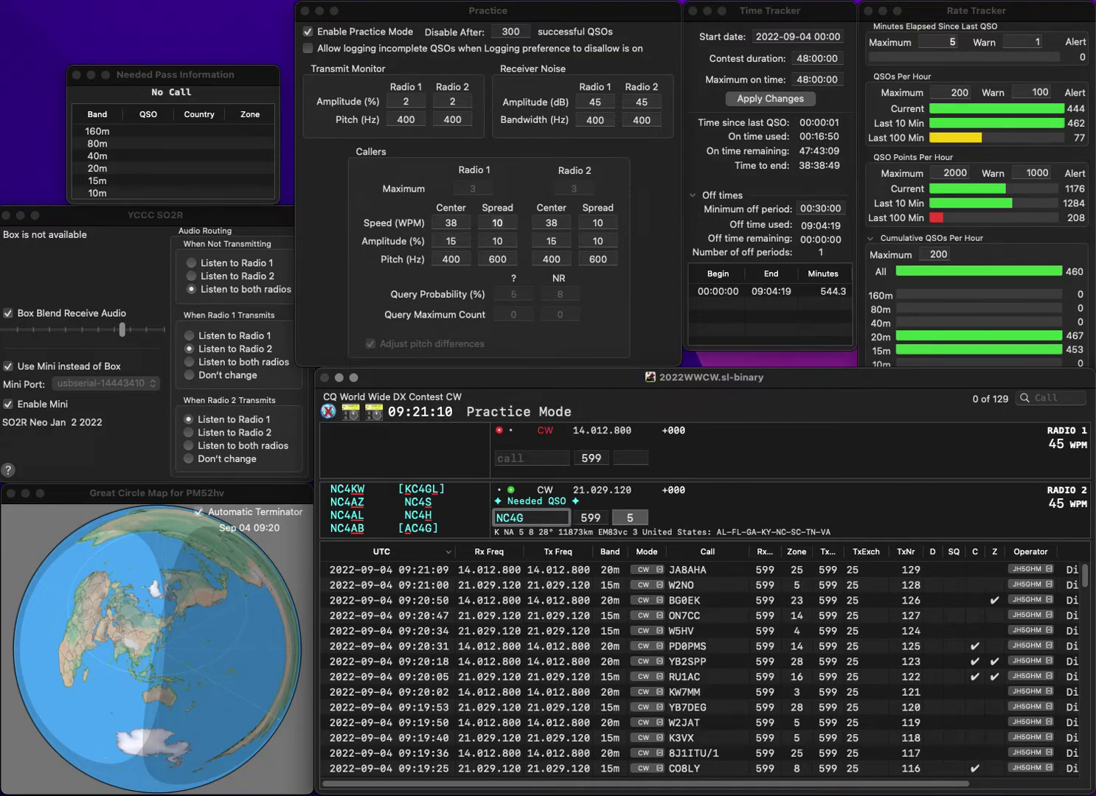
key("Left")
key("BackSpace")
key("BackSpace")
type("6")
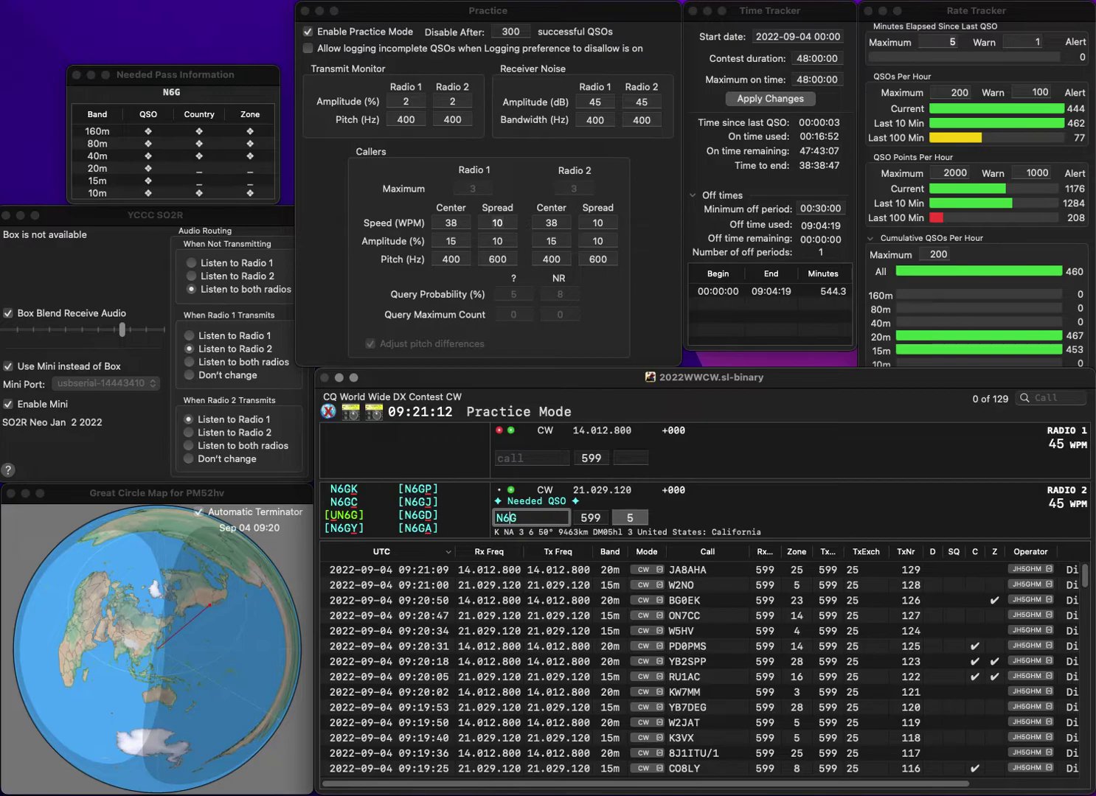
type("V")
key("Delete")
type("Z")
key("Return")
key("Return")
key("Return")
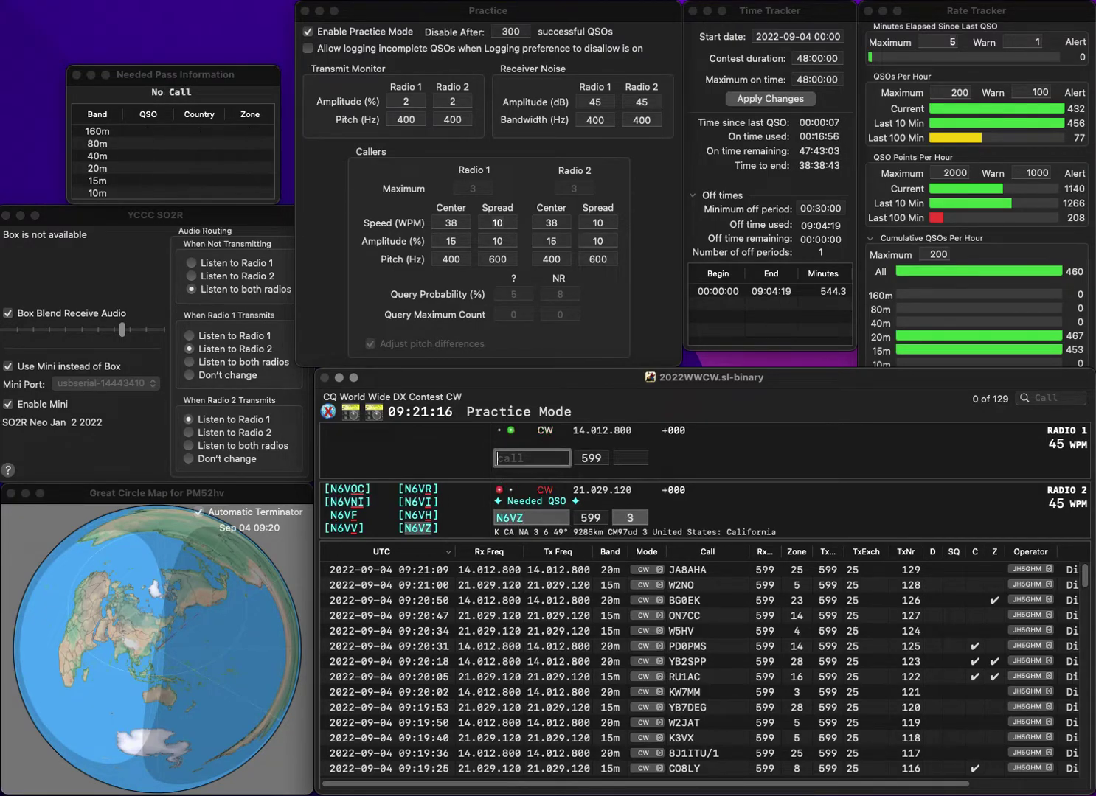
Enter NG1P as the Radio 1 call with its exchange sent, and log the N6VZ contact on Radio 2.
type("KNG1P")
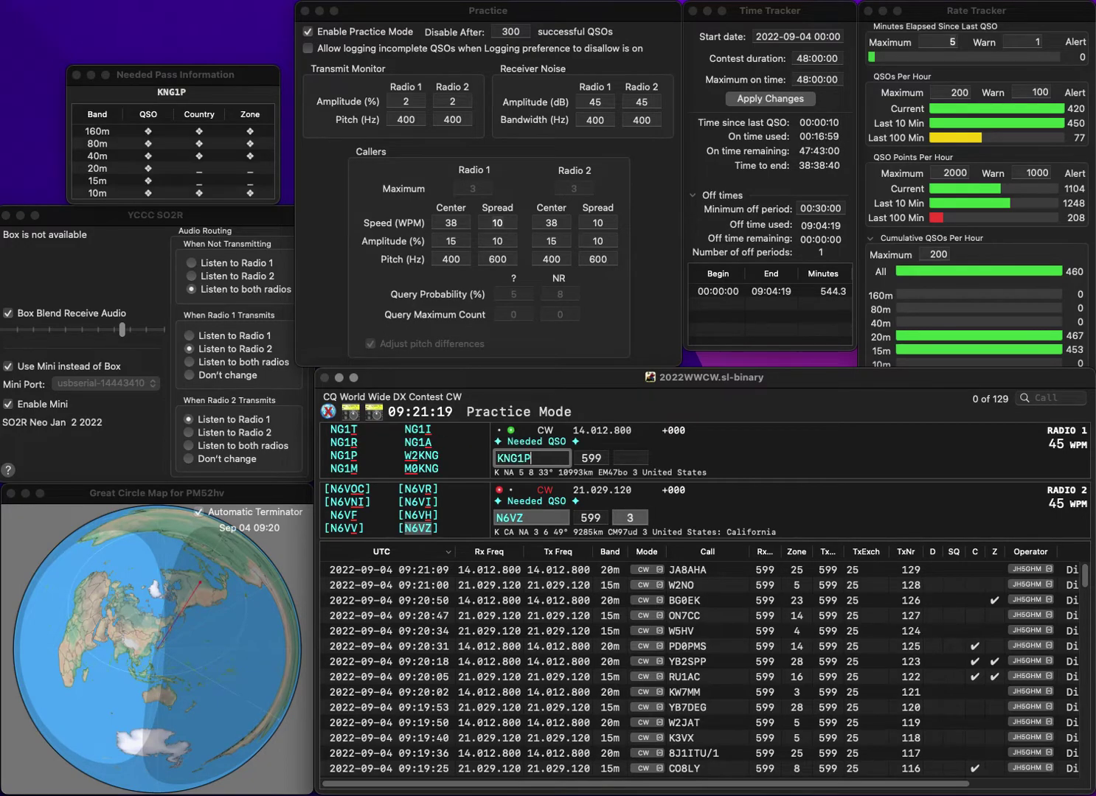
key("Home")
key("Delete")
key("Return")
left_click(632, 518)
key("Return")
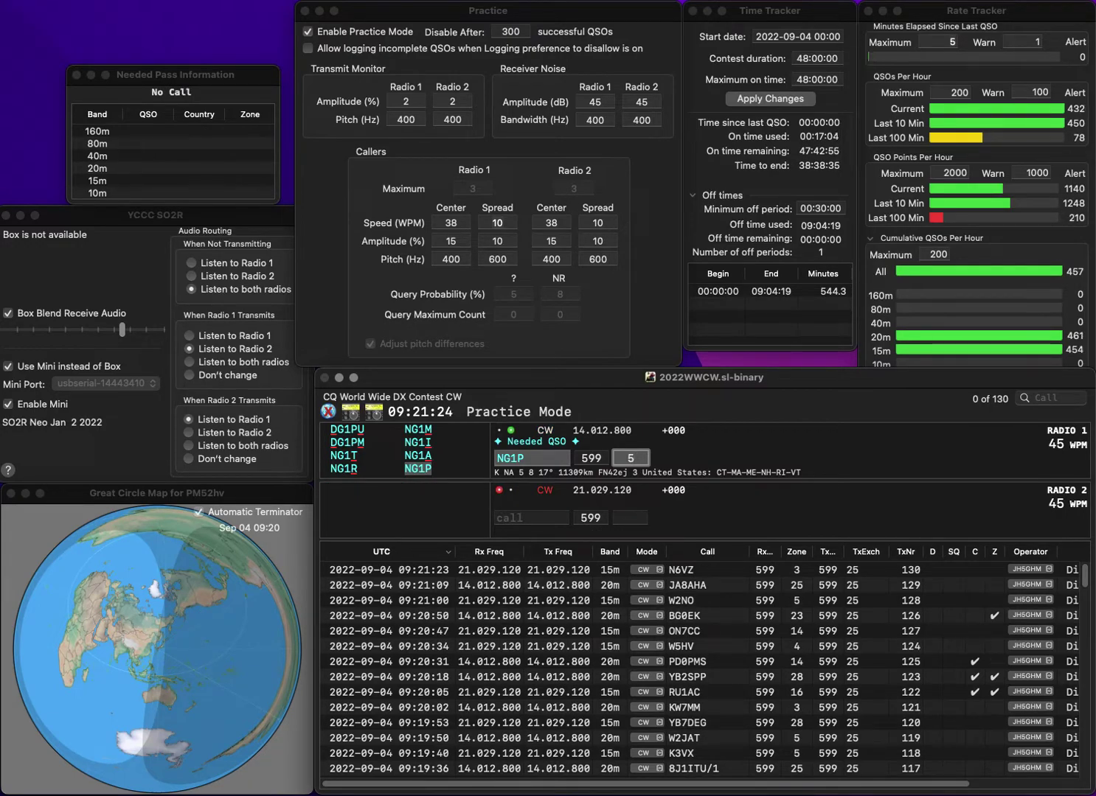
Log the NG1P contact on Radio 1, and enter K6NPA as the Radio 2 call with its exchange sent.
key("Return")
type("K6NPA")
key("Return")
type("VE6")
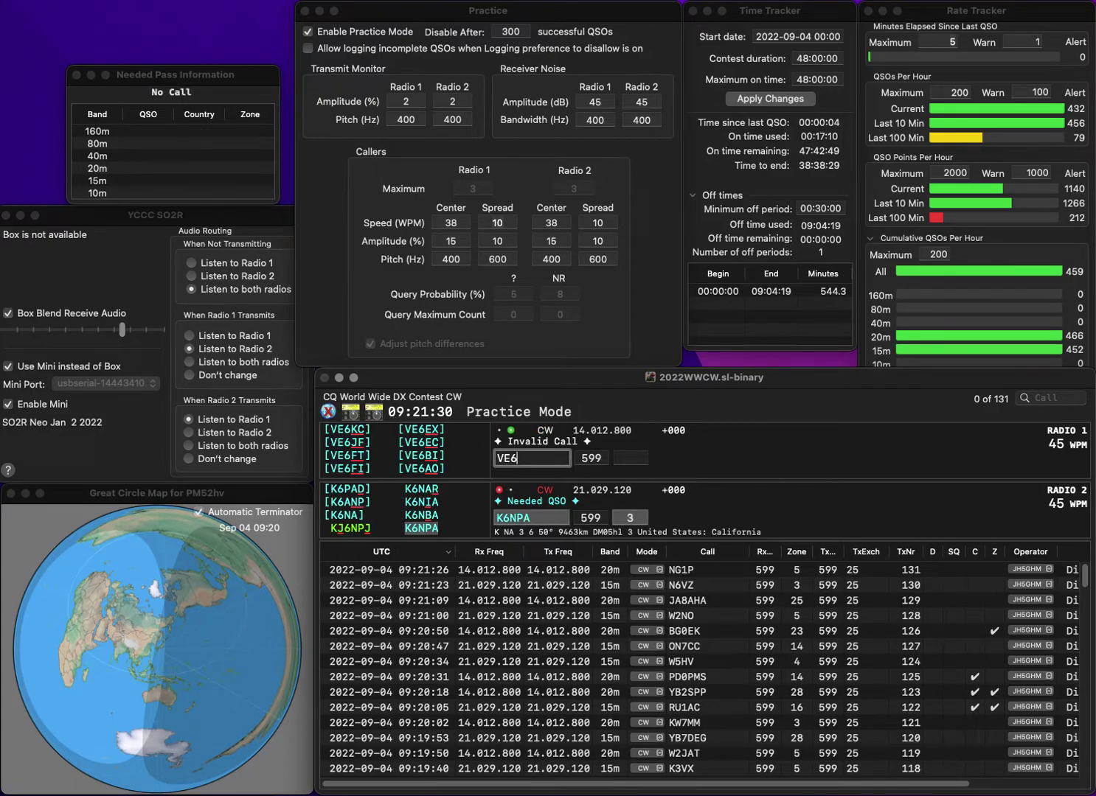
type("X")
key("Return")
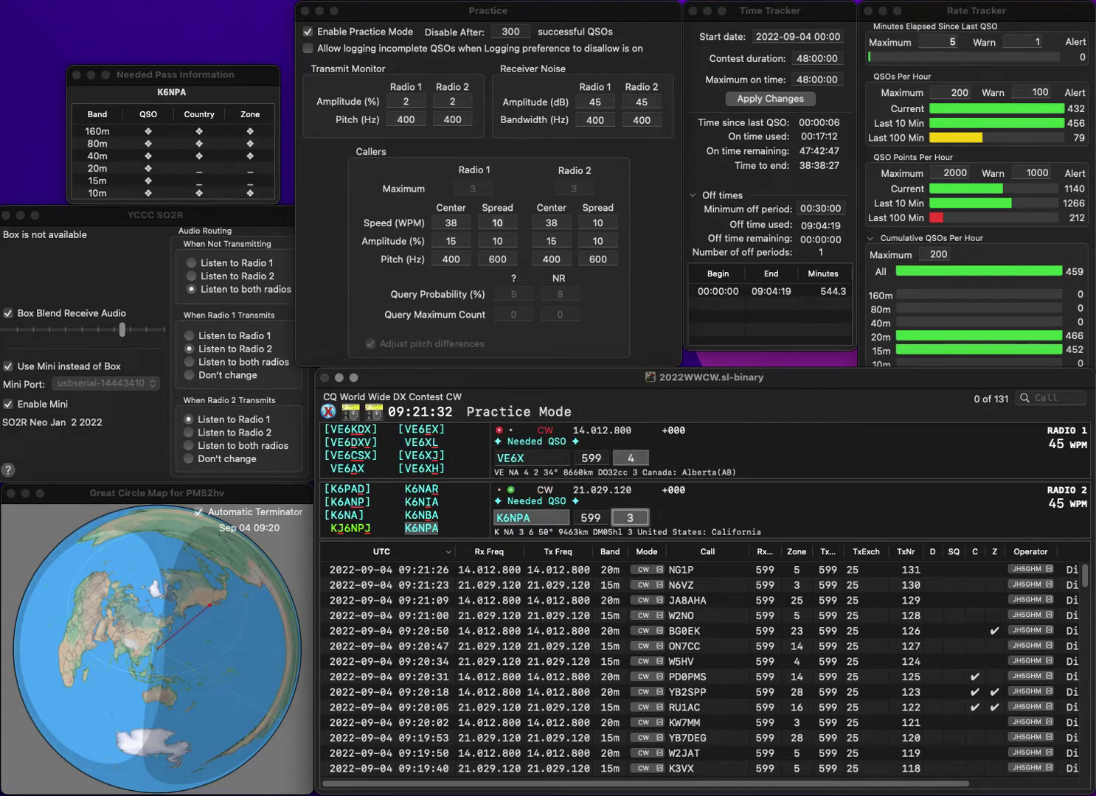
key("Return")
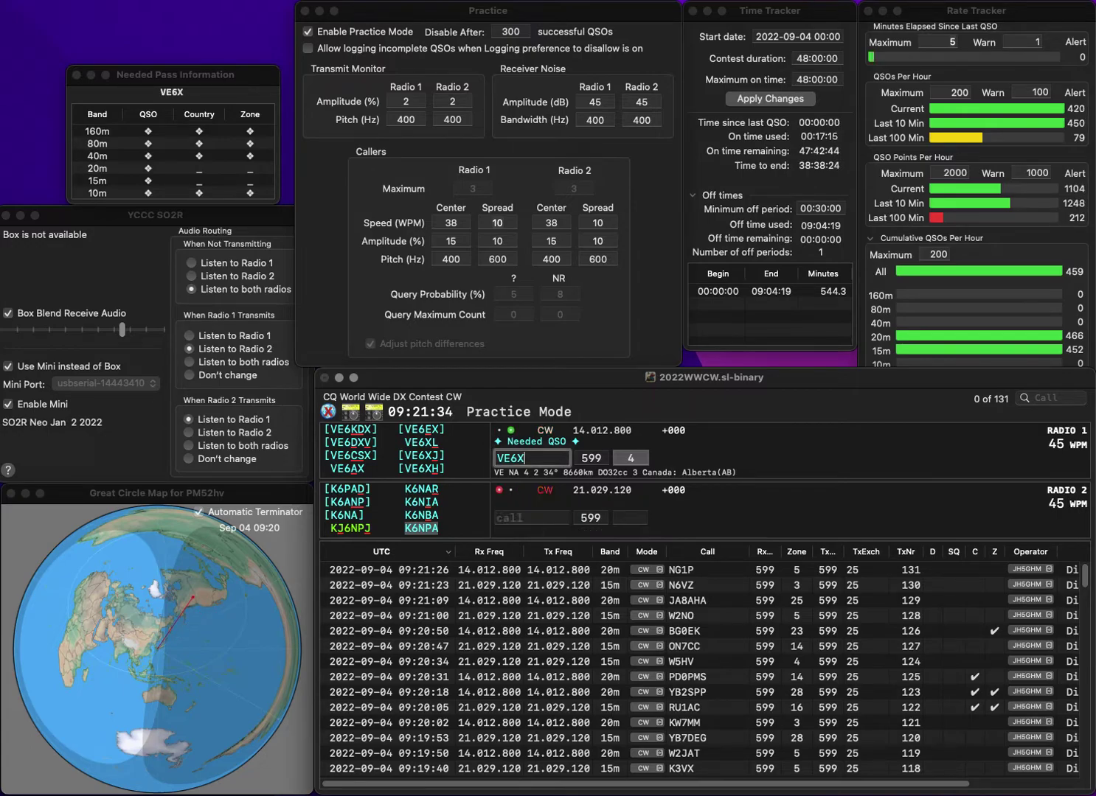
type("CS")
key("Return")
type("FA")
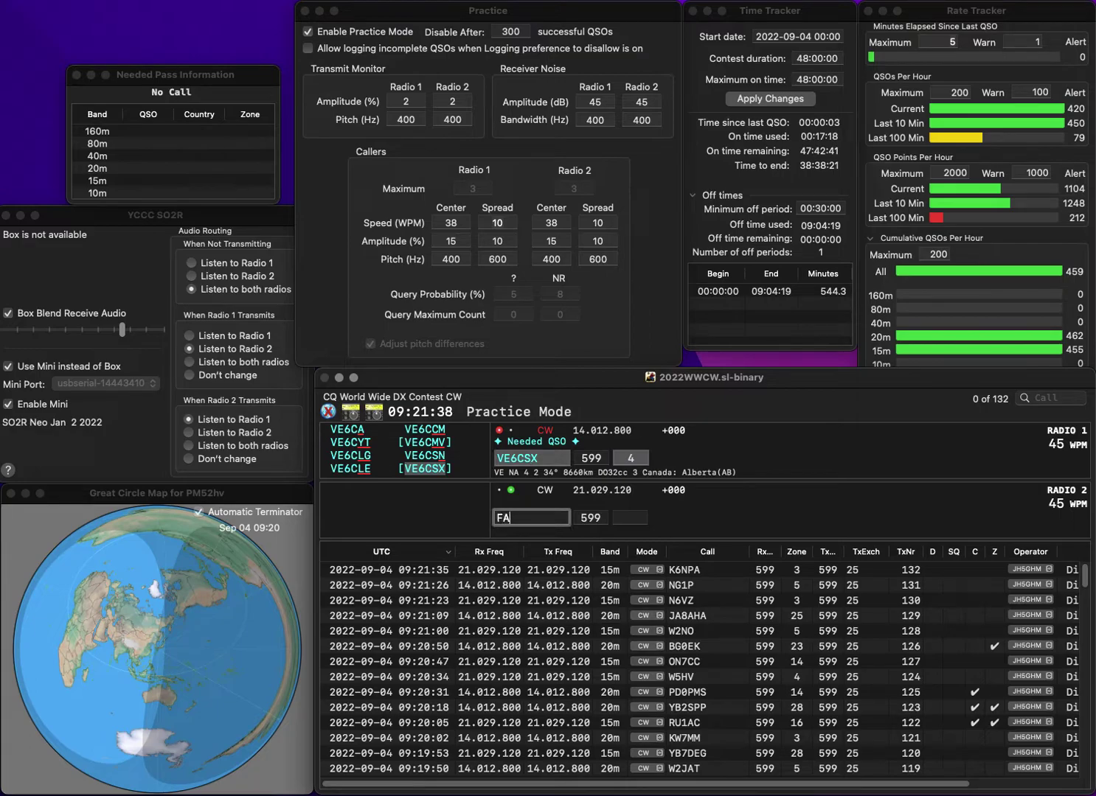
type("DV")
Log the VE6CSX contact on Radio 1, and correct the Radio 2 call to RA6DV with its exchange sent.
key("Home")
key("Delete")
key("Delete")
type("6")
key("Return")
key("BackSpace")
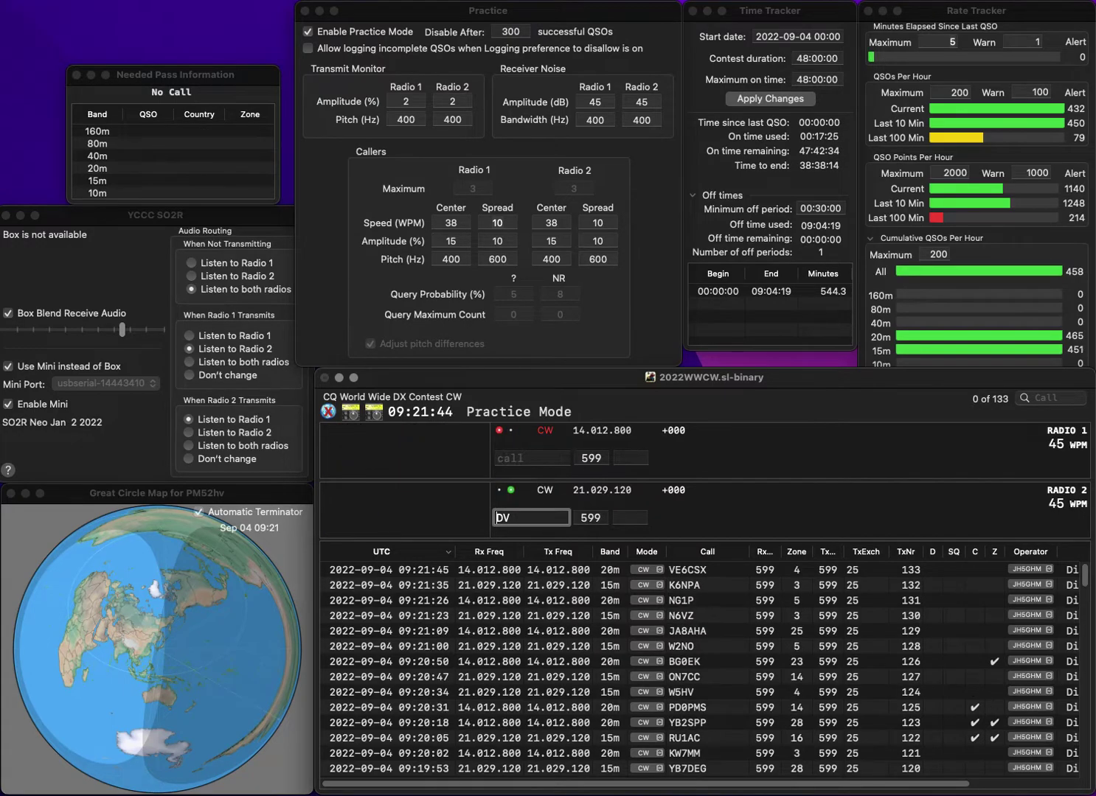
type("RA6")
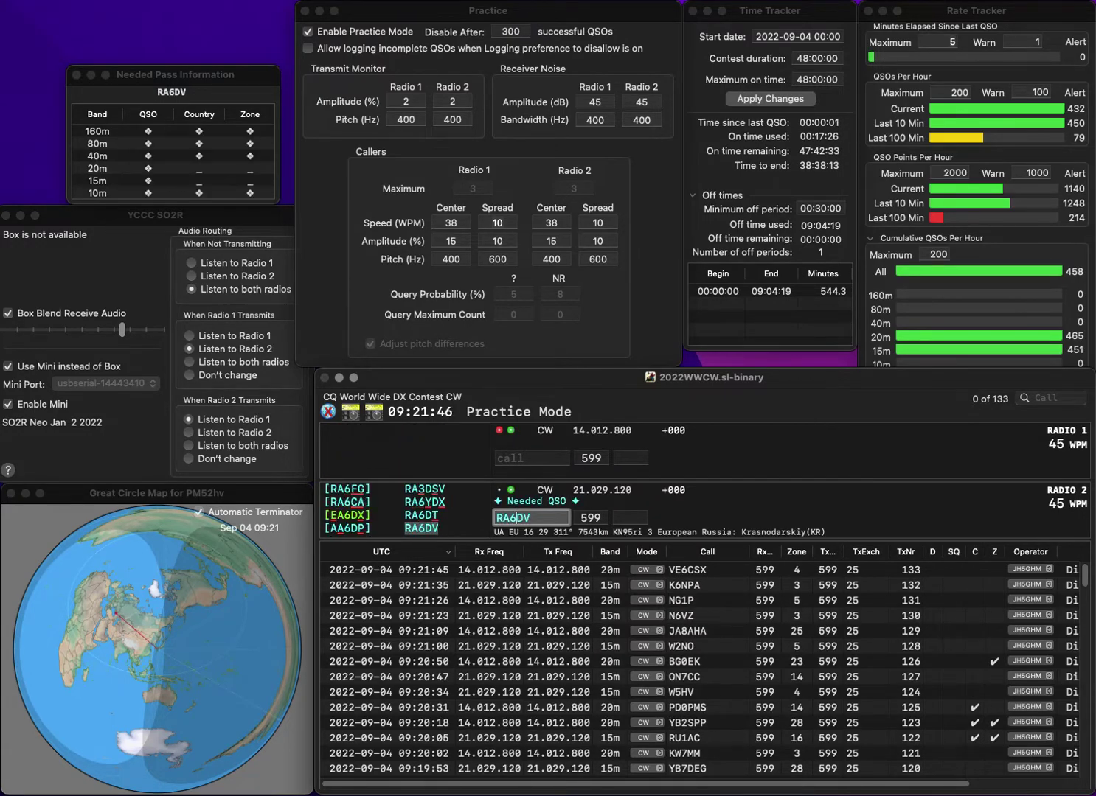
key("Return")
Enter OK1OA as the Radio 1 call with its exchange sent, and log the RA6DV contact on Radio 2.
type("OK")
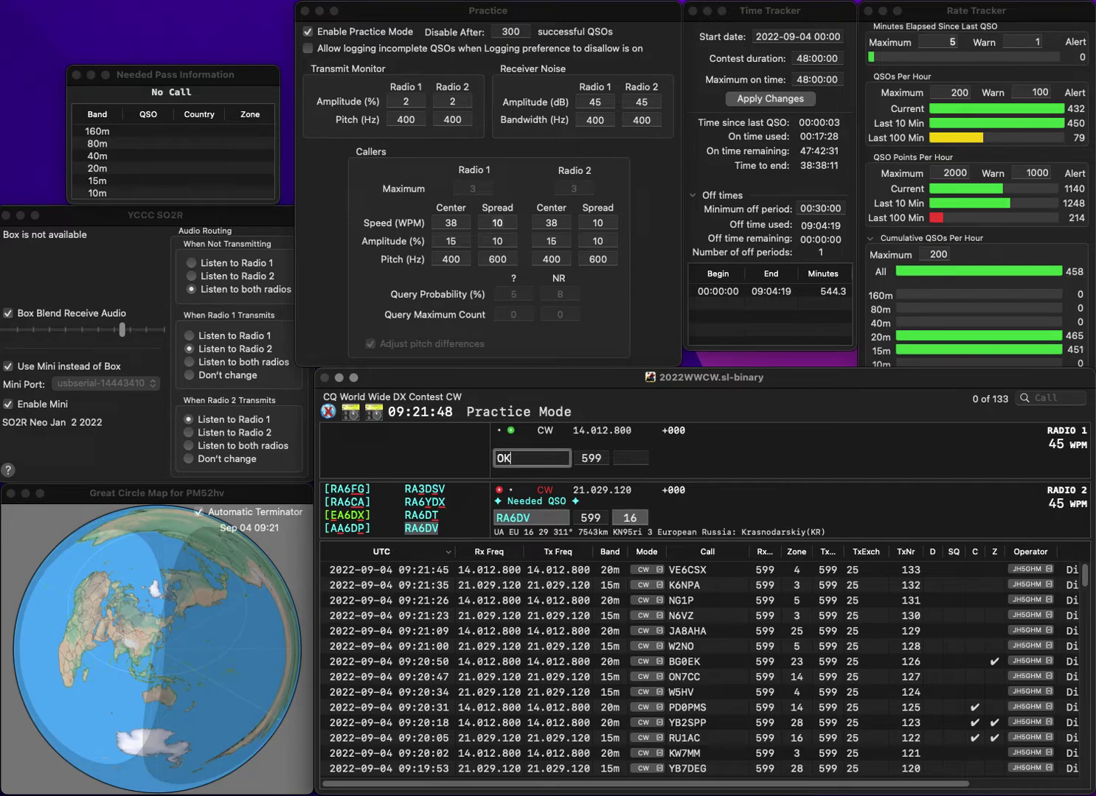
type("1OA")
key("Return")
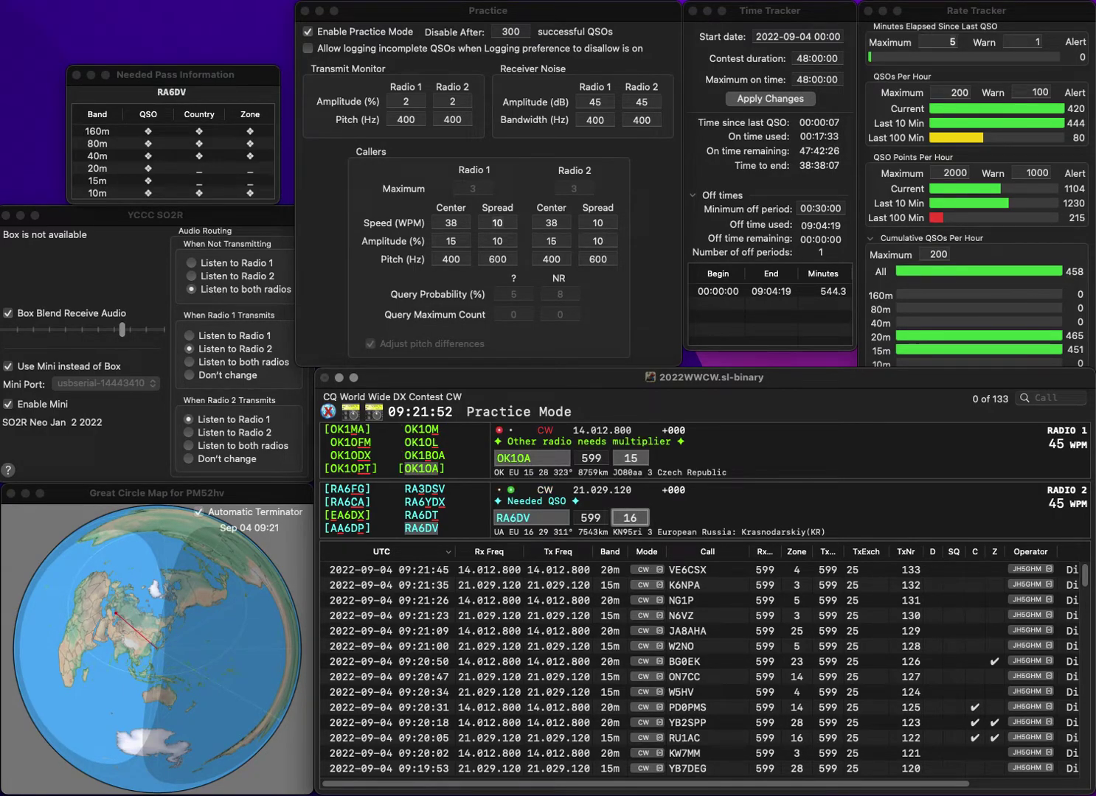
key("Return")
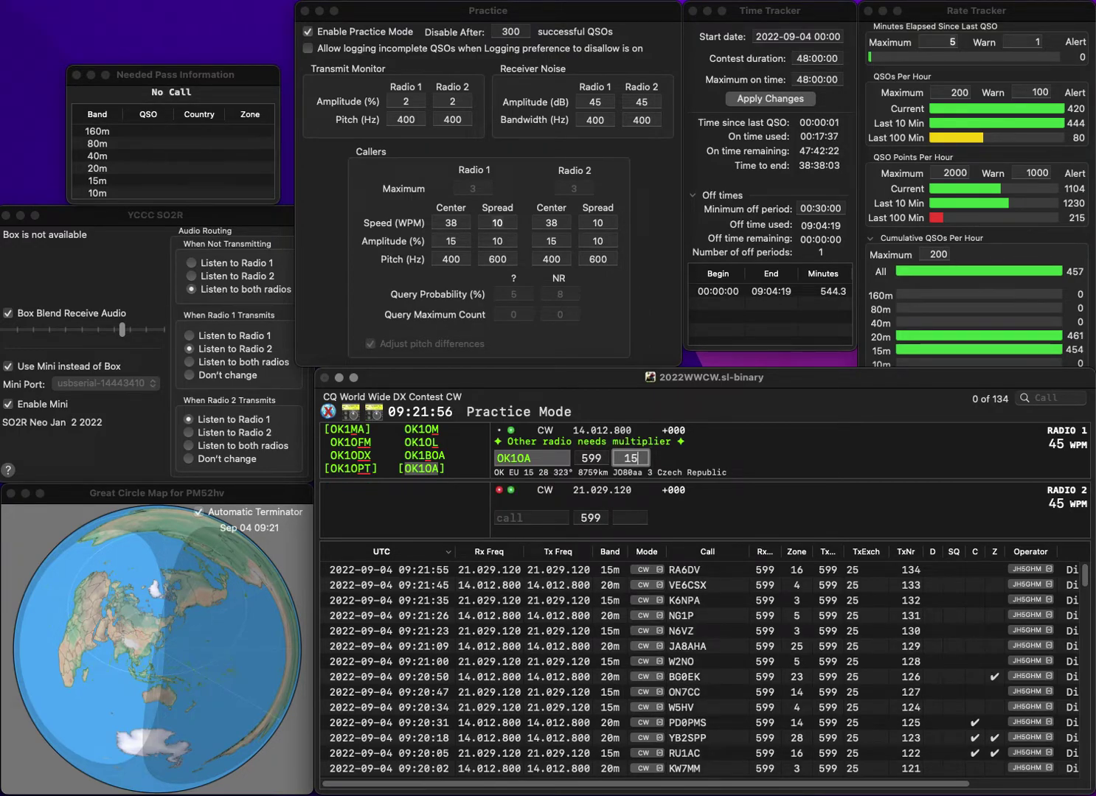
key("Return")
type("K5FRS")
key("Return")
Enter W1DV as the Radio 1 call with its exchange sent, and log the K5FRS contact on Radio 2.
type("W1DV")
key("Return")
key("Tab")
key("Return")
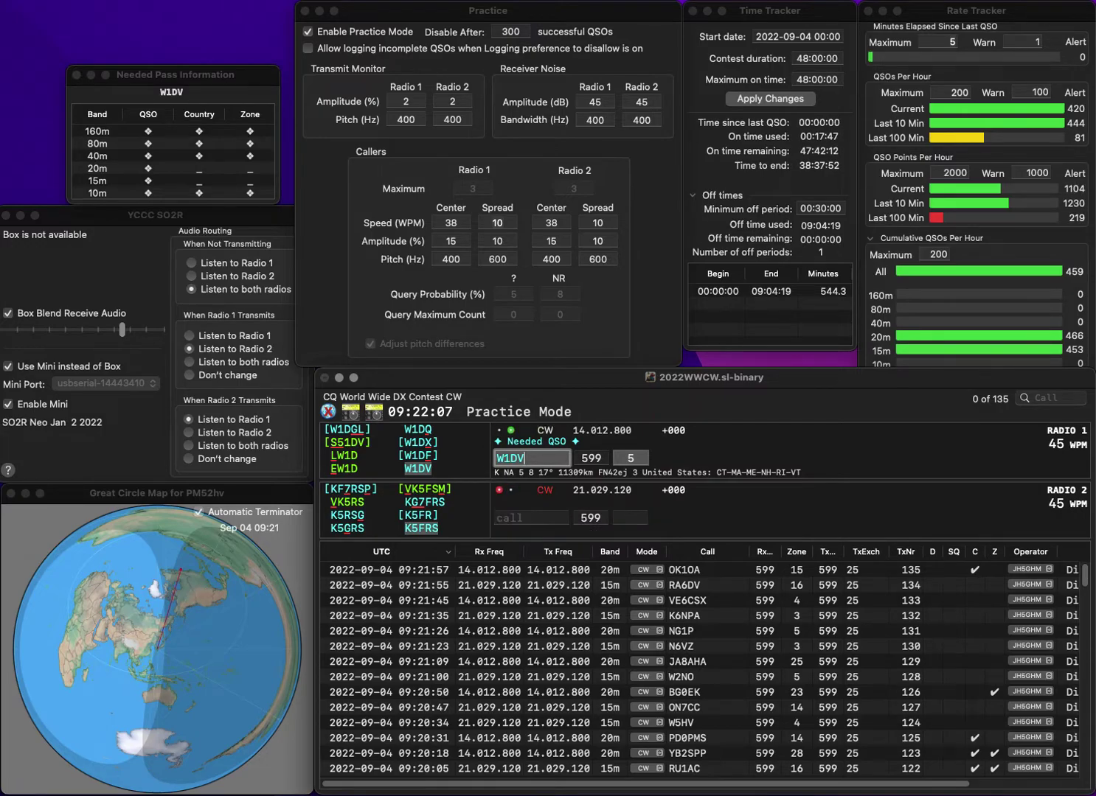
key("Tab")
key("Return")
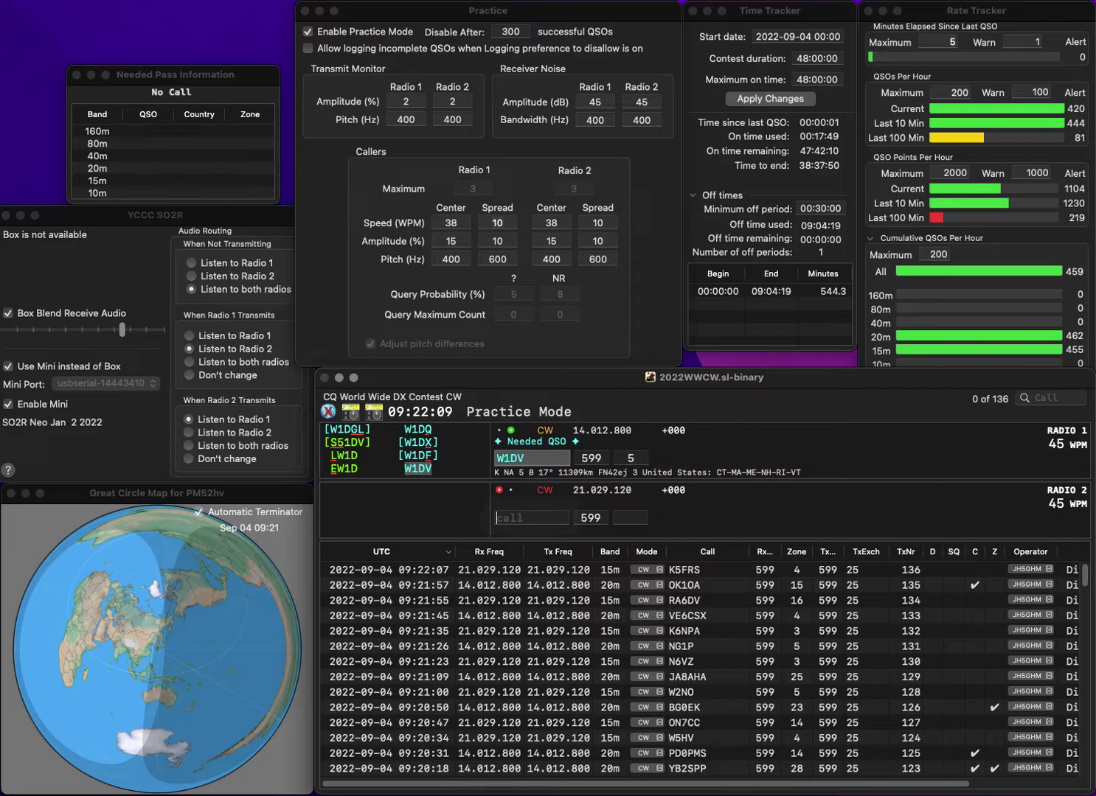
type("UA3")
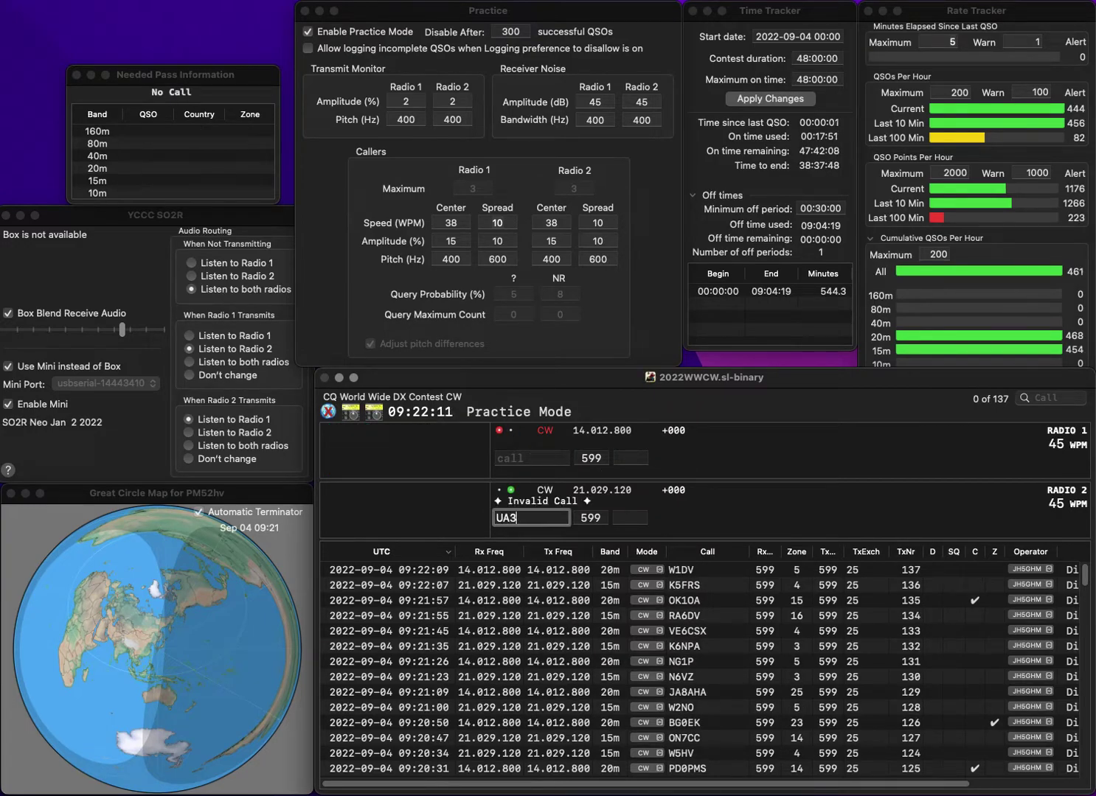
type("DLD")
key("Return")
Enter K1APC as the Radio 1 call with its exchange sent, and log the UA3DLD and K1APC contacts.
type("K1APC")
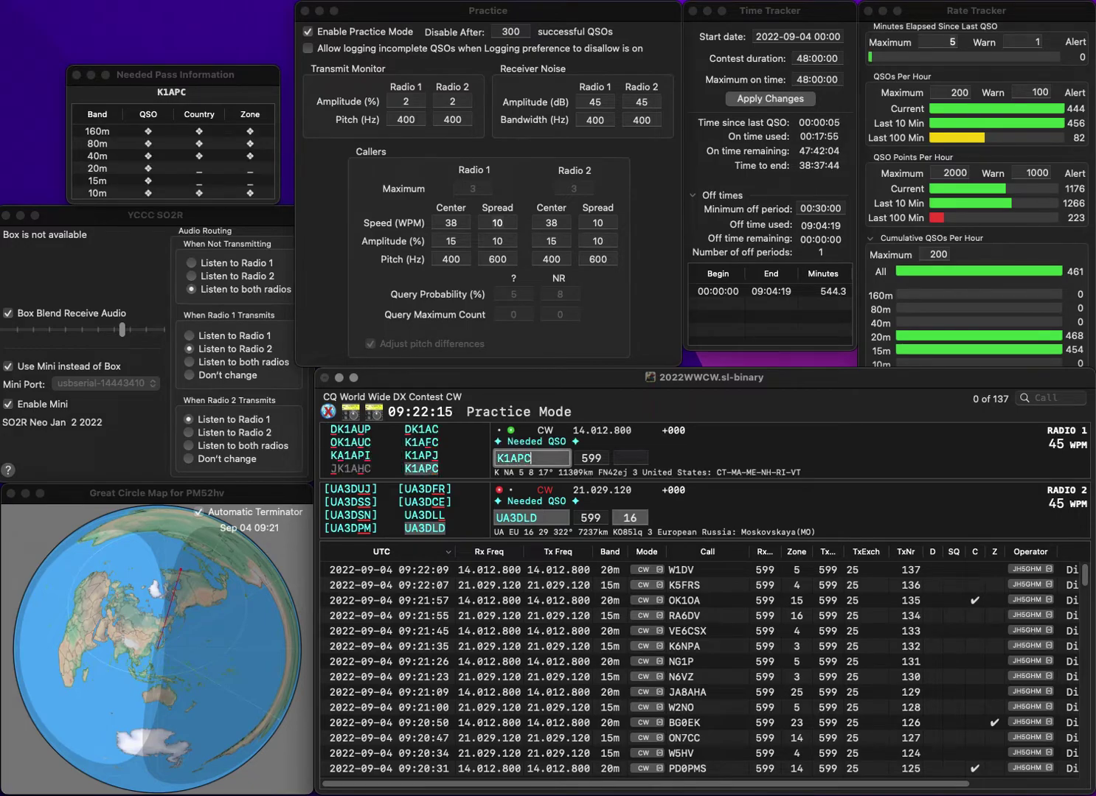
key("Return")
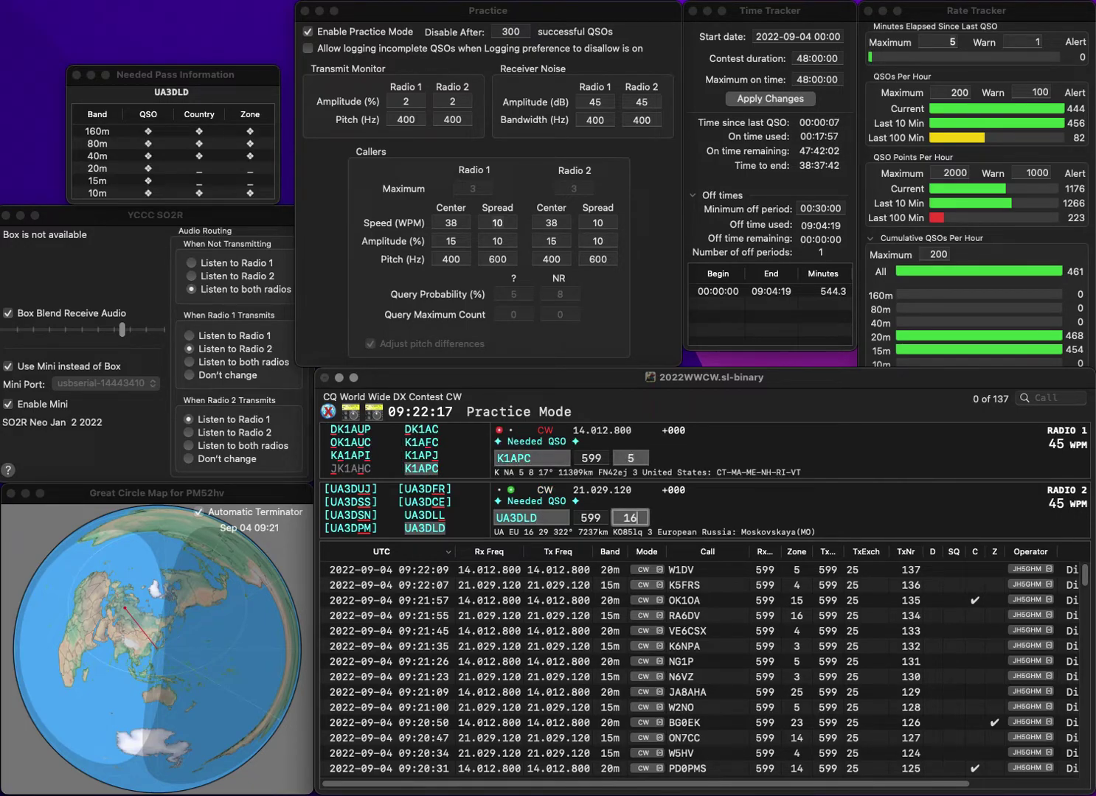
key("Return")
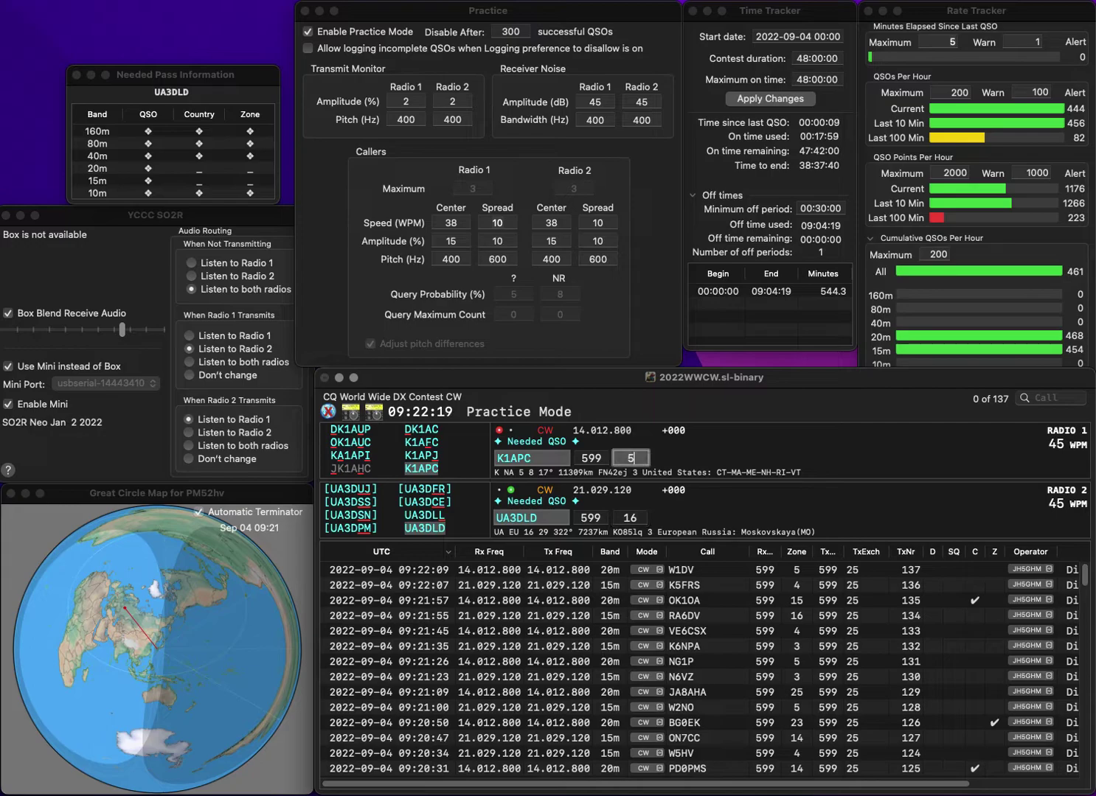
key("Return")
key("Return")
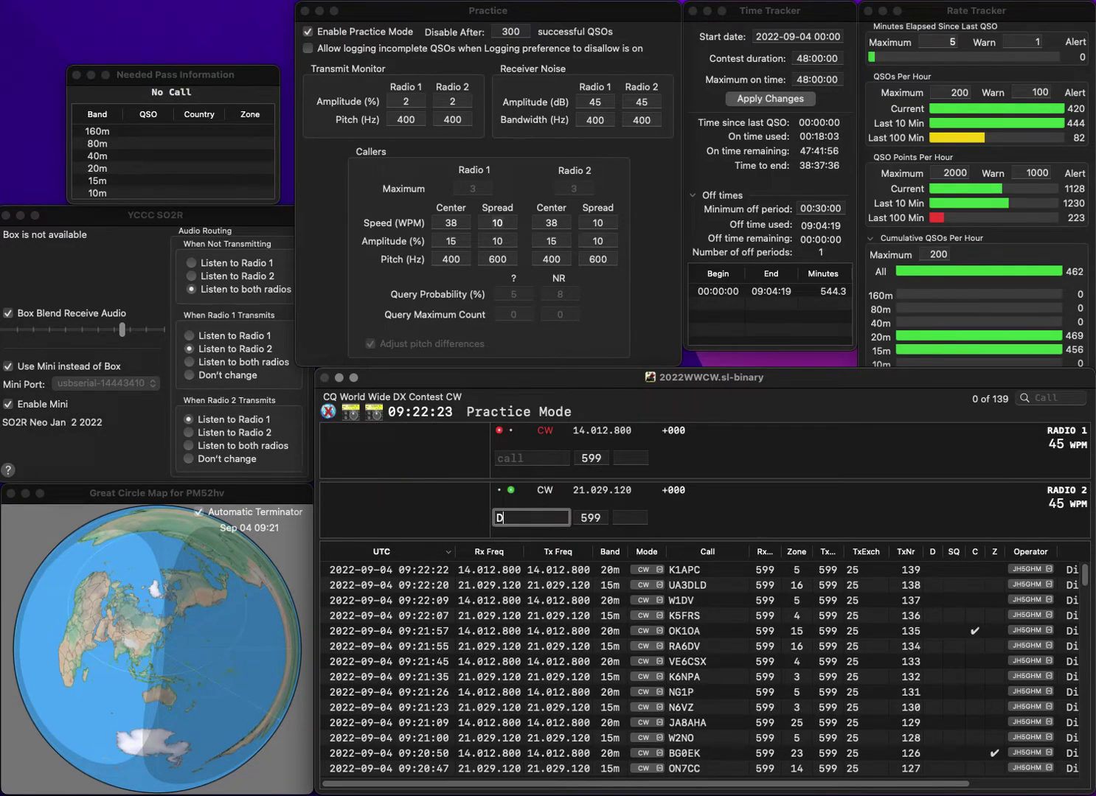
Enter the partial calls DK on Radio 2 and 8KV on Radio 1, and send the partial call on Radio 1.
type("DK")
left_click(531, 458)
type("8KV")
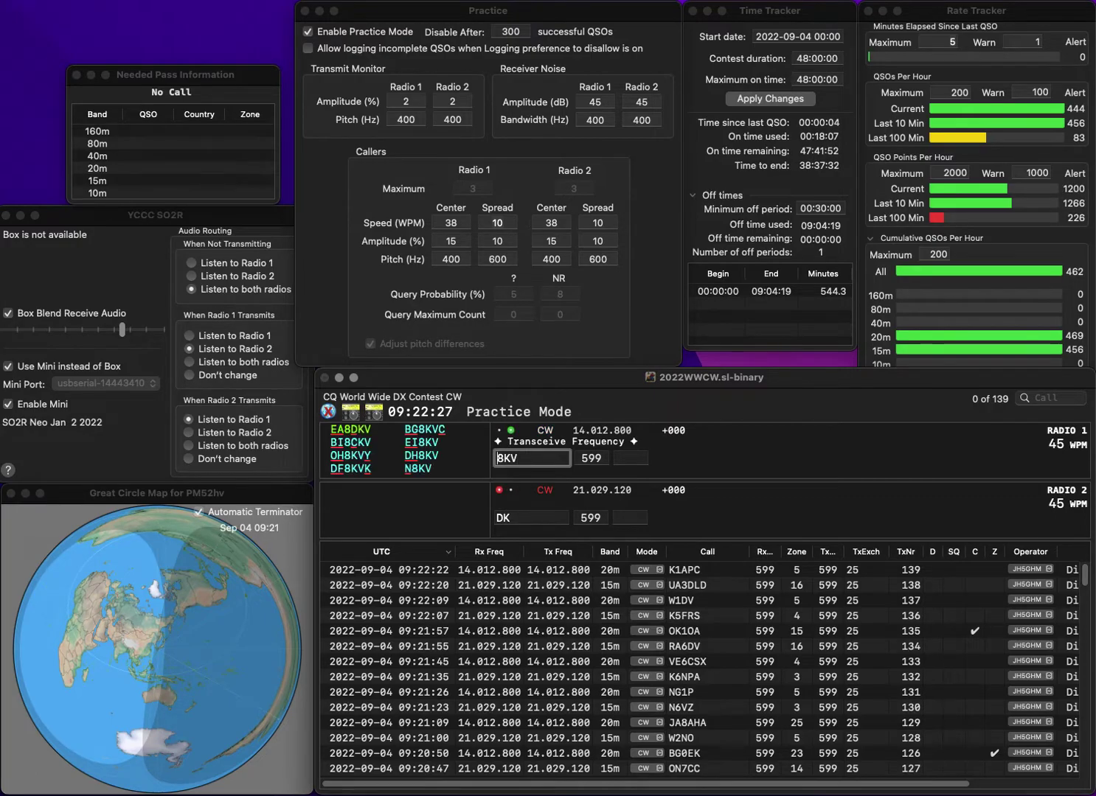
key("Return")
Replace the partial Radio 2 call with DL2DCM and send its exchange.
type("DR")
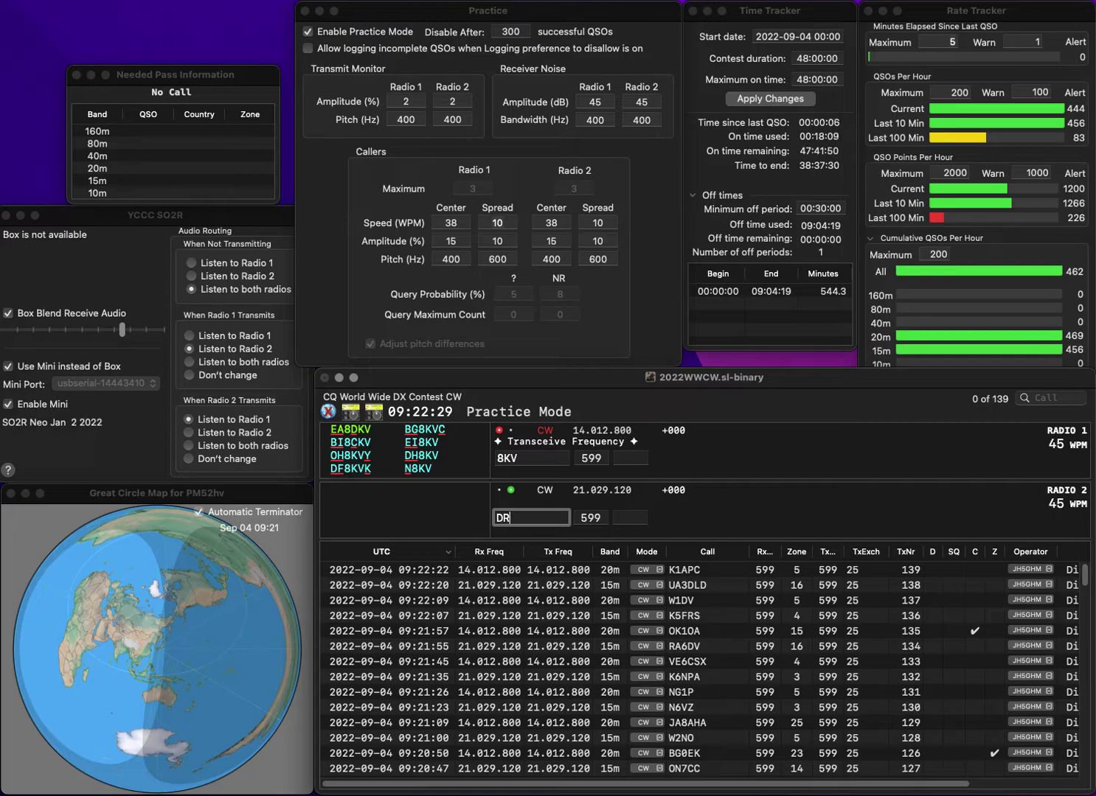
type("2DCM")
key("Left")
key("Left")
key("Left")
key("Left")
key("BackSpace")
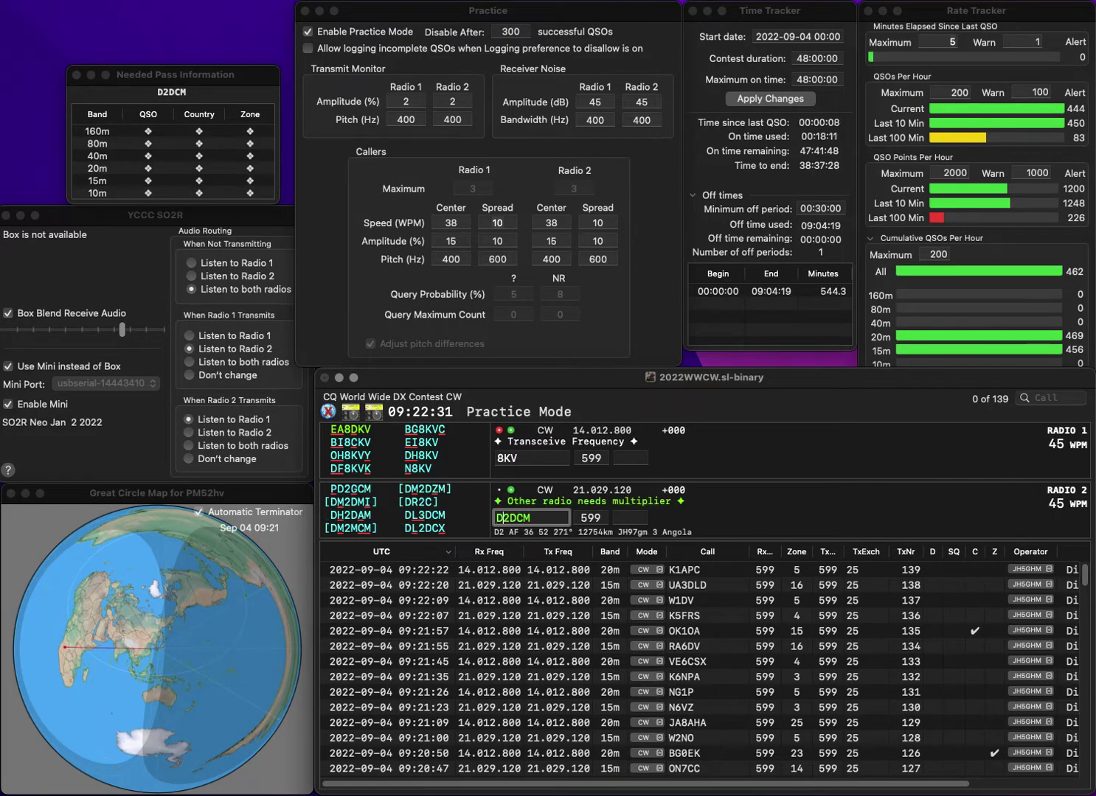
type("L")
key("Return")
type("EI")
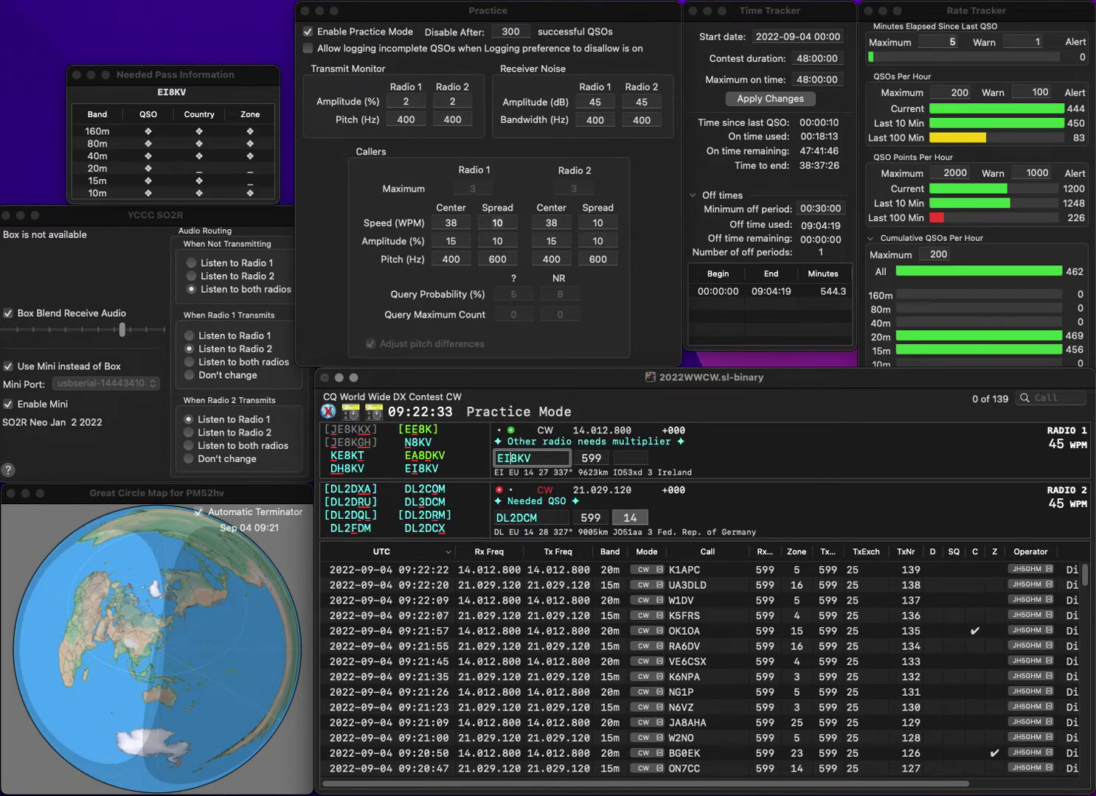
key("Return")
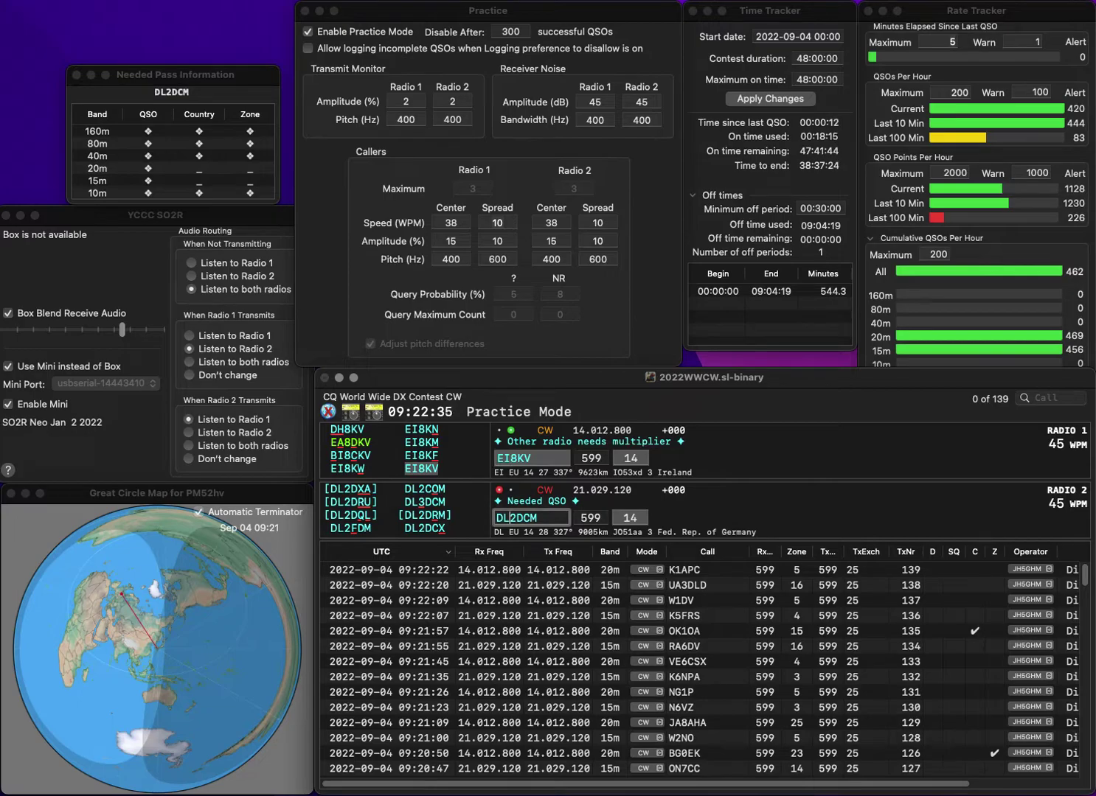
key("Delete")
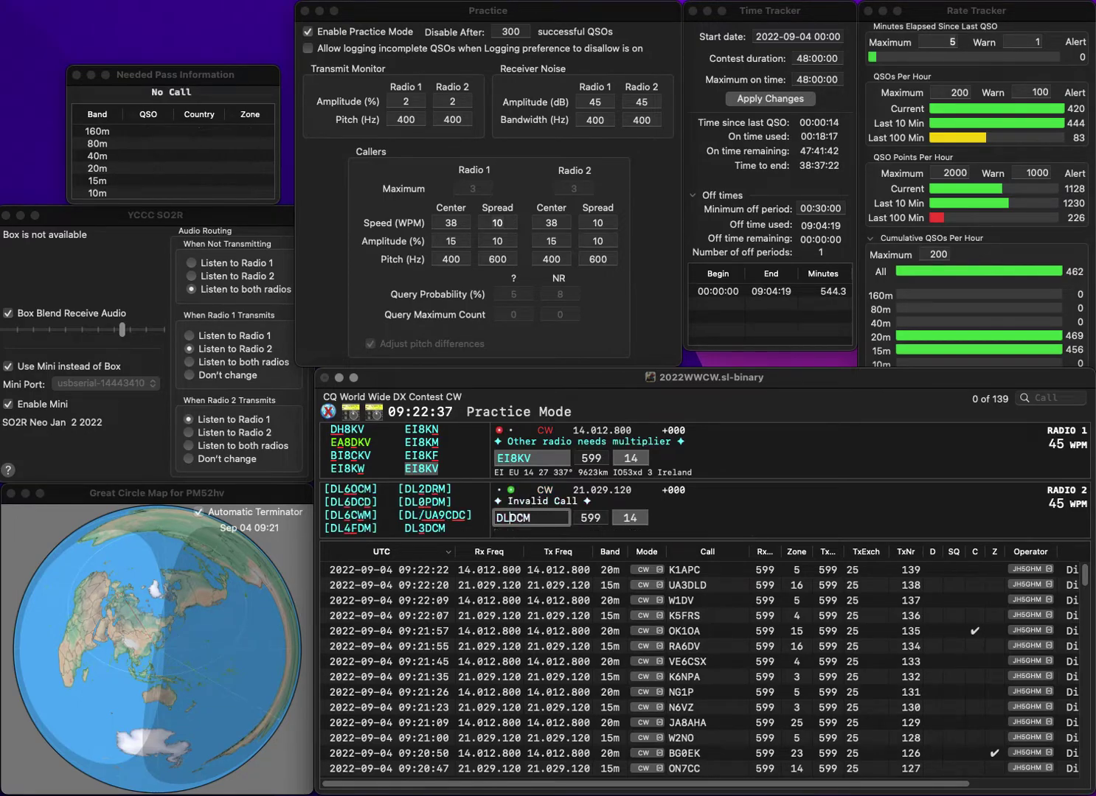
type("3")
key("Return")
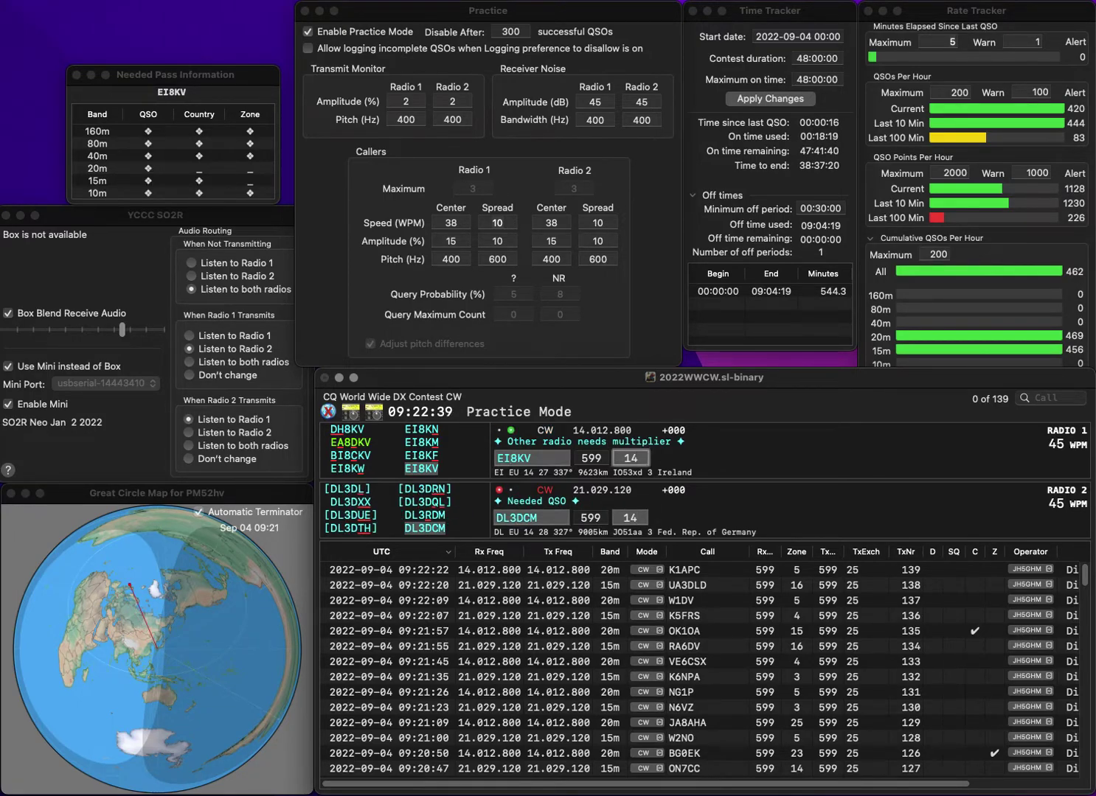
key("Return")
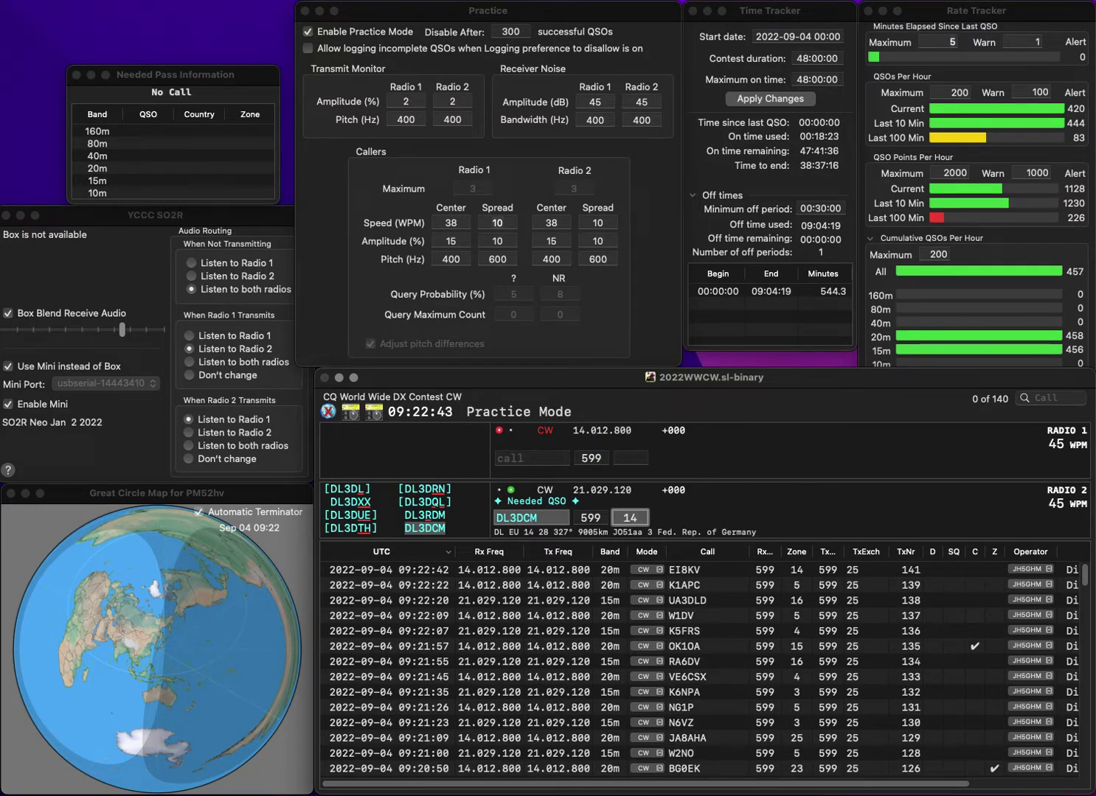
key("Return")
type("AB5GG")
key("Return")
Enter MJ0X as the Radio 2 call with its exchange sent, and log the AB5GG and MJ0X contacts.
type("MJ")
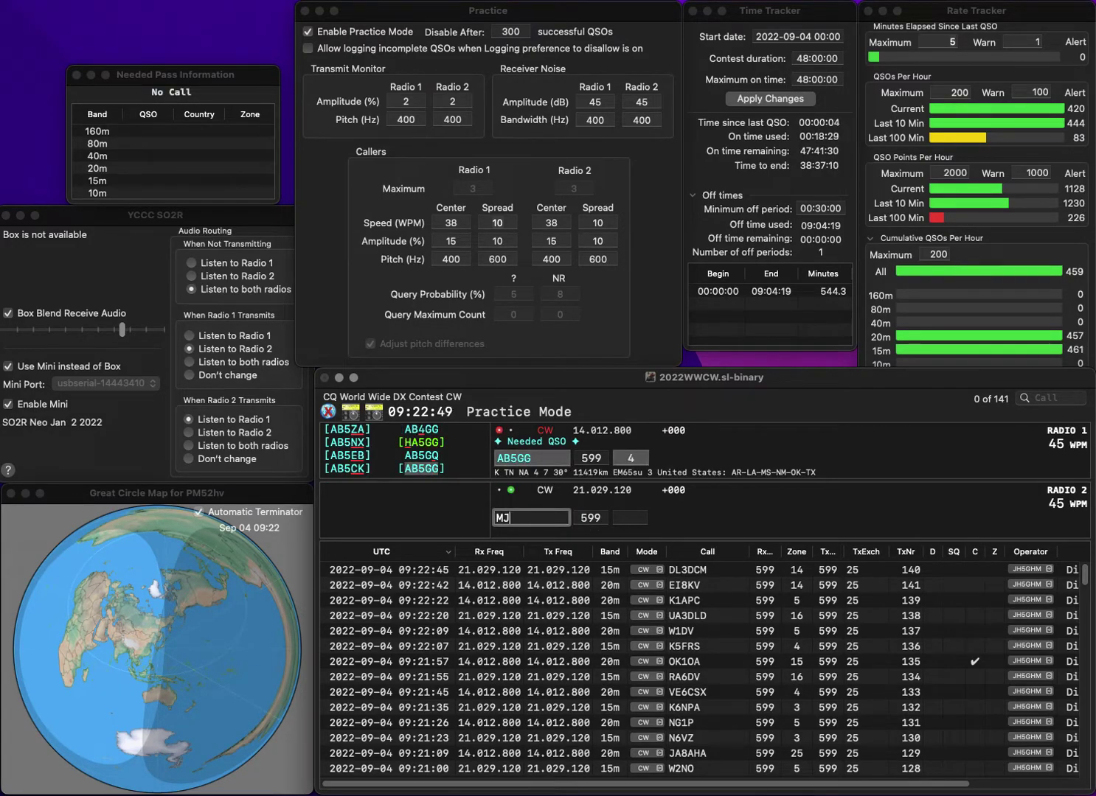
type("0X")
key("Return")
key("Tab")
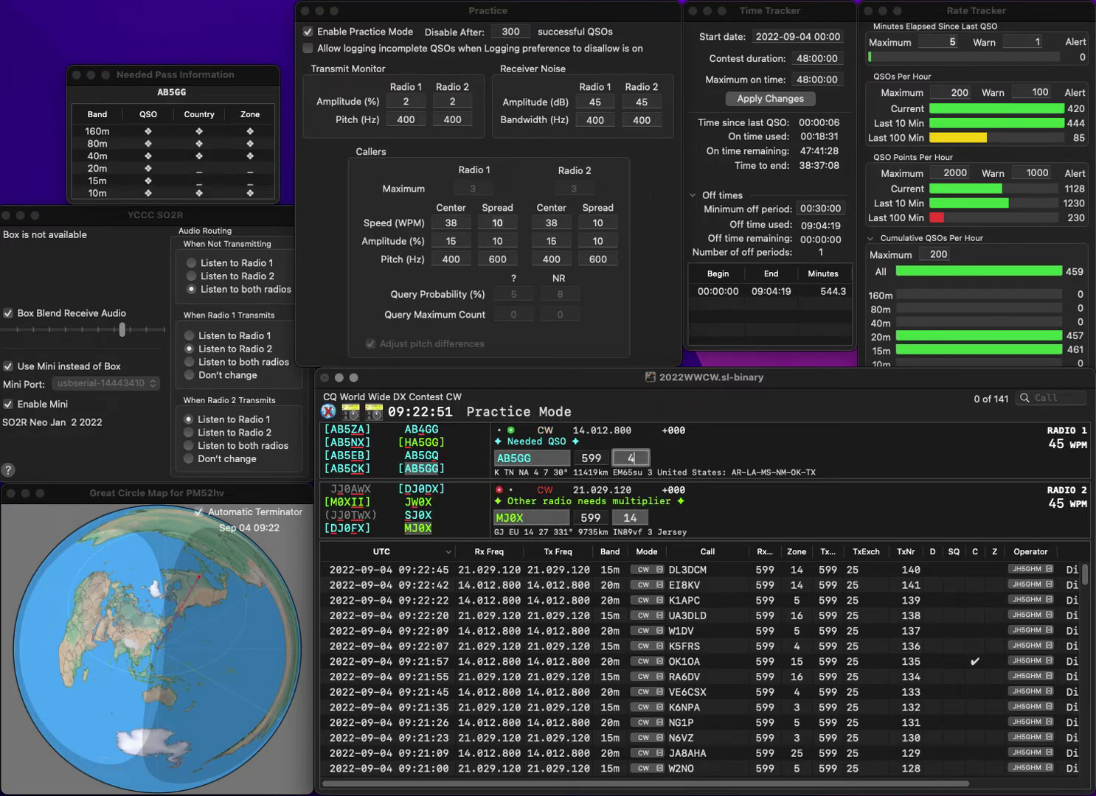
key("Return")
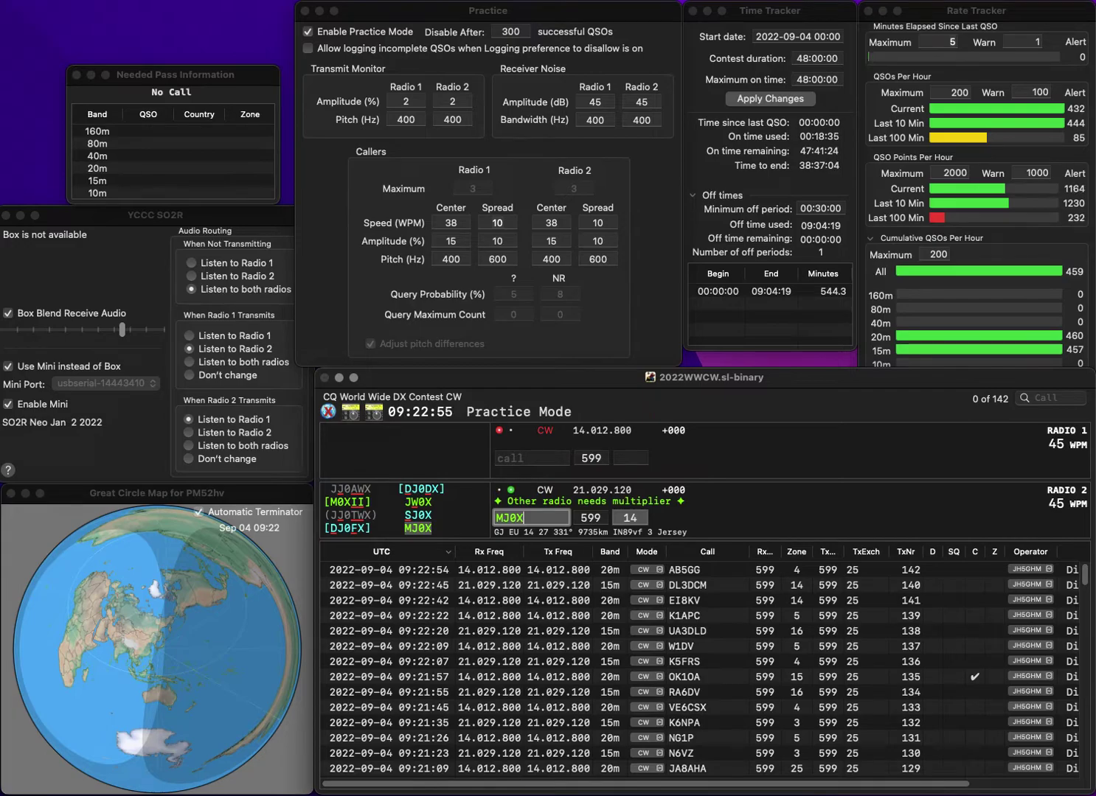
key("Return")
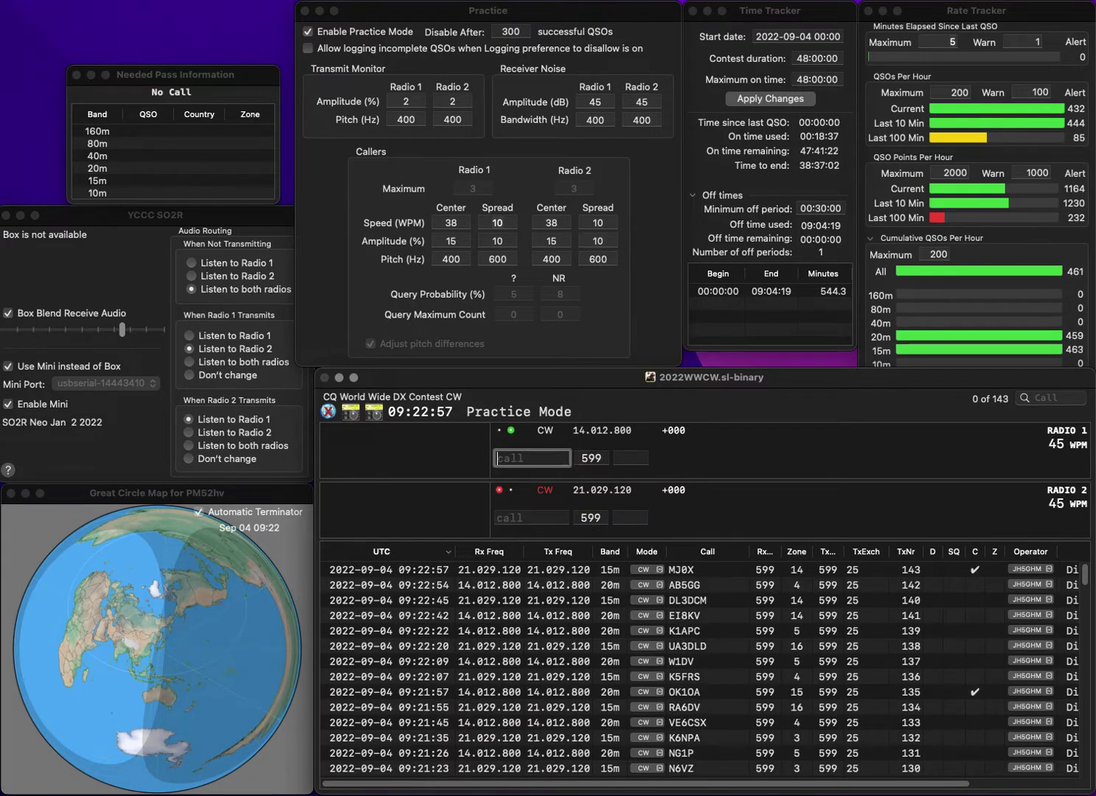
Enter WD8JSC as the Radio 1 call and send its exchange.
type("8JSC")
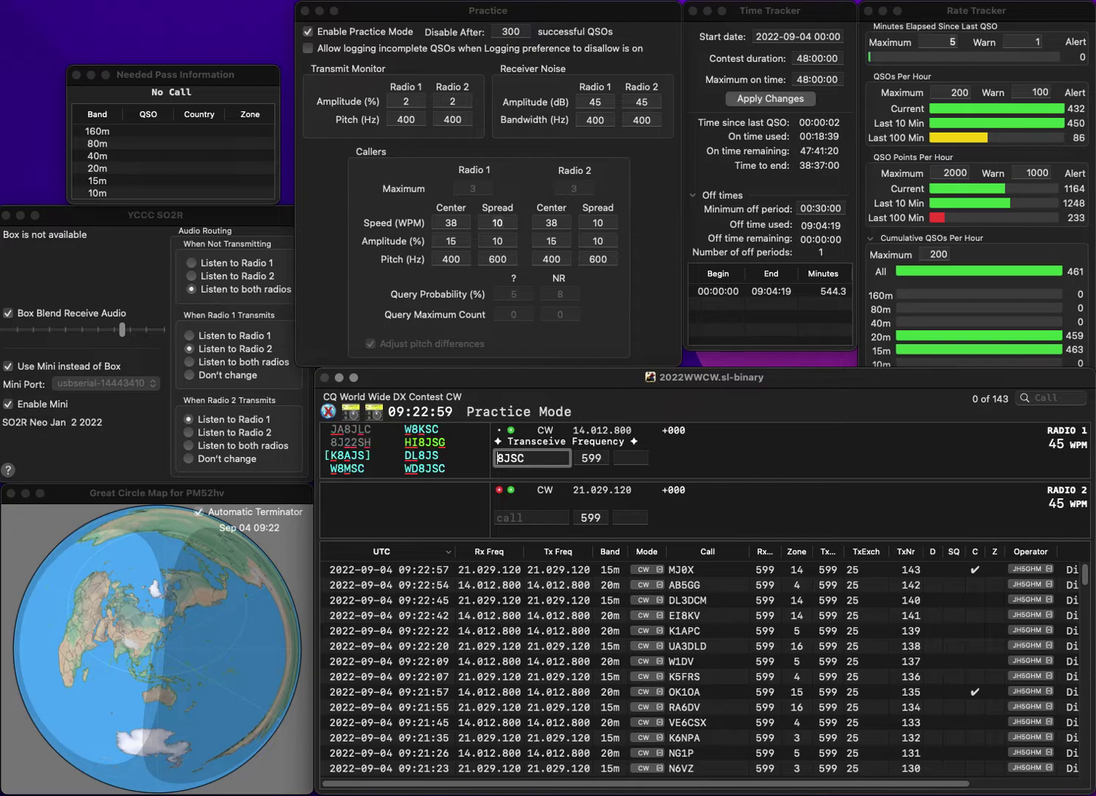
key("ctrl+a")
type("WD")
key("Return")
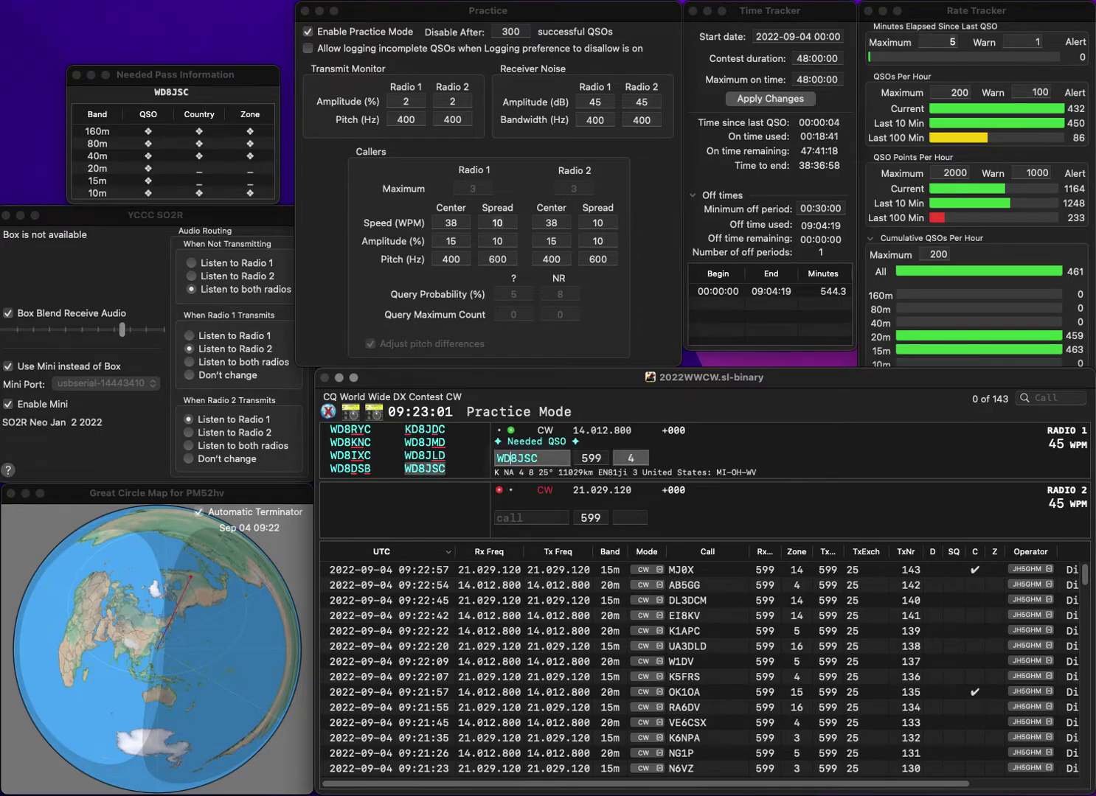
Enter IK2QLX as the Radio 2 call and send its exchange.
type("IK2")
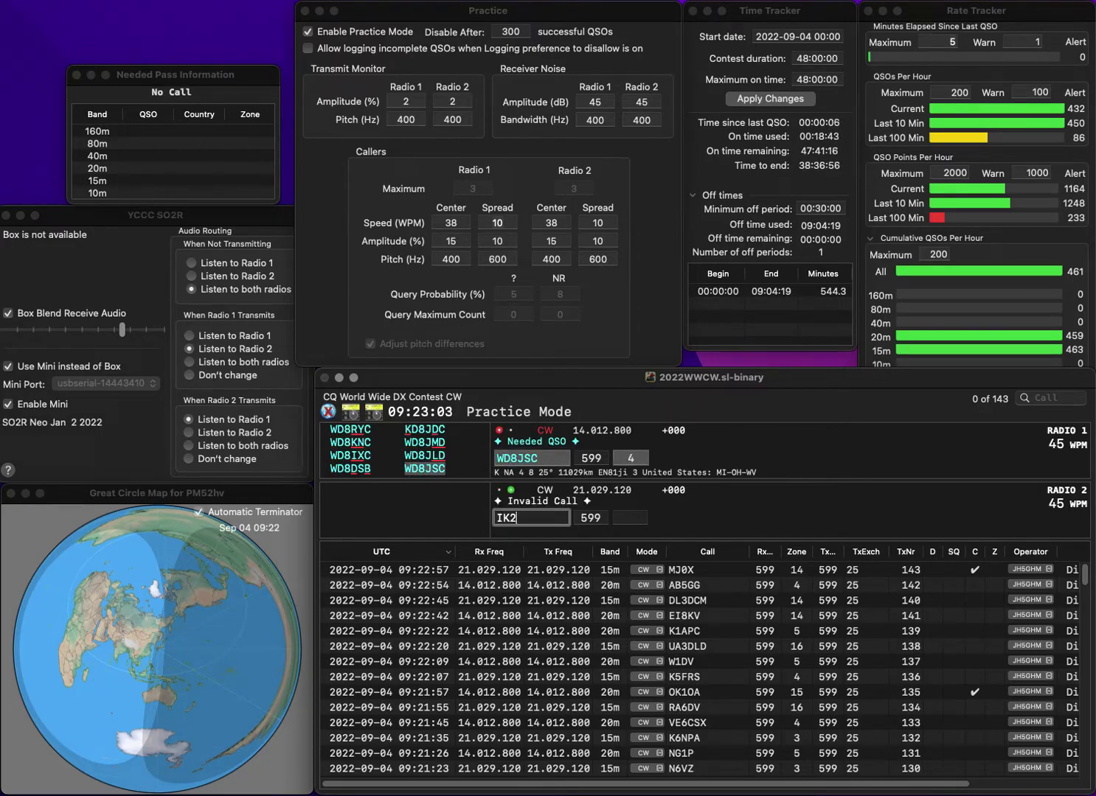
type("QLX")
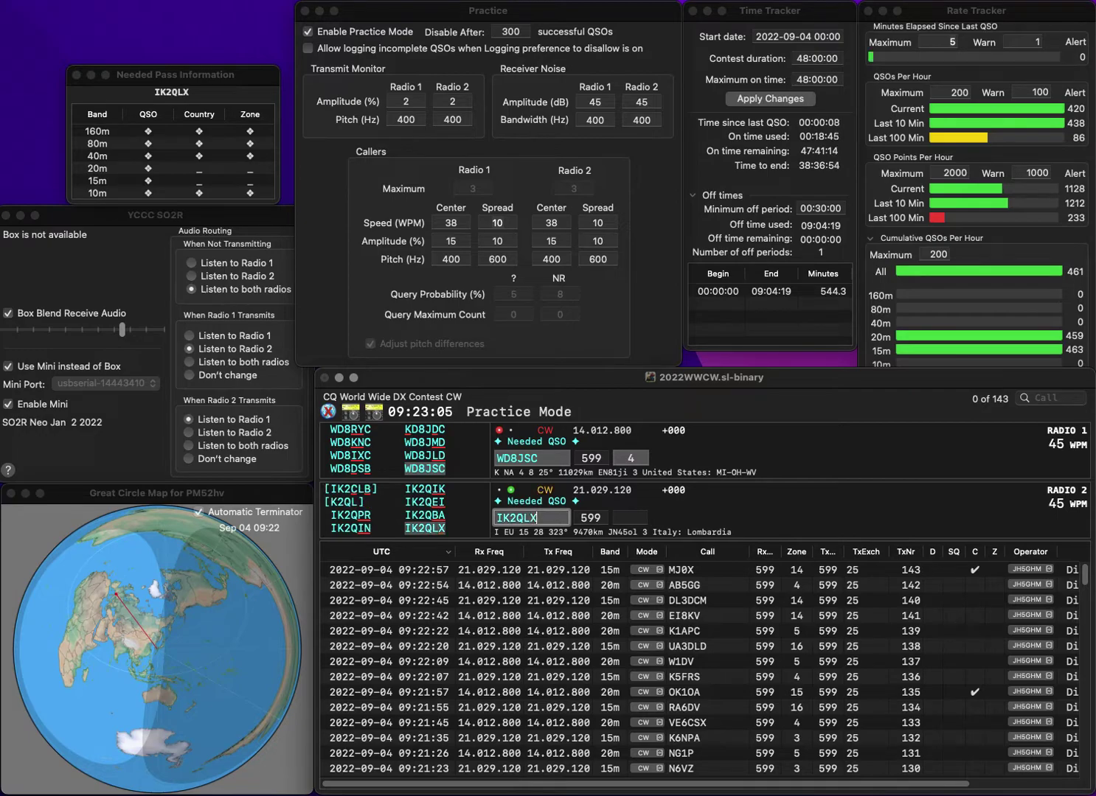
key("Return")
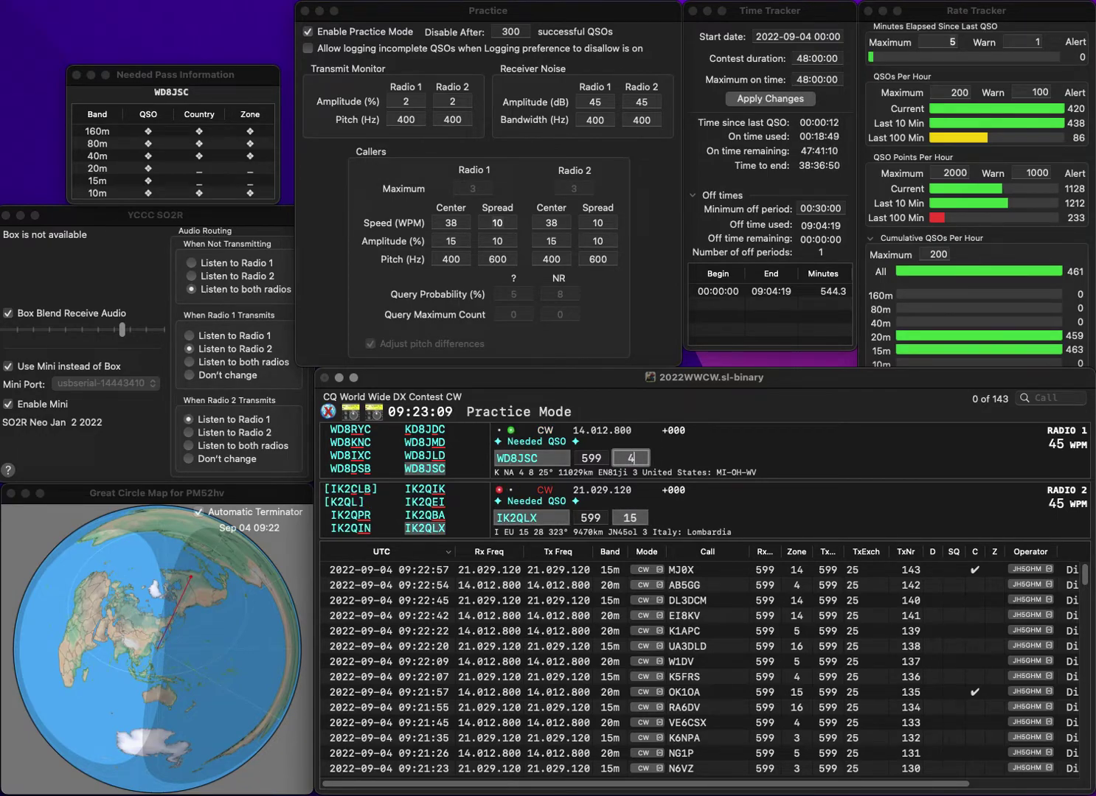
key("Return")
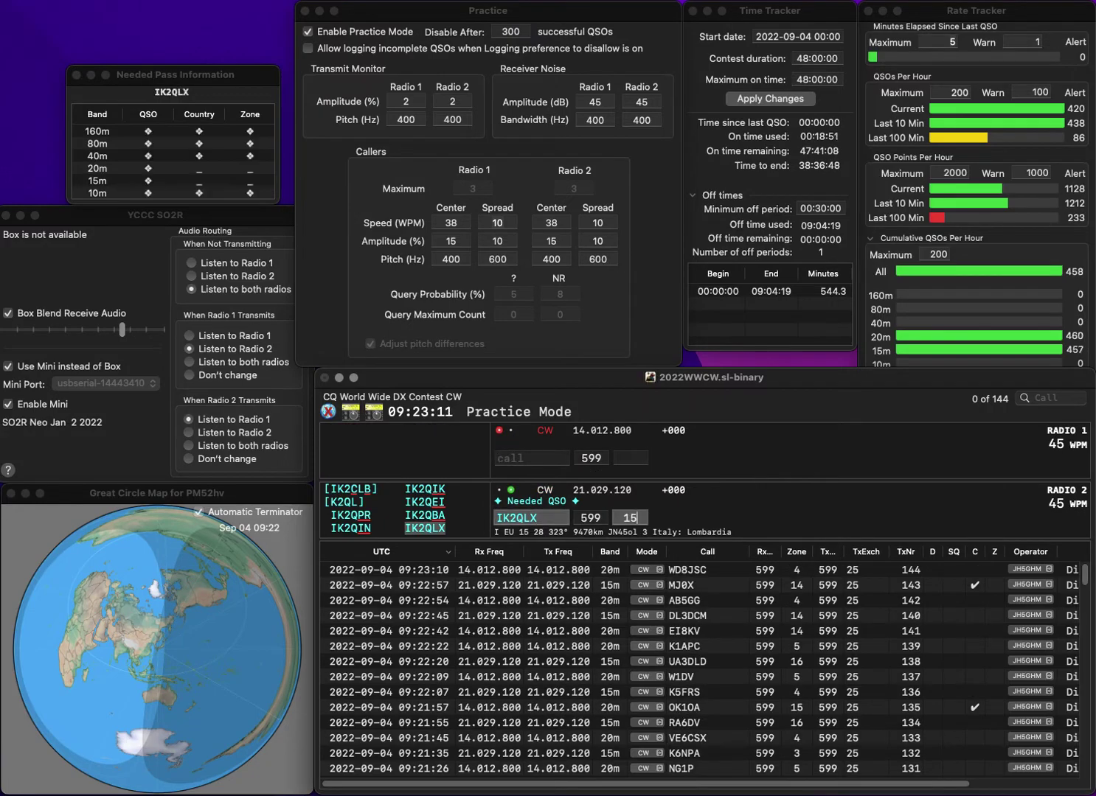
key("Return")
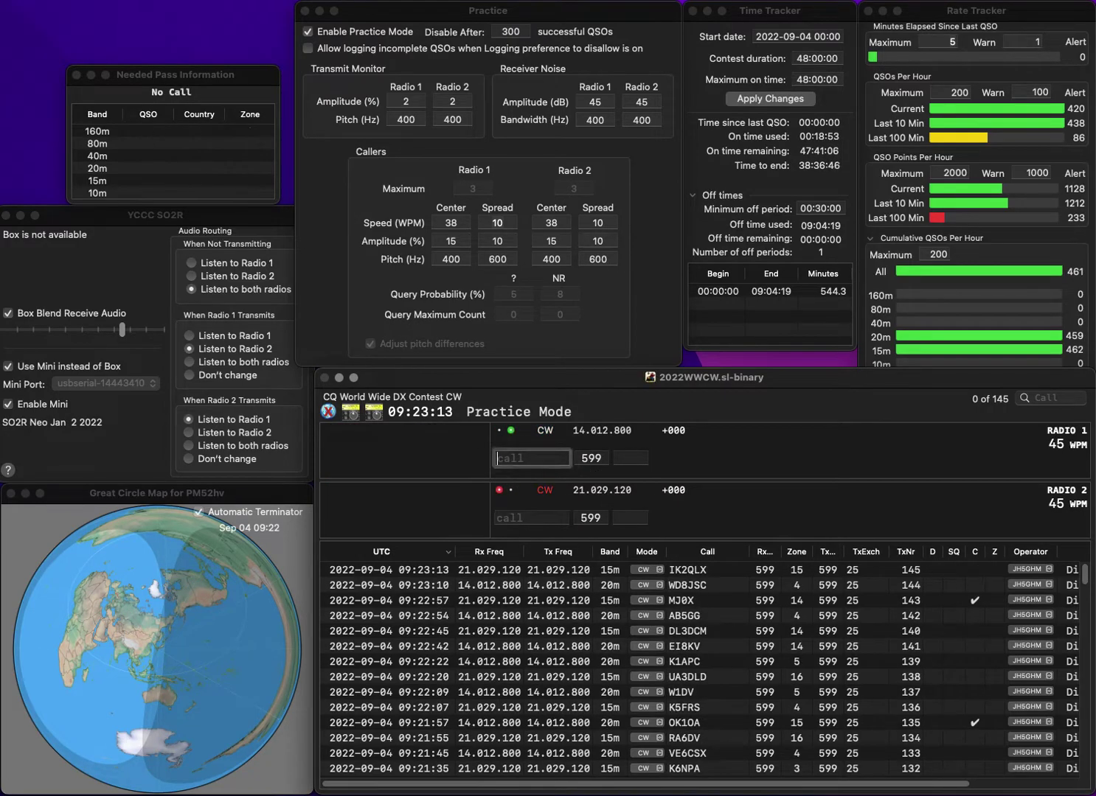
type("9")
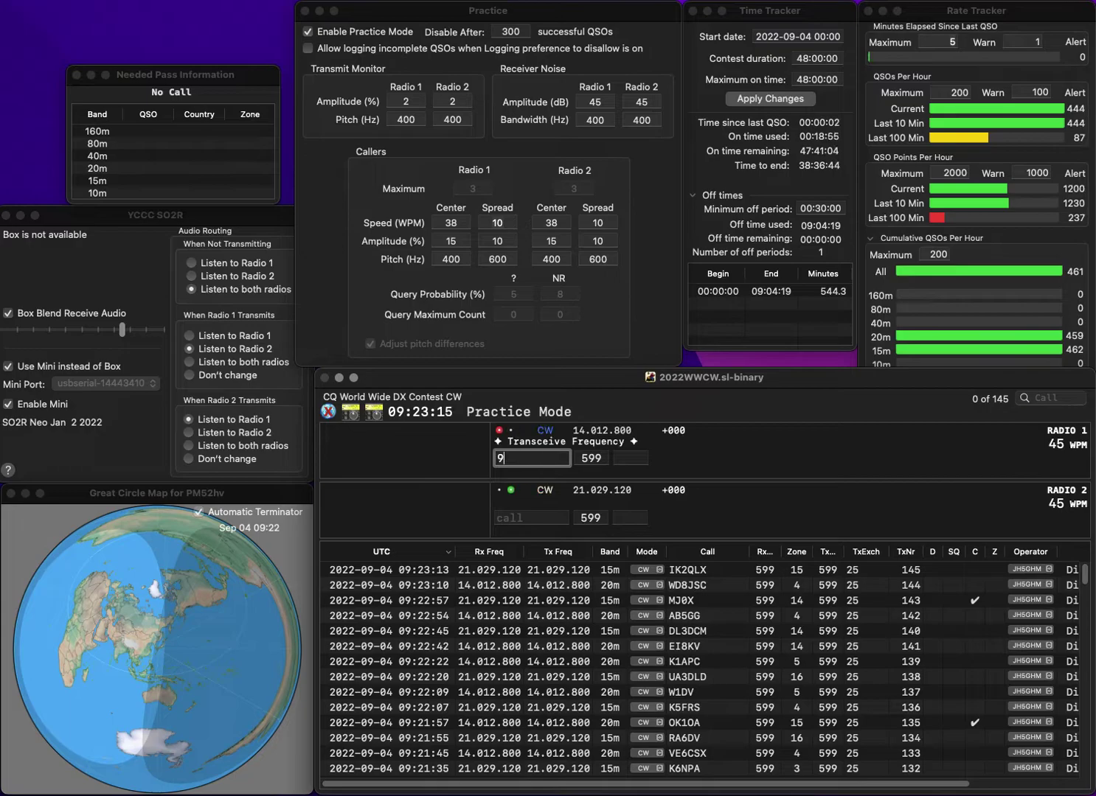
key("backslash")
type("VK4")
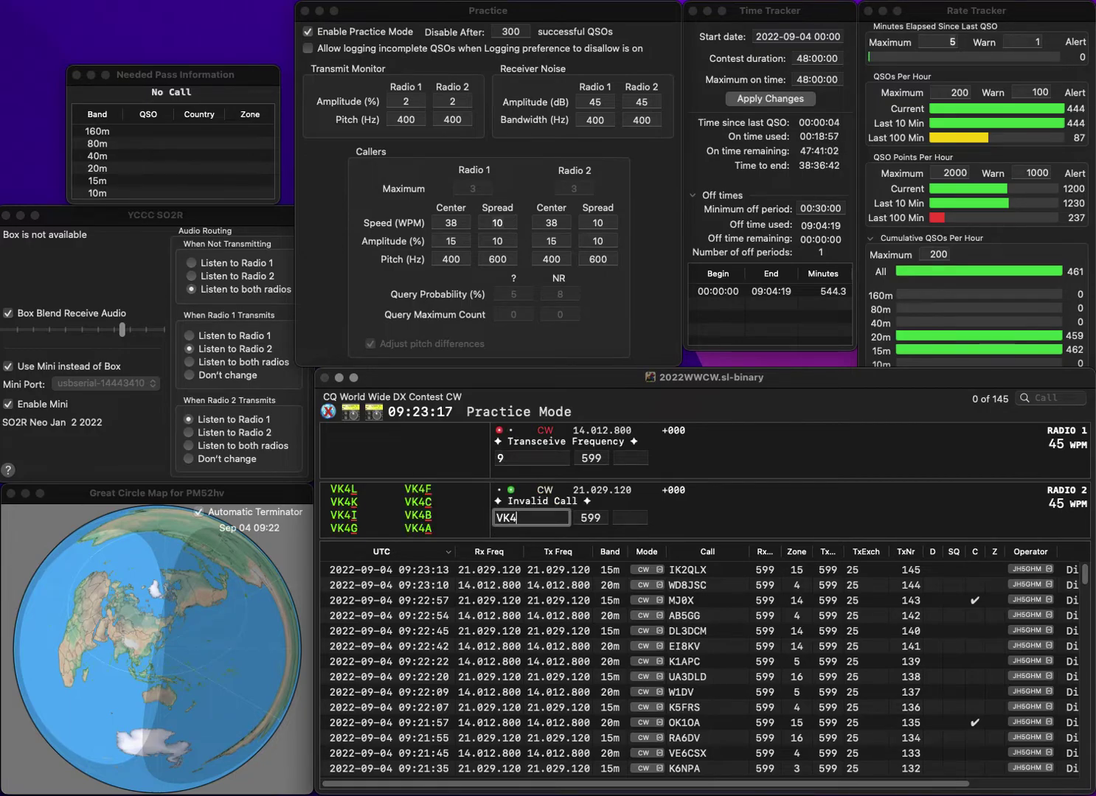
type("ACN")
key("Return")
type("BH9B")
key("Left")
key("Left")
key("Left")
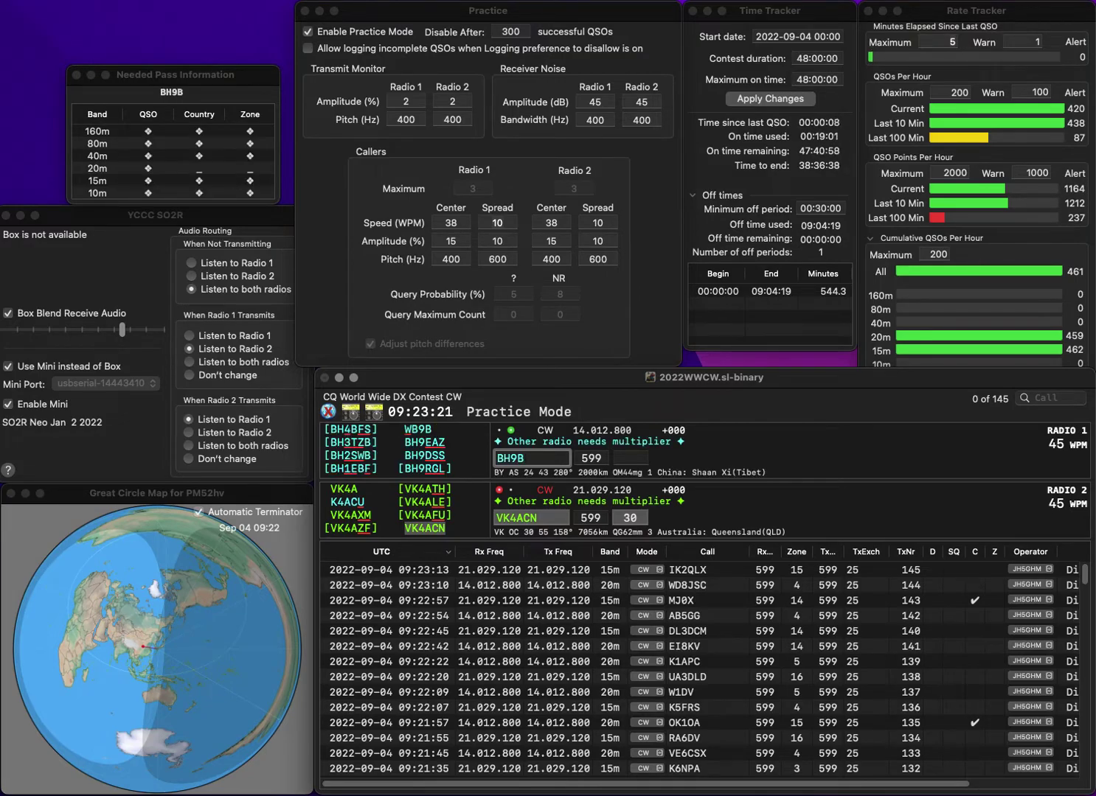
key("BackSpace")
key("Right")
type("B")
key("Right")
key("Right")
type("RJ")
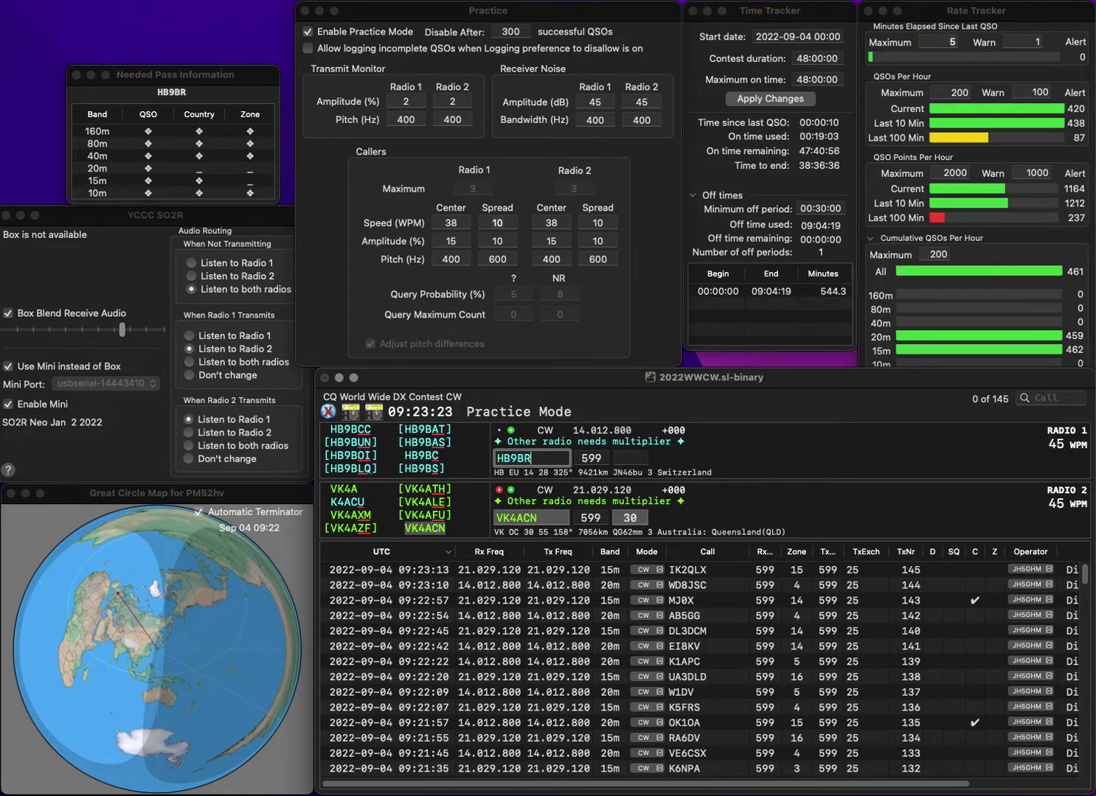
key("Return")
key("Return")
key("Left")
key("Left")
key("BackSpace")
type("D")
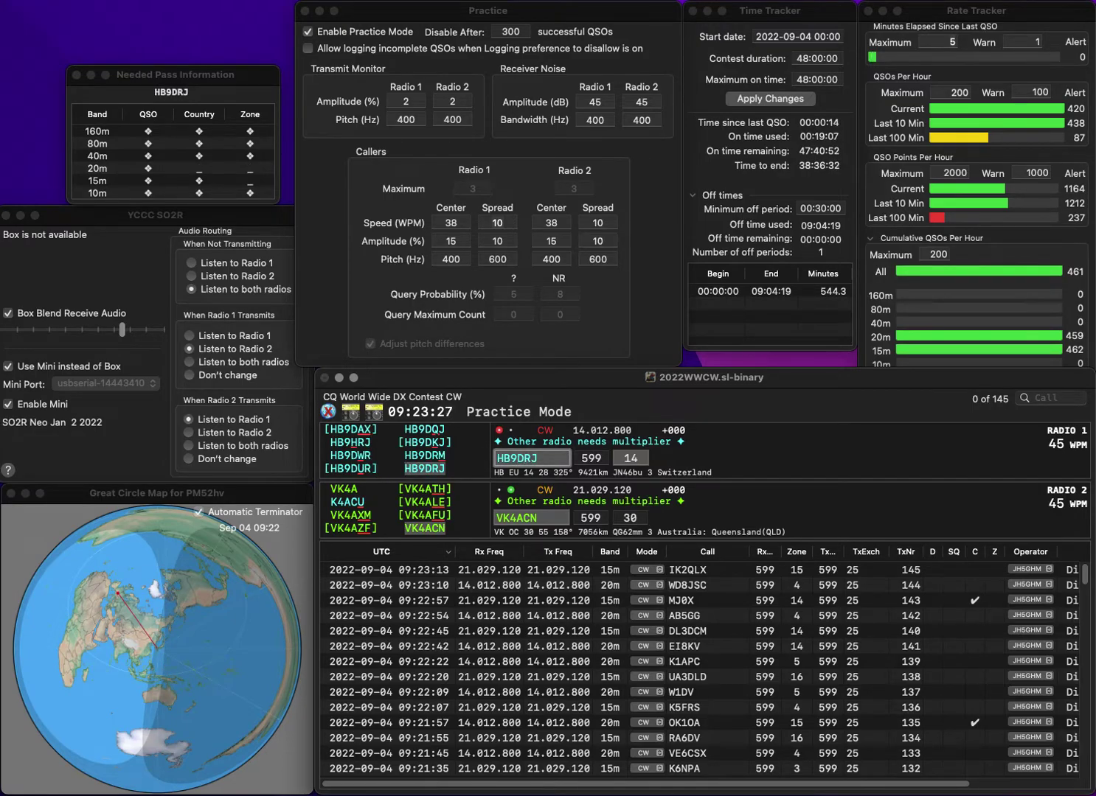
key("Return")
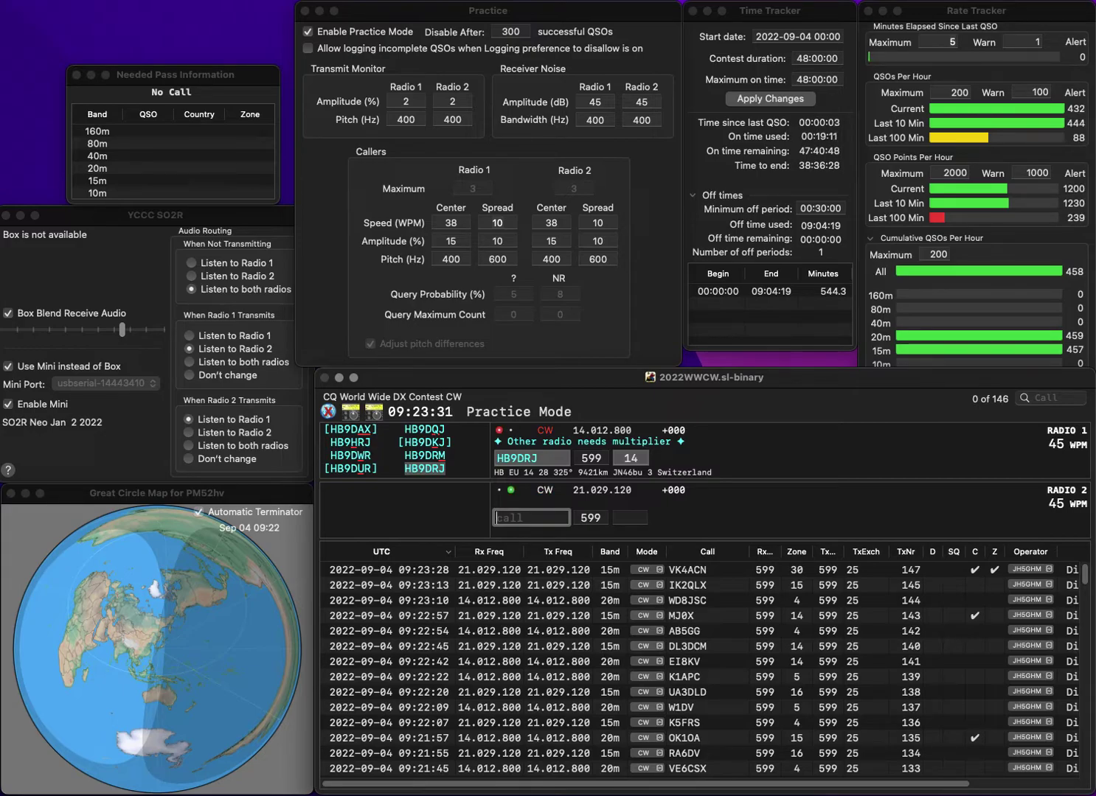
Enter N2NT as the Radio 2 call with its exchange sent, and log the HB9DRJ and N2NT contacts.
type("N2NT")
key("Return")
key("Return")
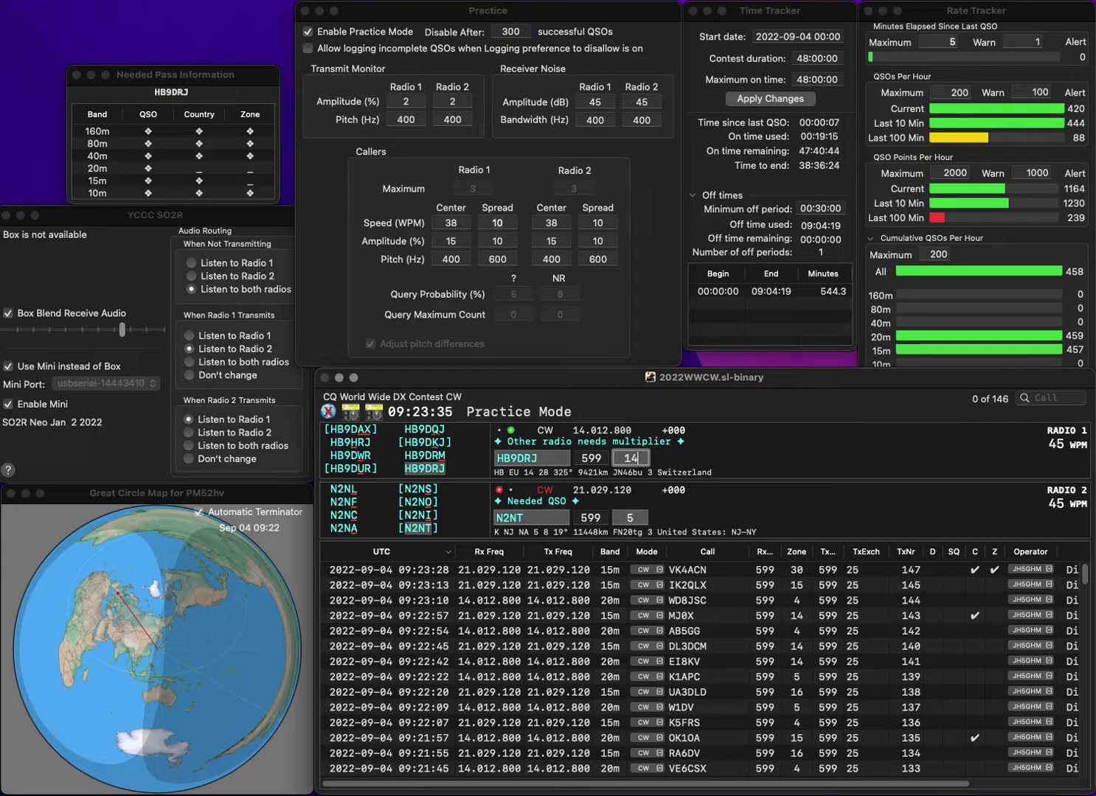
key("Return")
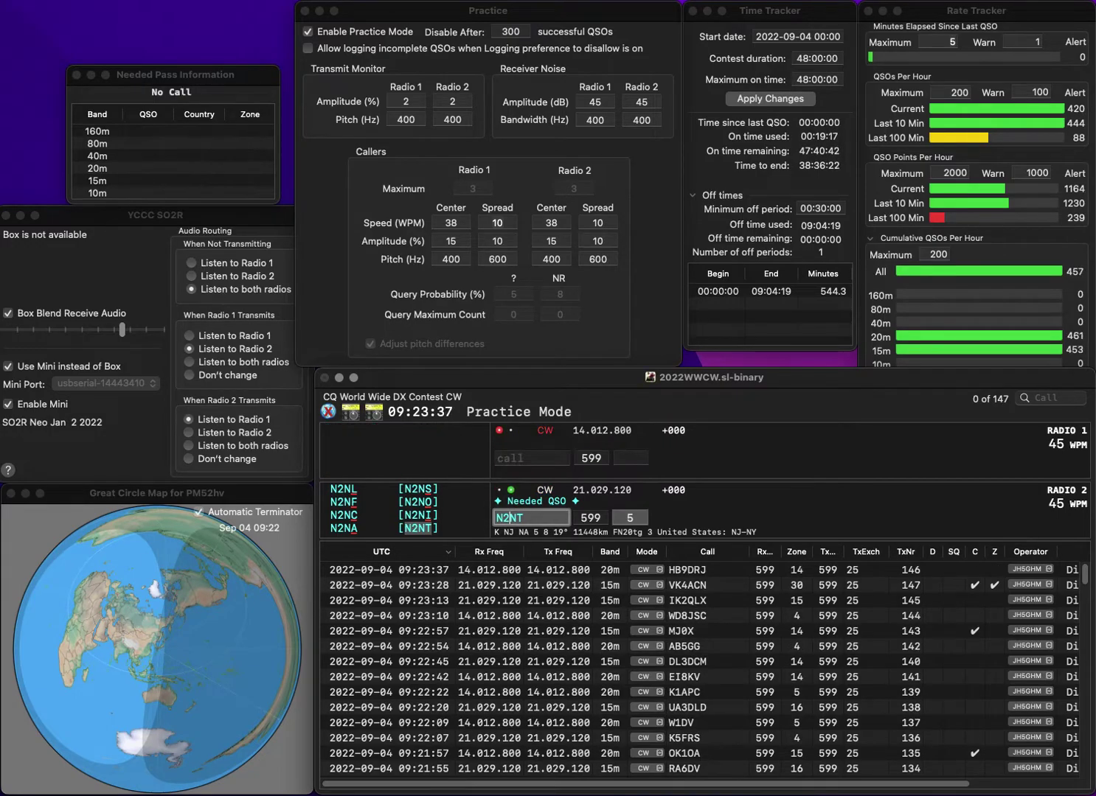
key("Return")
key("Return")
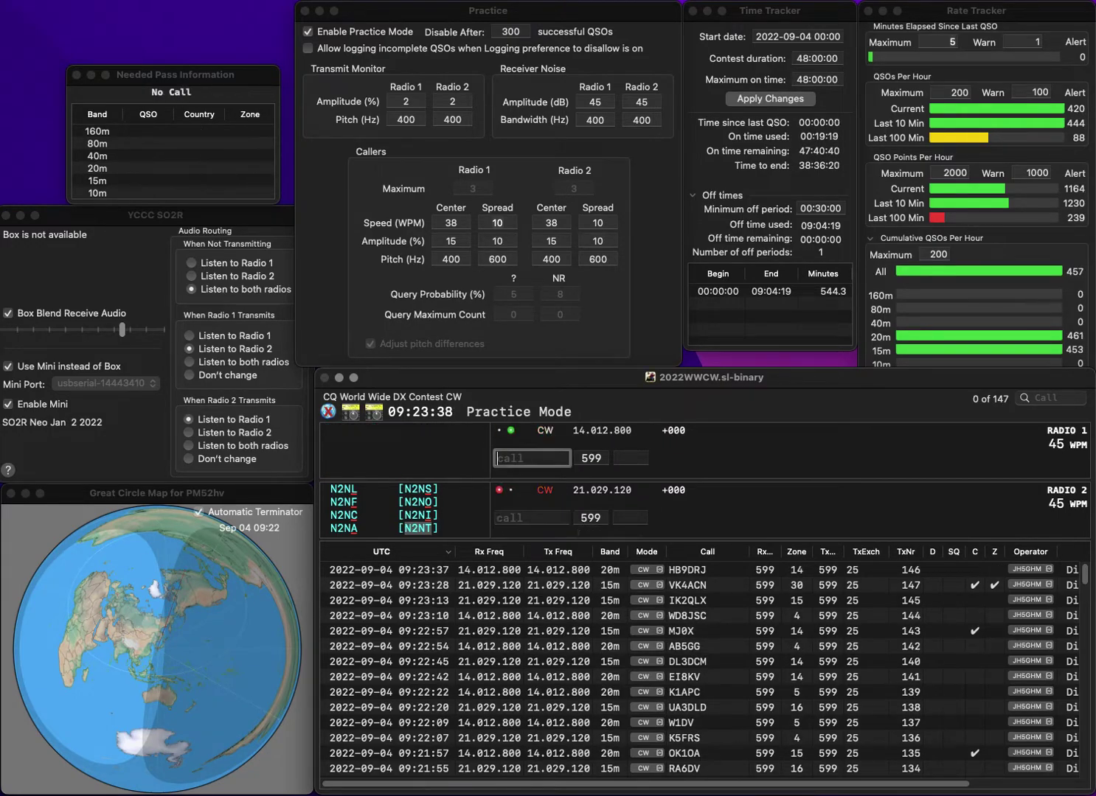
type("JA7")
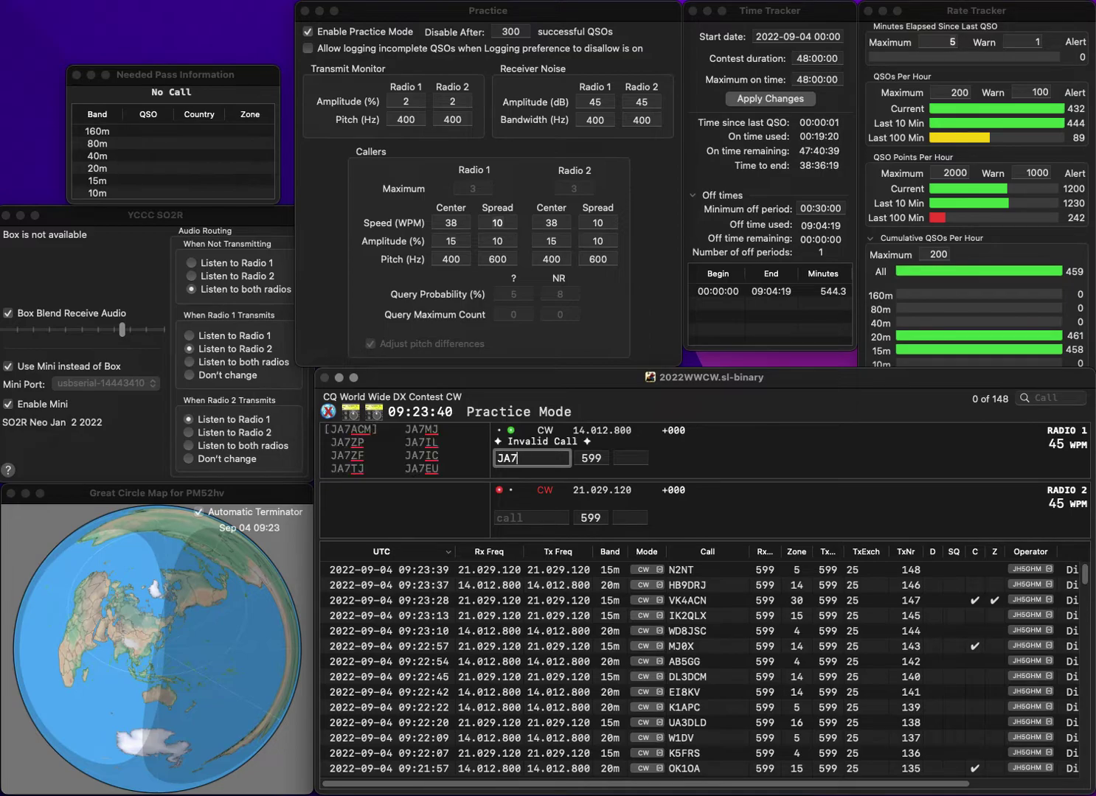
type("JFN")
key("Return")
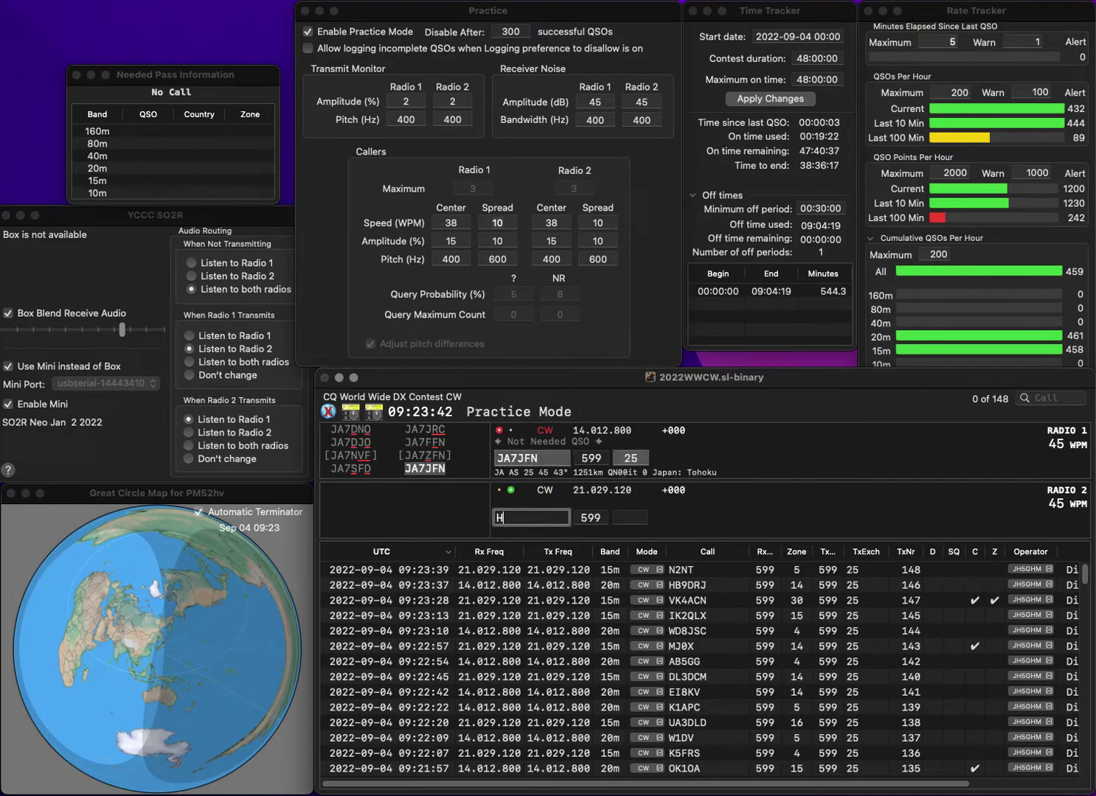
type("H2URF")
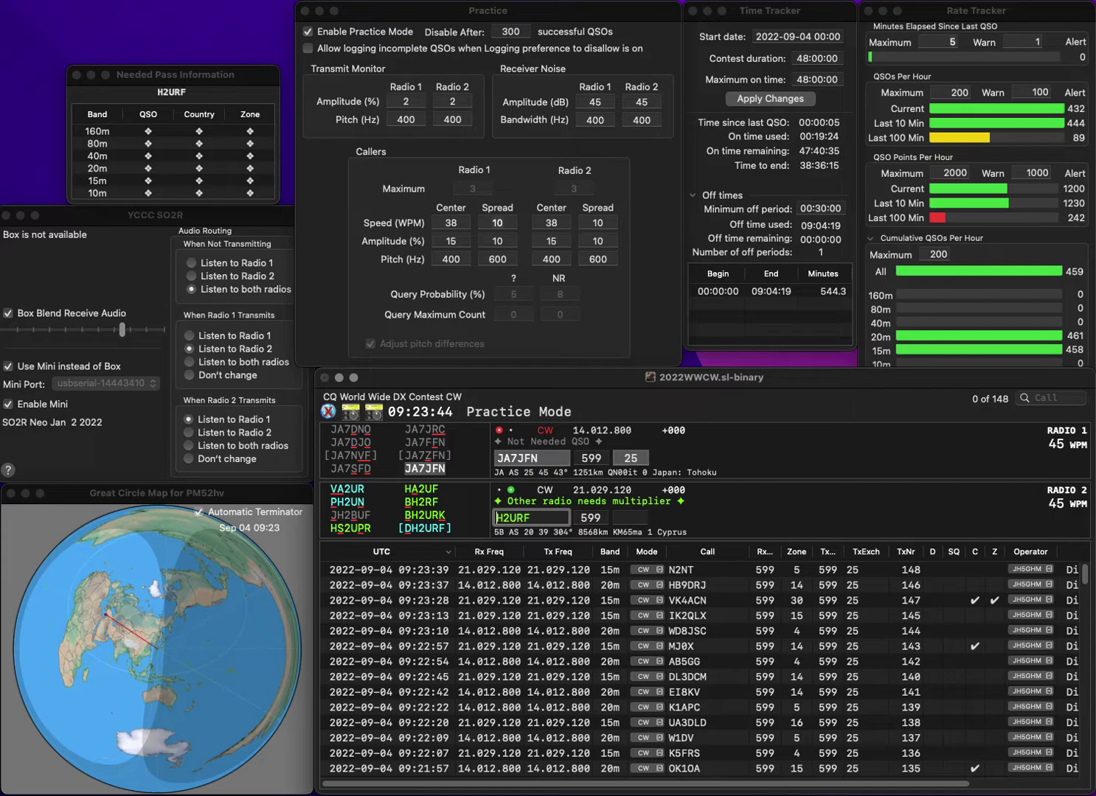
type("D")
key("Return")
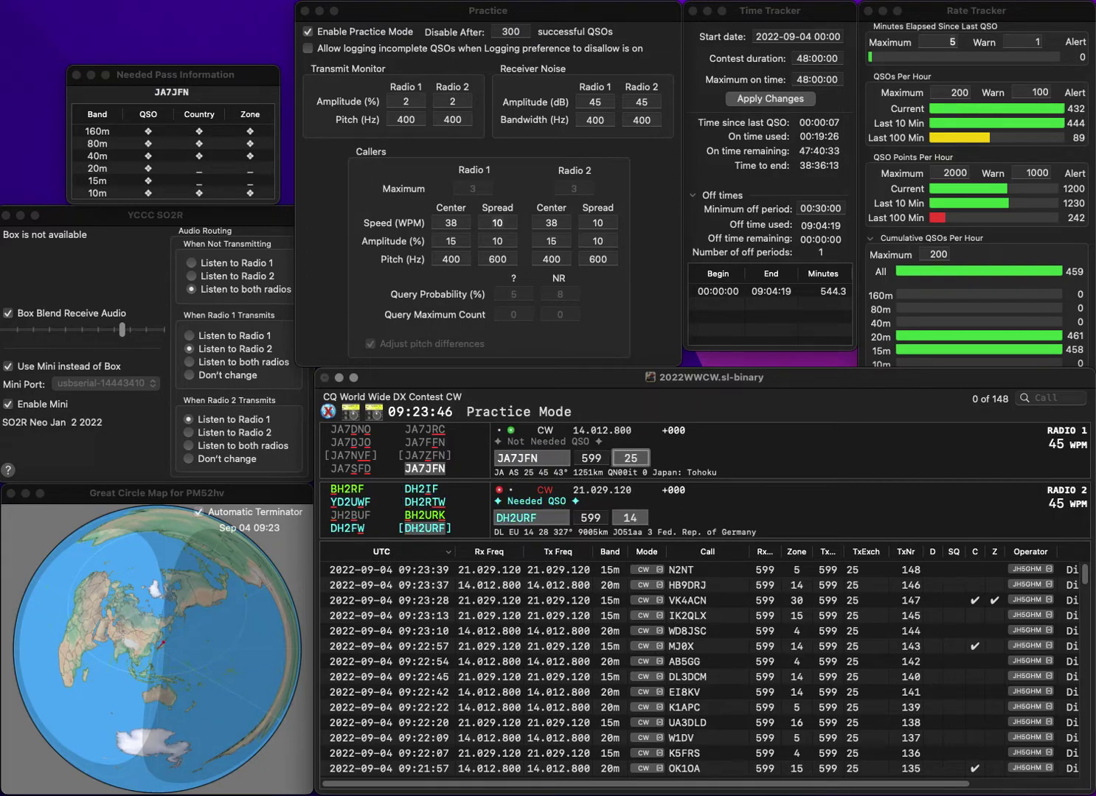
key("Return")
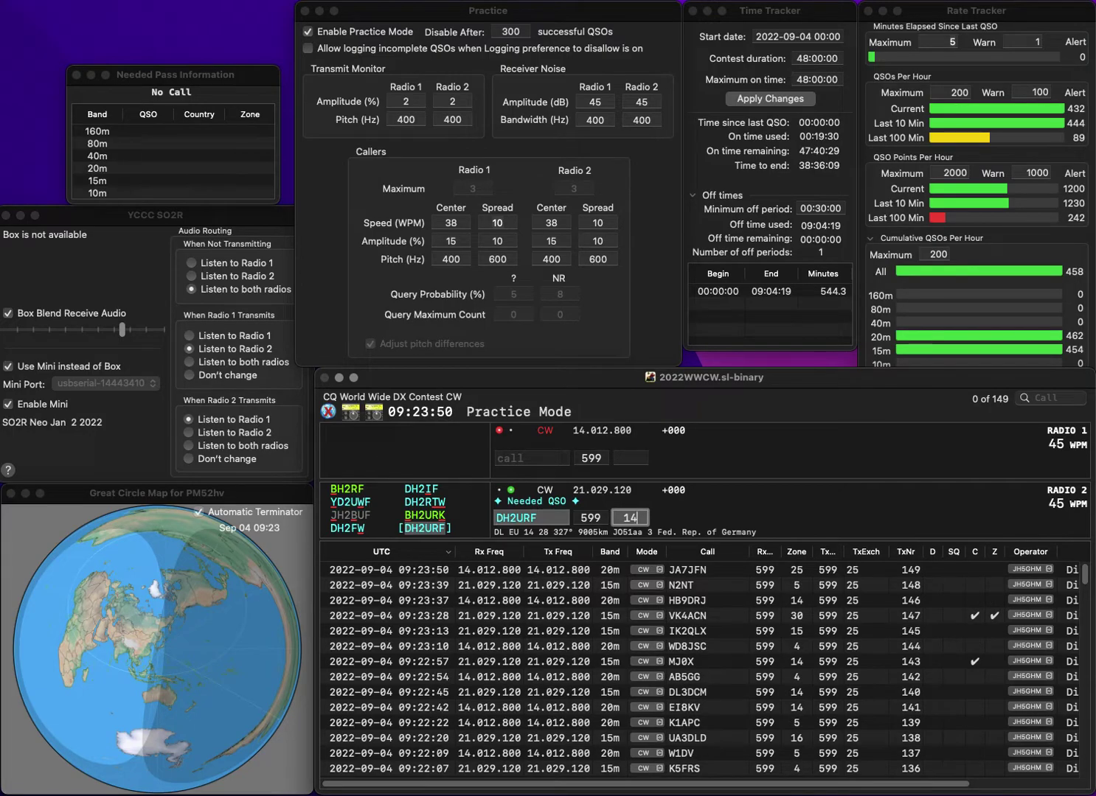
key("Return")
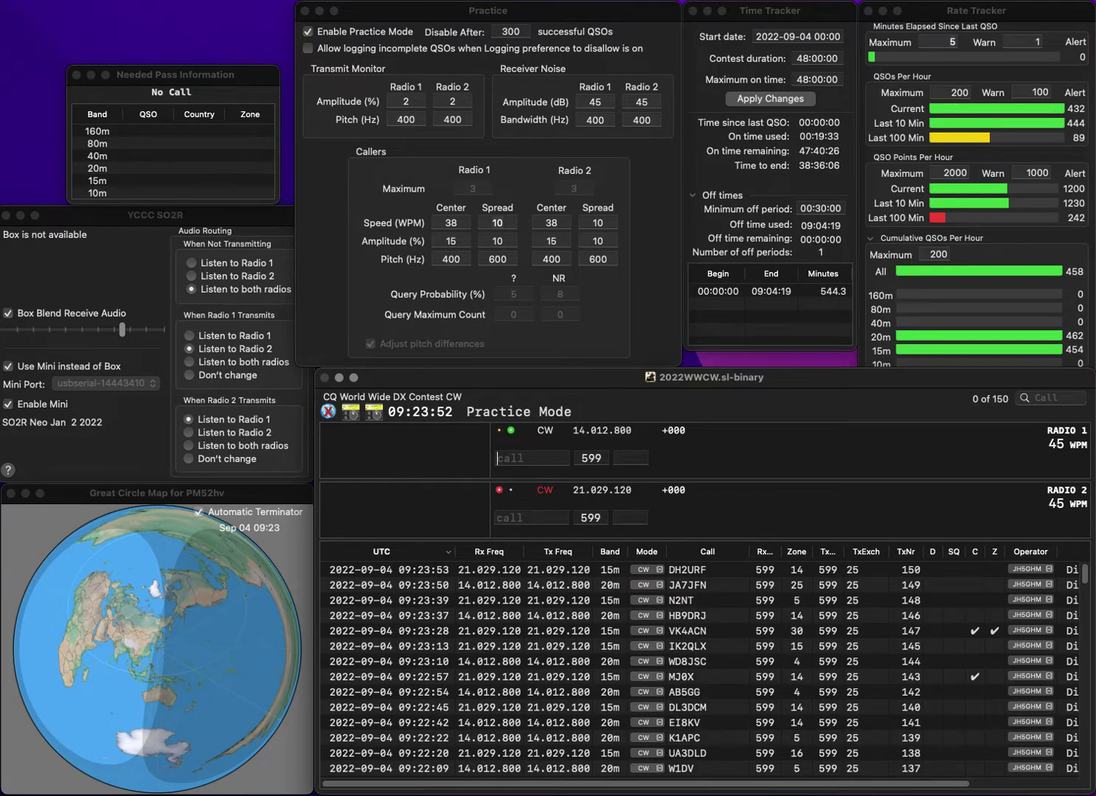
type("E77P")
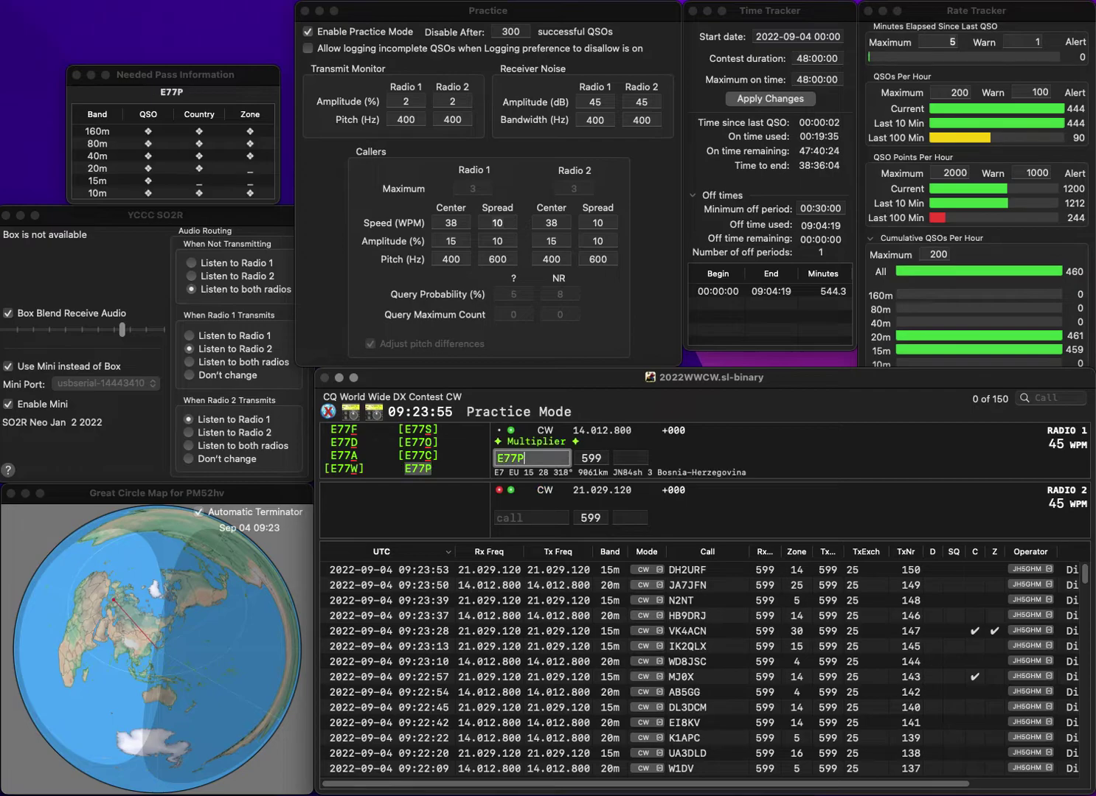
key("Return")
type("DS3EXX")
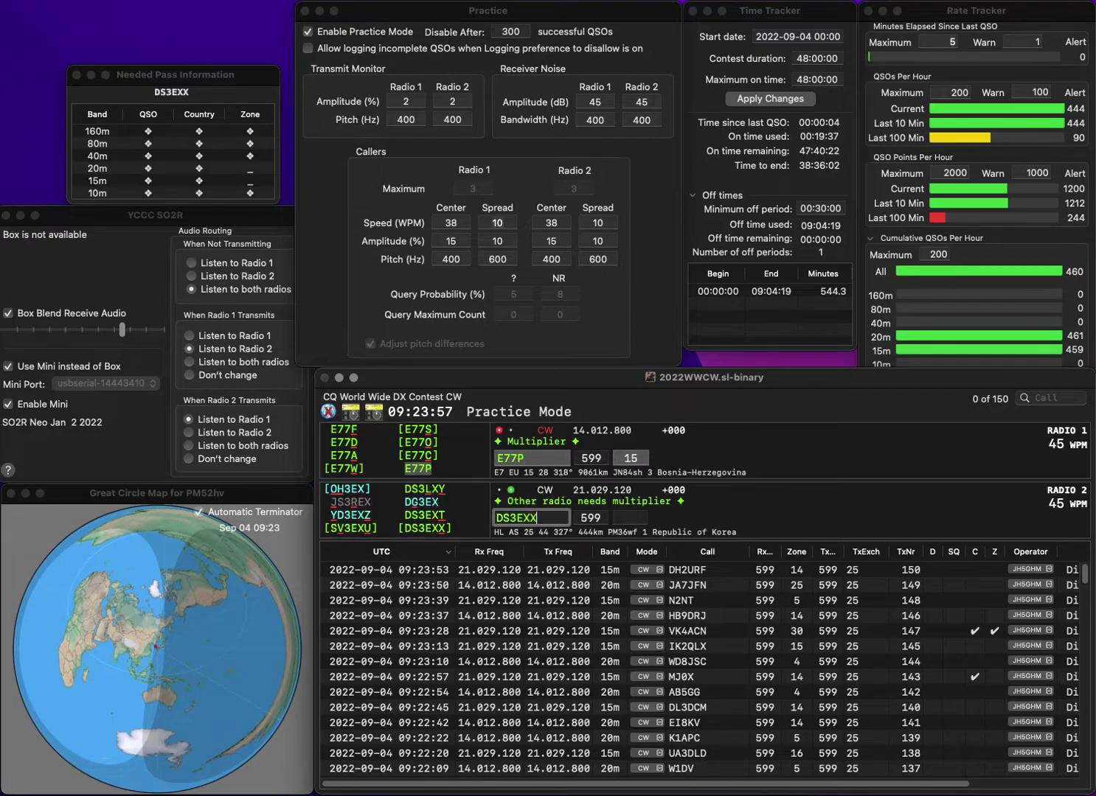
key("Return")
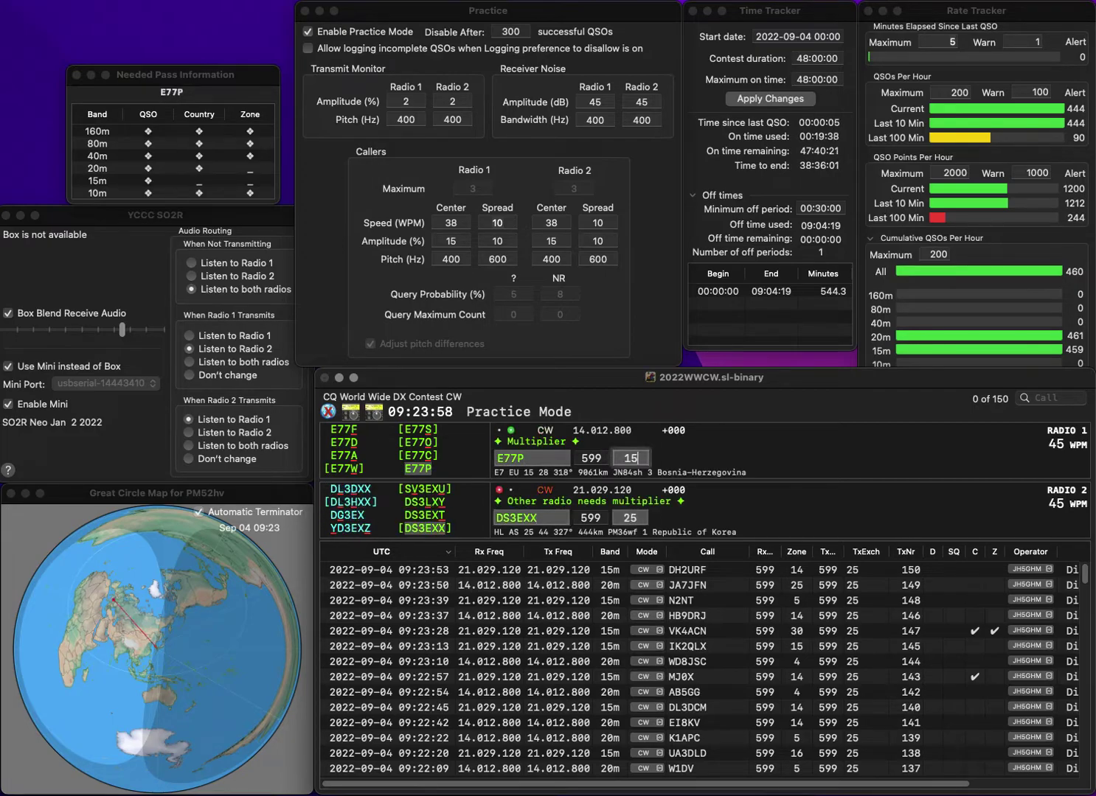
key("Return")
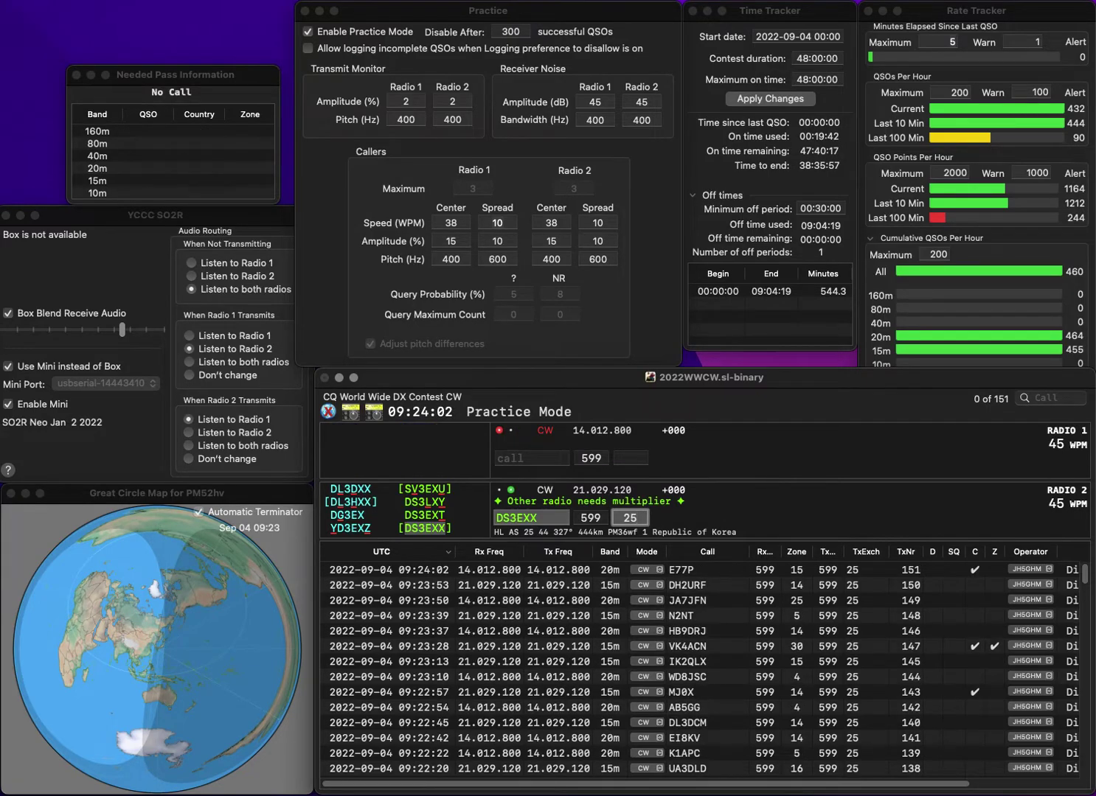
key("Return")
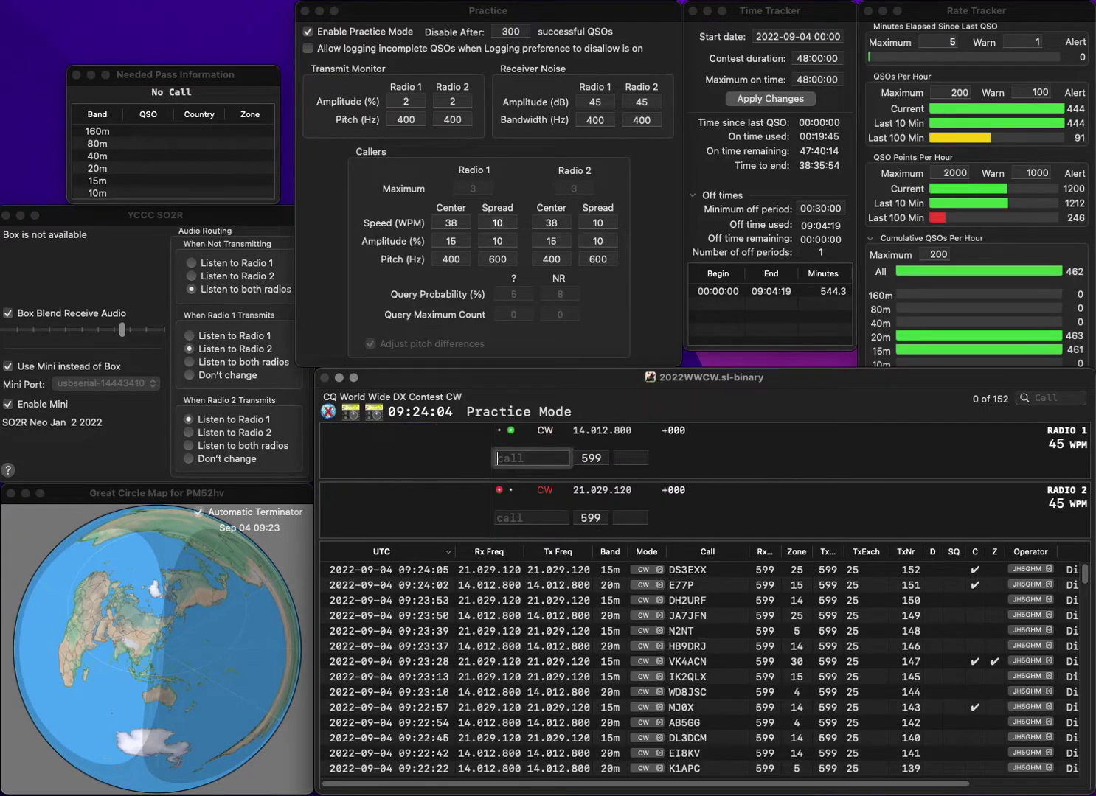
Enter WC6S as the Radio 1 call and UA0CA as the Radio 2 call, sending the exchange to each.
type("WC6S")
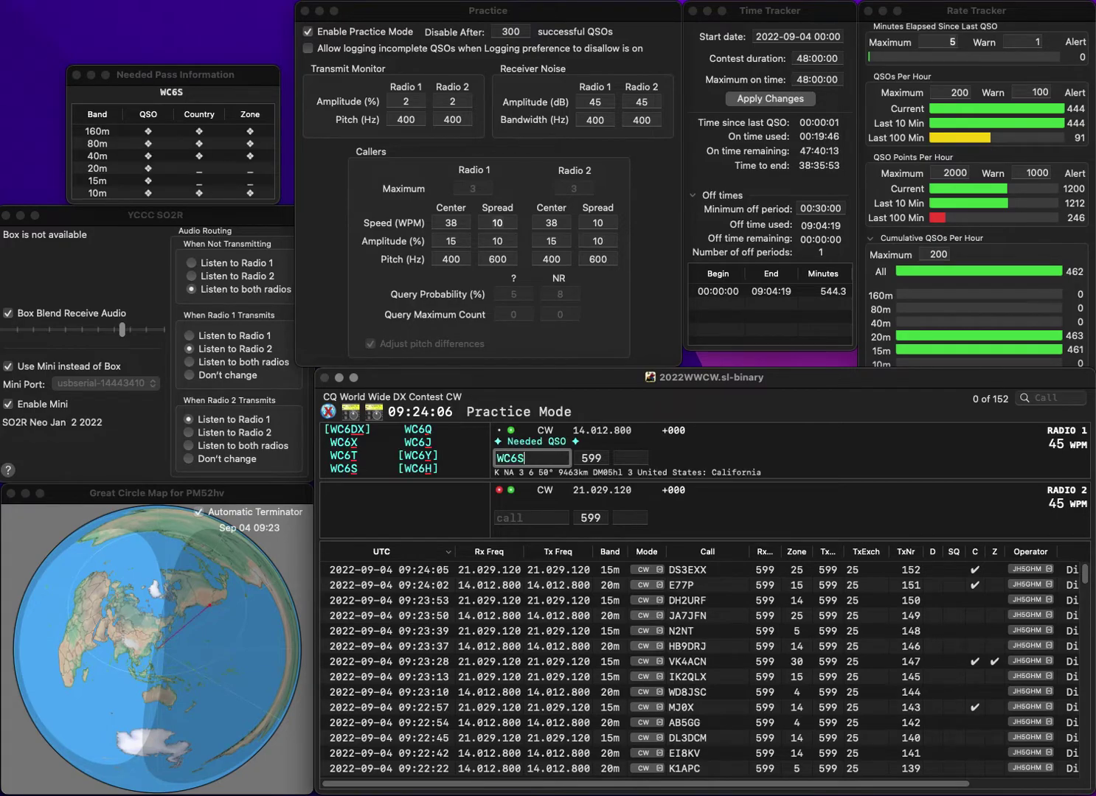
key("Return")
type("UA0CA")
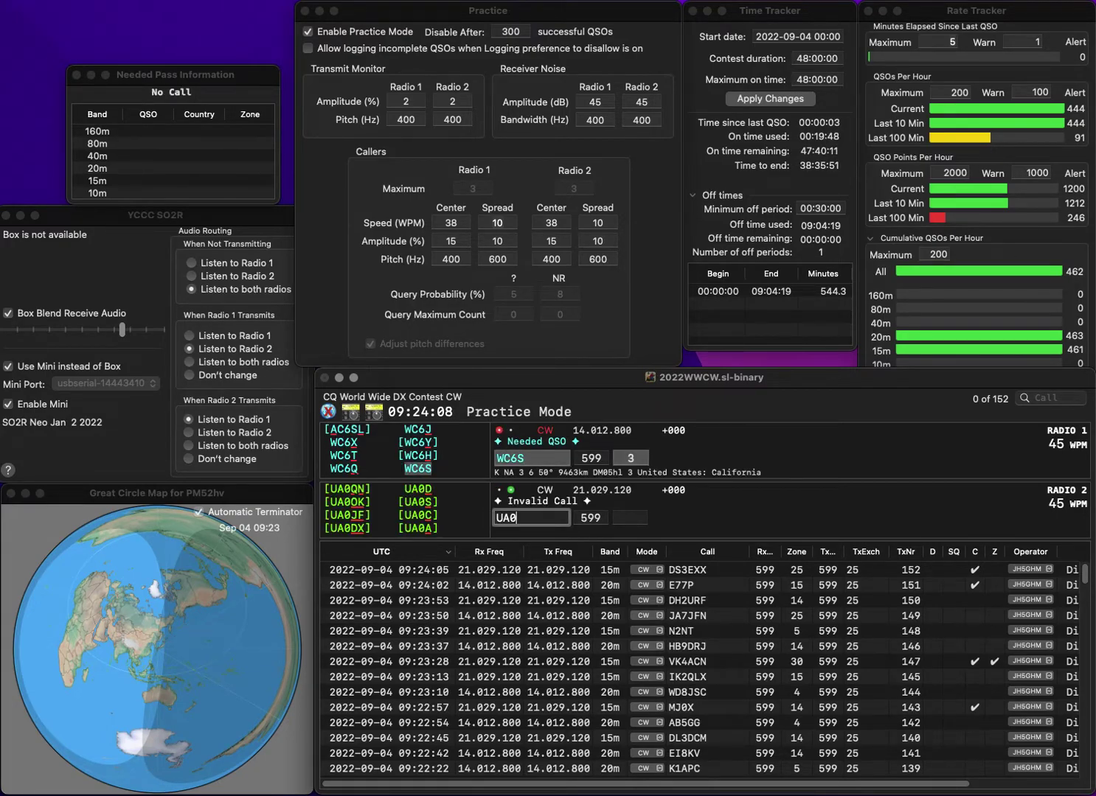
key("Return")
key("space")
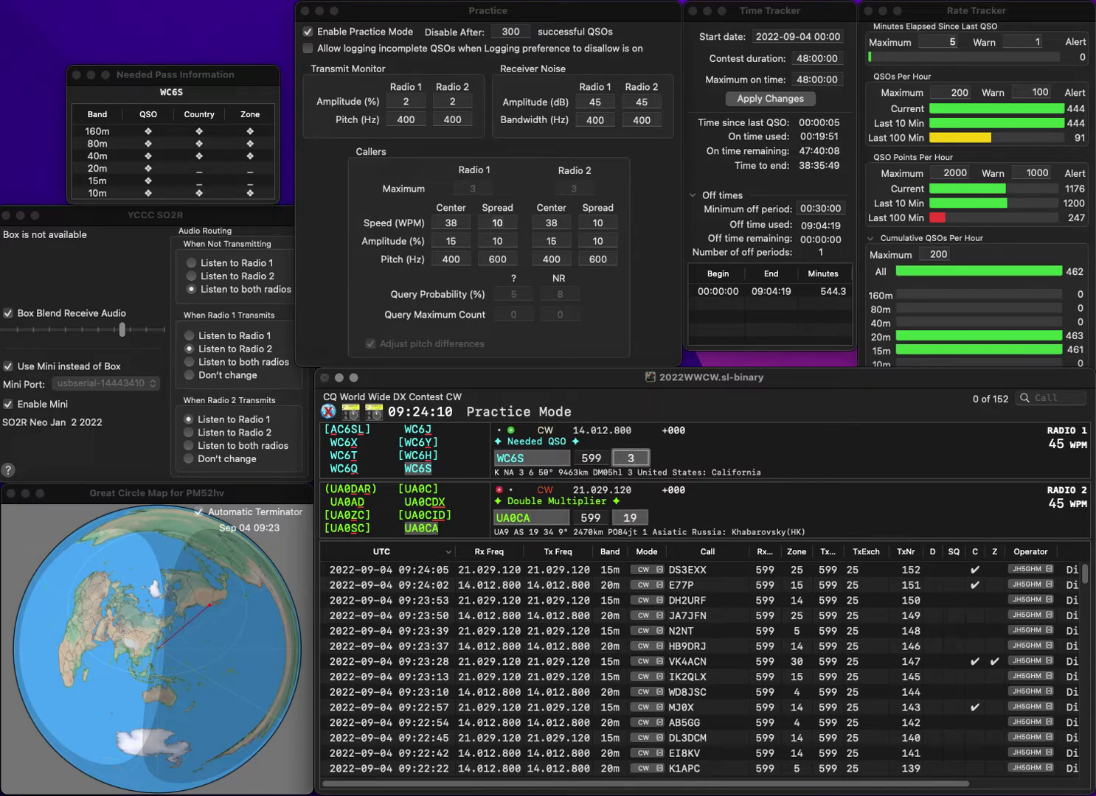
key("Left")
key("Left")
key("Left")
key("BackSpace")
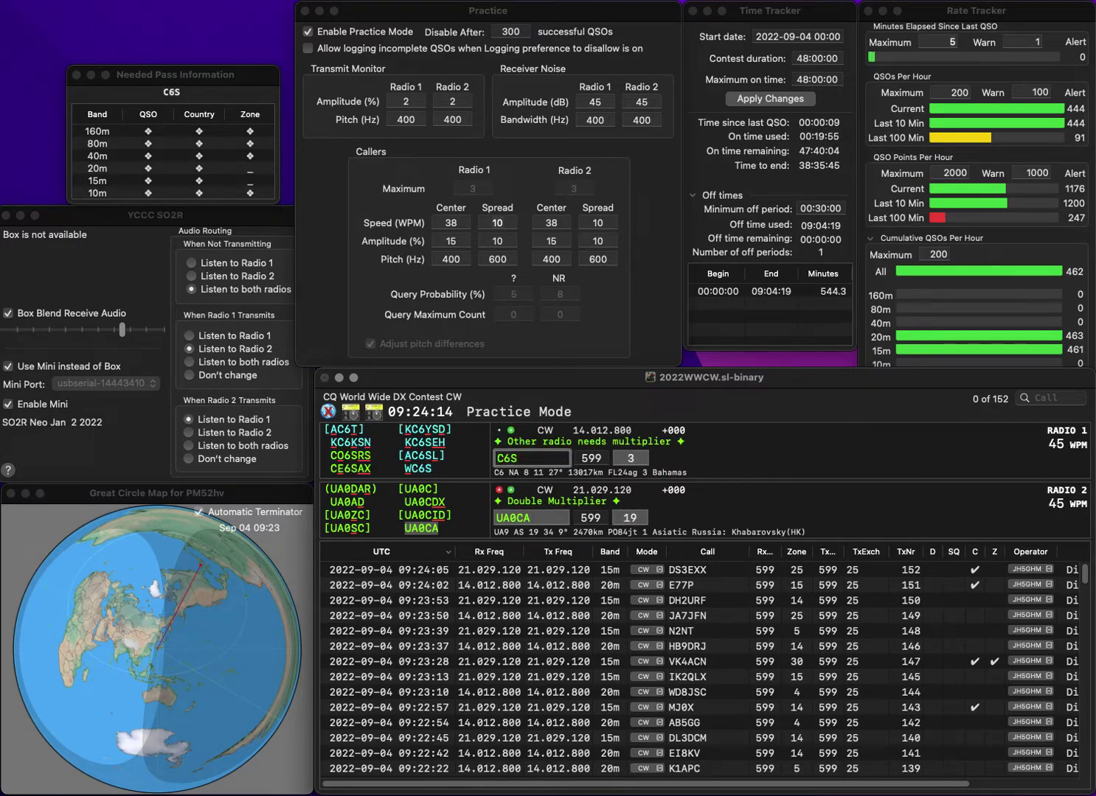
key("Return")
key("space")
key("Return")
key("Return")
Correct the Radio 1 call to WC6H with zone 3 and send its exchange.
type("J")
key("BackSpace")
type("W")
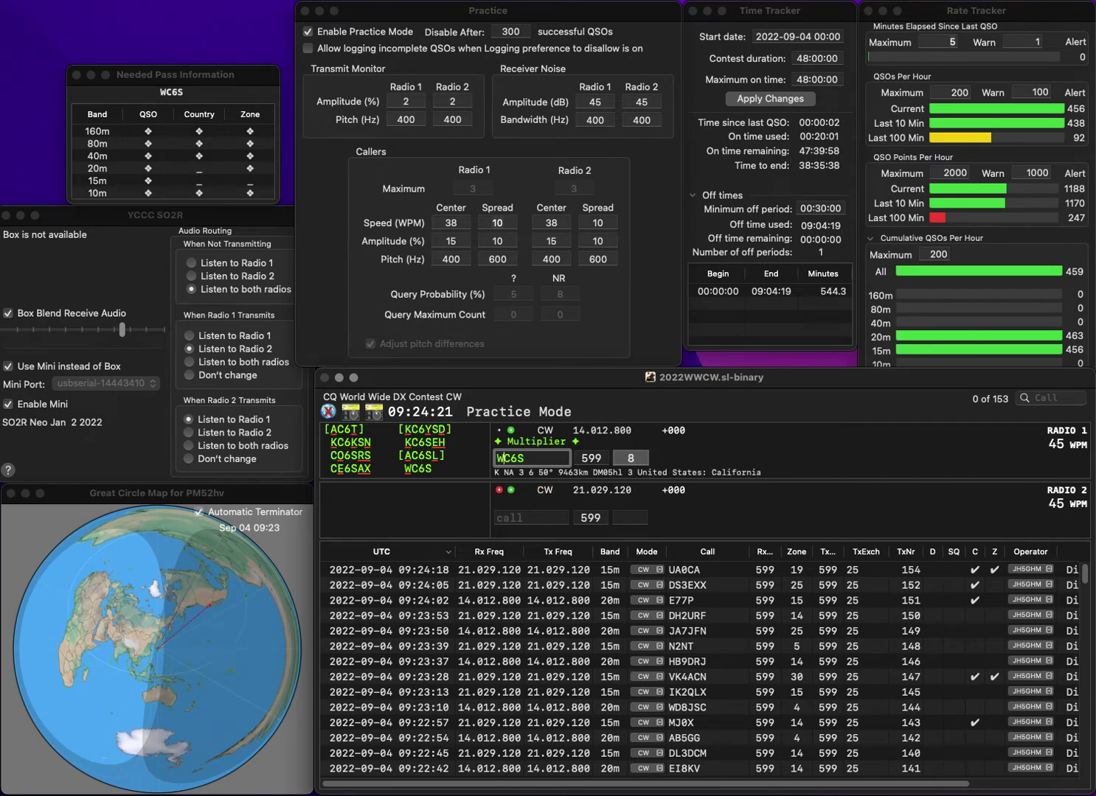
key("Return")
key("BackSpace")
type("H")
key("Return")
type("VE2JVM")
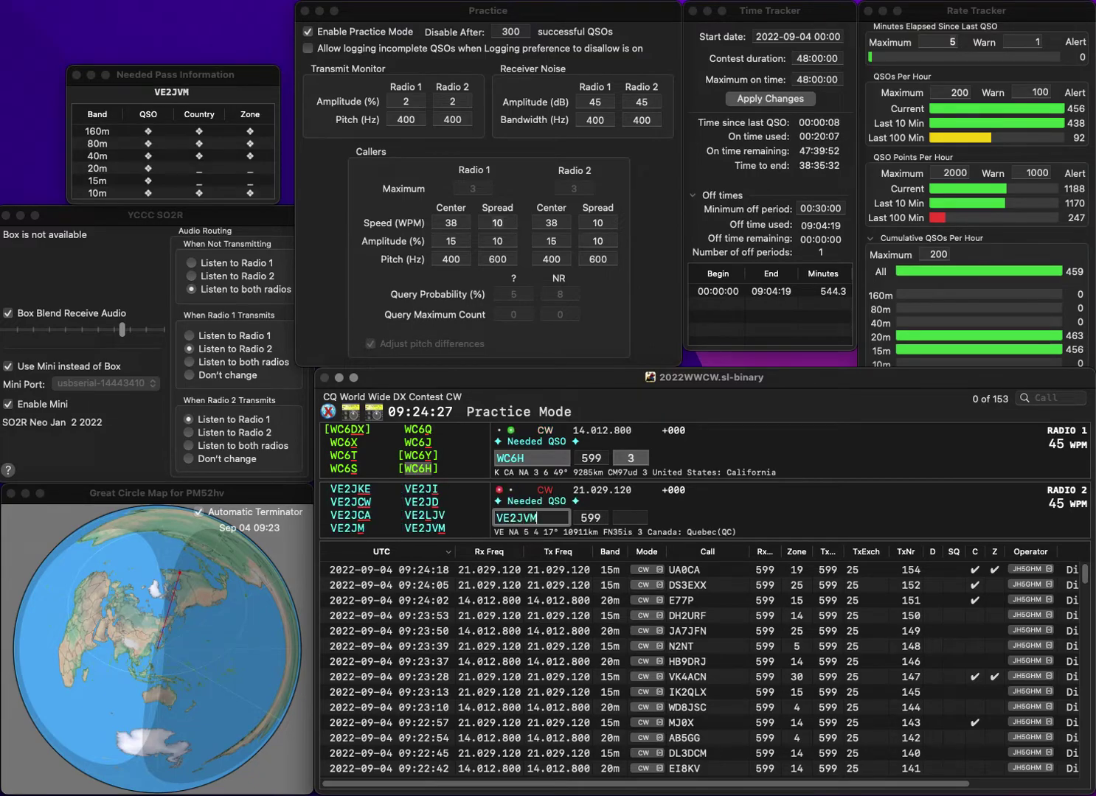
key("Tab")
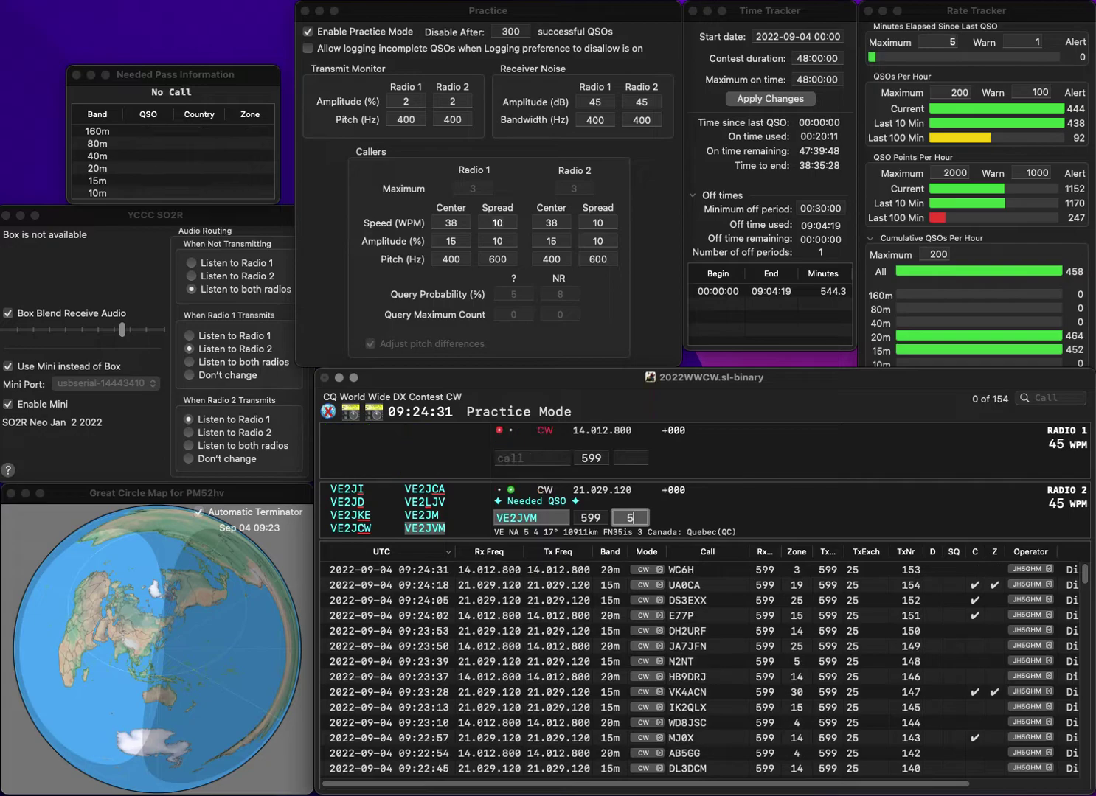
key("Return")
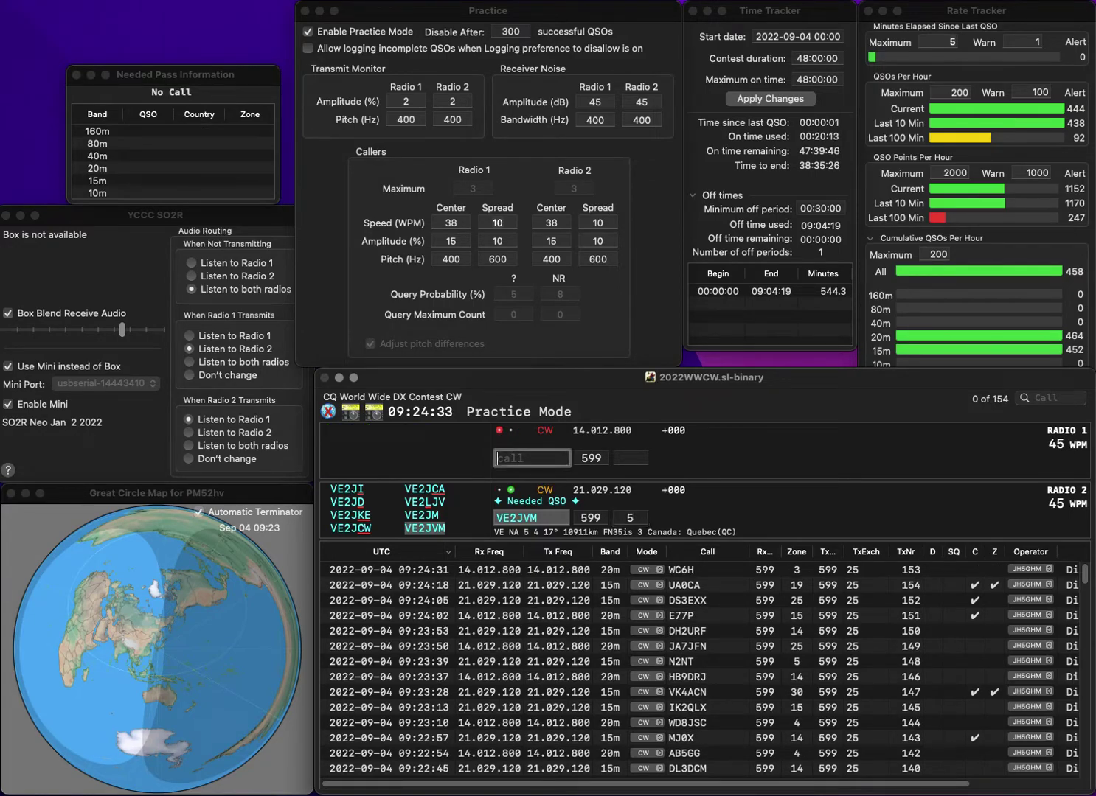
Enter DL2FQ as the Radio 1 call and log its contact, and enter IV3JAK as the Radio 2 call.
type("DL2FQ")
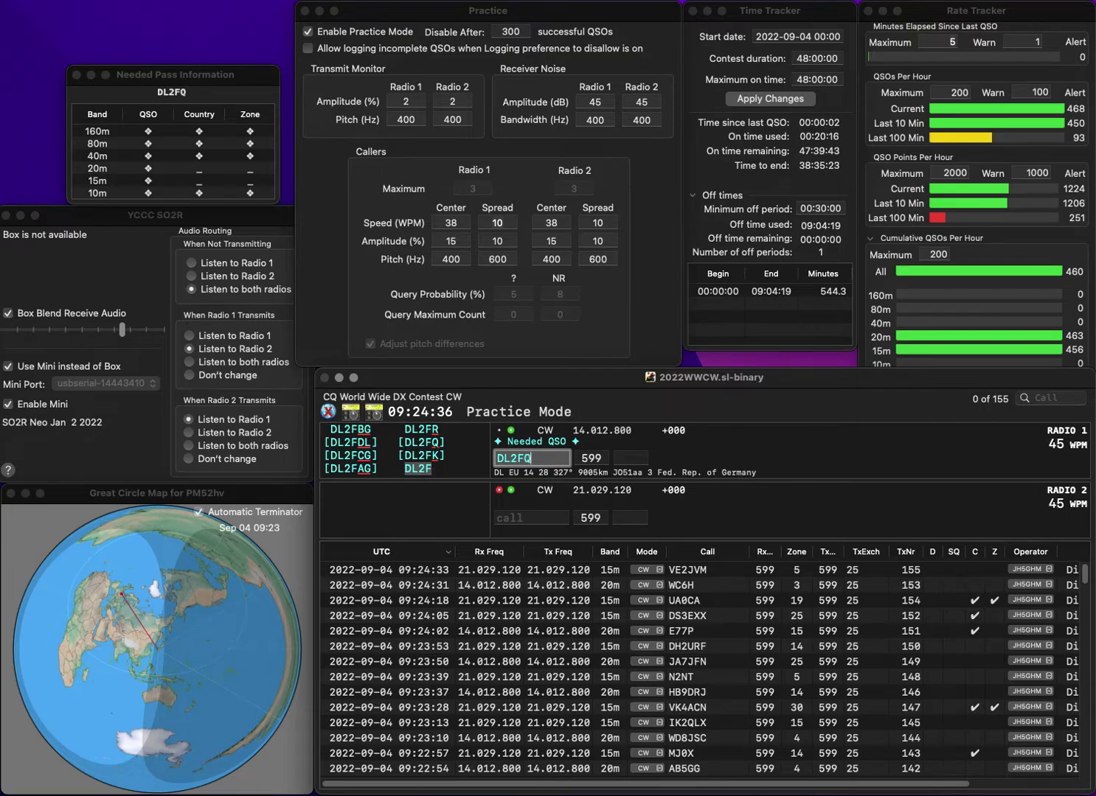
key("Return")
type("IV3")
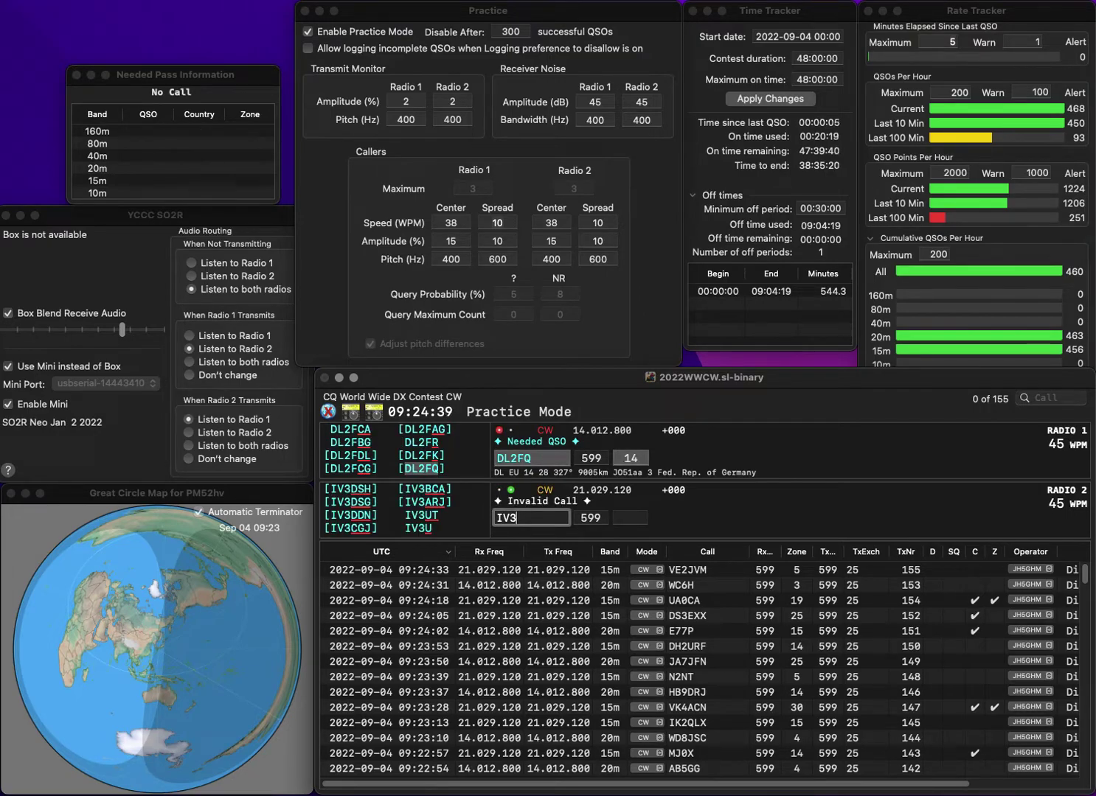
key("Return")
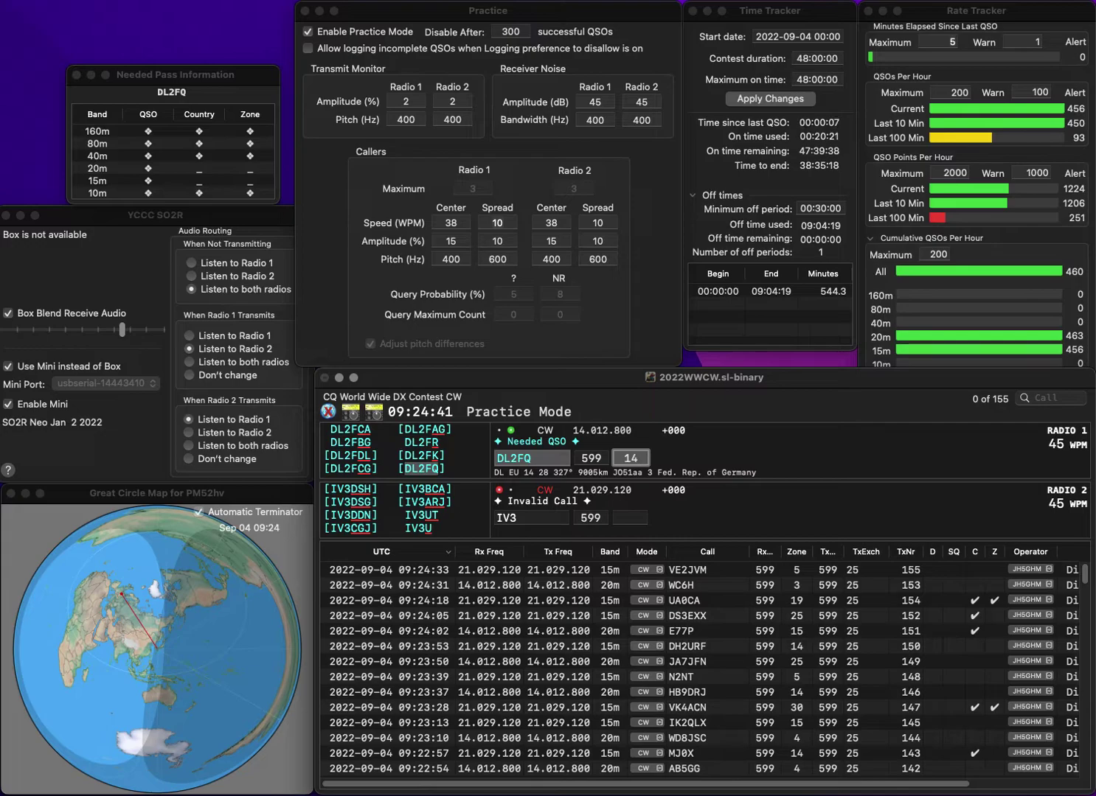
key("Return")
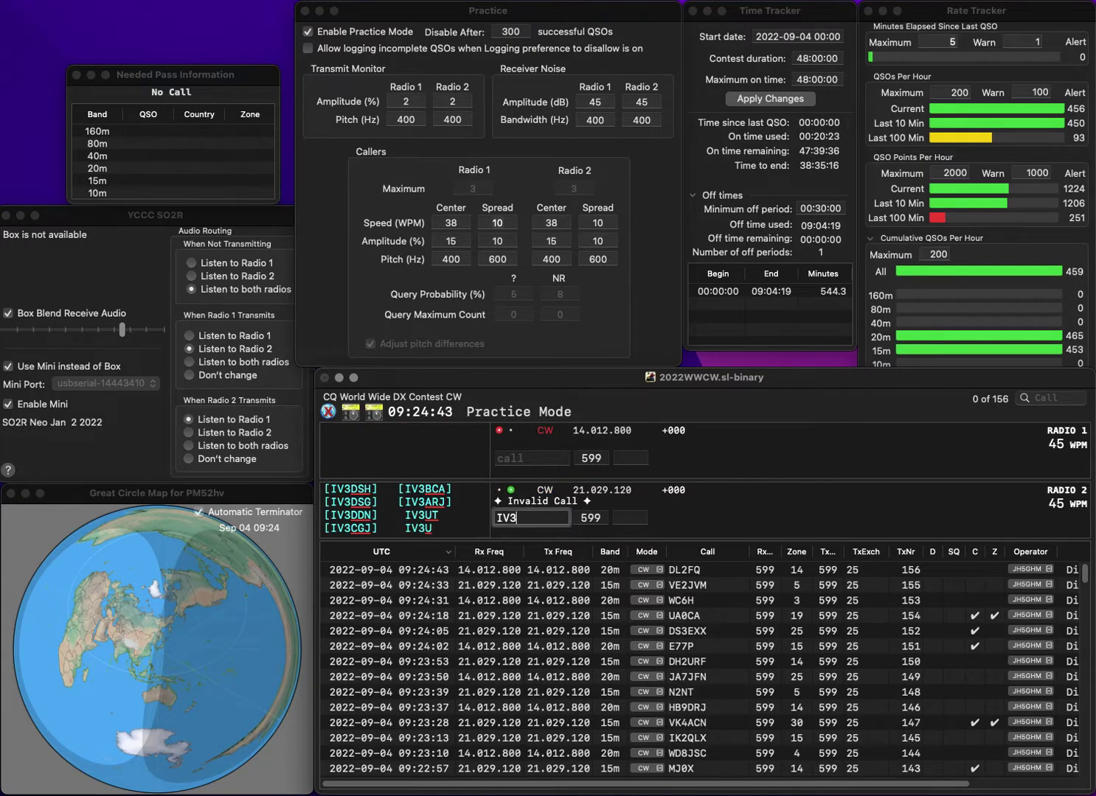
type("JAK")
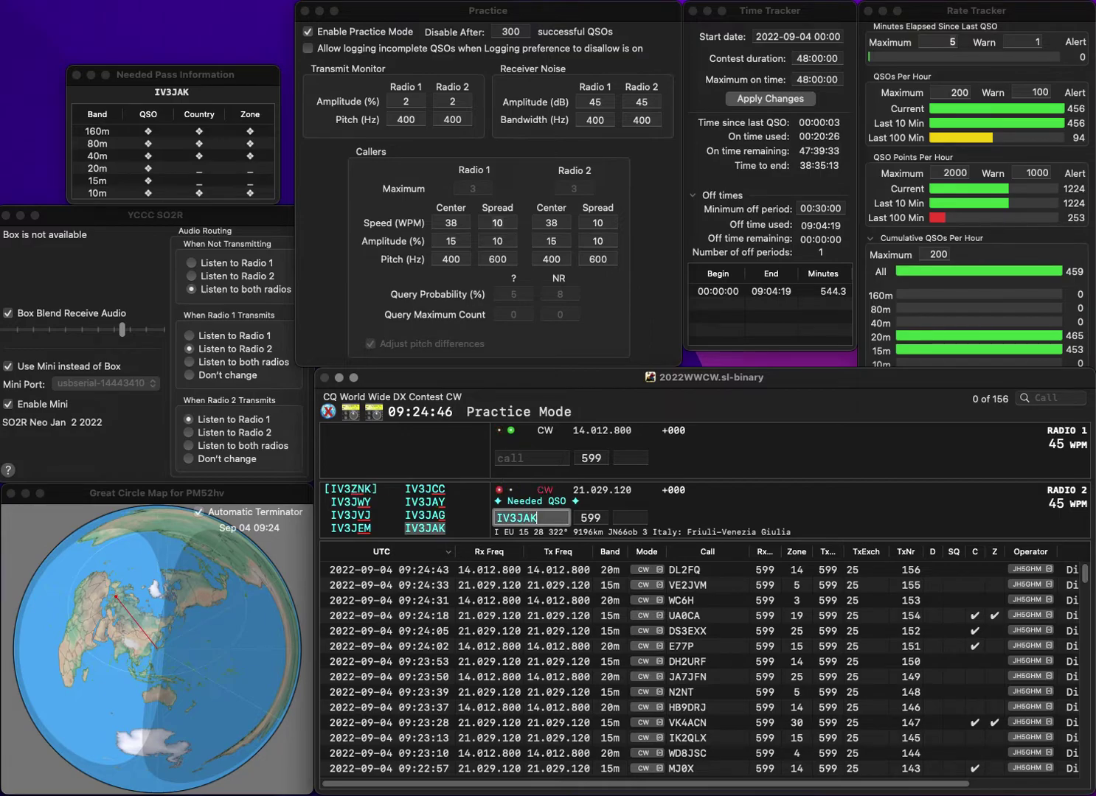
key("Return")
type("I1")
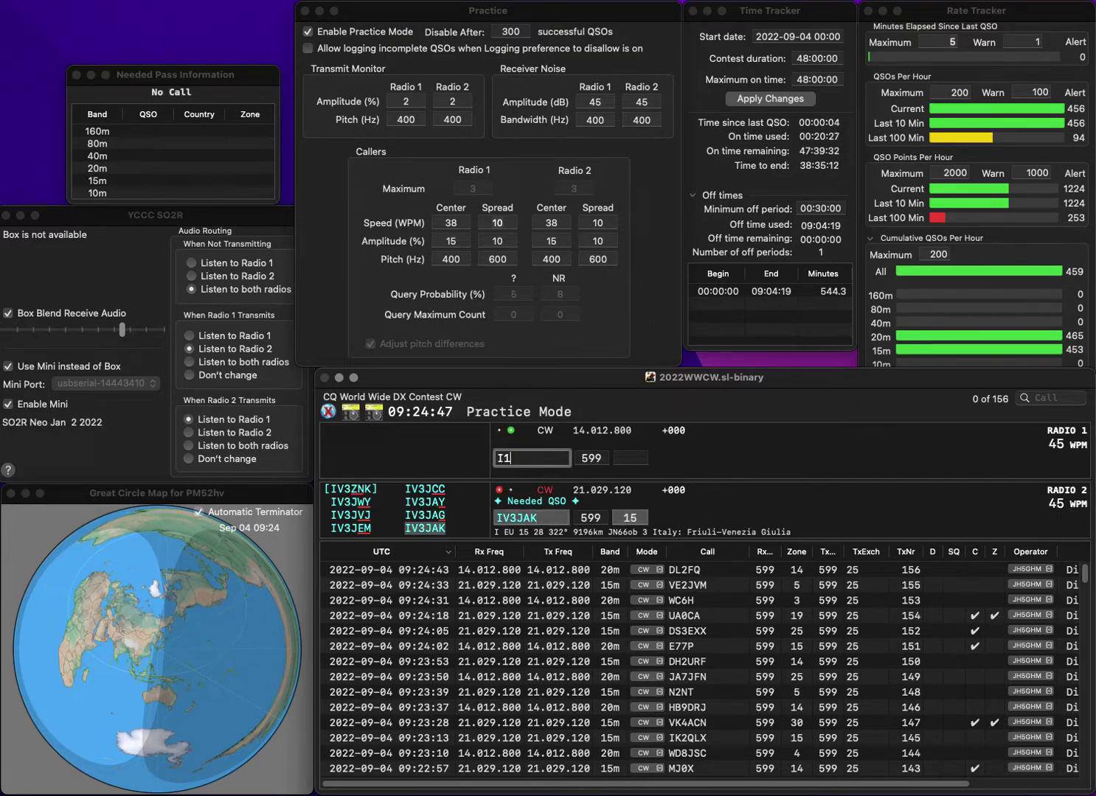
type("JPP")
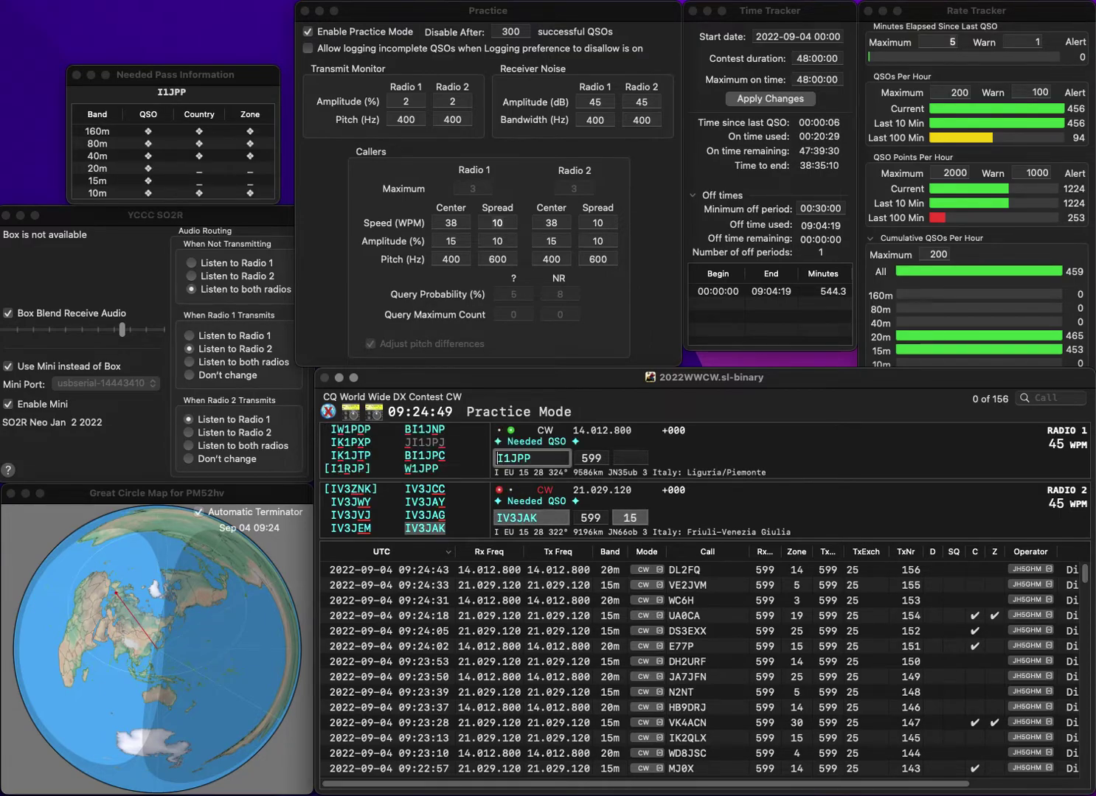
key("Return")
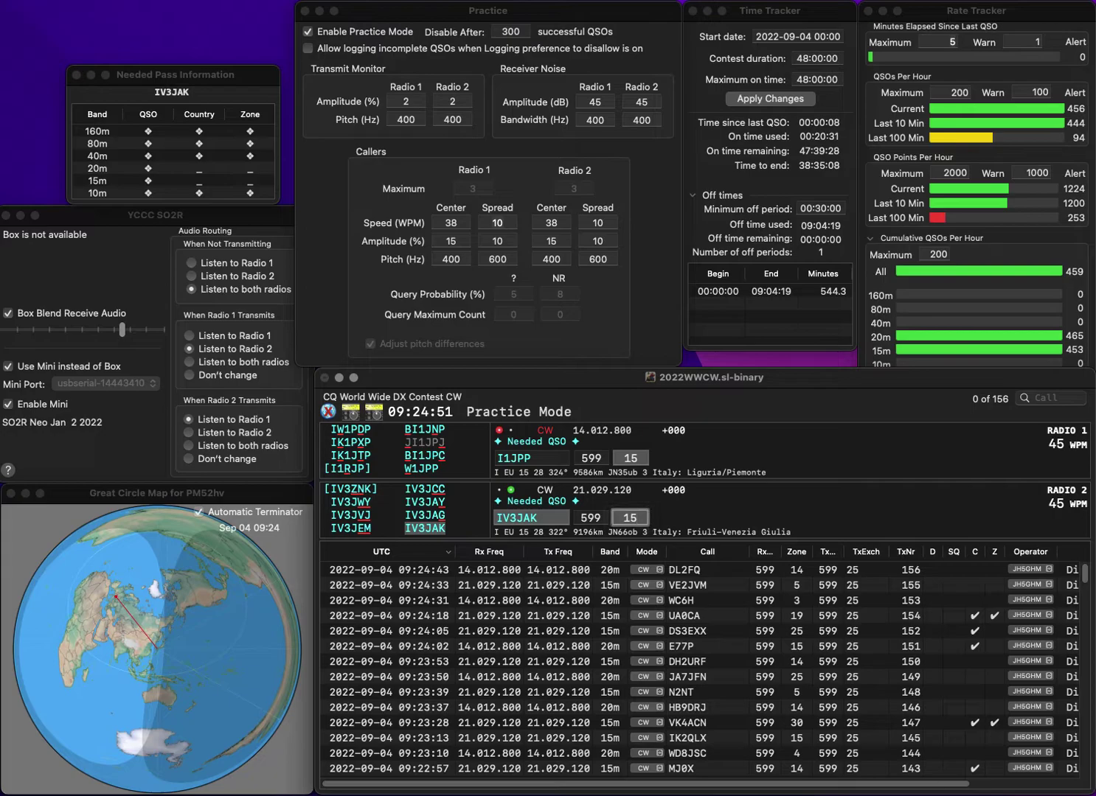
key("Return")
key("BackSpace")
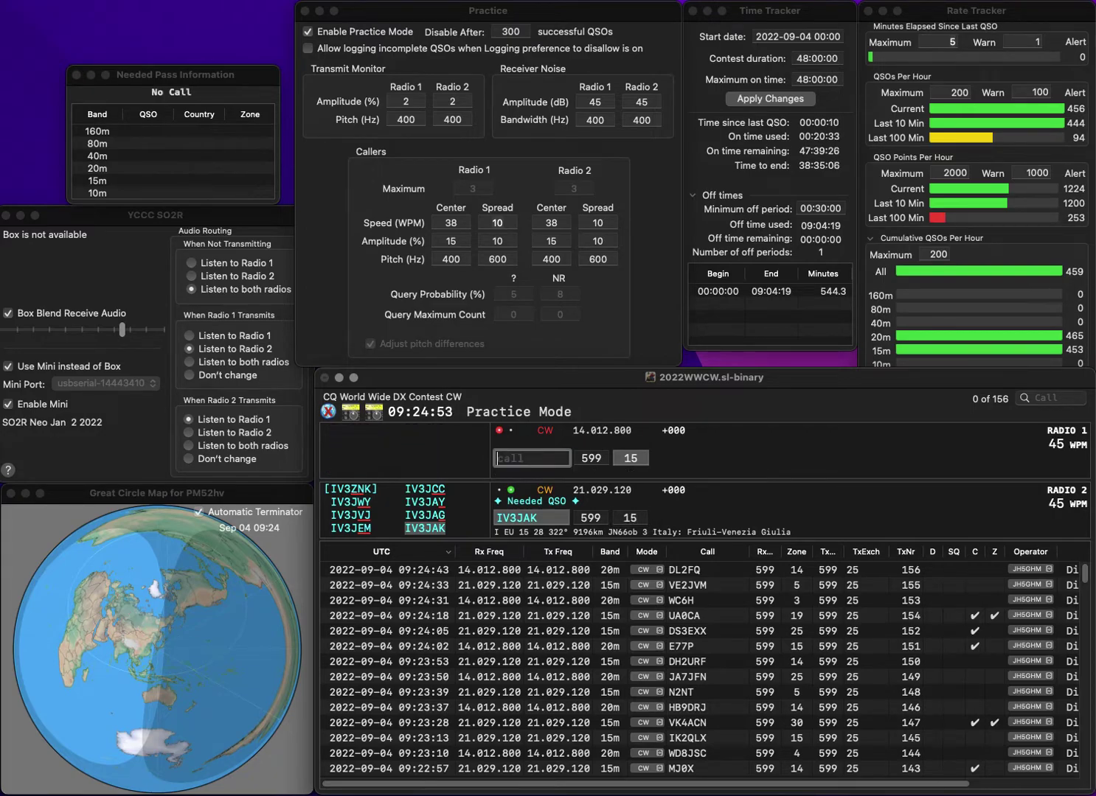
type("JI1JP")
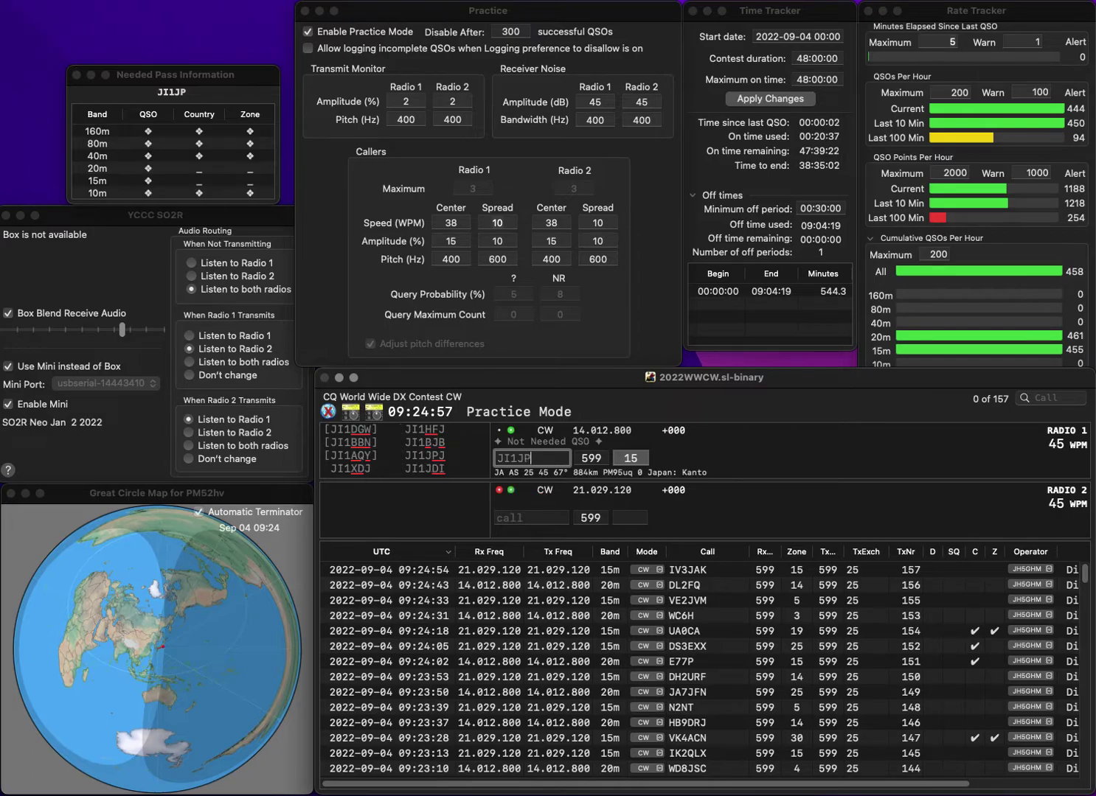
type("J")
key("Return")
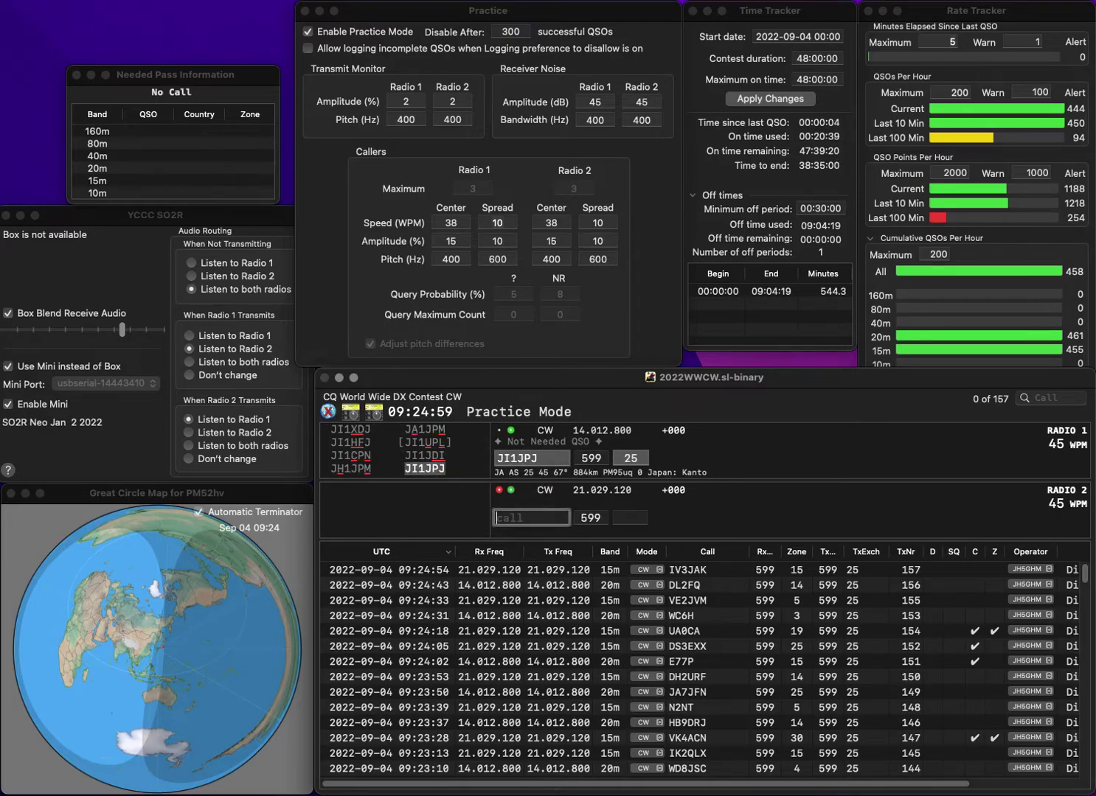
type("LZ2YO")
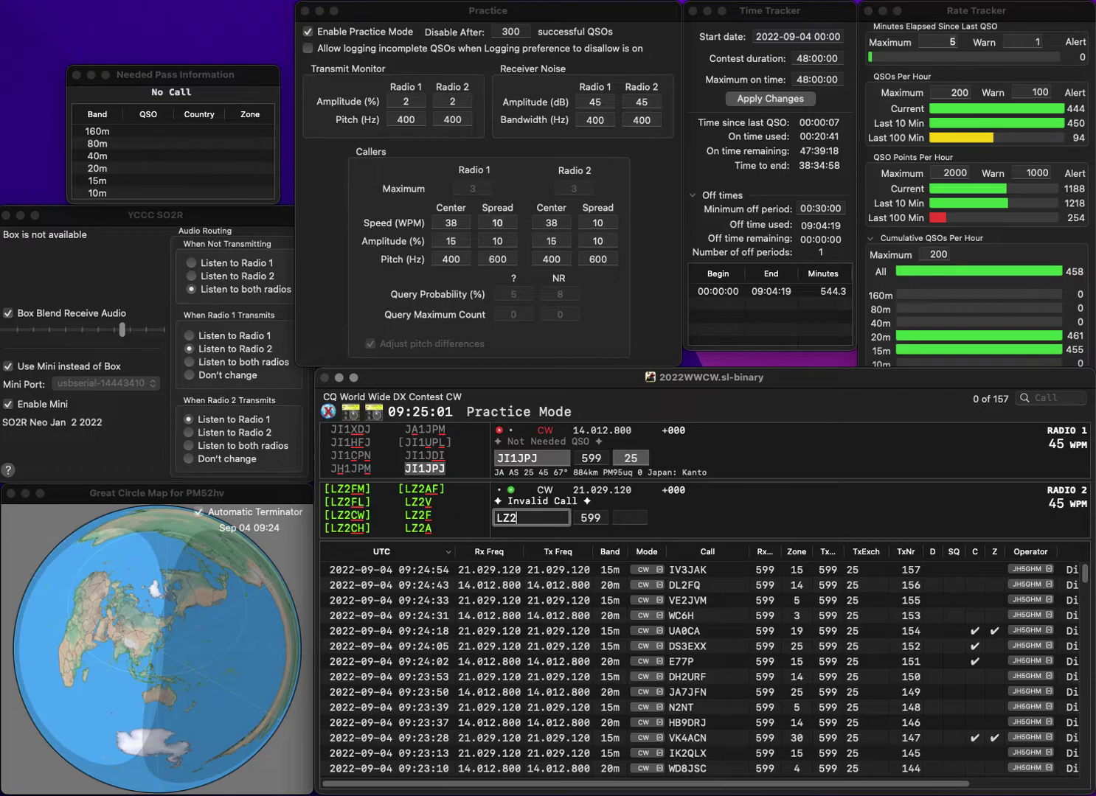
key("space")
key("Tab")
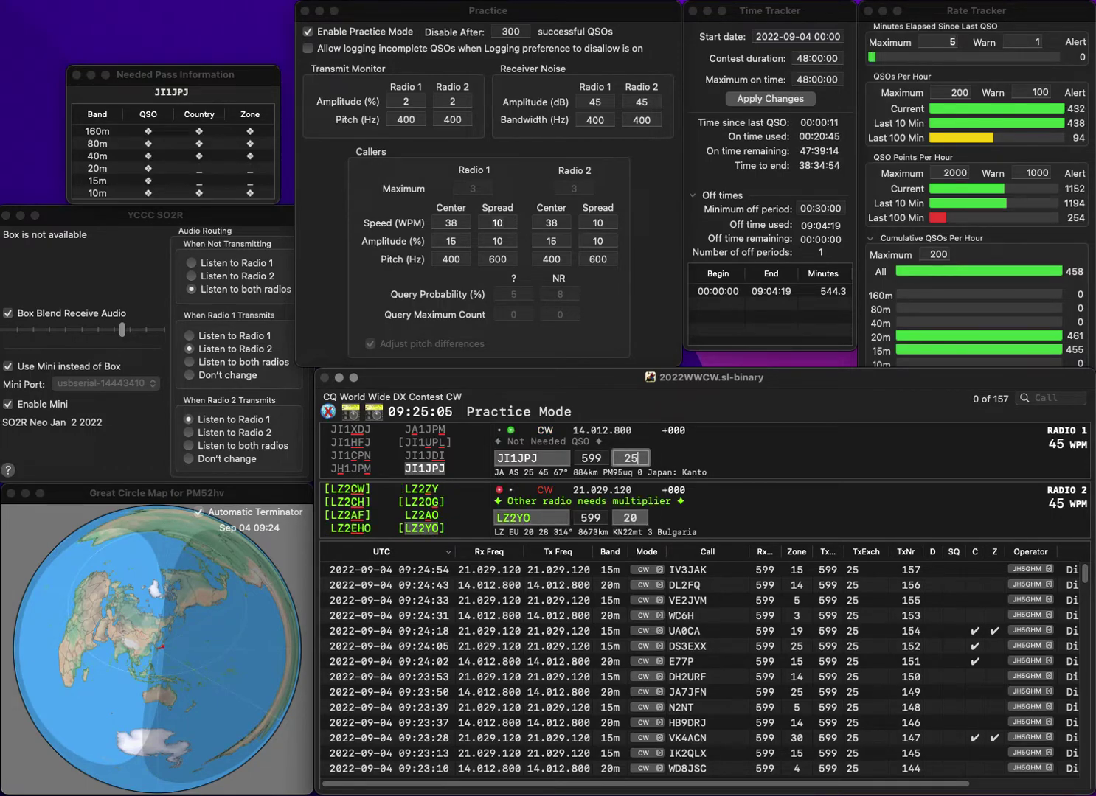
key("Return")
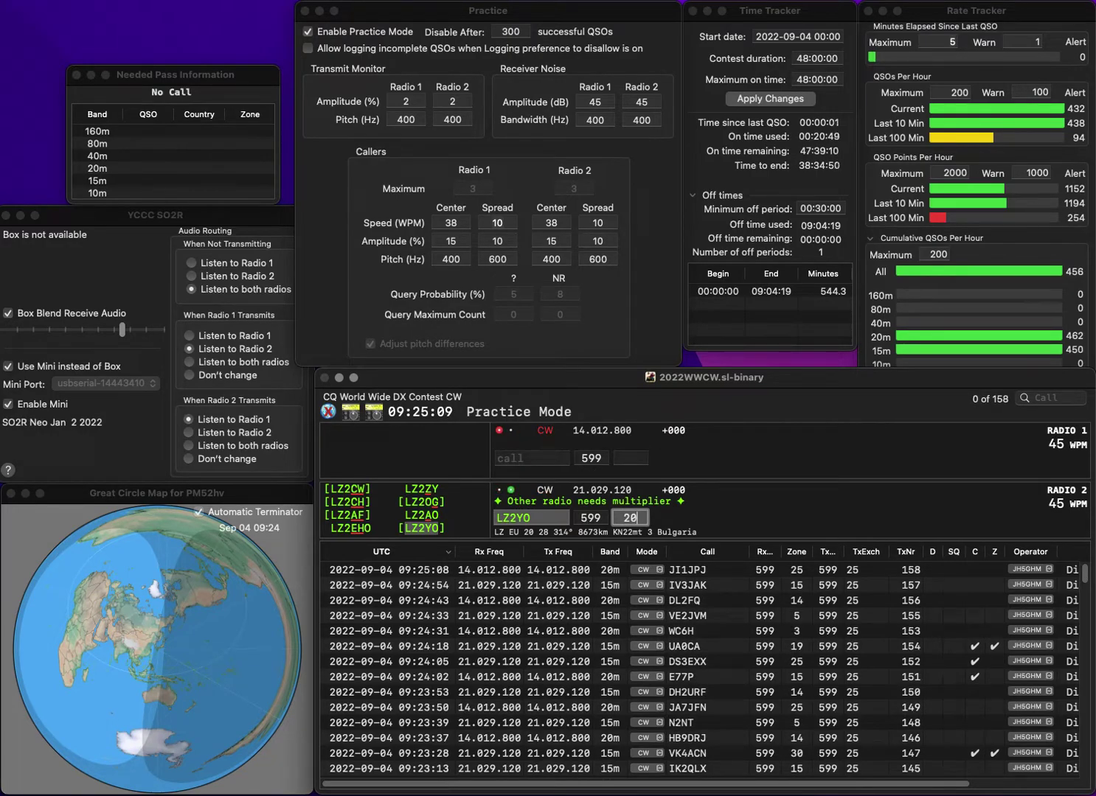
key("Return")
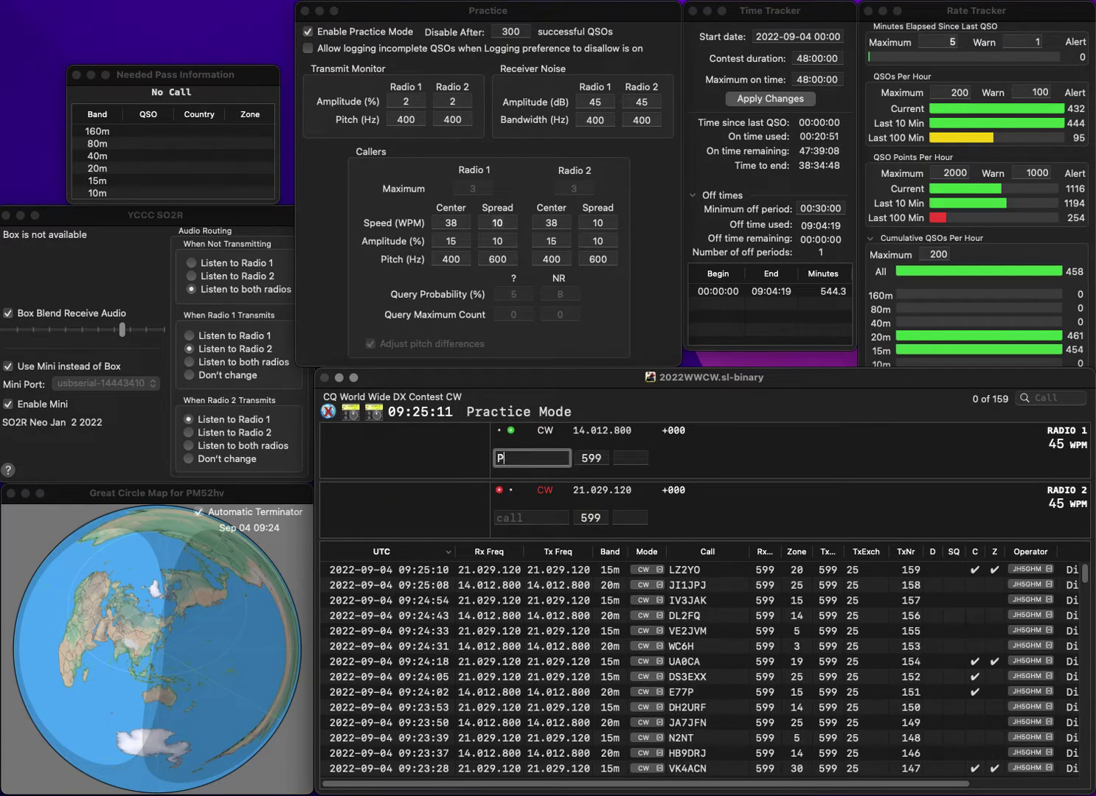
Enter PY3PDR as the Radio 1 call with zone 11 and send its exchange.
key("BackSpace")
type("PY3PDR")
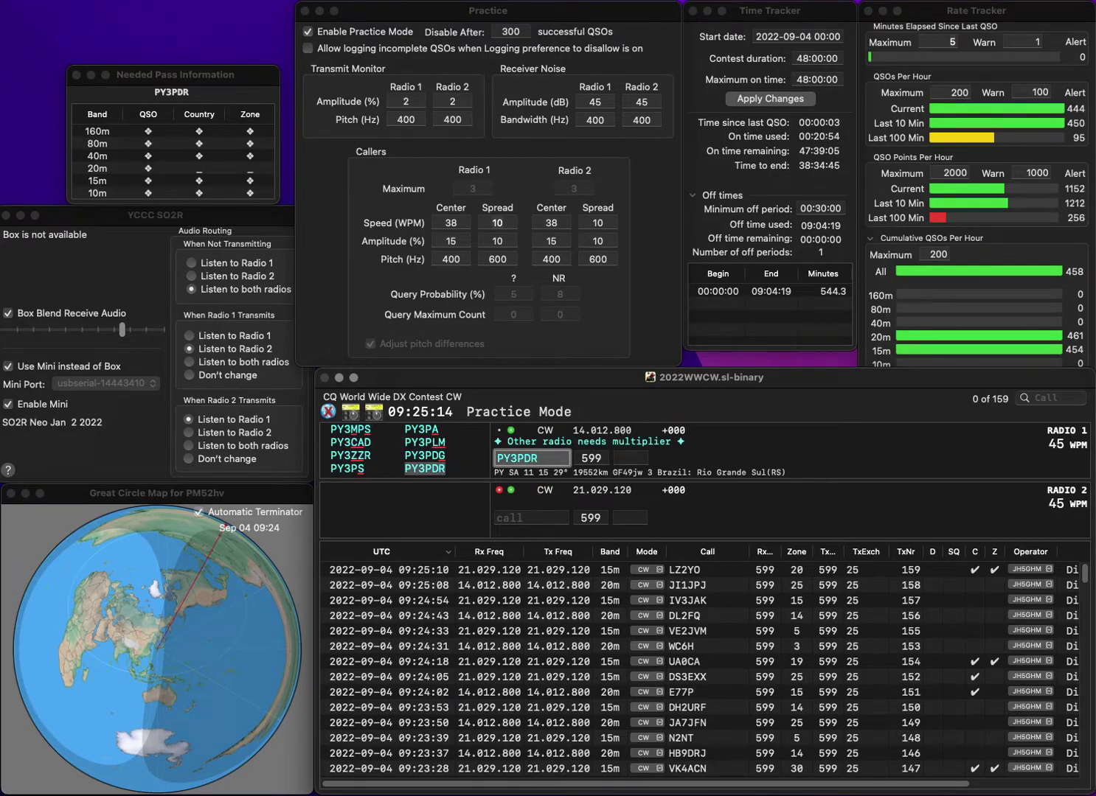
key("Return")
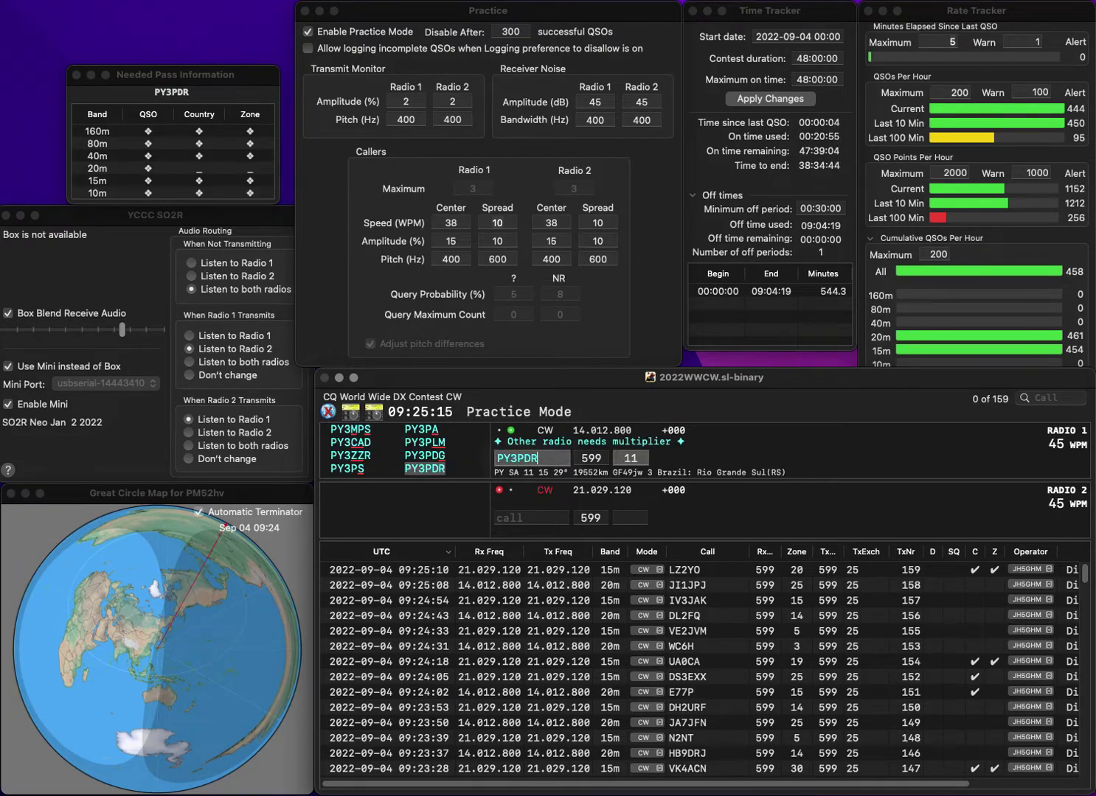
type("A3BRL")
key("Left")
key("Left")
key("Left")
key("Left")
key("BackSpace")
type("9A")
key("Return")
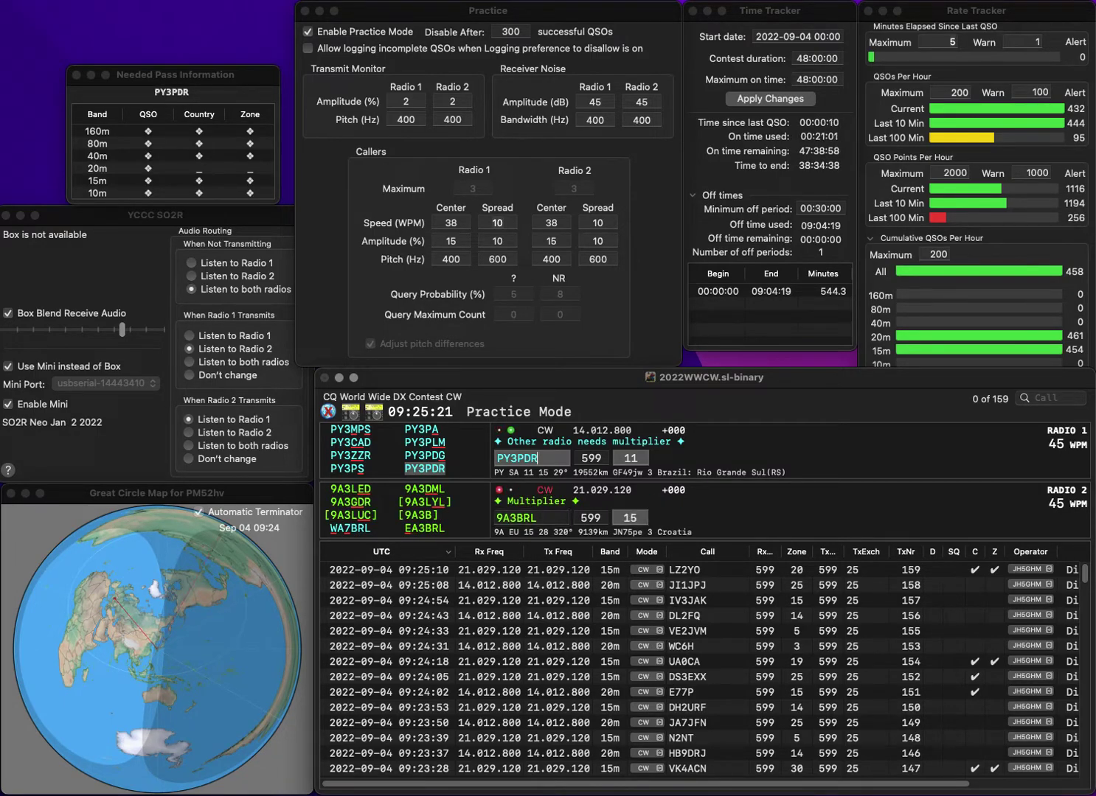
key("Down")
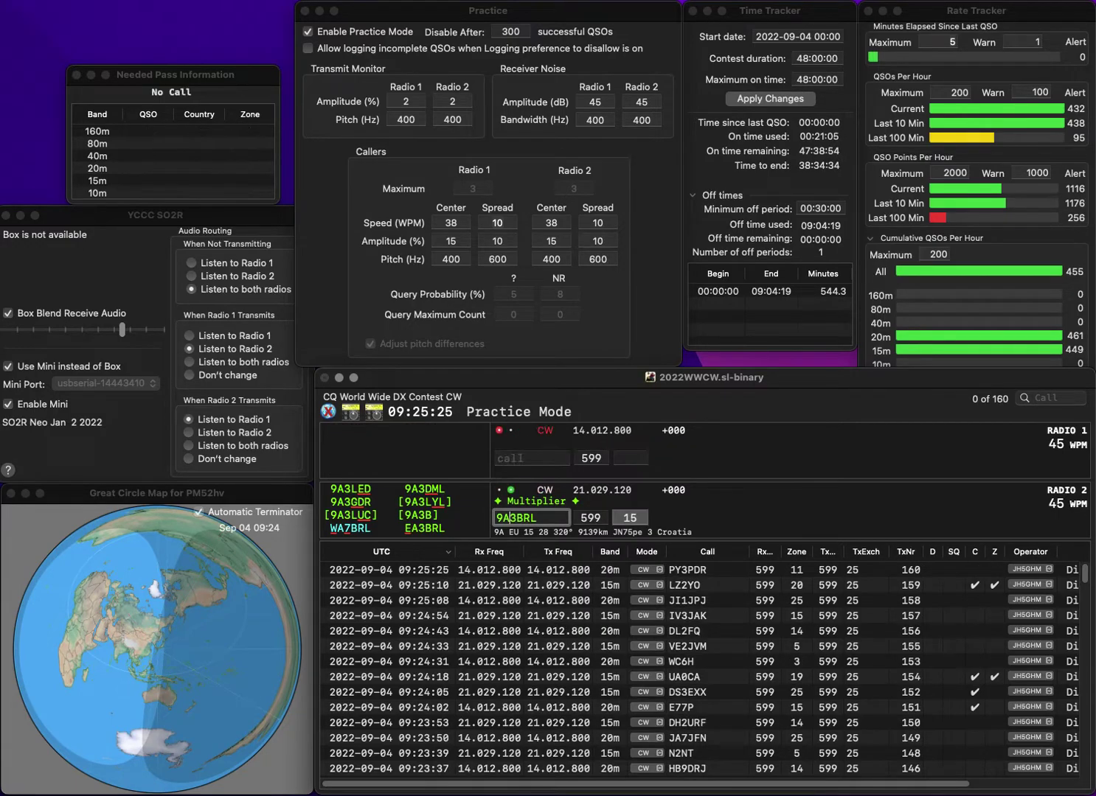
Correct the Radio 2 call to 9A4BL with zone 15 and send the corrected call.
type("4")
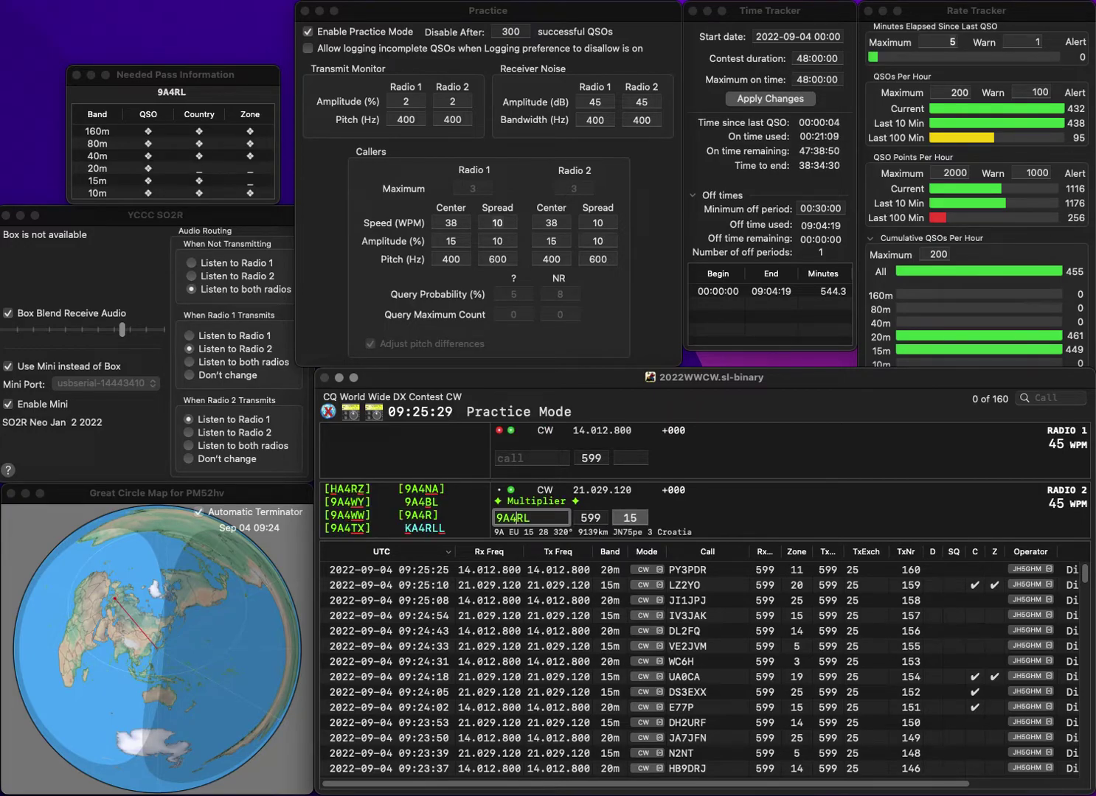
key("Delete")
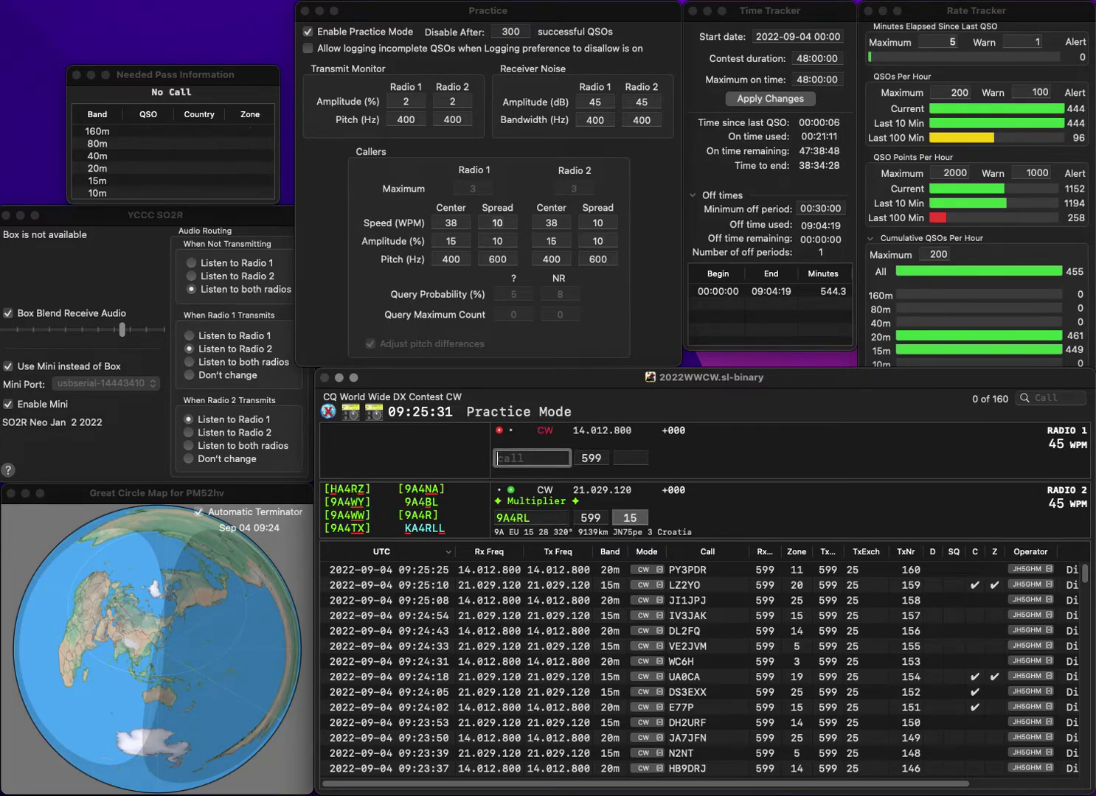
type("B")
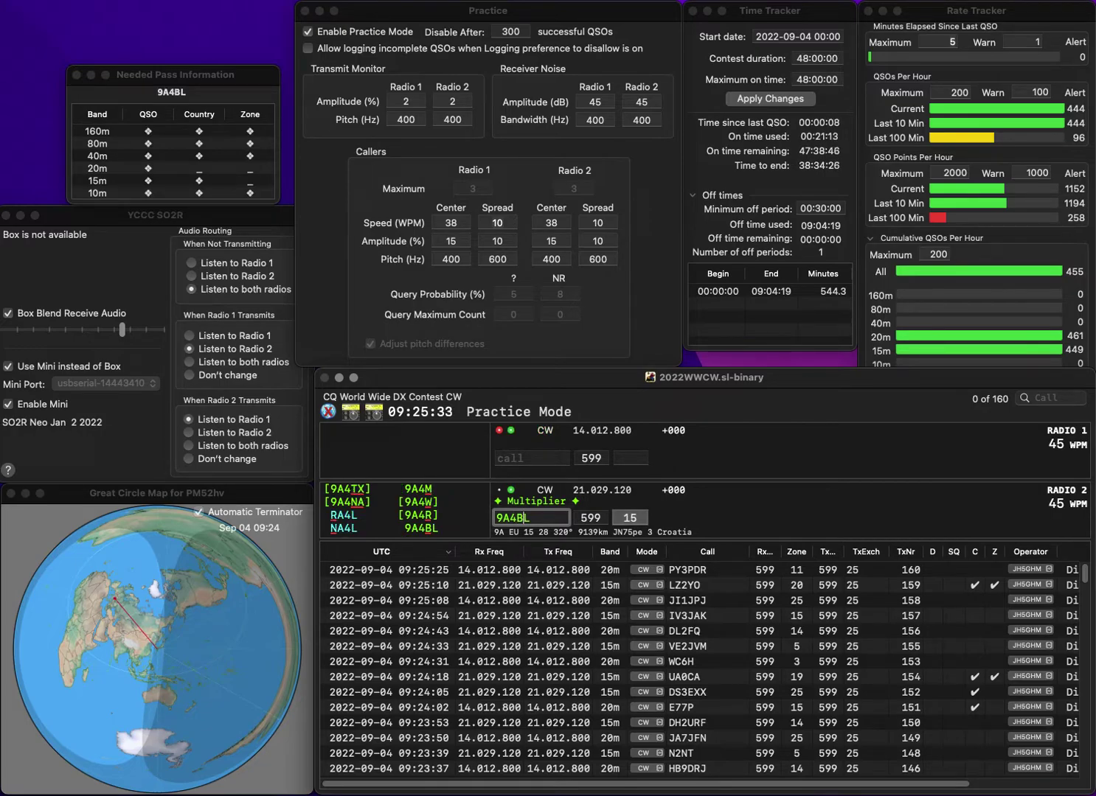
key("Return")
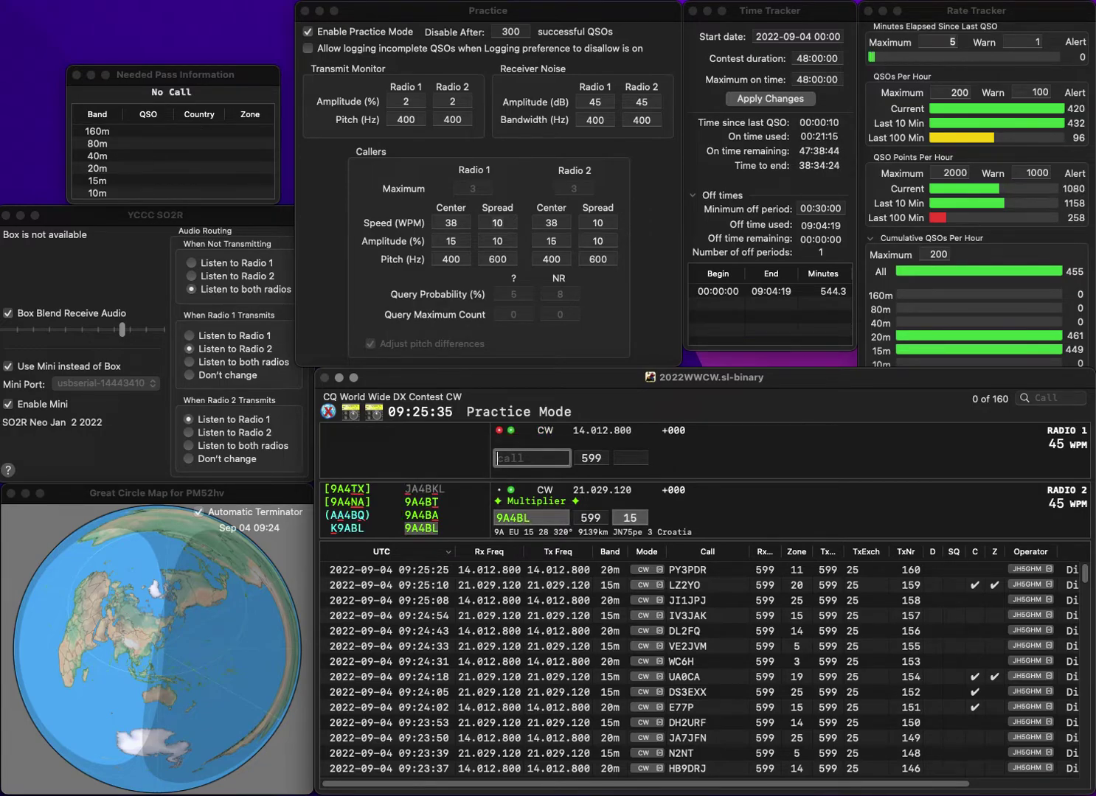
type("2CAT")
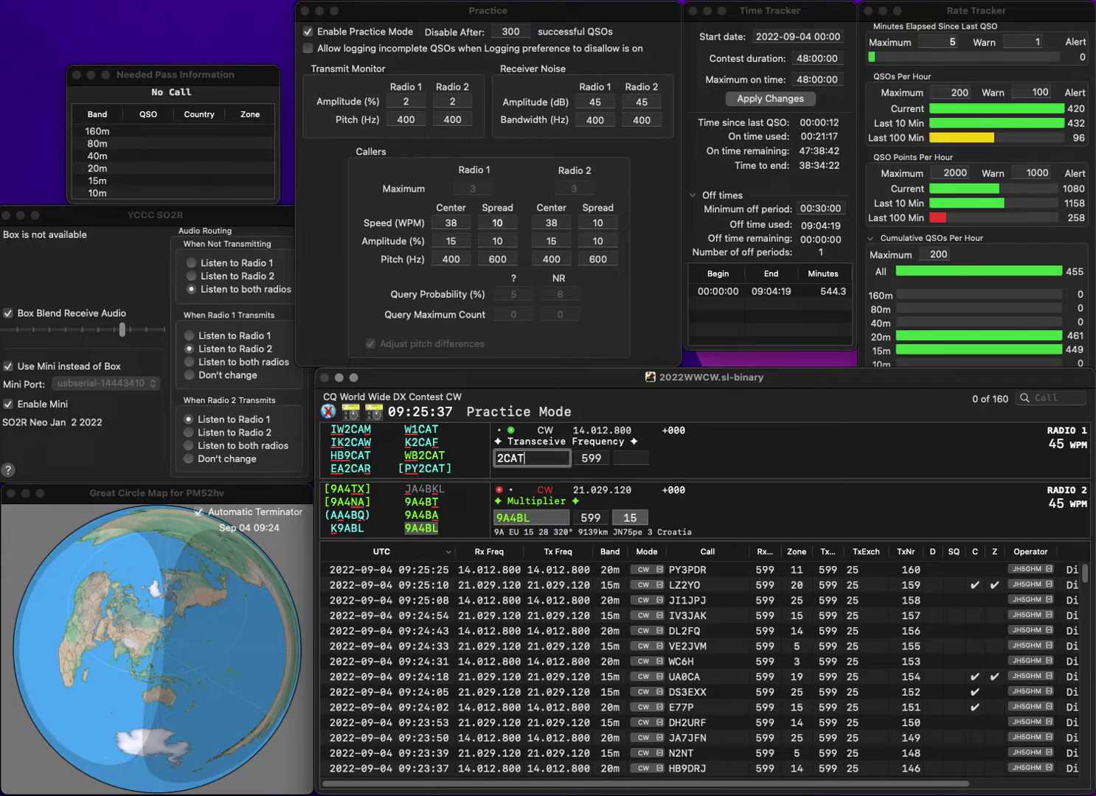
key("Home")
type("PY")
key("Return")
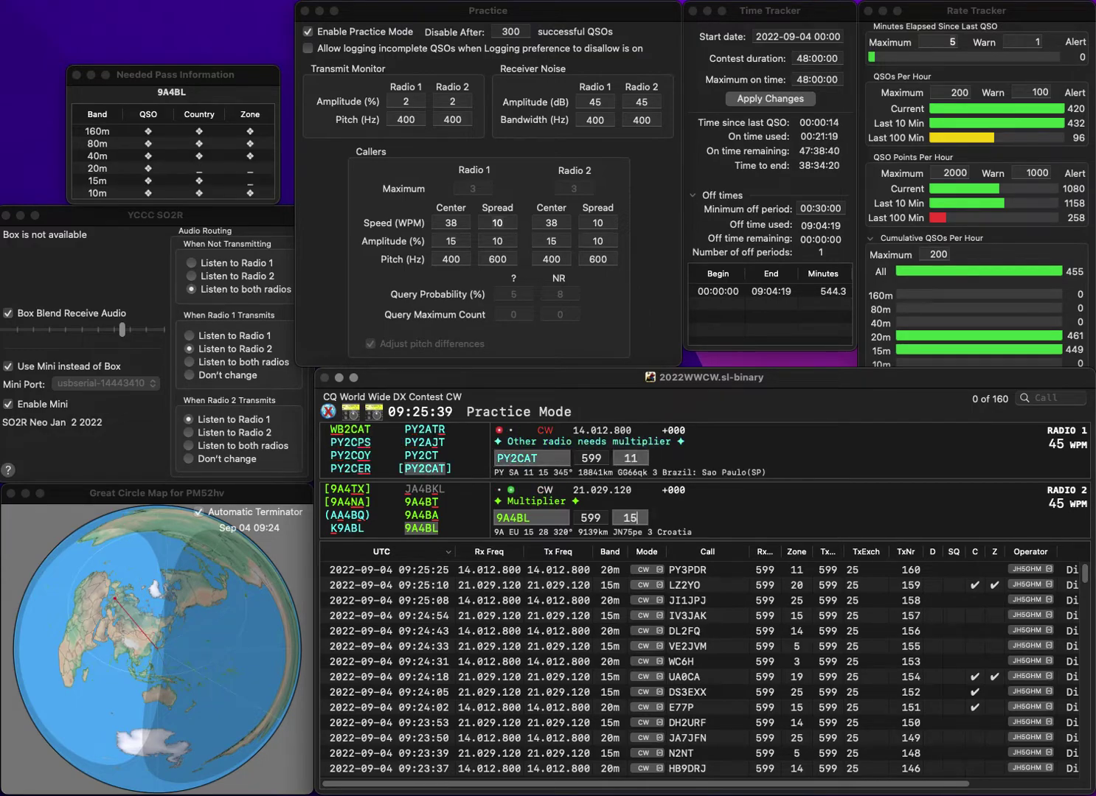
key("Return")
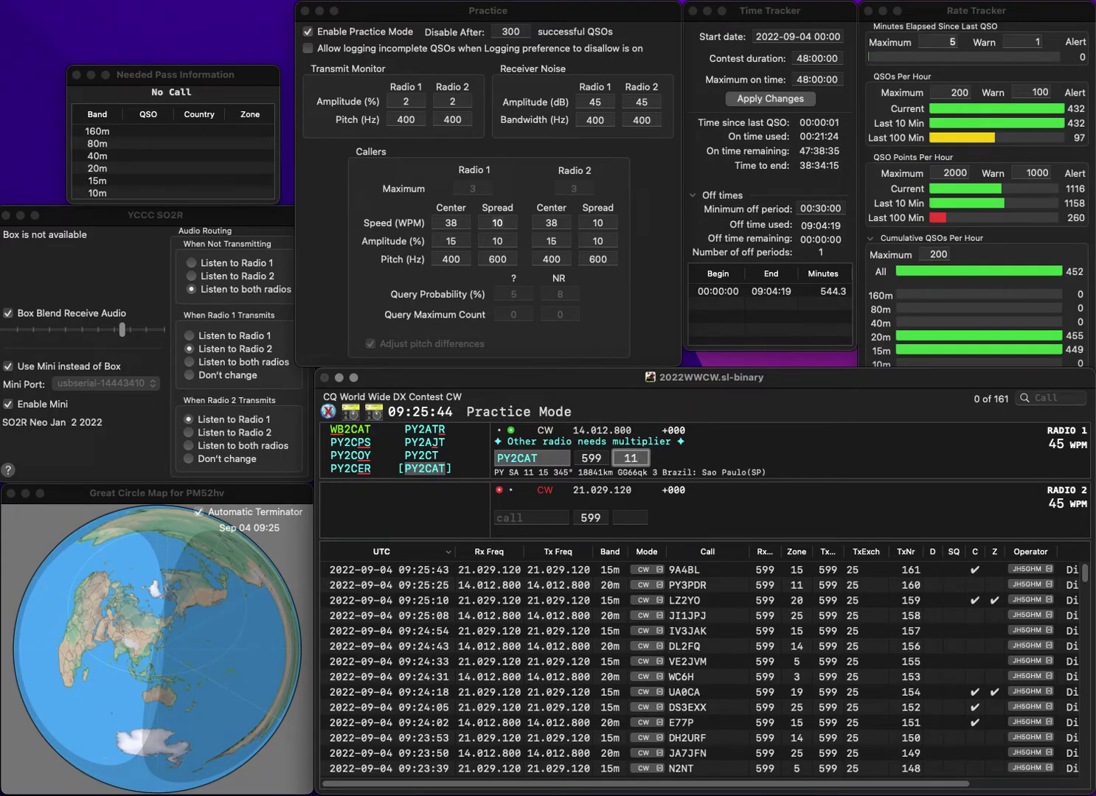
key("Return")
type("9Q")
key("Return")
type("DL7VEE")
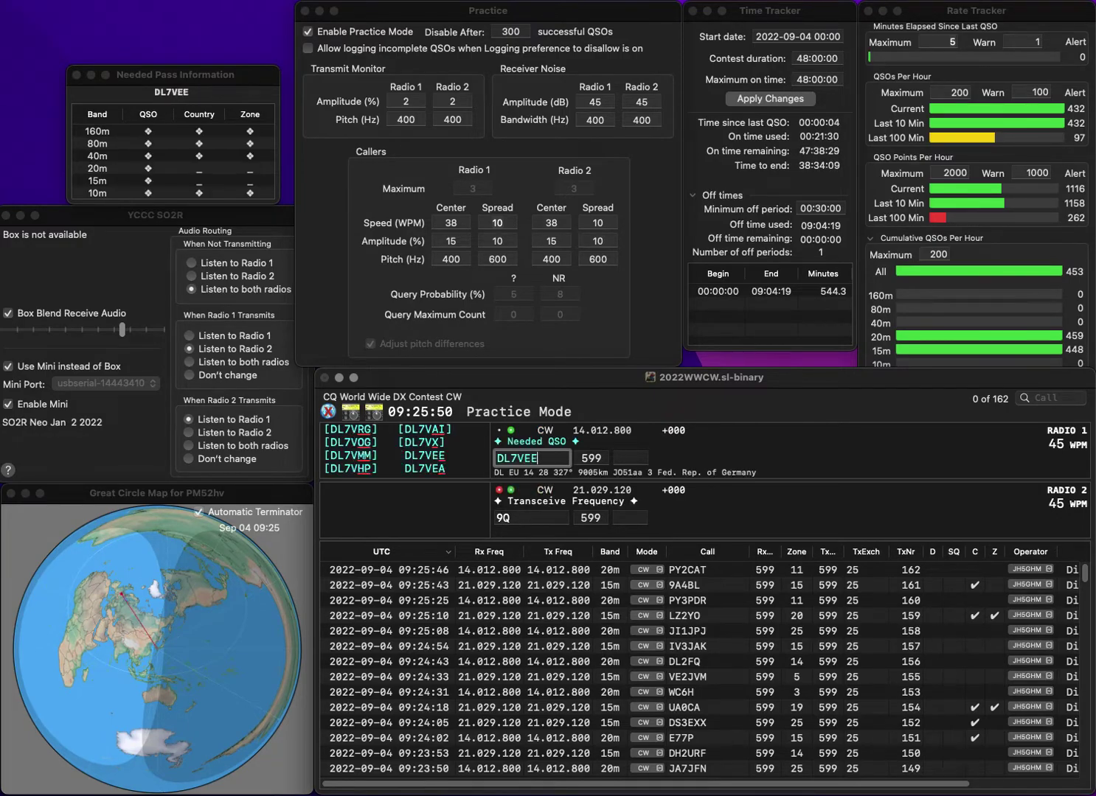
key("Return")
type("UX")
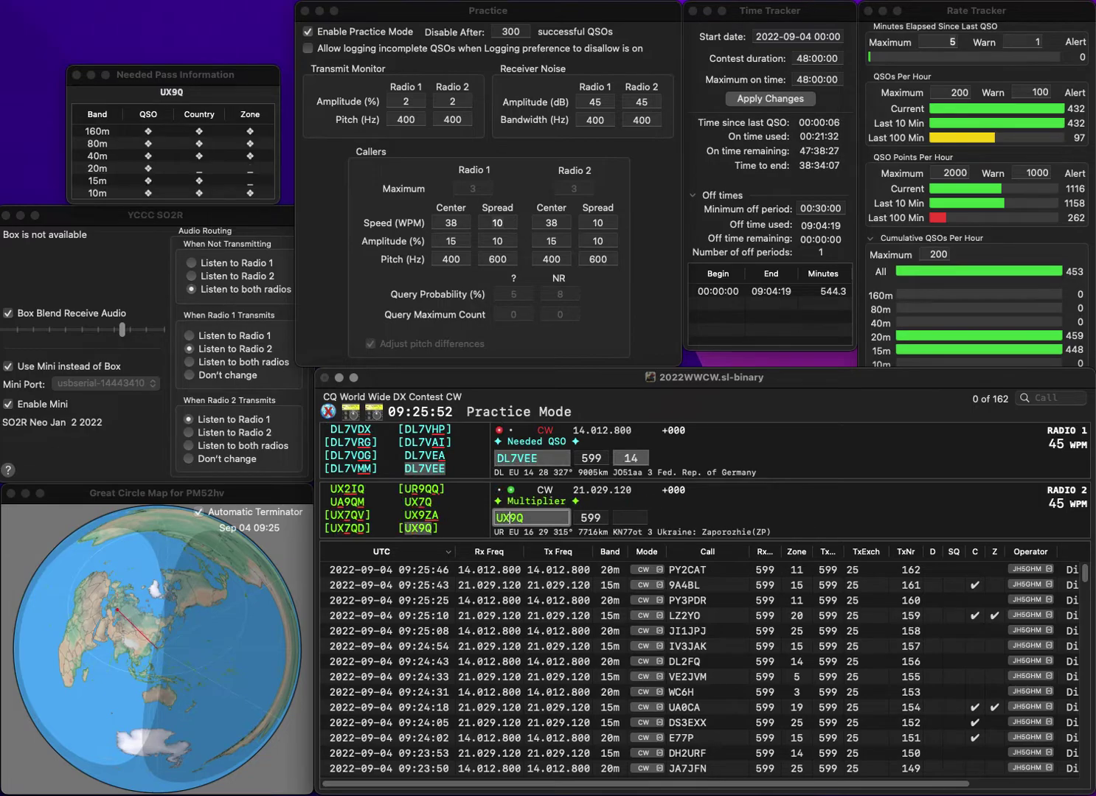
key("Return")
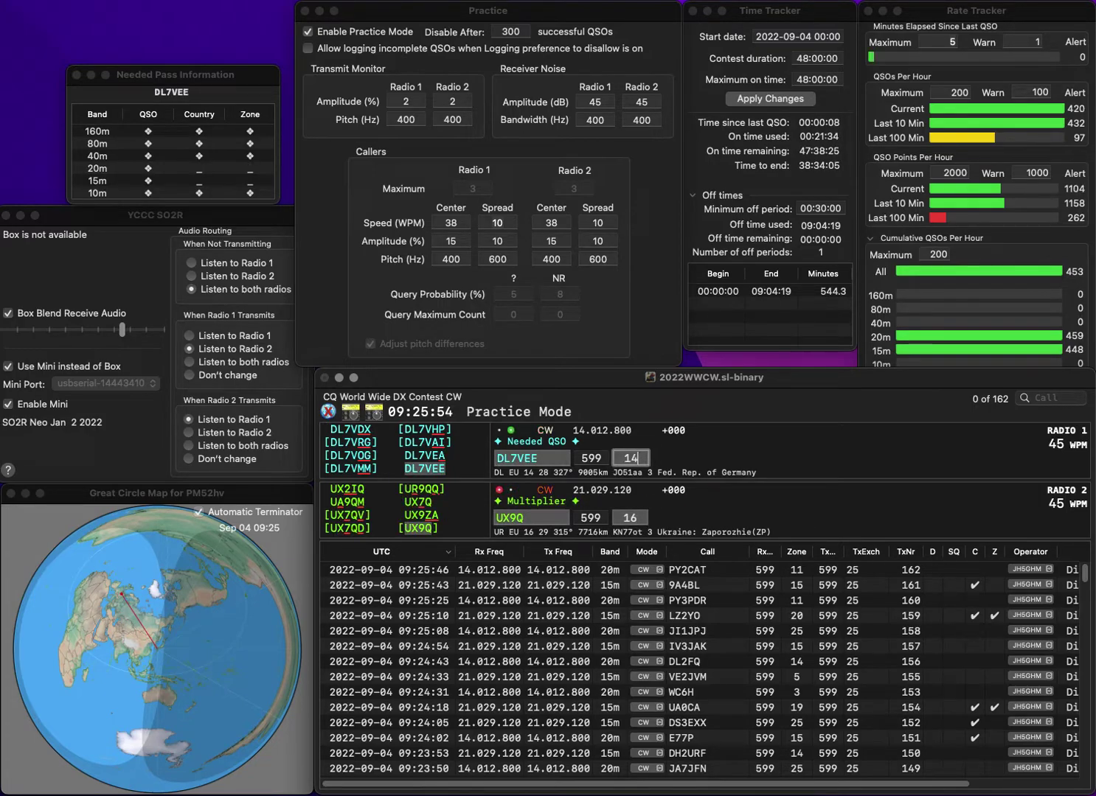
key("Return")
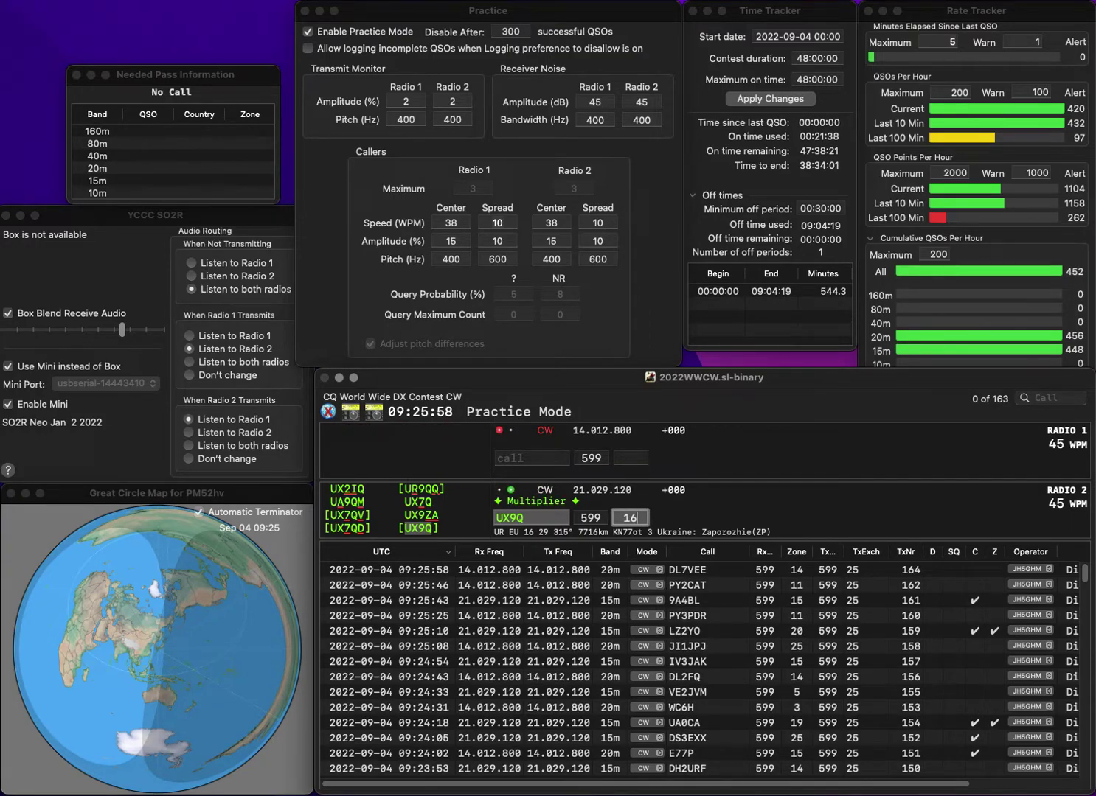
key("Return")
type("VU2MNX")
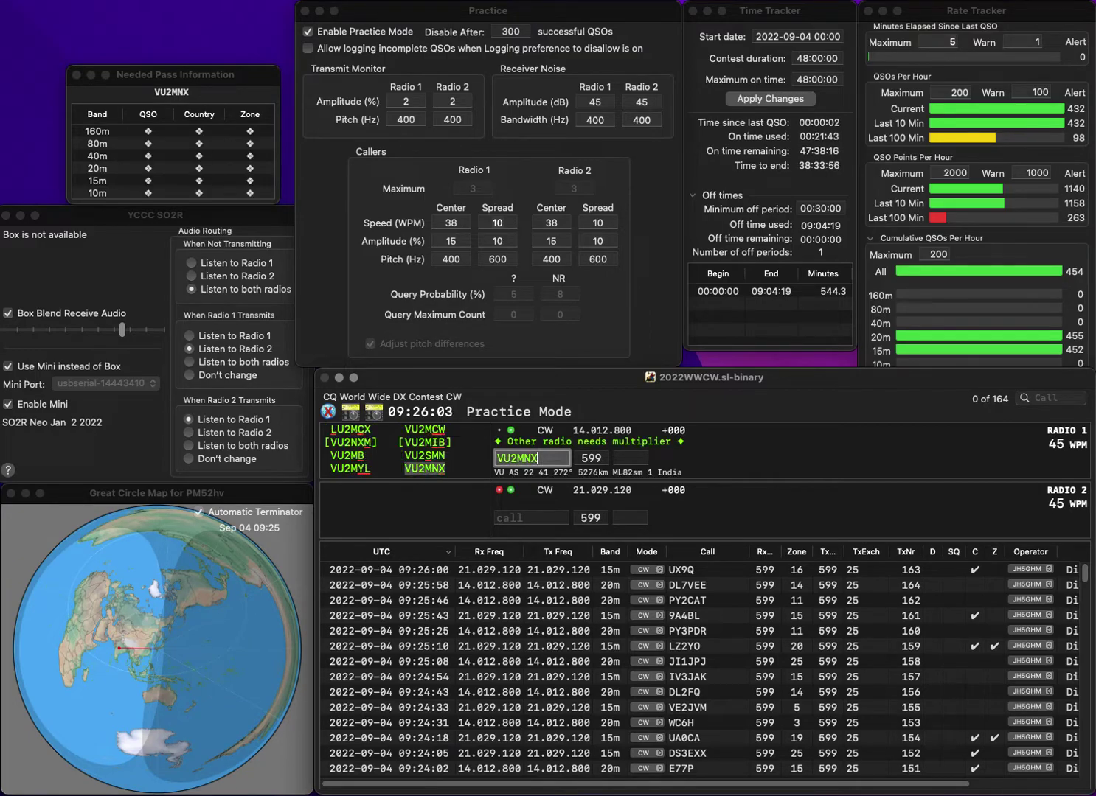
key("Return")
type("N4A")
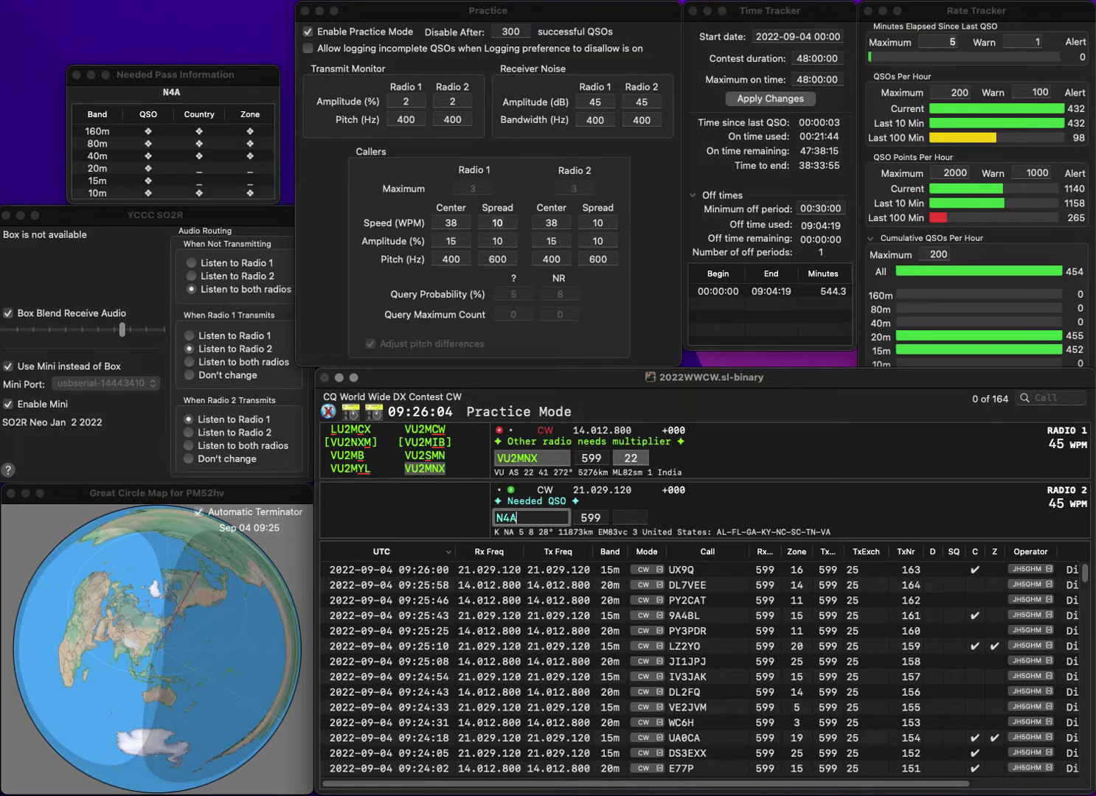
type("DM")
key("Home")
type("K")
key("Return")
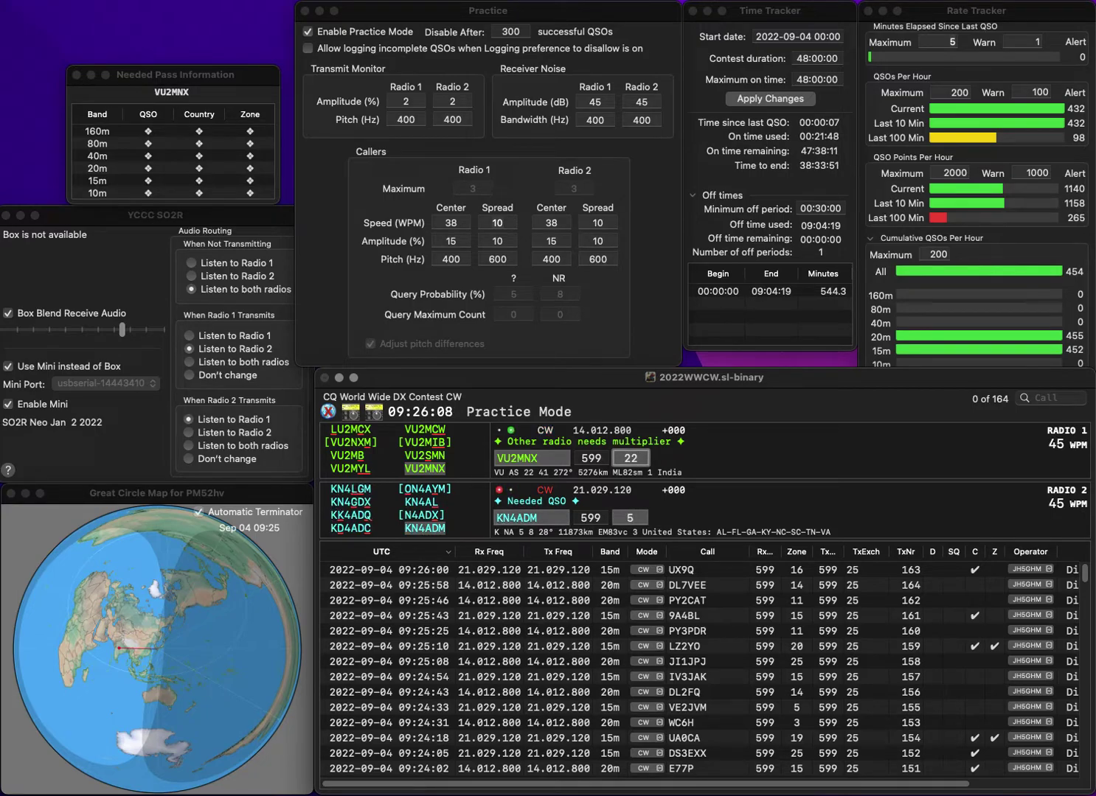
key("Return")
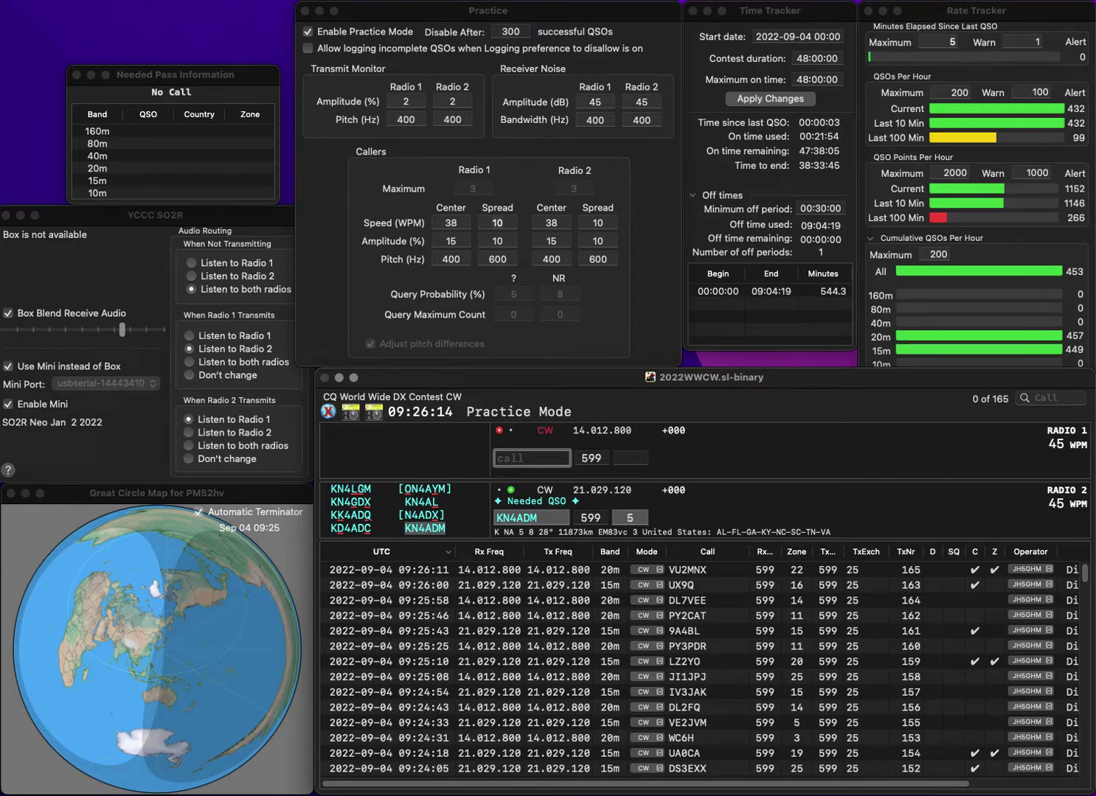
key("Return")
type("W9PIP")
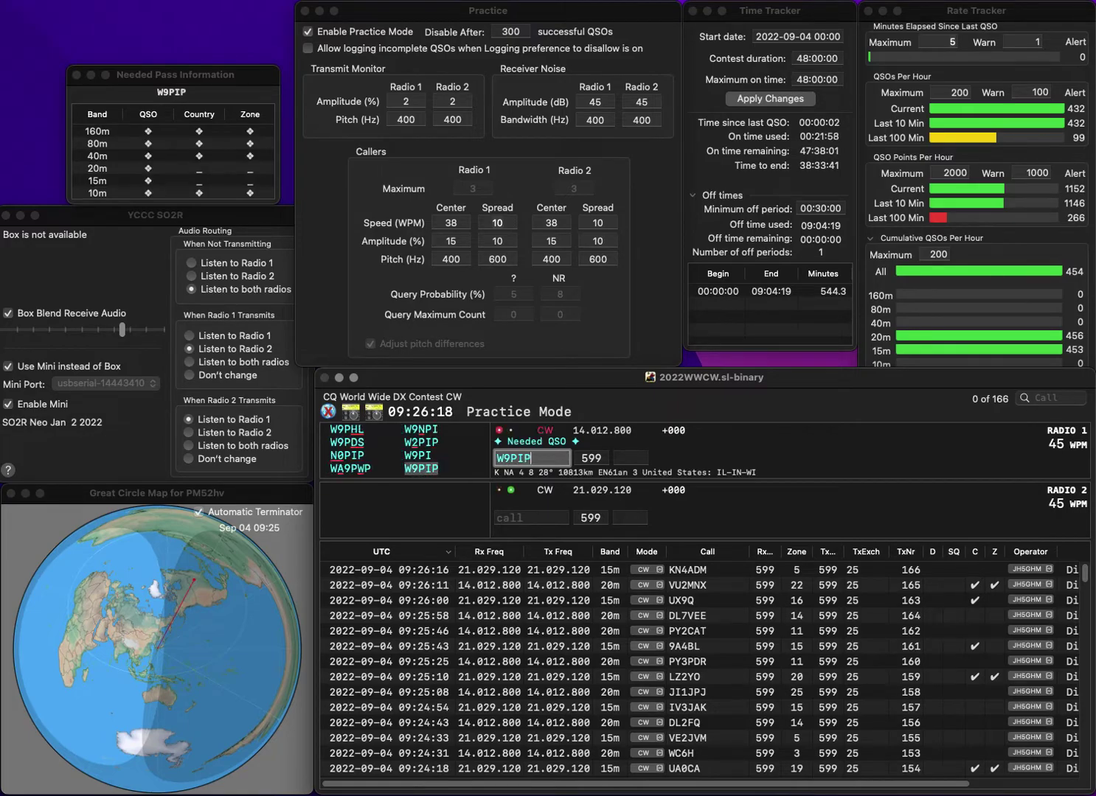
key("Return")
type("D7ODG")
key("Home")
type("B")
key("Return")
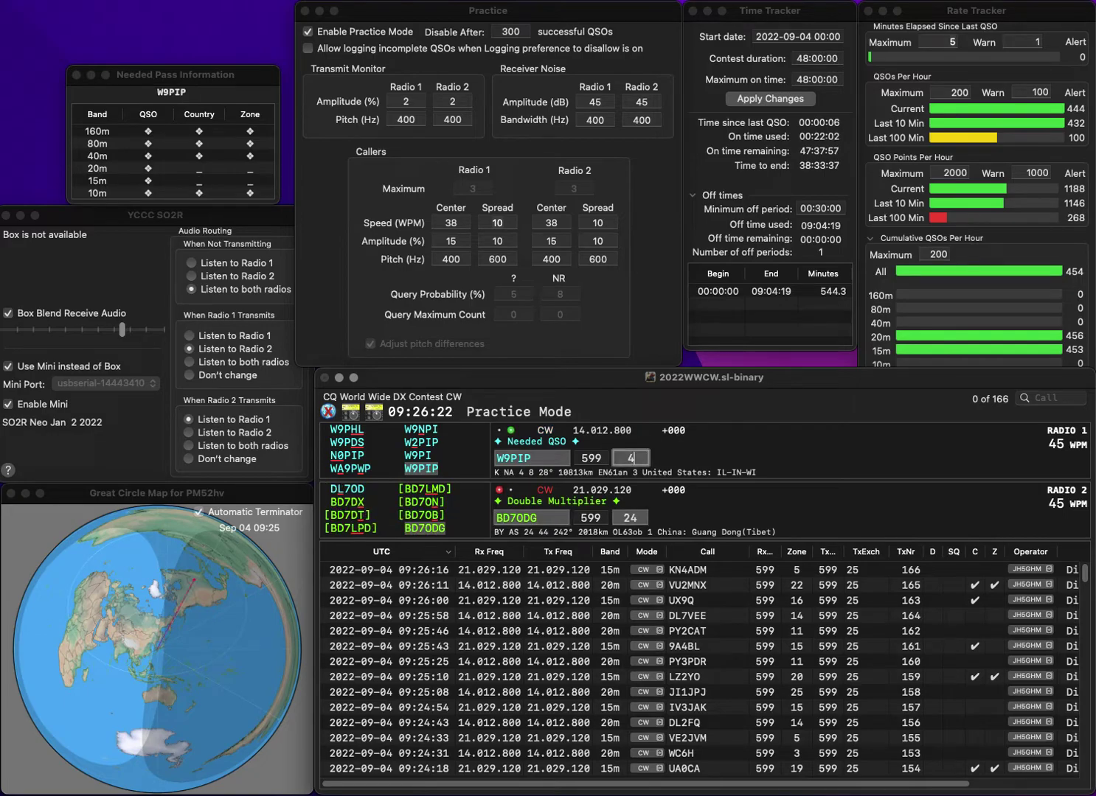
key("Return")
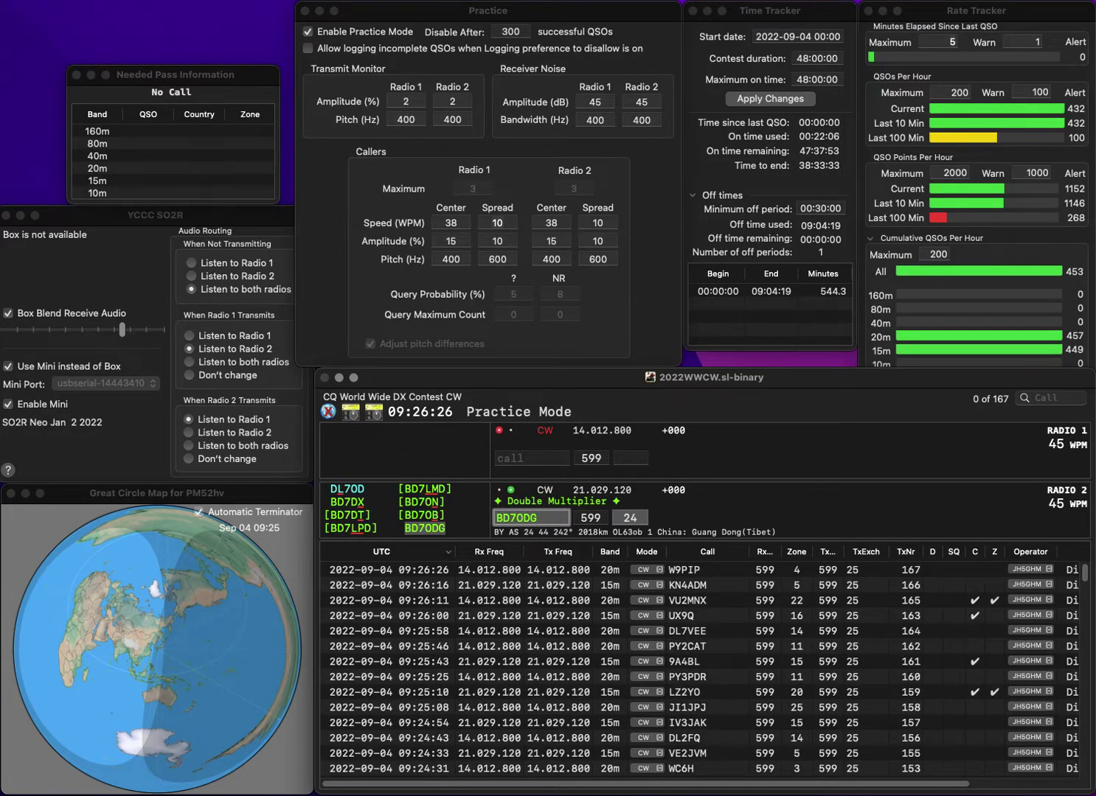
key("Return")
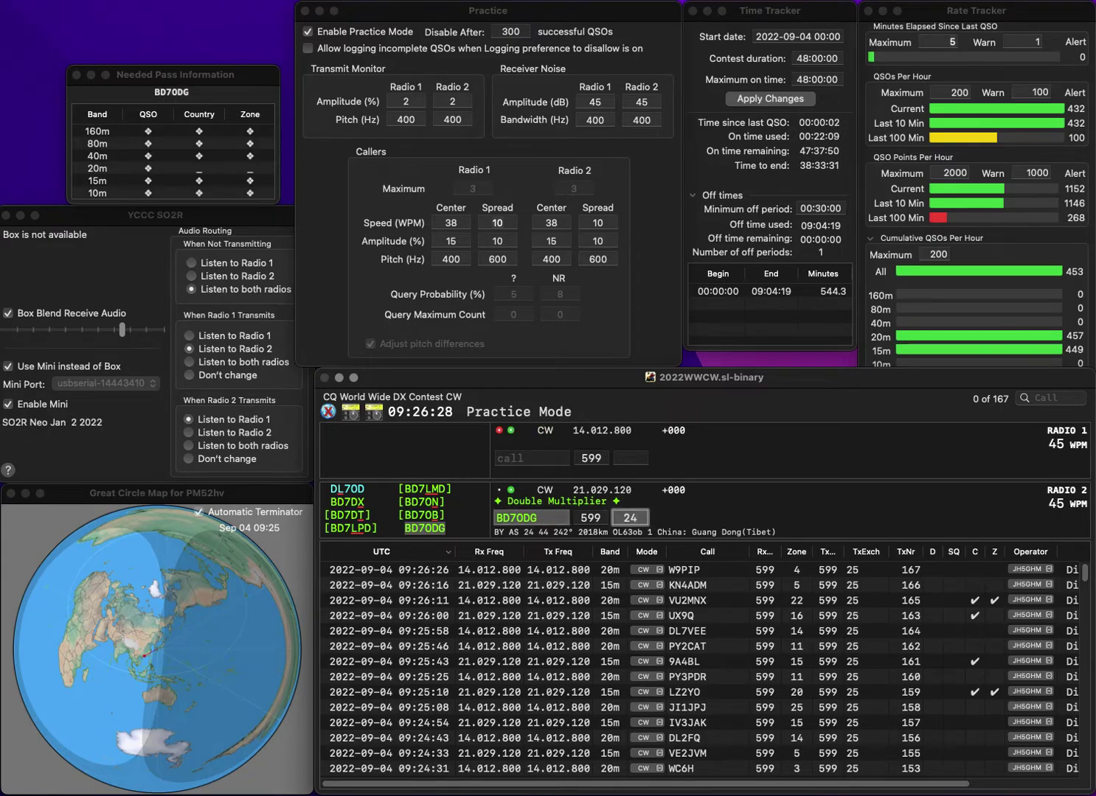
key("Return")
Enter II0IWW as the Radio 1 call and KC2LXD as the Radio 2 call, sending both exchanges.
type("II0IWW")
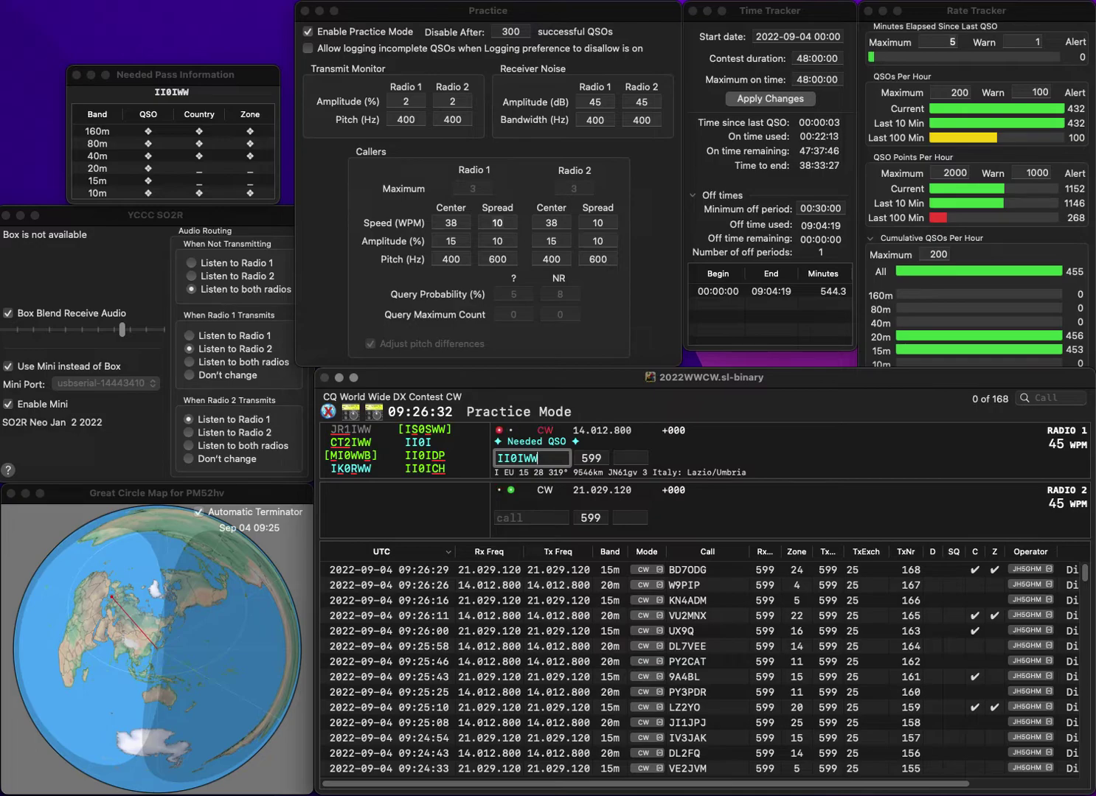
key("Return")
type("2LXD")
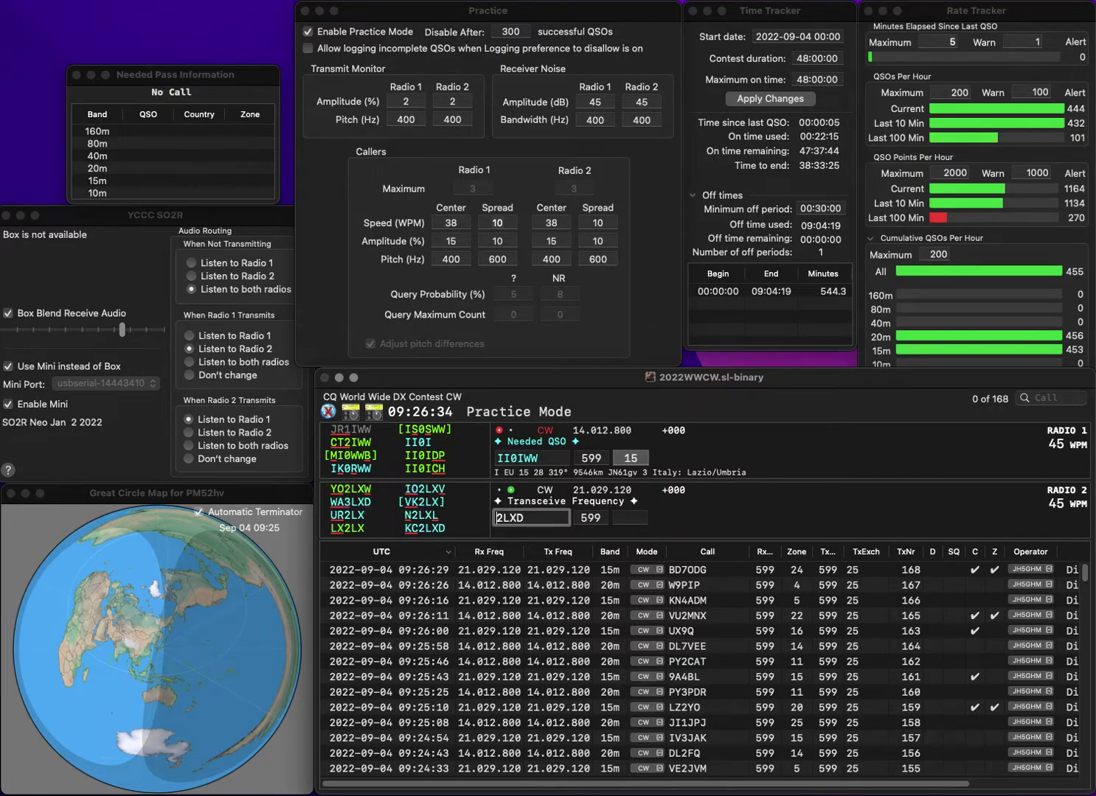
type("KC")
key("Return")
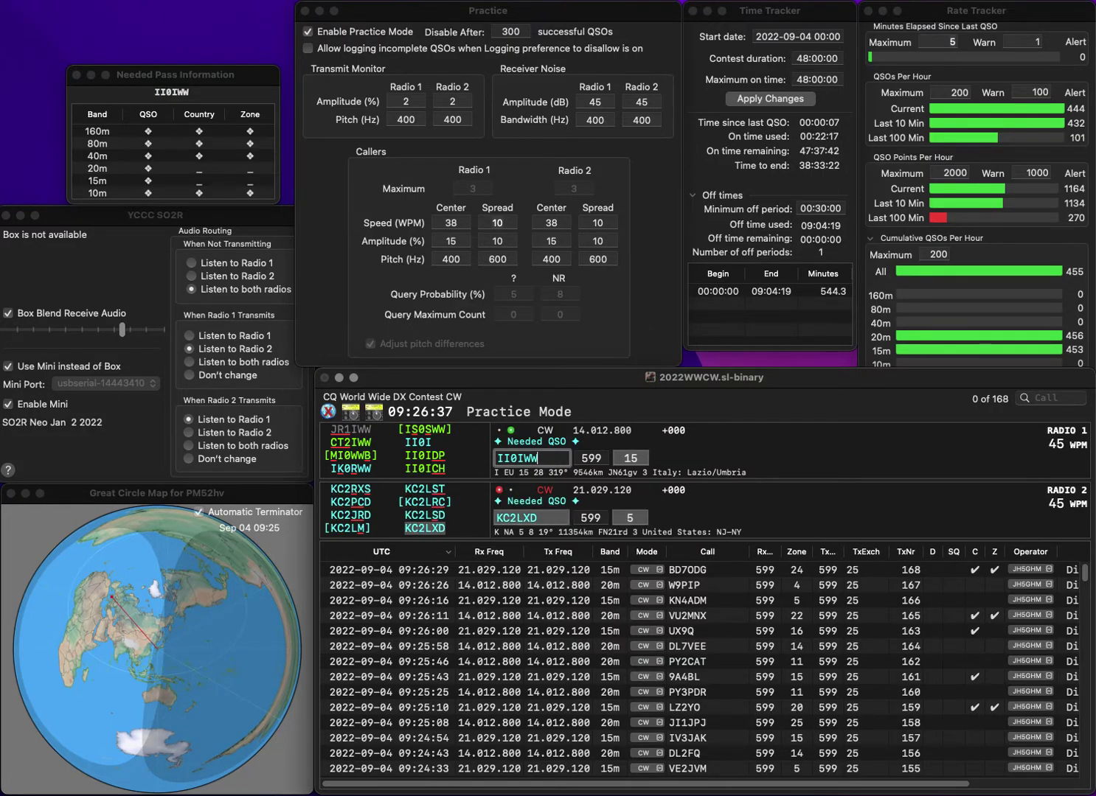
Correct the Radio 1 call to IS0SWW and send its exchange again.
key("Up")
key("Right")
type("S")
key("Delete")
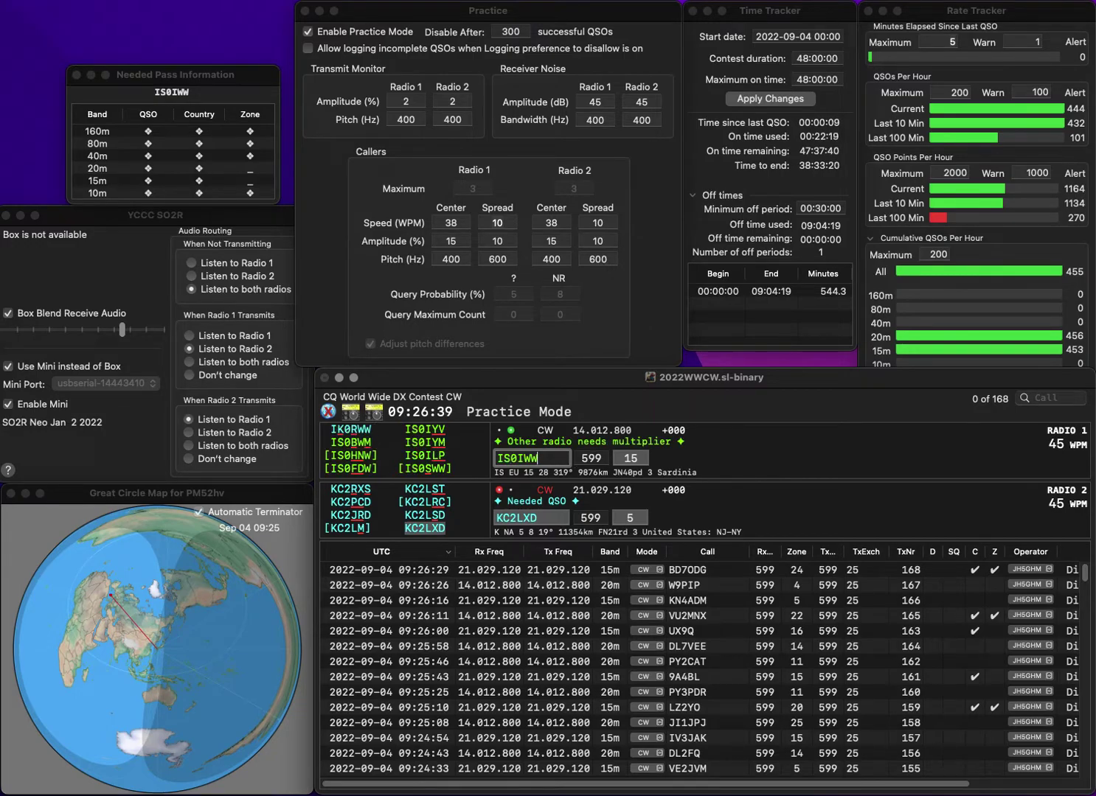
key("BackSpace")
type("S")
key("Return")
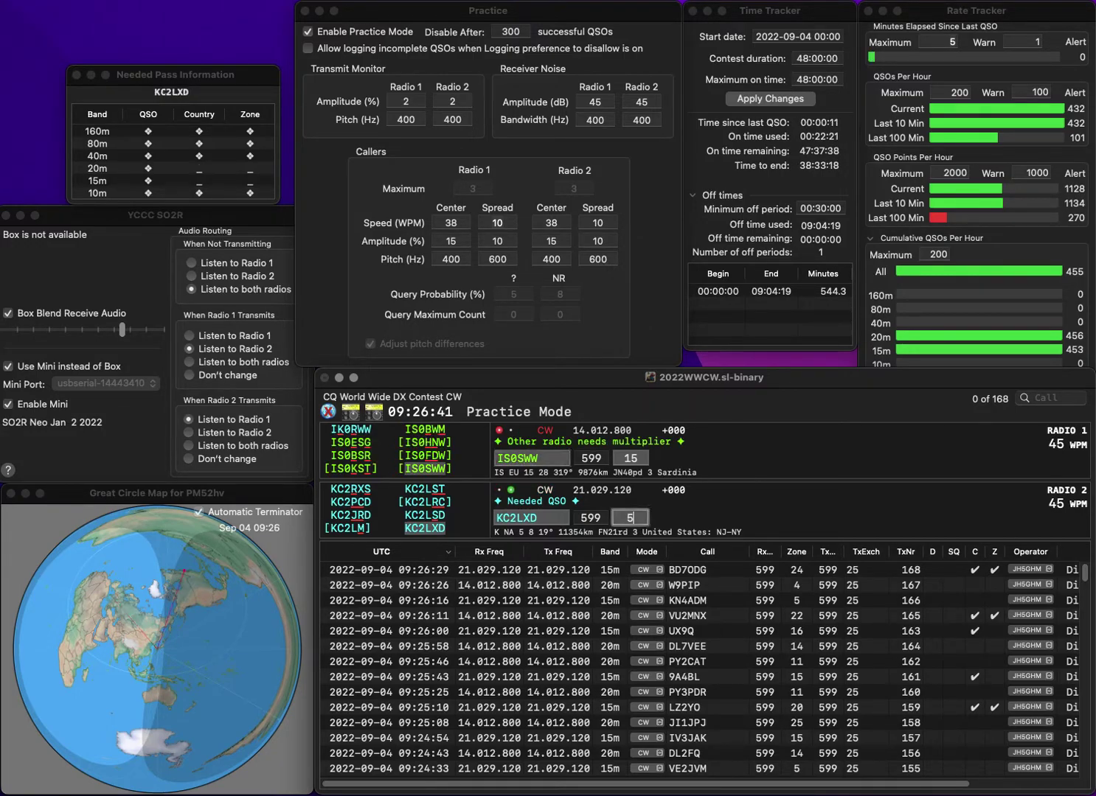
key("BackSpace")
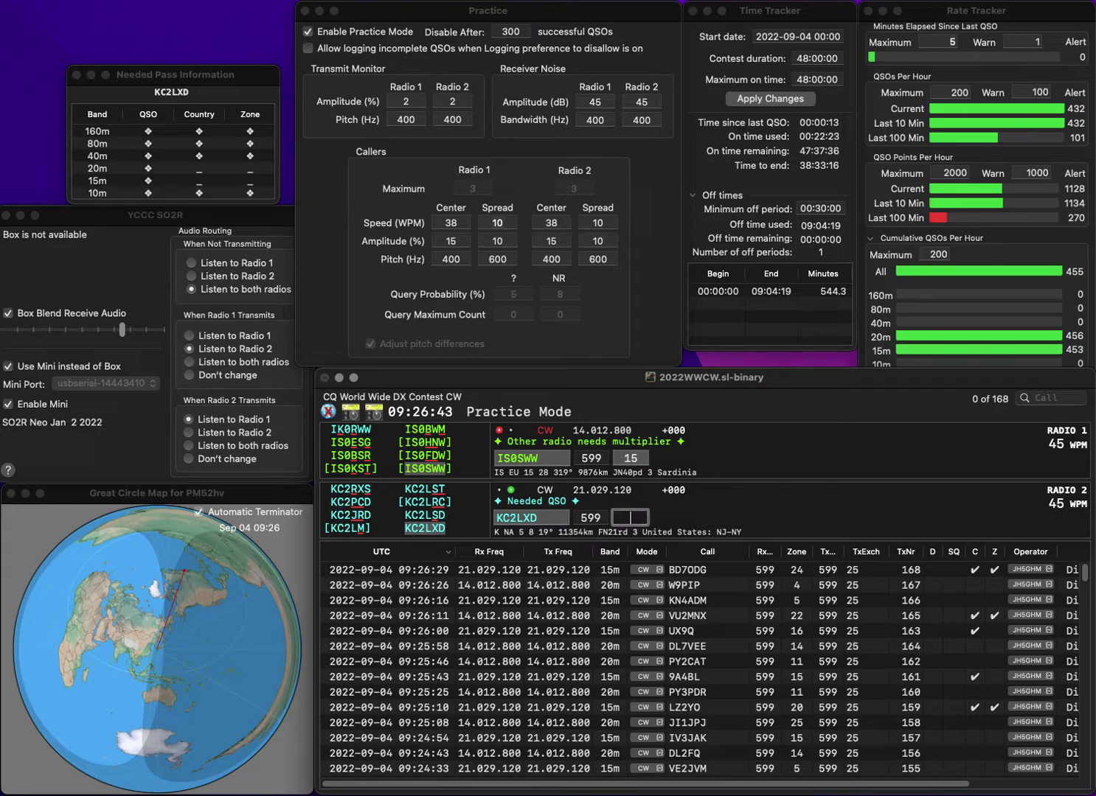
key("space")
key("Delete")
key("Delete")
key("Delete")
type("A3")
key("Left")
key("Left")
type("W")
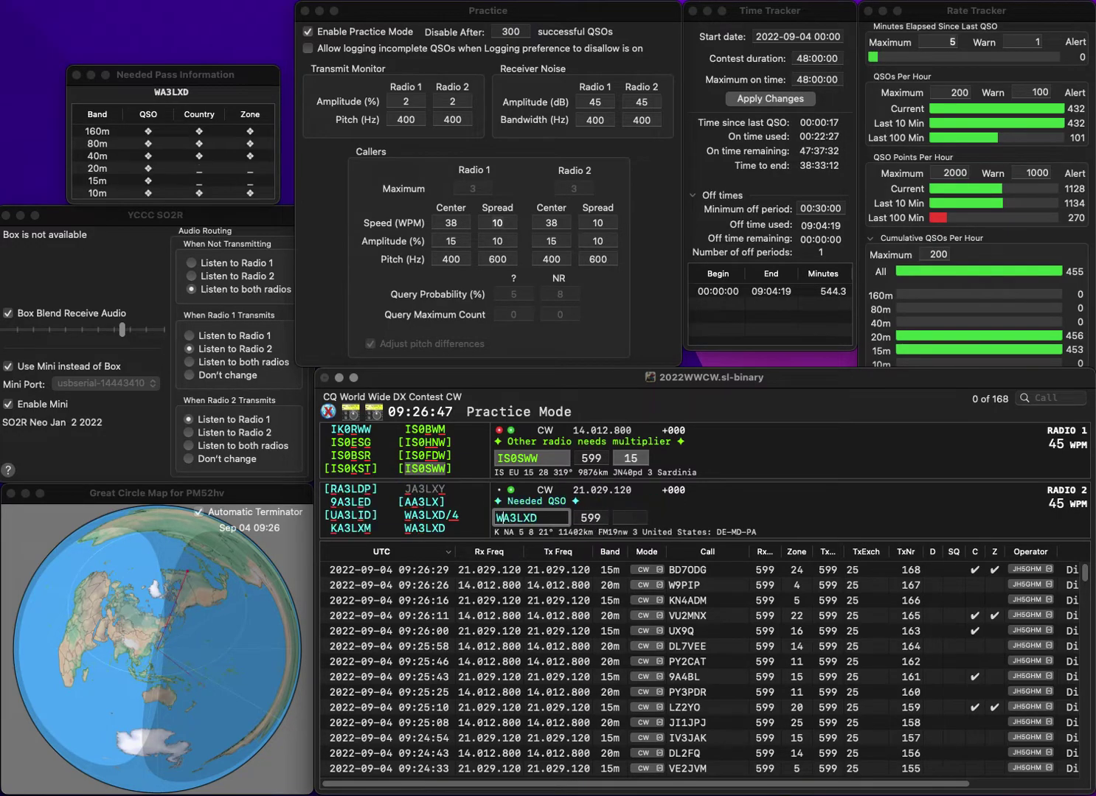
key("Return")
left_click(637, 458)
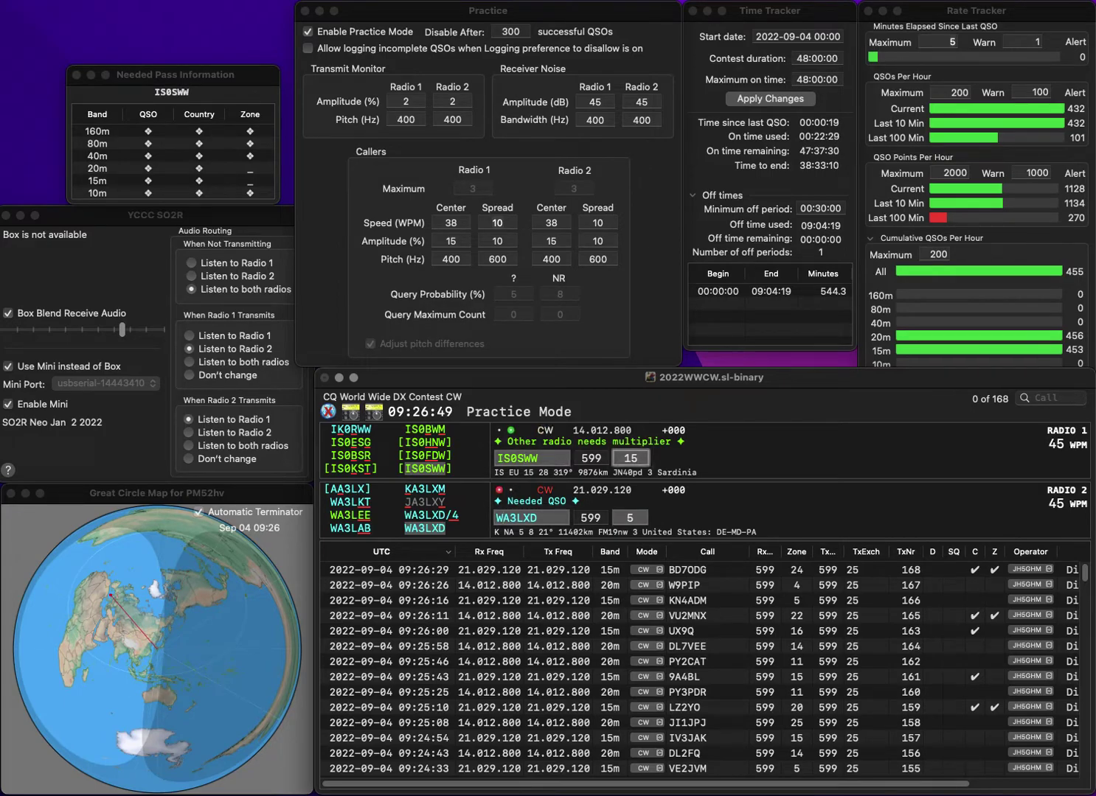
key("Return")
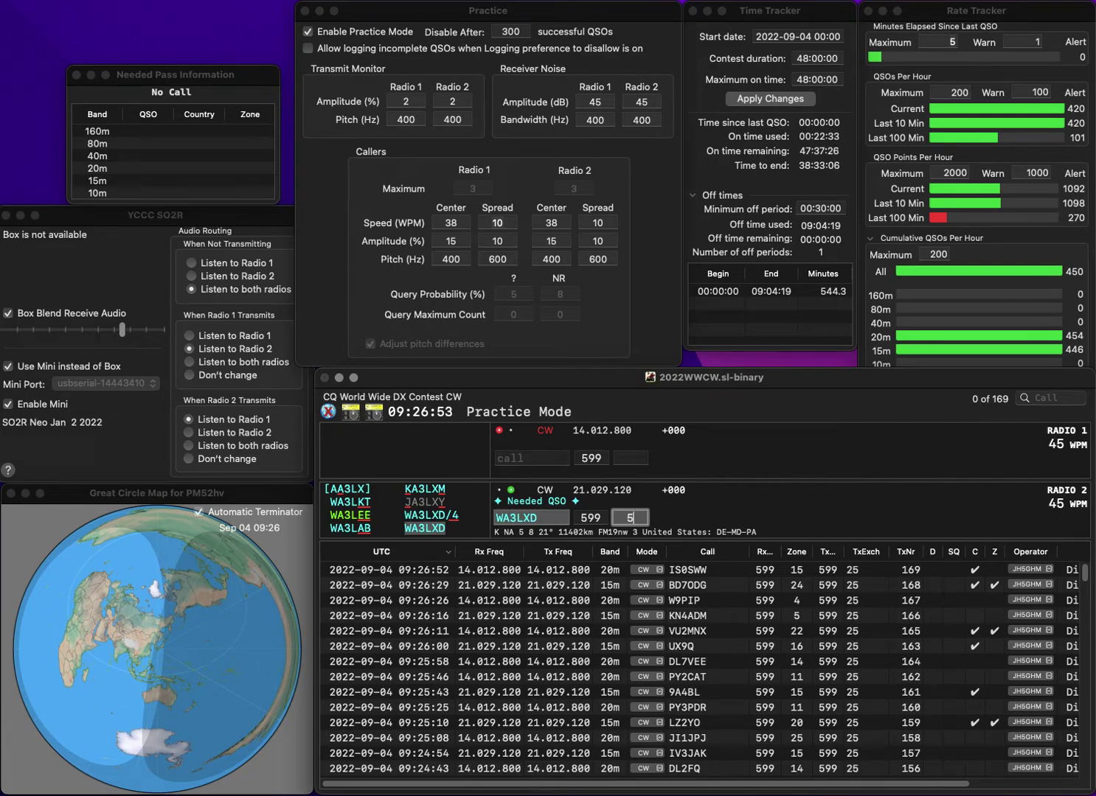
key("Return")
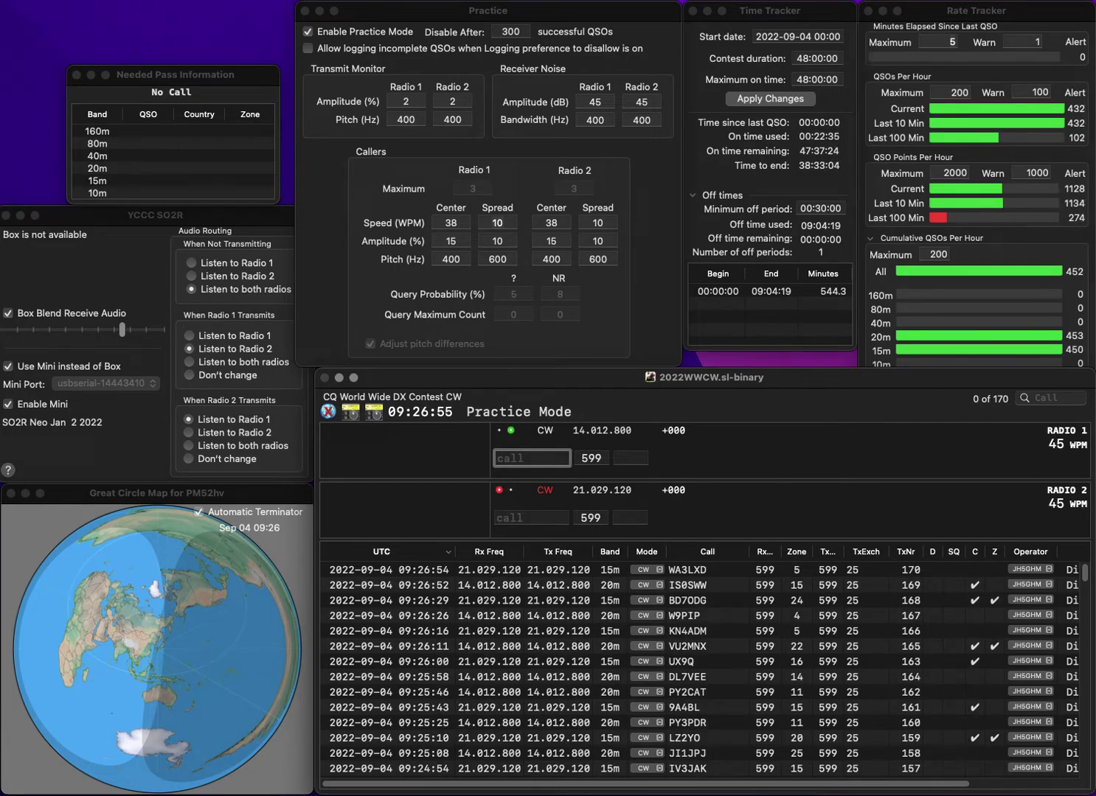
type("0UP")
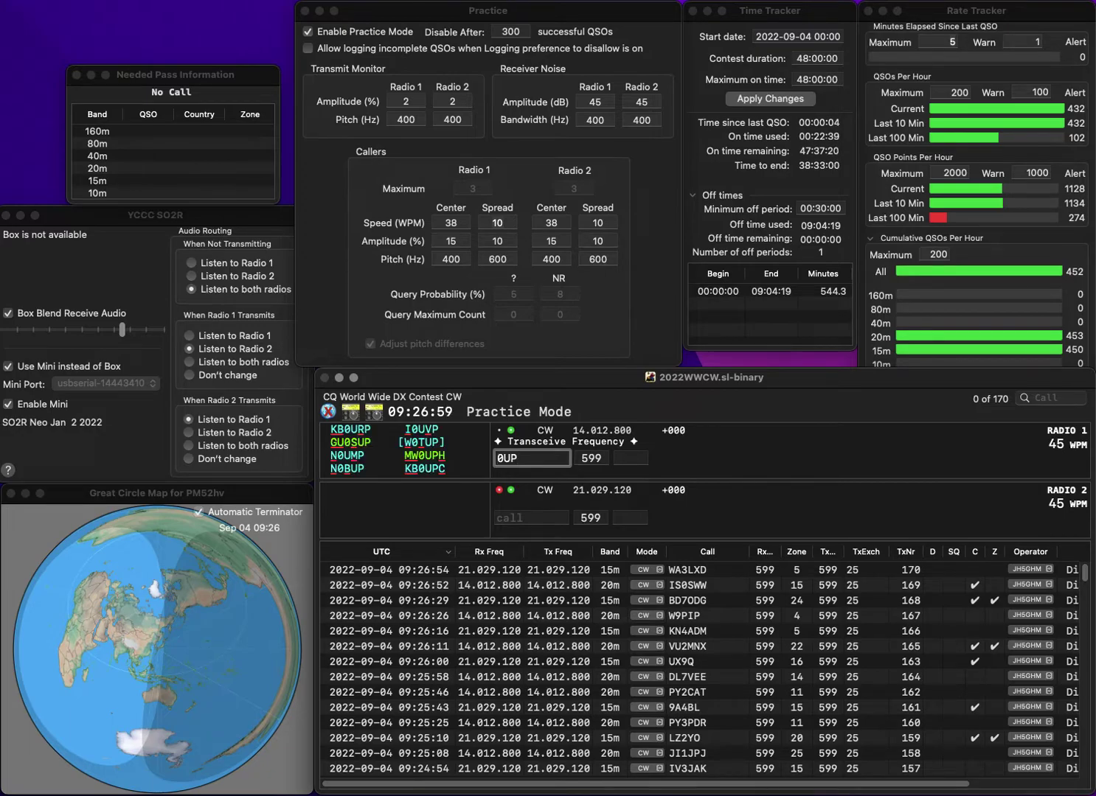
key("Return")
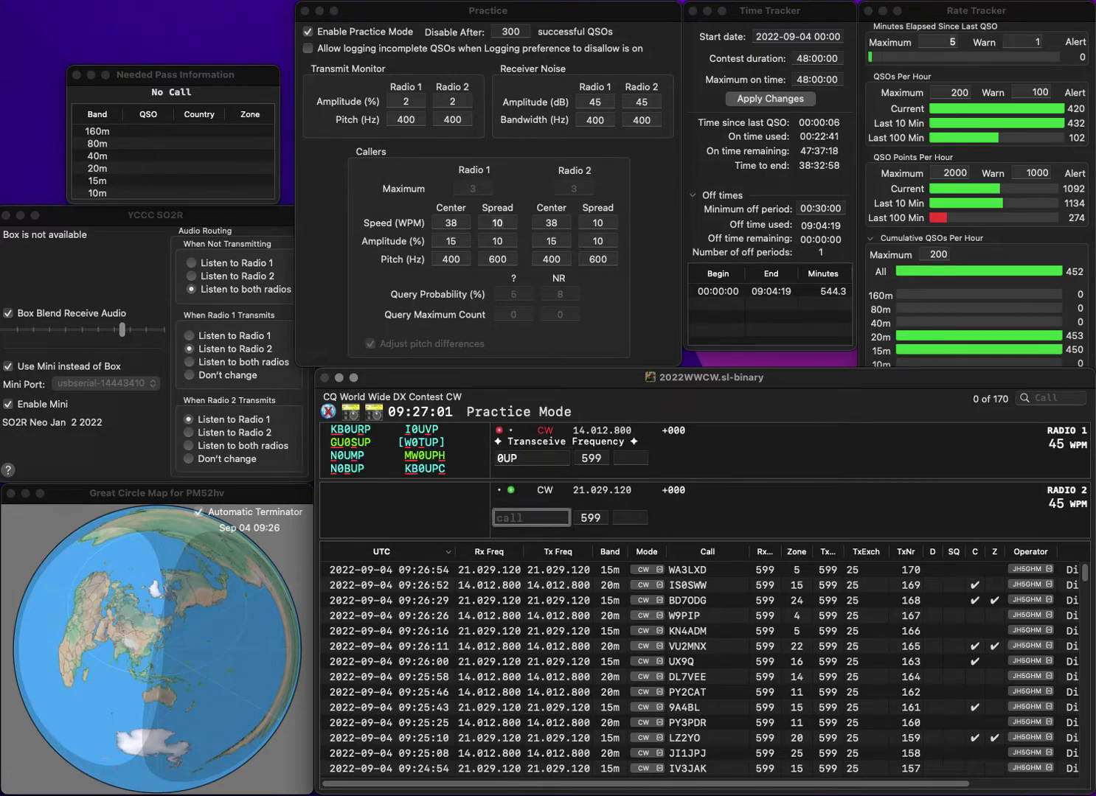
type("VA90")
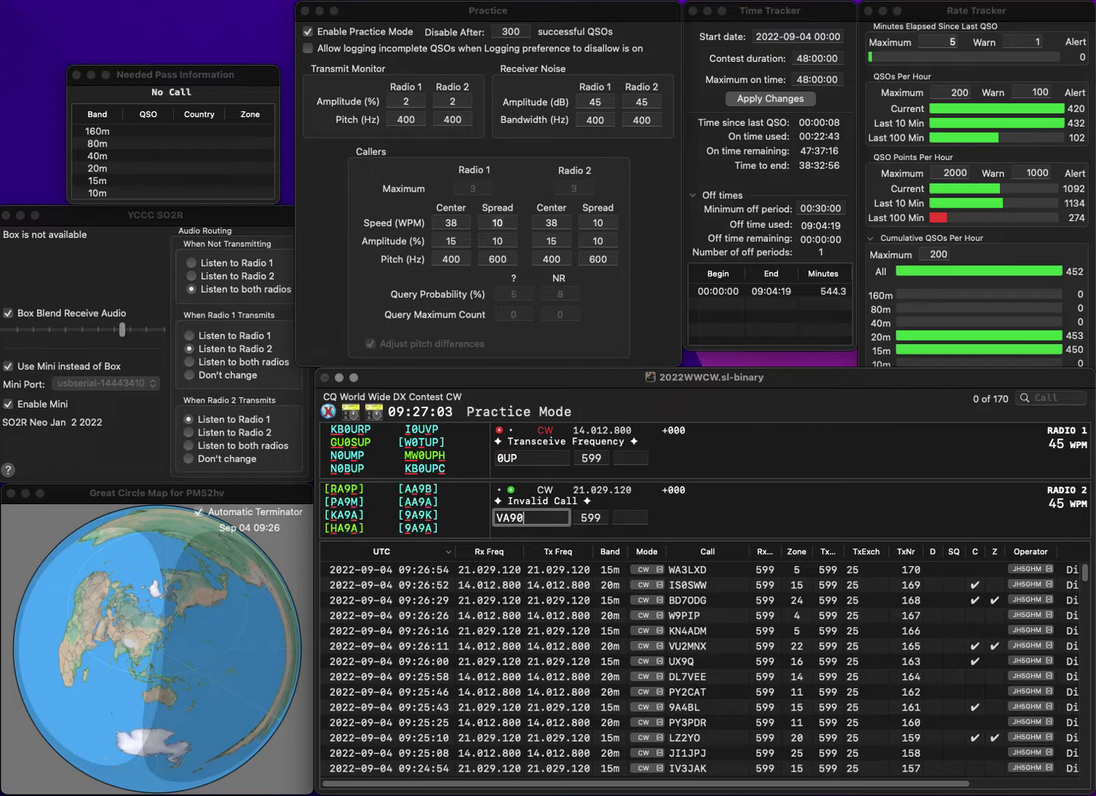
type("COA")
key("super+Left")
key("Delete")
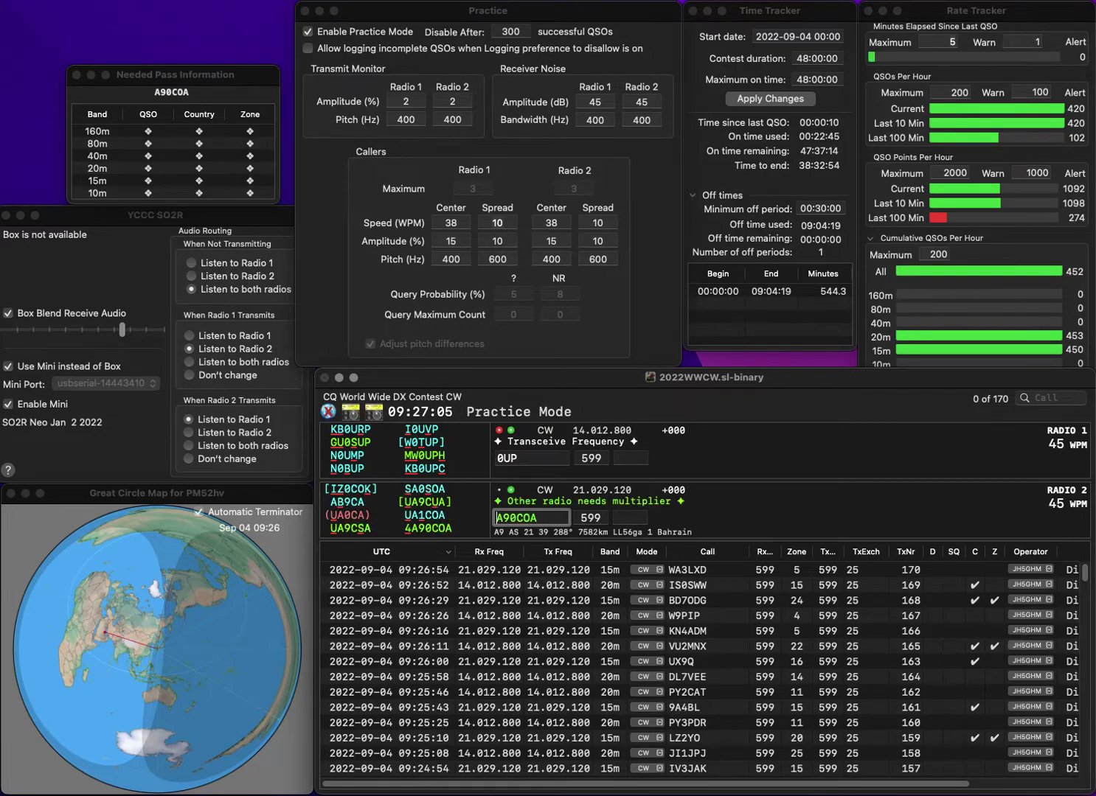
type("4")
key("Return")
Complete the partial Radio 1 call as KB0URP and send its exchange.
key("Tab")
key("Tab")
key("Tab")
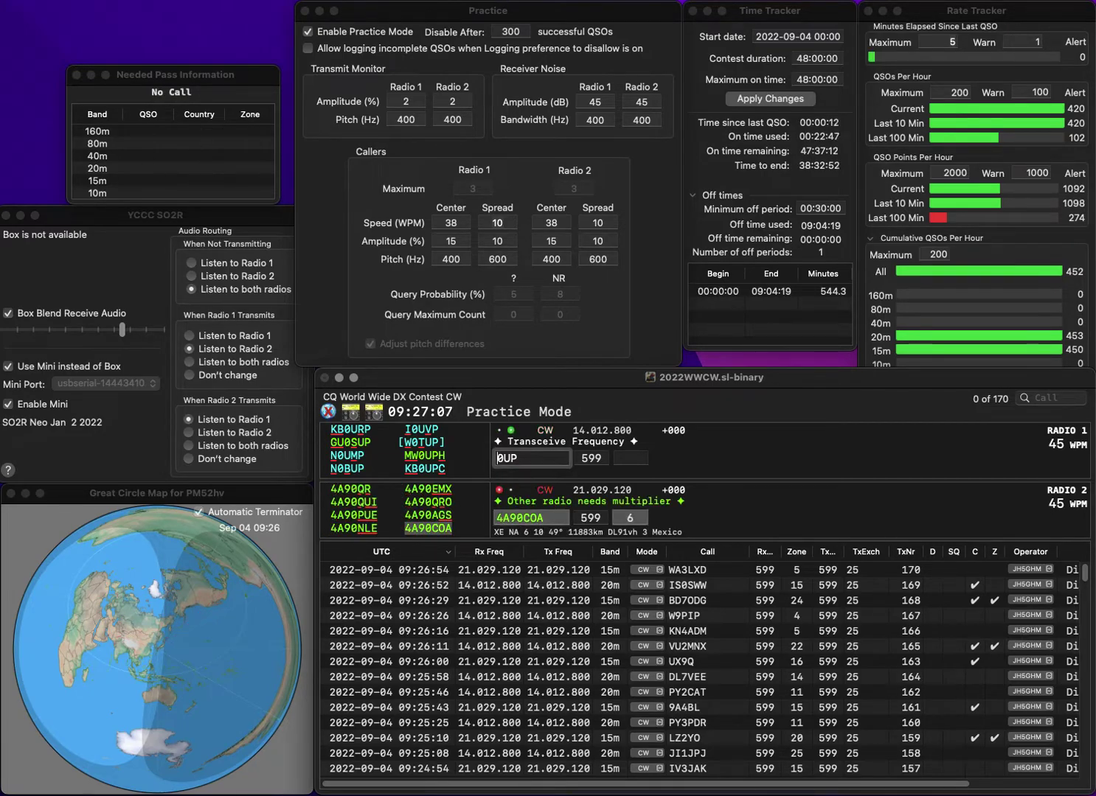
type("KB0U")
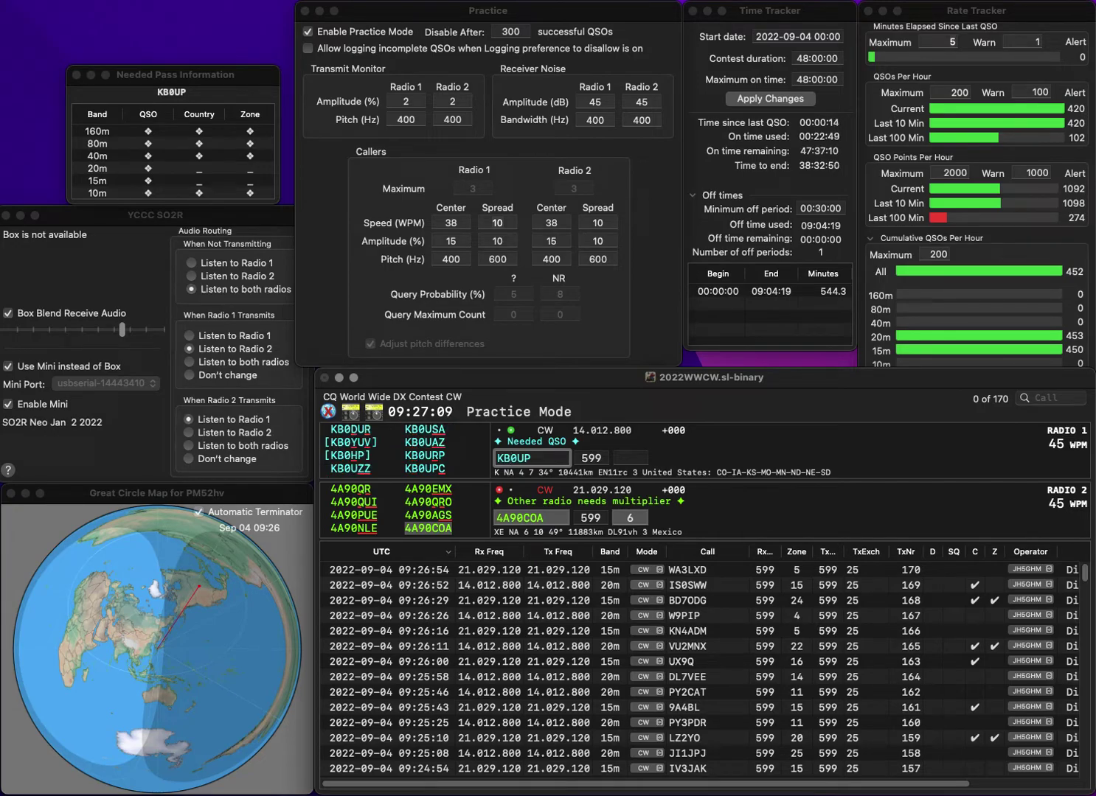
type("RP")
key("Return")
key("super+Left")
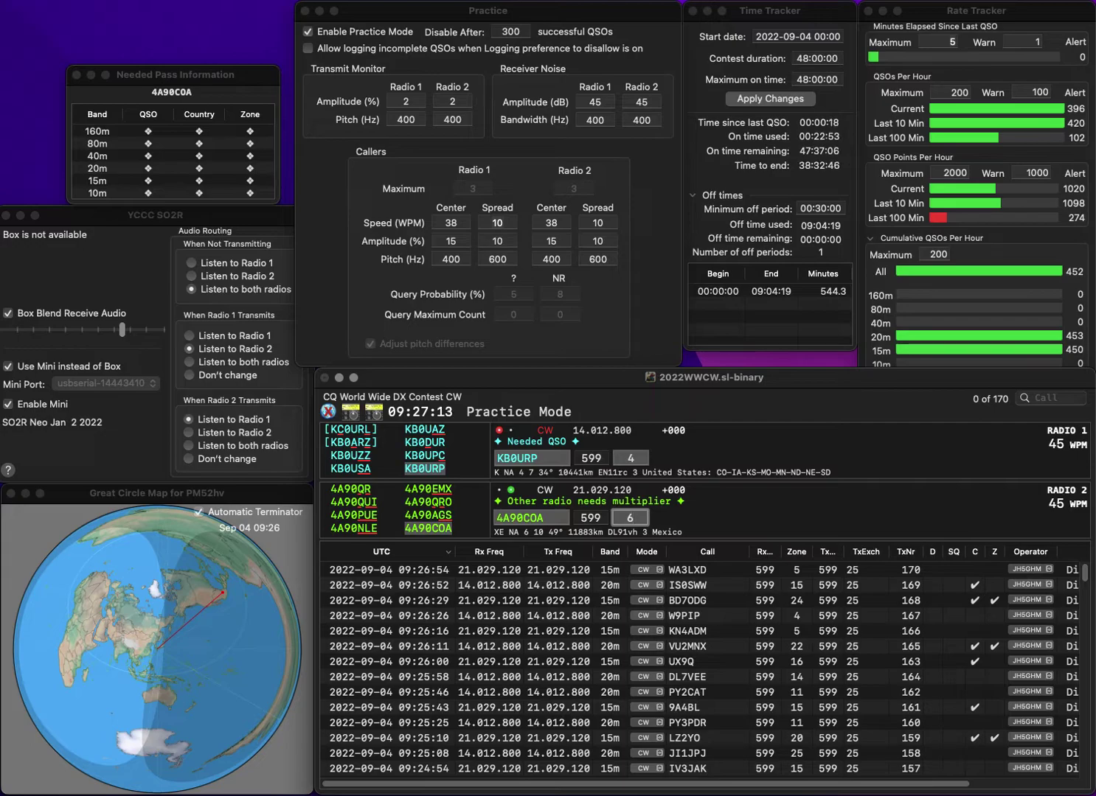
key("Return")
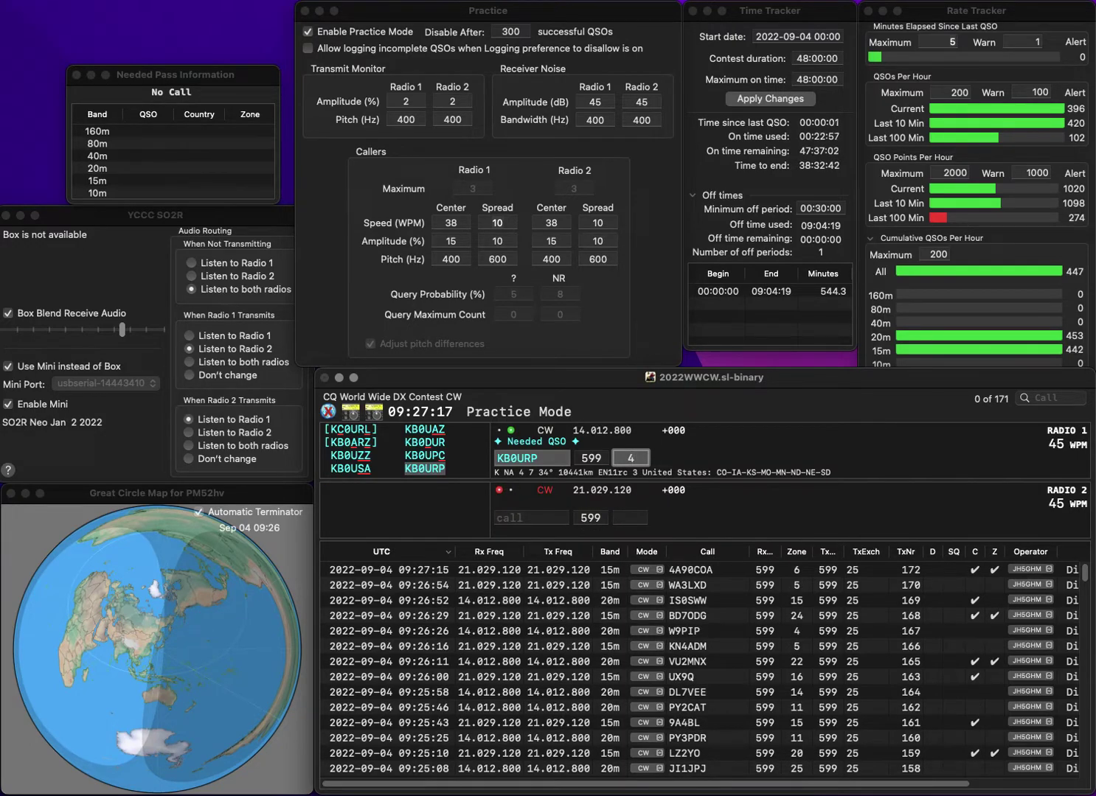
key("Return")
Enter IZ2BHQ as the Radio 2 call and send its exchange.
type("IZ")
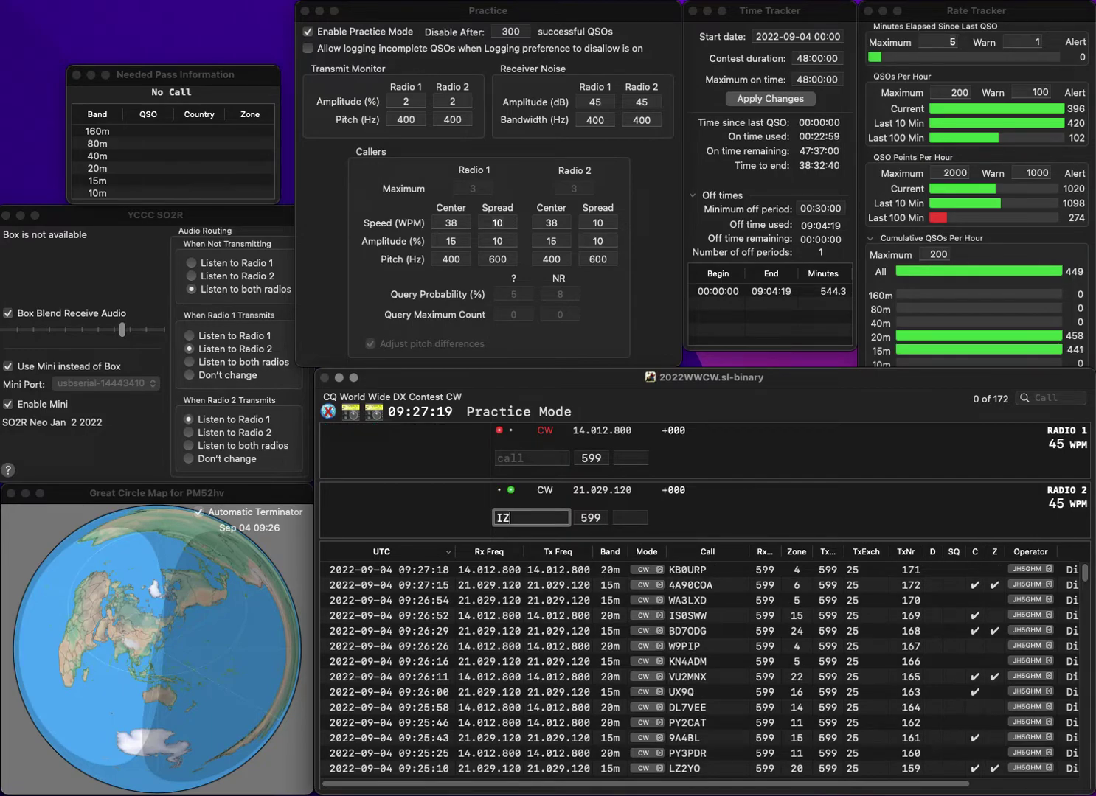
type("2BHQ")
key("Return")
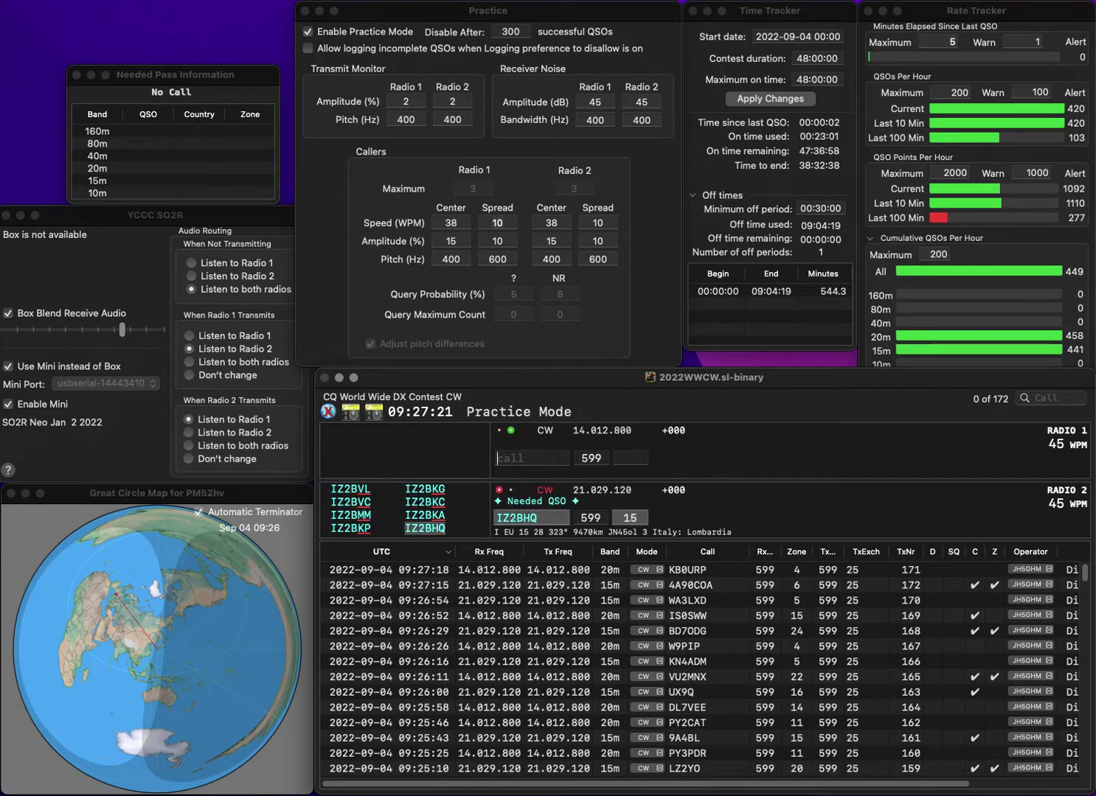
Enter the Radio 1 call, correct it to WX5SKY, and send its exchange.
type("WX5I")
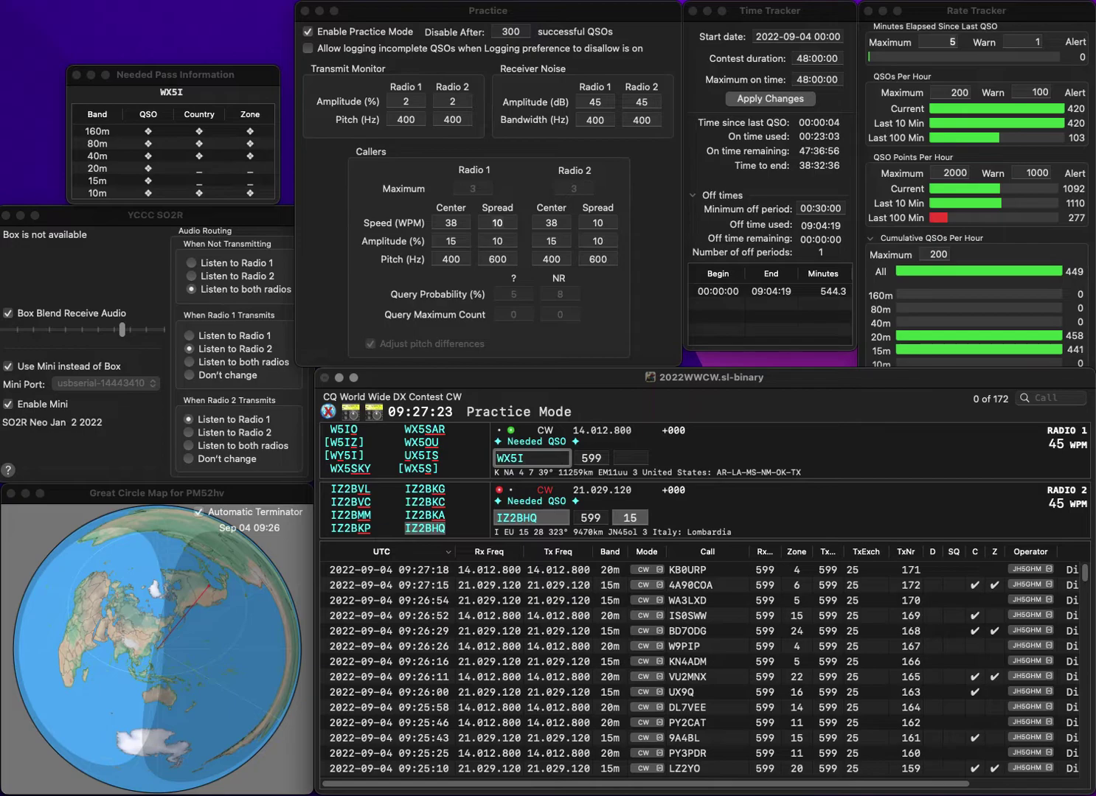
type("Y")
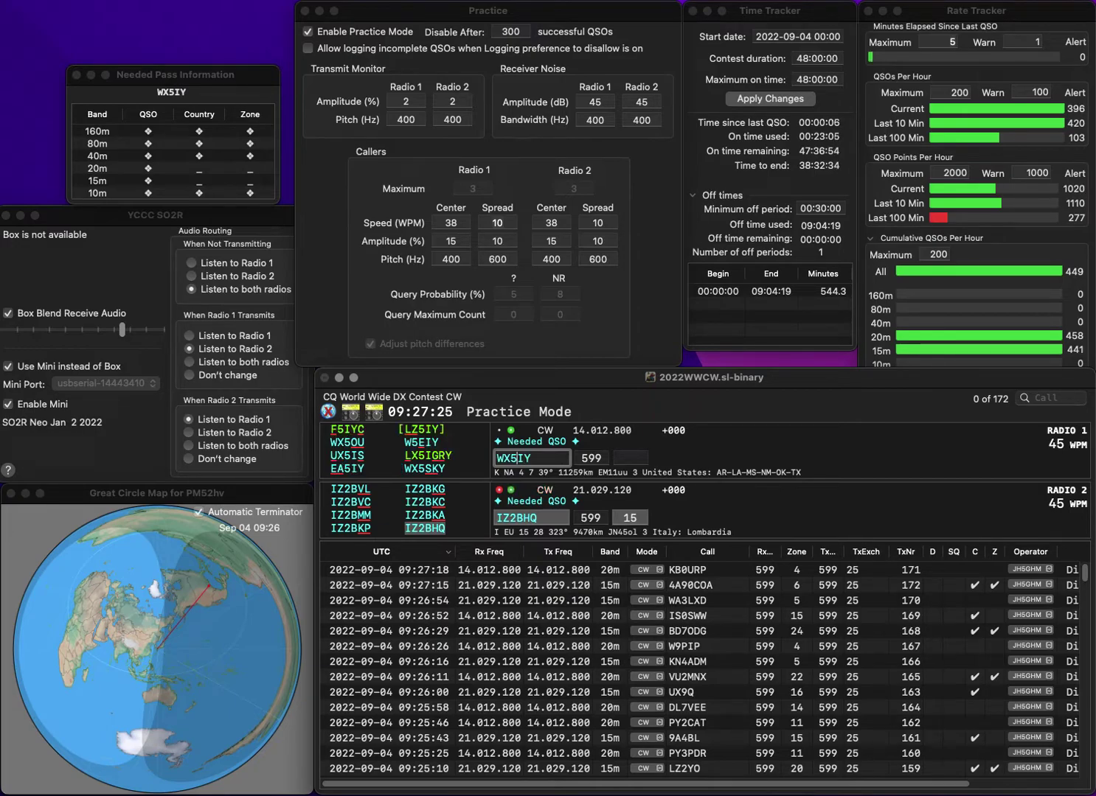
key("Left")
key("Left")
type("K")
key("BackSpace")
type("SK")
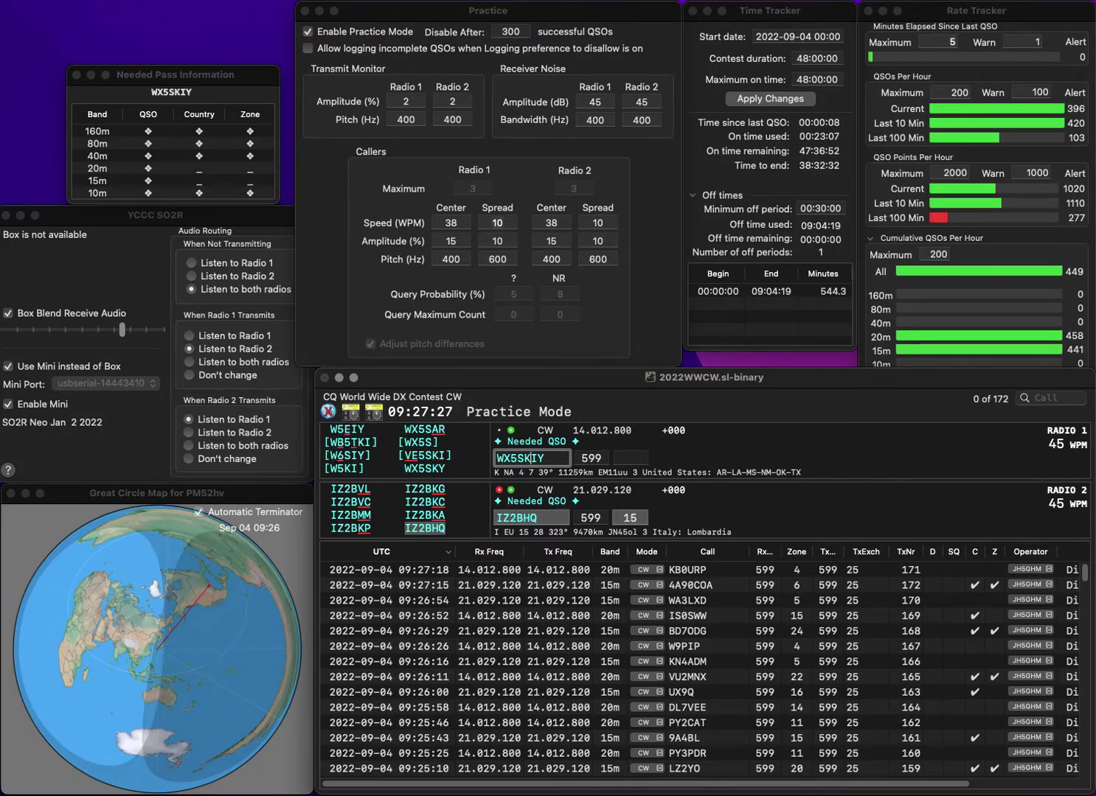
key("Delete")
key("Return")
key("Down")
key("Return")
key("Up")
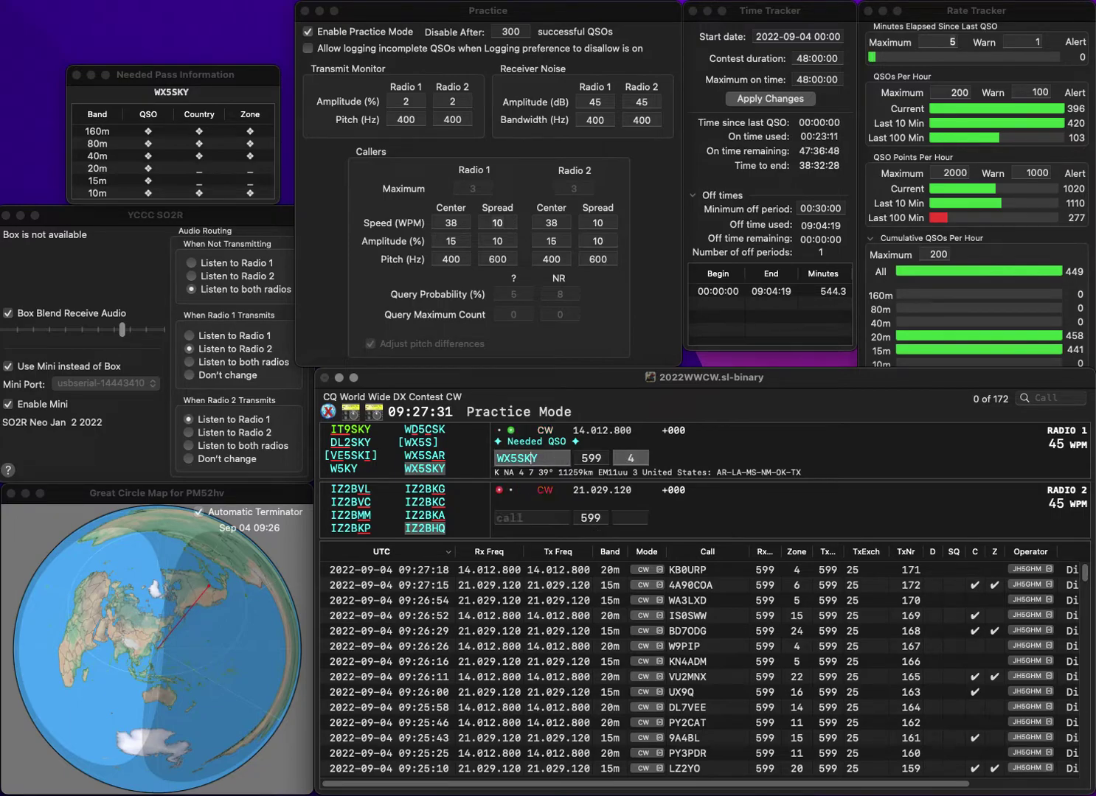
key("Return")
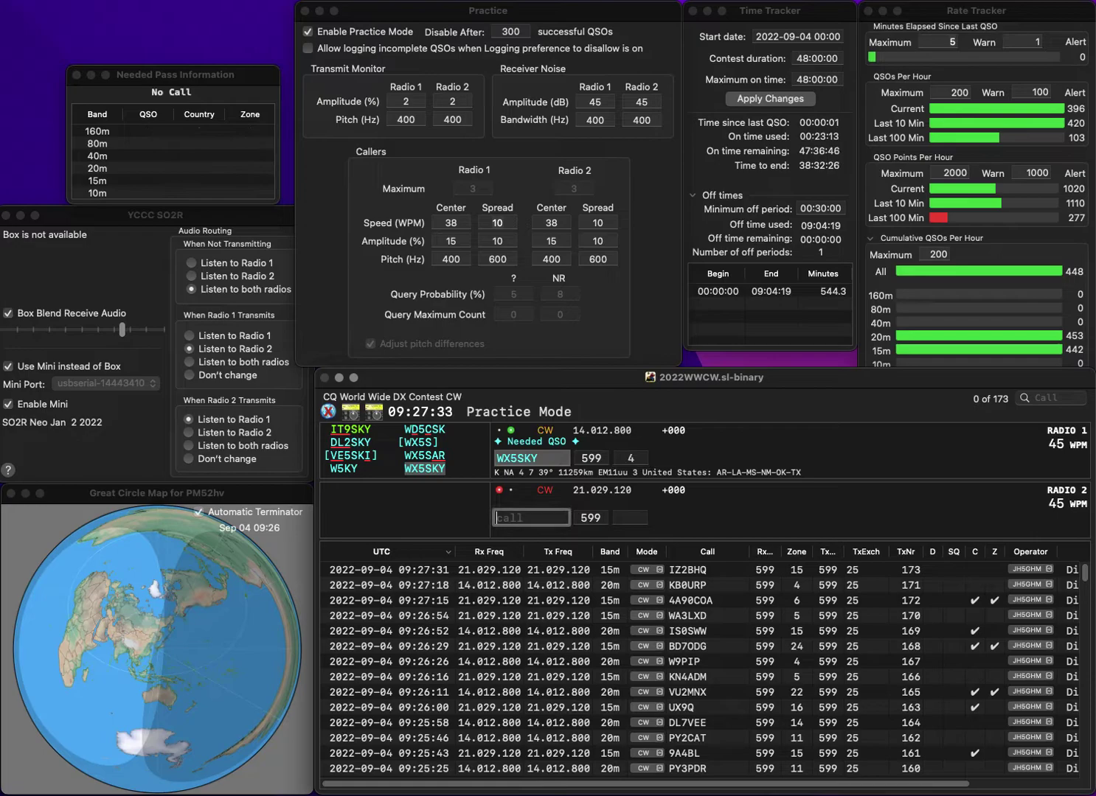
type("JA0JHA")
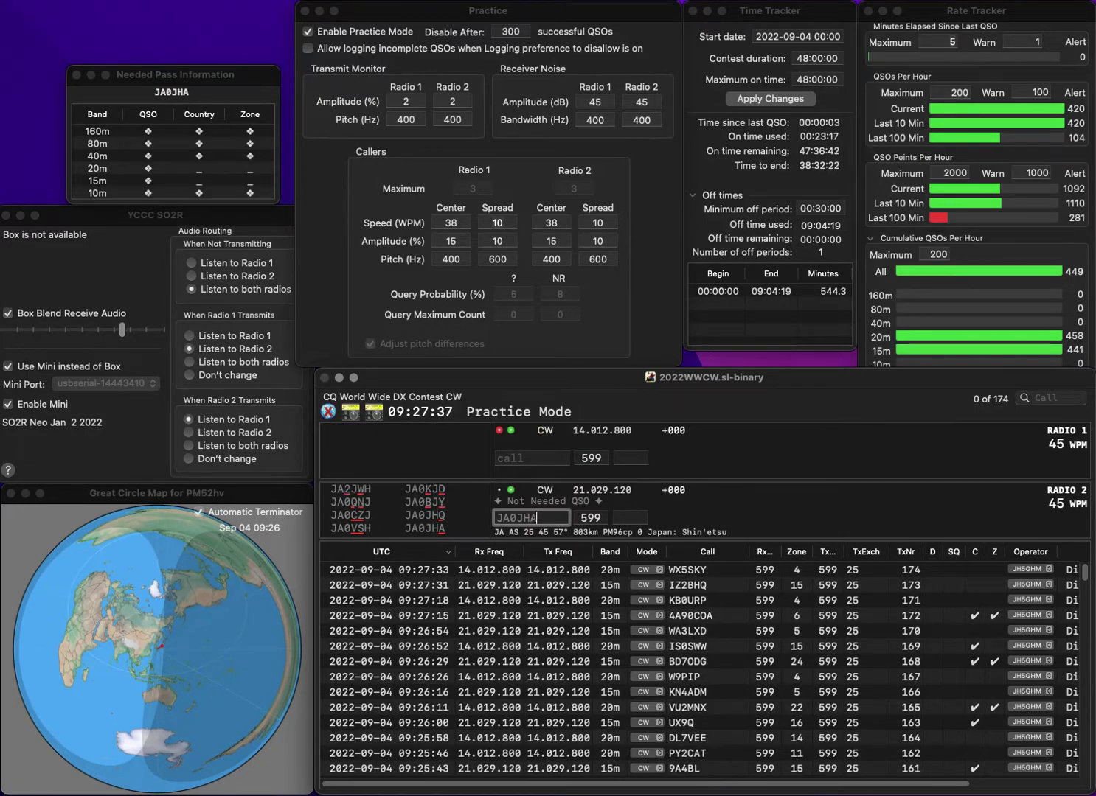
key("Return")
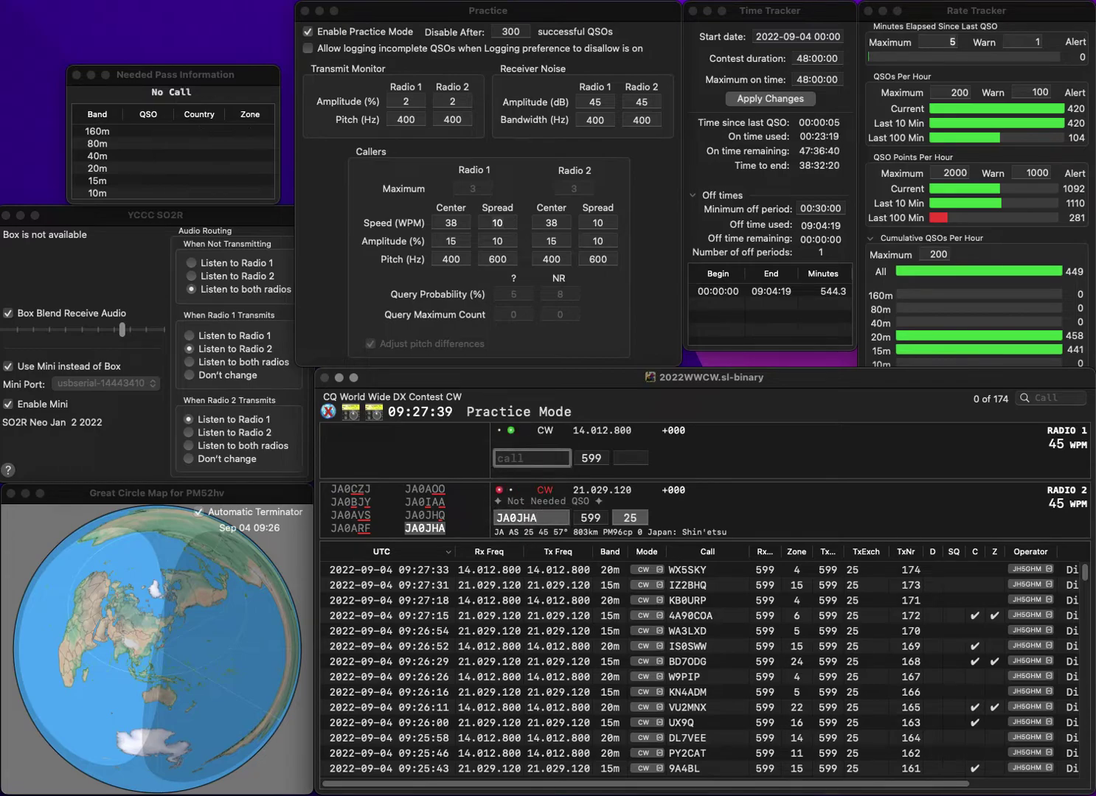
type("PD3")
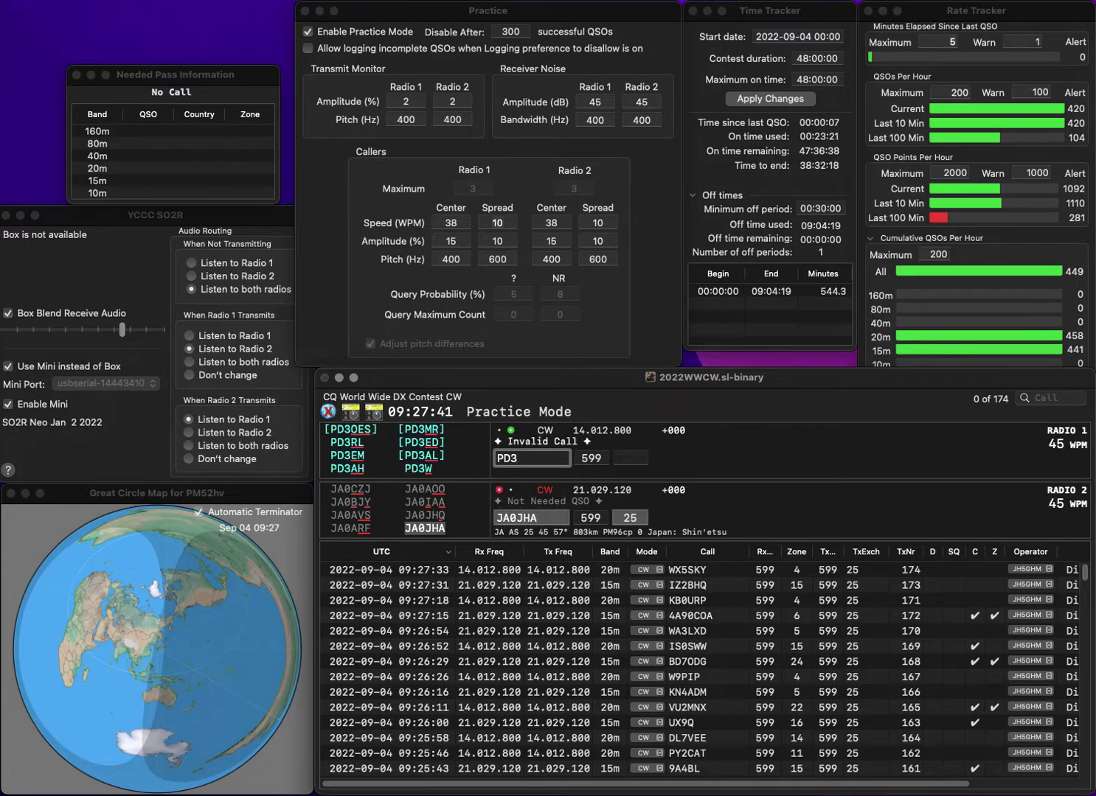
type("KWS")
key("Return")
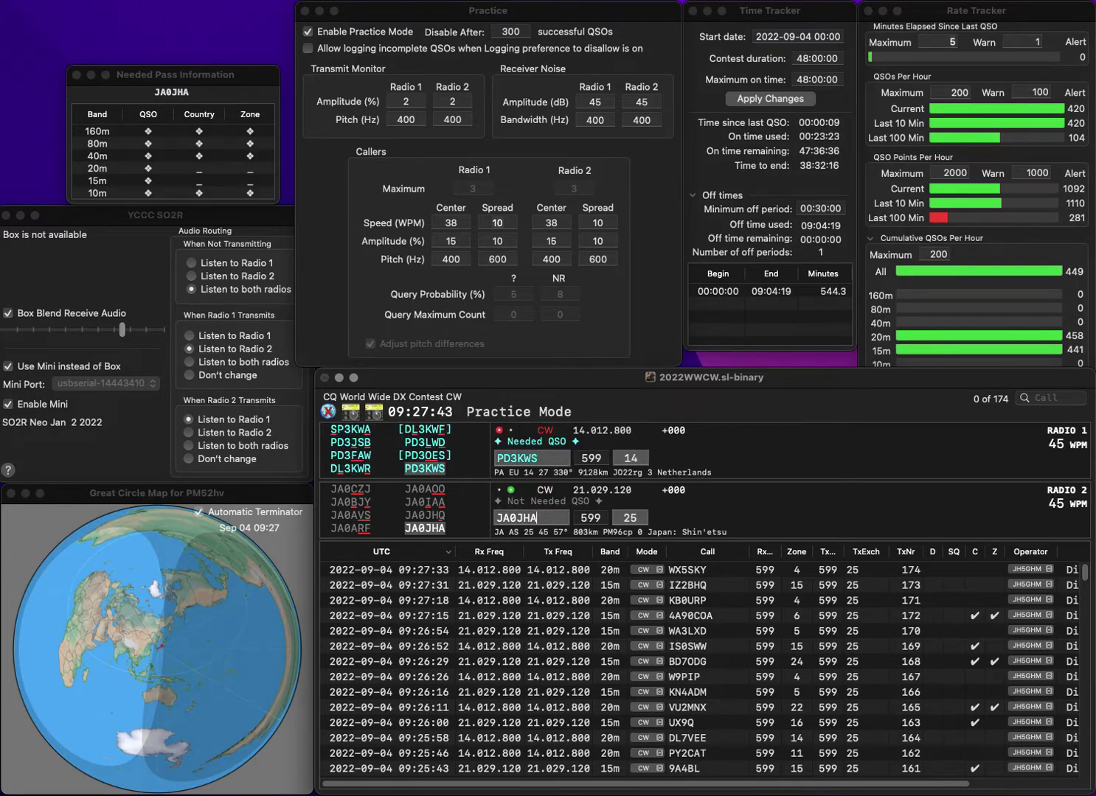
Log the JA0JHA contact on 15 m and the PD3KWS contact on 20 m.
key("Return")
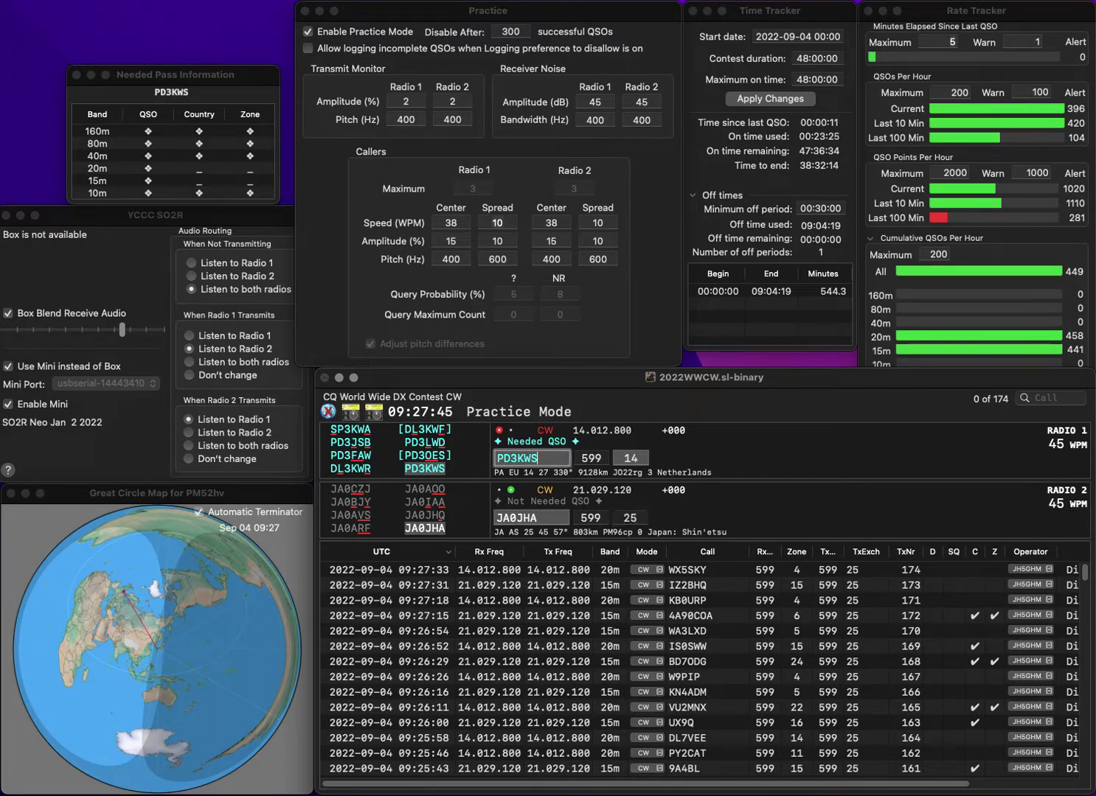
key("space")
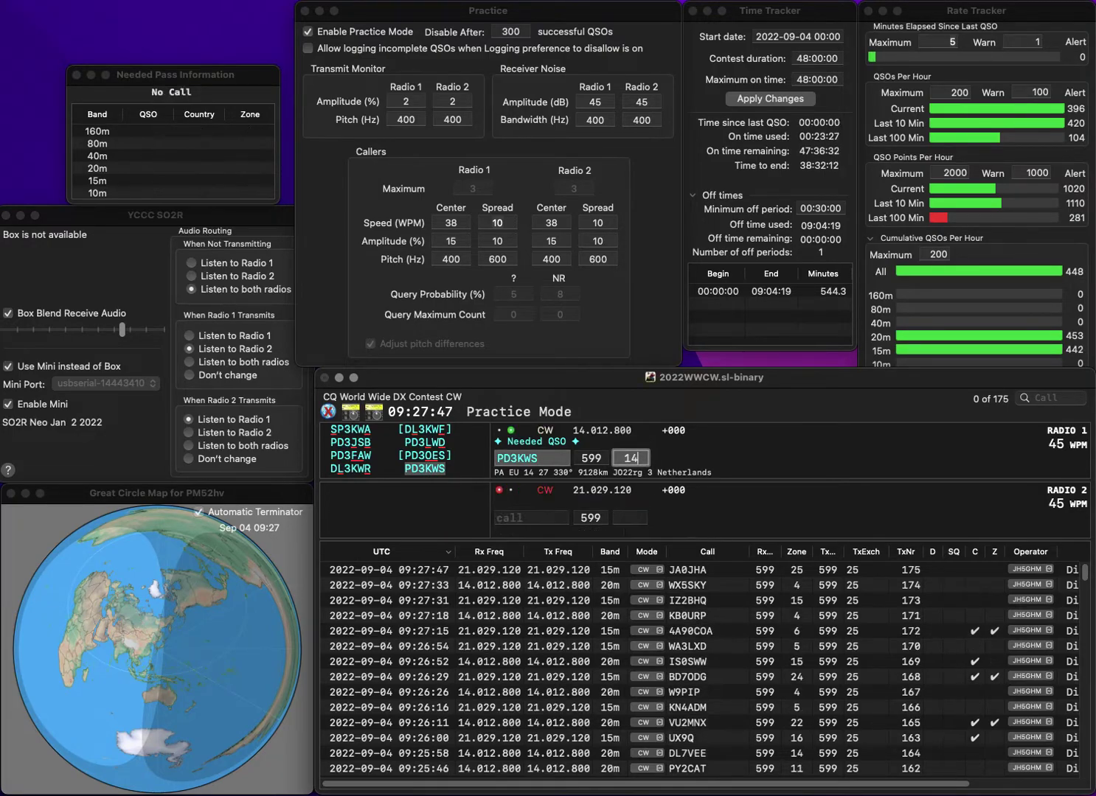
key("Return")
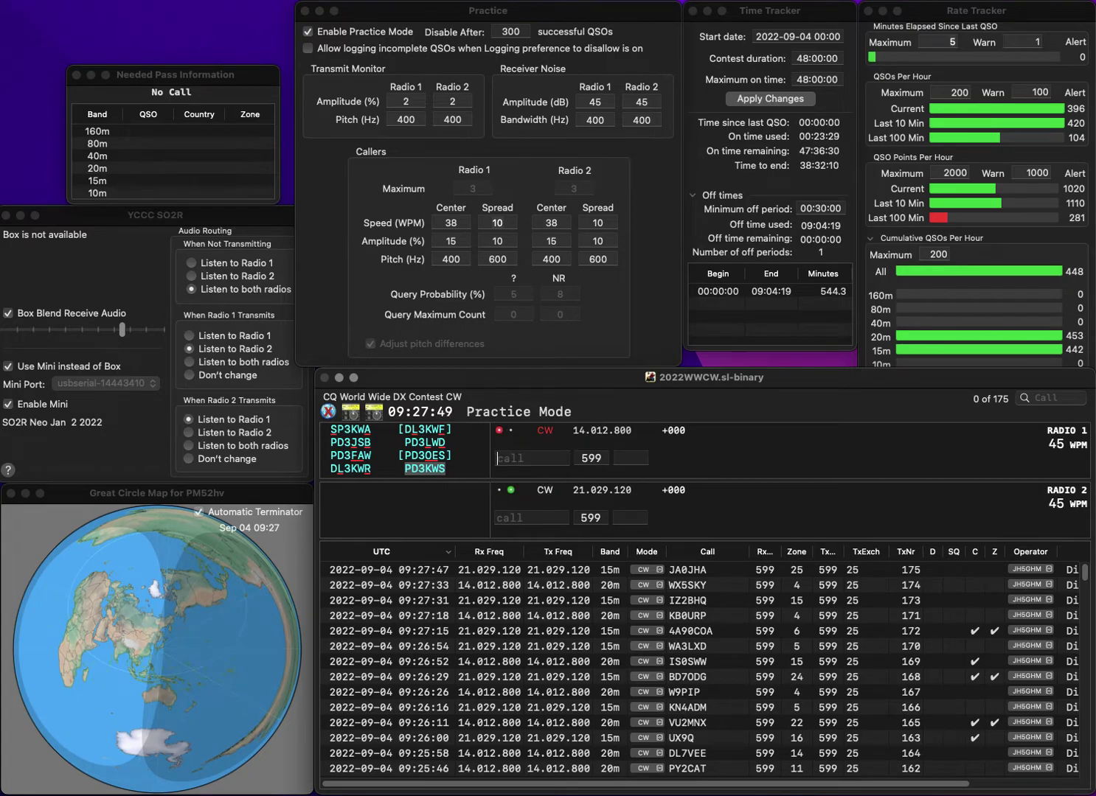
type("YT")
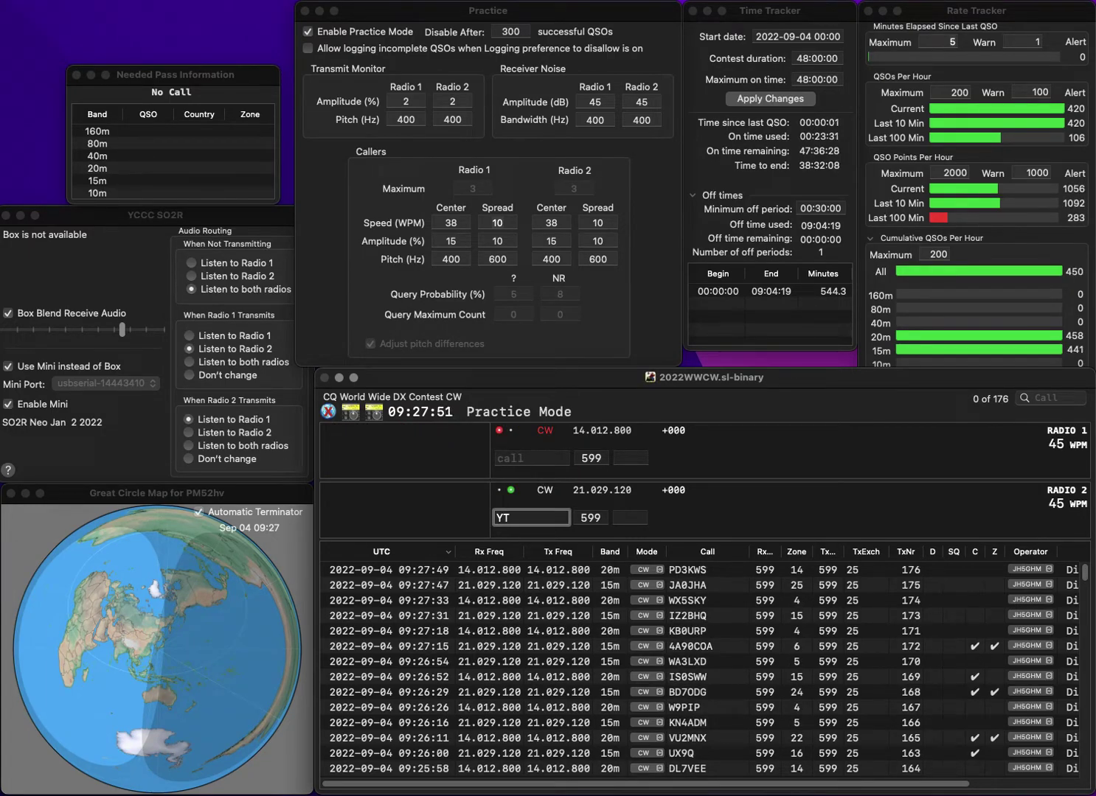
type("9X")
key("Return")
type("KC")
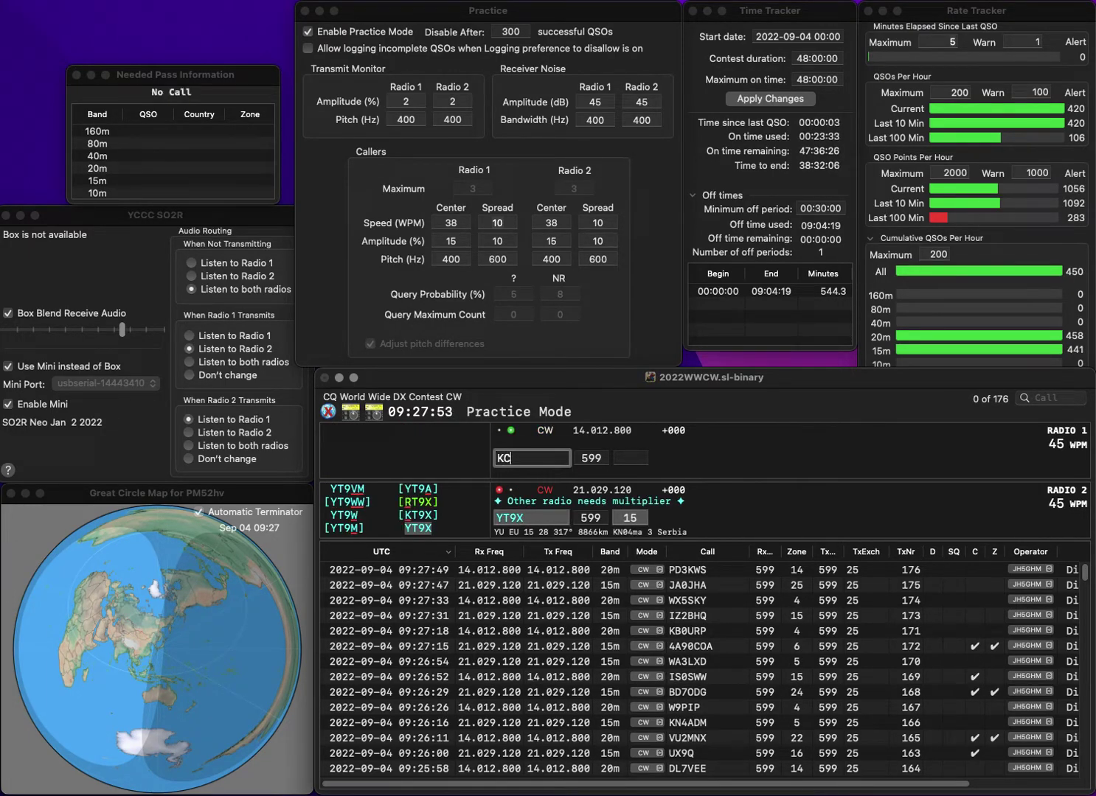
type("0VKN")
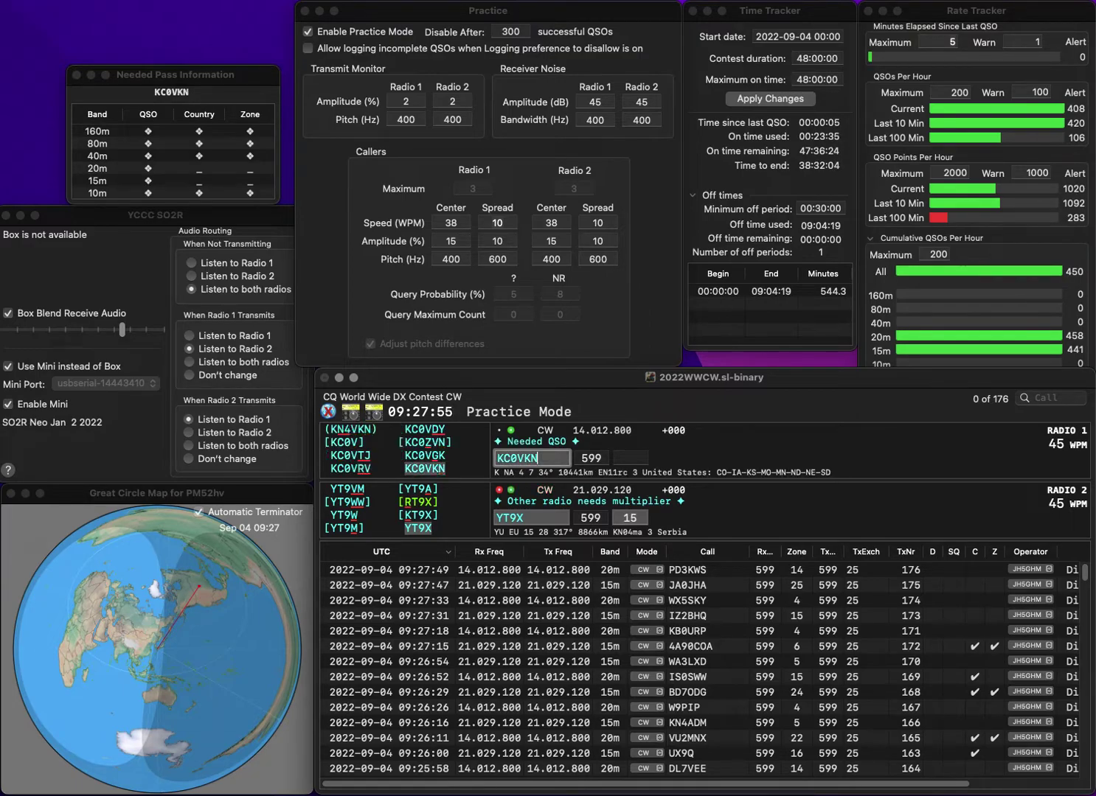
key("Return")
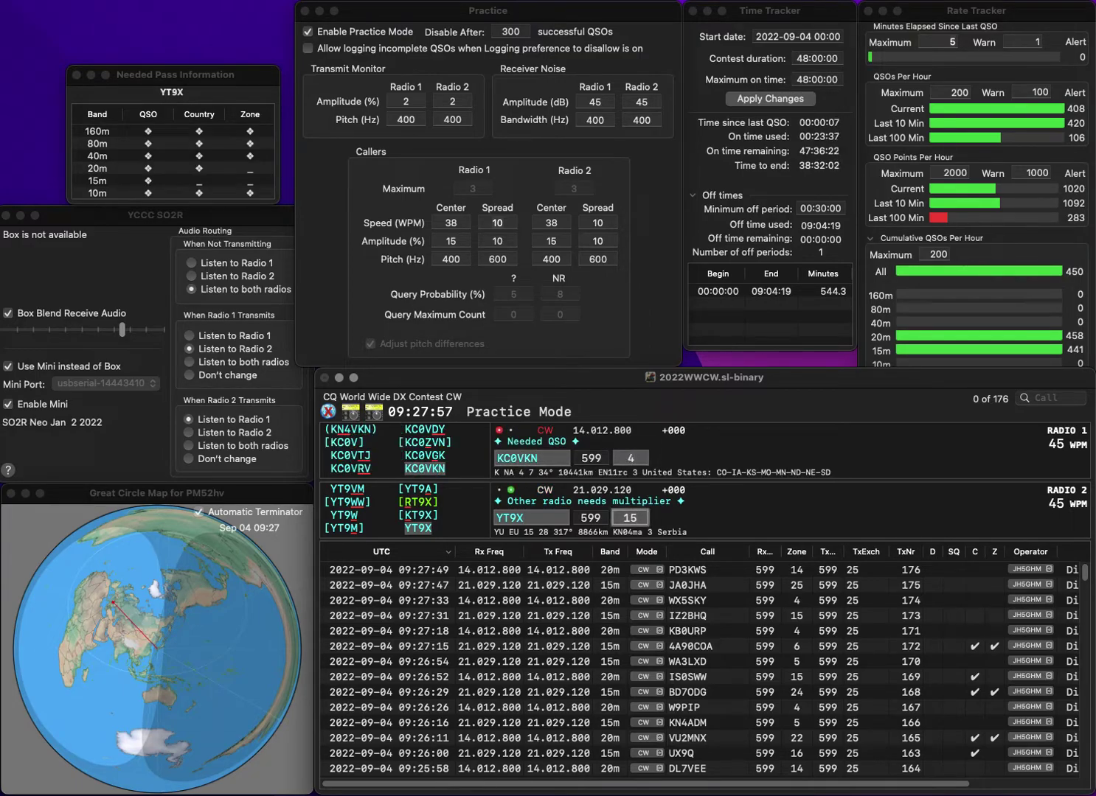
key("Up")
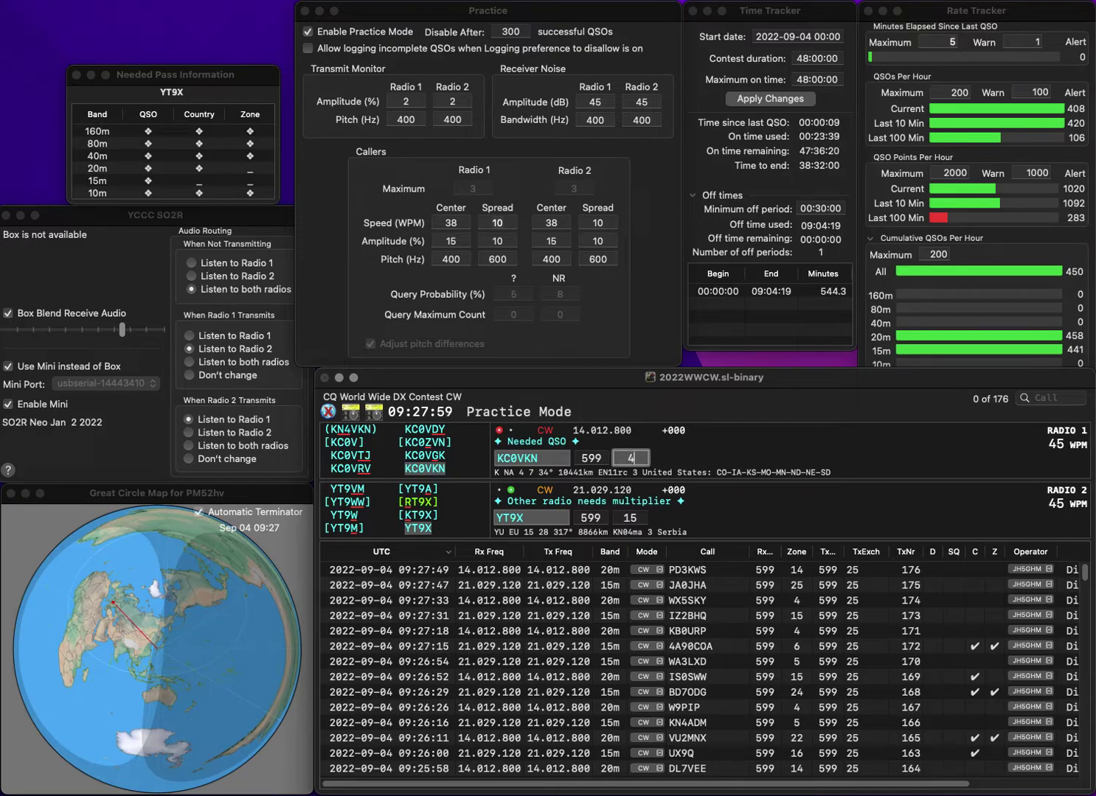
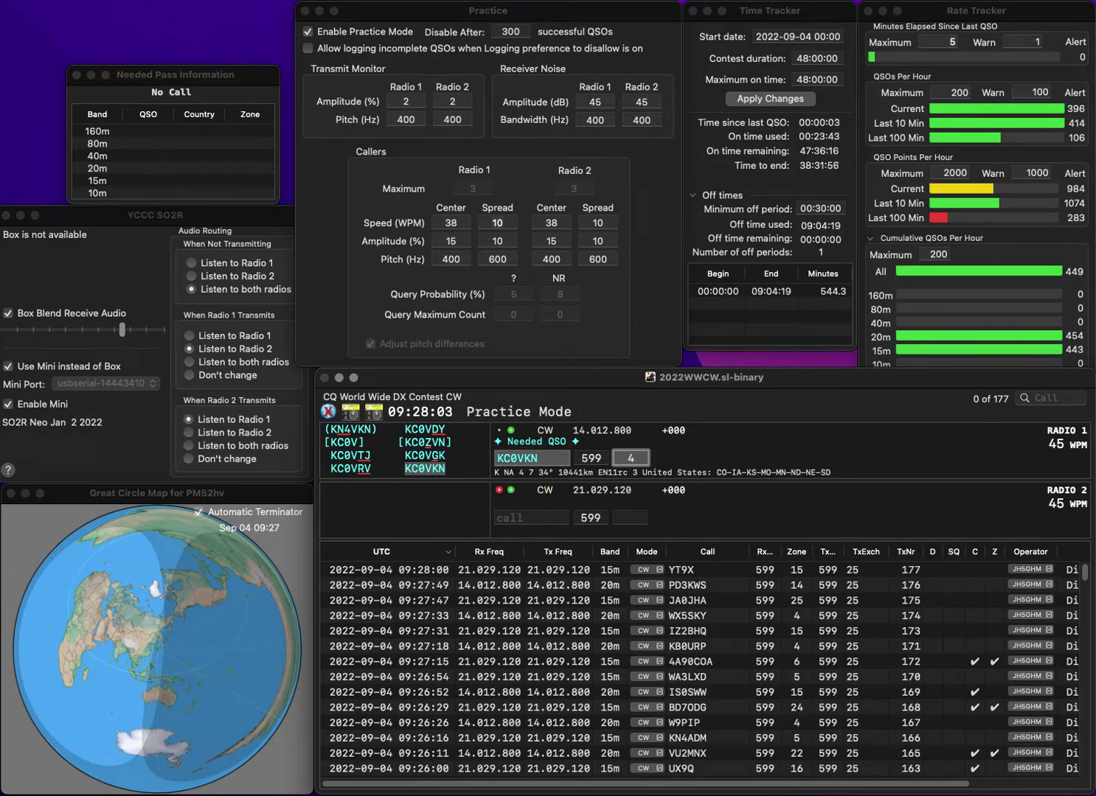
key("Return")
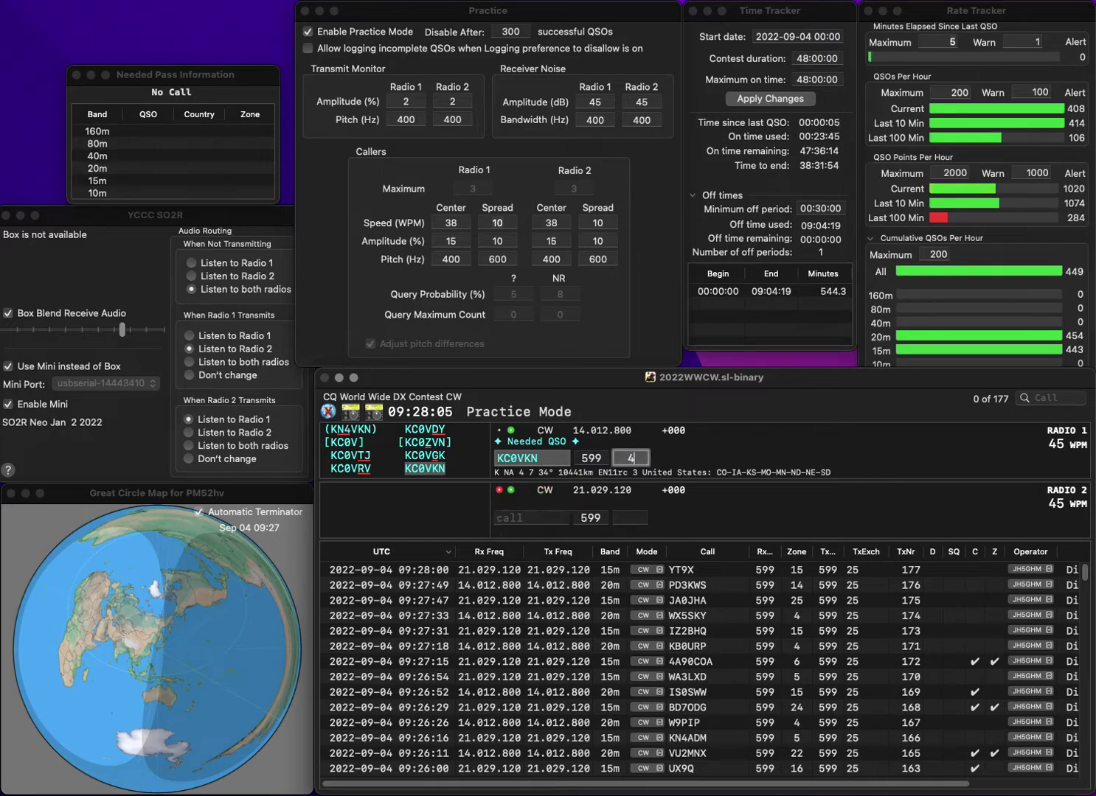
Work KK9I on Radio 2 (15 m) and W6RDF on Radio 1 (20 m), sending each exchange and logging both contacts.
type("KK9I")
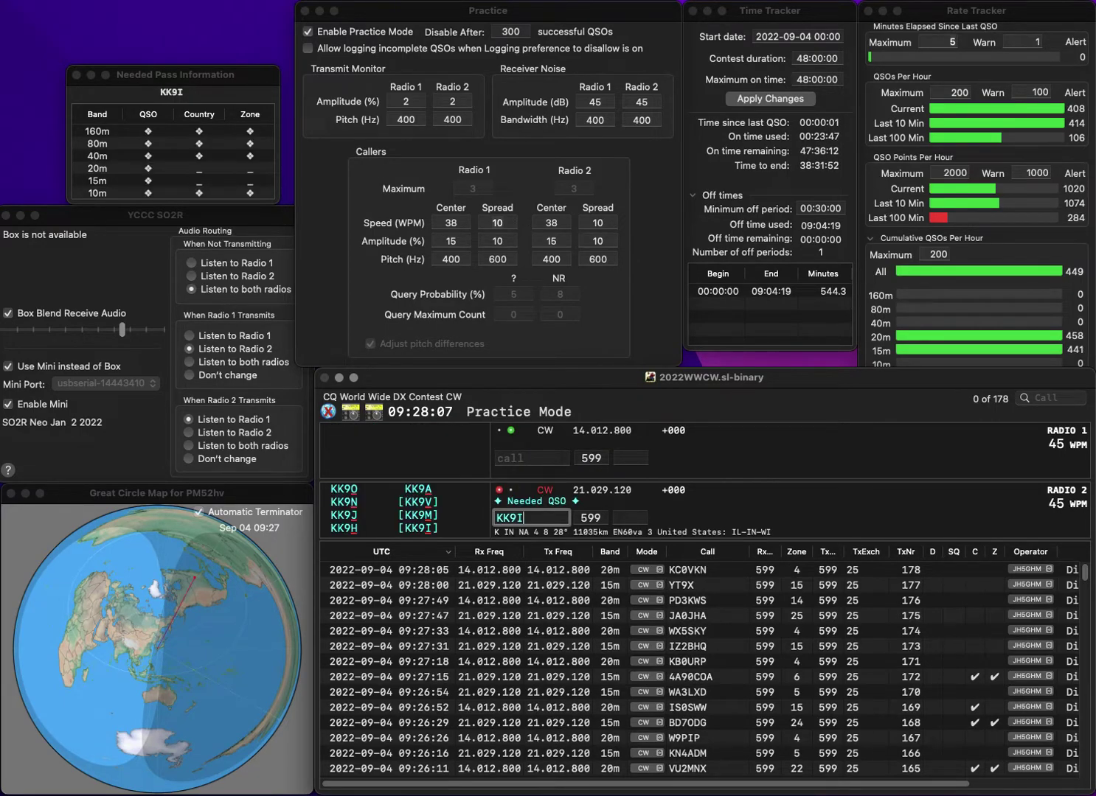
key("Return")
type("W6RDF")
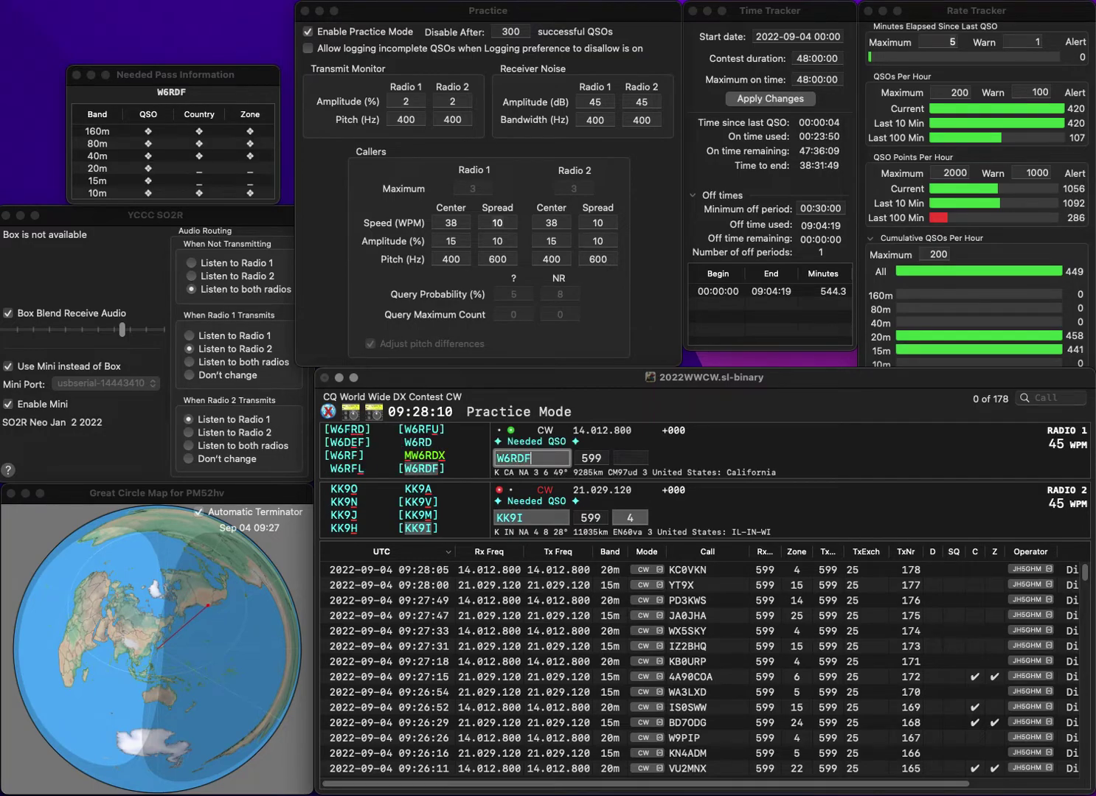
key("Return")
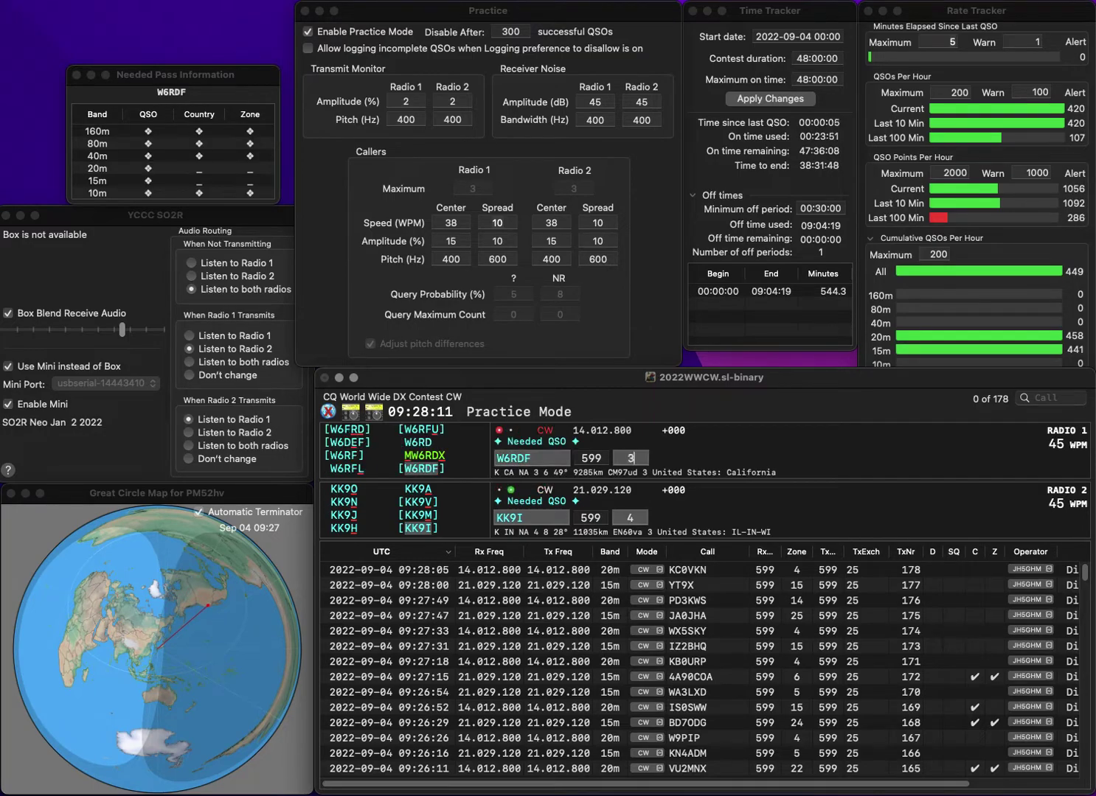
key("Return")
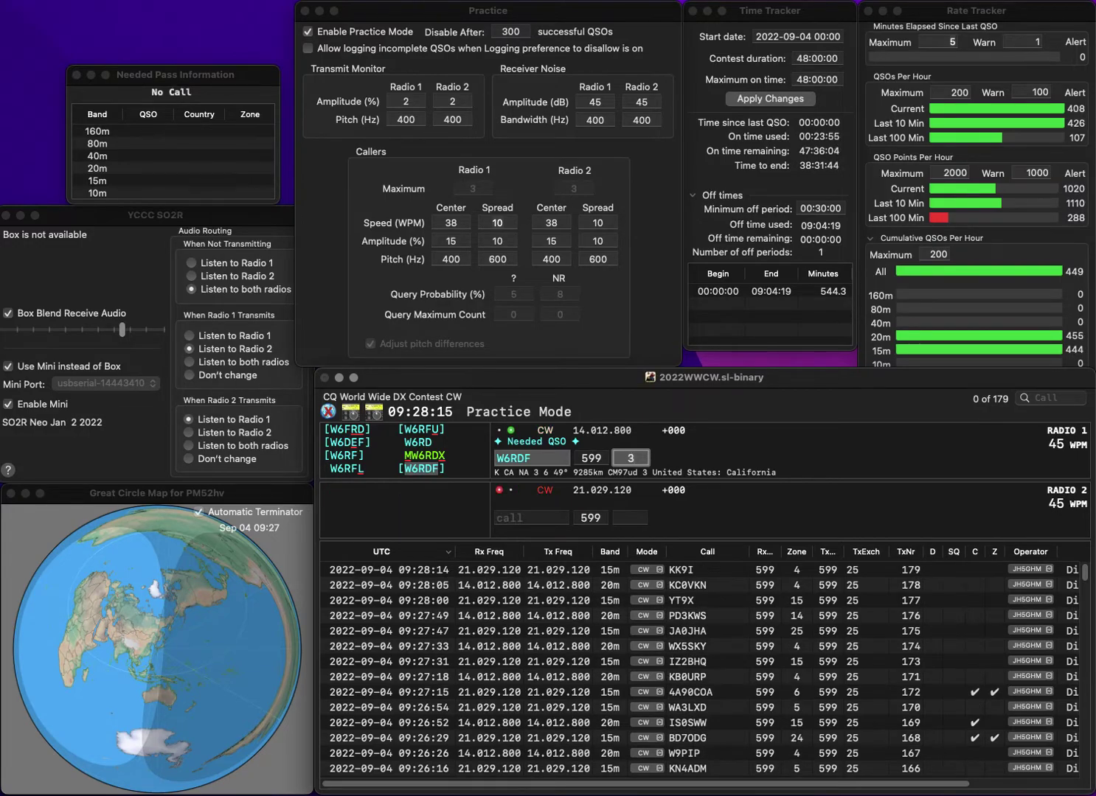
key("Return")
type("EA5ITT")
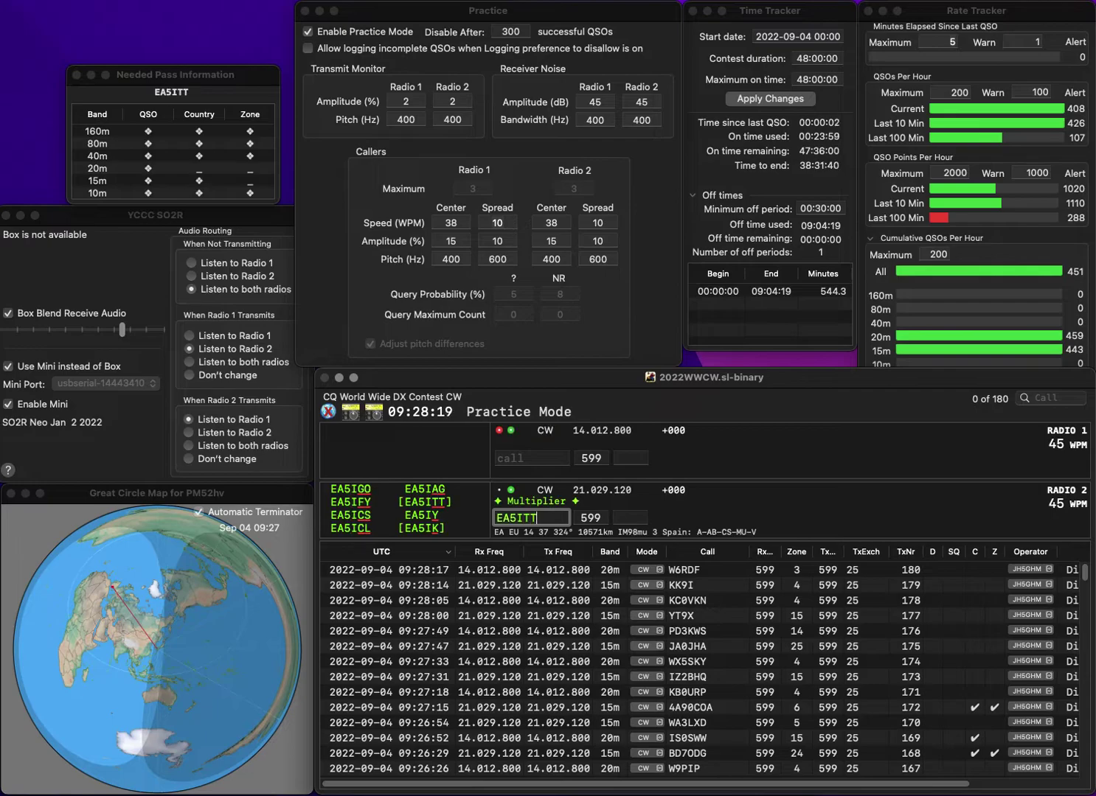
key("Return")
type("3NEQ")
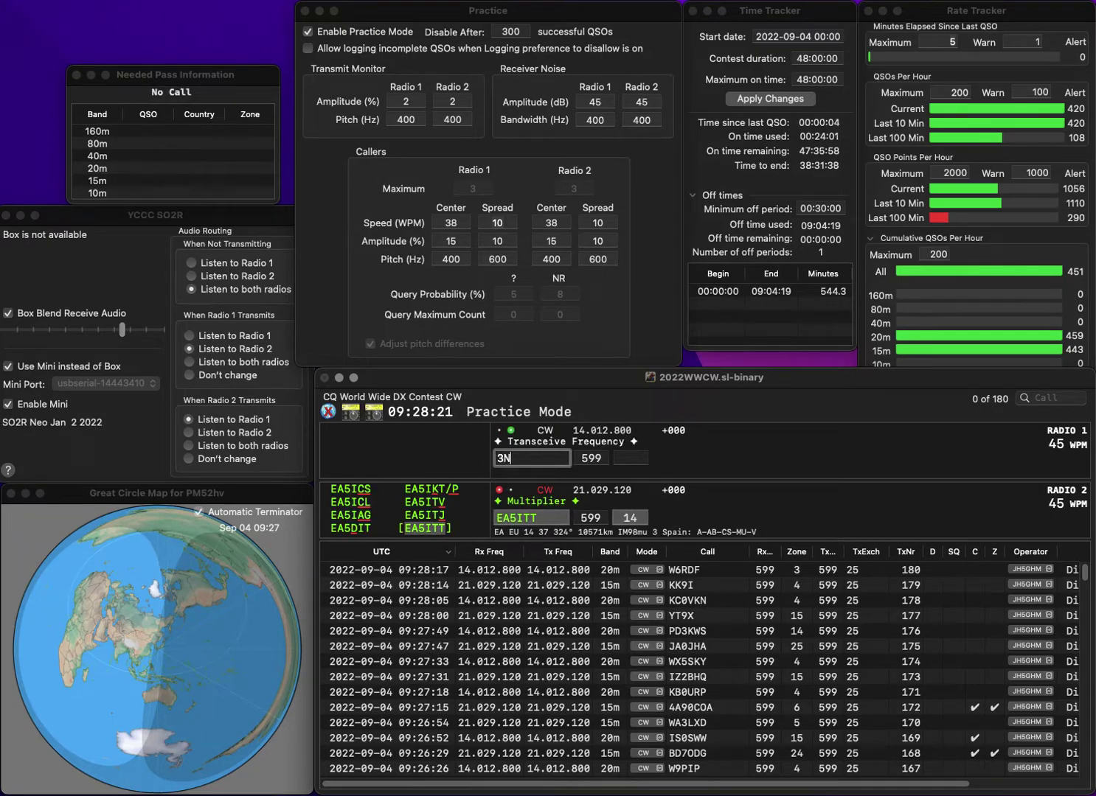
key("Home")
type("V")
key("BackSpace")
type("WA")
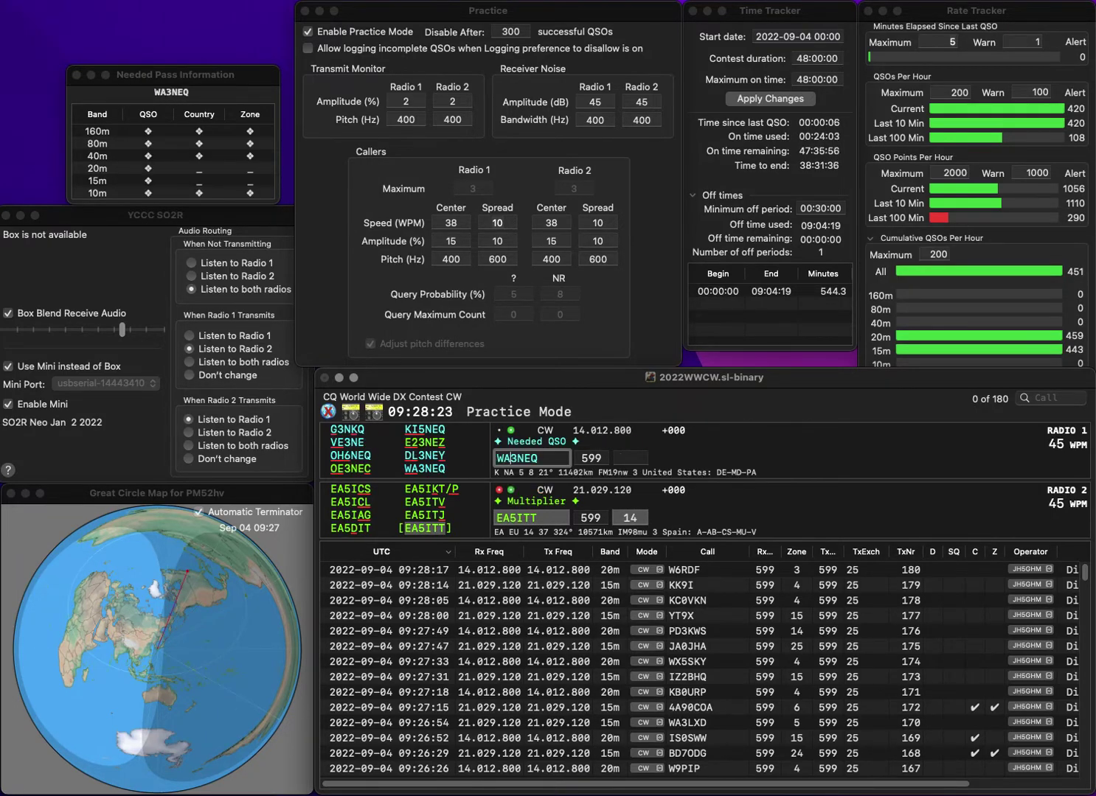
key("Return")
key("Down")
key("grave")
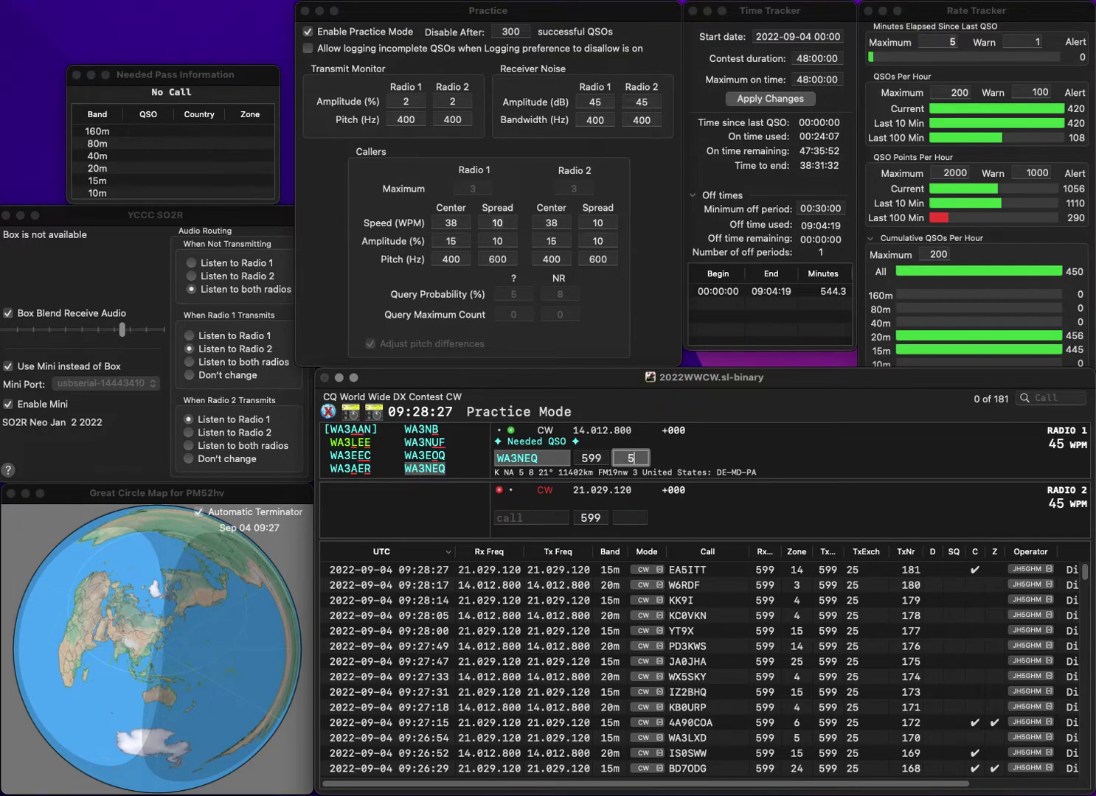
key("Return")
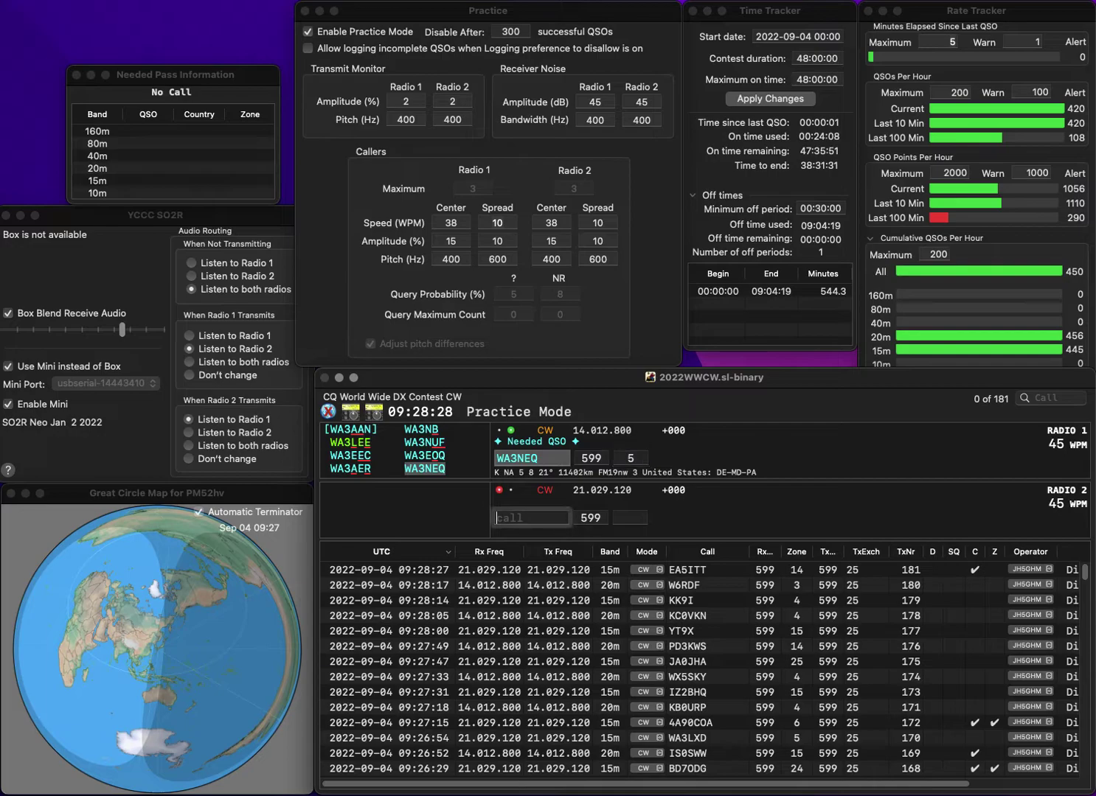
type("DL3LE")
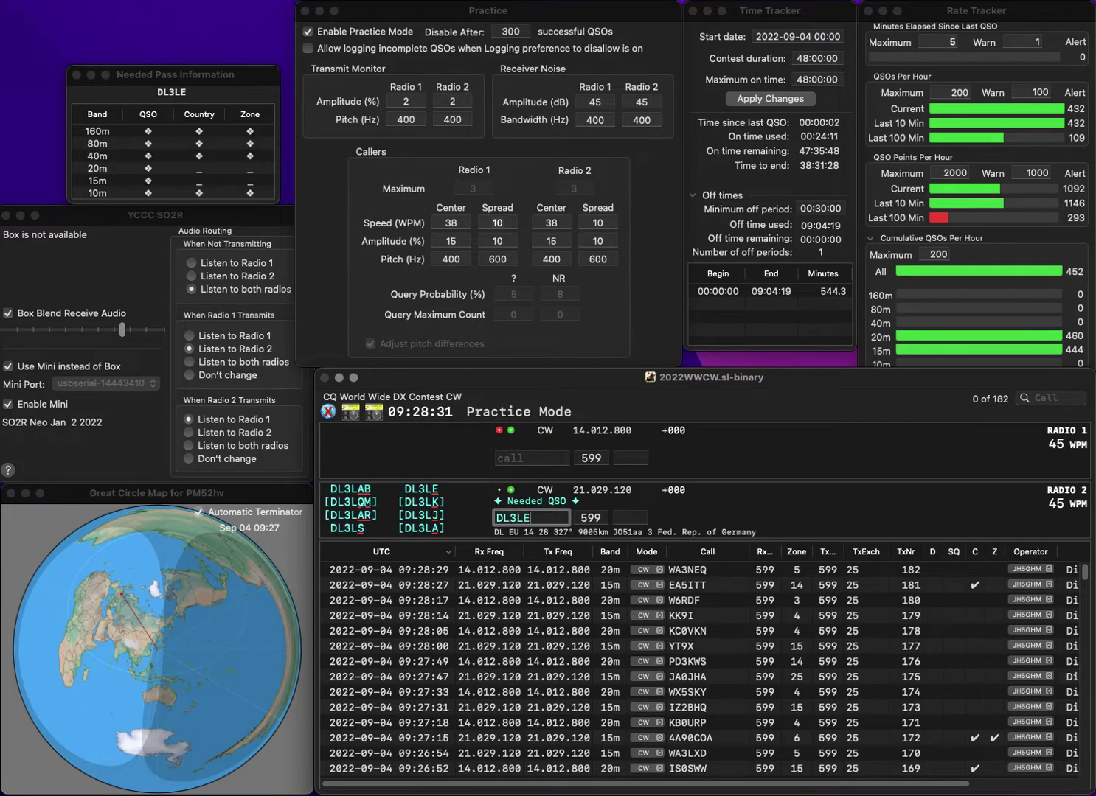
key("Return")
type("W3")
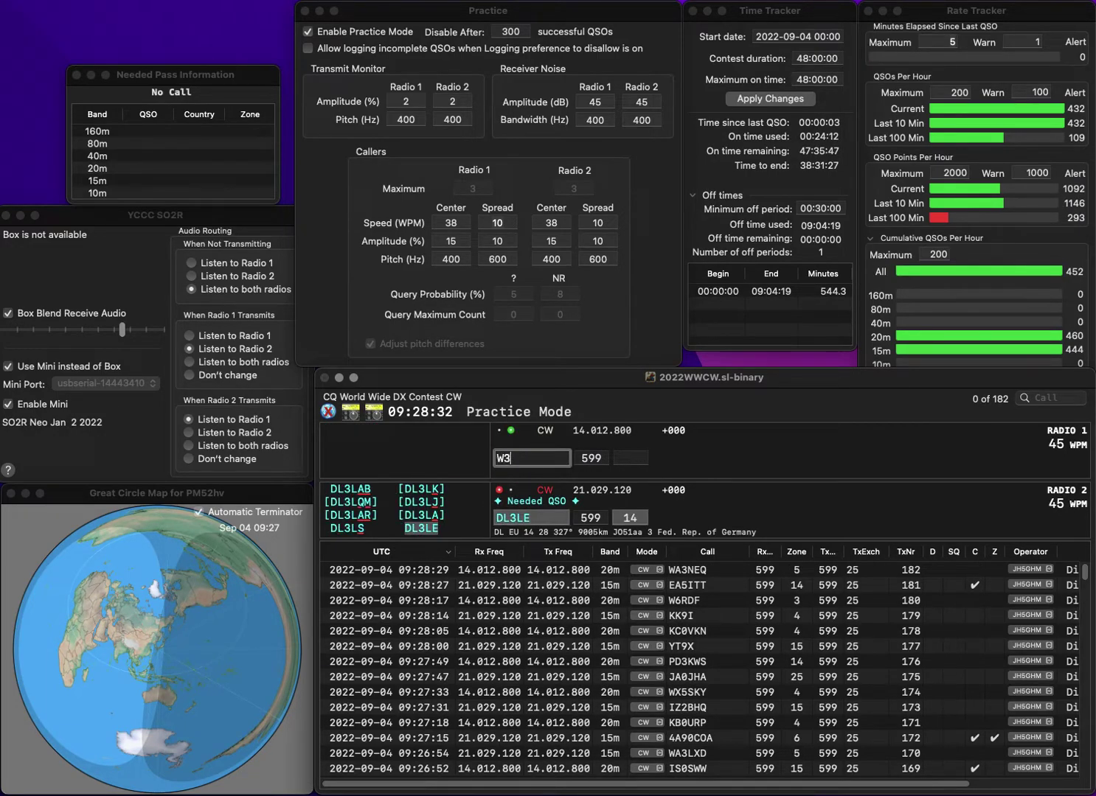
type("SUU")
key("BackSpace")
type("I")
key("Return")
key("Return")
key("Tab")
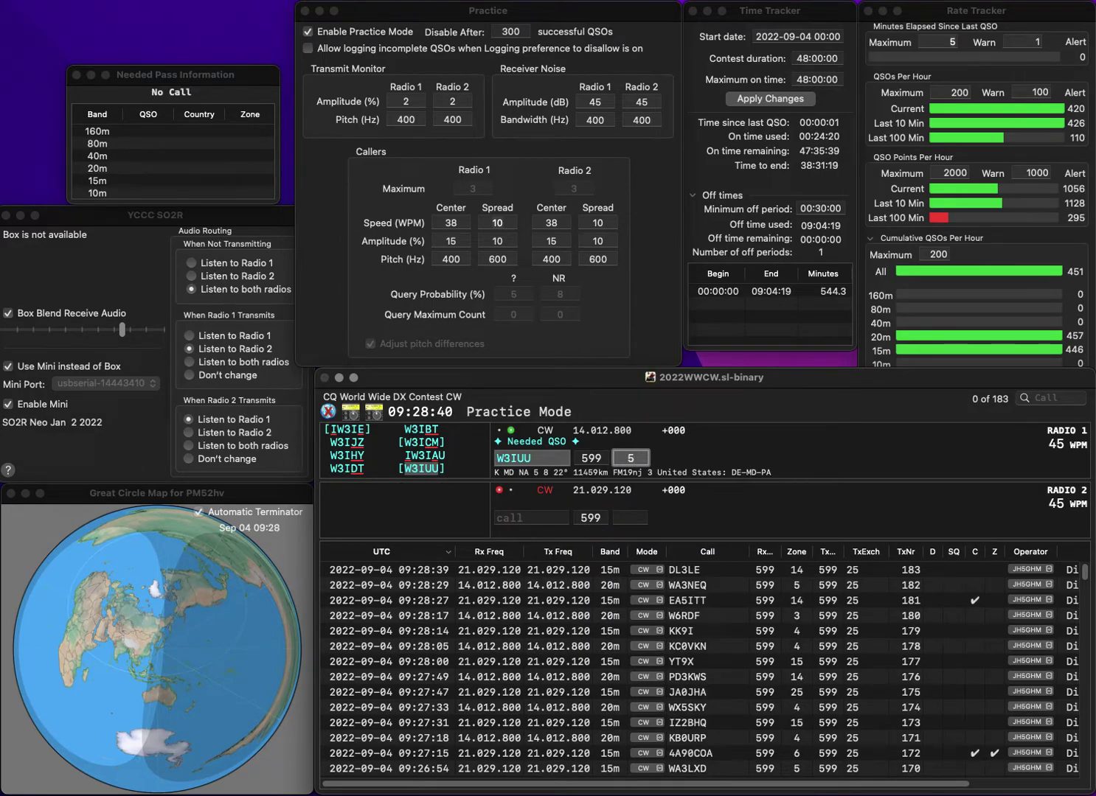
key("Return")
Work EA6AJ on Radio 2 (15 m) and EI6LA on Radio 1 (20 m), sending each exchange and logging both contacts.
type("EA6AJ")
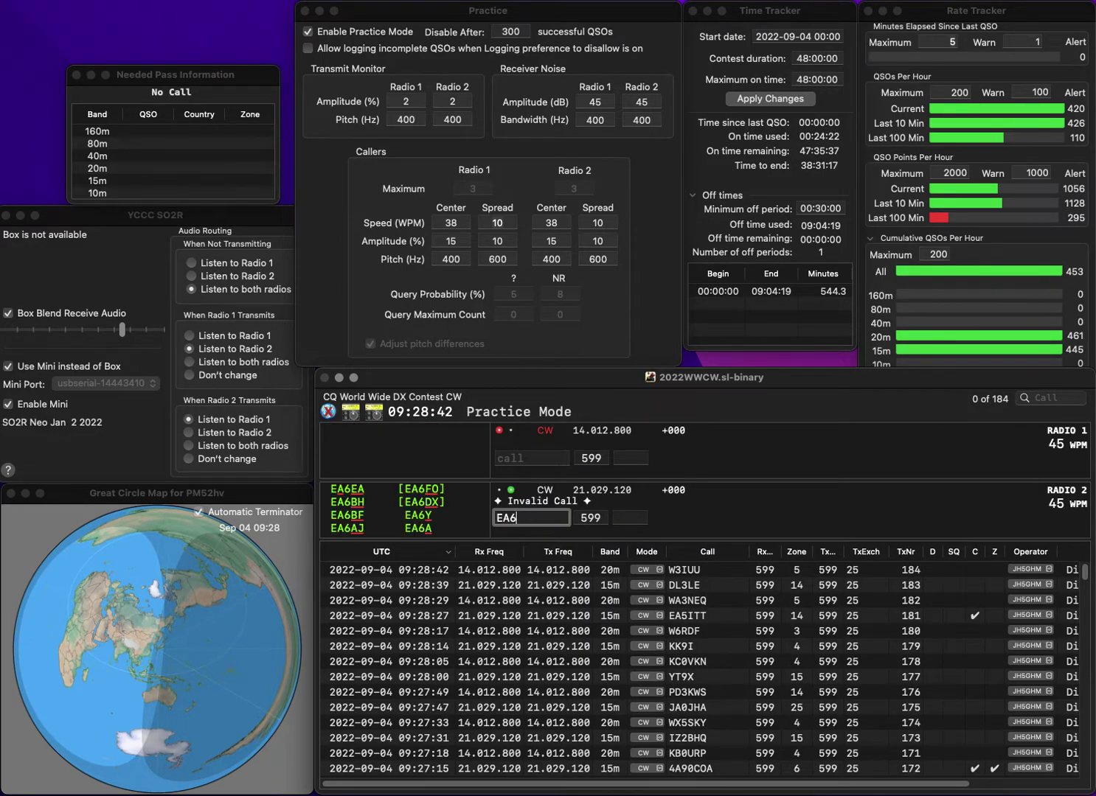
key("Return")
type("EI")
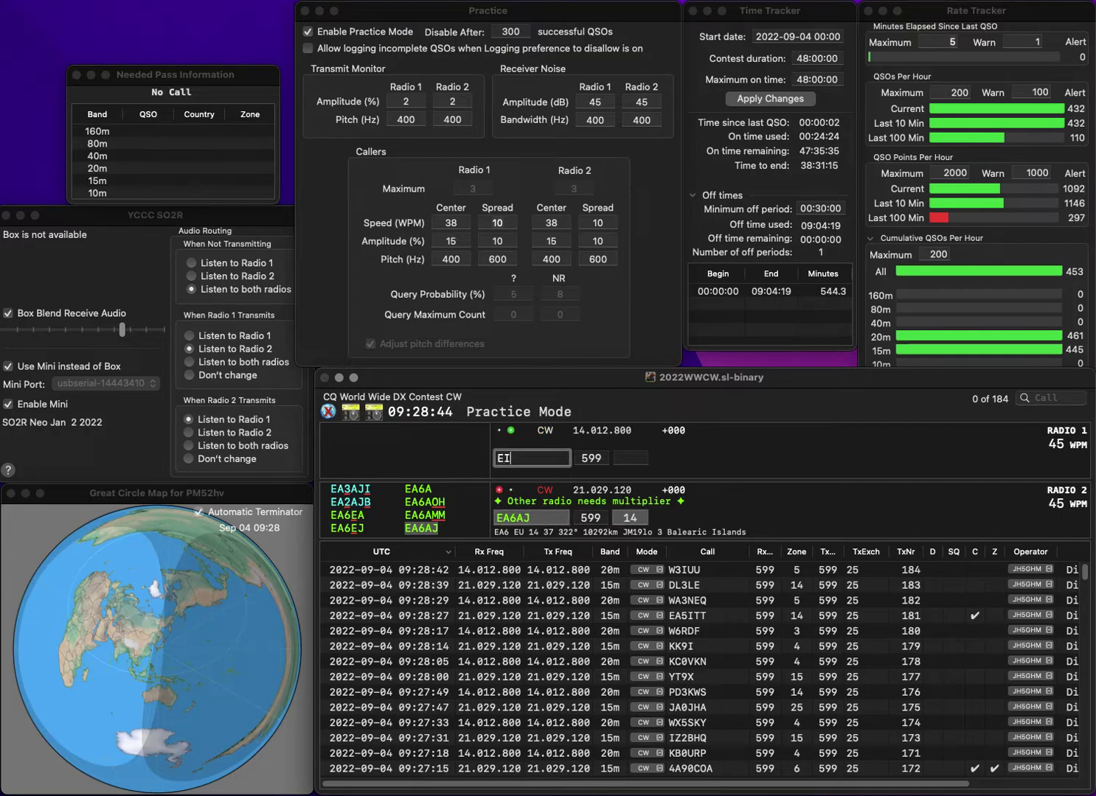
type("6LA")
key("Return")
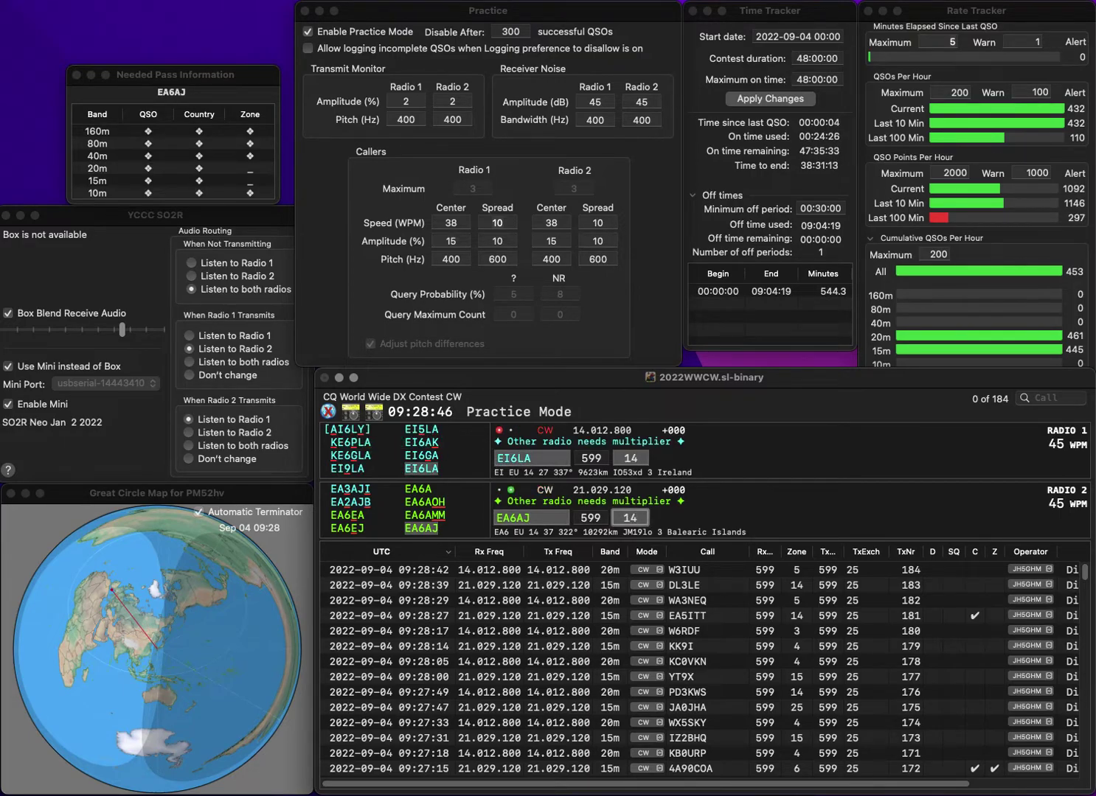
key("Return")
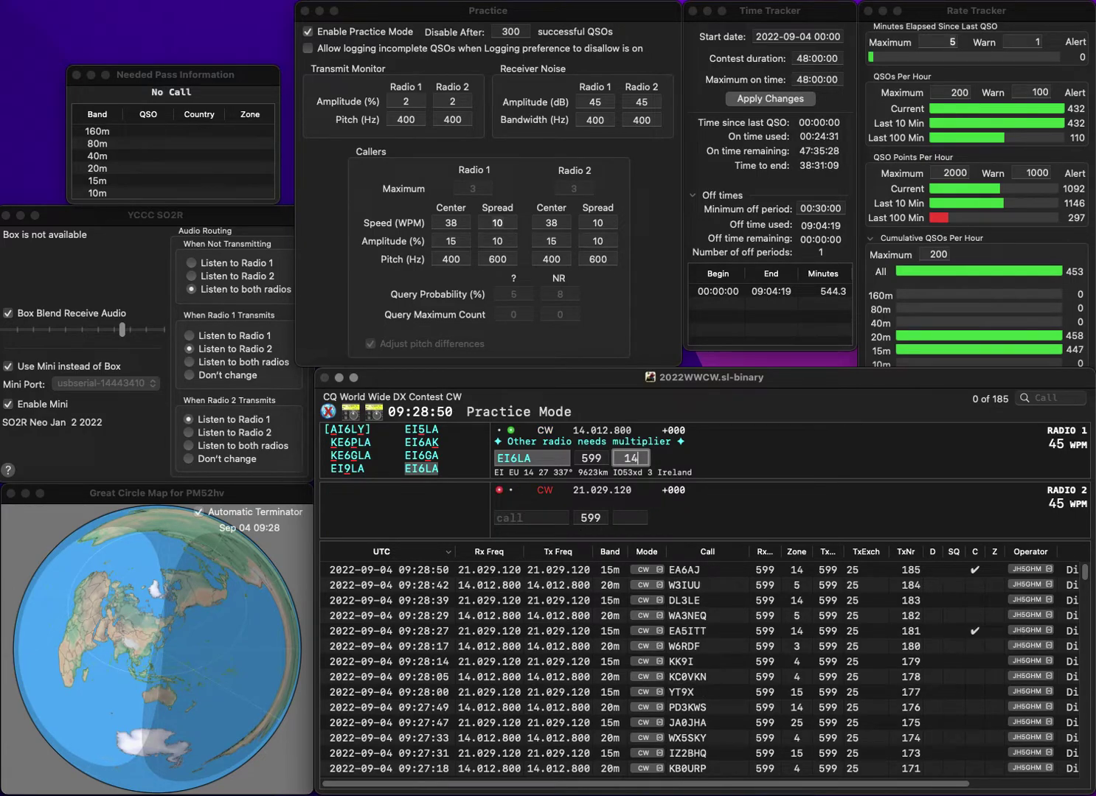
key("Return")
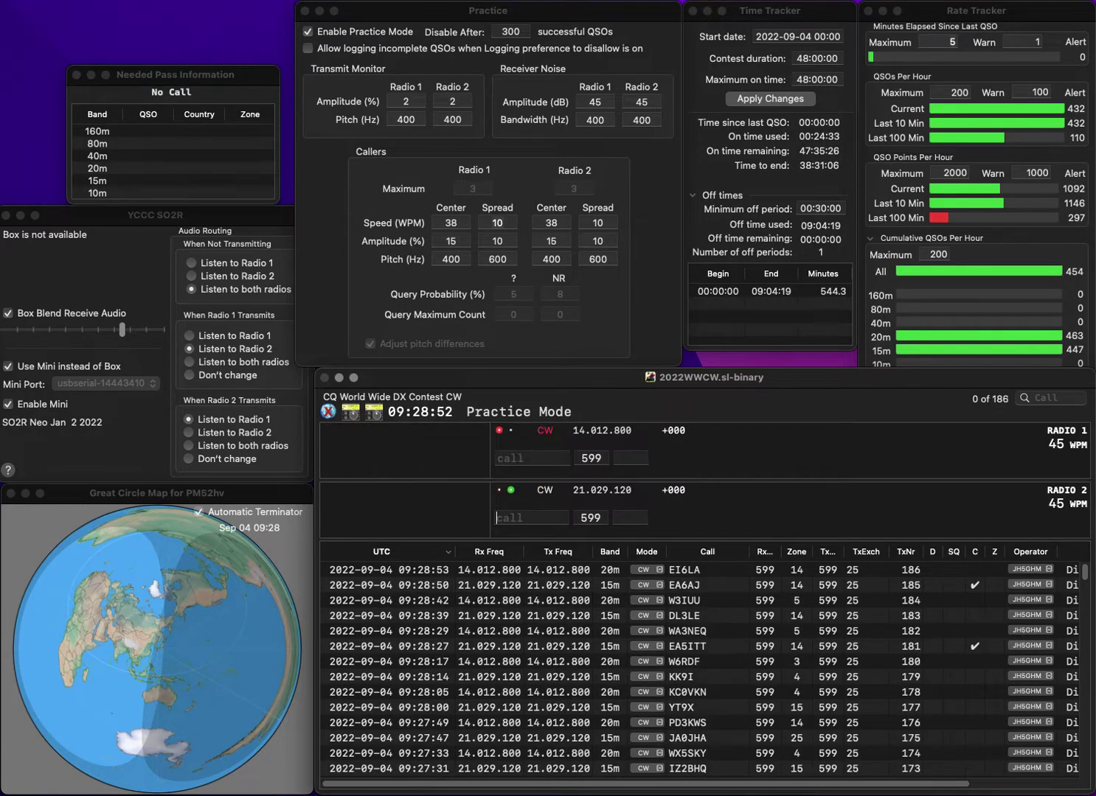
type("H9C")
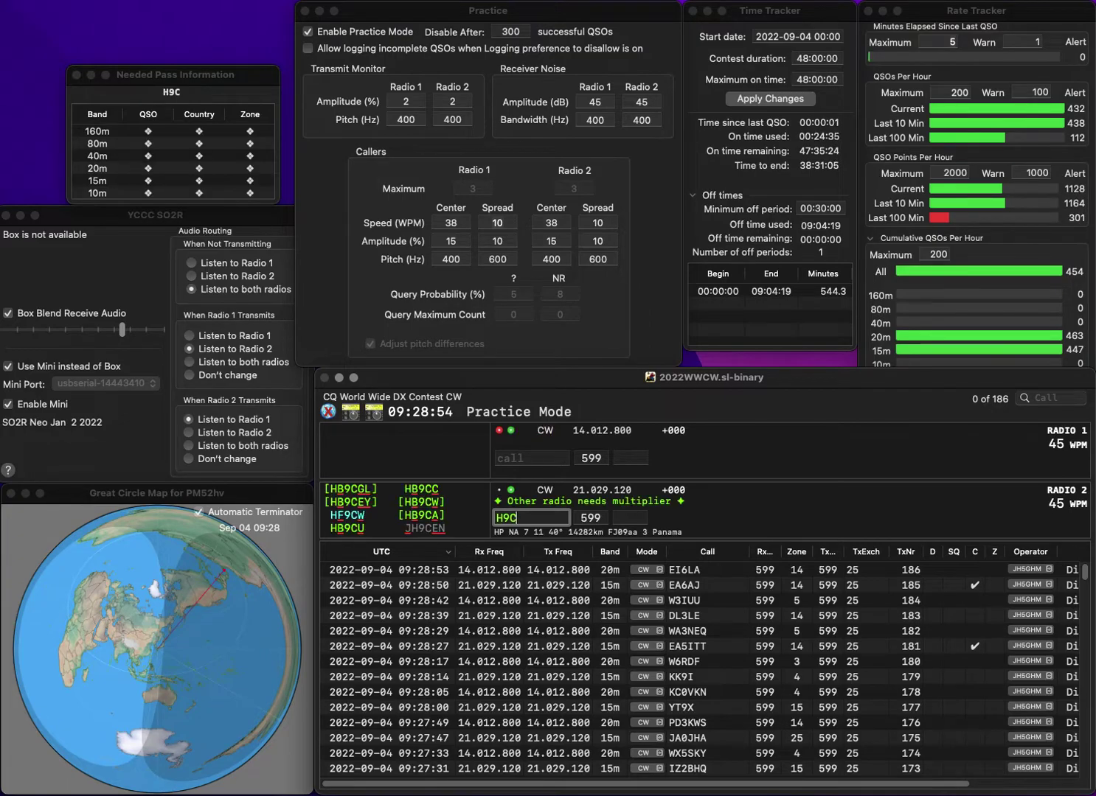
key("Return")
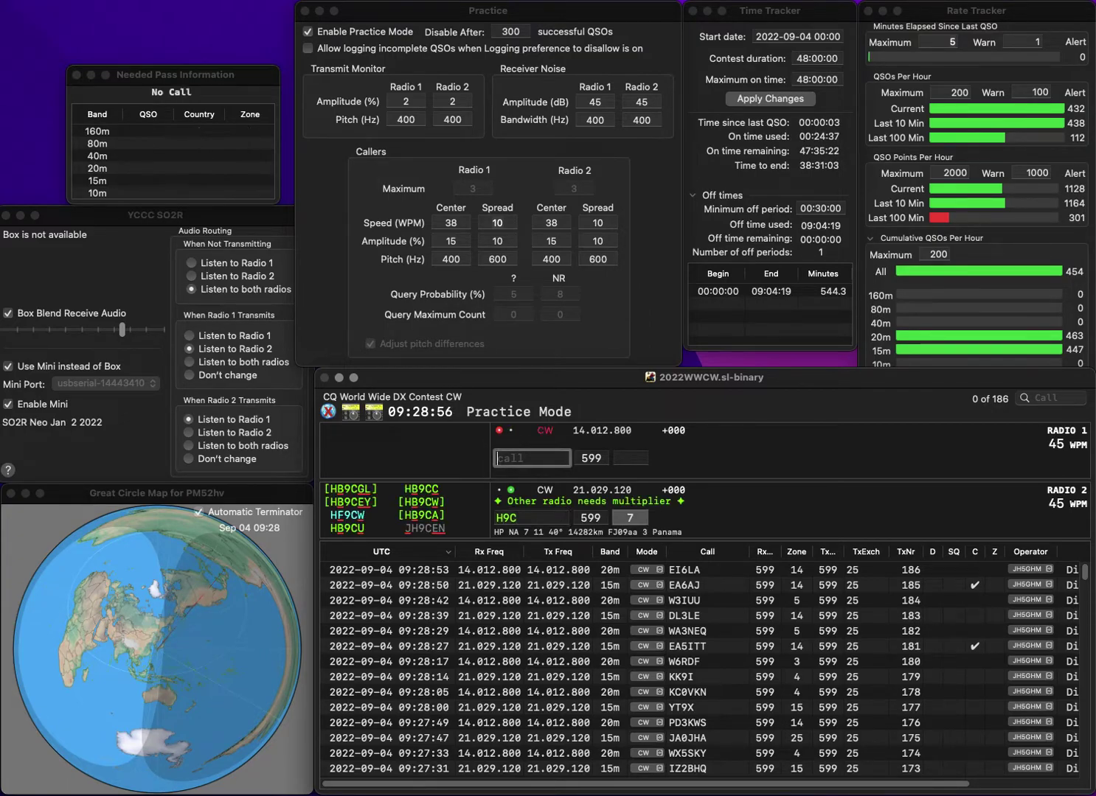
type("01")
type("KLE")
key("super+Left")
type("D")
key("Return")
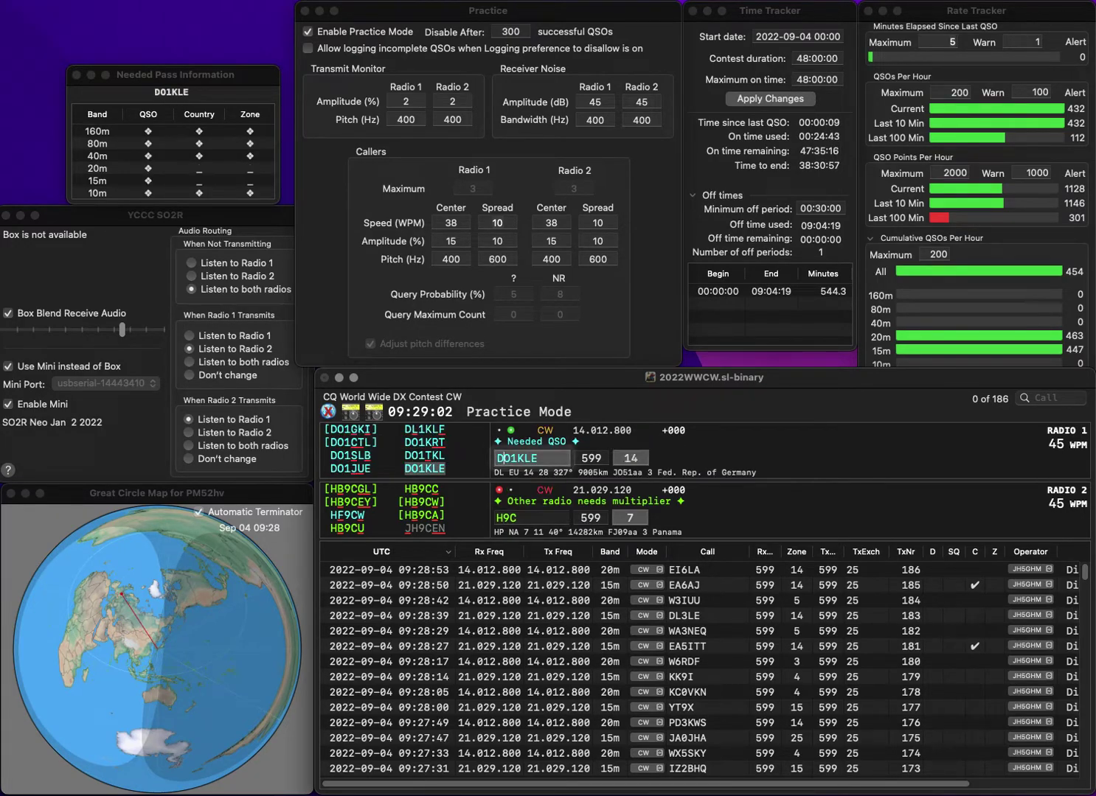
Correct the Radio 2 call to S59C, resend its exchange, and return to the Radio 1 exchange entry.
key("Left")
key("Left")
type("5")
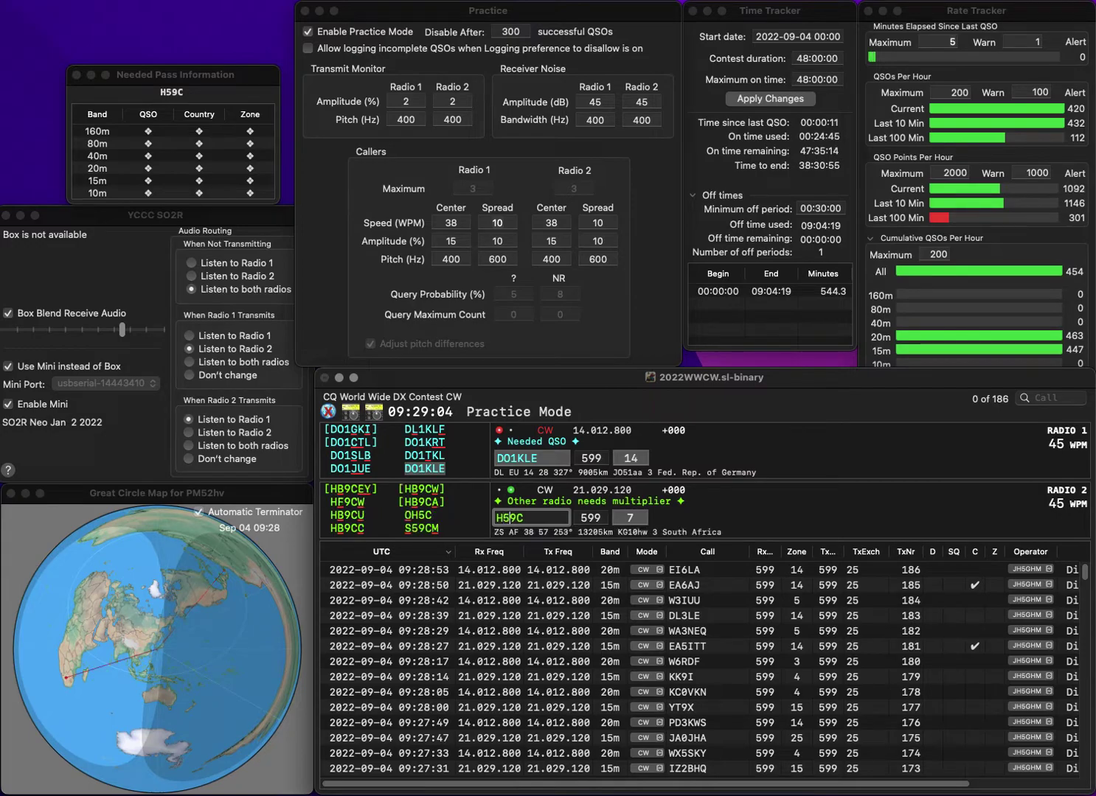
key("Left")
key("BackSpace")
type("S")
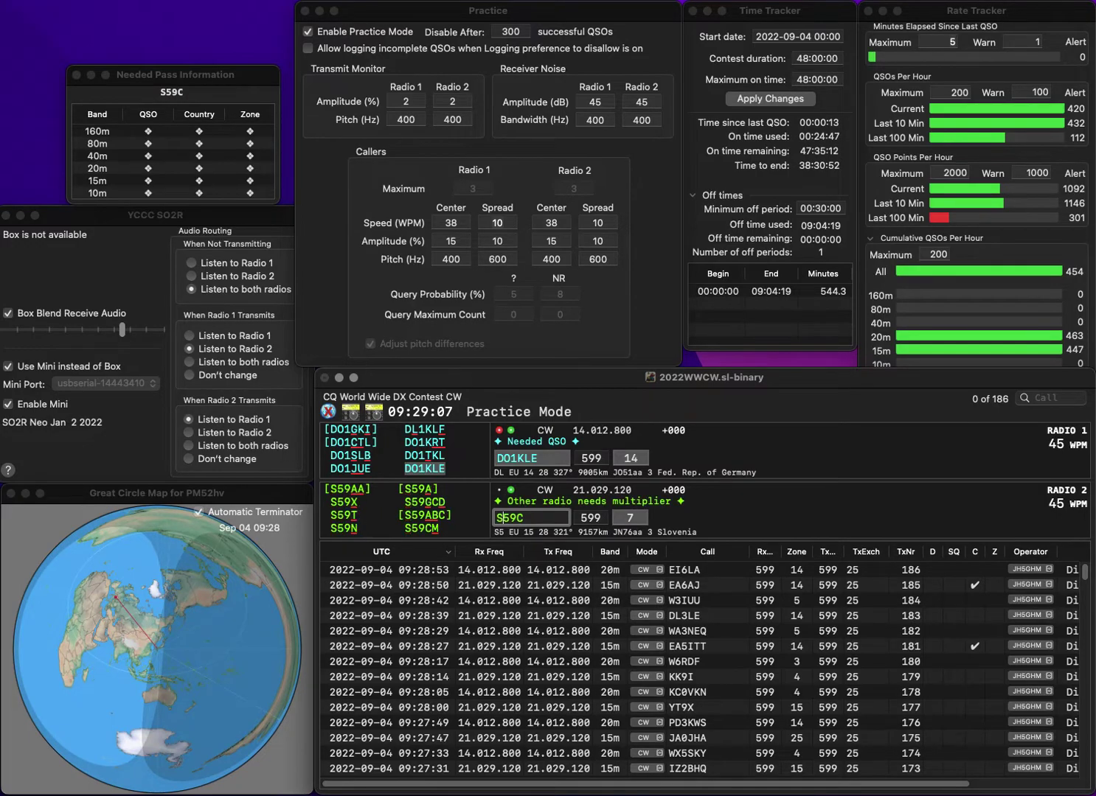
key("Return")
key("Tab")
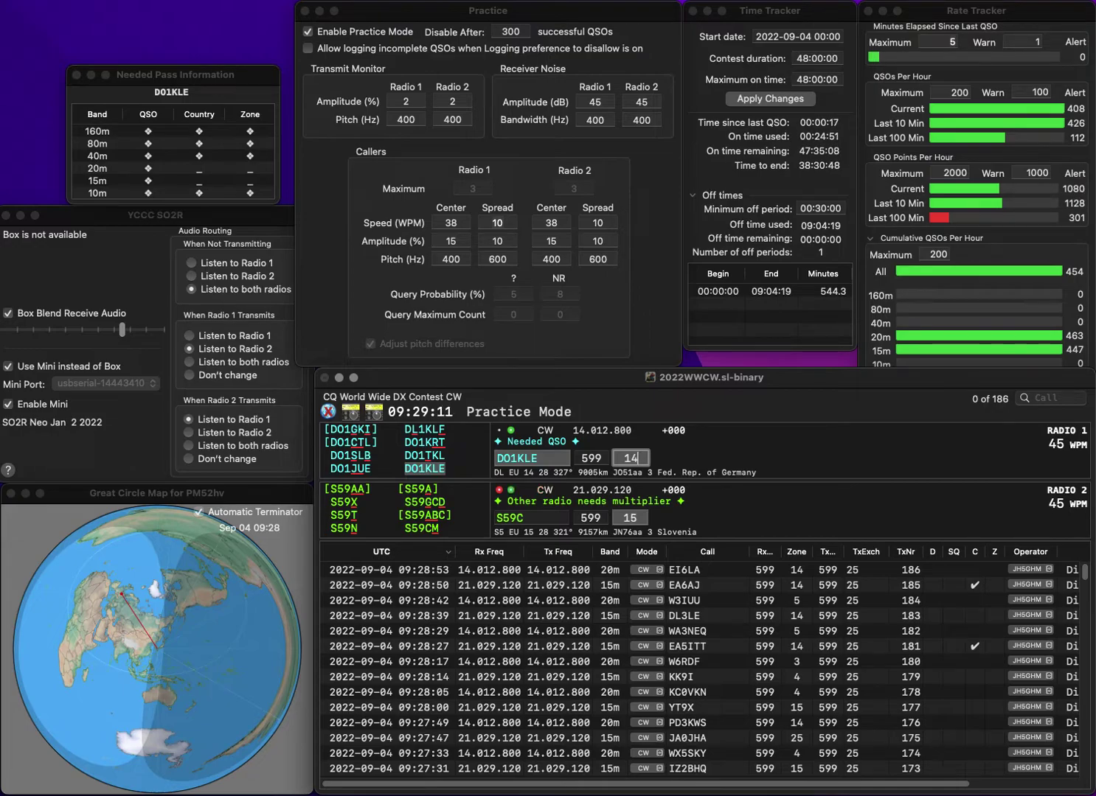
key("Return")
type("8")
key("Return")
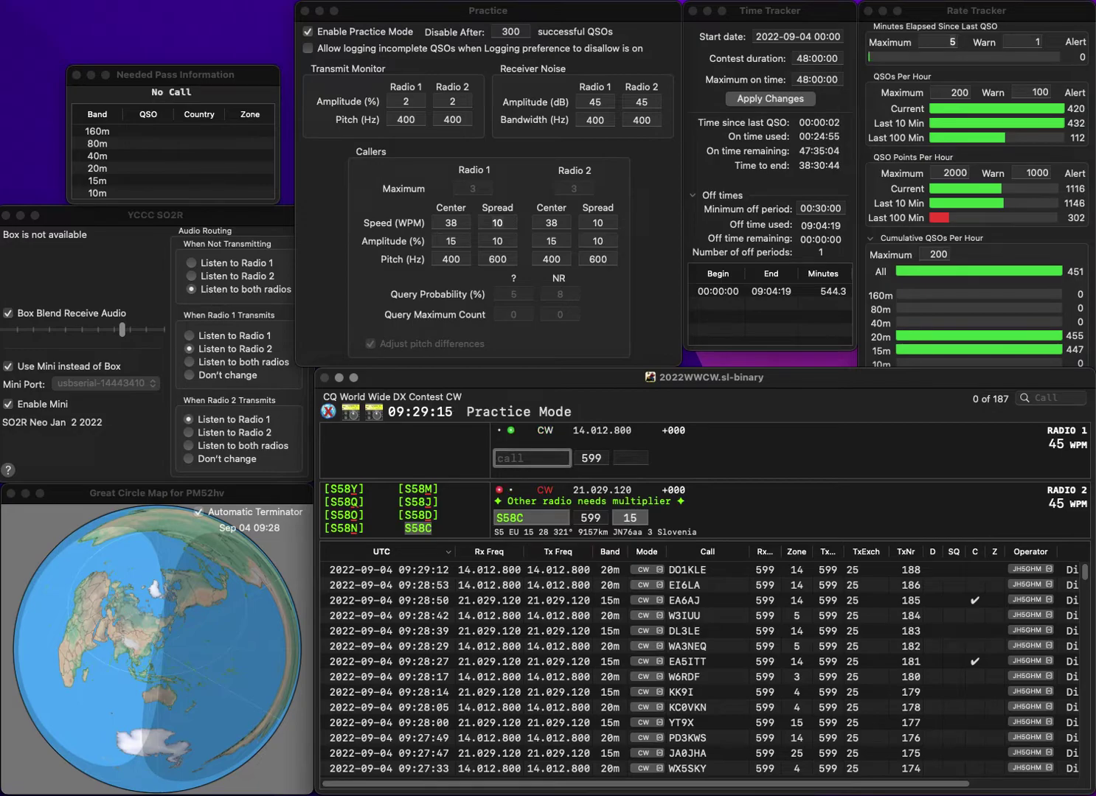
Enter W1STR as the Radio 1 call with its exchange sent, and log S58C on 15 m and W1STR on 20 m.
type("W1STR")
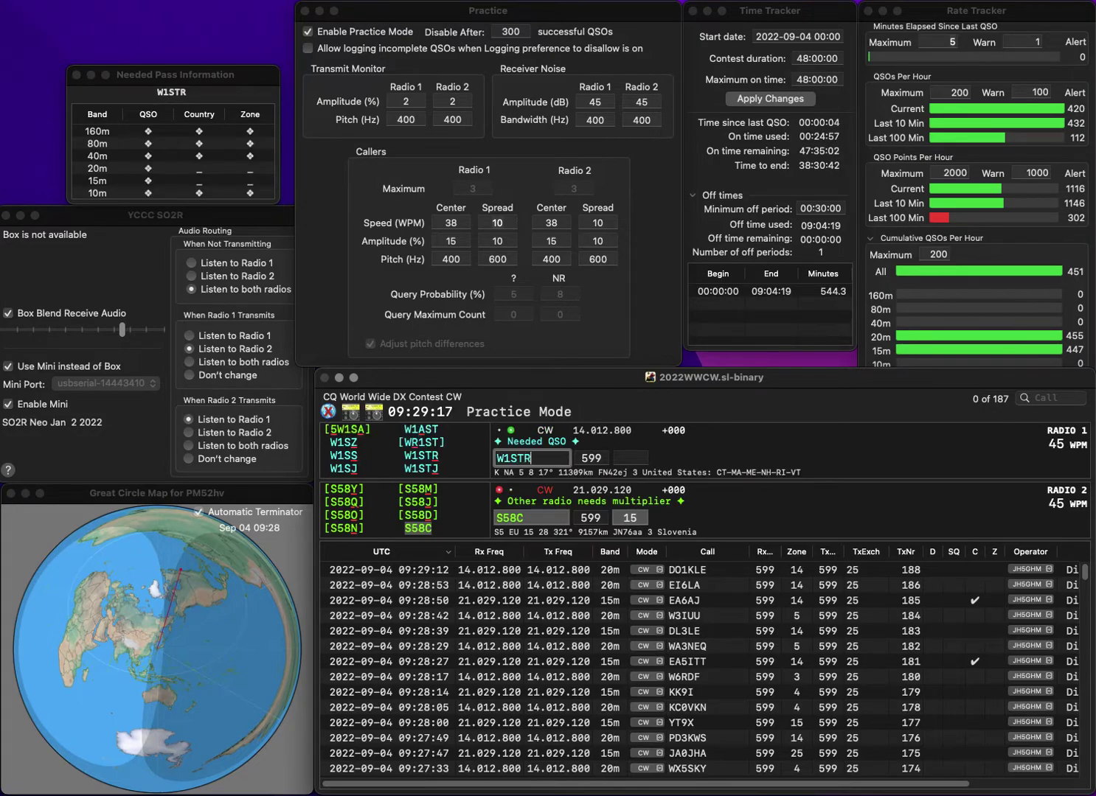
key("Return")
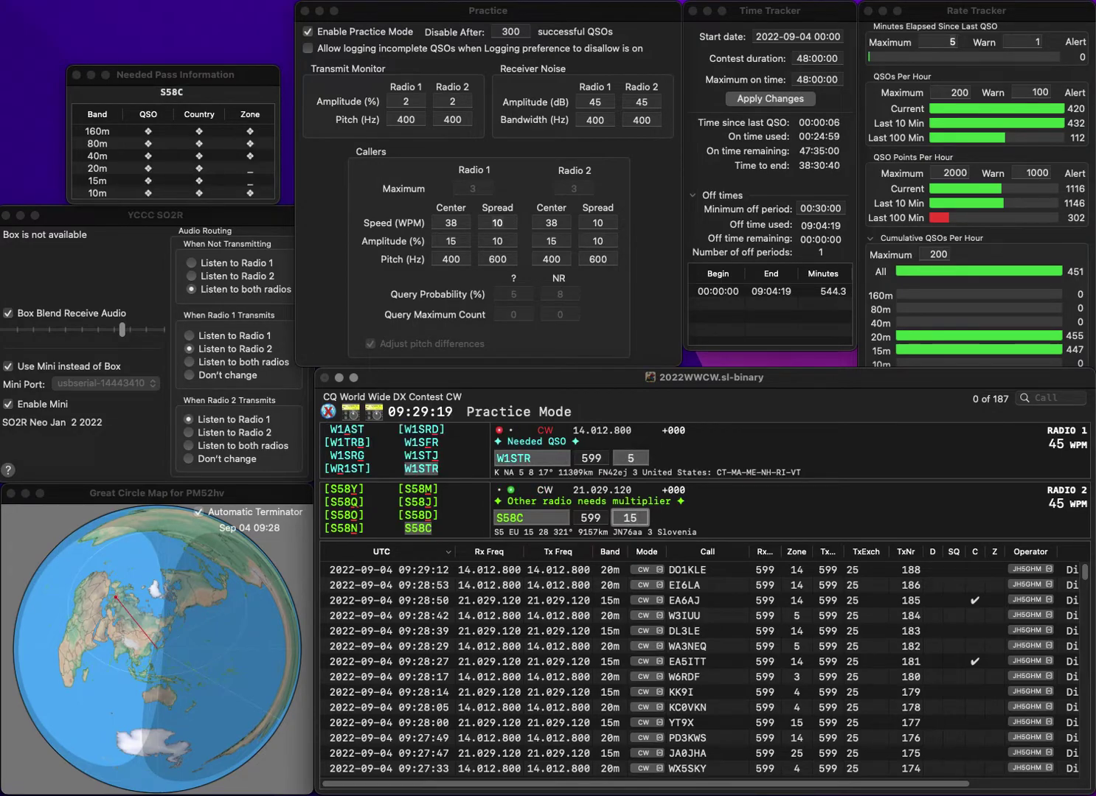
key("Return")
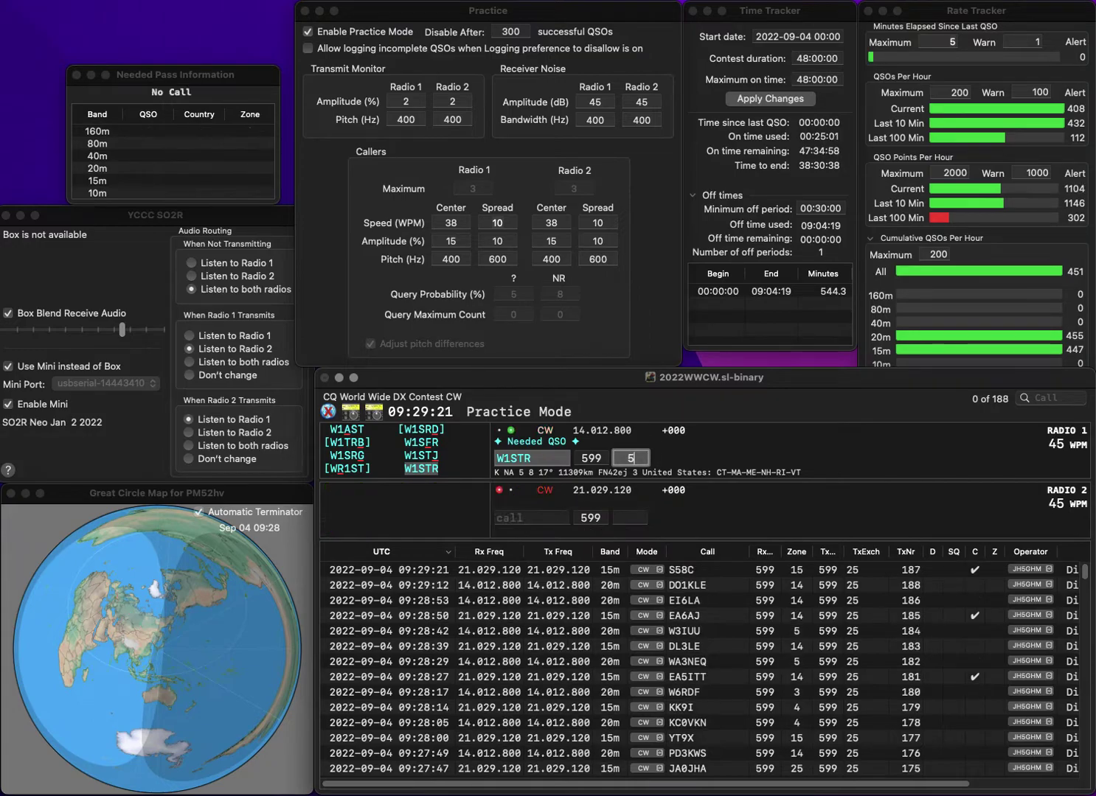
key("Return")
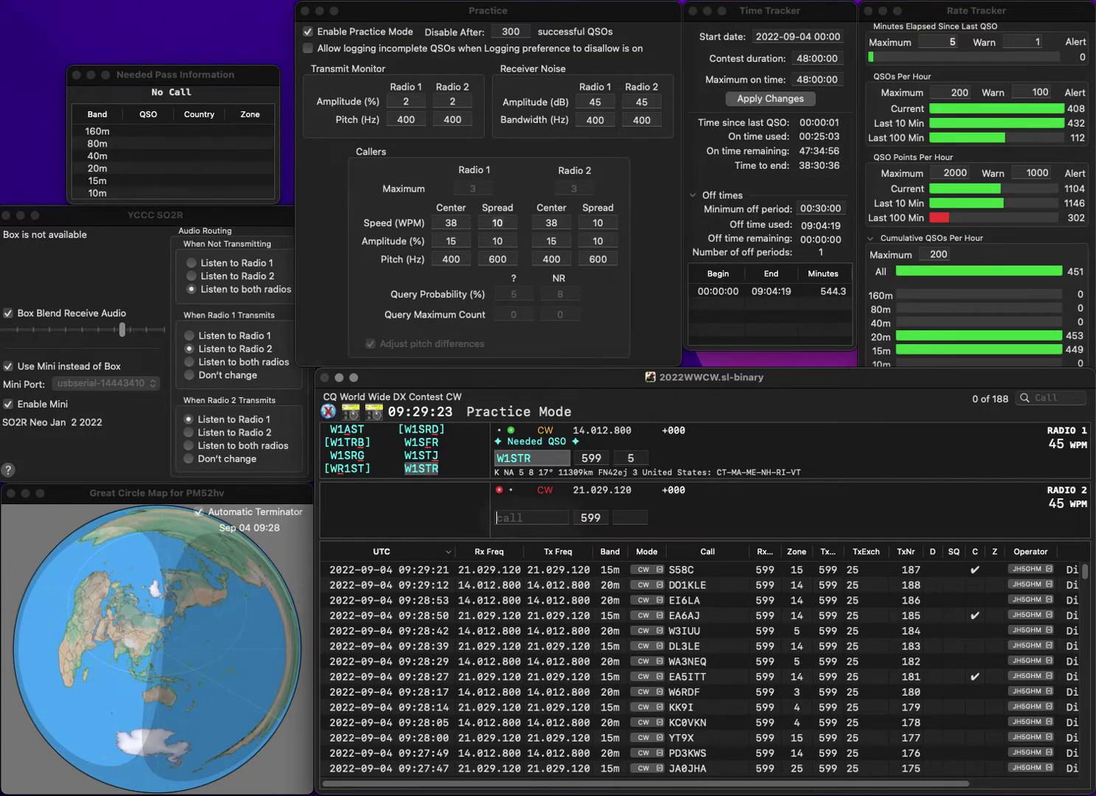
Send the partial call VR3 on Radio 2 and enter the partial call 7HP on Radio 1.
type("VR")
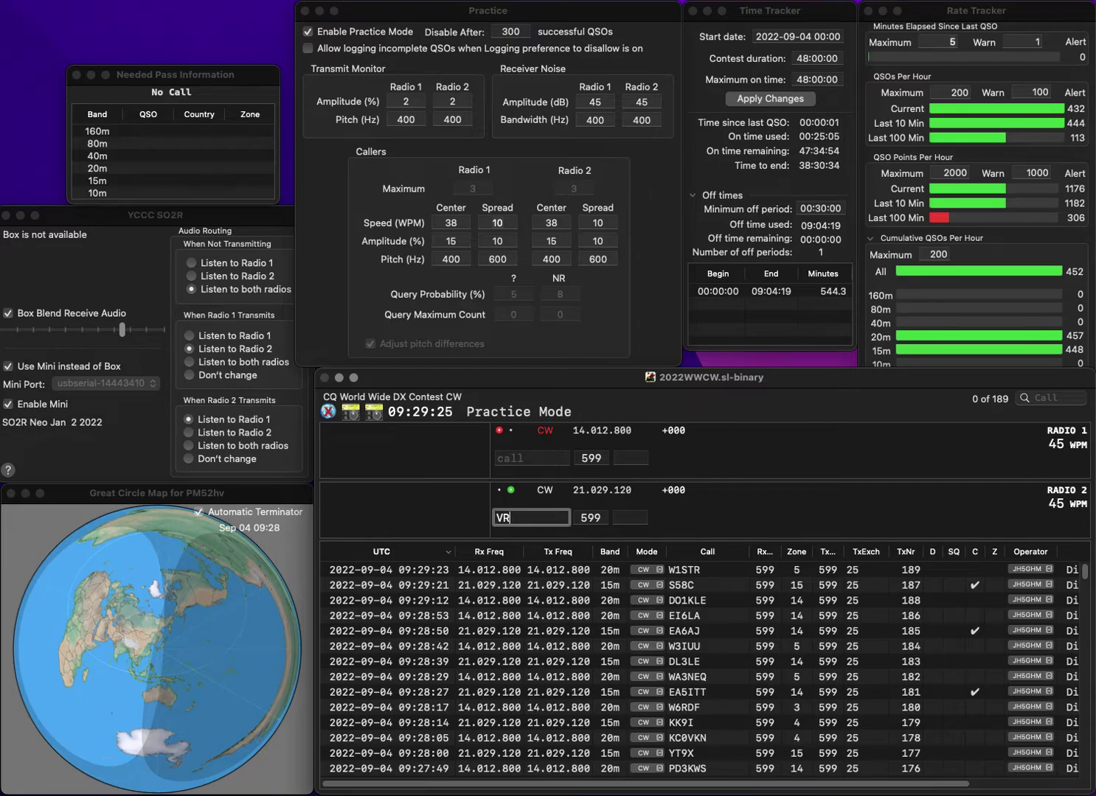
type("3")
key("Return")
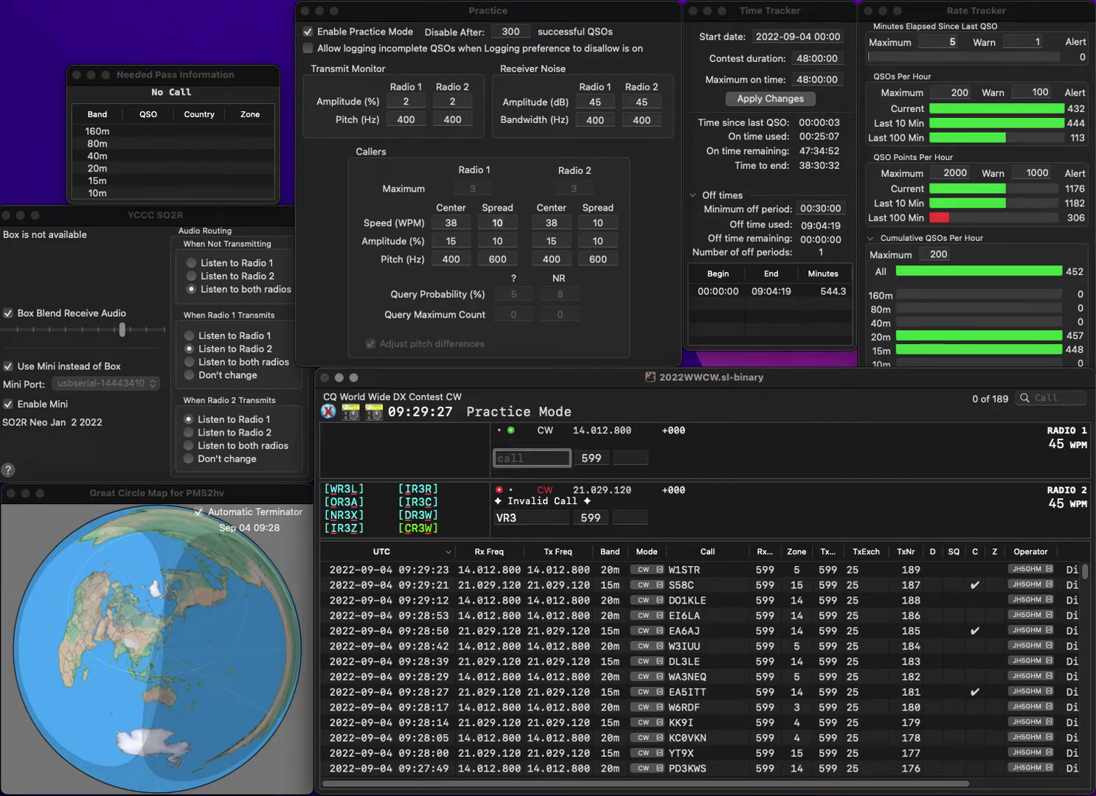
type("7HP")
Correct the Radio 2 call to VL2R and send its exchange.
left_click(531, 518)
key("BackSpace")
key("BackSpace")
type("L")
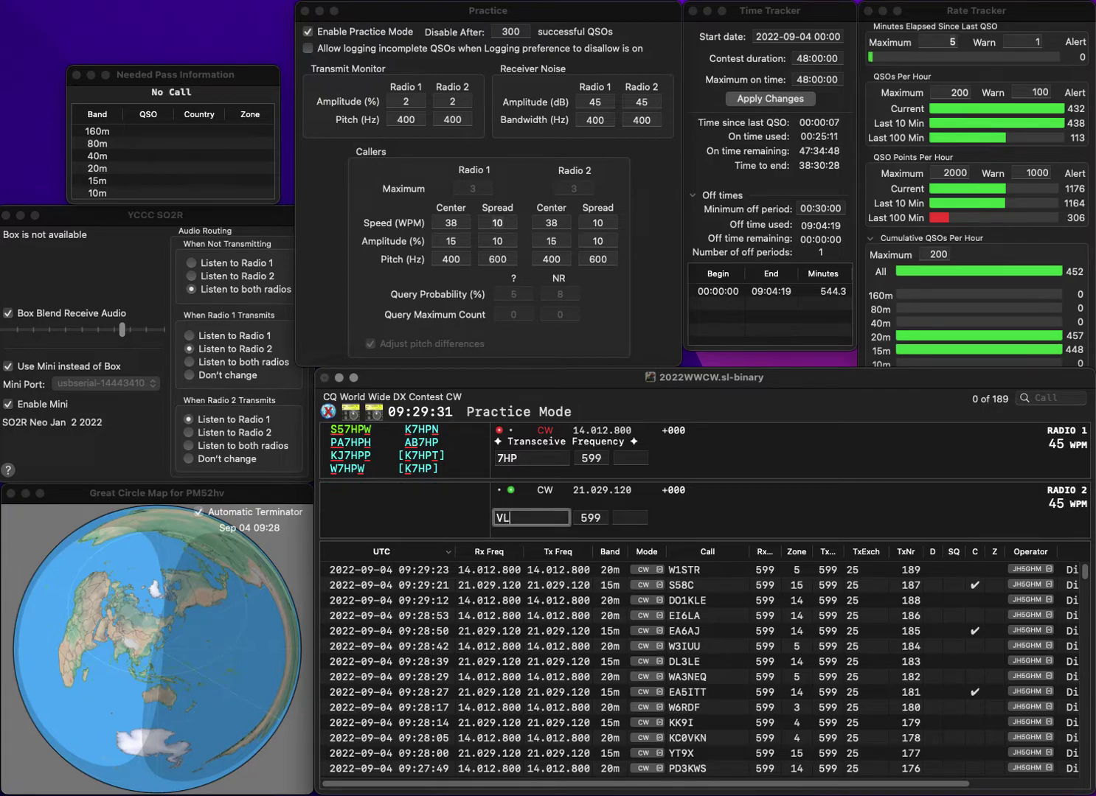
type("2R")
key("Return")
Complete and correct the Radio 1 call as DL7SP, and send its exchange.
type("N")
key("BackSpace")
type("DL")
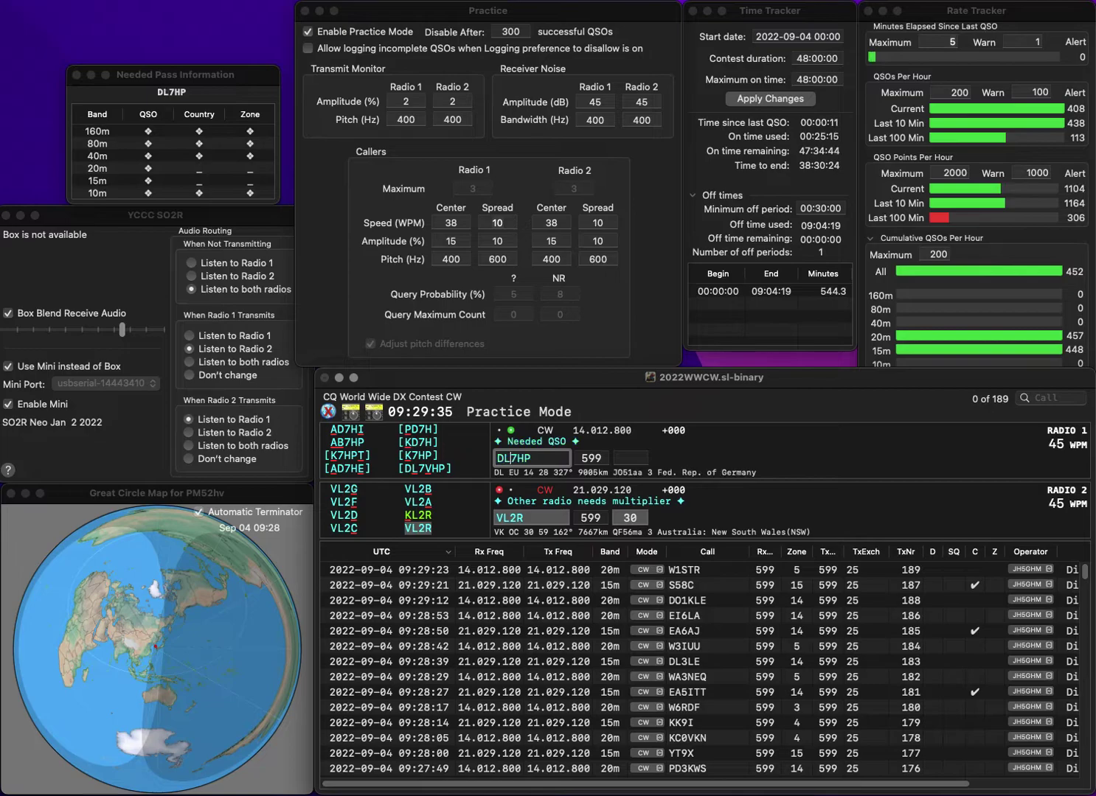
key("Right")
key("Right")
key("BackSpace")
type("S")
key("Return")
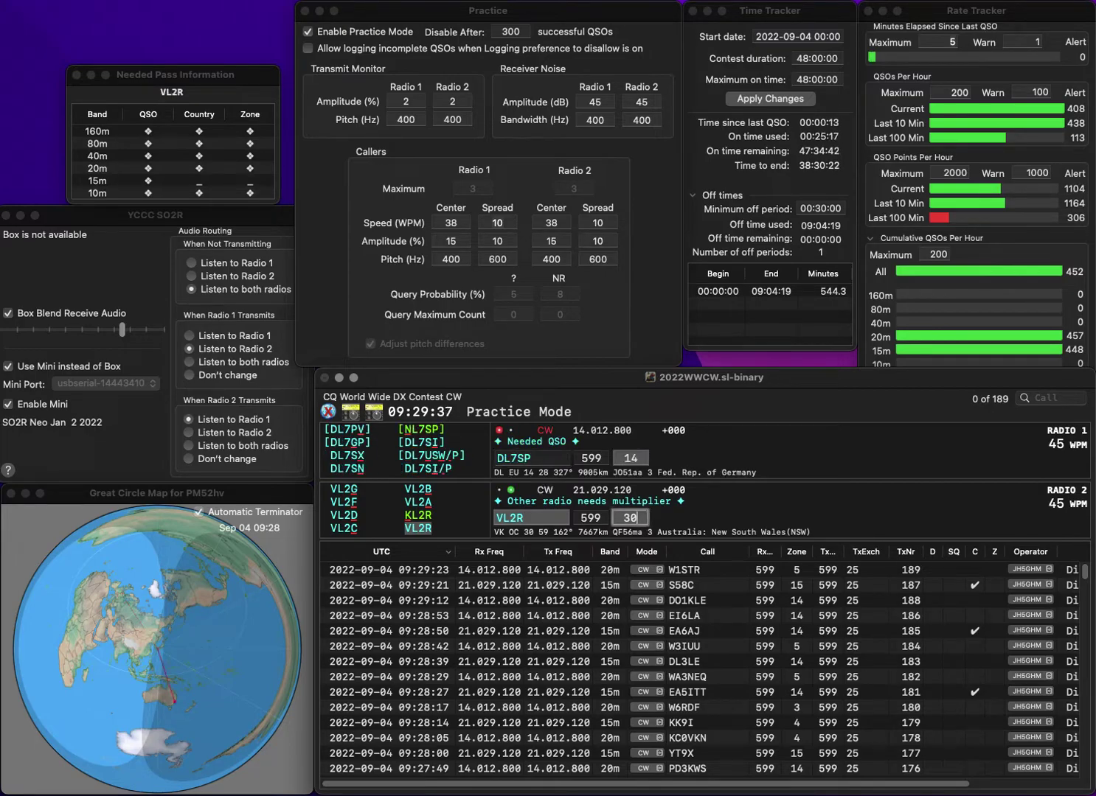
Log the VL2R contact on 15 m, and correct the Radio 1 call to NL7SP with its exchange resent.
key("Return")
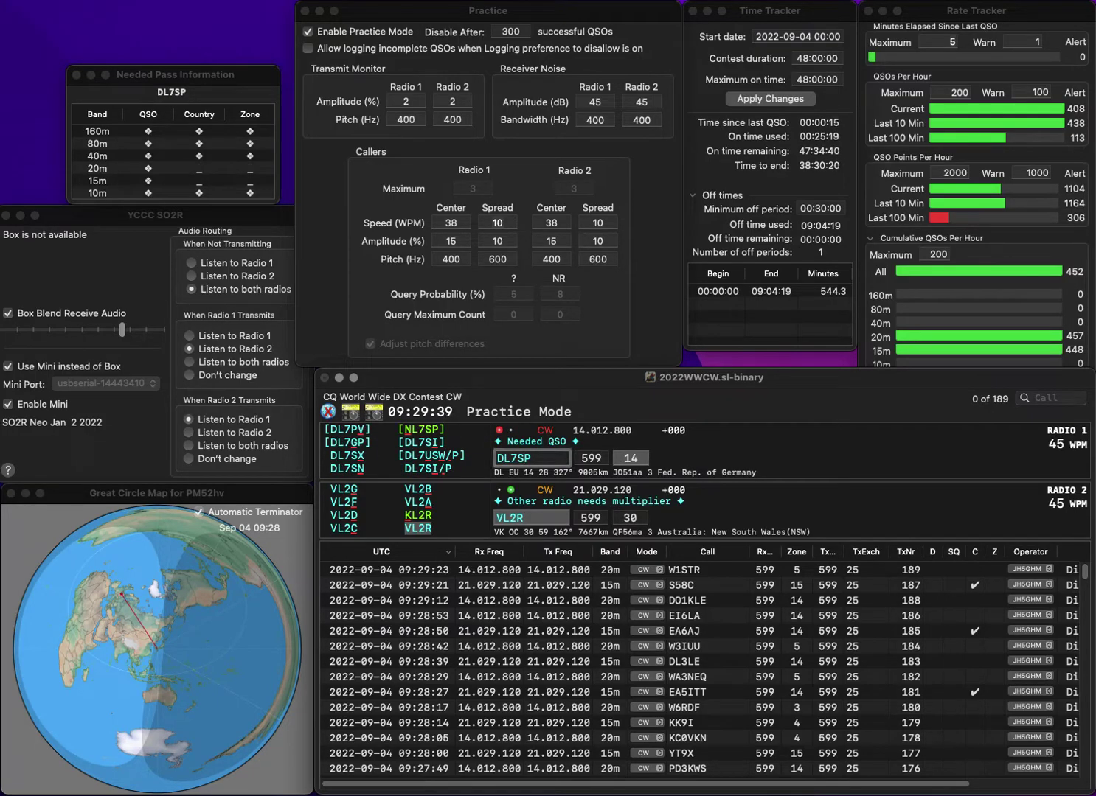
key("Delete")
type("N")
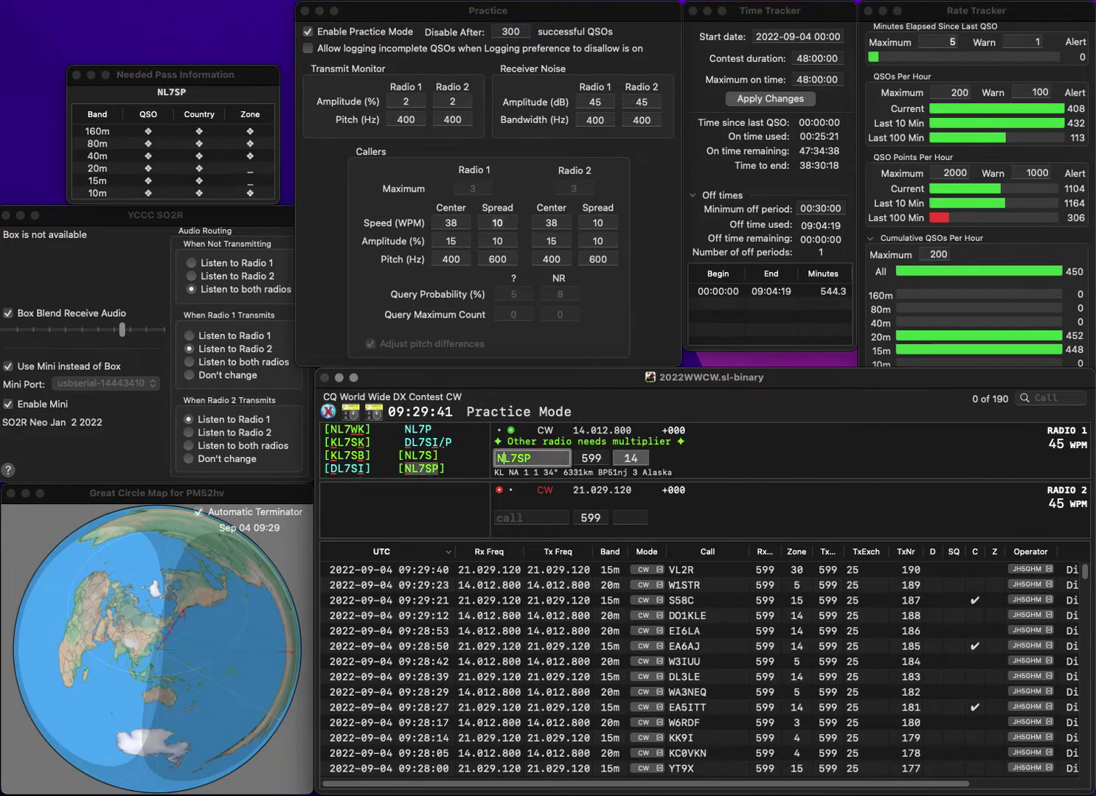
key("Return")
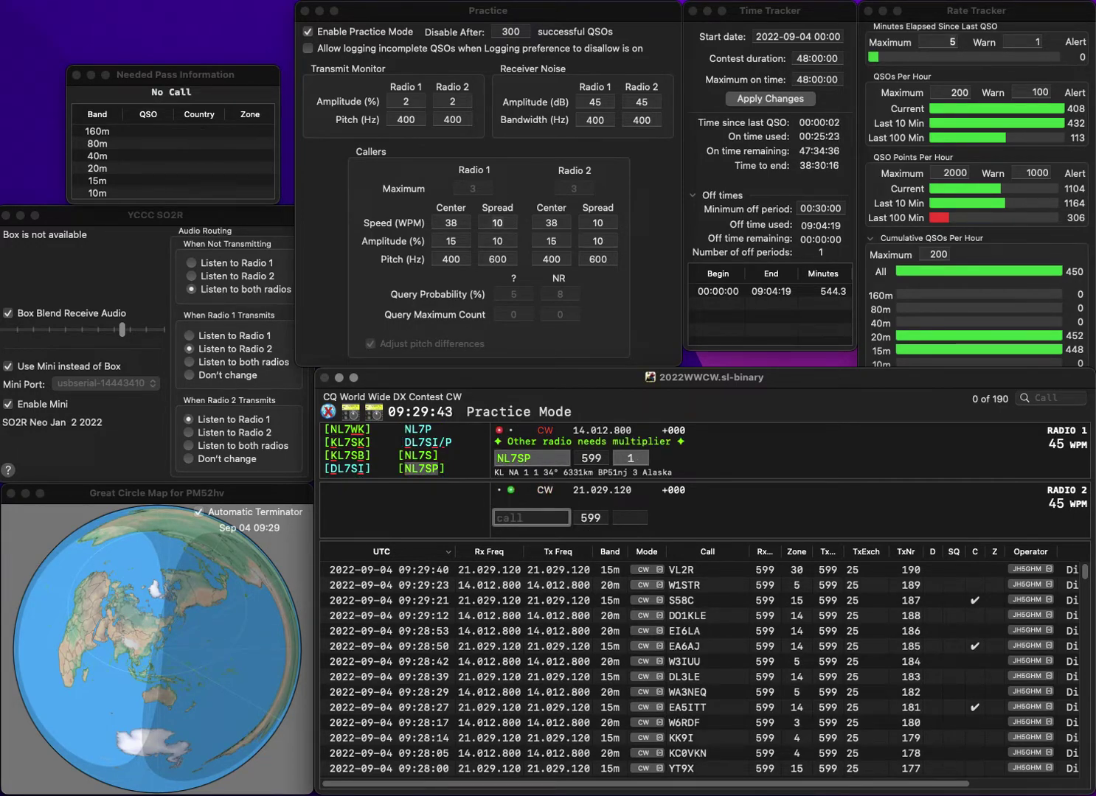
type("W4SCP")
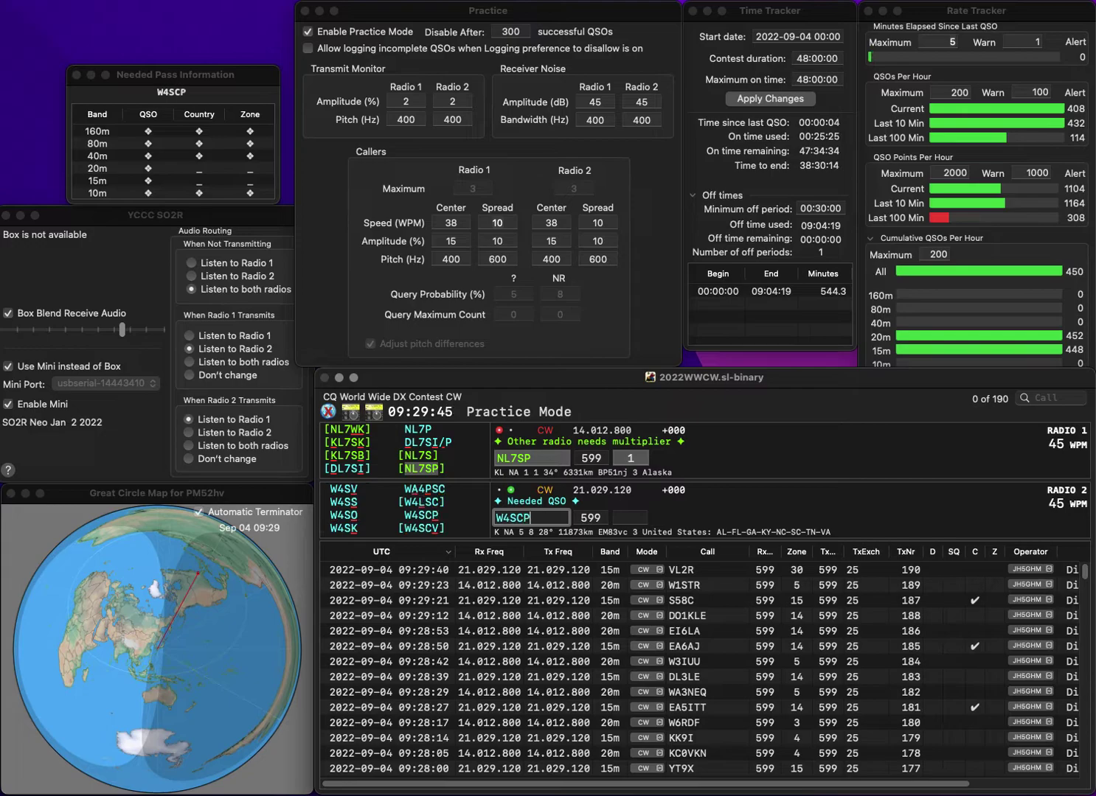
key("Return")
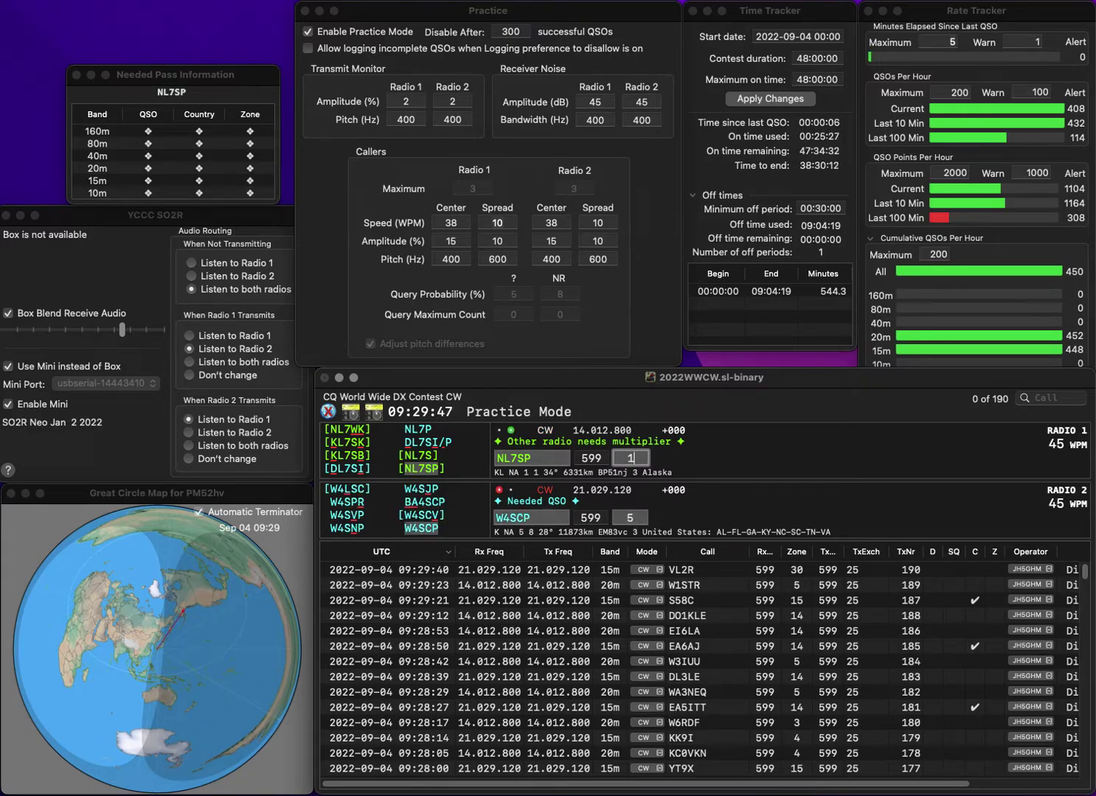
key("Return")
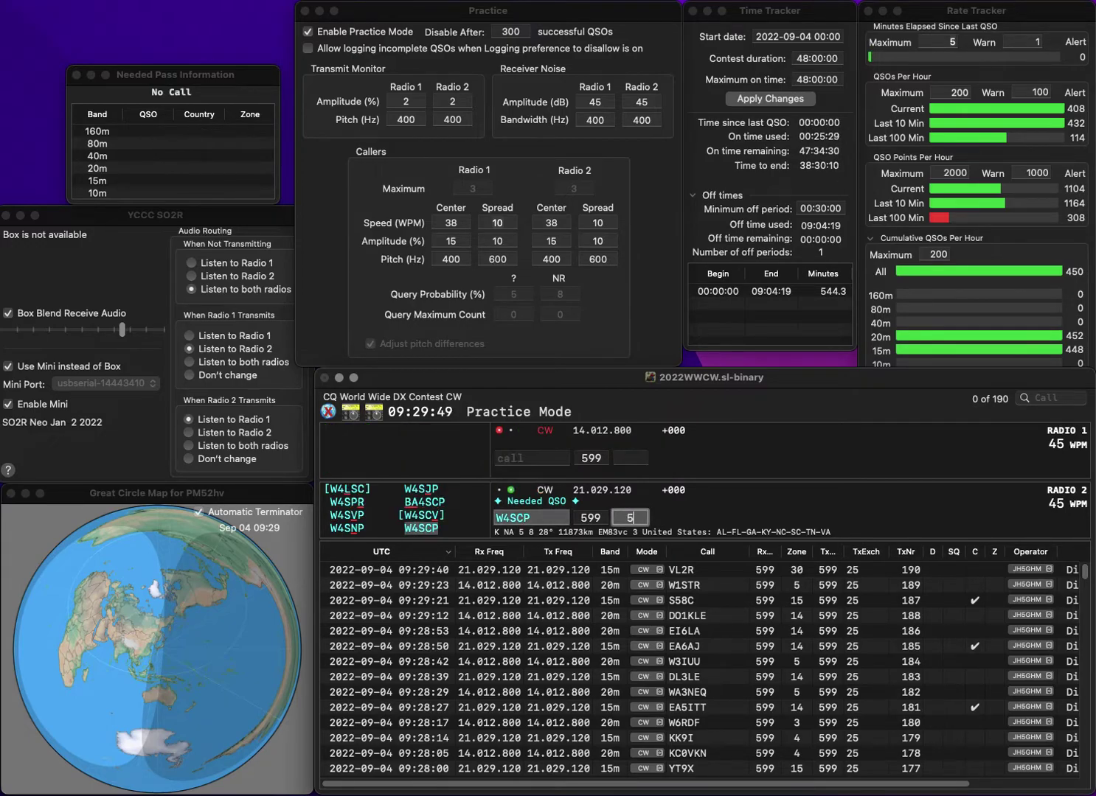
key("Return")
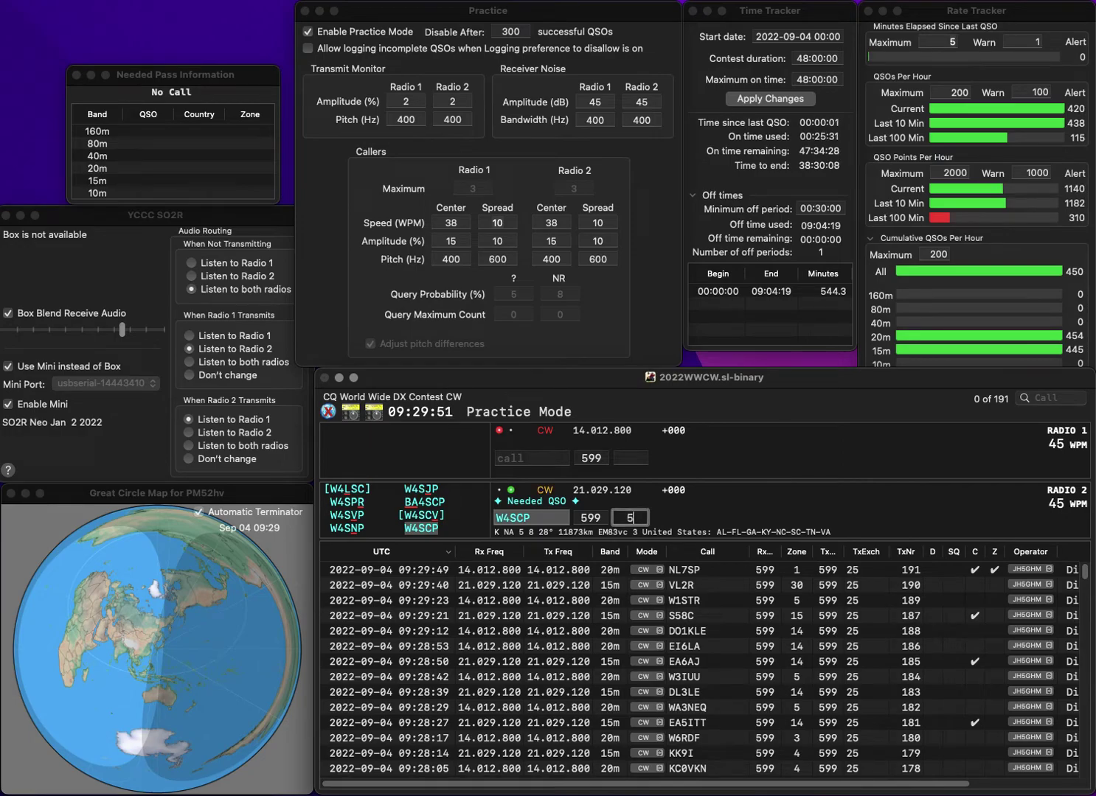
Send the partial call 9M2 on Radio 1 and enter the partial call 6WP on Radio 2.
type("9M2")
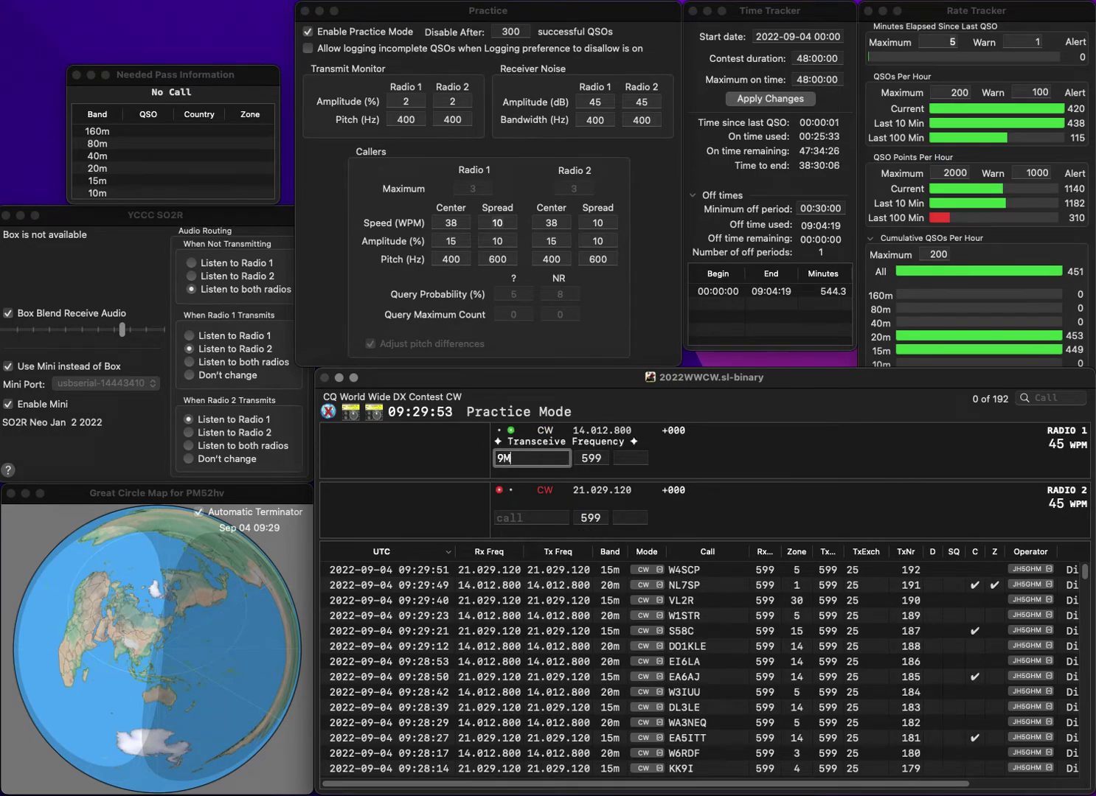
key("Return")
type("6WP")
key("Home")
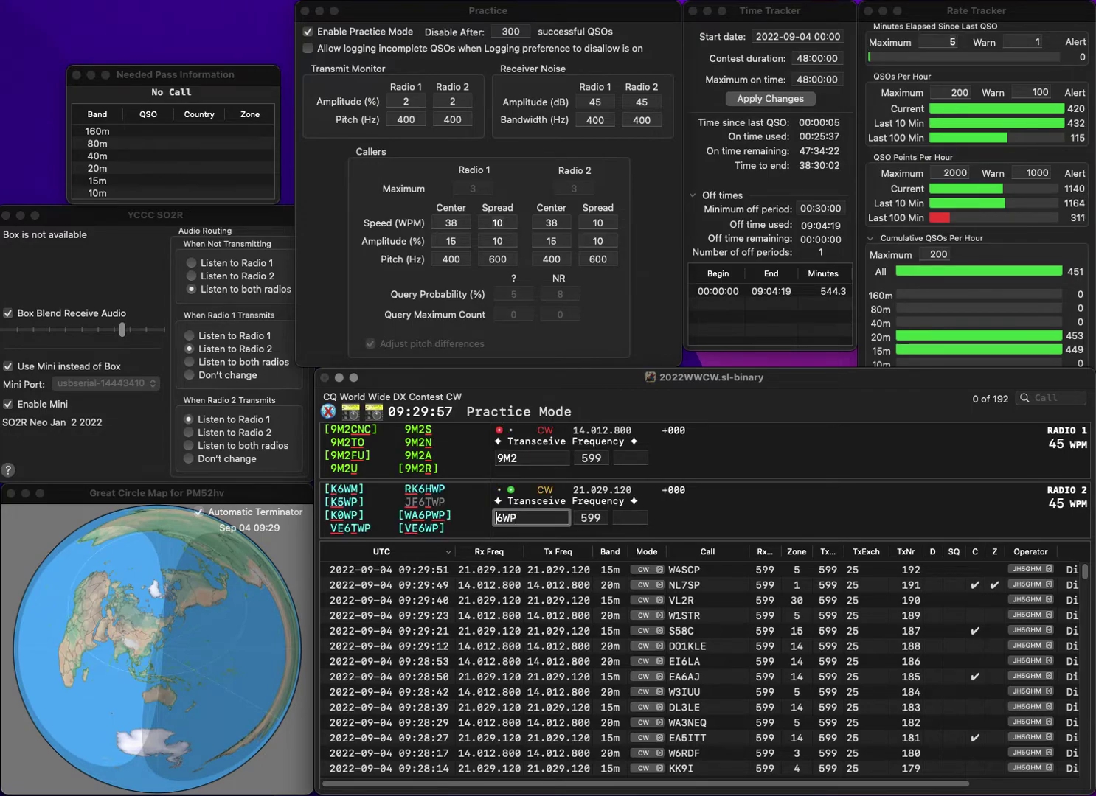
left_click(531, 457)
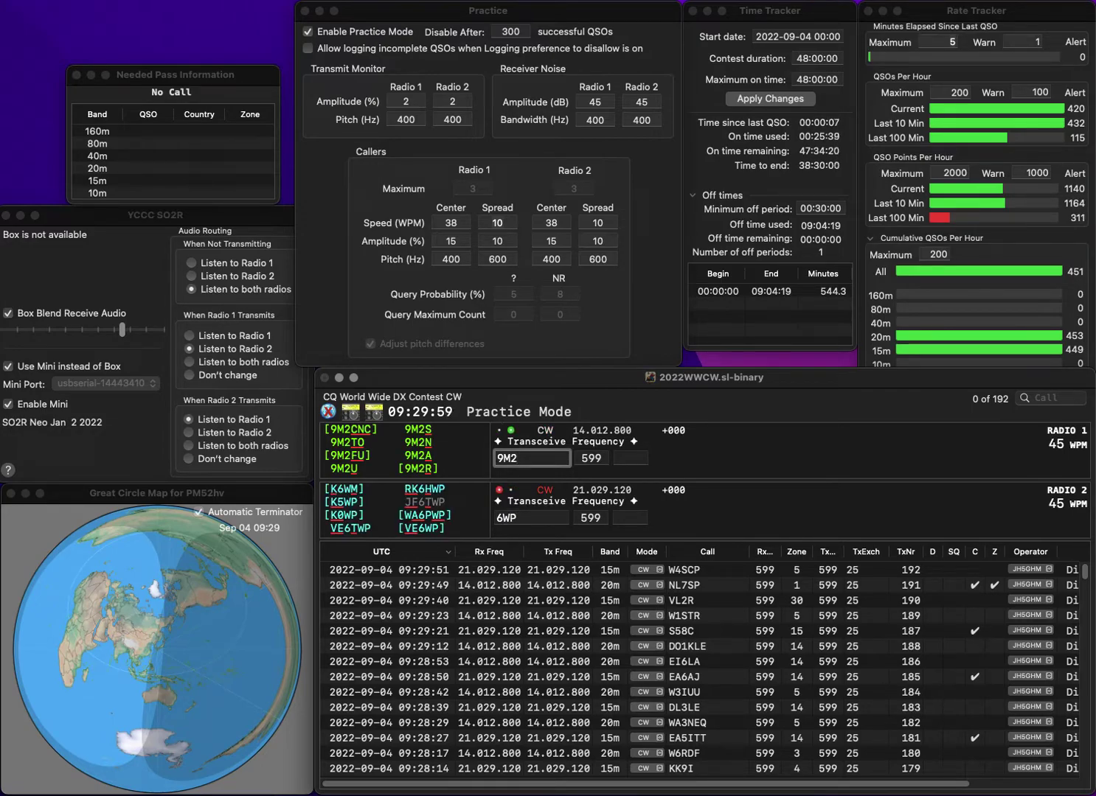
type("LAN")
key("Return")
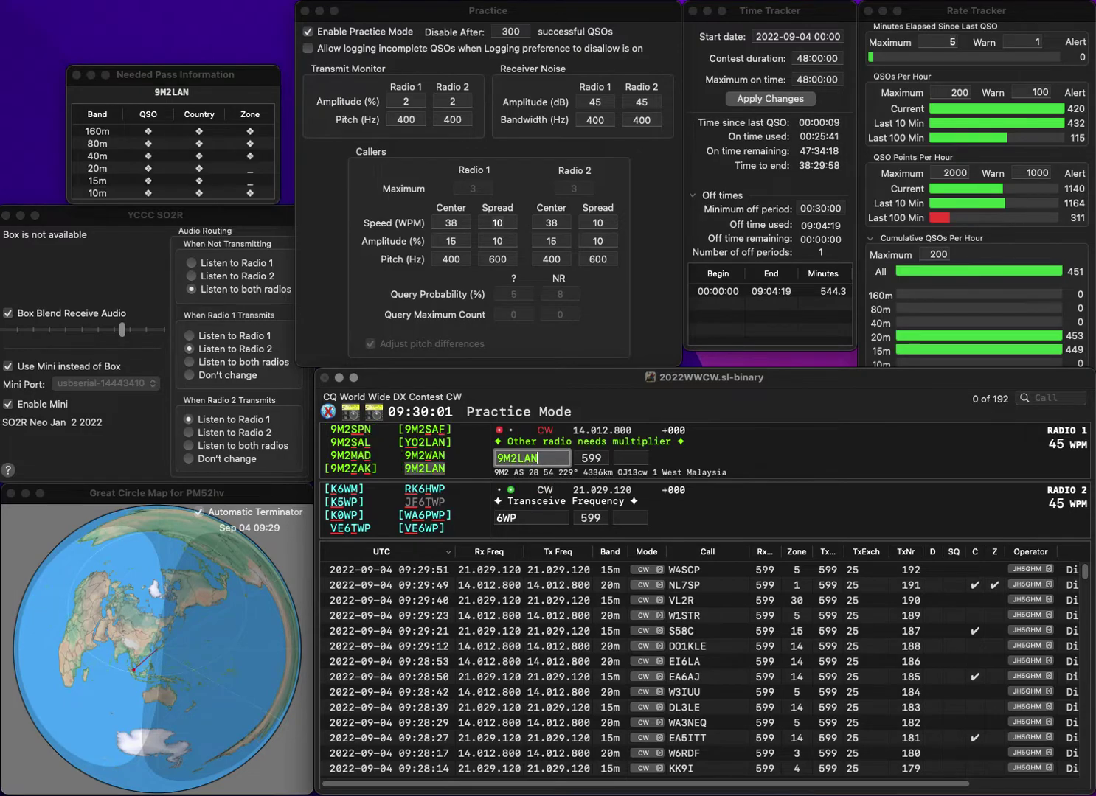
type("VE")
key("Return")
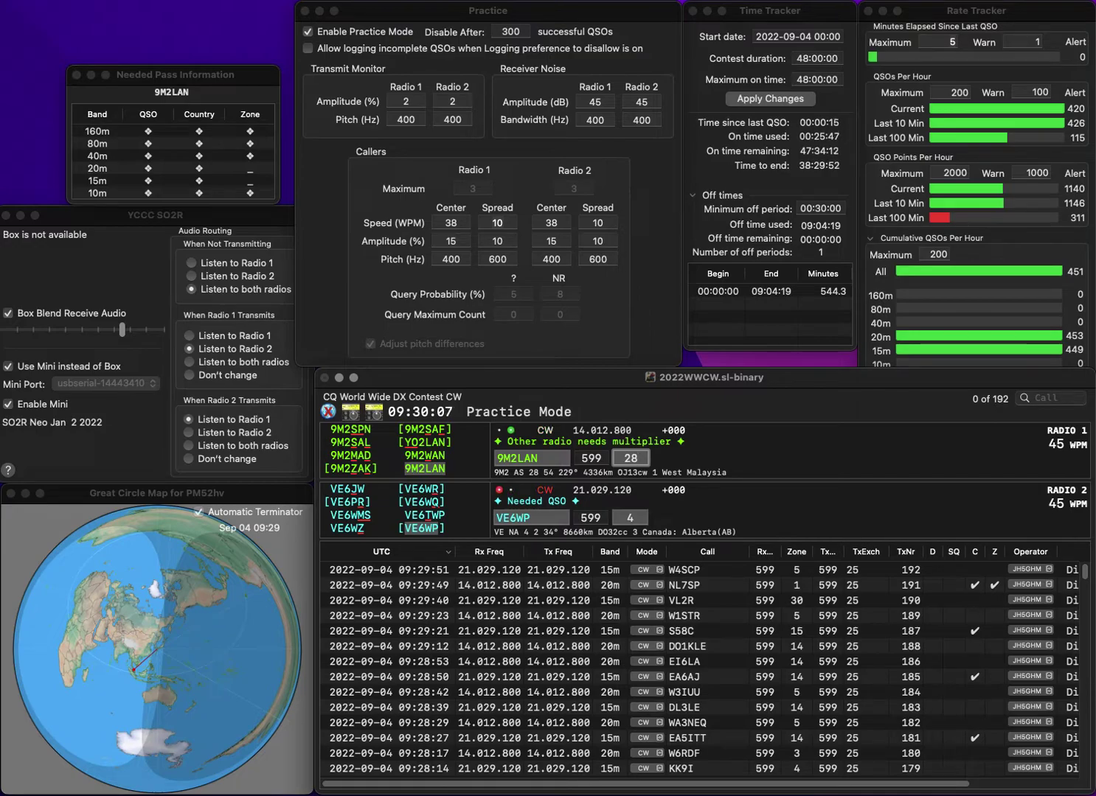
key("Return")
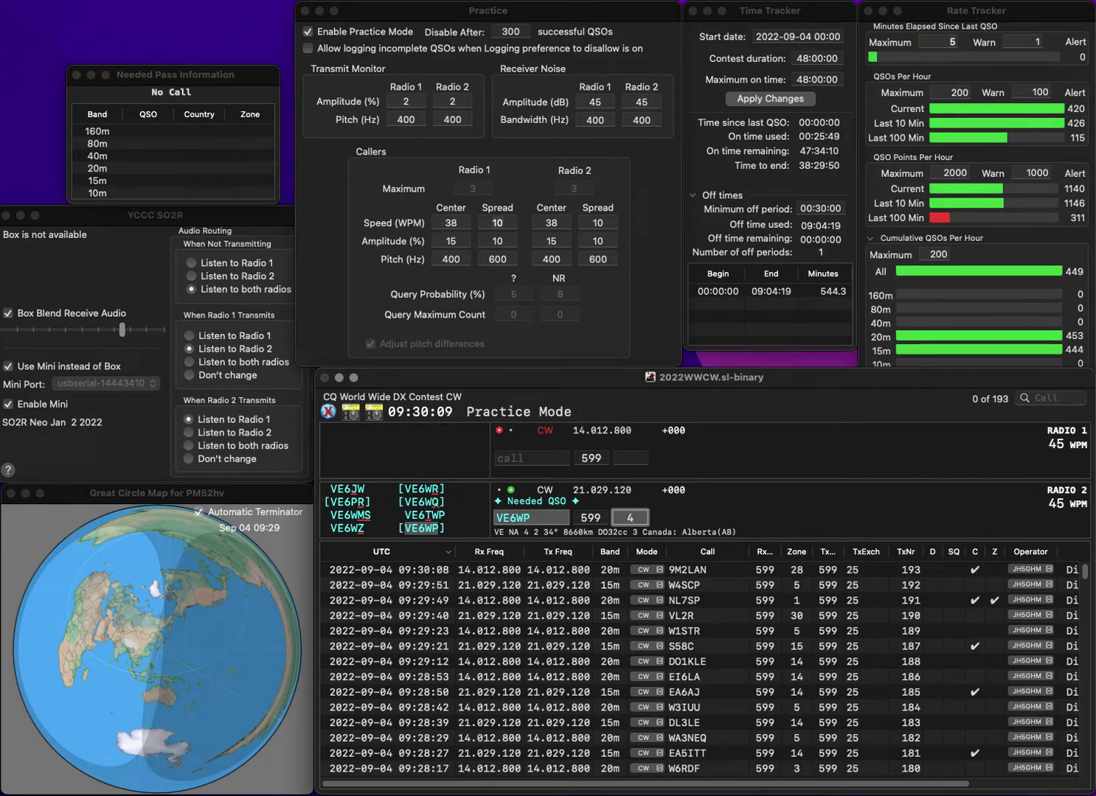
key("Return")
type("VA3PB")
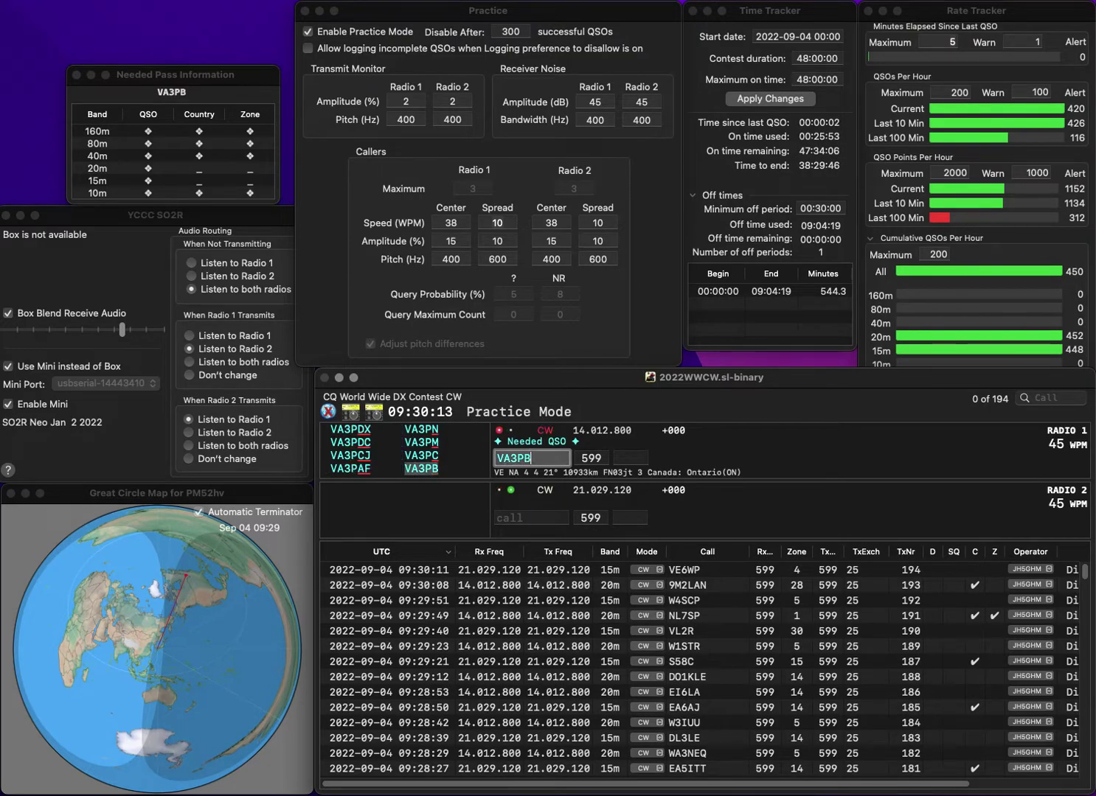
key("Return")
type("IA5")
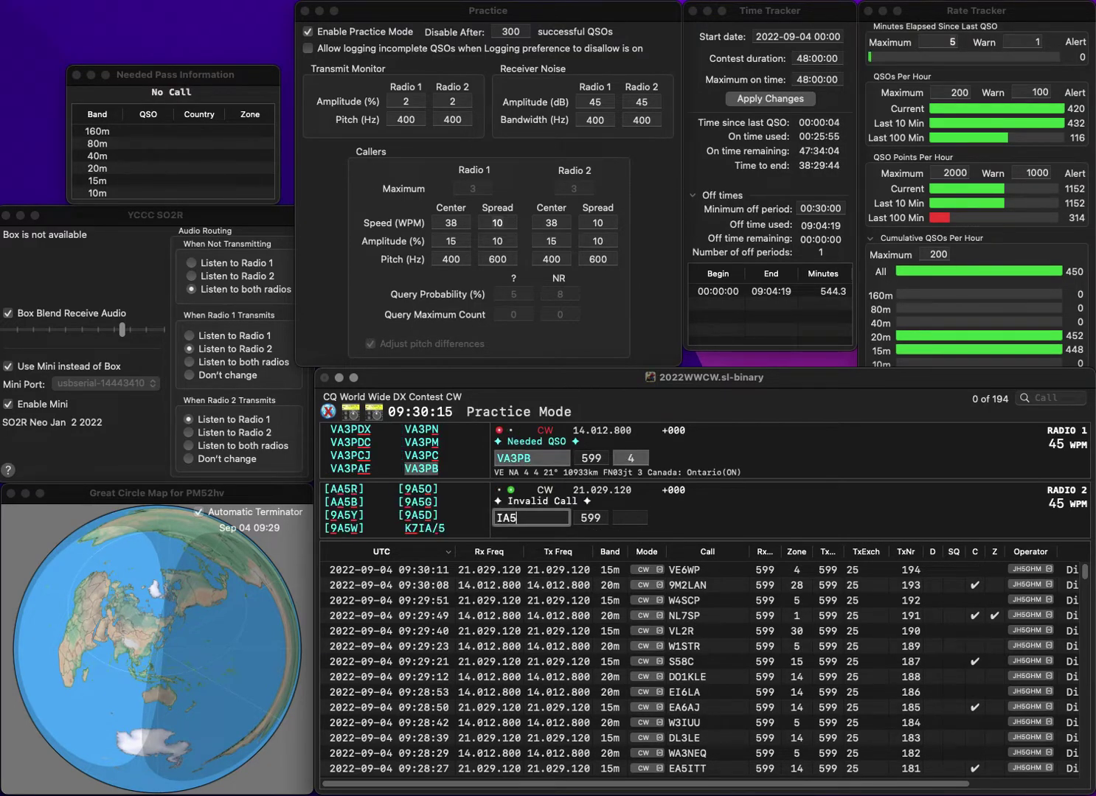
type("MPV")
key("Home")
key("Delete")
type("9")
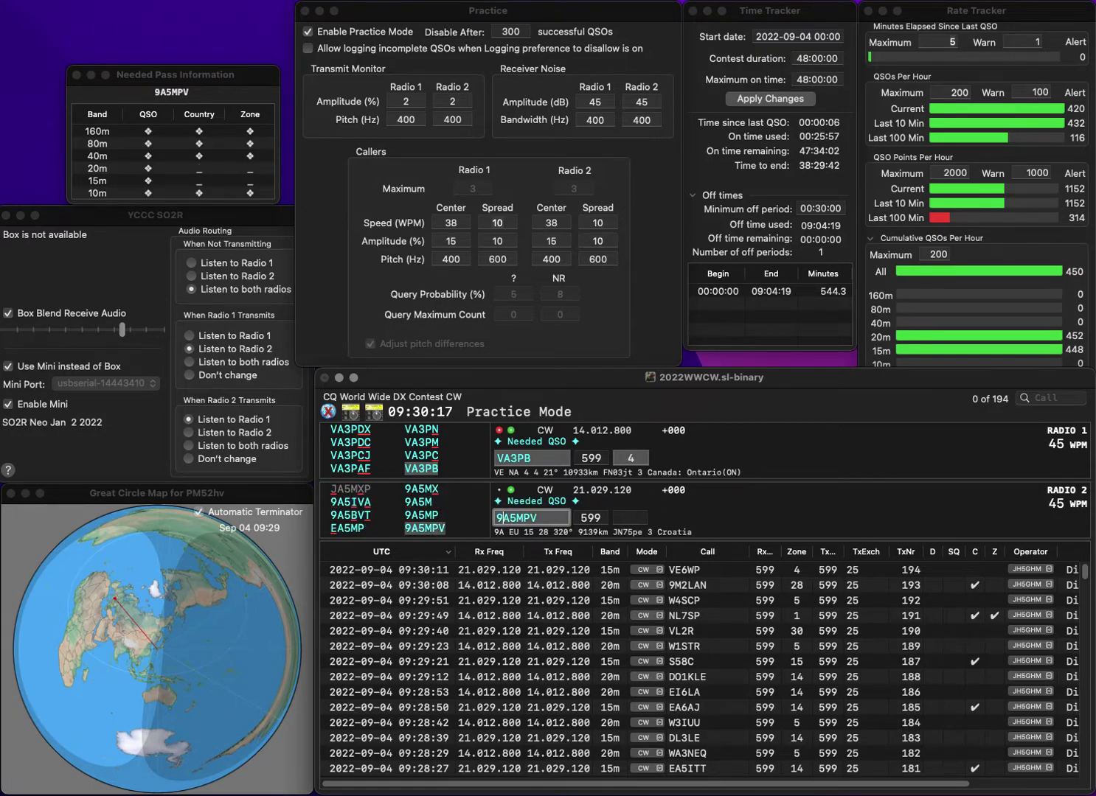
key("Return")
key("Return")
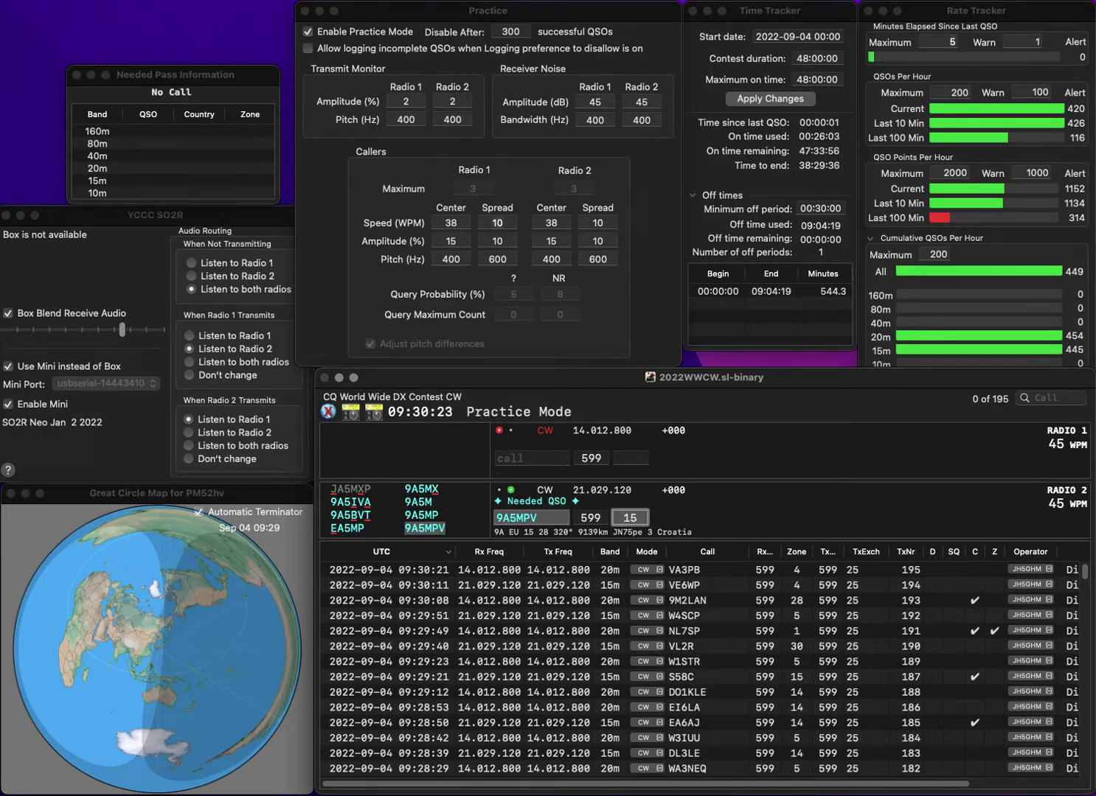
key("Return")
Enter BG4HYK as the Radio 1 call and send its exchange.
type("G4HK")
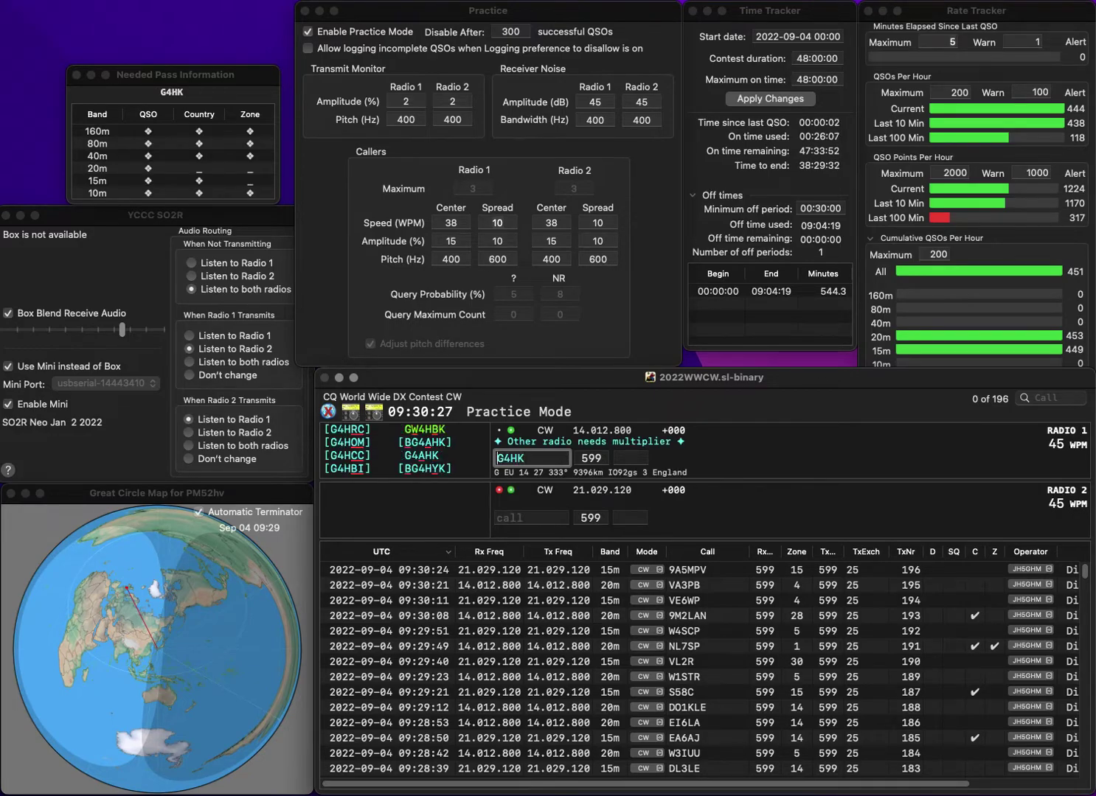
type("B")
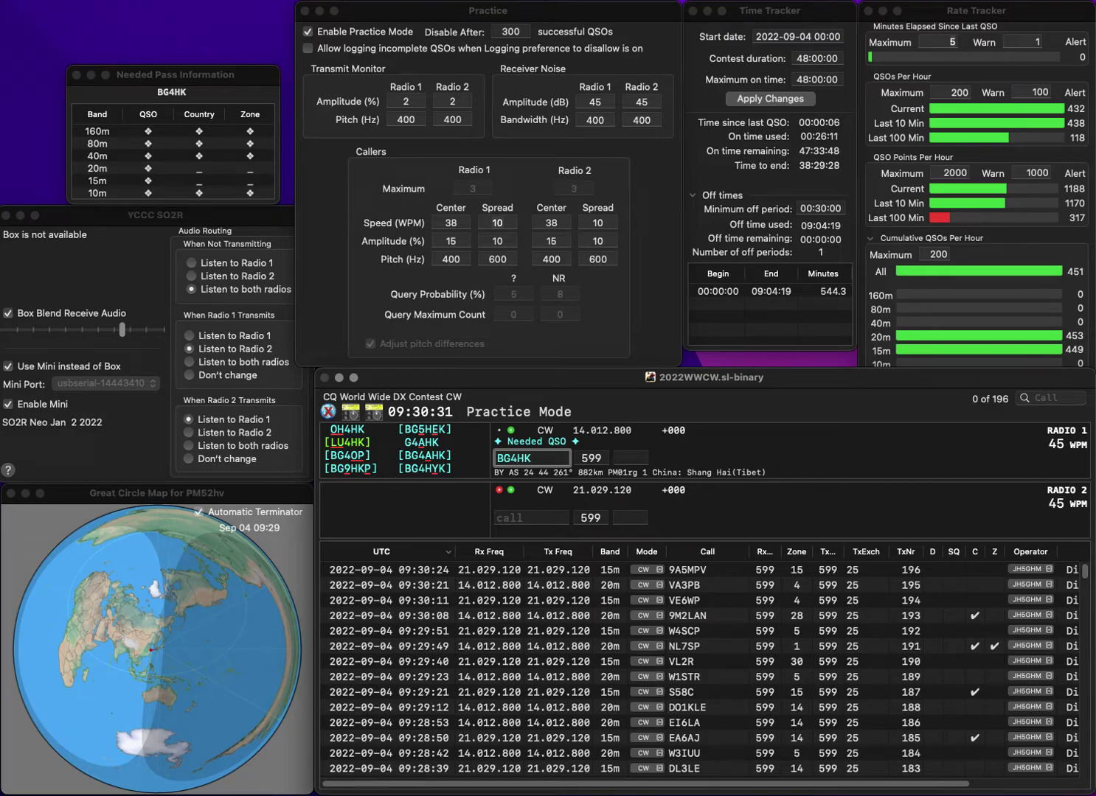
type("Y")
key("Return")
type("J")
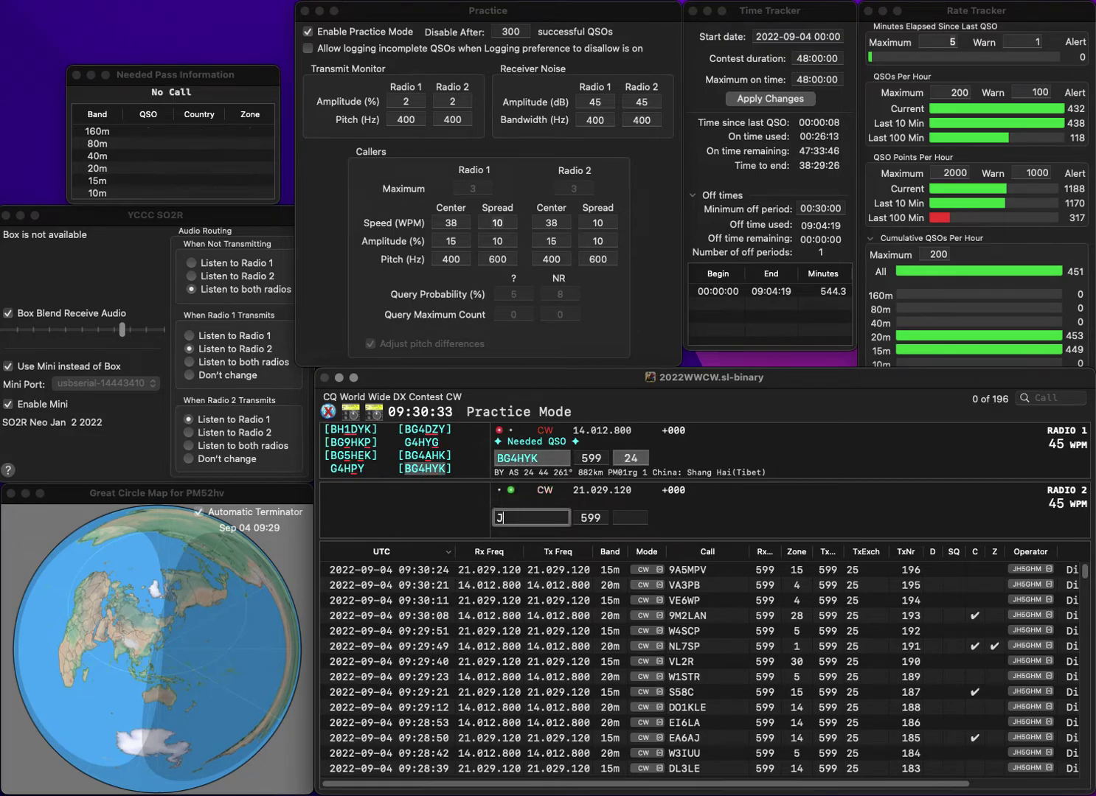
type("J1IVX")
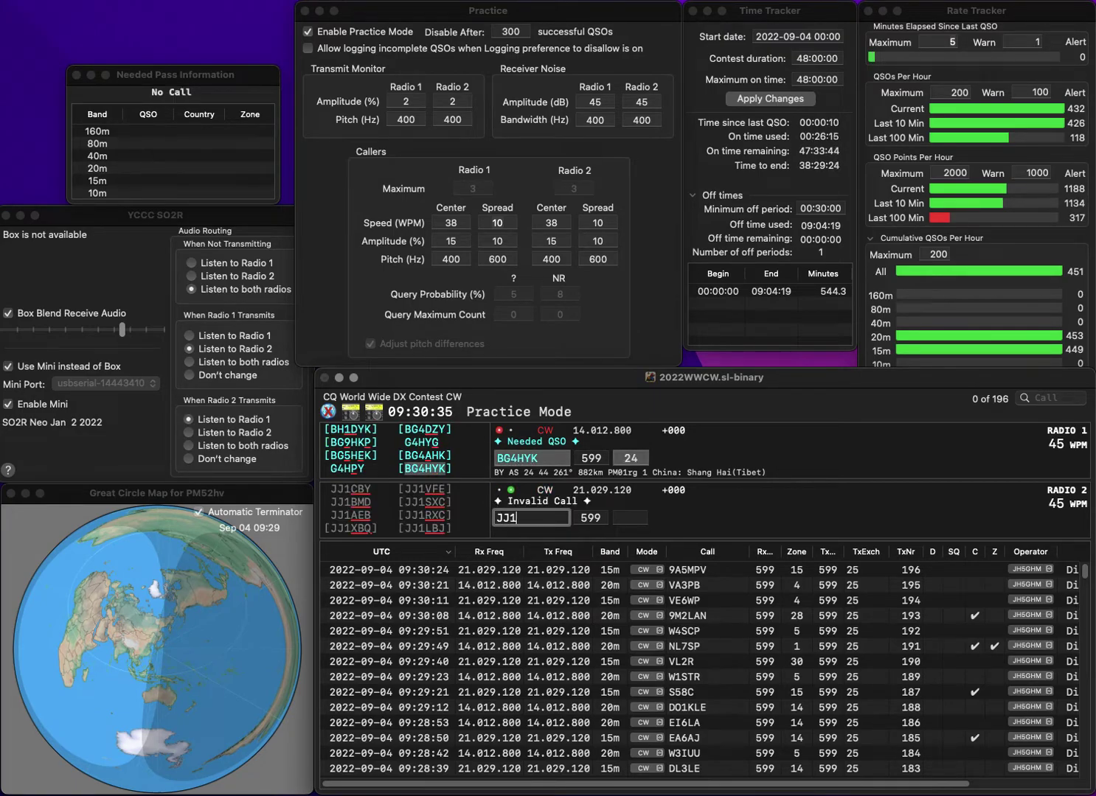
key("space")
key("Up")
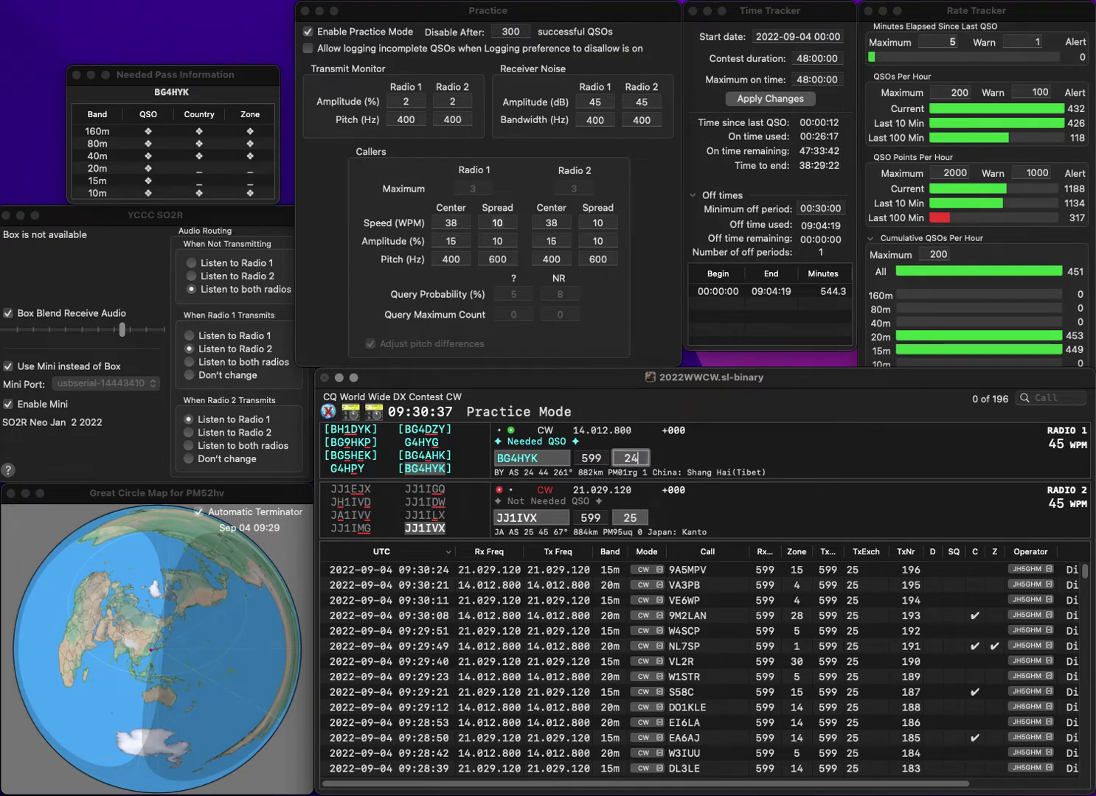
key("Return")
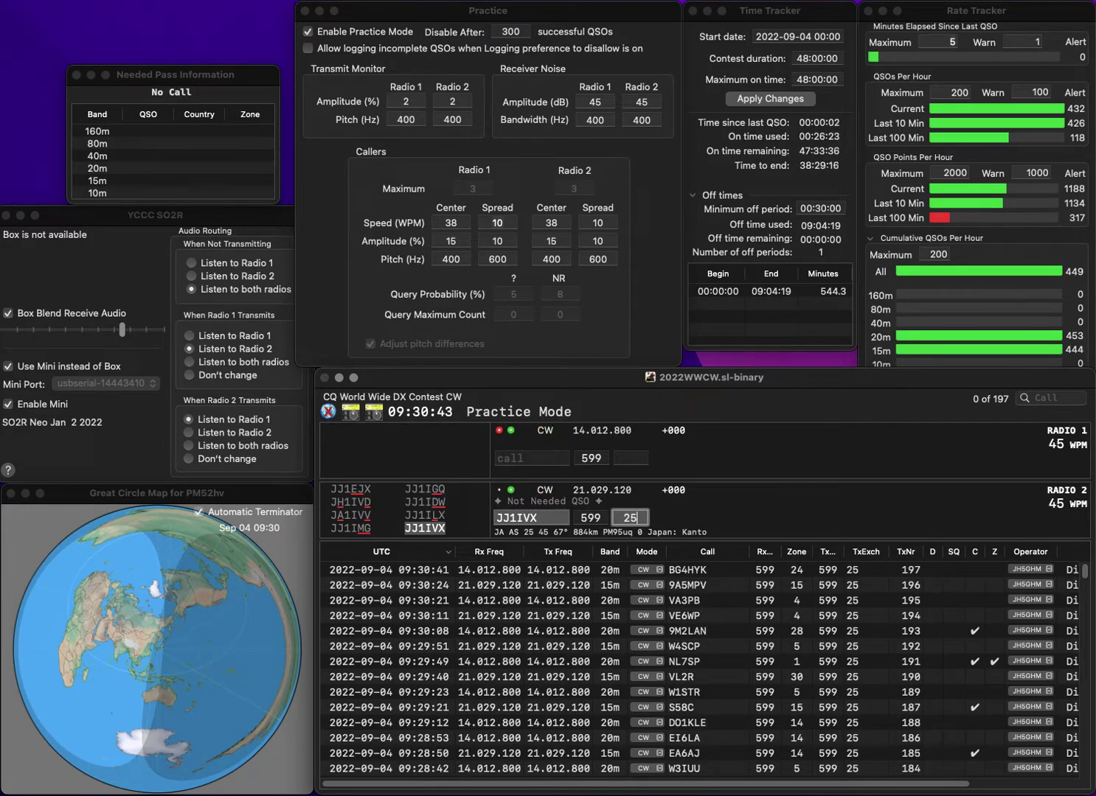
key("Return")
type("RE1CW")
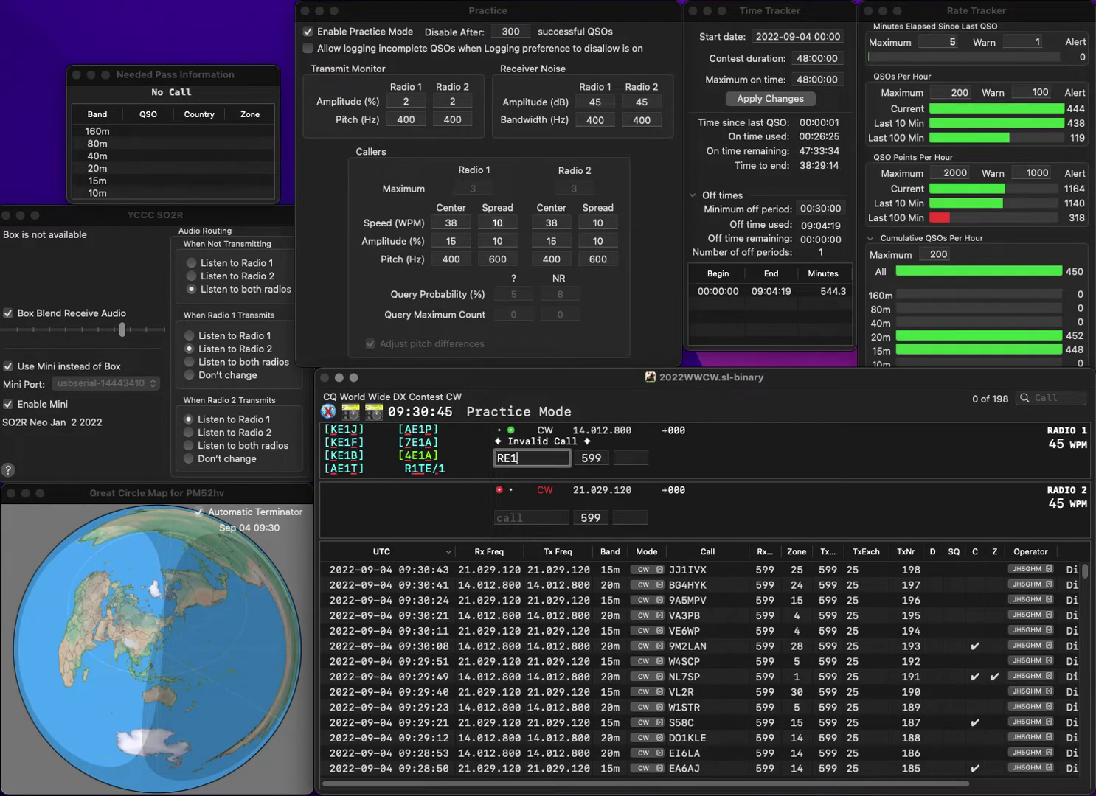
key("Left")
key("Left")
key("Left")
key("BackSpace")
key("Left")
type("K")
key("Down")
key("Return")
key("Down")
key("Up")
key("Return")
key("Down")
type("WB8VGE")
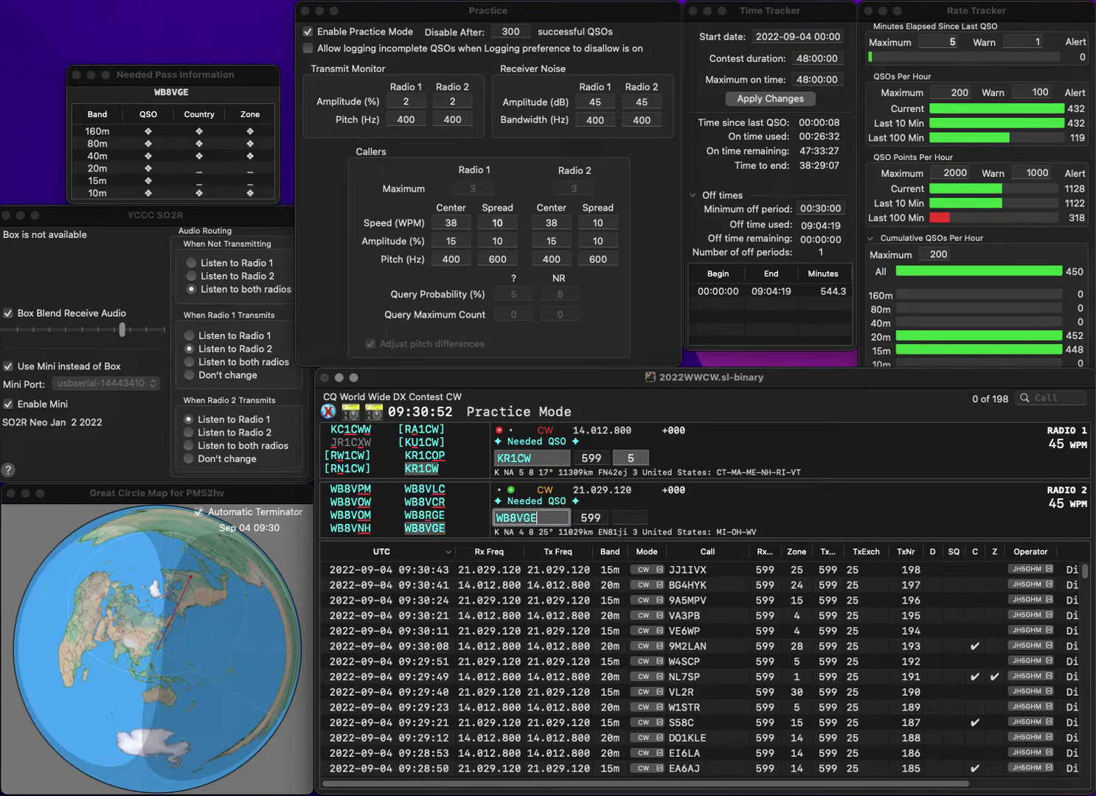
key("Return")
key("Up")
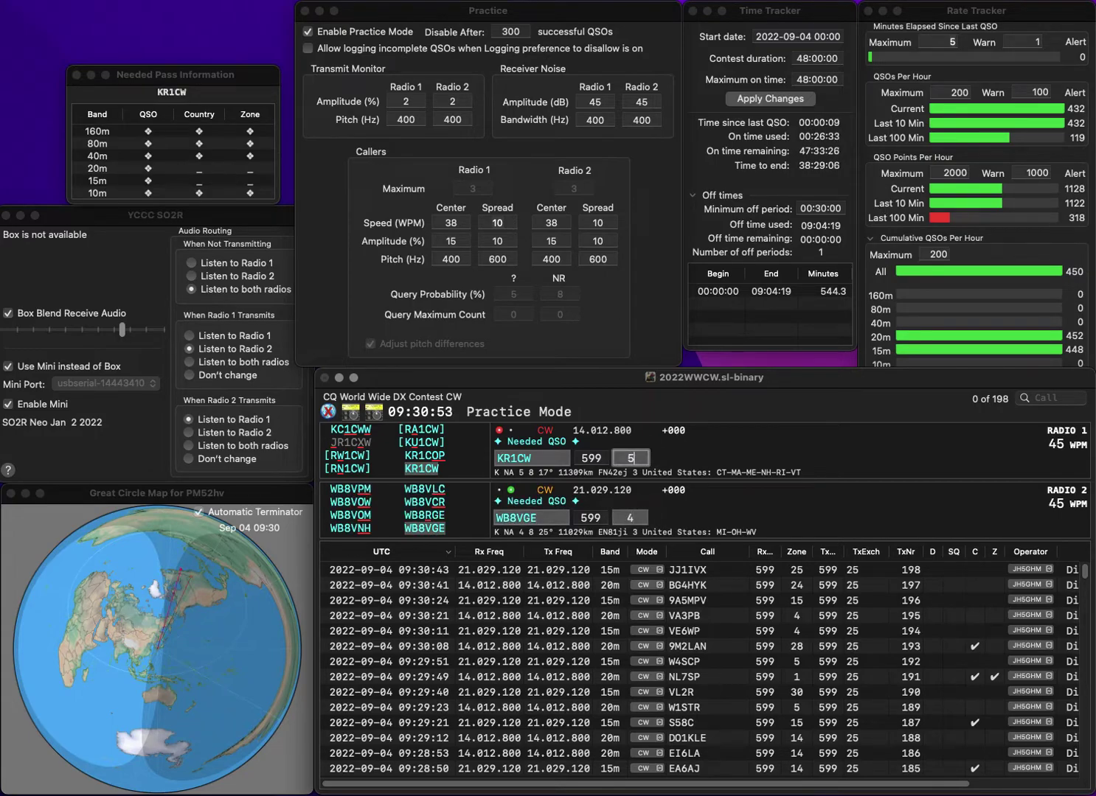
key("Return")
key("Tab")
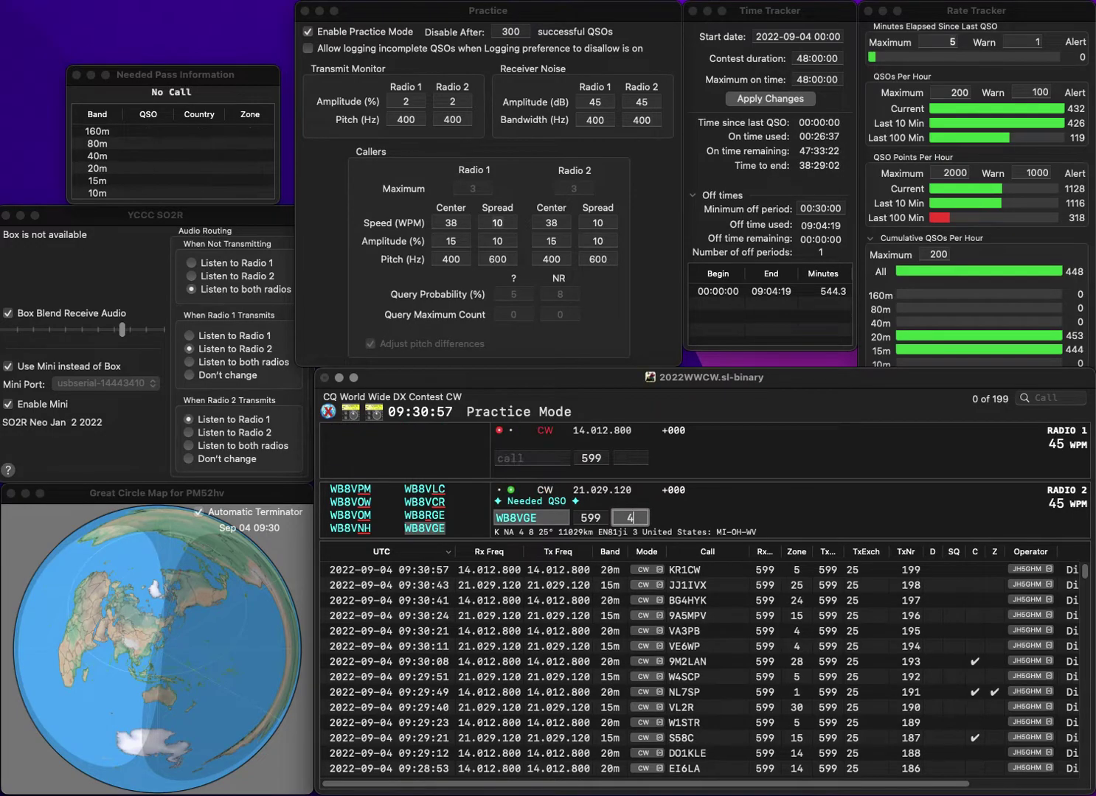
key("Return")
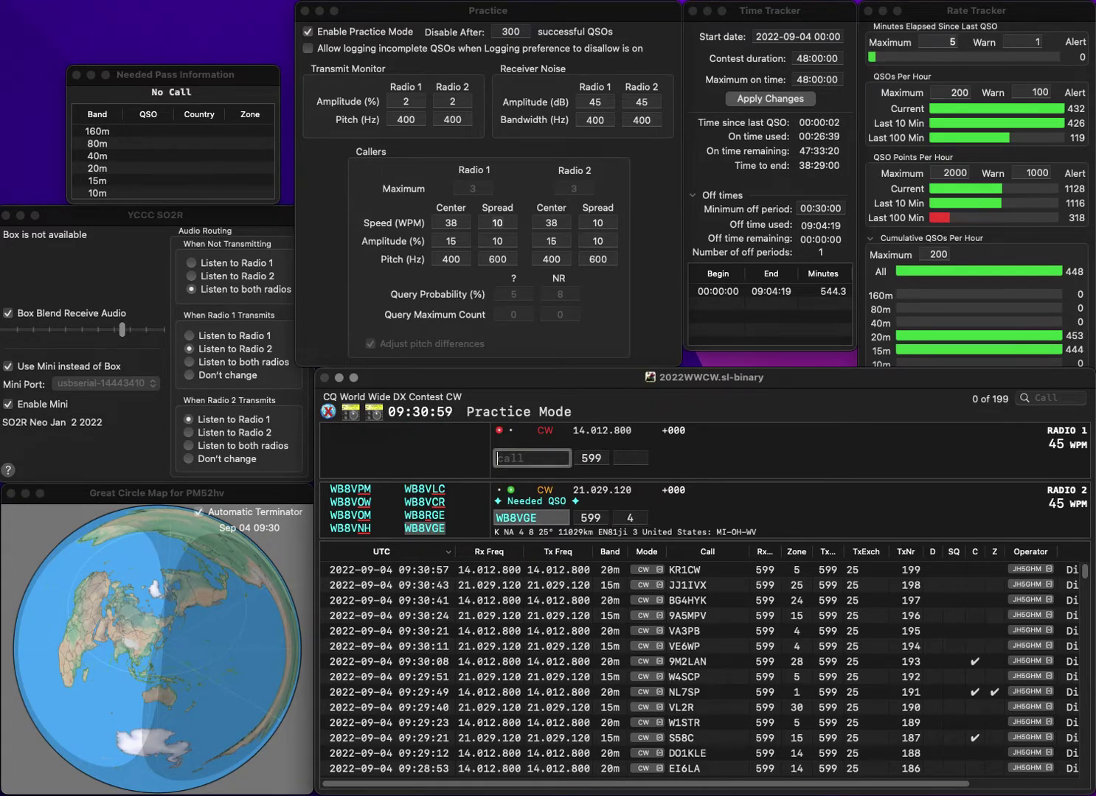
type("JF3UPM")
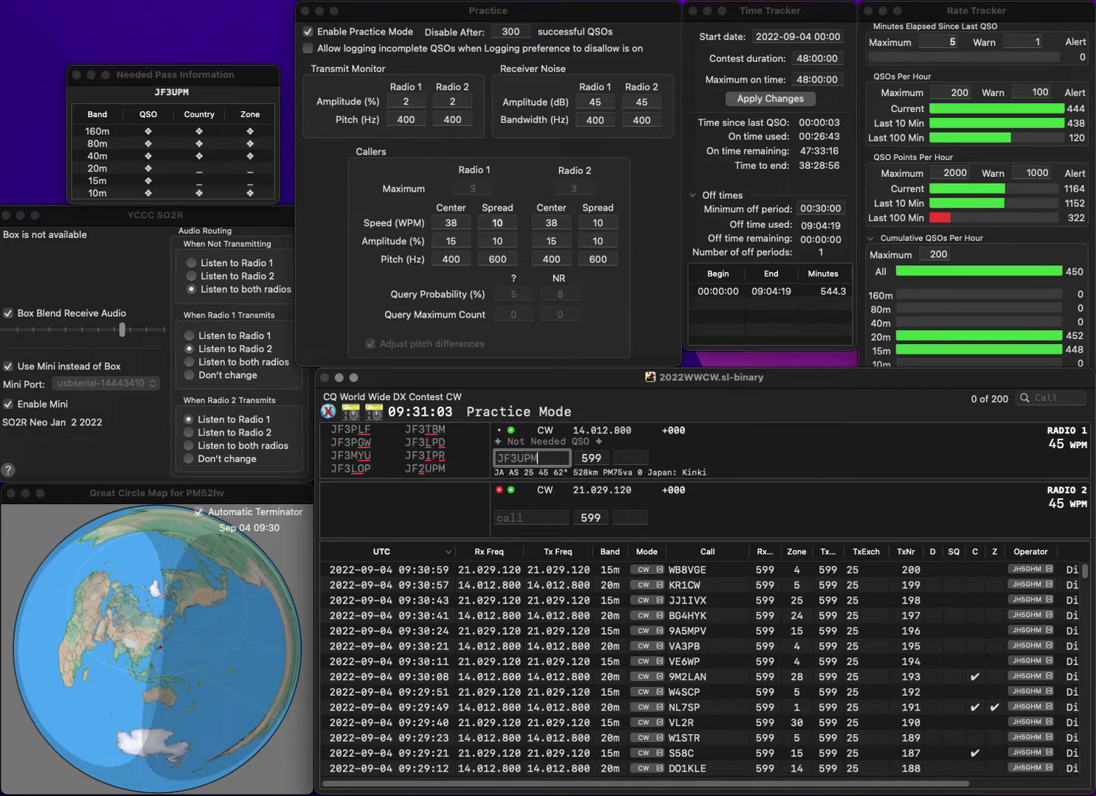
key("Return")
key("BackSpace")
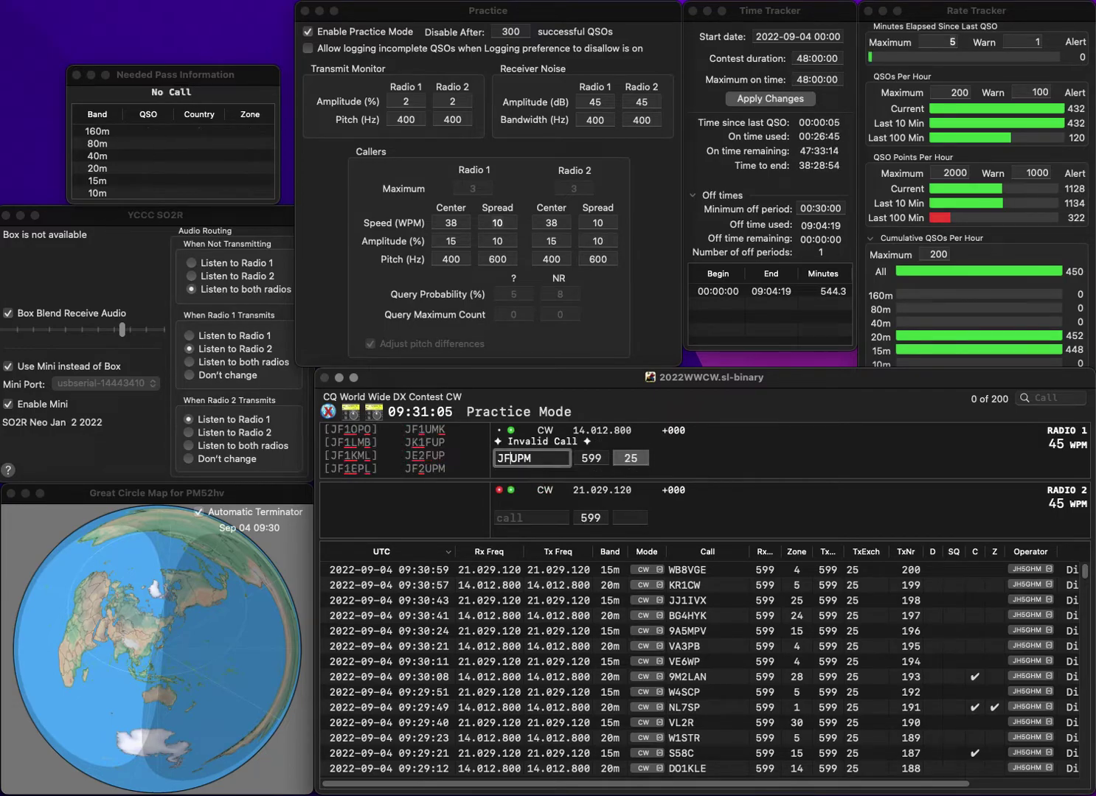
type("2")
key("Return")
type("7NBM")
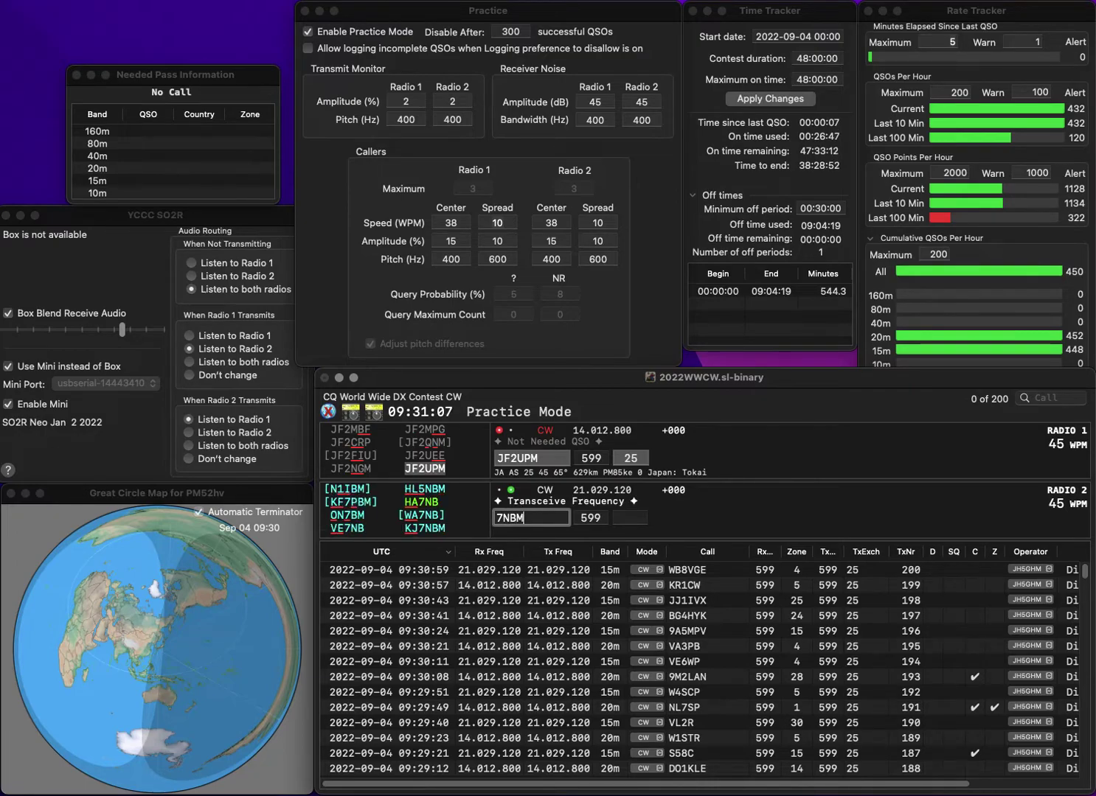
key("super+Left")
type("K")
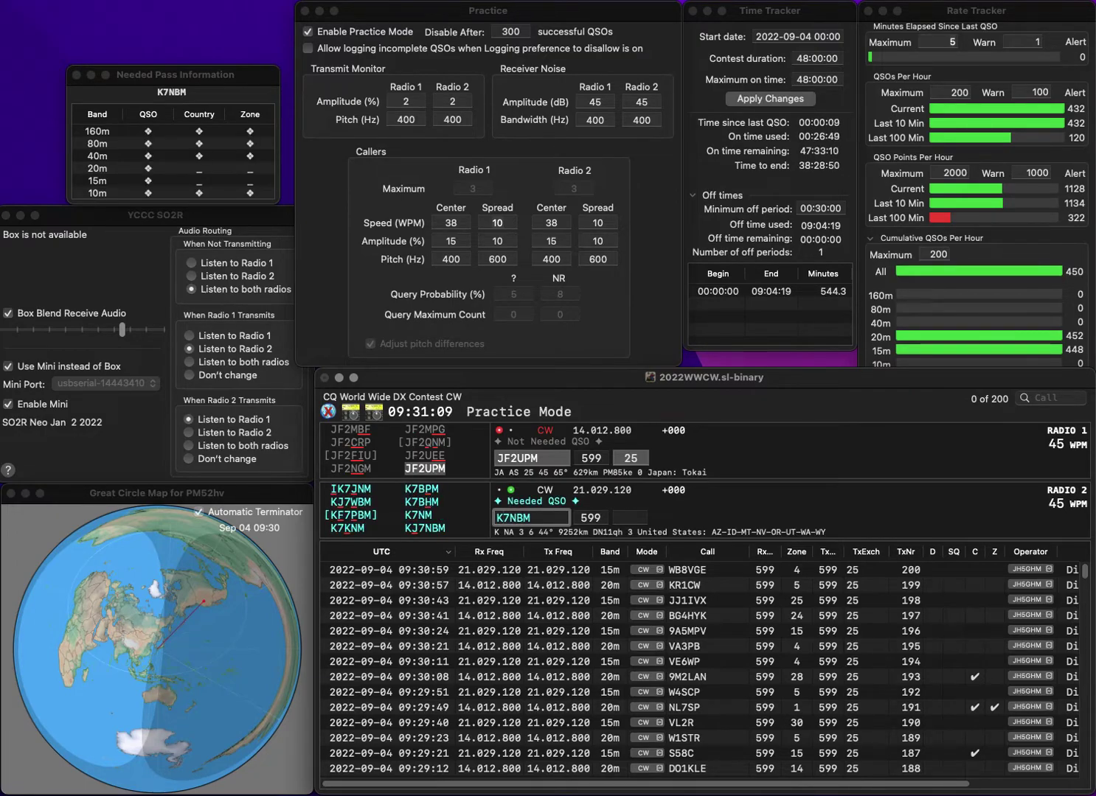
type("J")
key("Return")
key("Return")
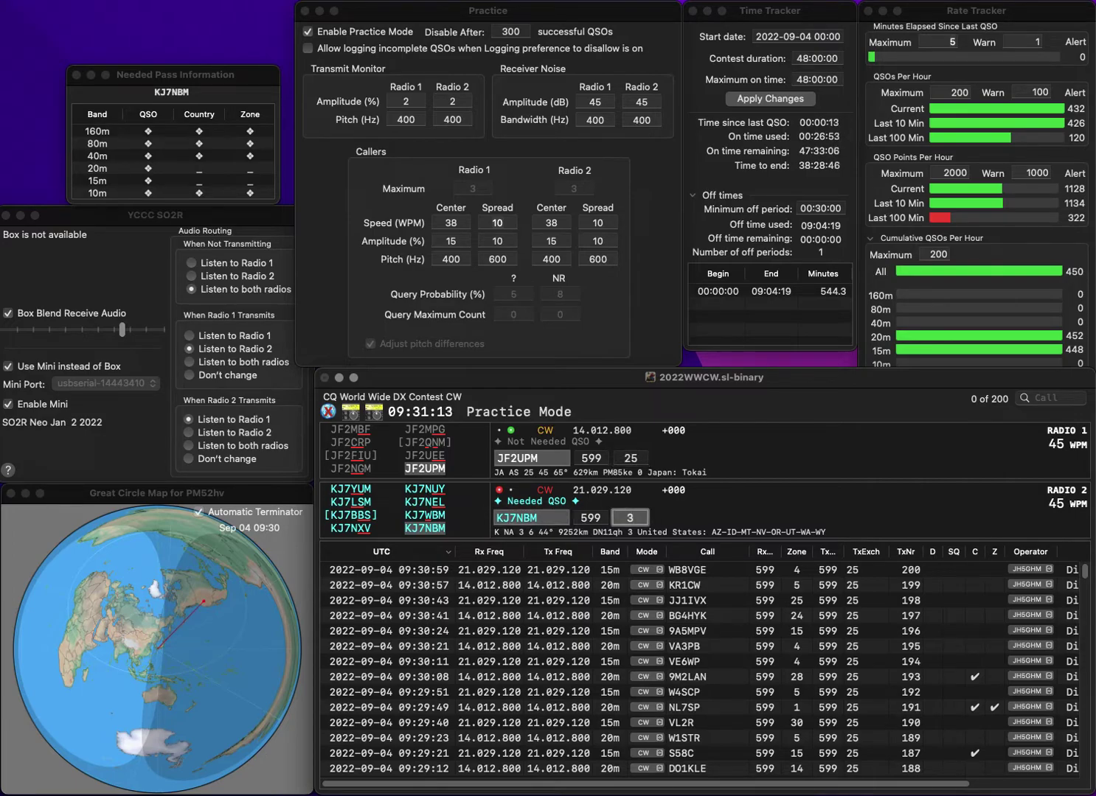
key("Return")
type("JH6M")
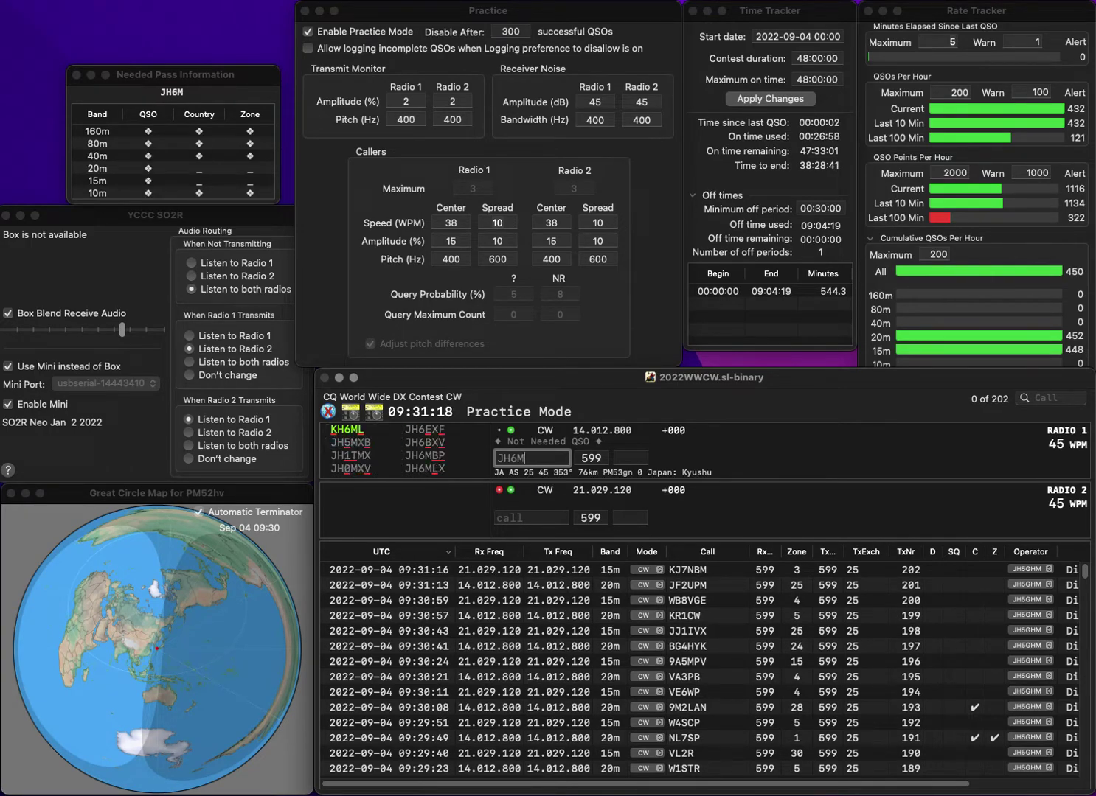
type("BP")
key("Return")
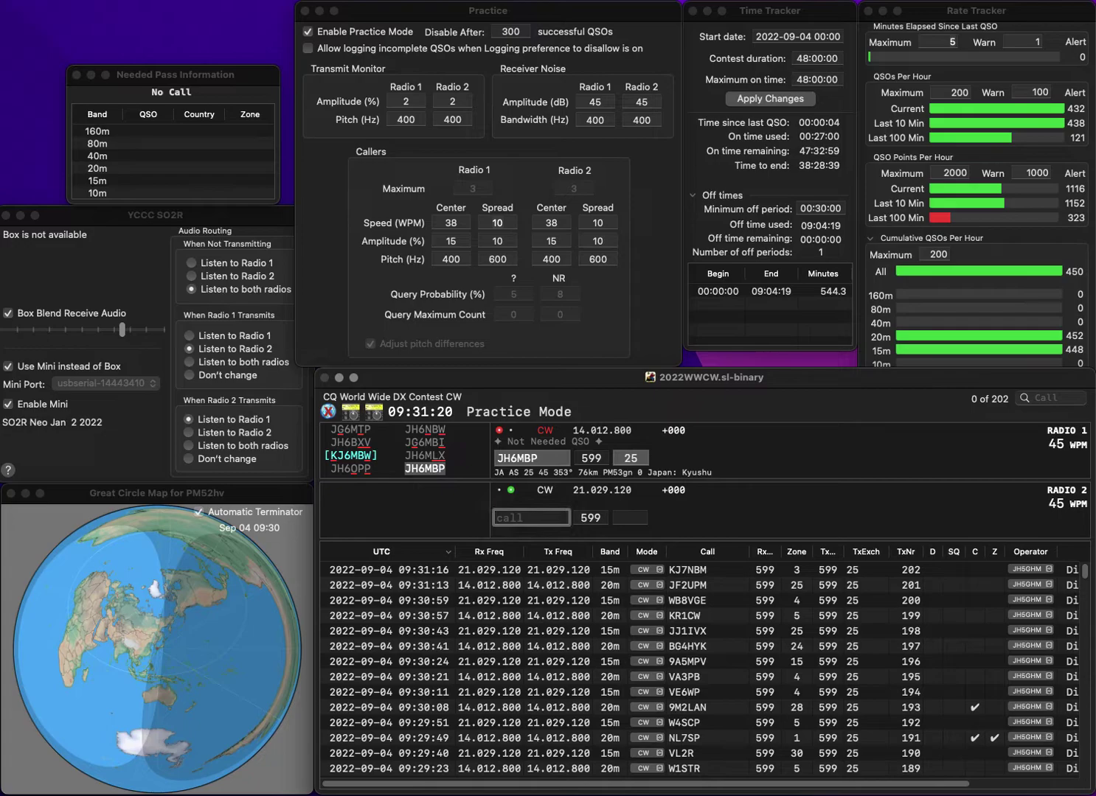
type("JN1")
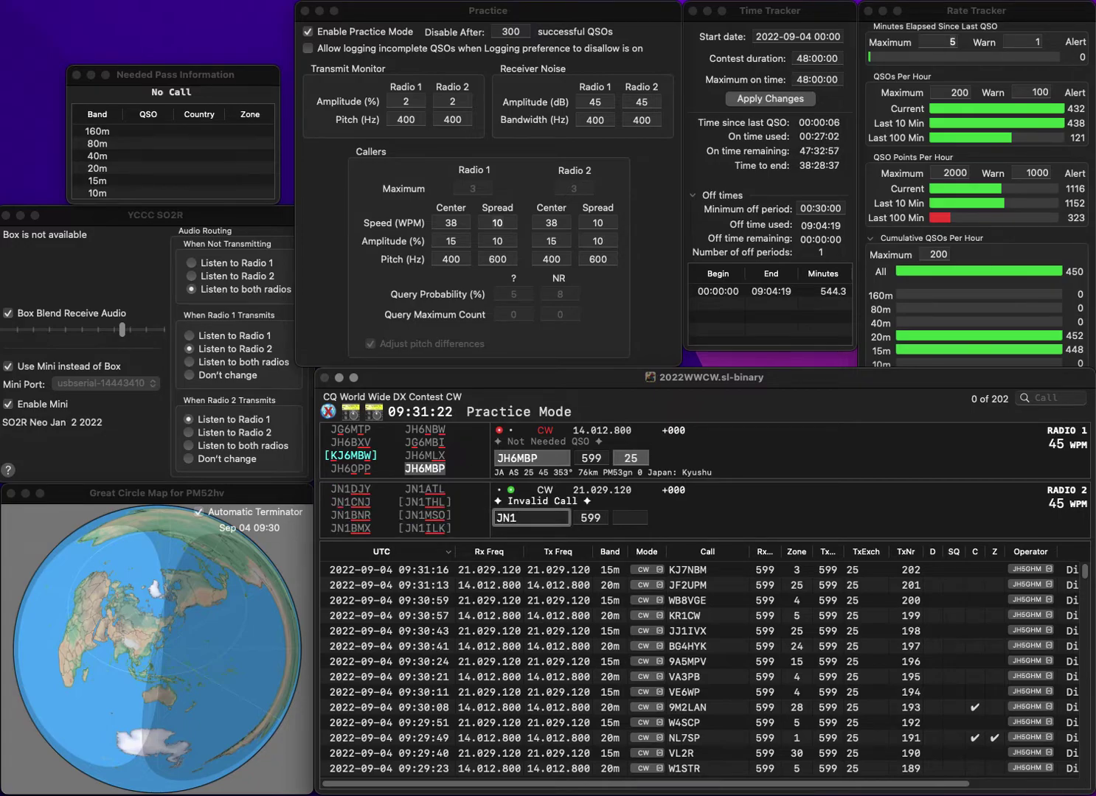
type("DJY")
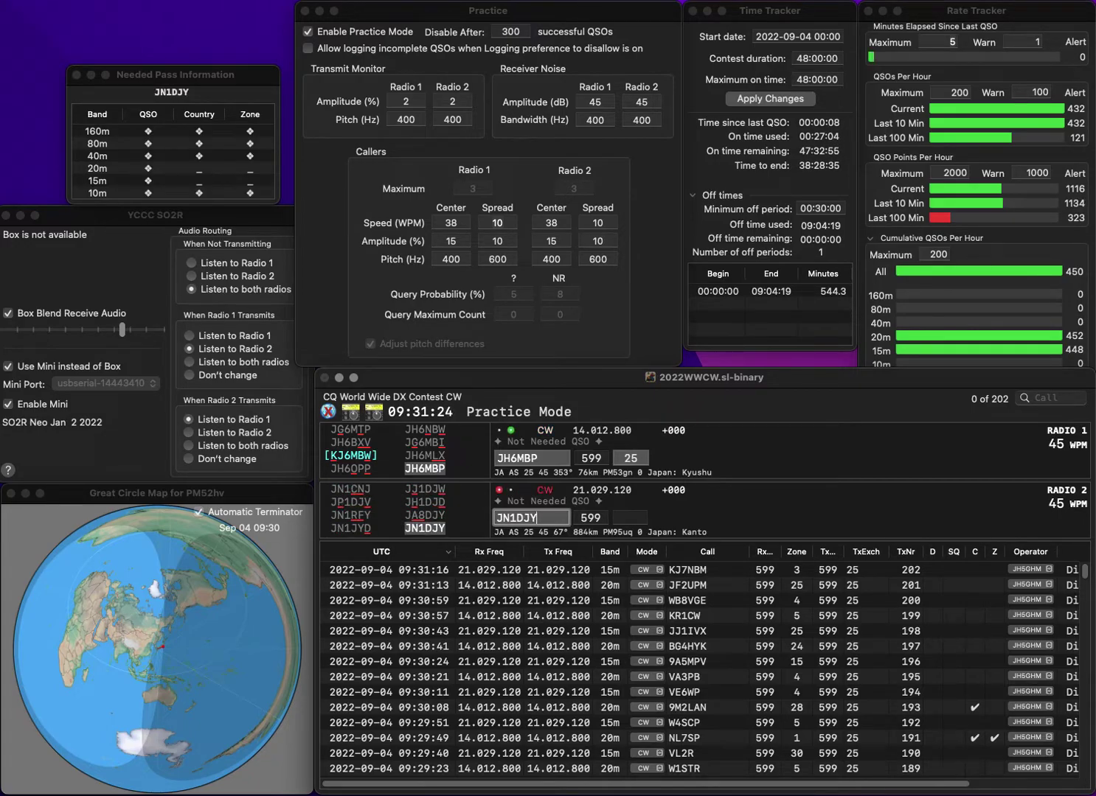
key("Return")
key("Return")
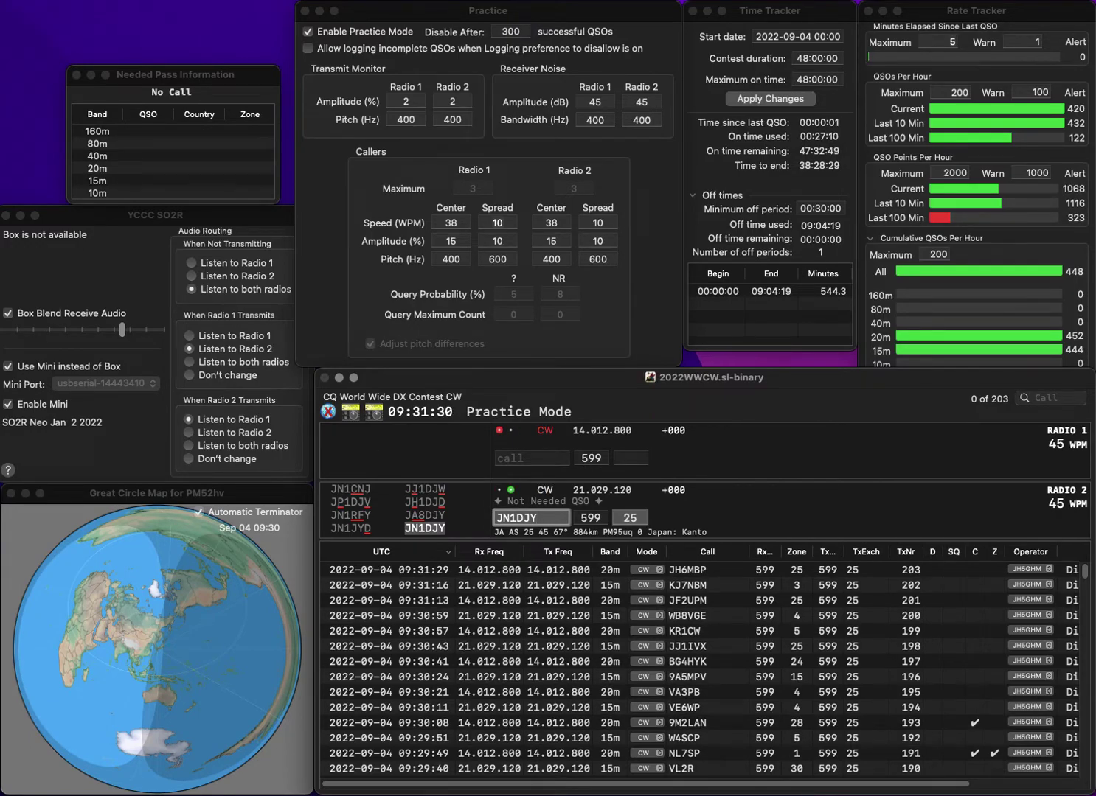
key("Up")
key("Return")
key("Down")
key("Return")
type("F")
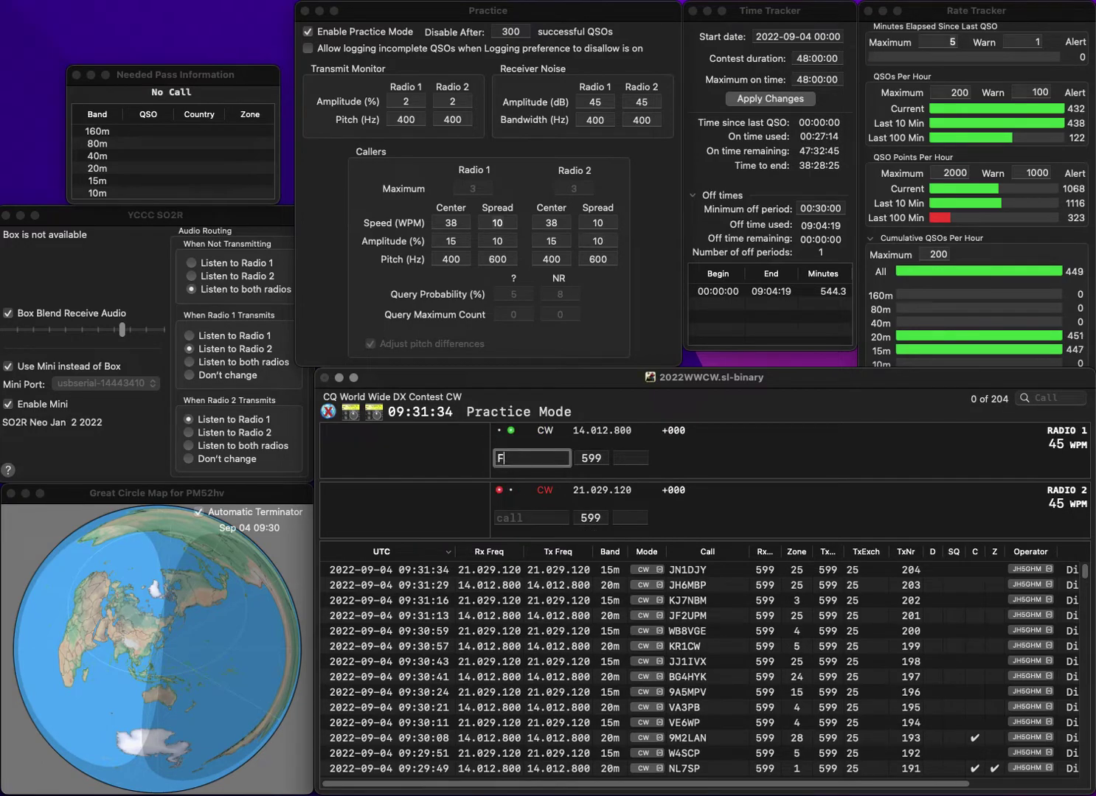
type("8FN")
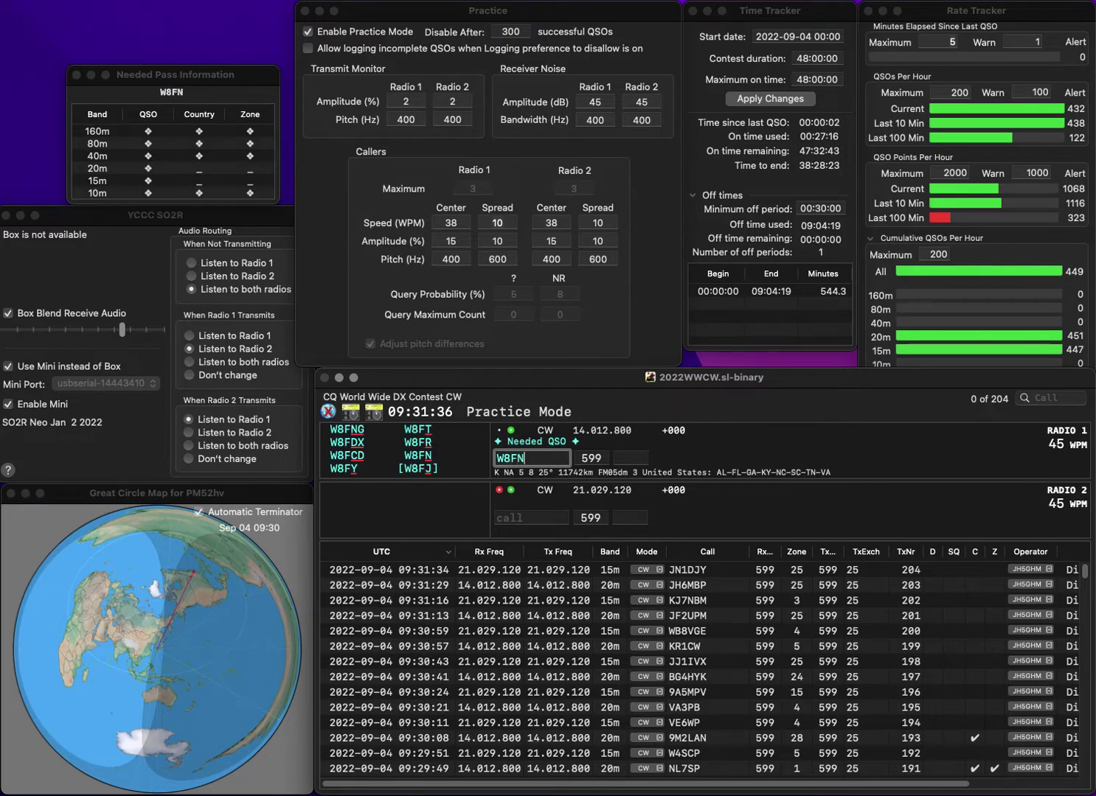
key("Return")
type("N9OY")
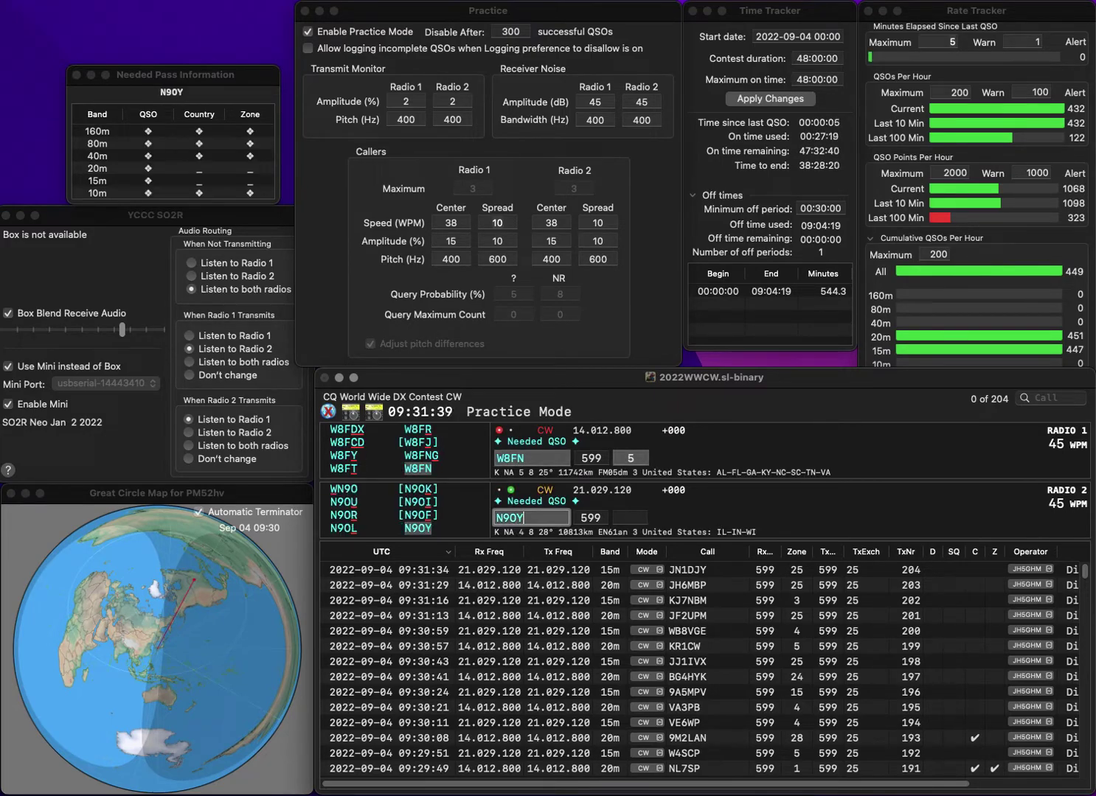
key("Return")
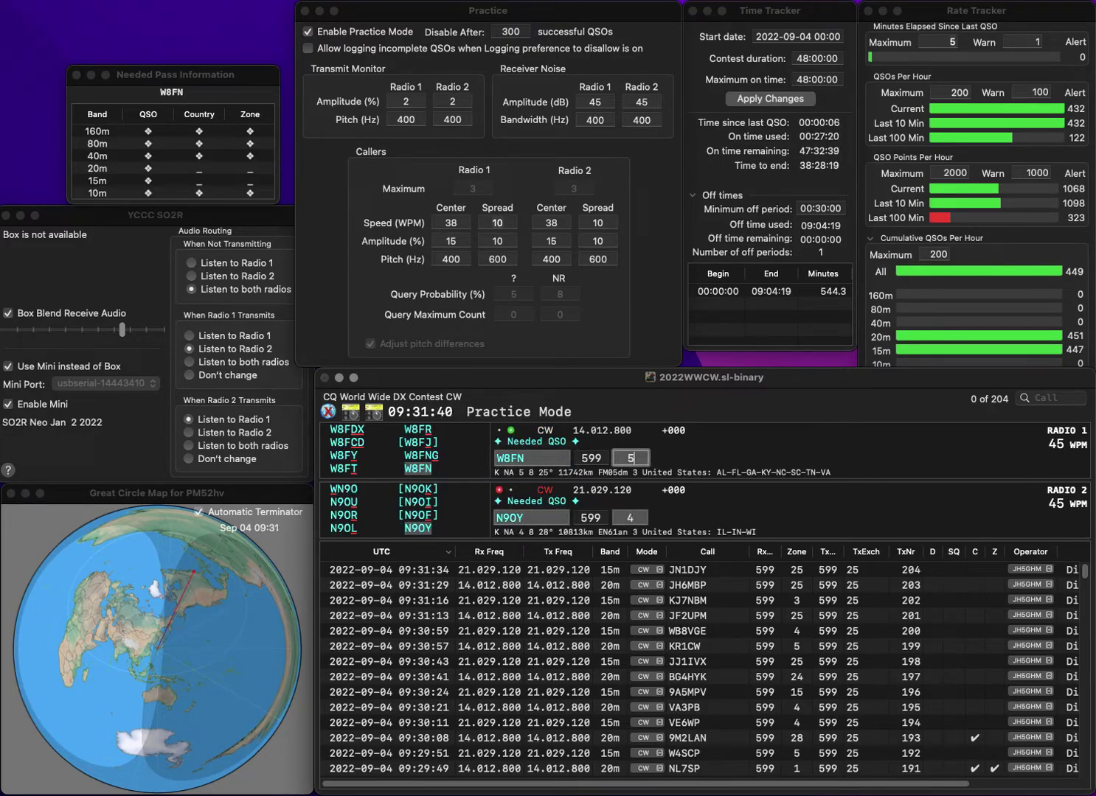
key("Return")
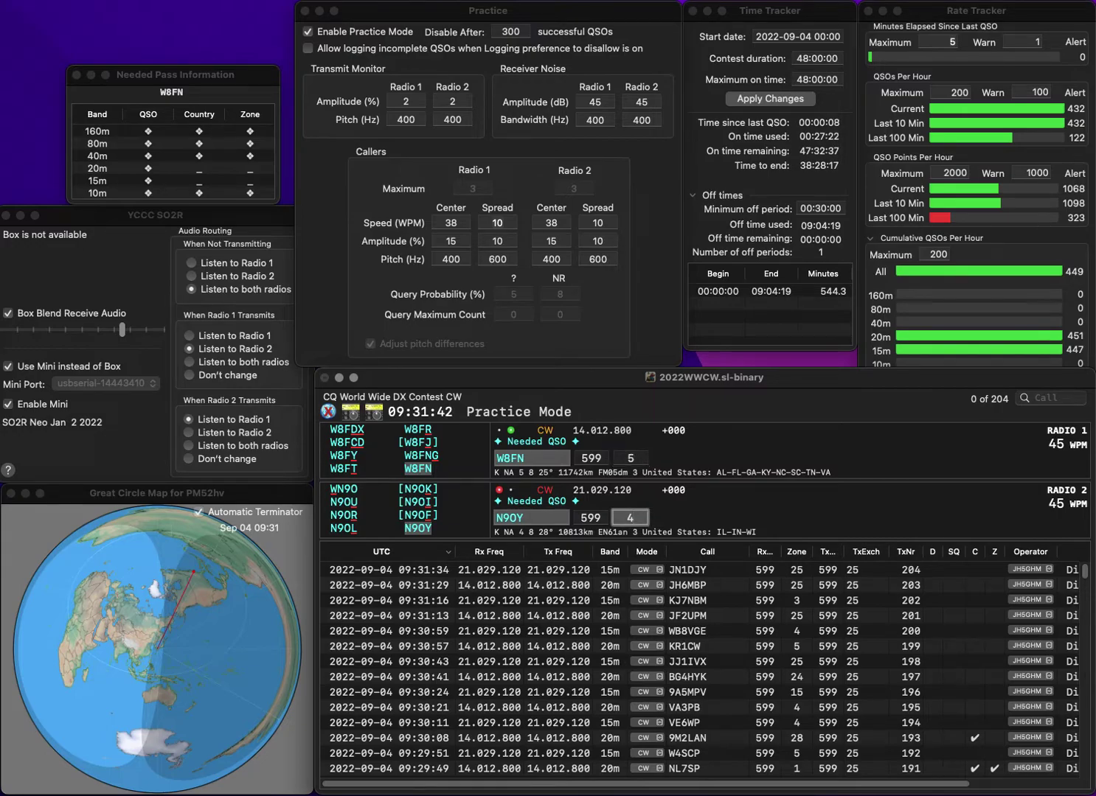
key("Return")
type("W1WJB")
key("Return")
type("K3")
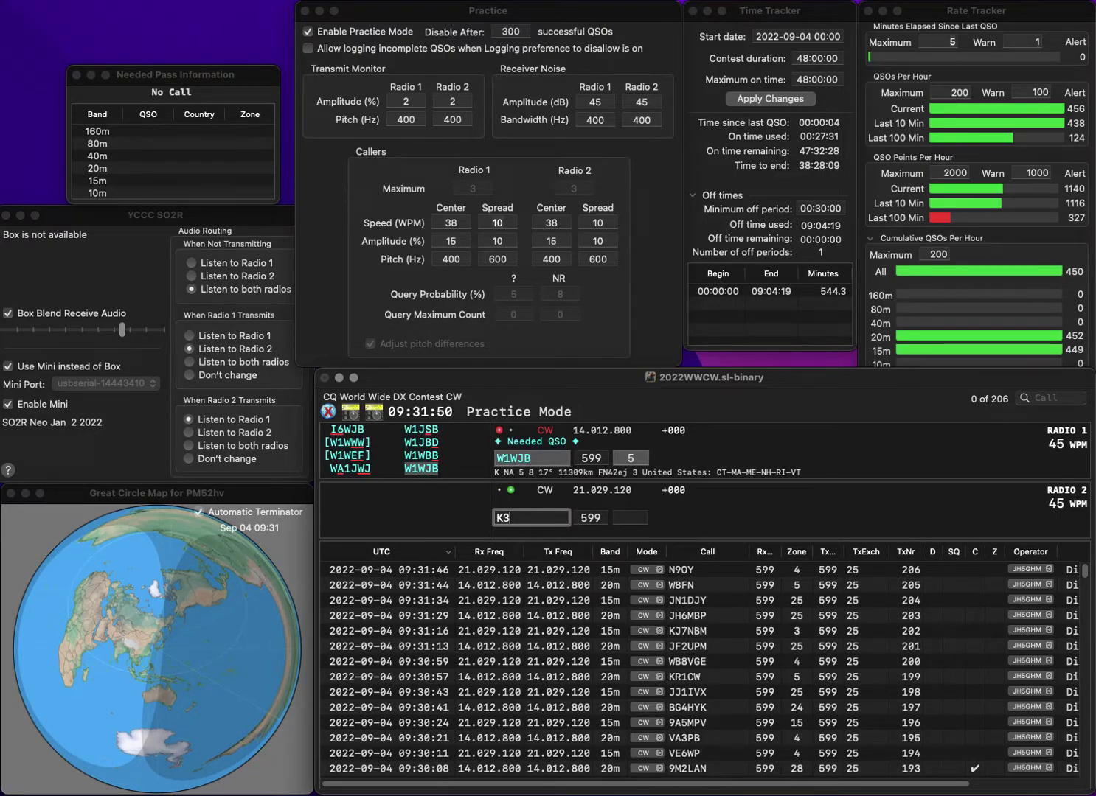
type("CWF")
key("Return")
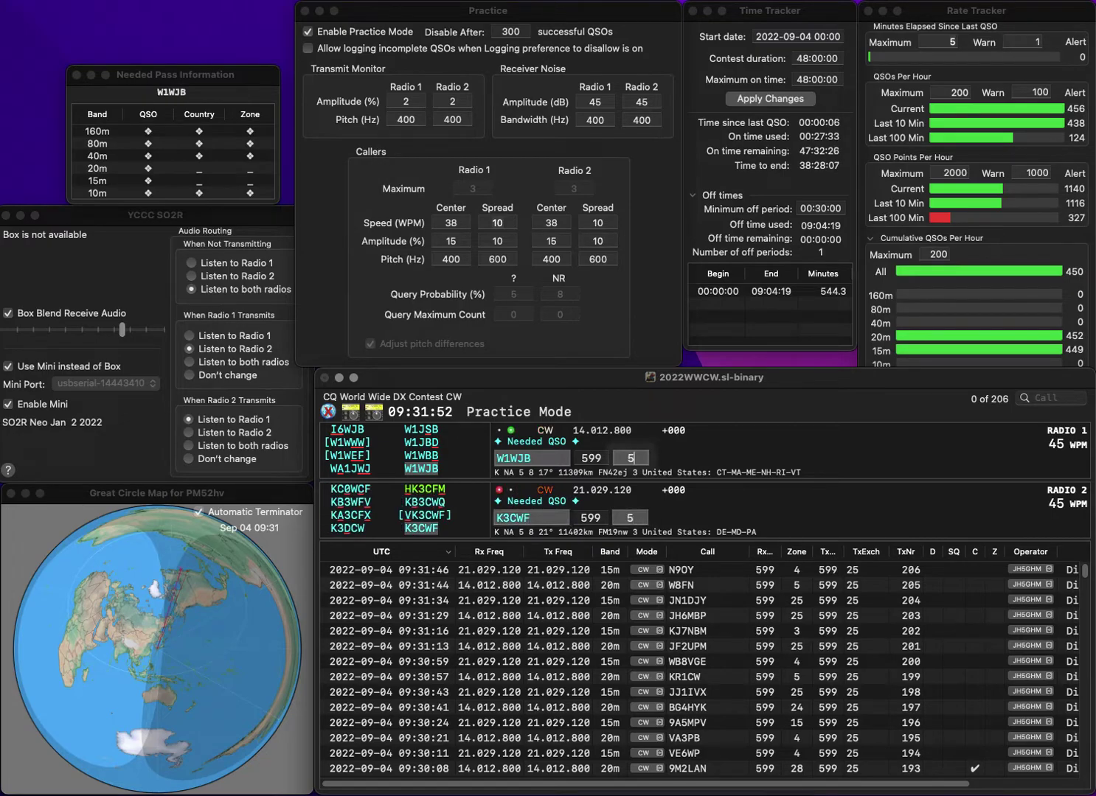
key("Return")
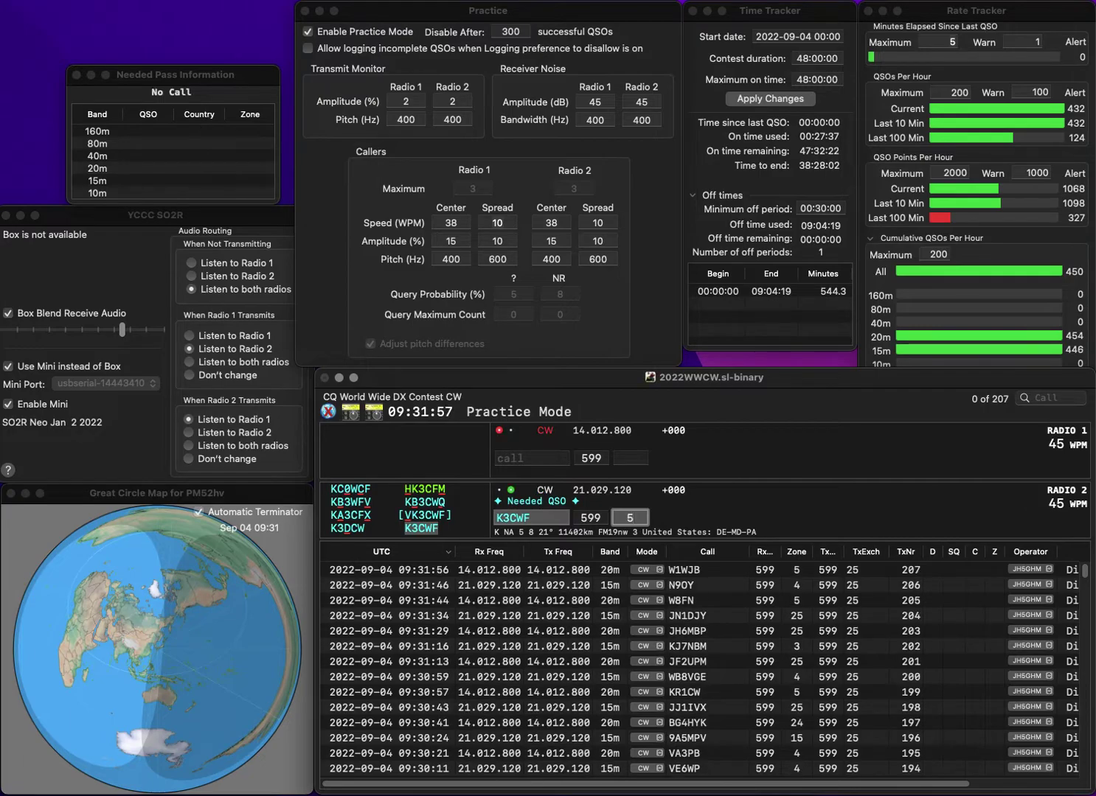
key("Return")
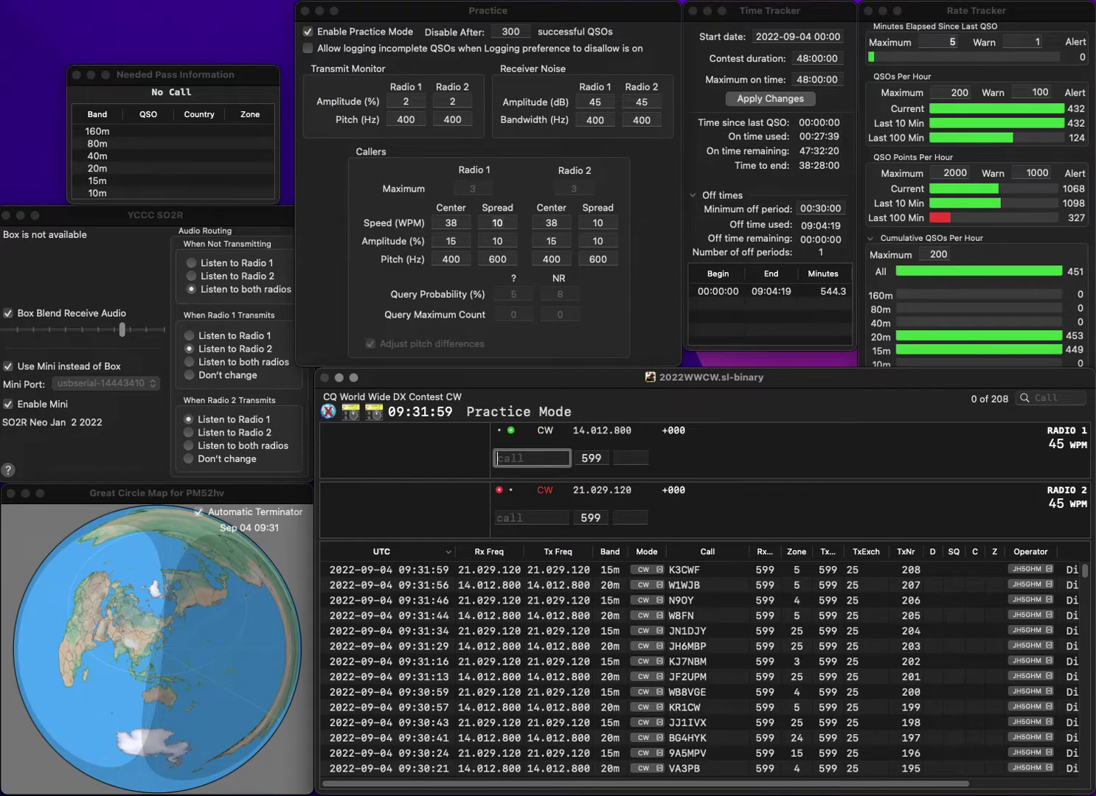
Work BI4WXD in zone 24 on Radio 1 and W4NC in zone 5 on Radio 2, and log both contacts.
type("BIWXD")
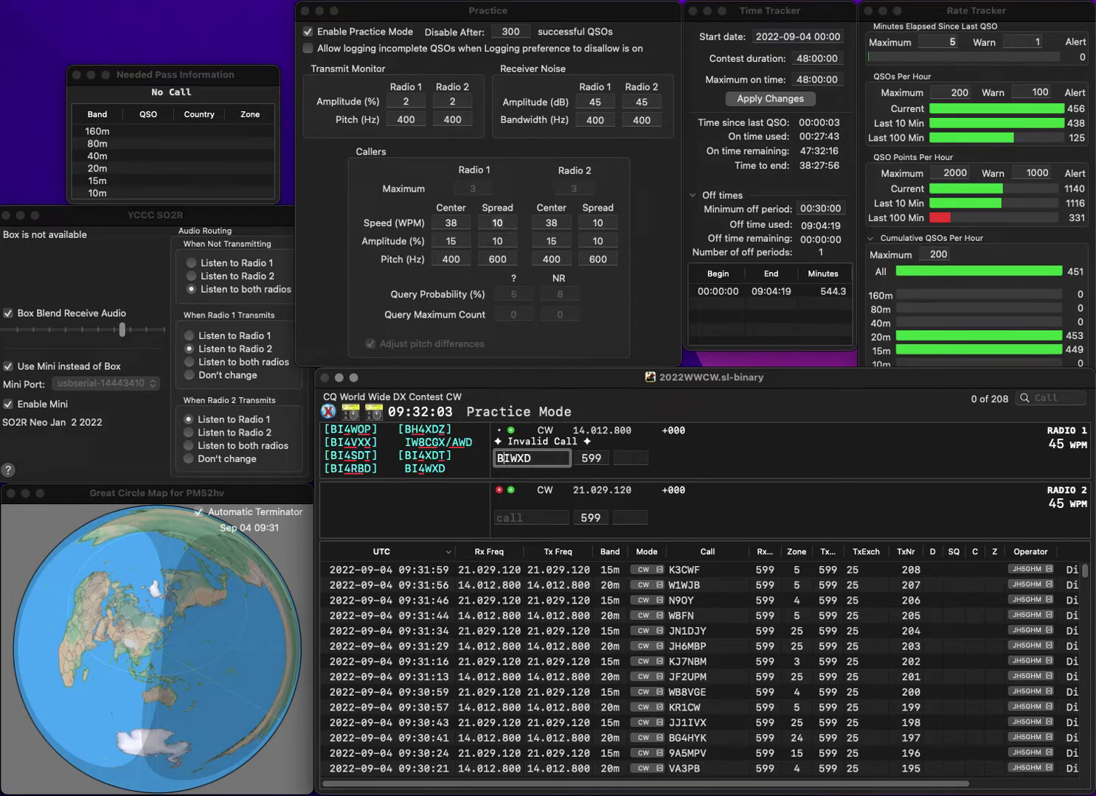
type("4")
key("Return")
type("W")
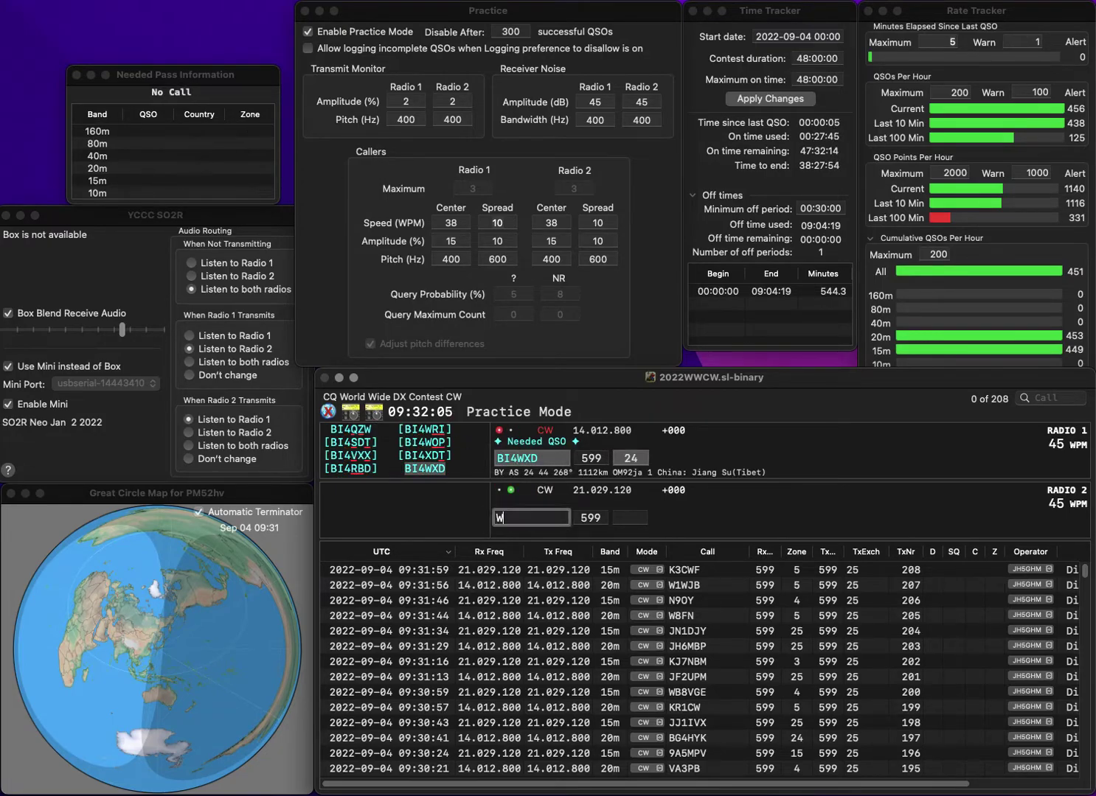
type("4NC")
key("Return")
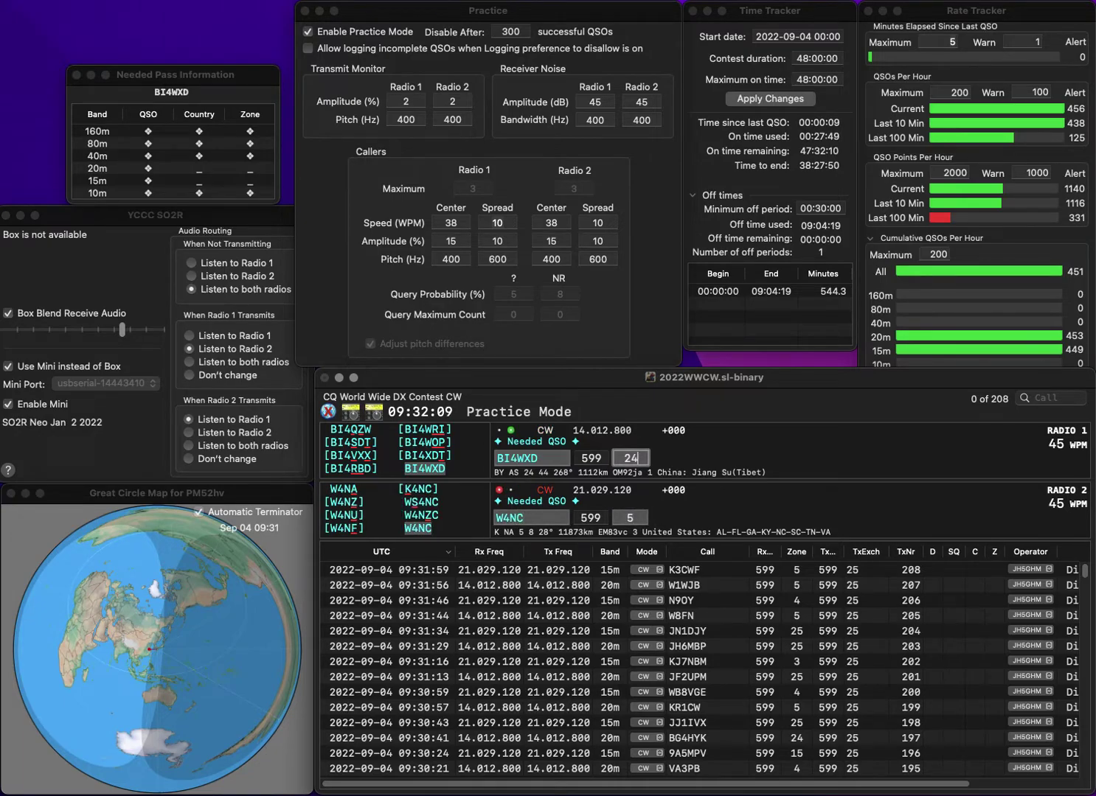
key("Return")
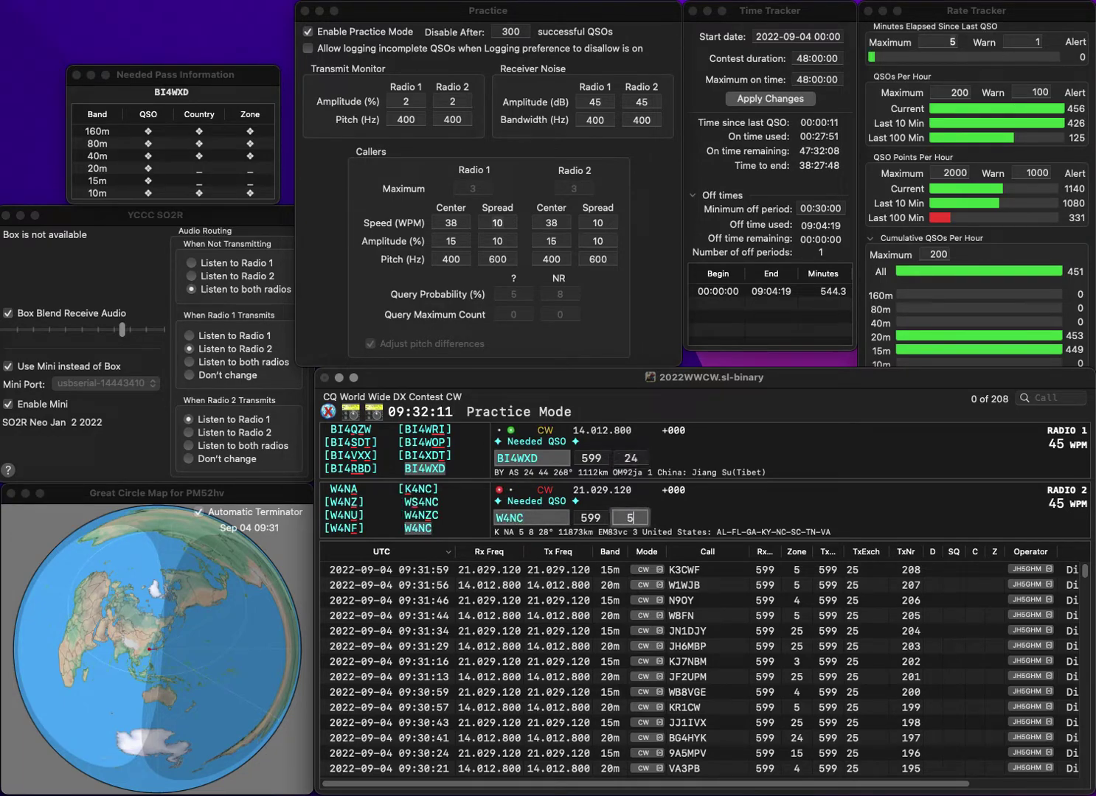
key("Return")
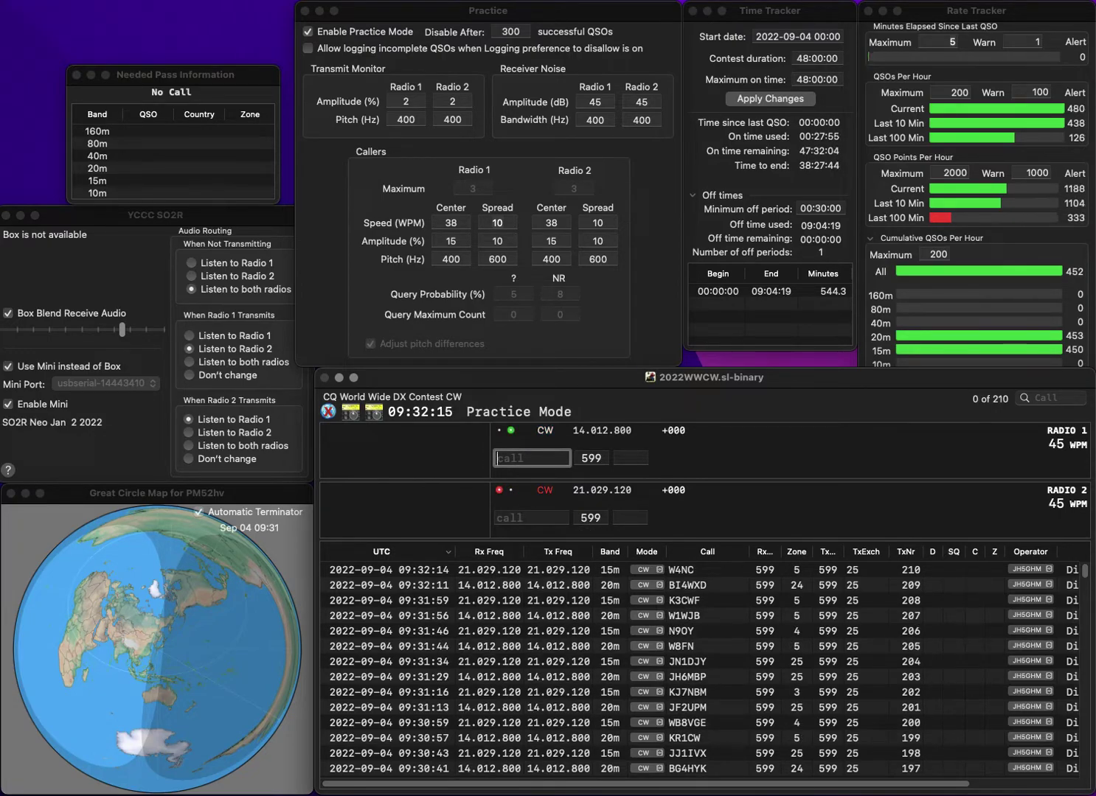
type("21VA")
key("Return")
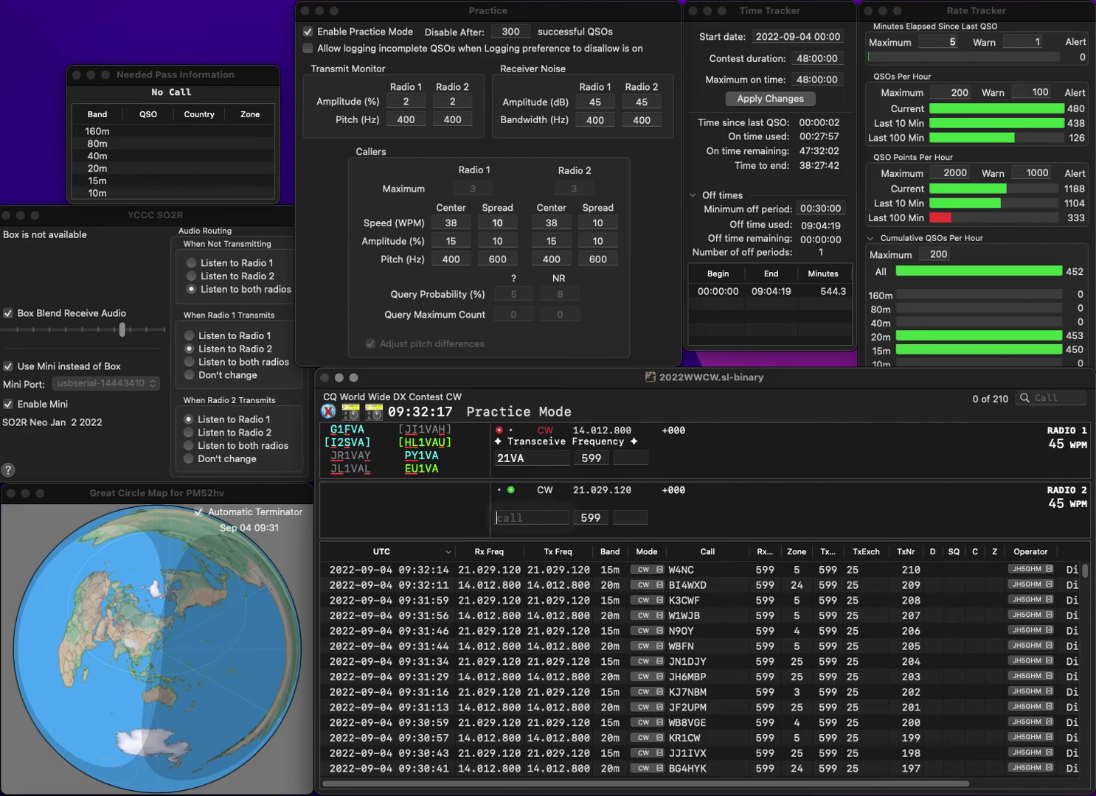
type("OS")
key("Return")
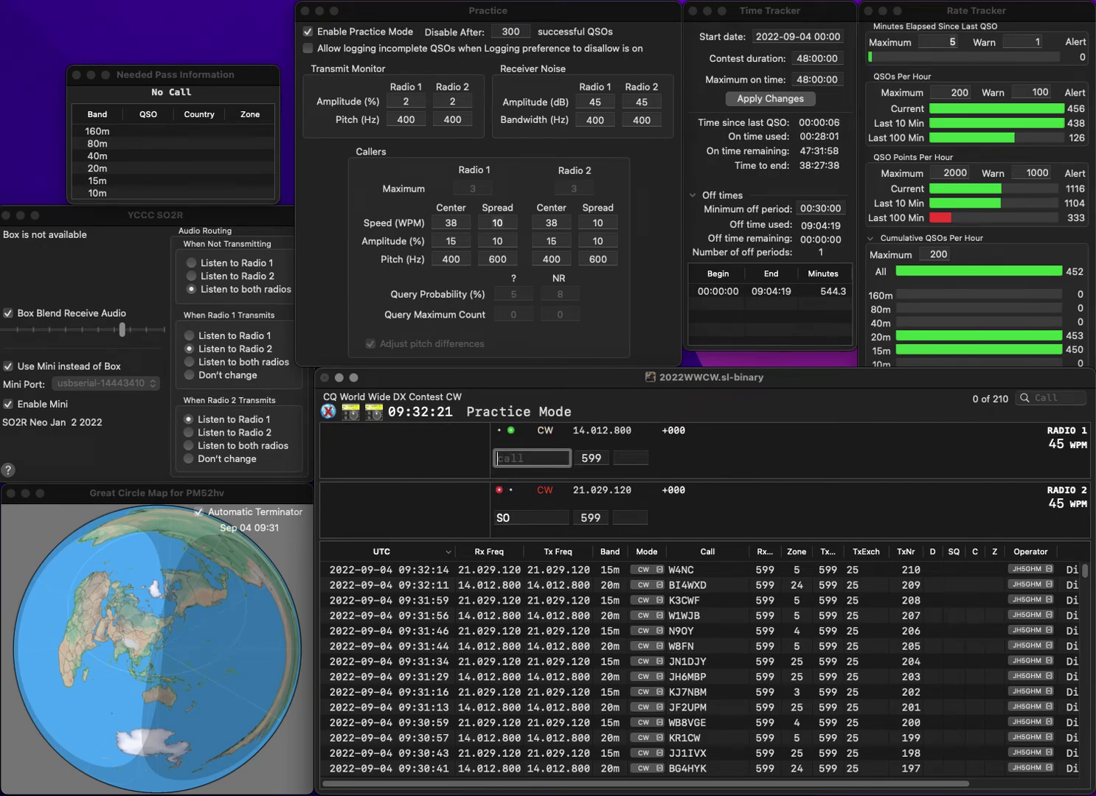
type("OK2VA")
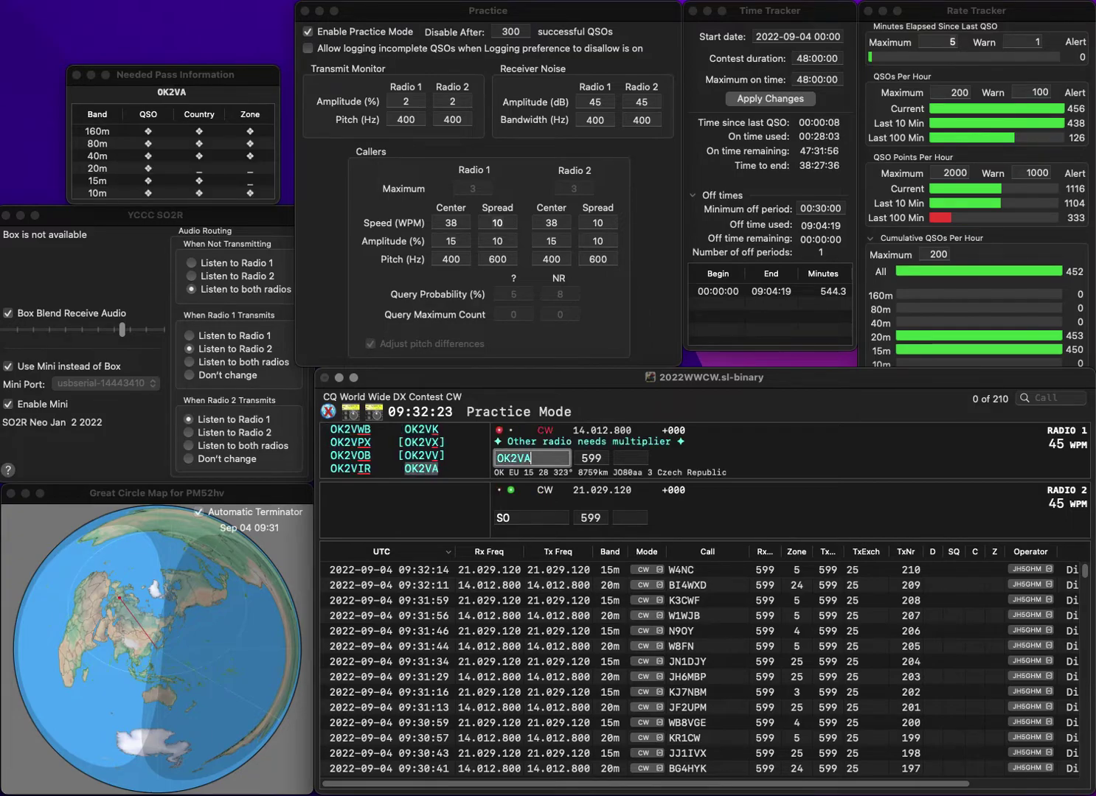
key("Return")
type("HI")
key("Delete")
type("8")
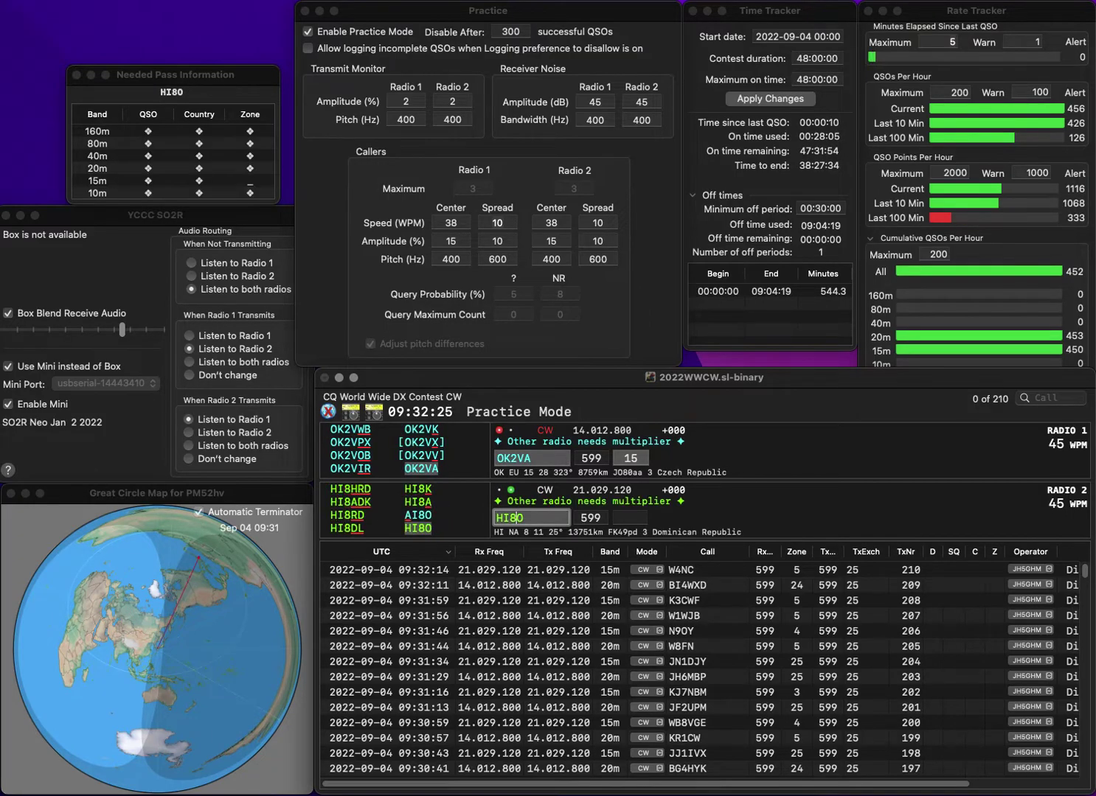
key("Return")
key("Up")
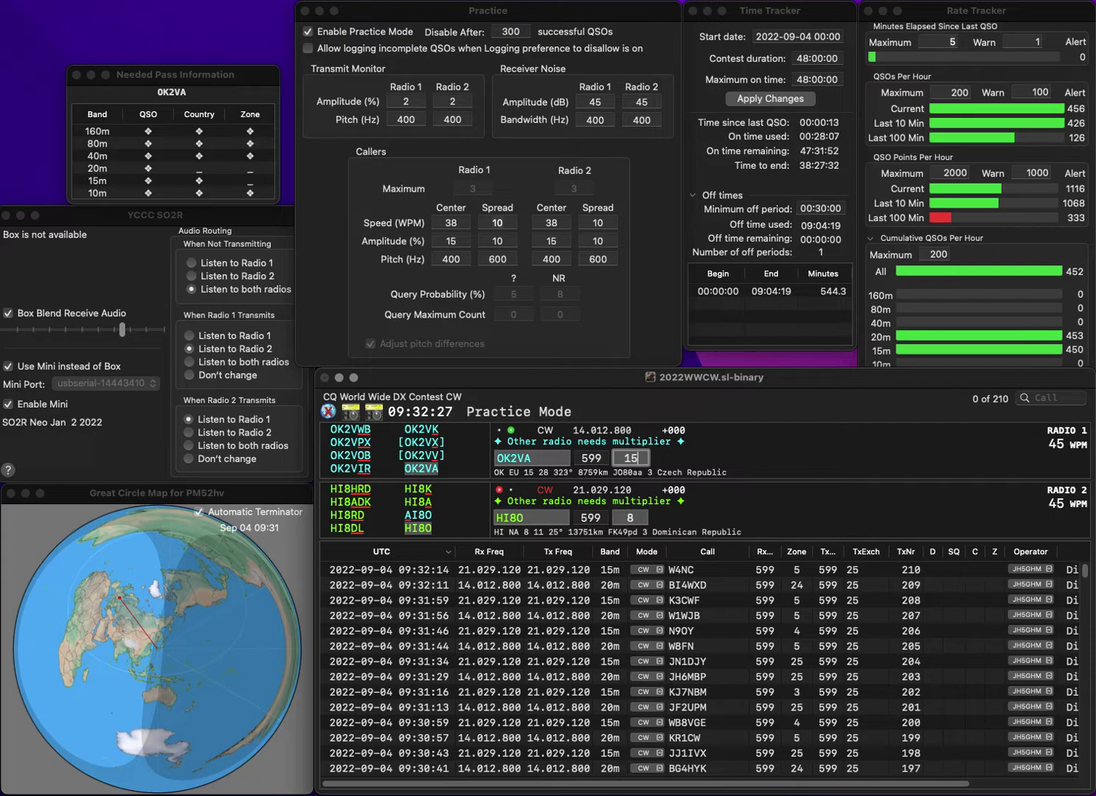
key("Return")
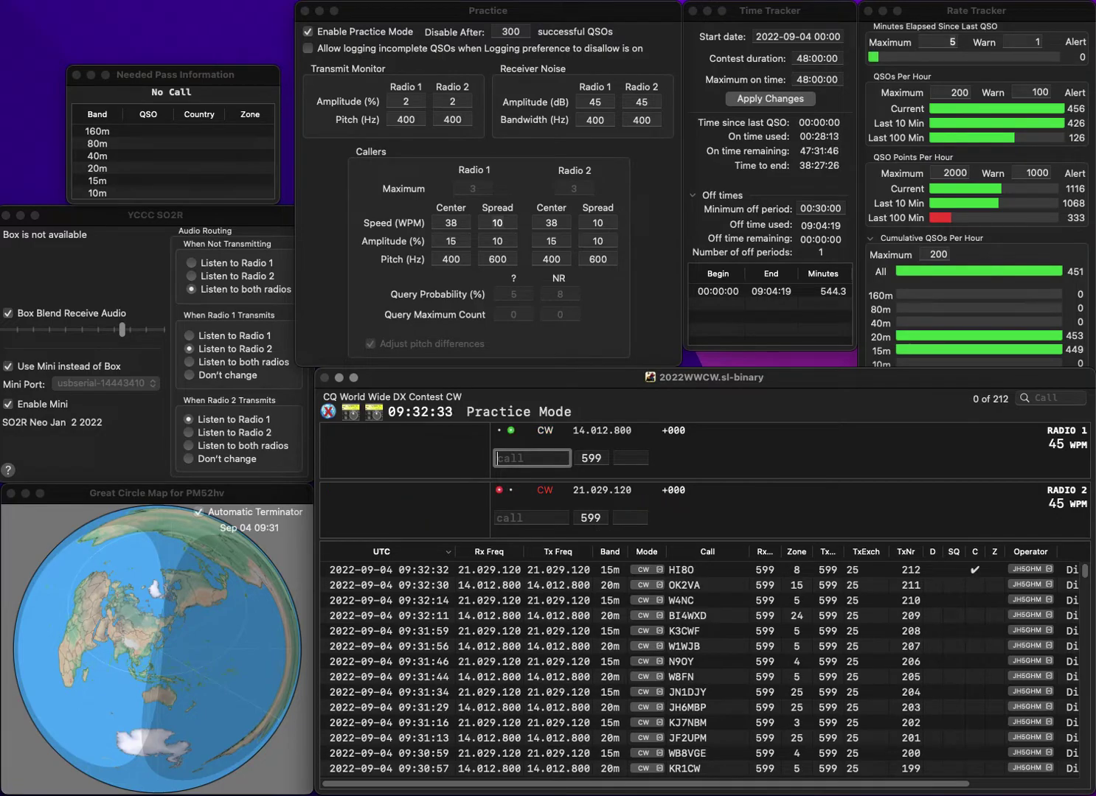
type("G7TFI")
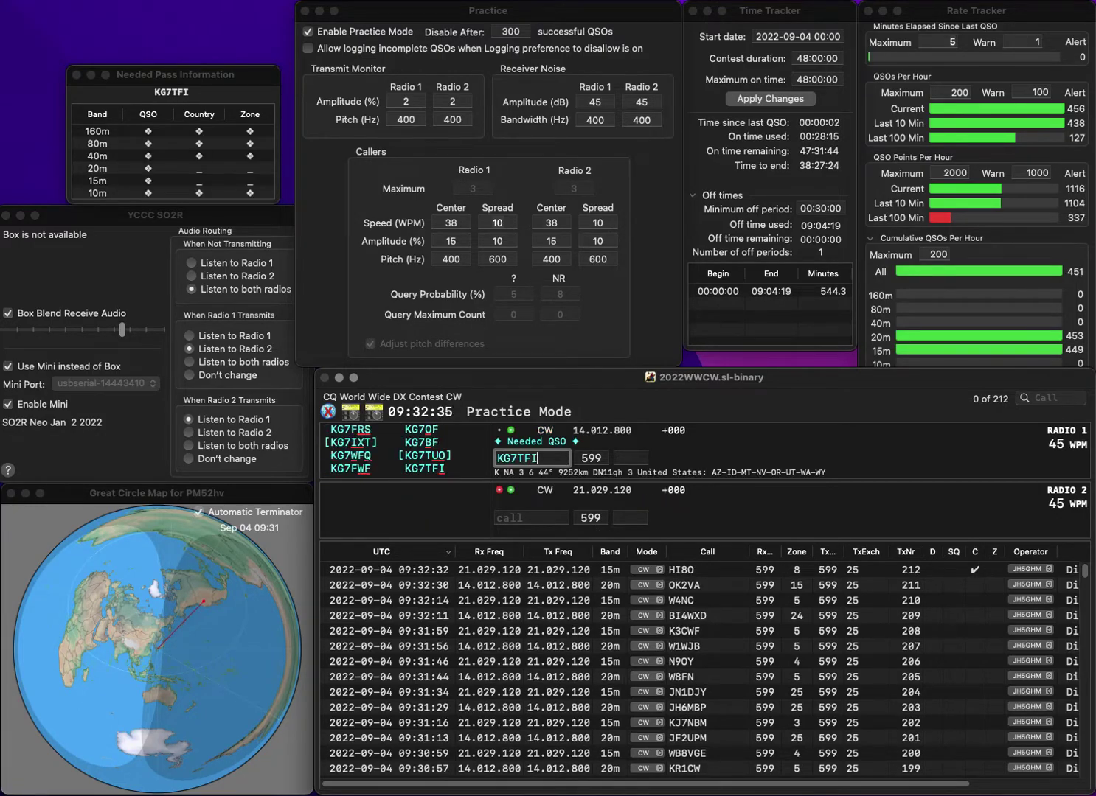
key("Return")
type("0SDR")
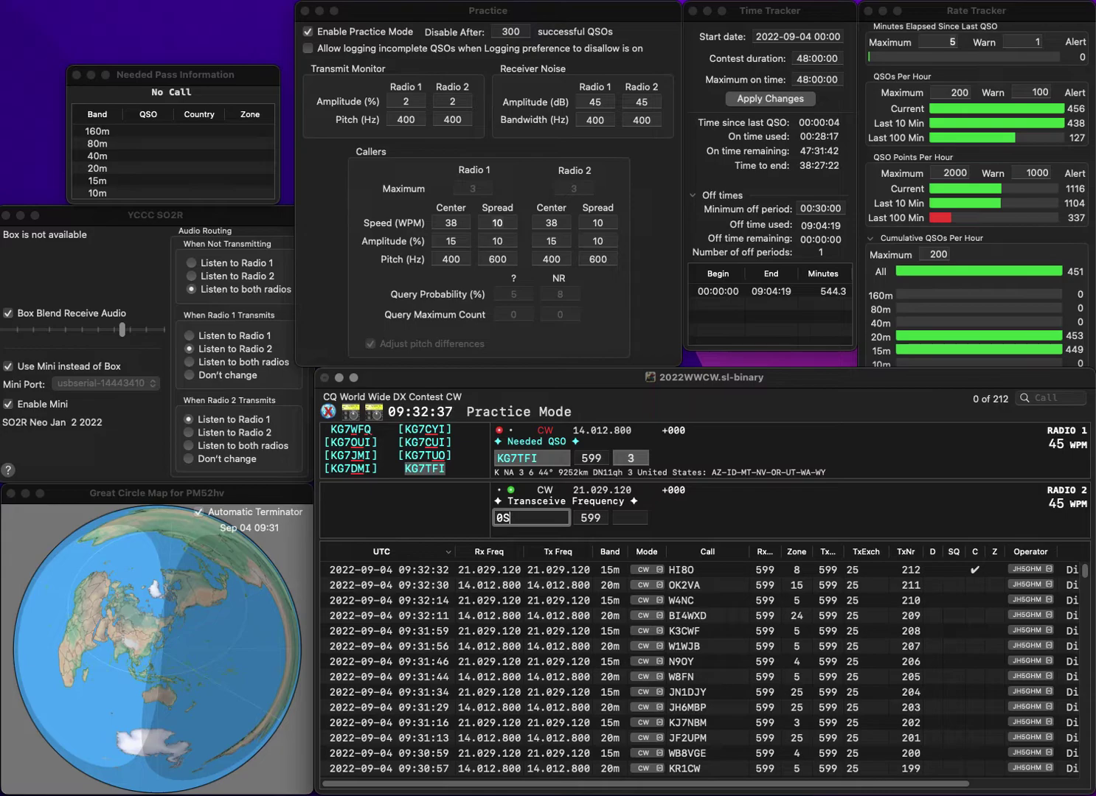
left_click(496, 517)
type("MI0SDR")
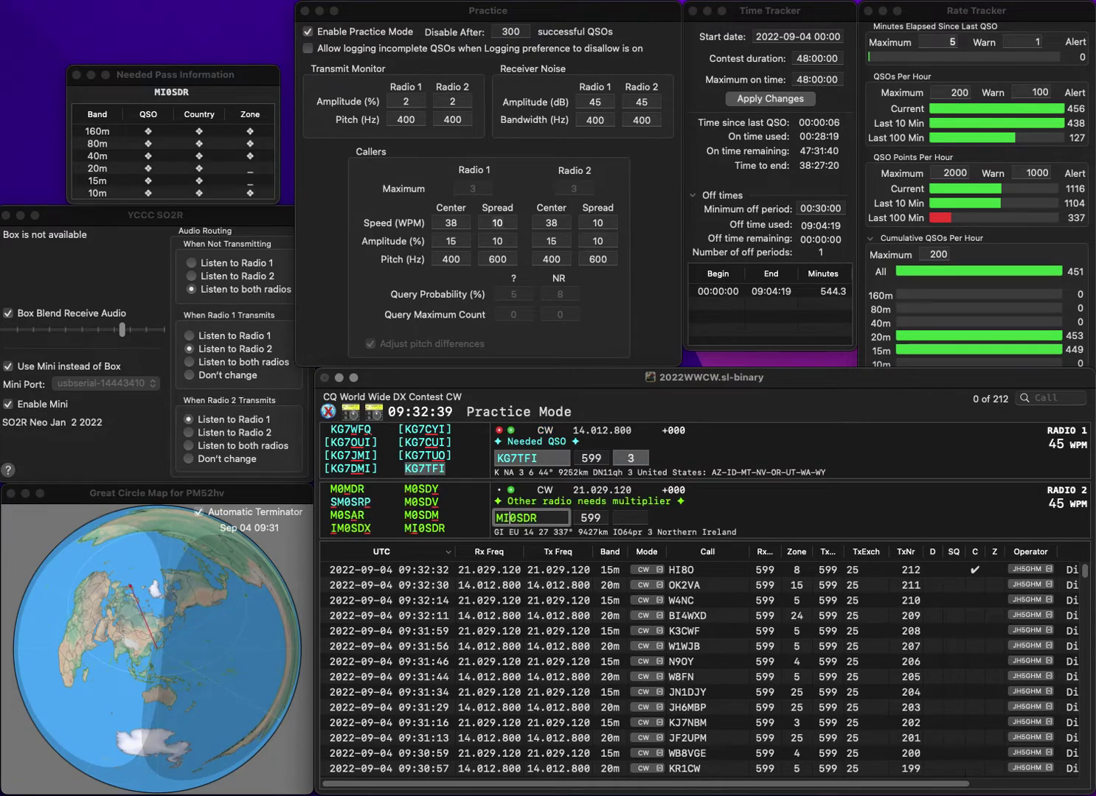
key("Return")
key("Return")
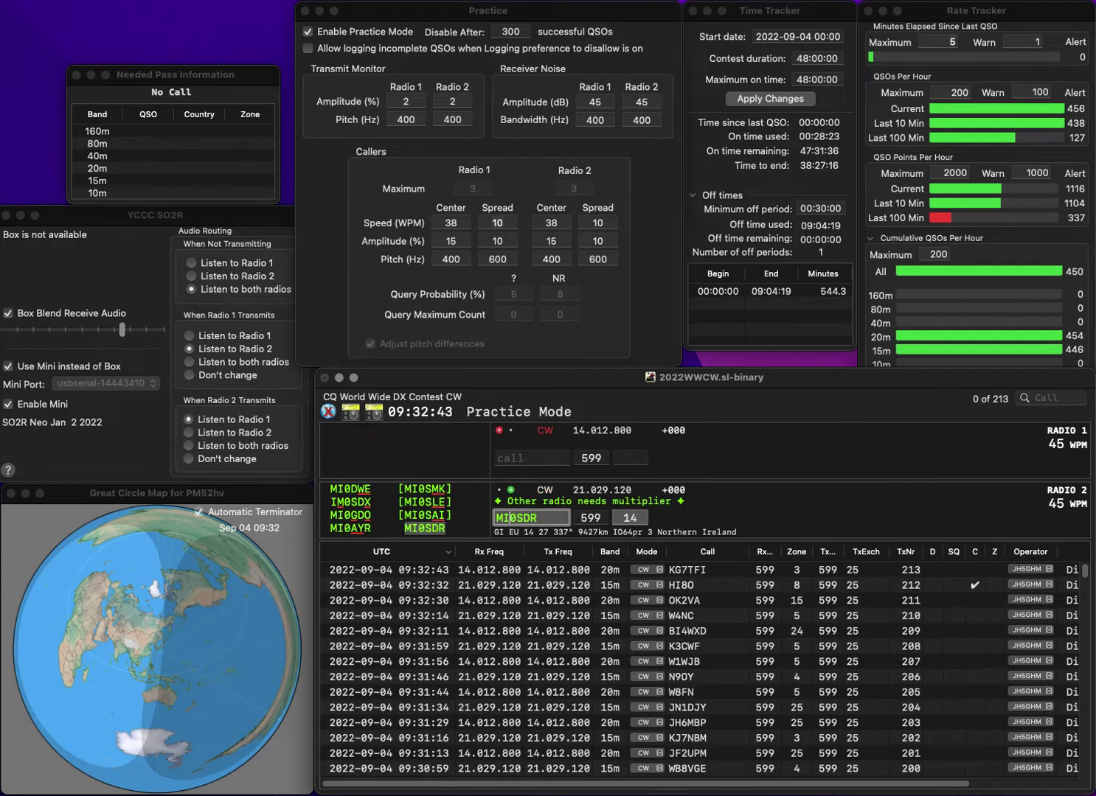
key("Return")
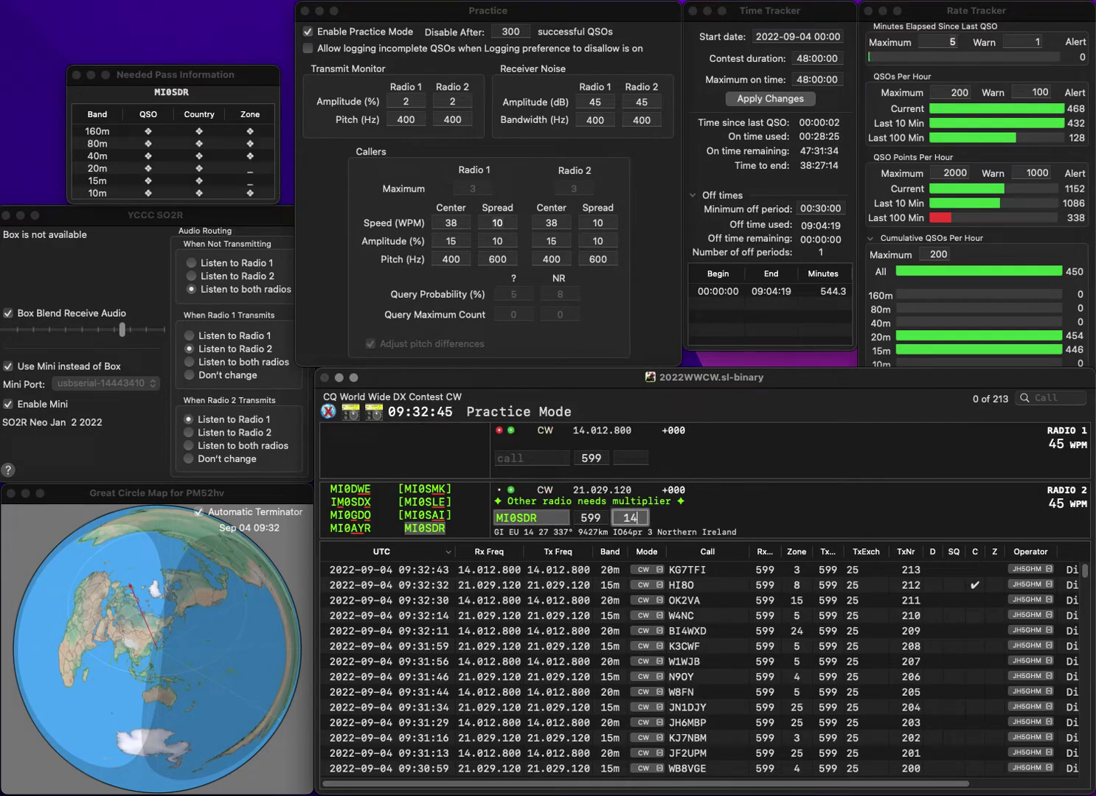
type("GM4SLV")
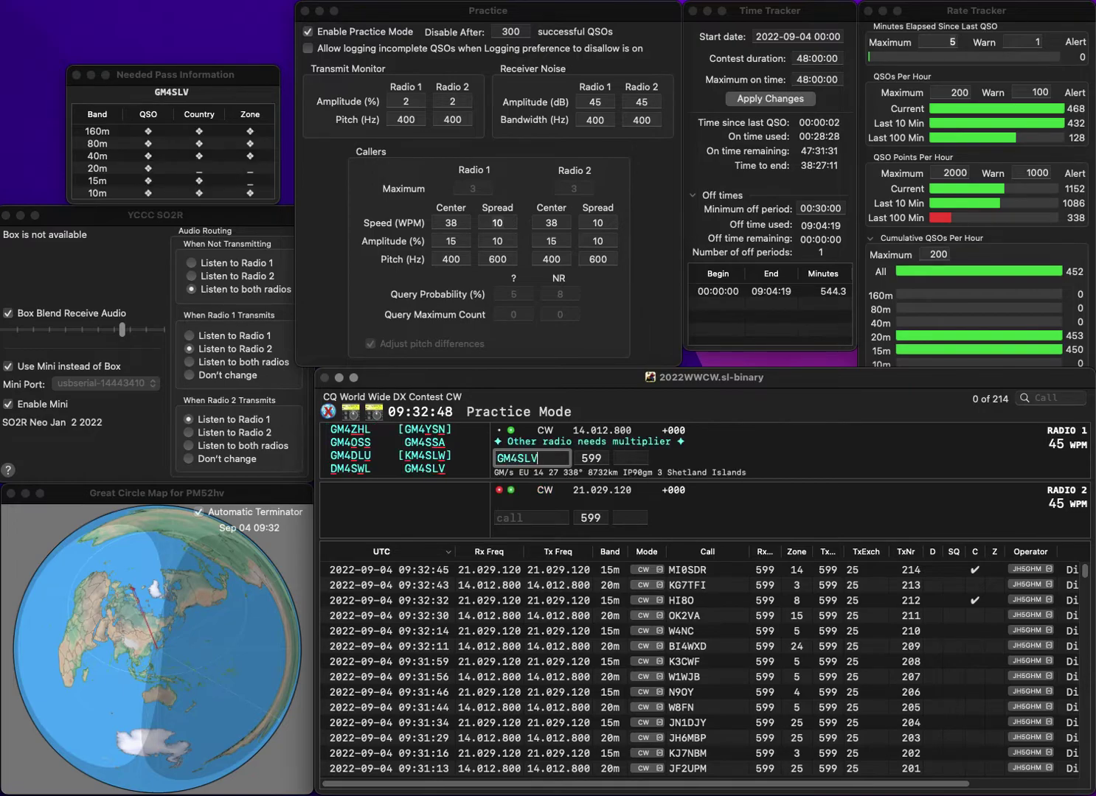
key("Return")
type("DJ4TW")
key("Return")
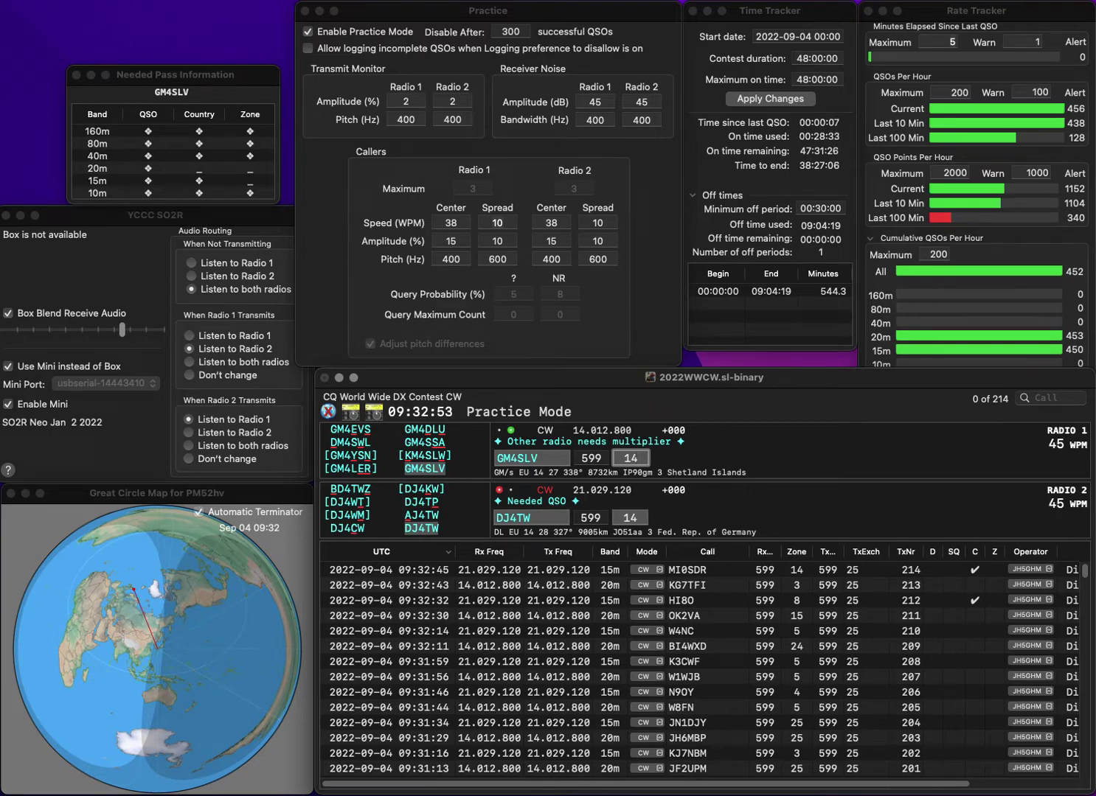
key("Return")
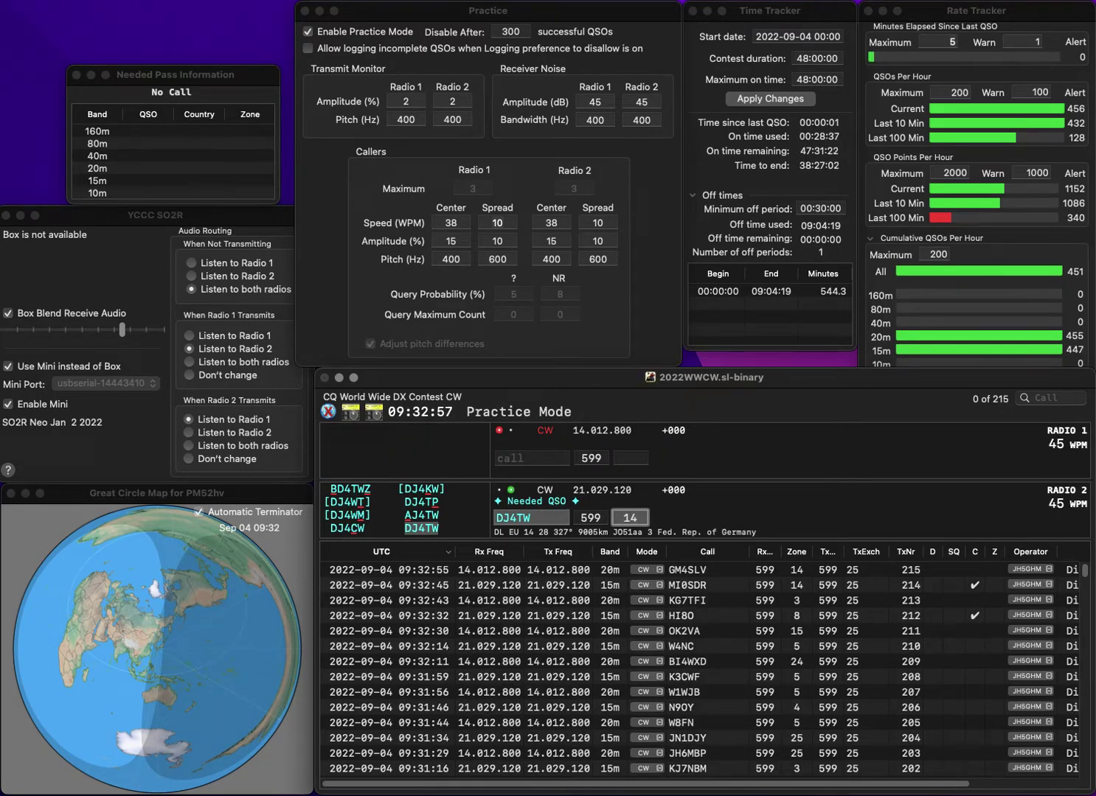
key("Return")
Work and log EF3P in zone 14 on Radio 1, and try to answer G5SC on Radio 2.
type("EF")
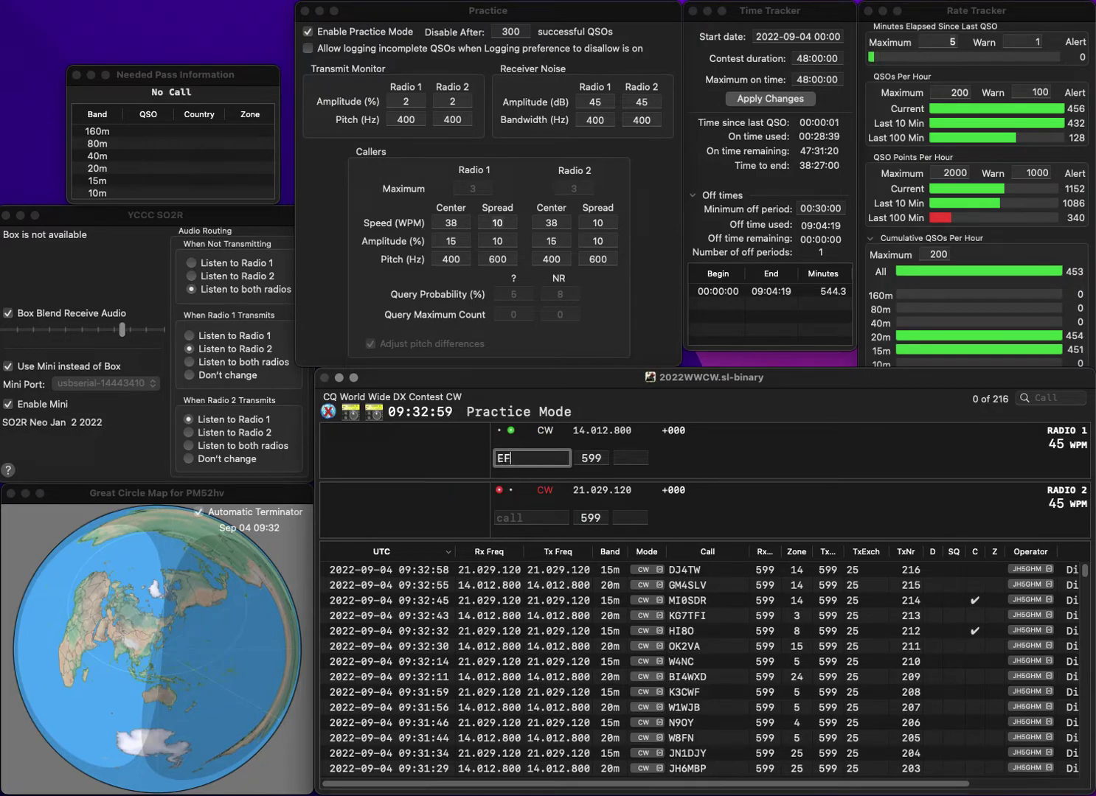
type("3P")
key("Return")
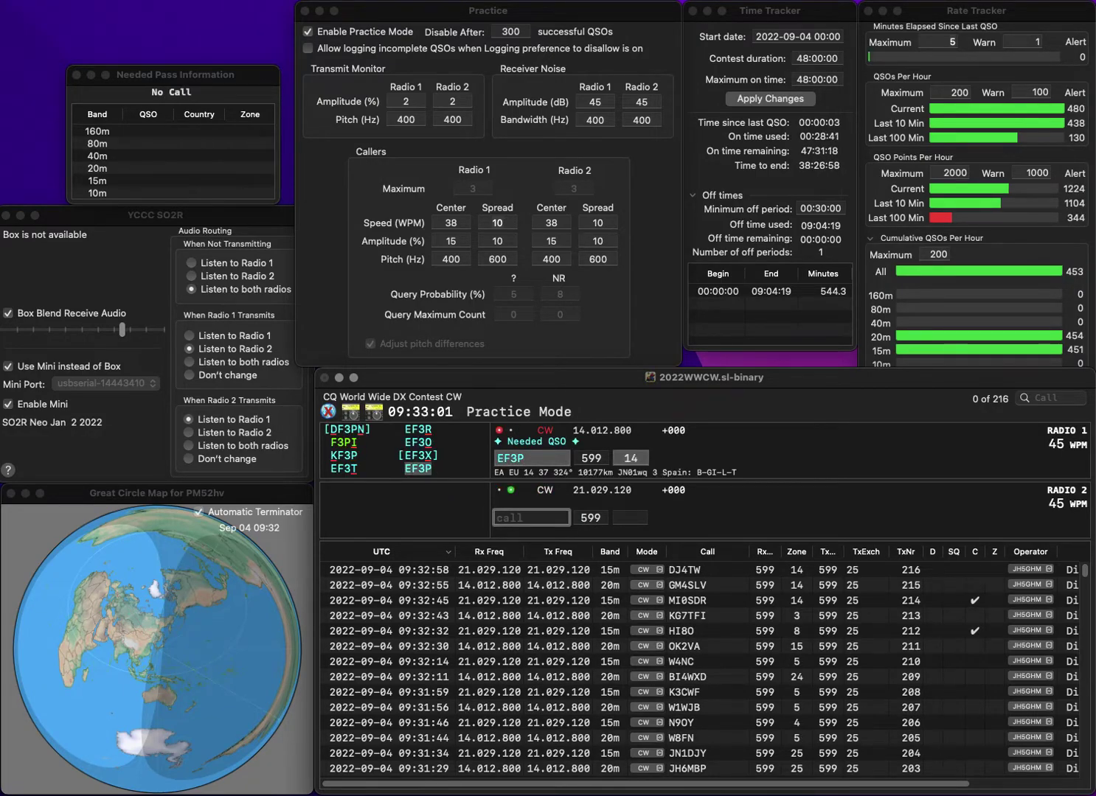
type("G5SC/")
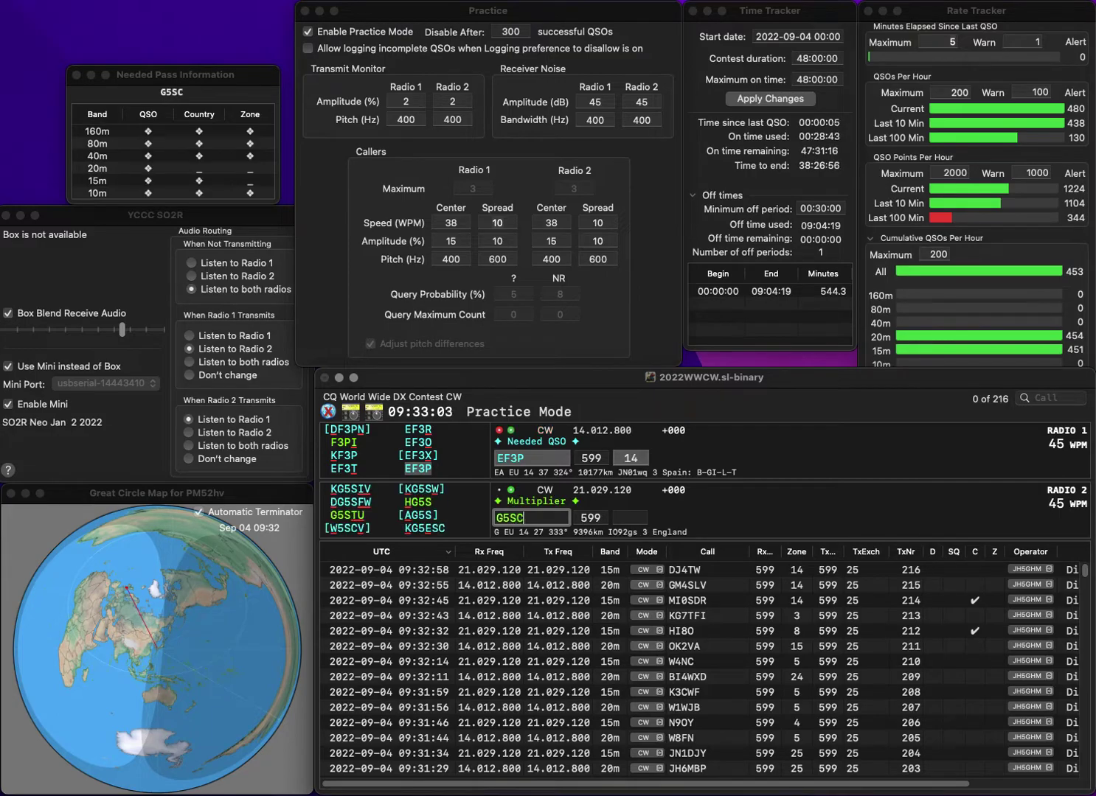
key("Return")
key("Return")
key("BackSpace")
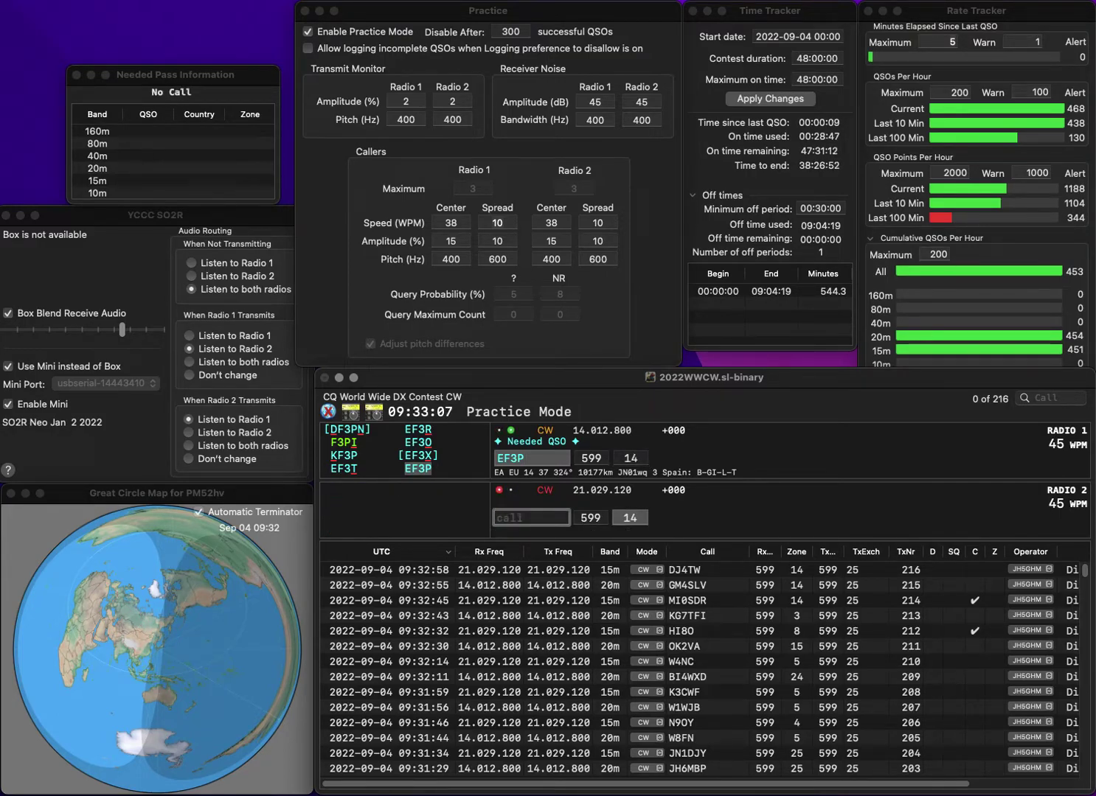
key("Return")
type("G4SCX")
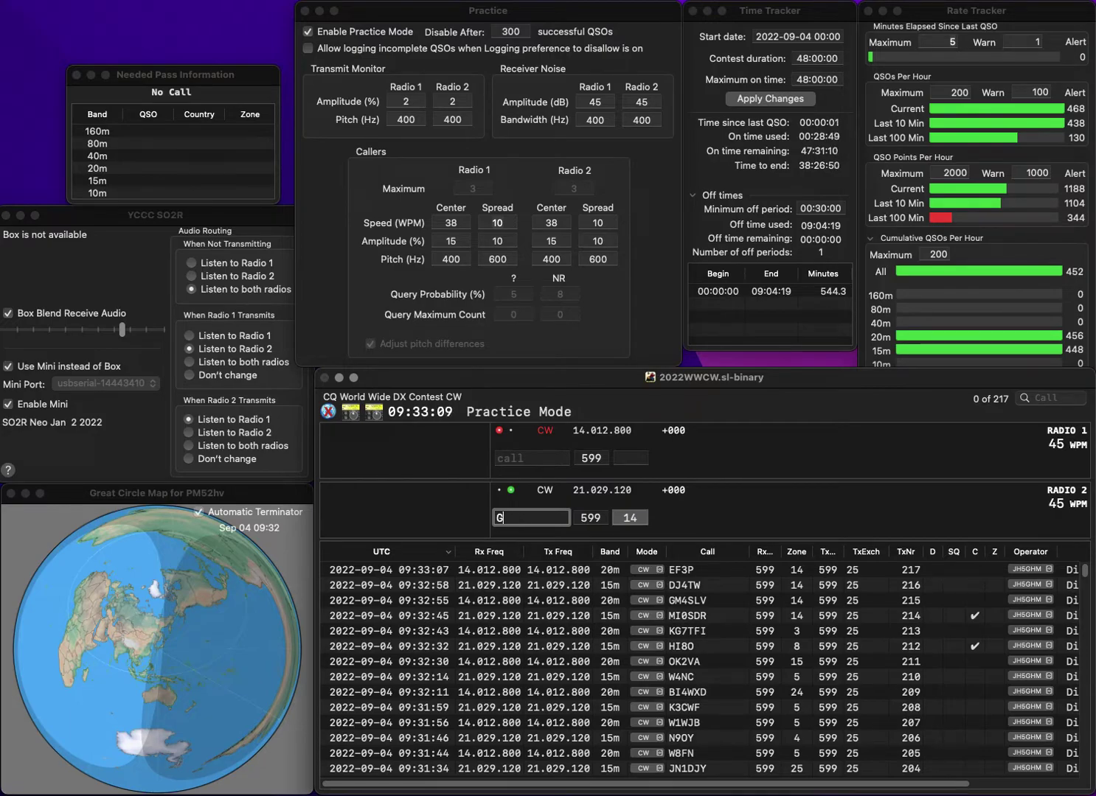
key("Home")
type("B")
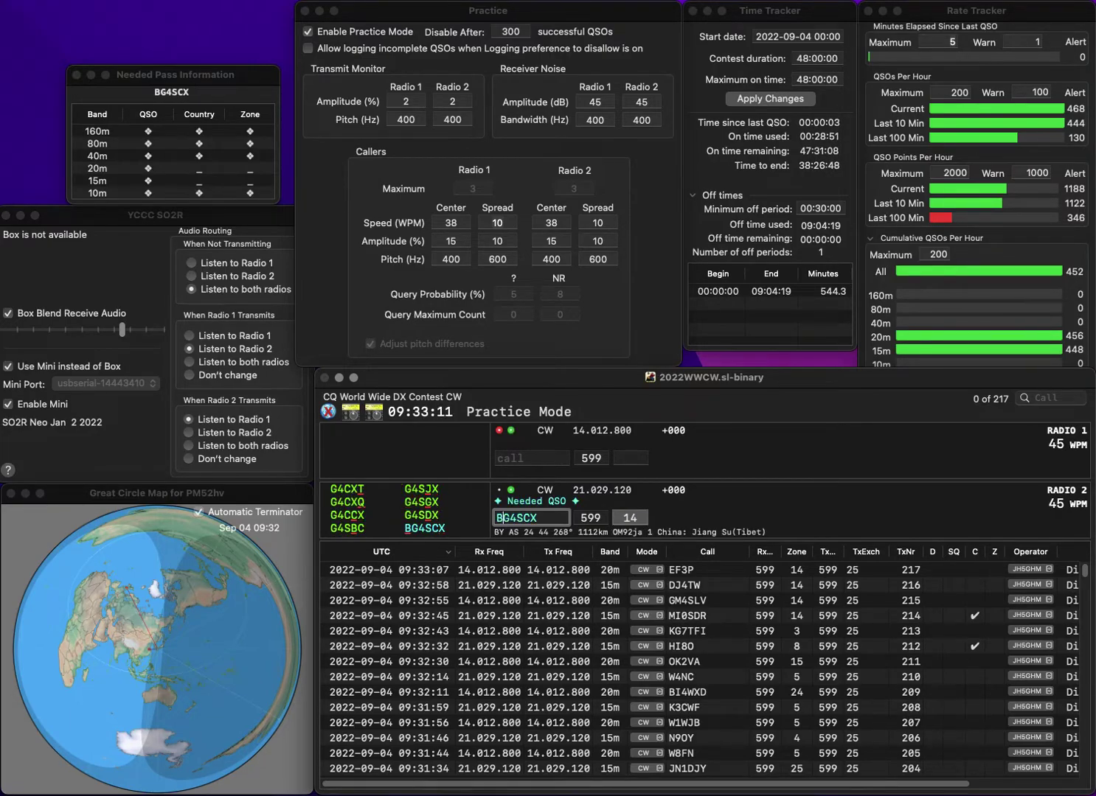
key("Return")
key("Return")
key("Return")
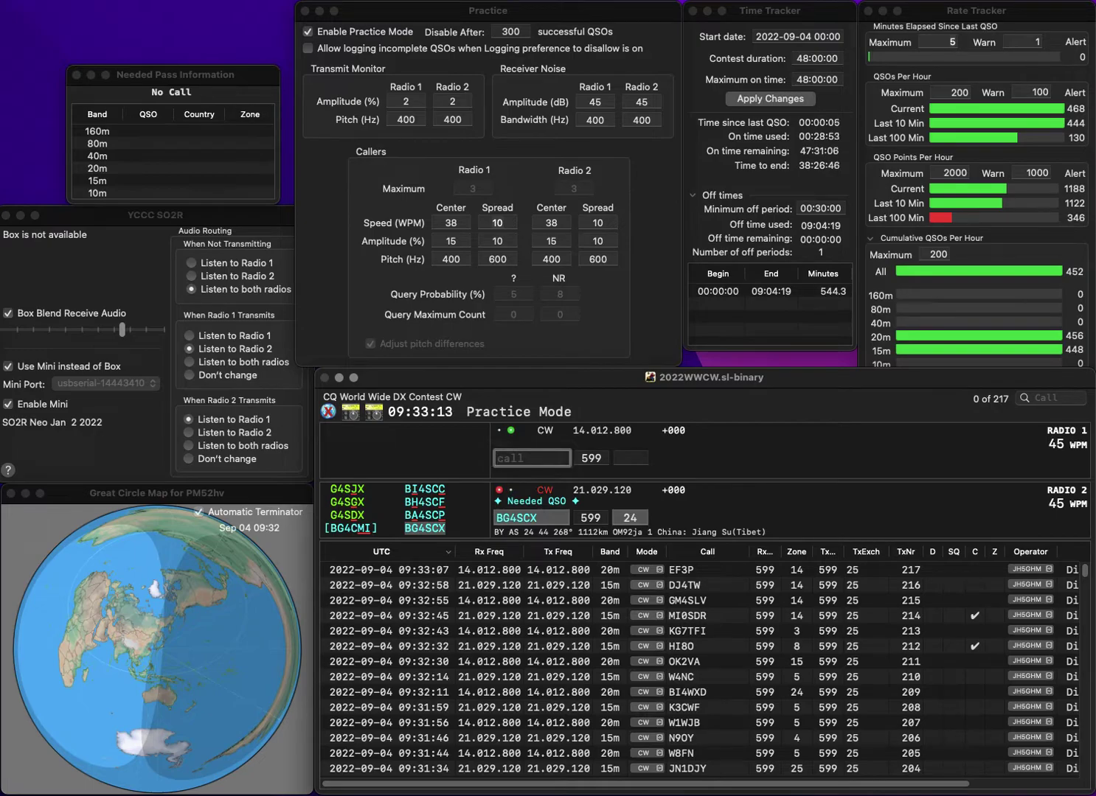
type("PD2IZF")
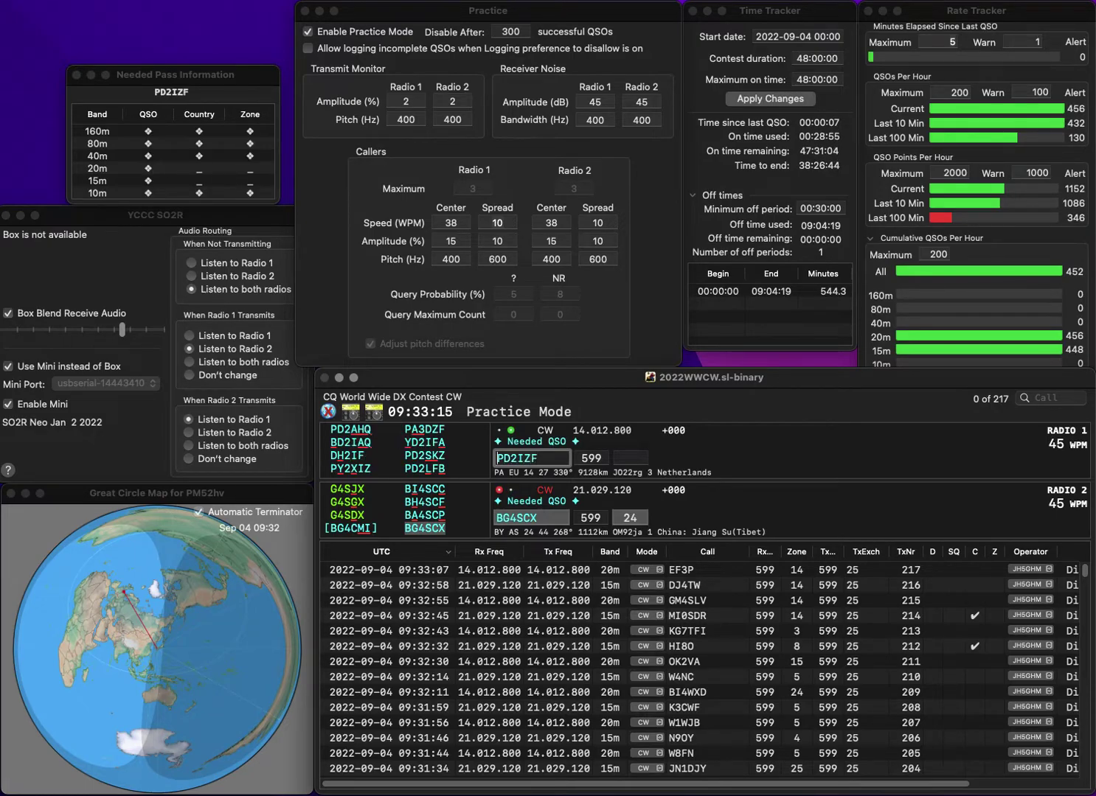
key("Home")
key("Delete")
type("W")
key("Delete")
type("B")
key("Delete")
type("3")
key("Return")
key("Return")
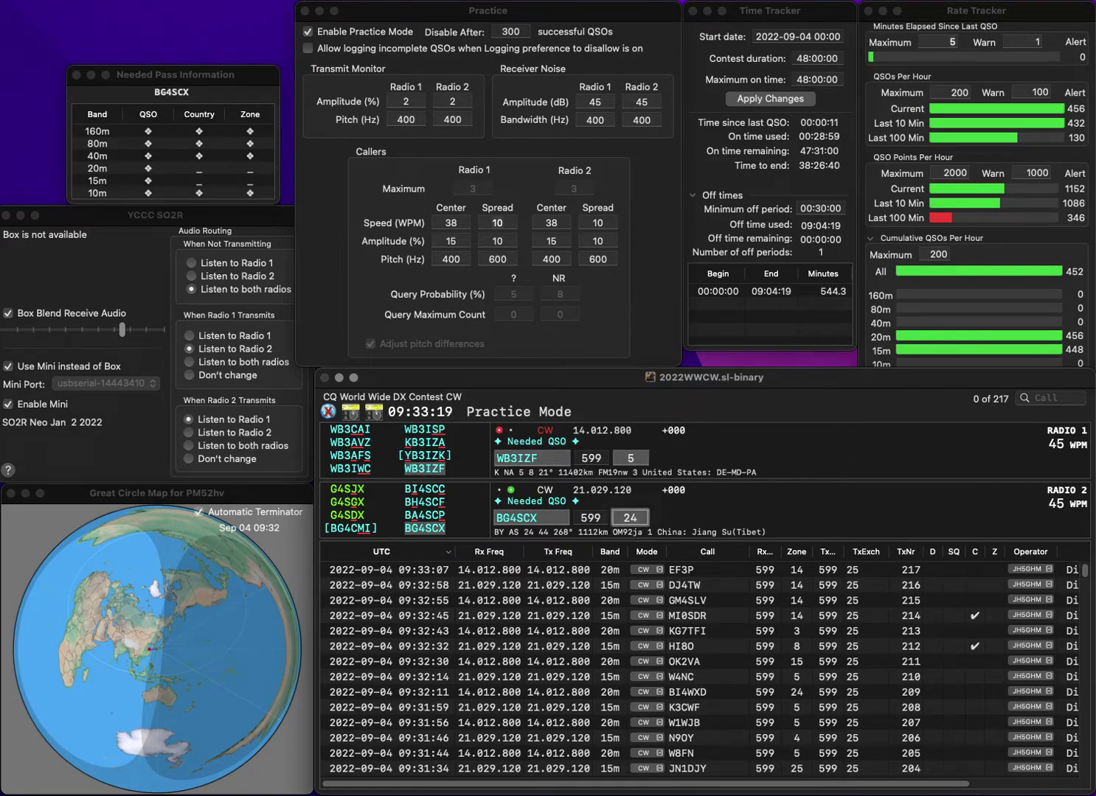
key("Return")
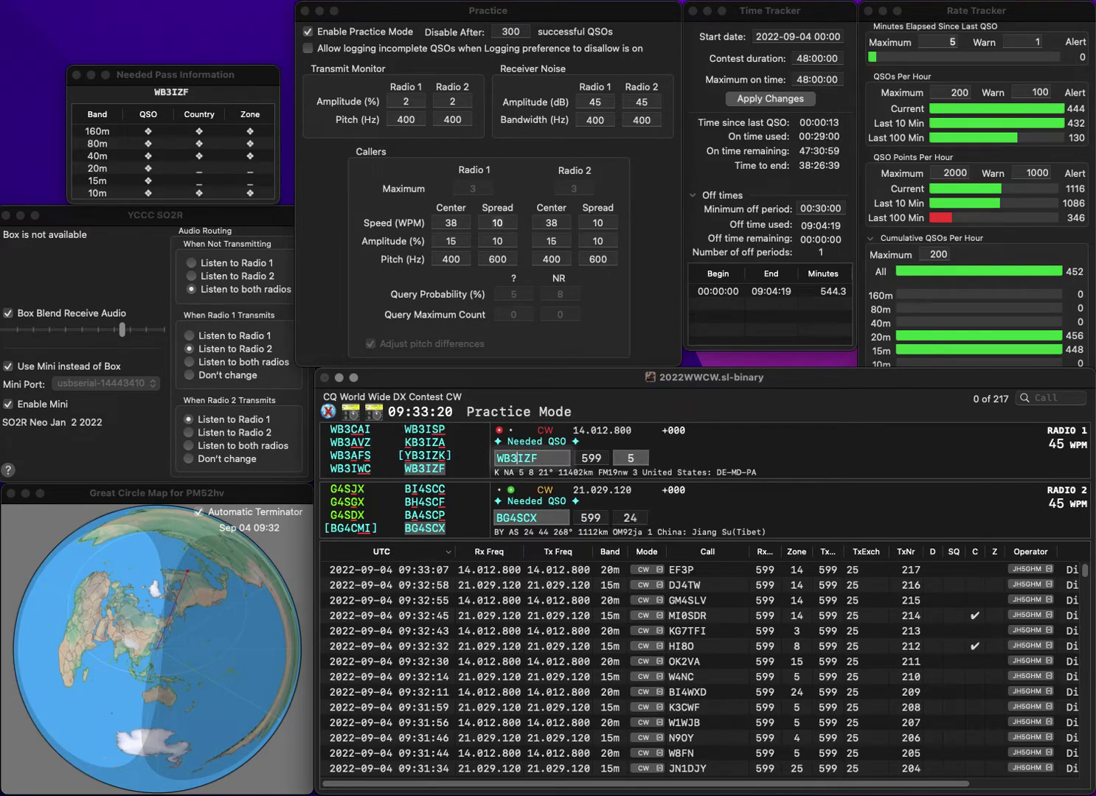
key("Return")
type("AD0PE")
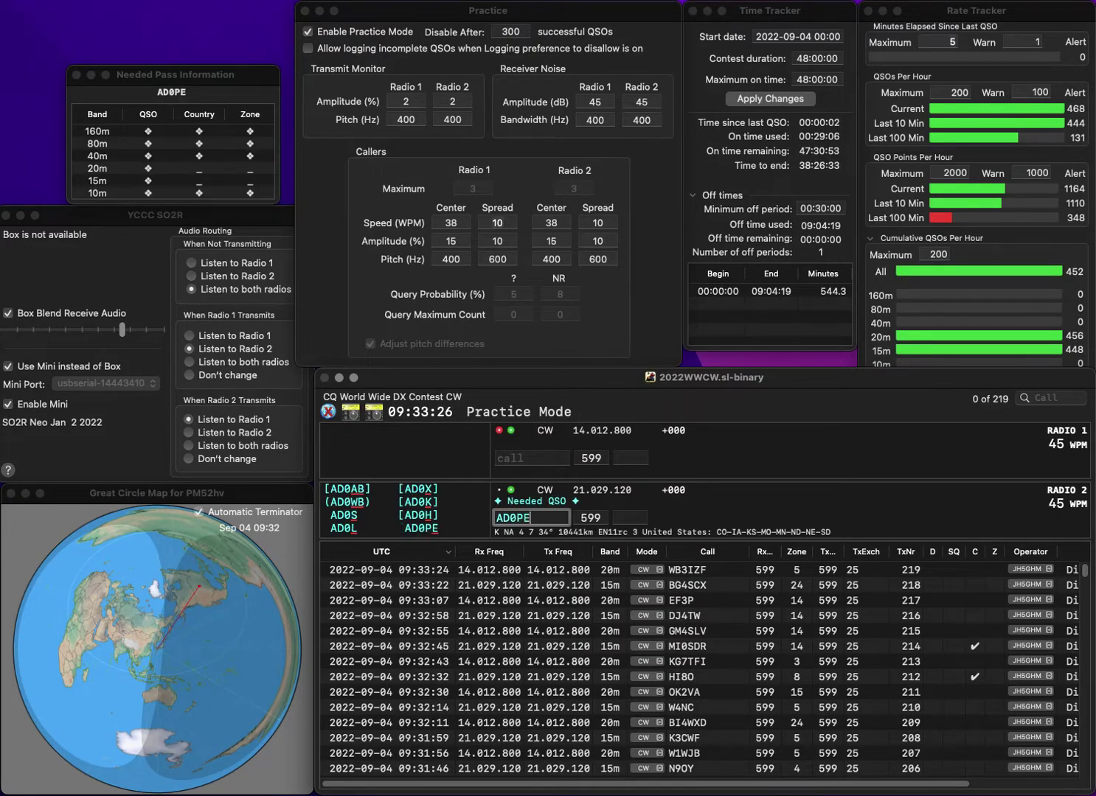
key("Return")
type("WC")
key("Left")
key("Left")
type("N5")
key("Return")
key("Return")
key("Return")
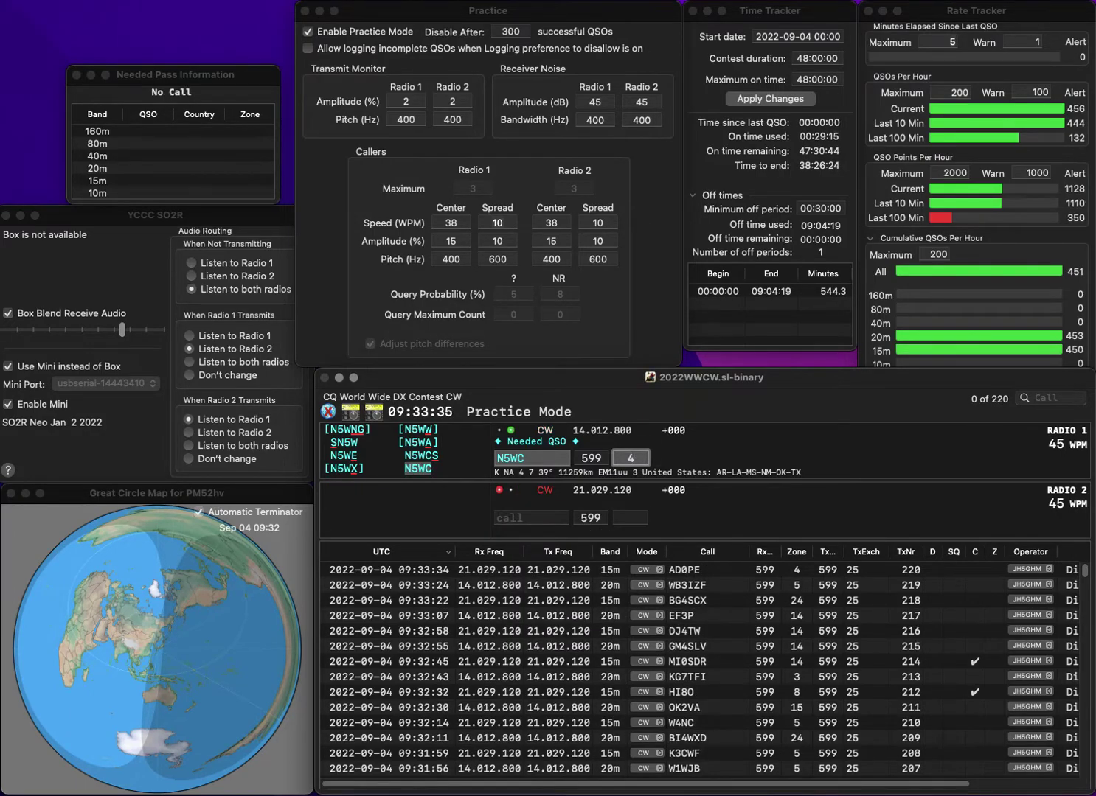
key("Return")
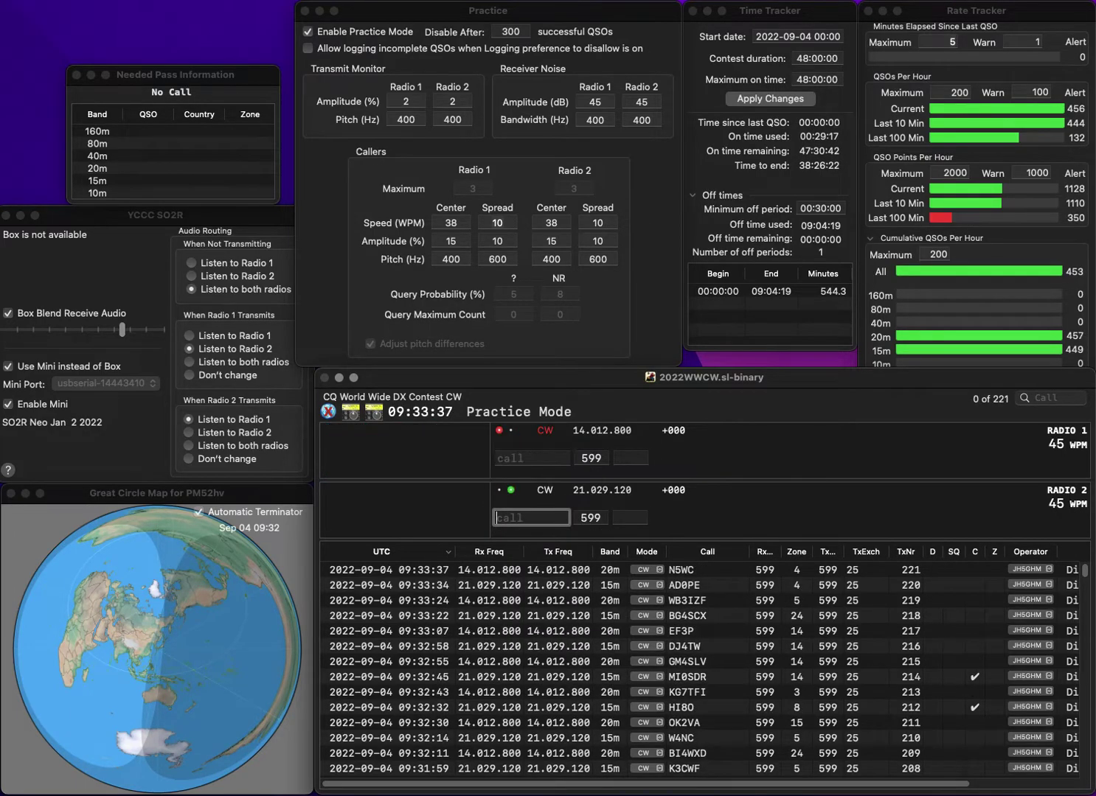
Work DL3ABD in zone 14 on Radio 2 and NC9W in zone 4 on Radio 1, and log both contacts.
type("DL3ABD")
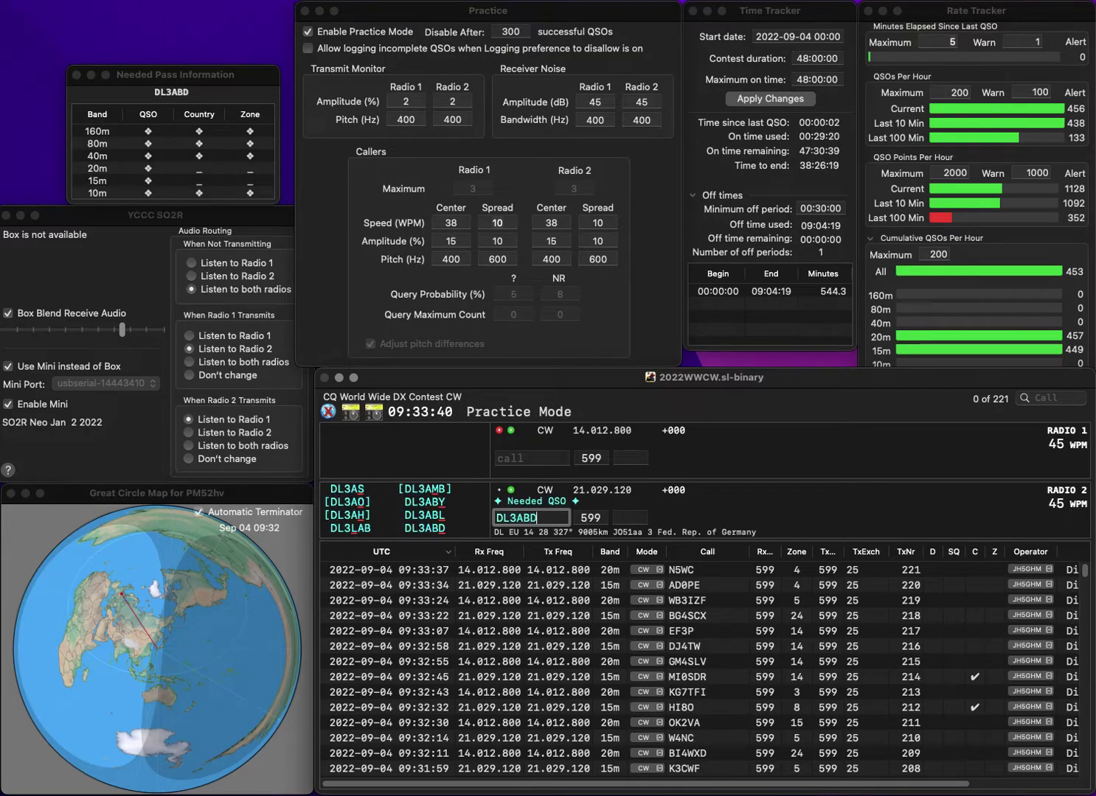
key("Return")
type("C9")
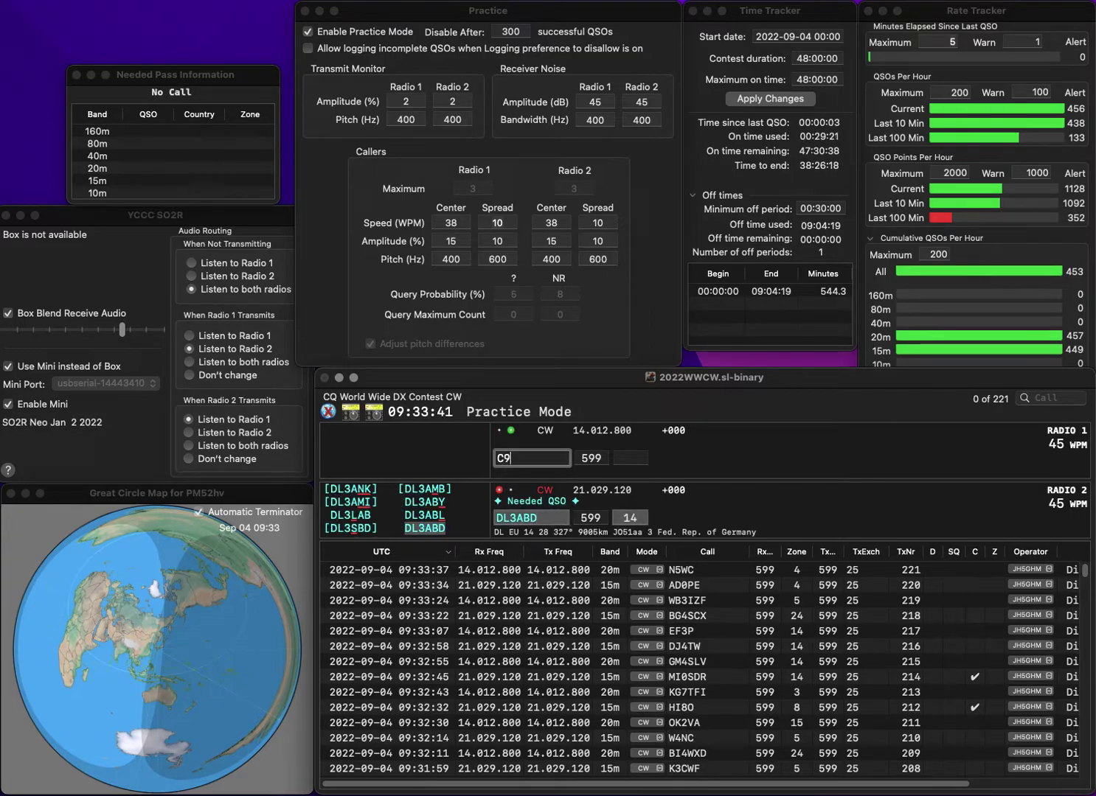
type("W")
key("Home")
type("N")
key("Return")
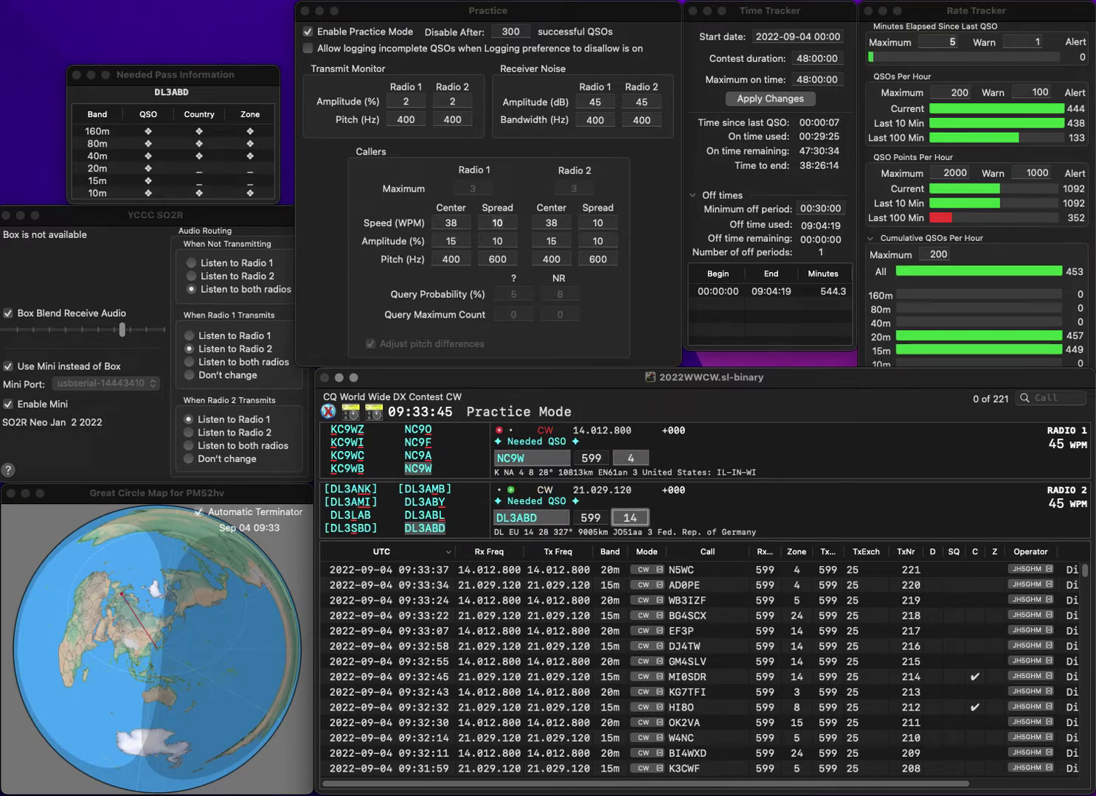
key("Return")
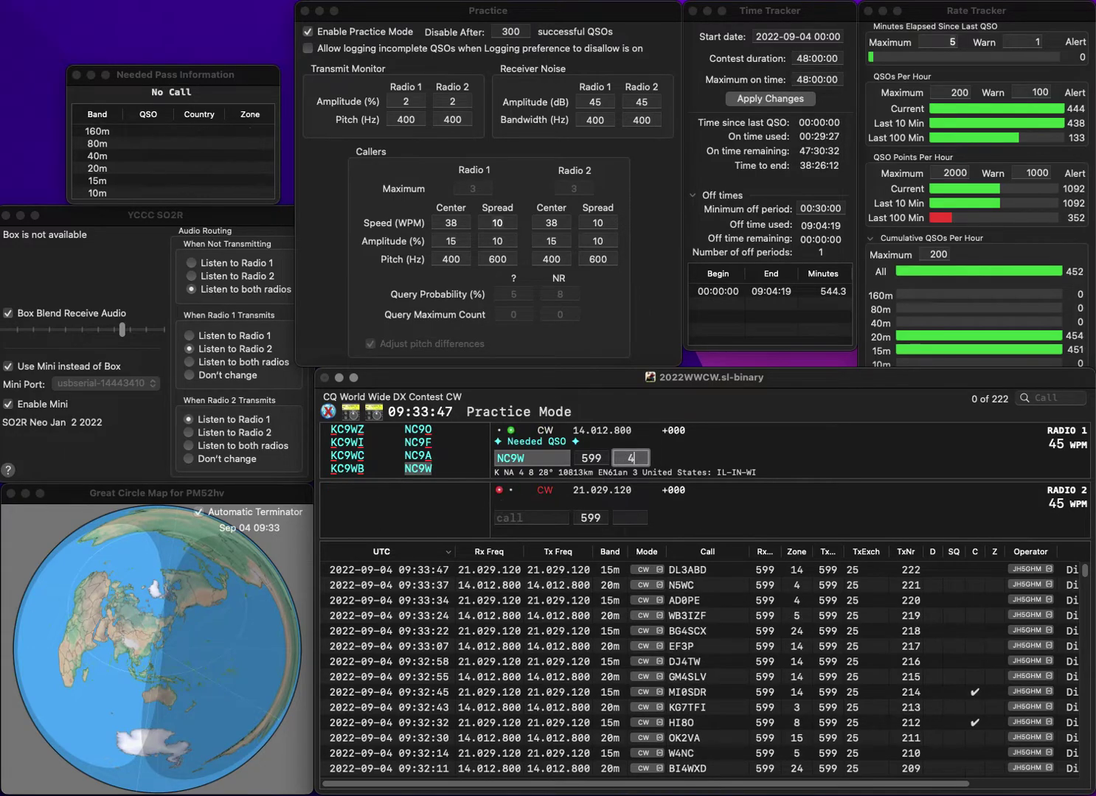
key("Return")
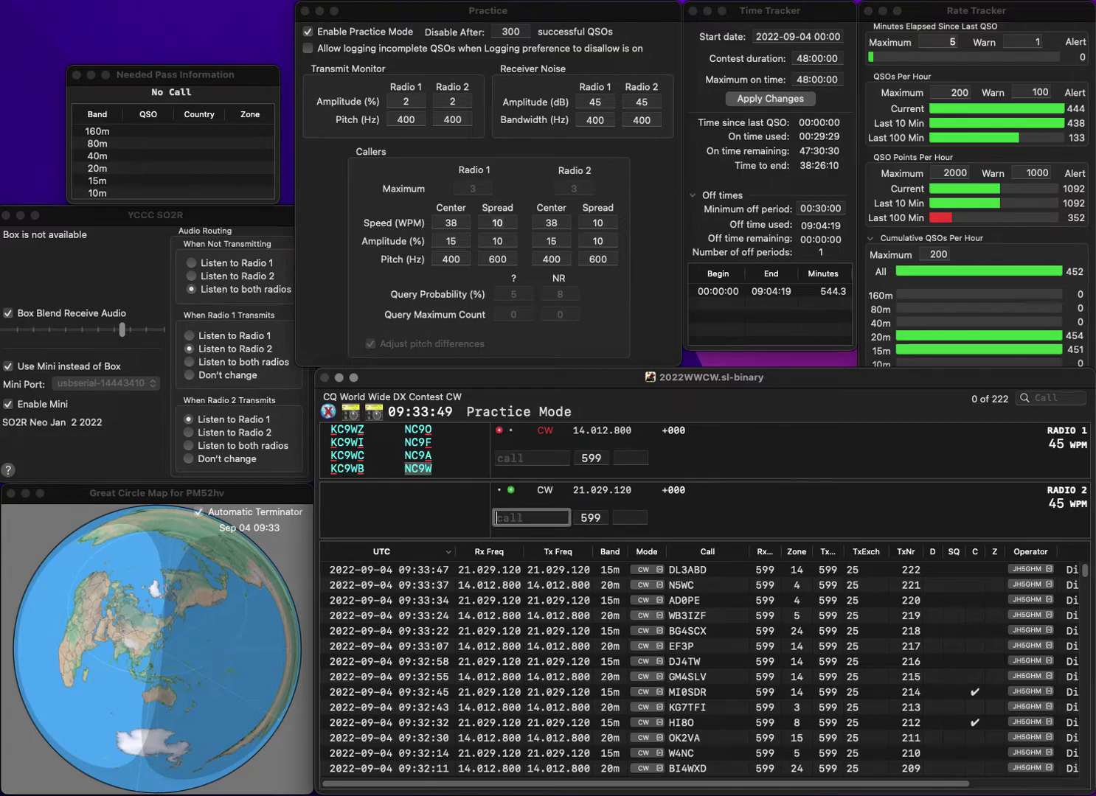
type("EI8JR")
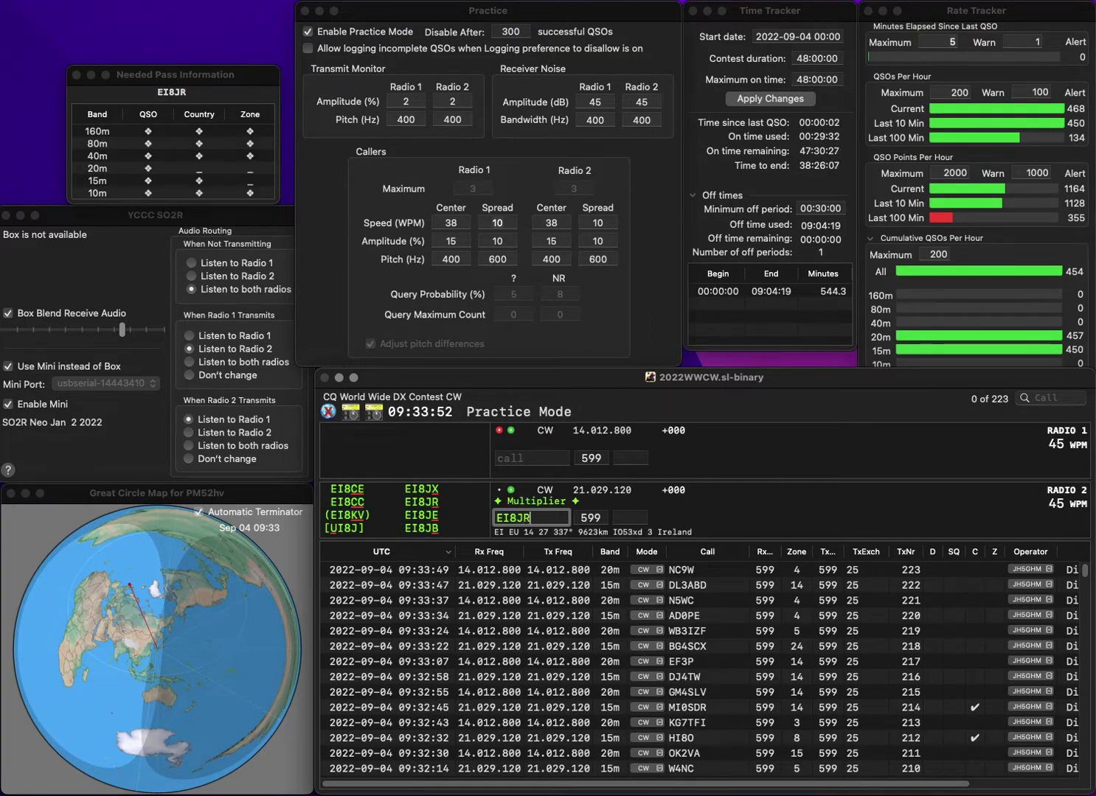
key("Return")
type("KG")
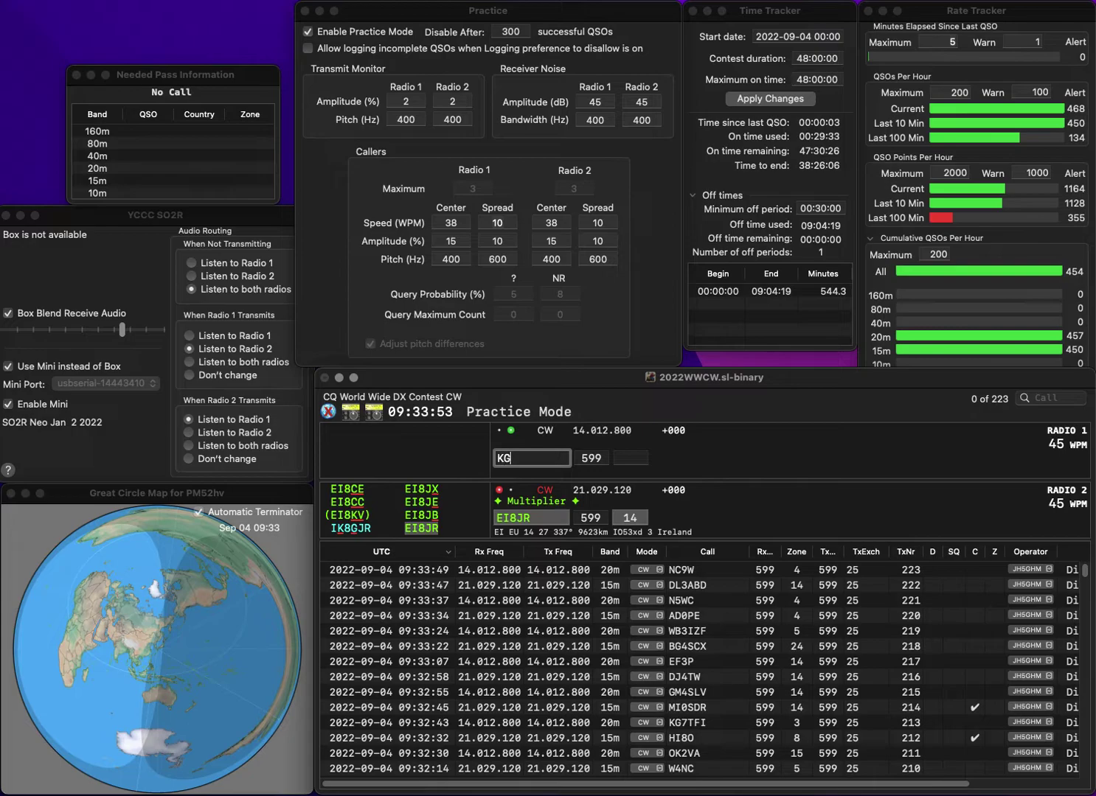
type("7LRN")
key("BackSpace")
type("LN")
key("Return")
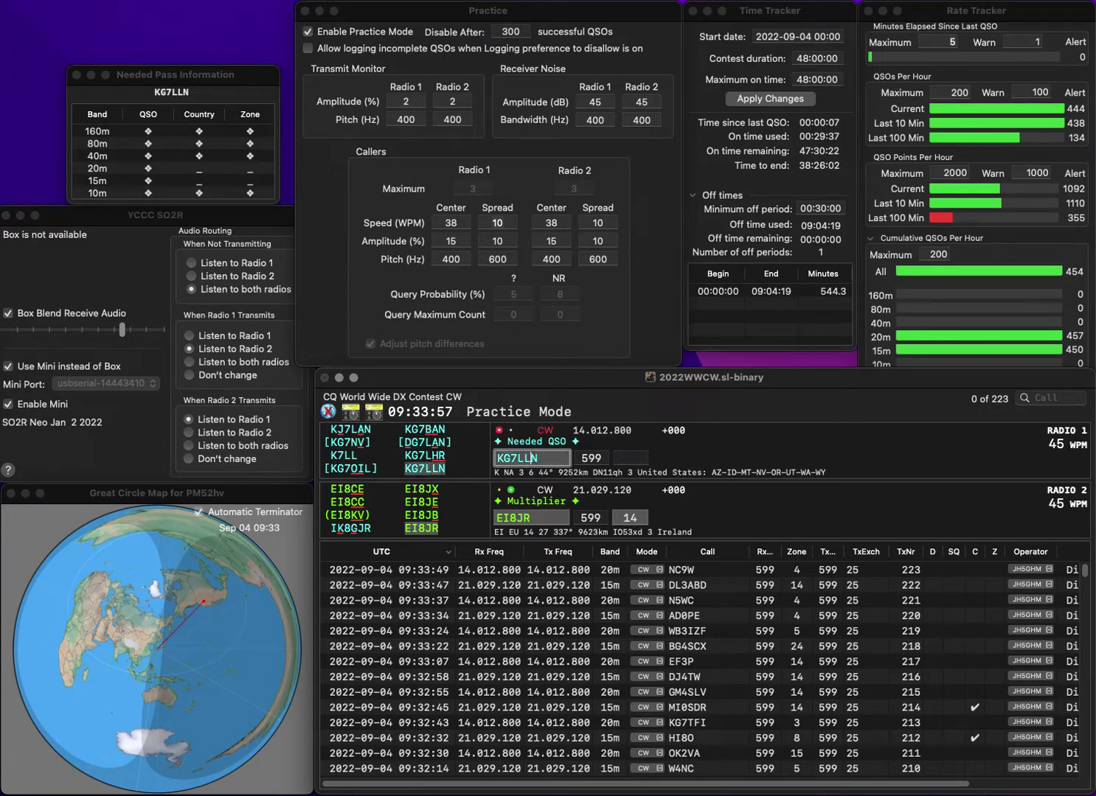
key("Up")
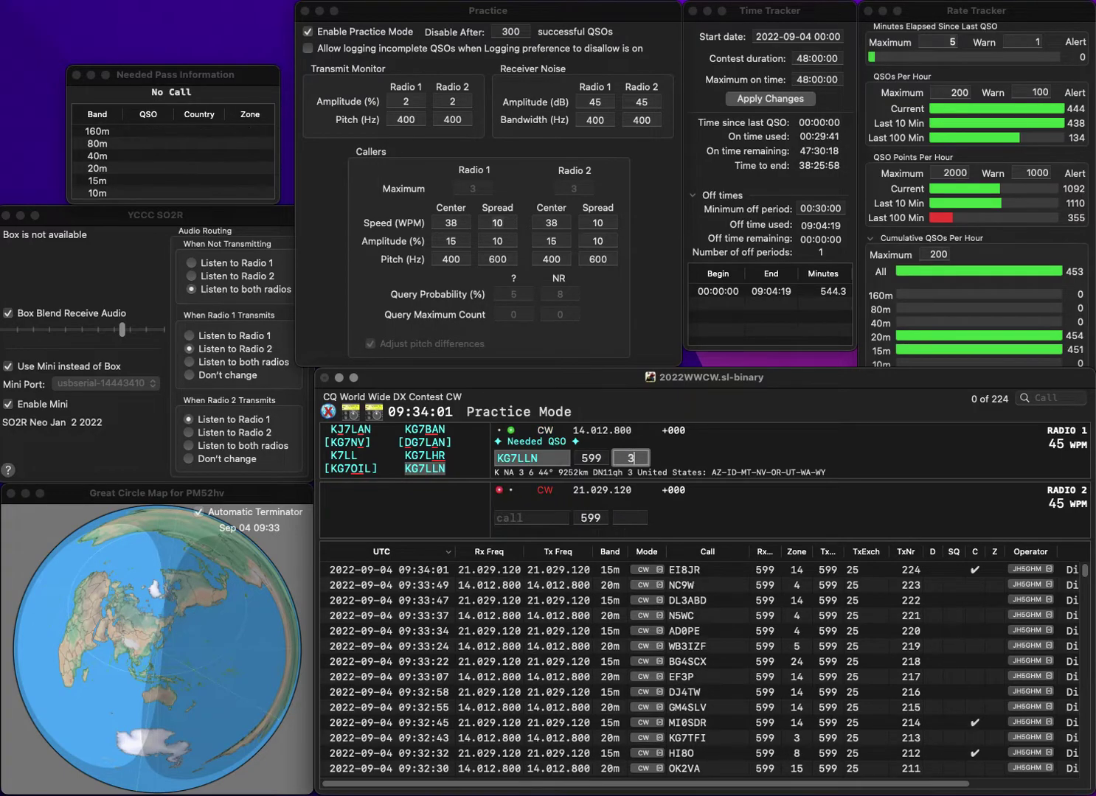
key("Return")
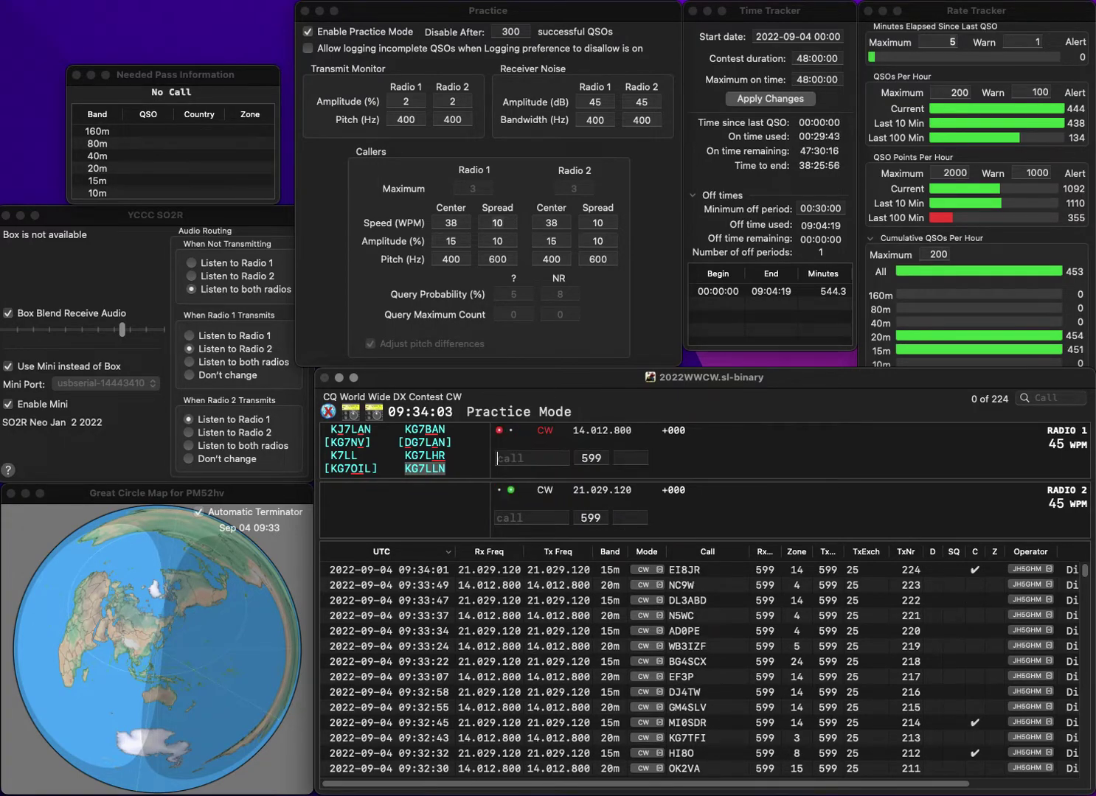
type("PT2PV")
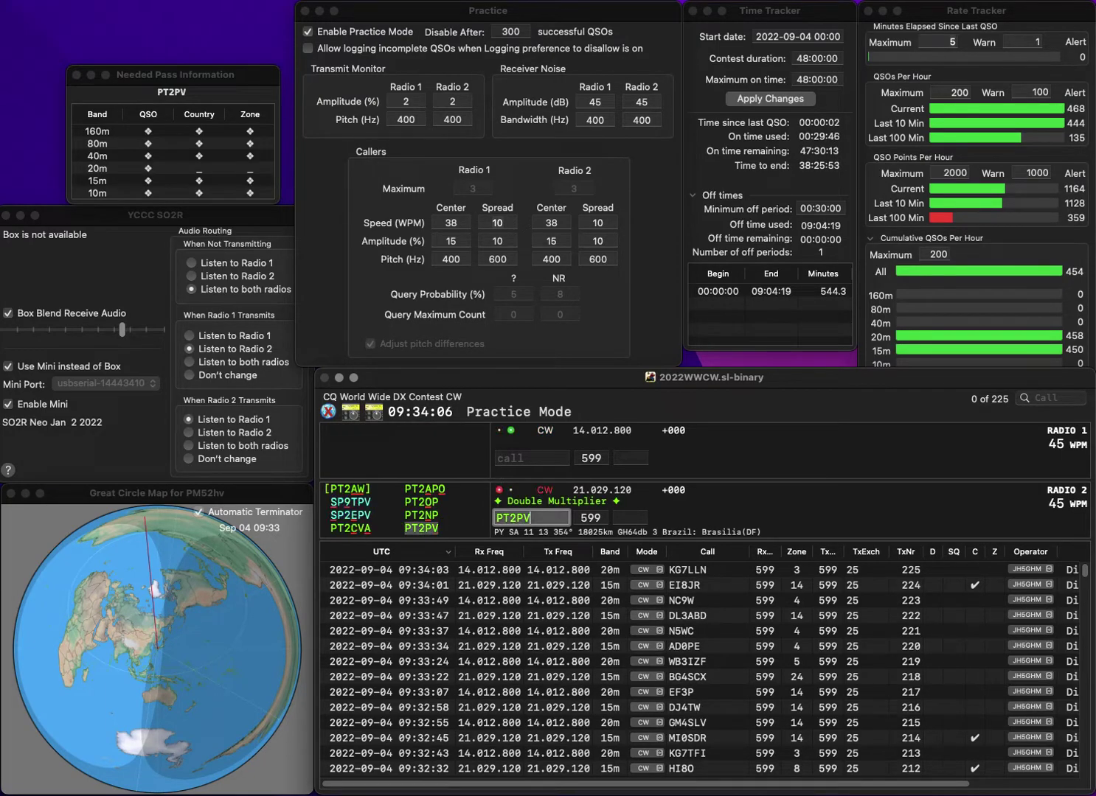
key("Return")
type("2STM")
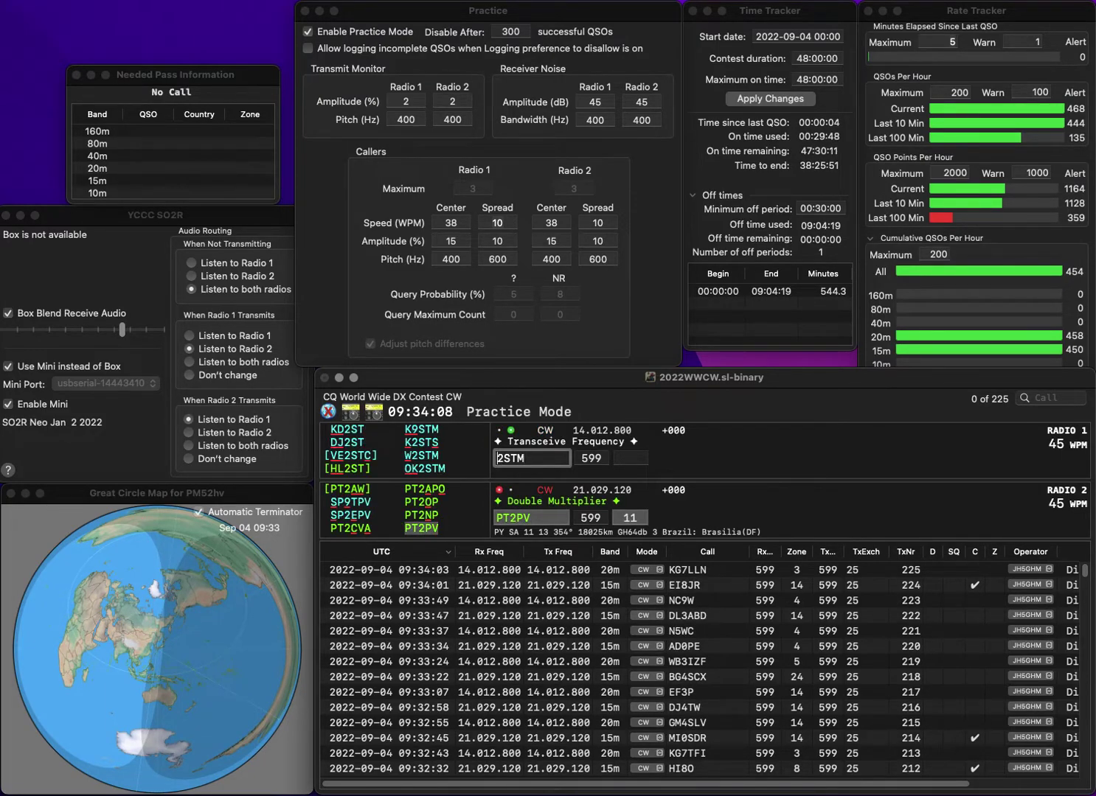
key("Home")
type("W")
key("Return")
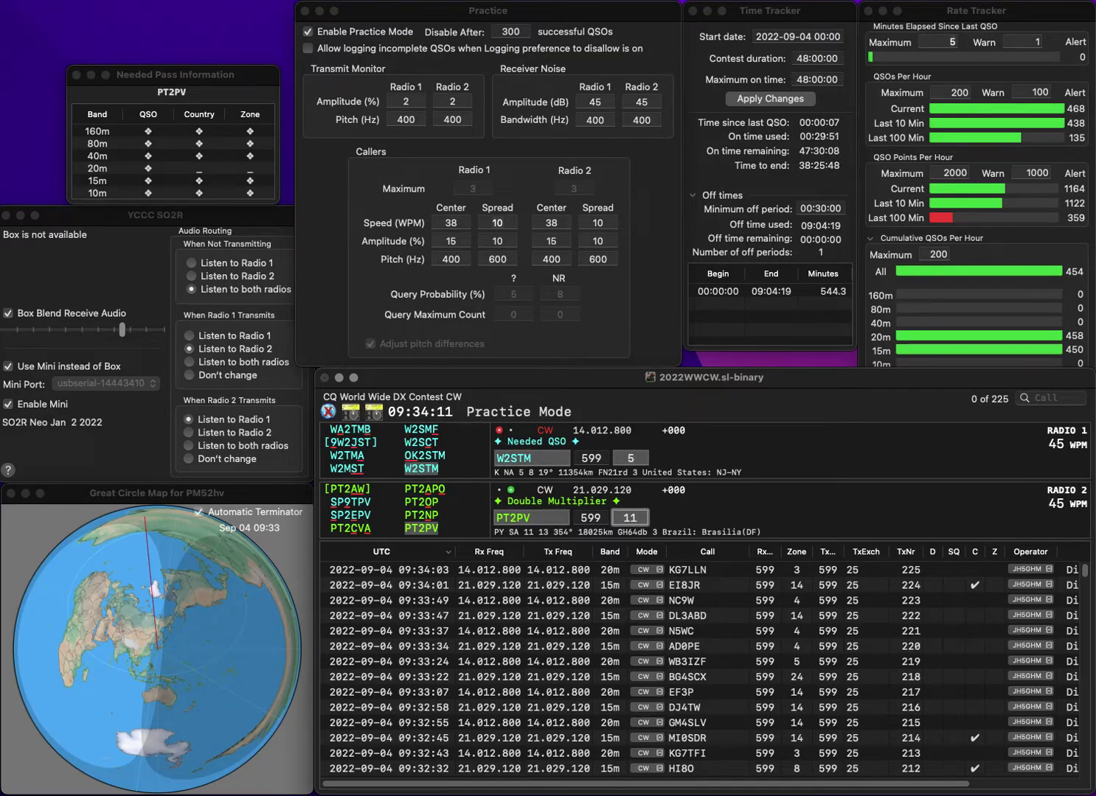
key("Return")
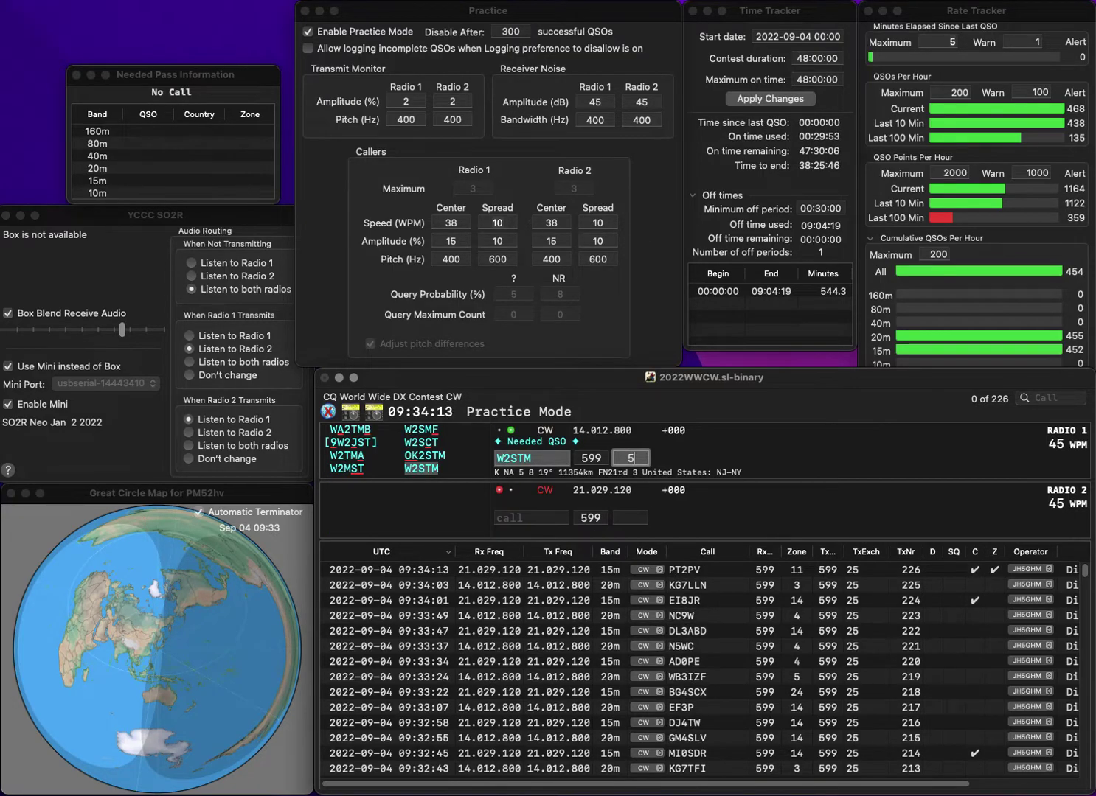
key("Return")
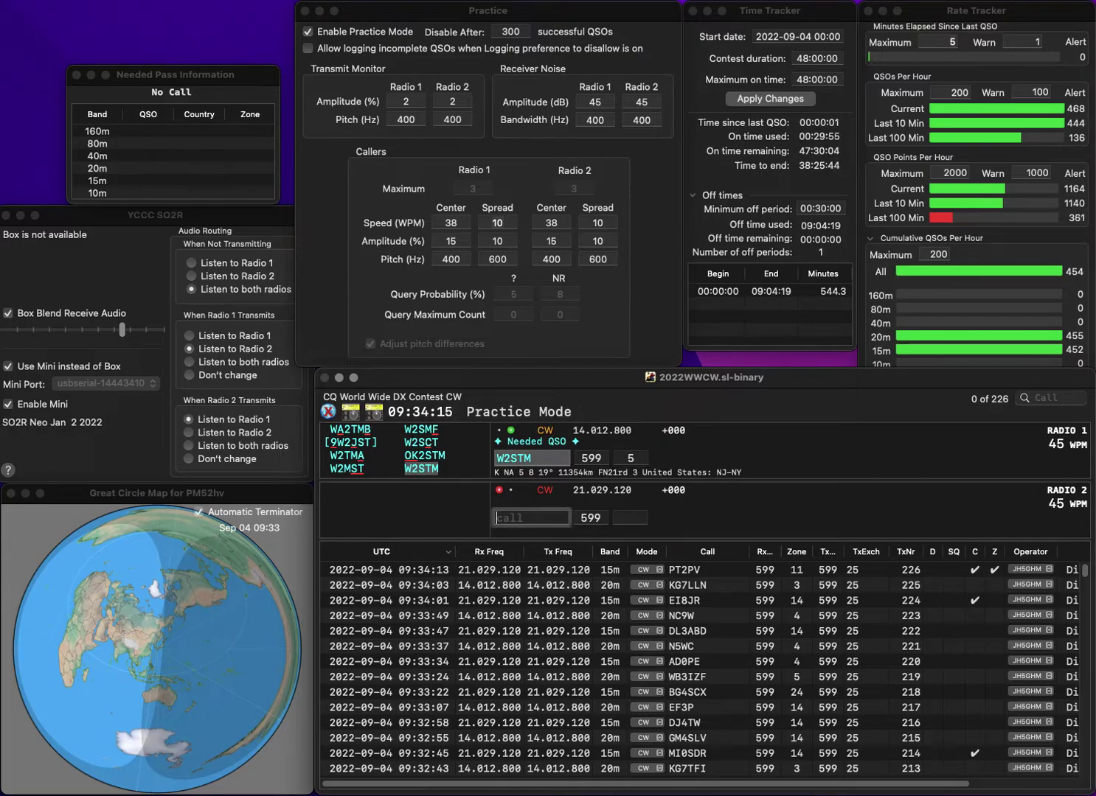
type("M0GNA")
key("Home")
type("2")
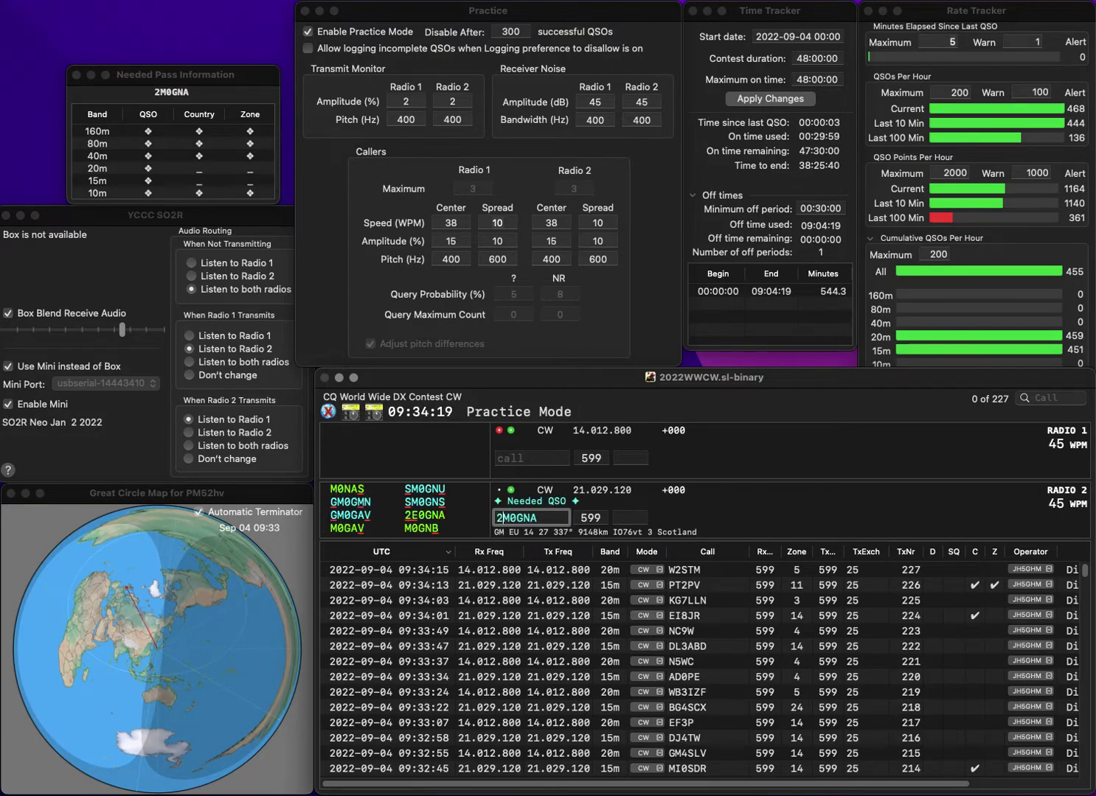
key("Delete")
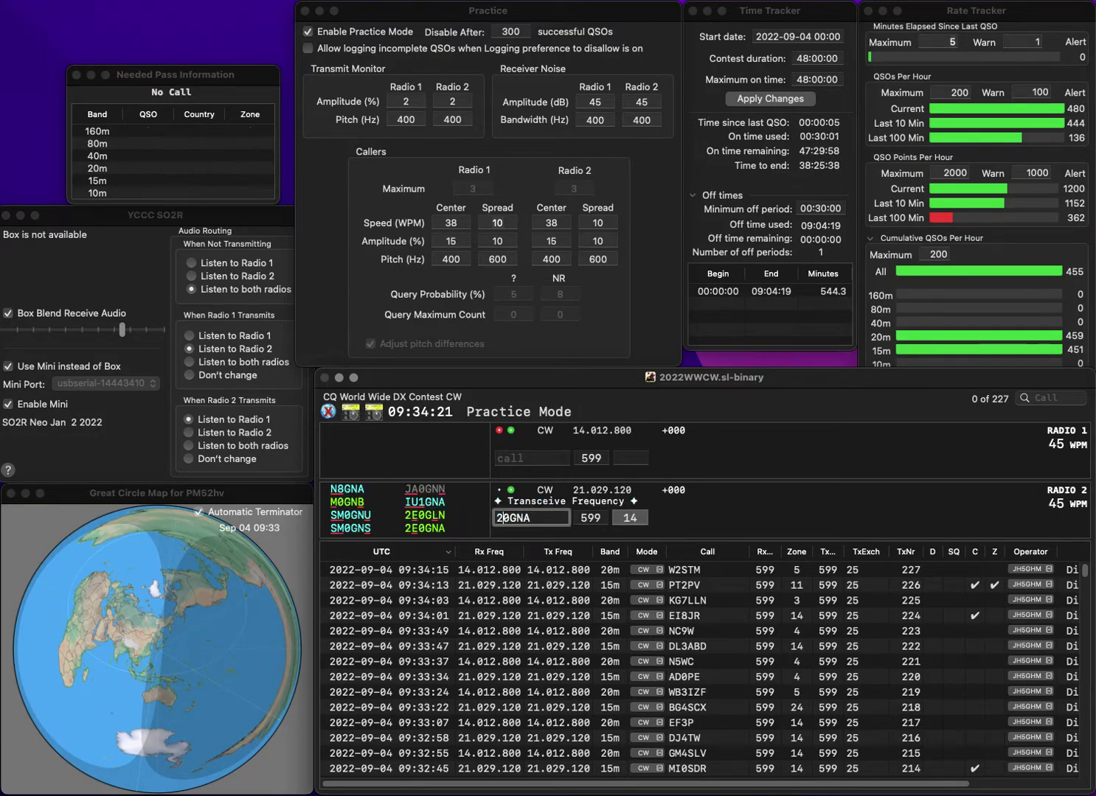
type("E")
key("Return")
Enter the call OK6MA on Radio 1 and answer the station with zone 15 as its exchange.
key("Up")
type("K6MA")
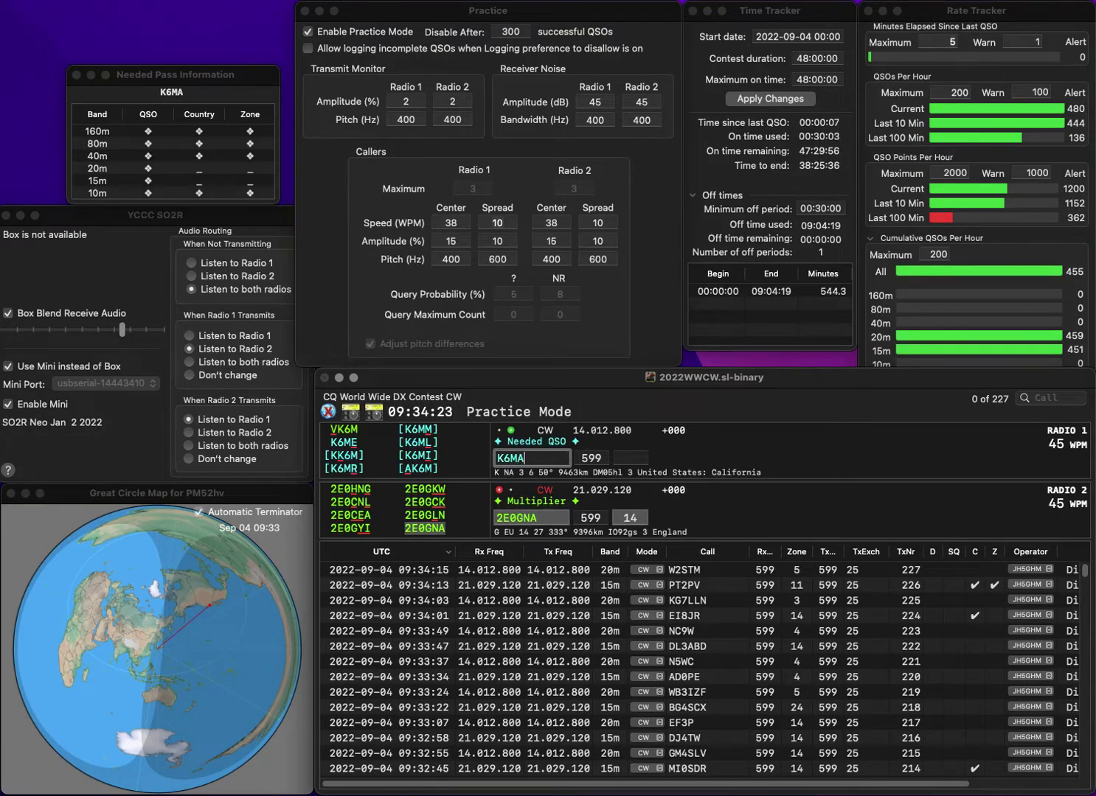
key("Home")
type("O")
key("Return")
Log the 2E0GNA contact on Radio 2 and the OK6MA contact on Radio 1.
key("Down")
key("space")
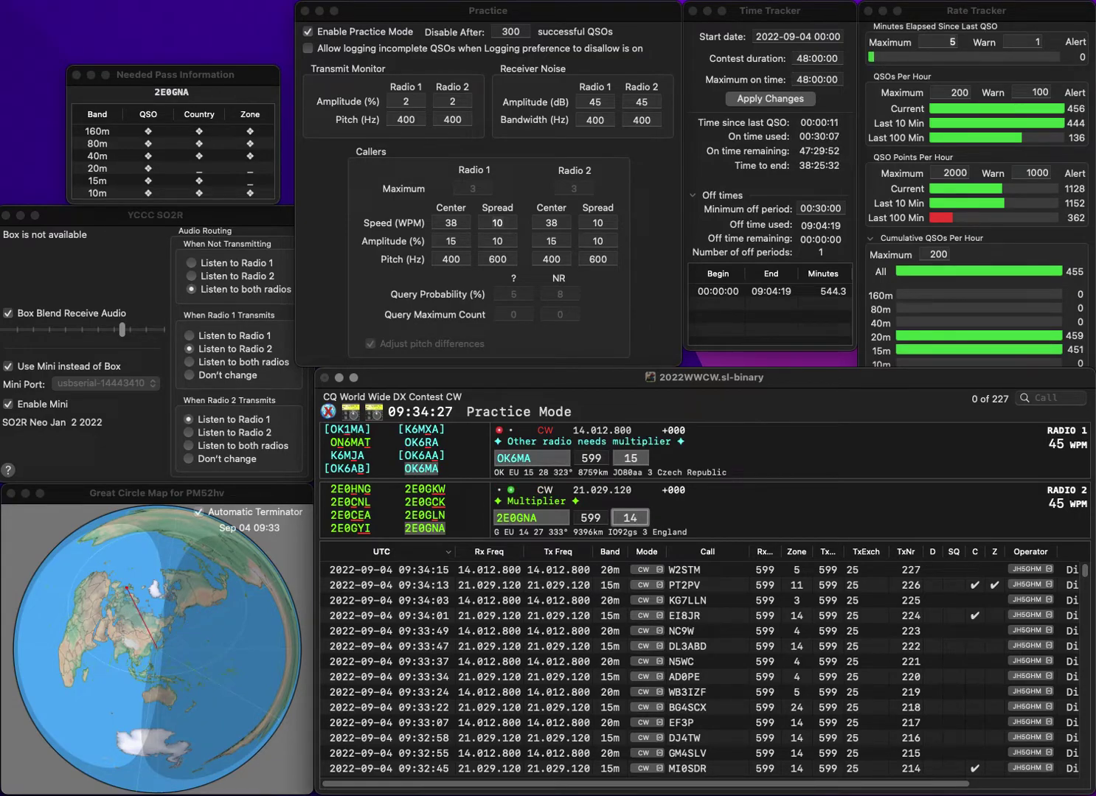
key("Return")
key("Up")
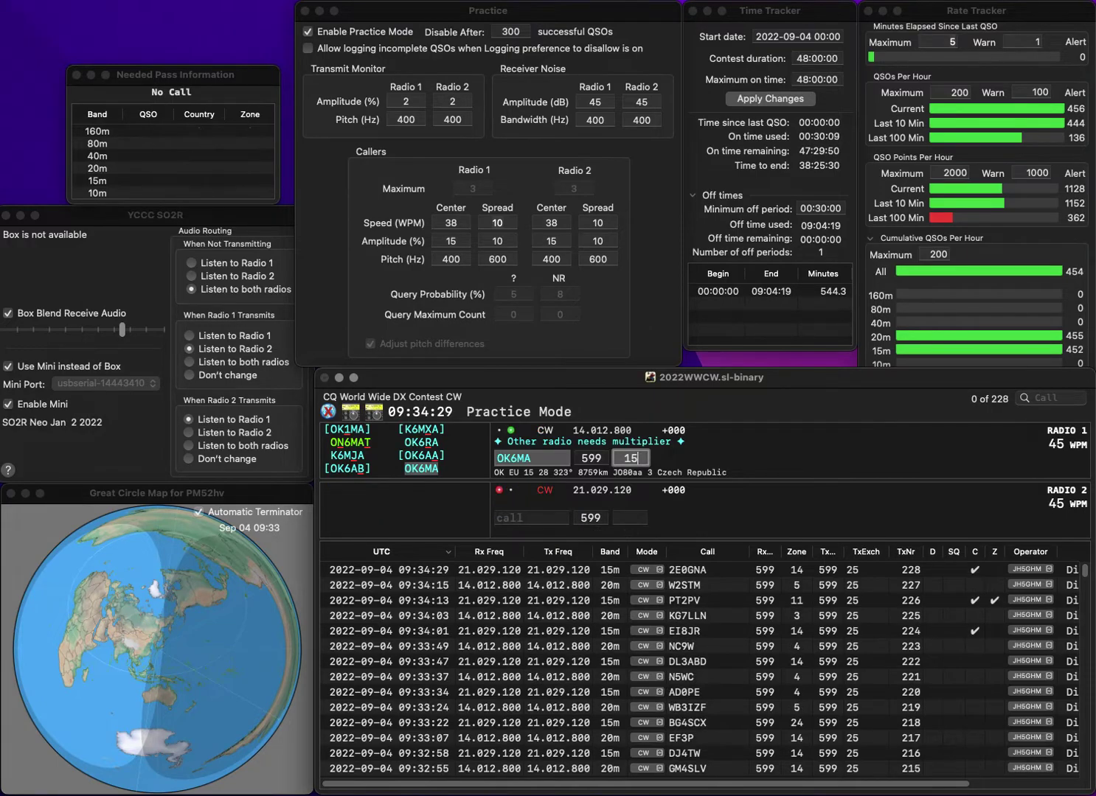
key("Return")
key("Return")
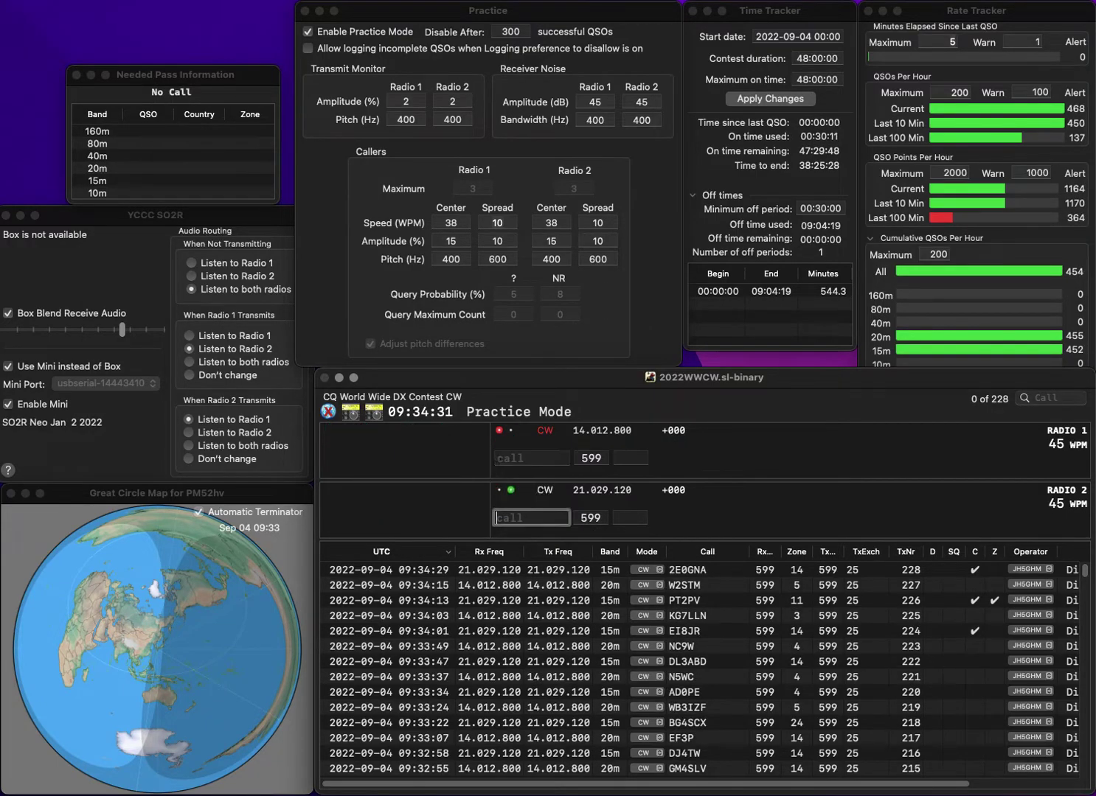
Enter the partial call YBLJL on Radio 2, correcting its first letter to Y.
type("KB")
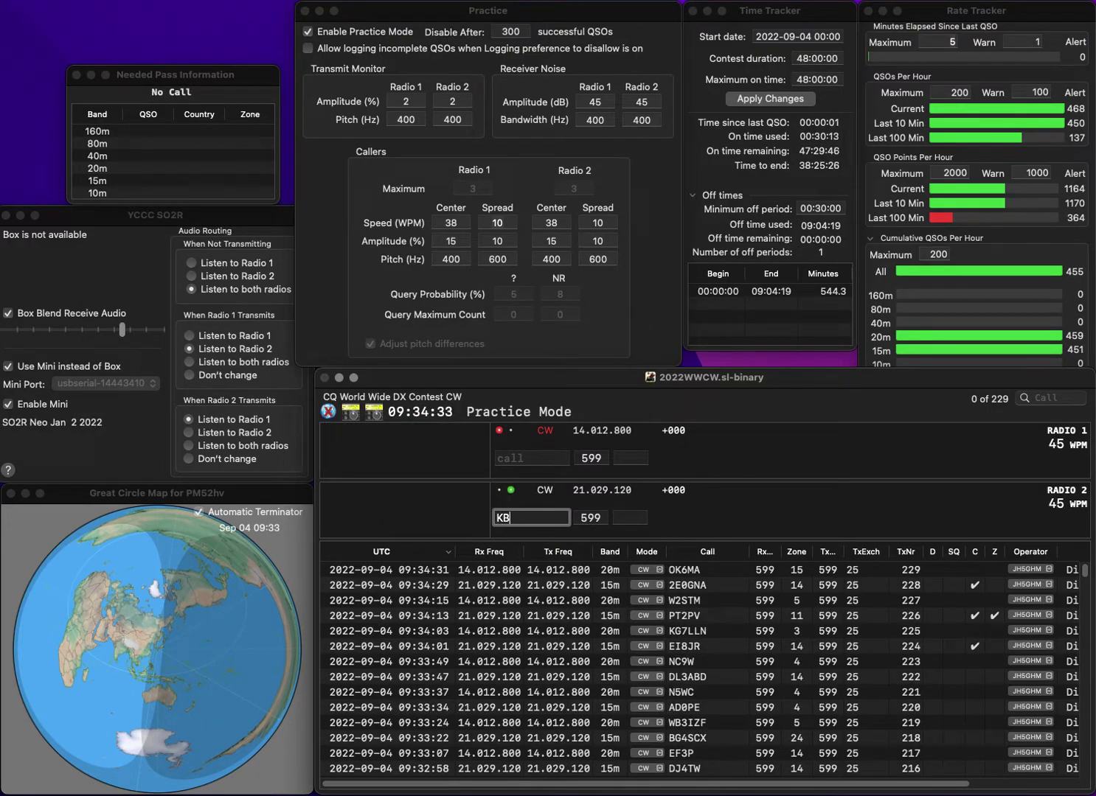
type("LJL")
key("Left")
key("Left")
key("Left")
key("Left")
key("BackSpace")
type("Y")
key("Right")
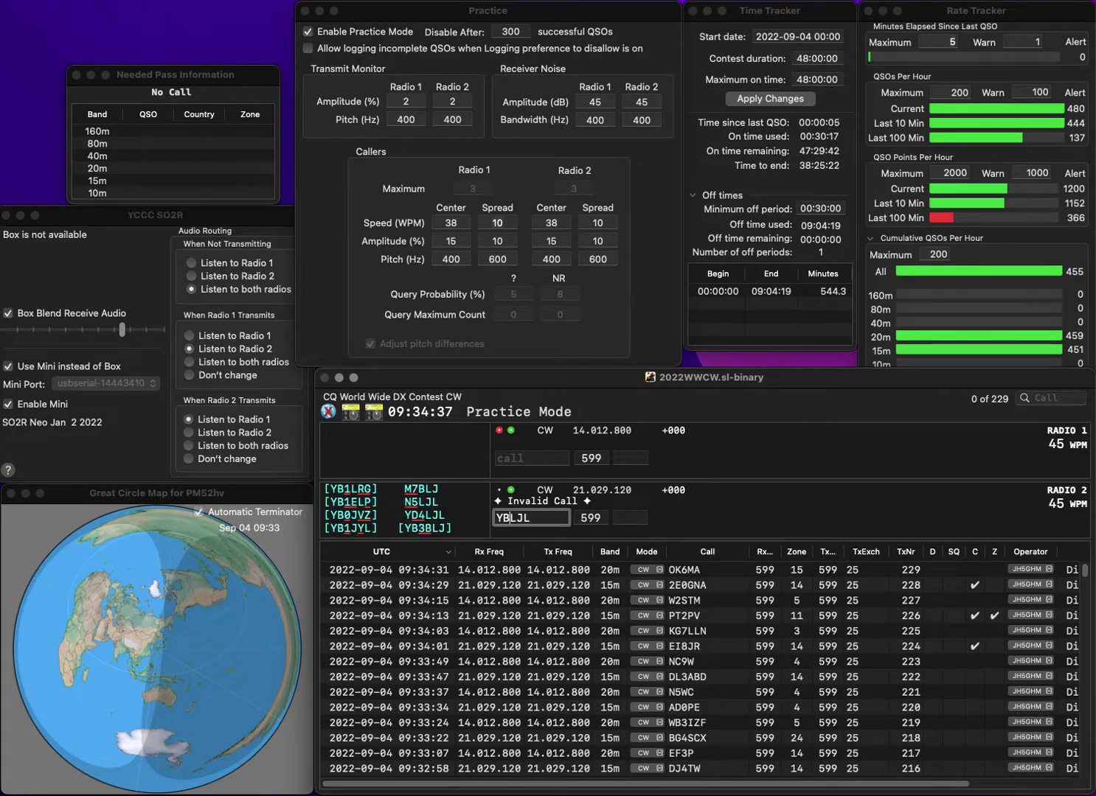
Complete the Radio 2 call as YB3BJL and answer the station with zone 28 as its exchange.
type("3")
key("Right")
key("BackSpace")
type("B")
key("Return")
key("backslash")
key("Return")
key("backslash")
Enter the call M0MIR on Radio 1 and answer the station with zone 14 as its exchange.
type("M0")
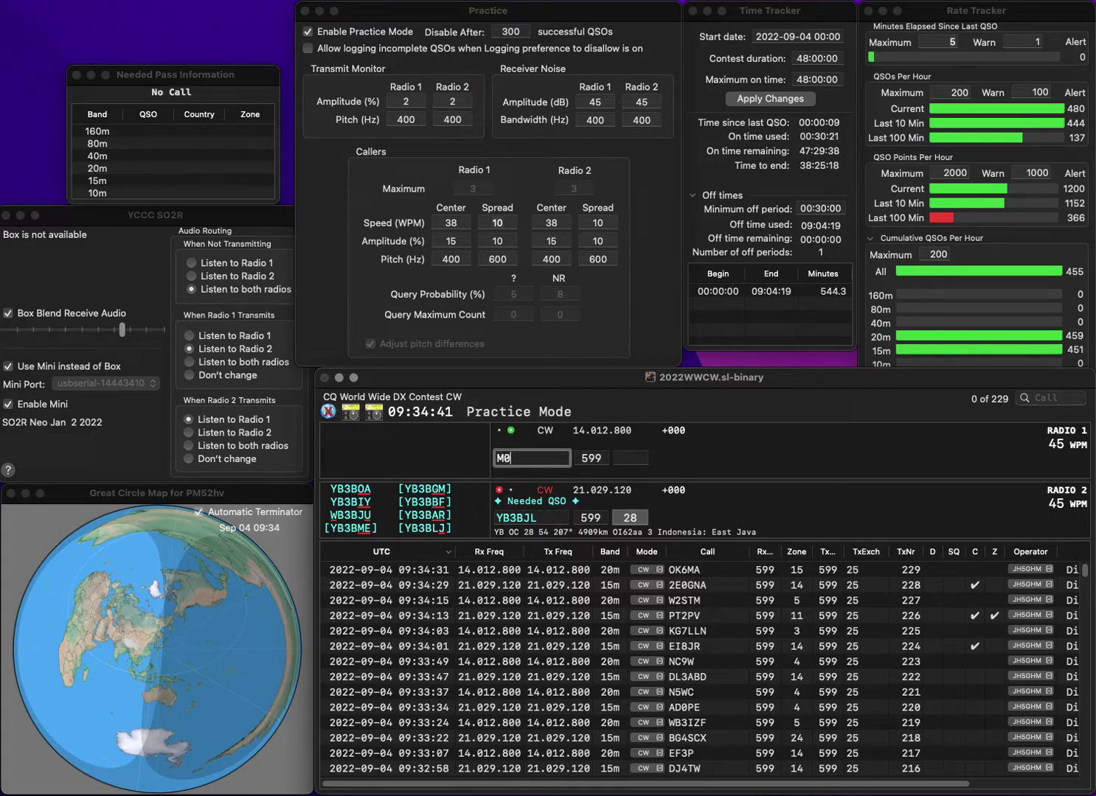
type("MIR")
key("Return")
key("backslash")
key("BackSpace")
key("BackSpace")
key("BackSpace")
key("BackSpace")
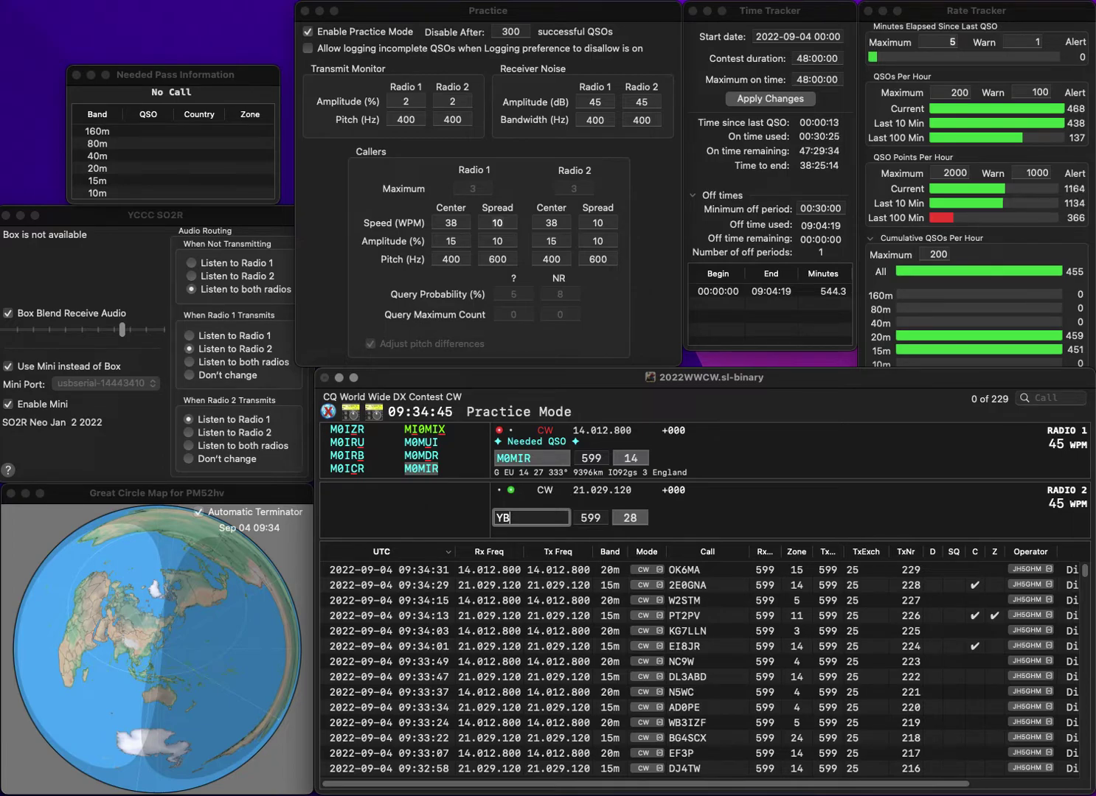
type("4LJL")
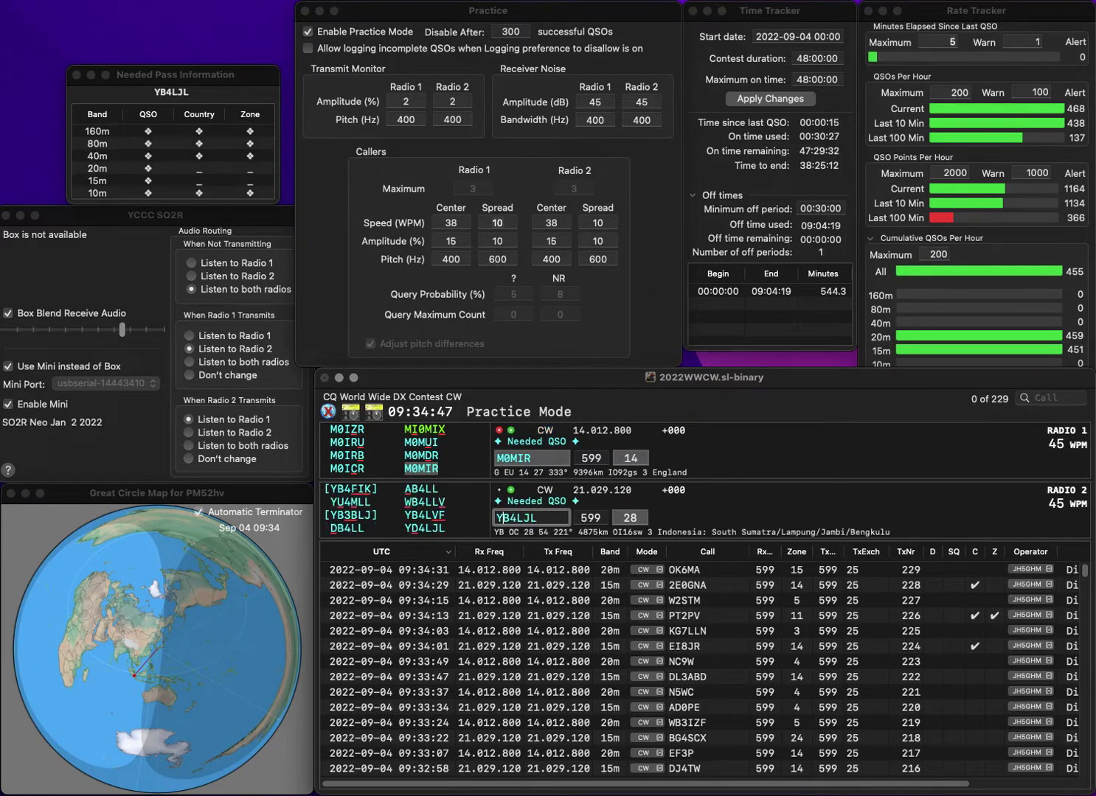
key("Delete")
type("D")
key("Return")
key("backslash")
key("Return")
key("backslash")
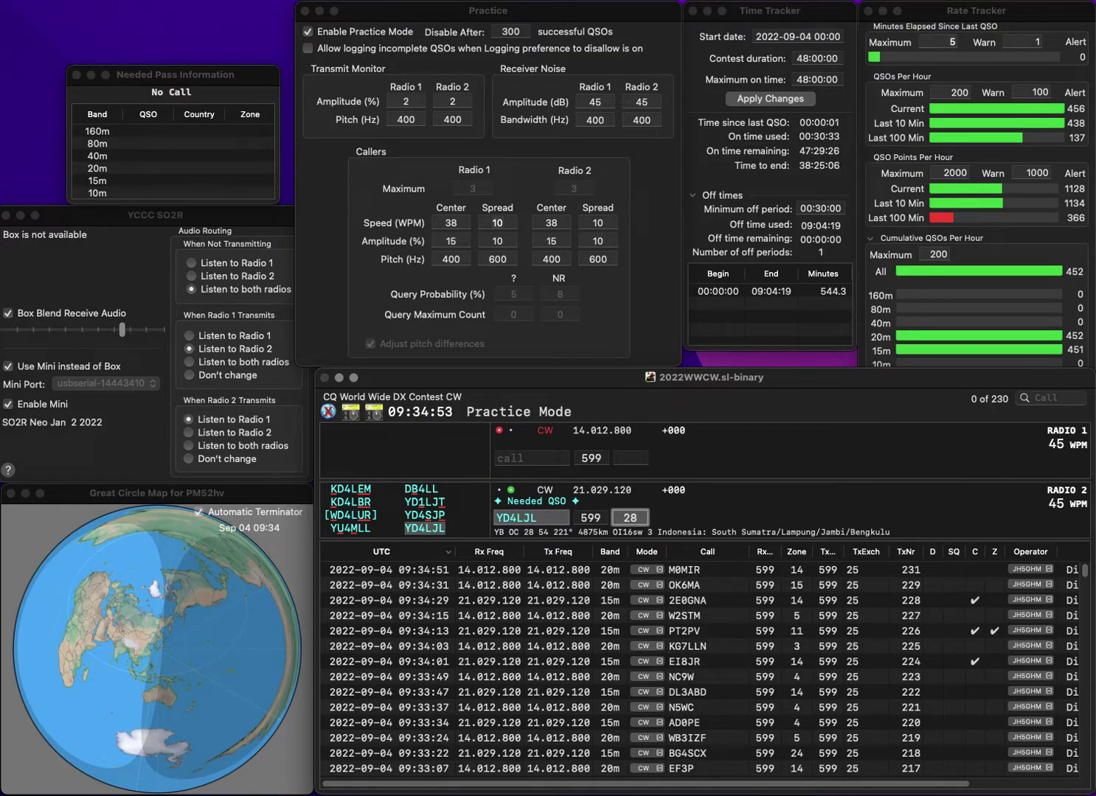
key("Return")
type("E7P")
key("Home")
type("W")
key("Return")
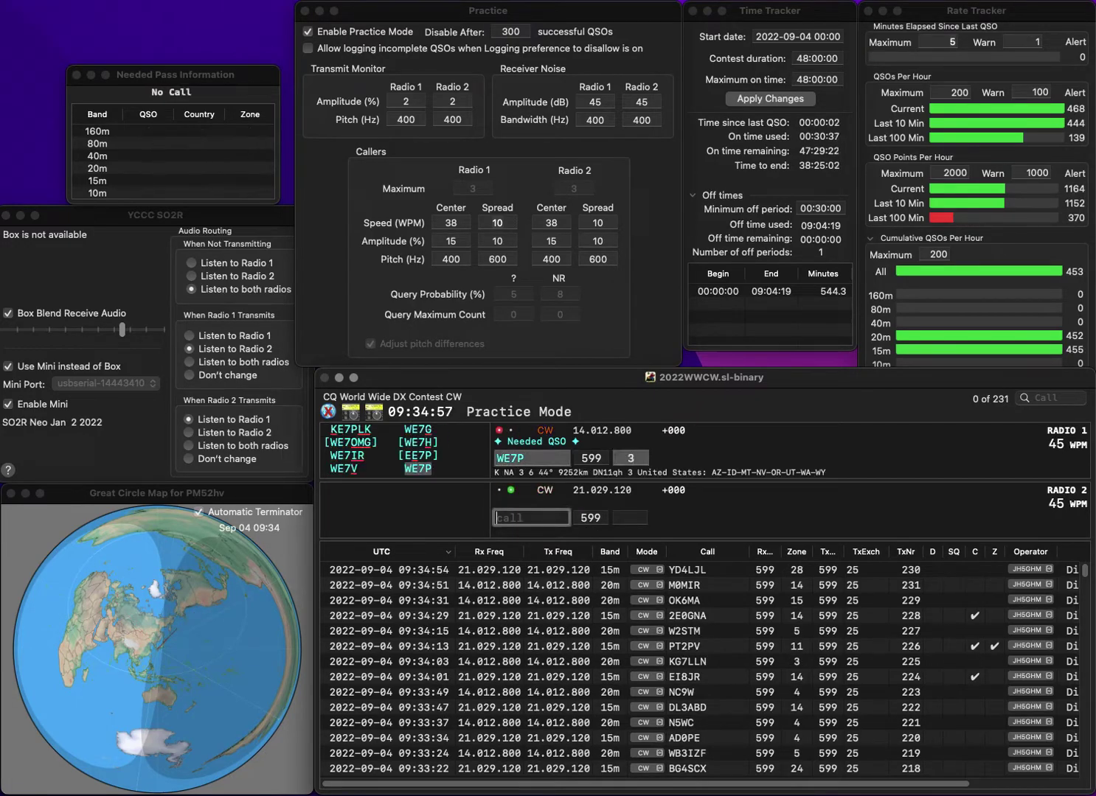
type("PD")
key("Return")
key("space")
key("space")
key("Return")
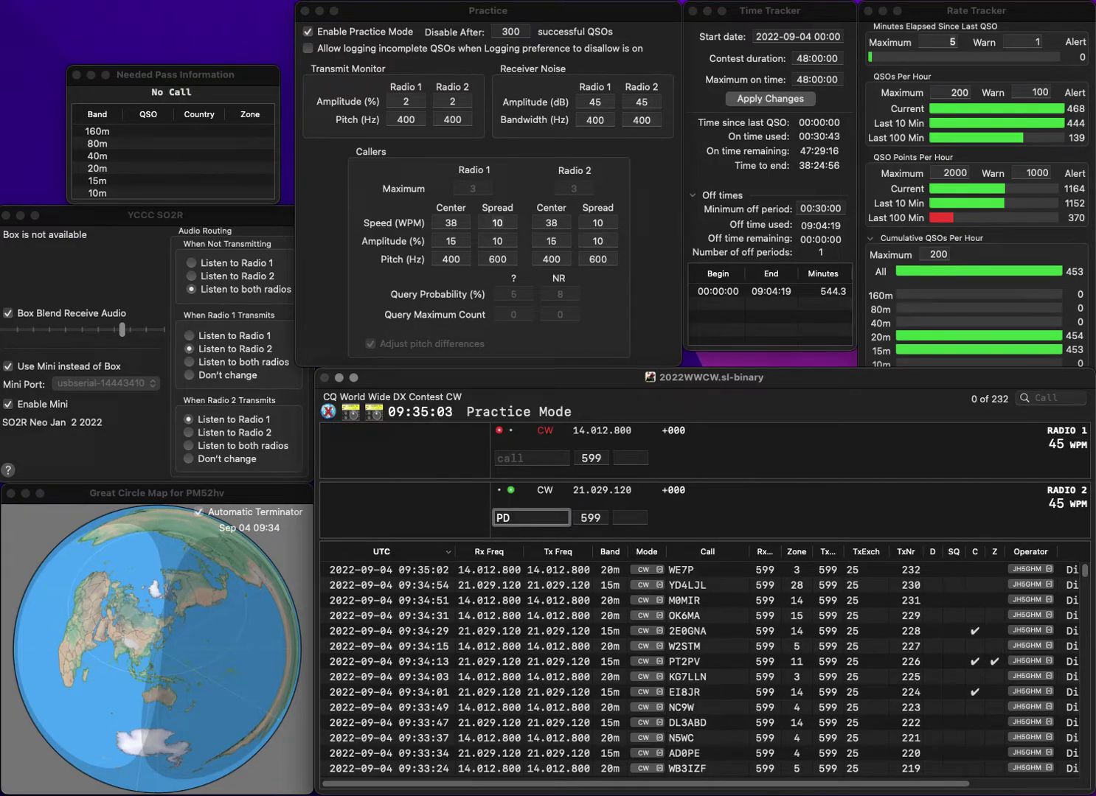
Work PD0MNF in zone 14 on Radio 2 and IW2ENA in zone 15 on Radio 1, and log both contacts.
type("0MNF")
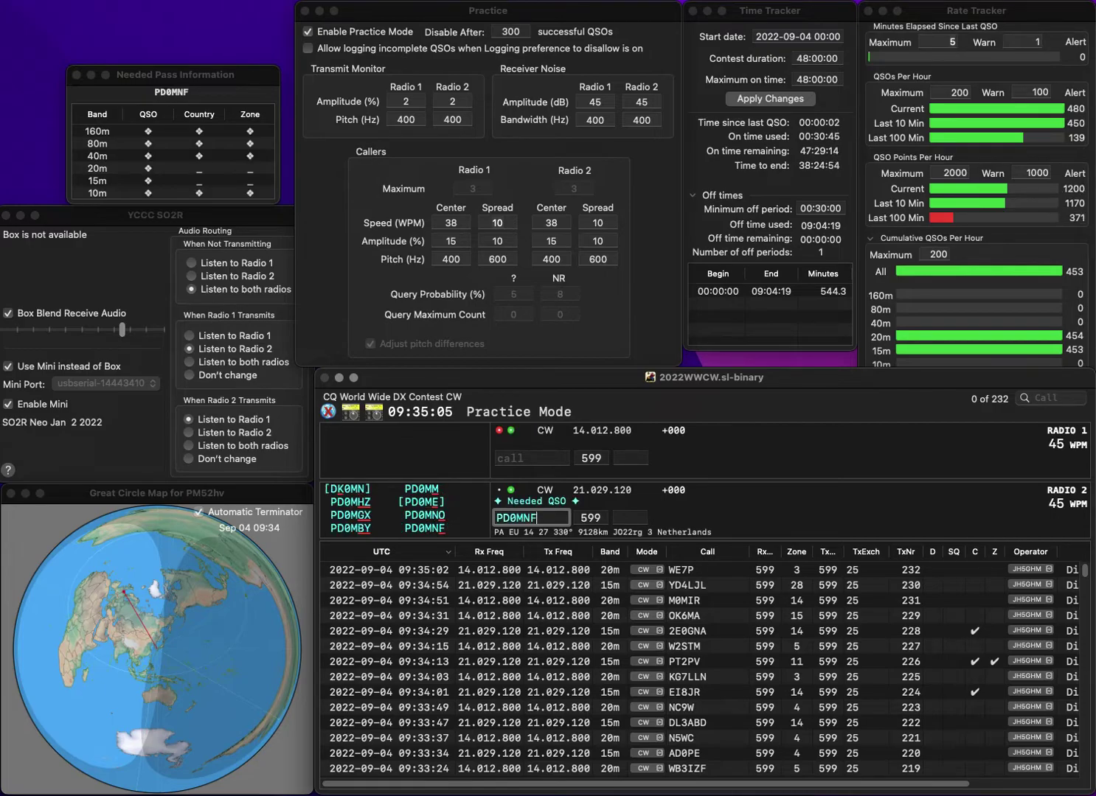
key("Return")
key("Return")
key("Return")
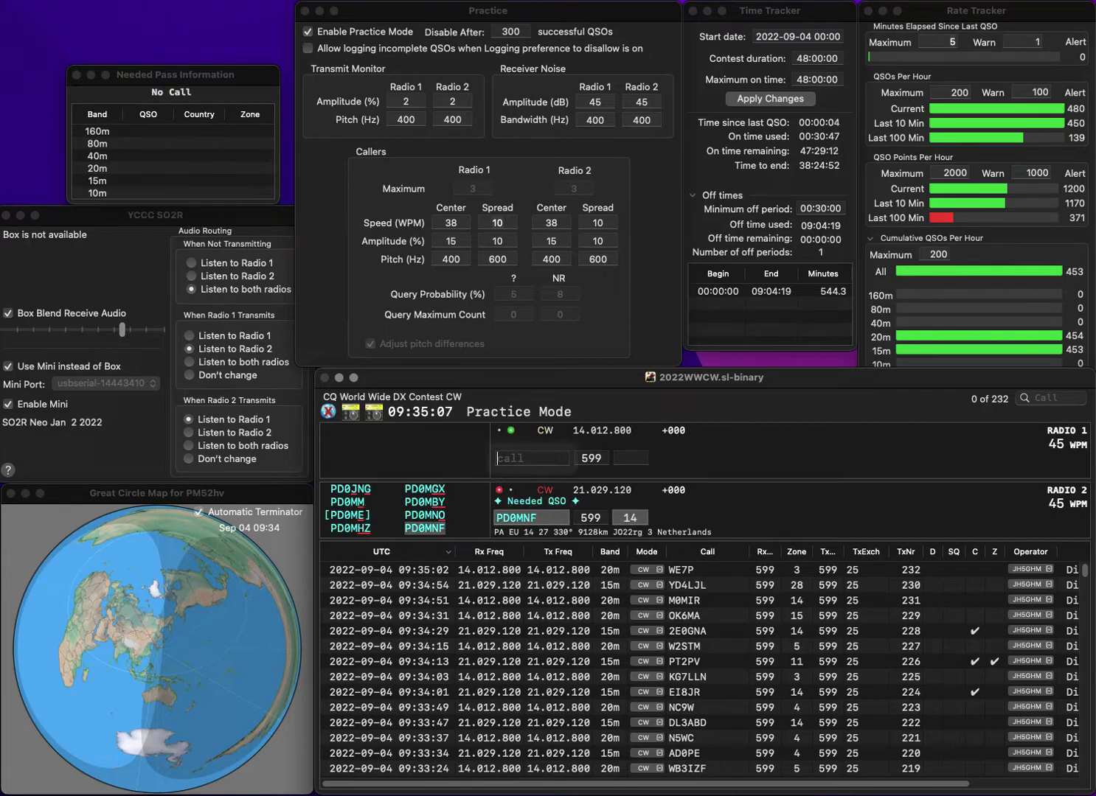
type("IW2ENA")
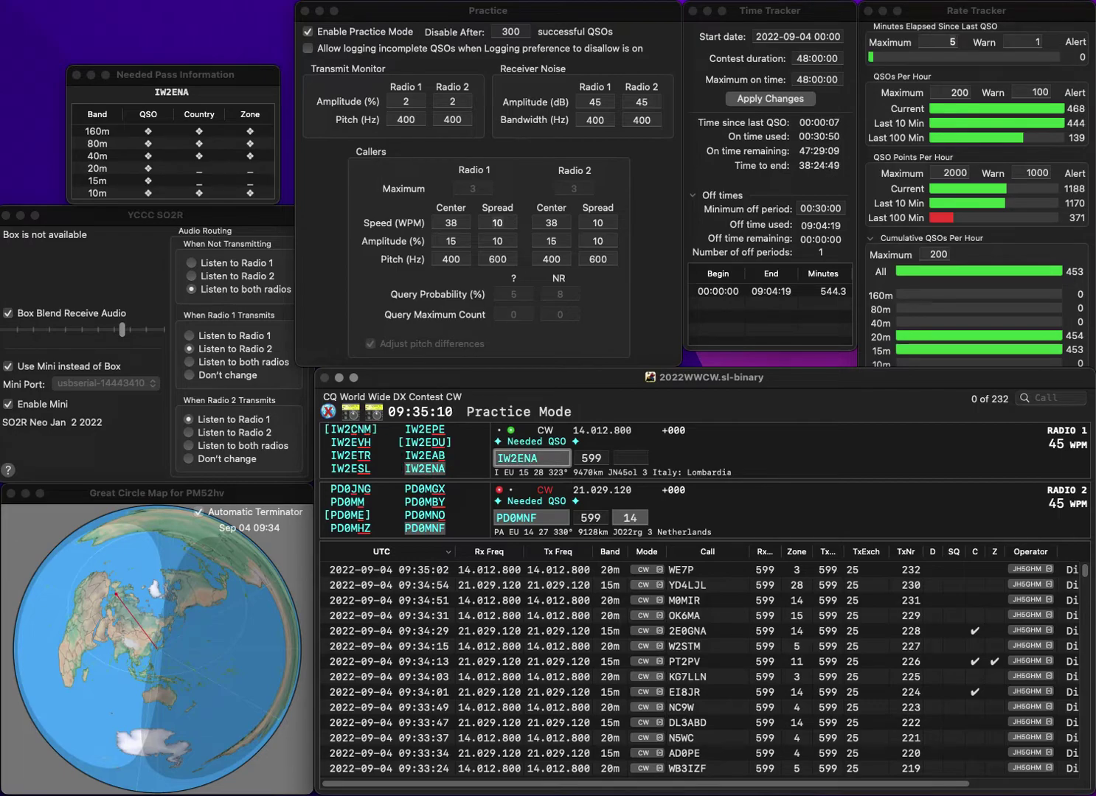
key("Return")
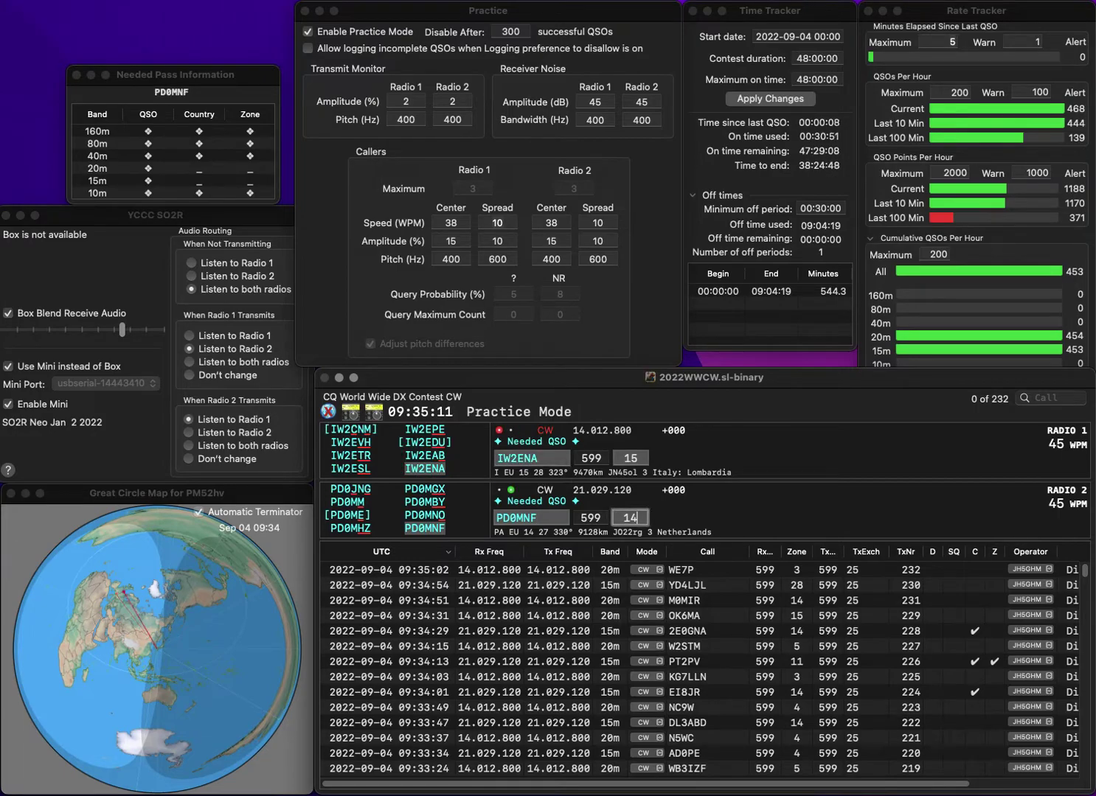
key("Return")
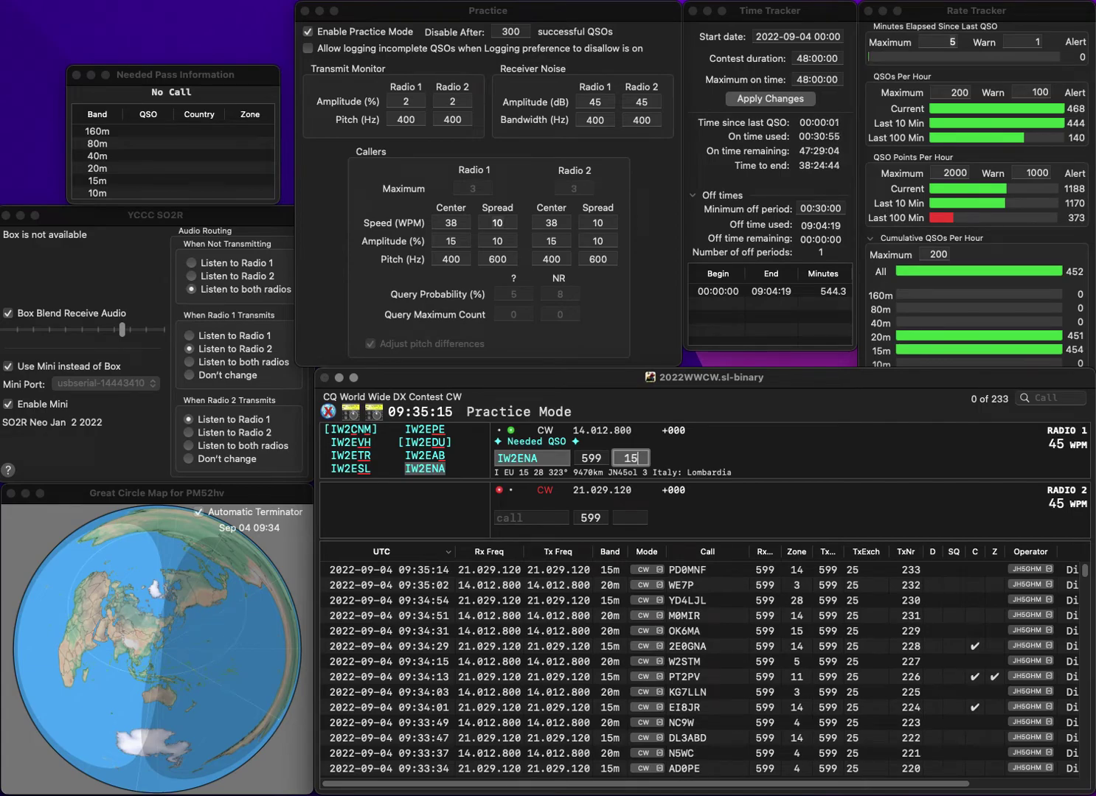
key("Return")
type("EC7K")
key("Return")
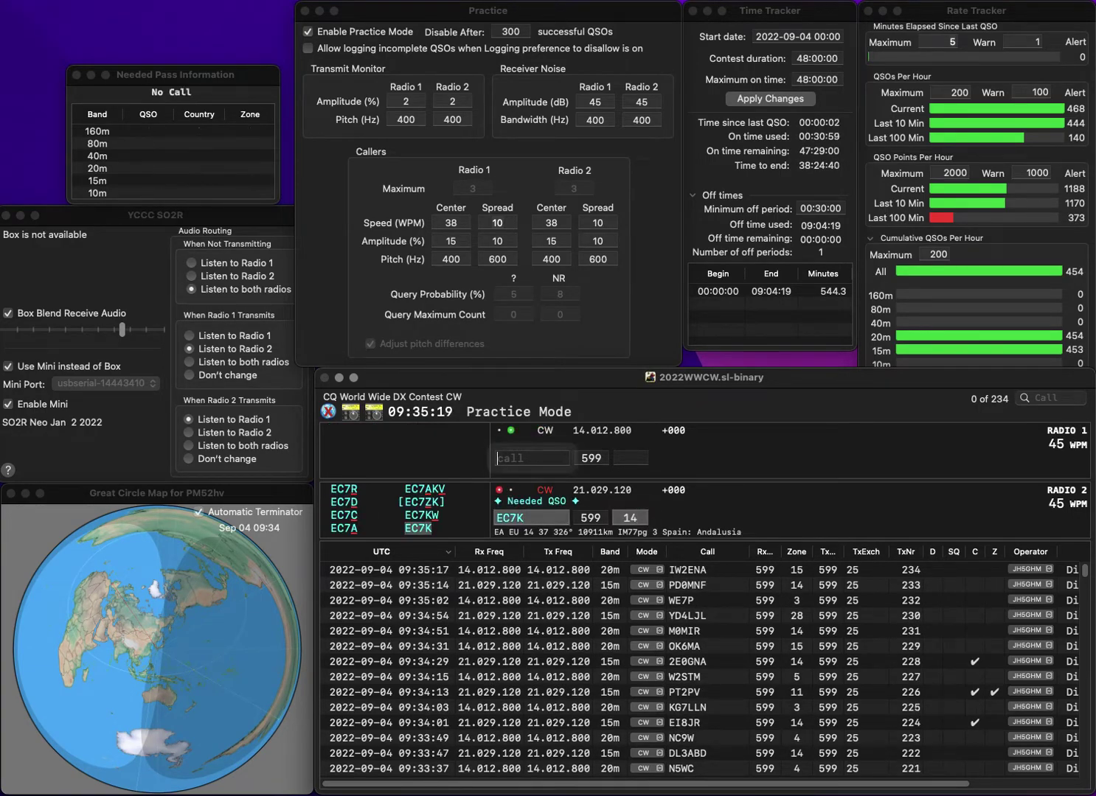
type("PU")
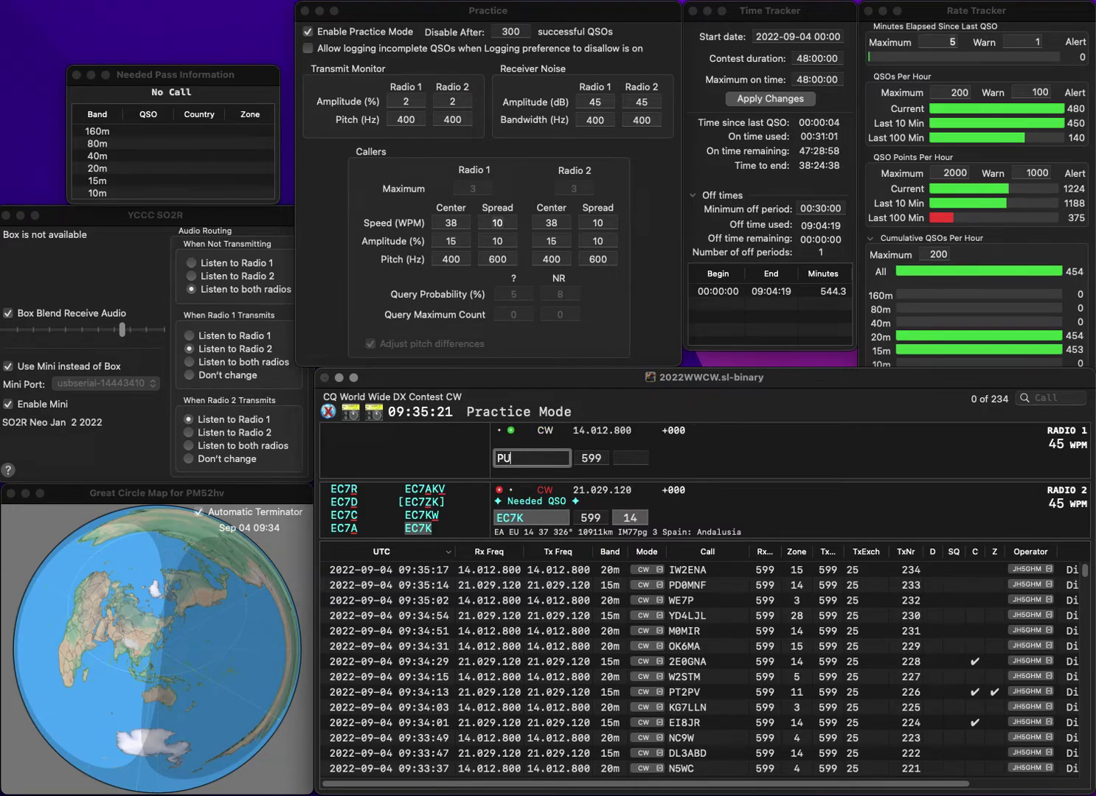
type("2TWZ")
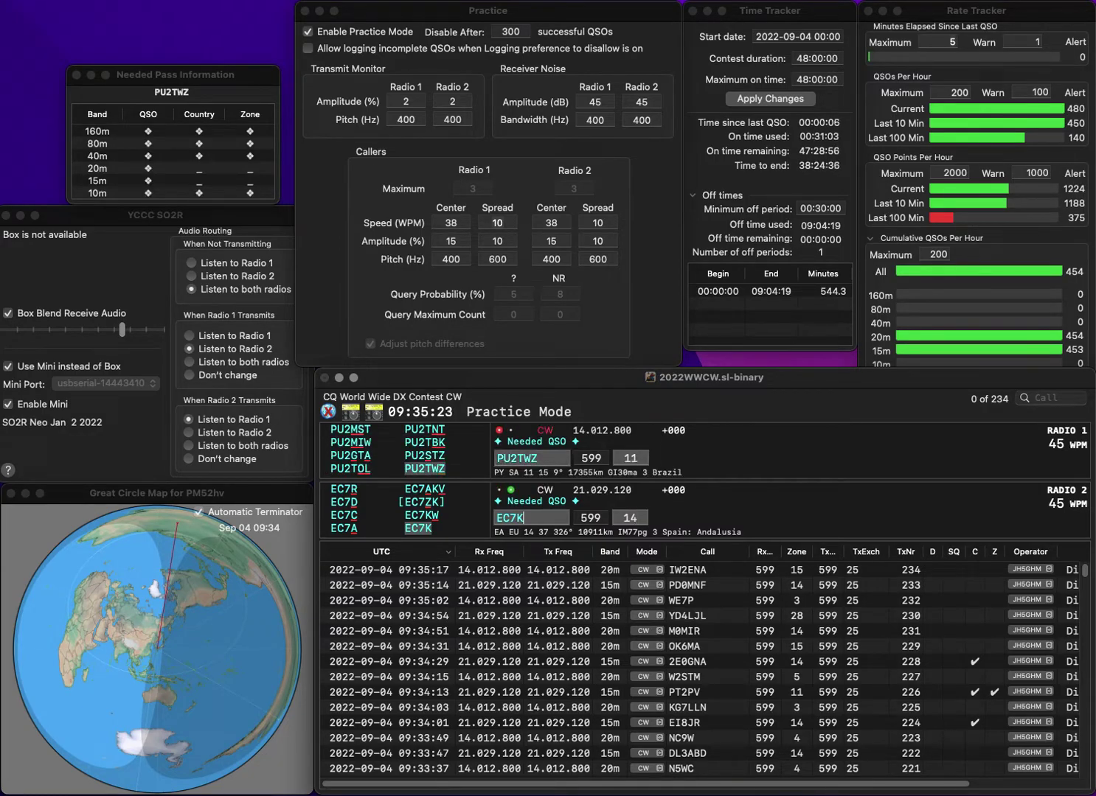
key("Return")
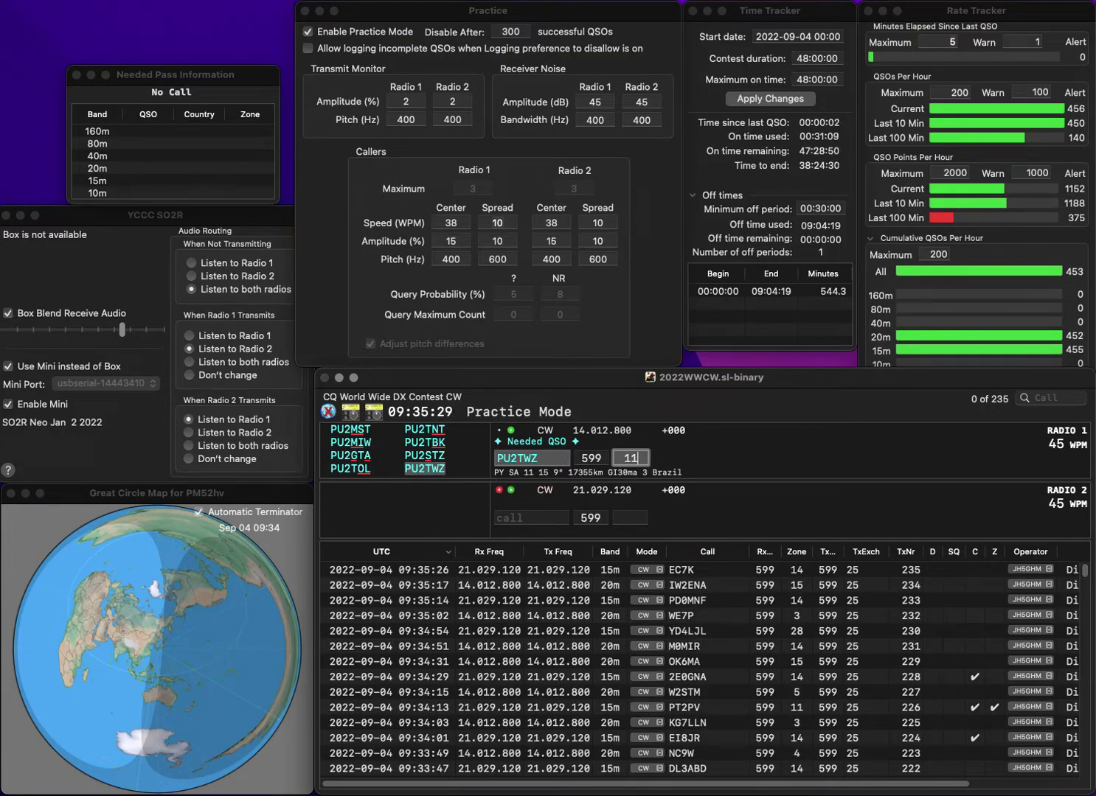
type("0")
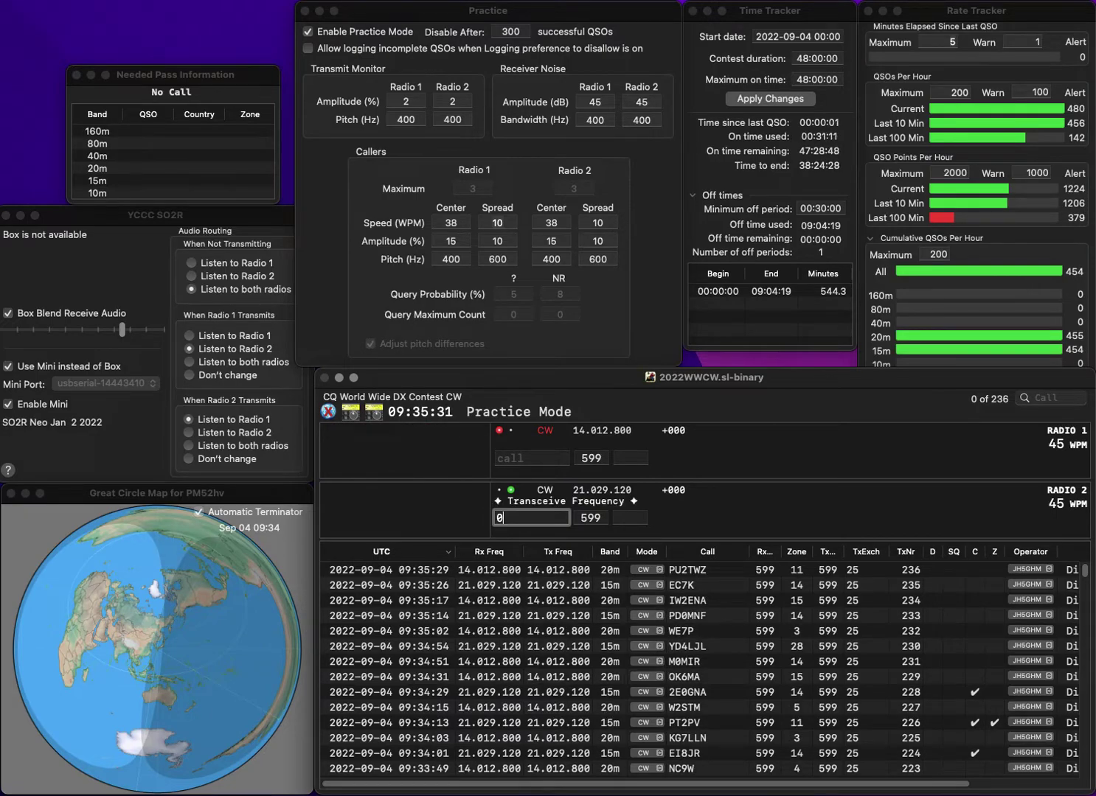
type("RZC")
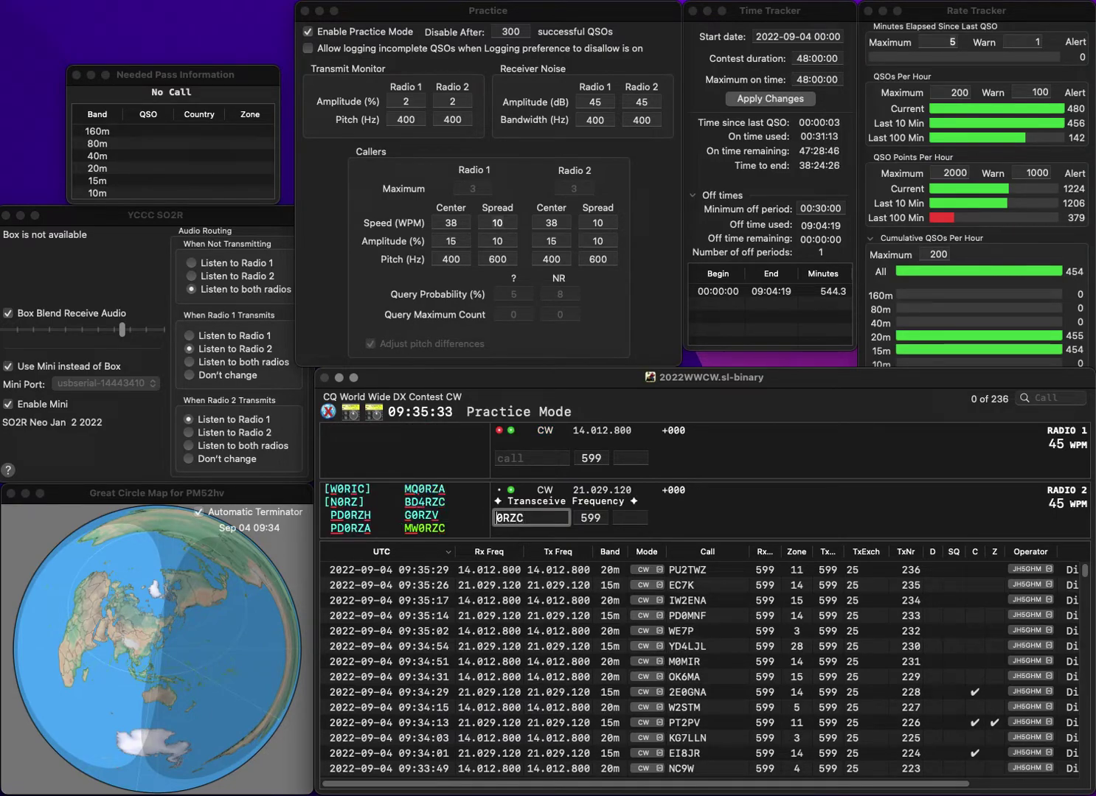
type("MW")
key("Return")
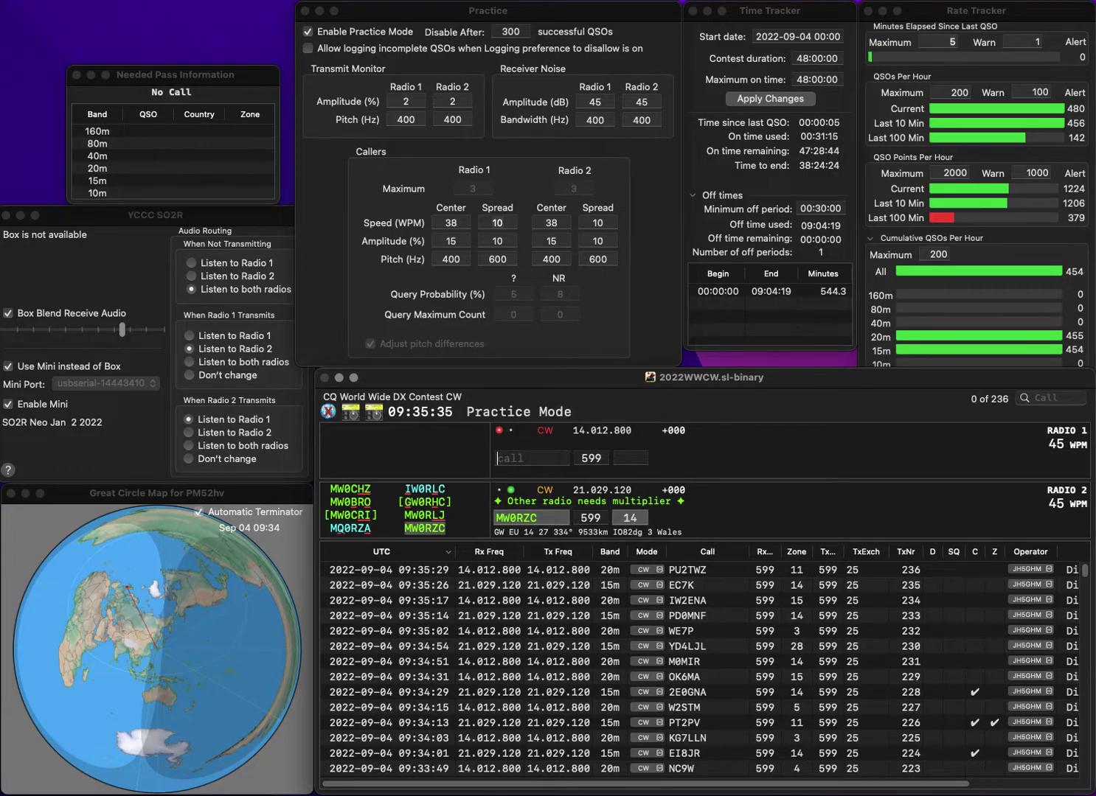
type("IW8")
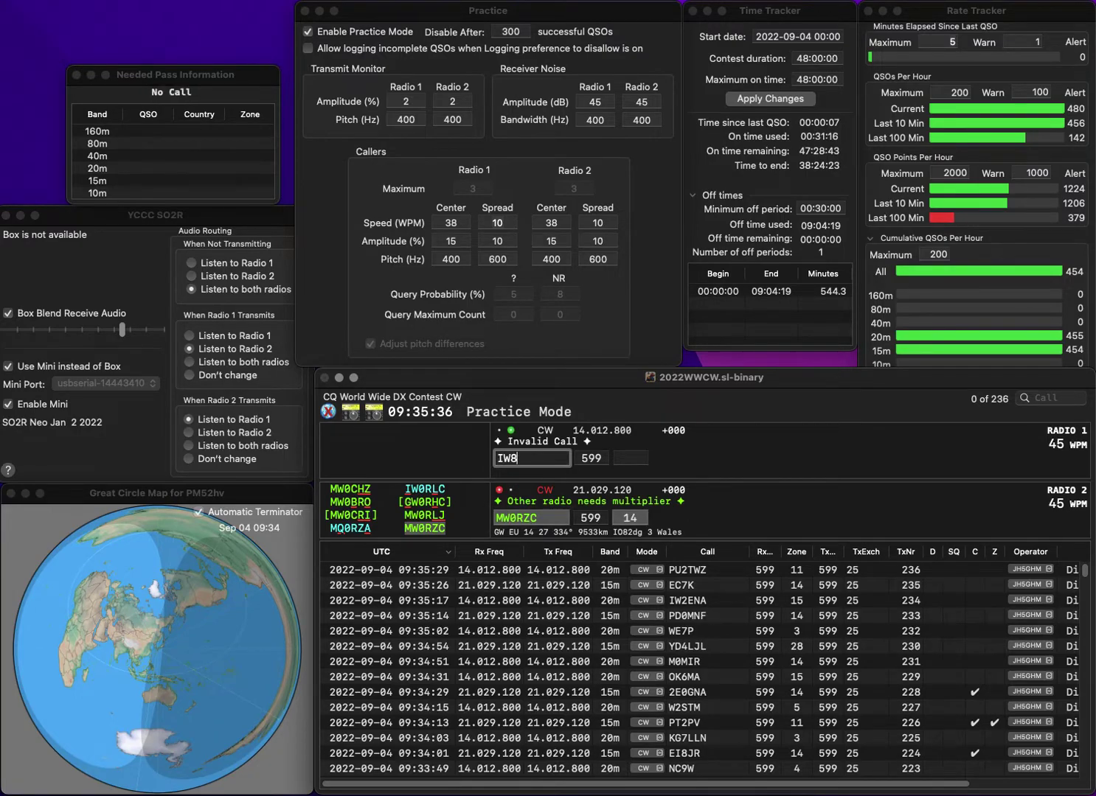
type("PJI")
key("Return")
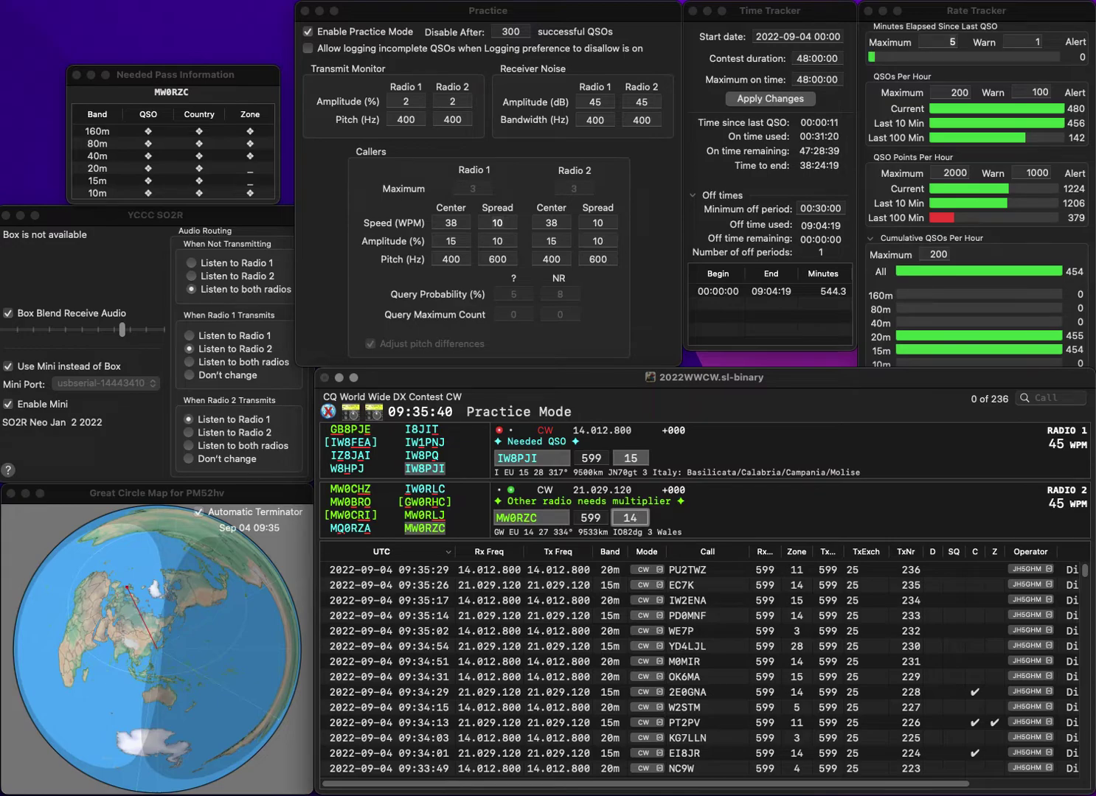
key("Return")
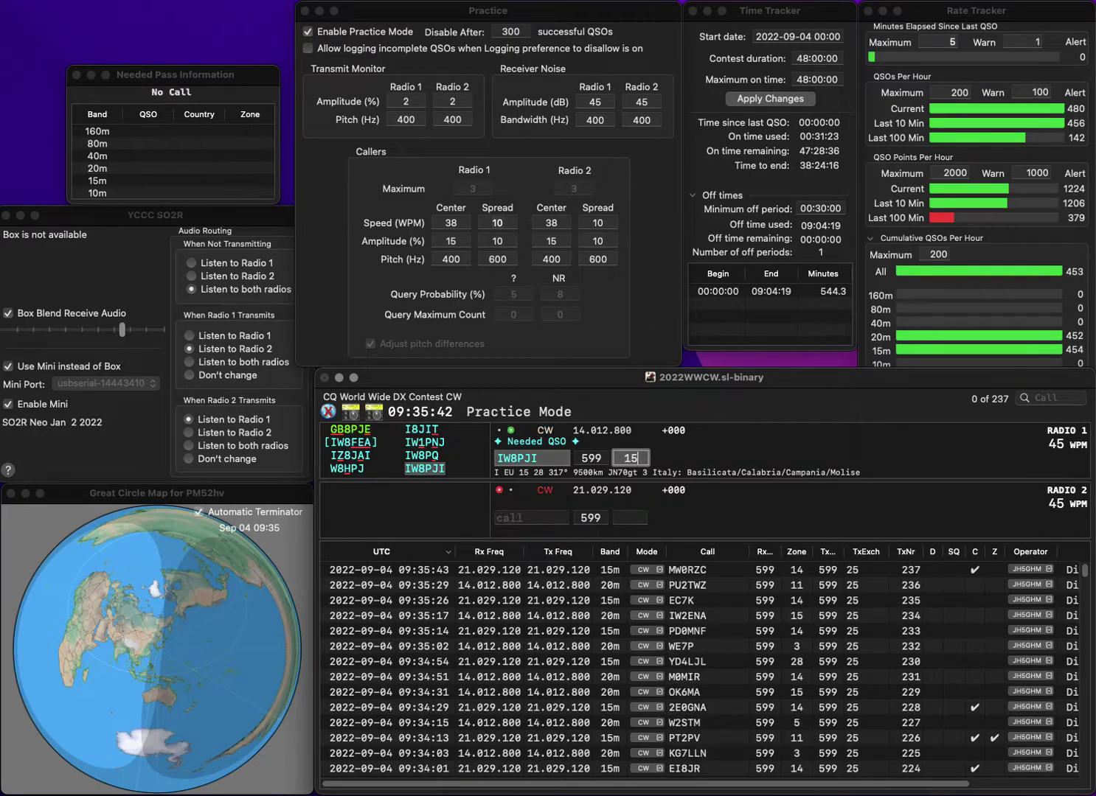
key("Return")
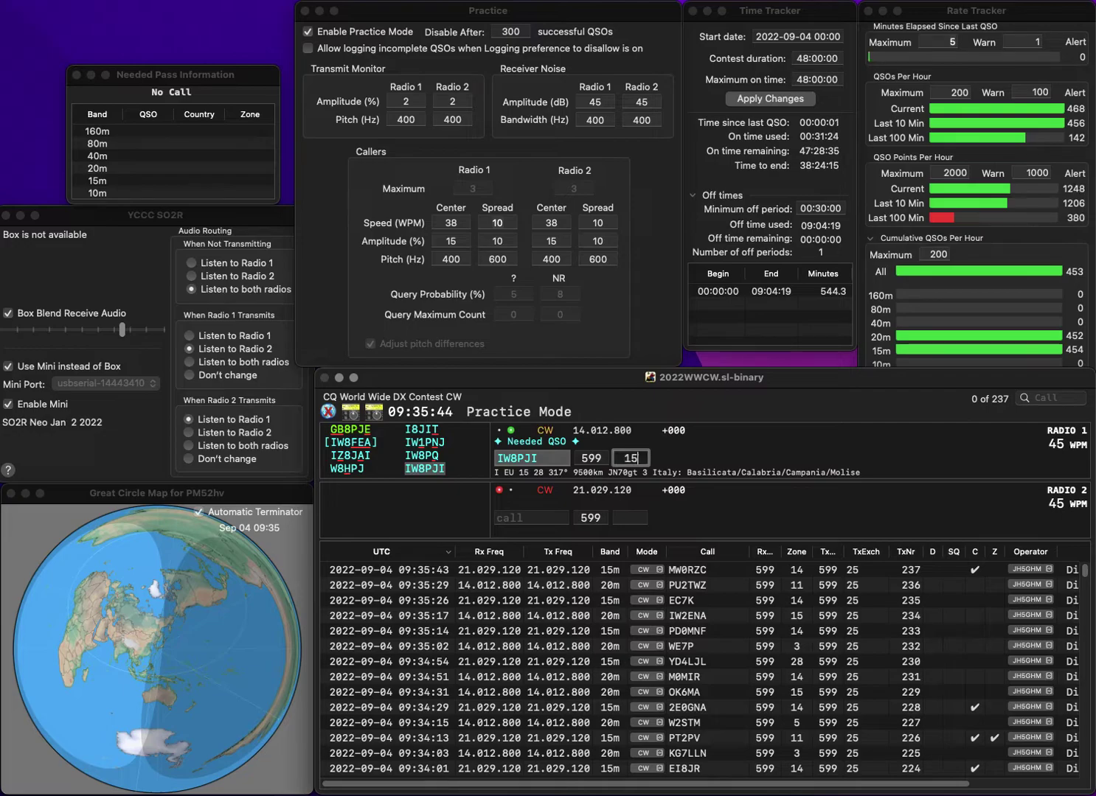
Work PA1WX in zone 14 on Radio 2 and W9FAA in zone 4 on Radio 1, and log both contacts.
type("PA1WX")
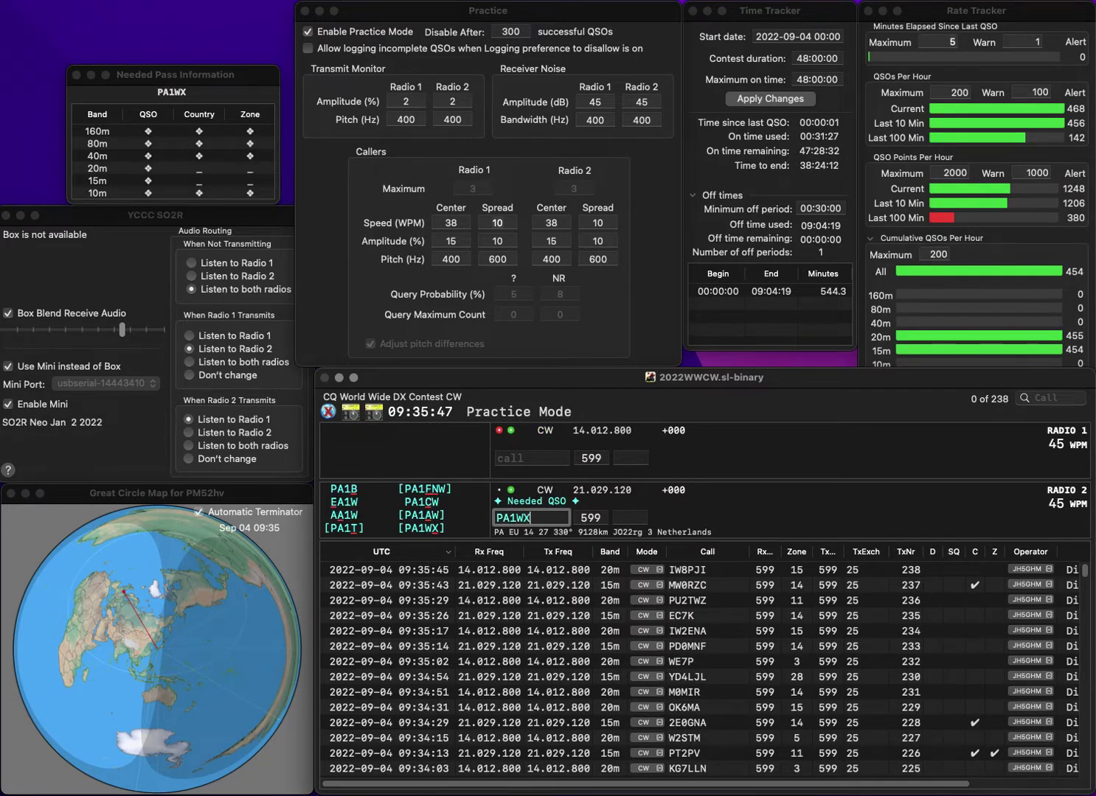
key("Return")
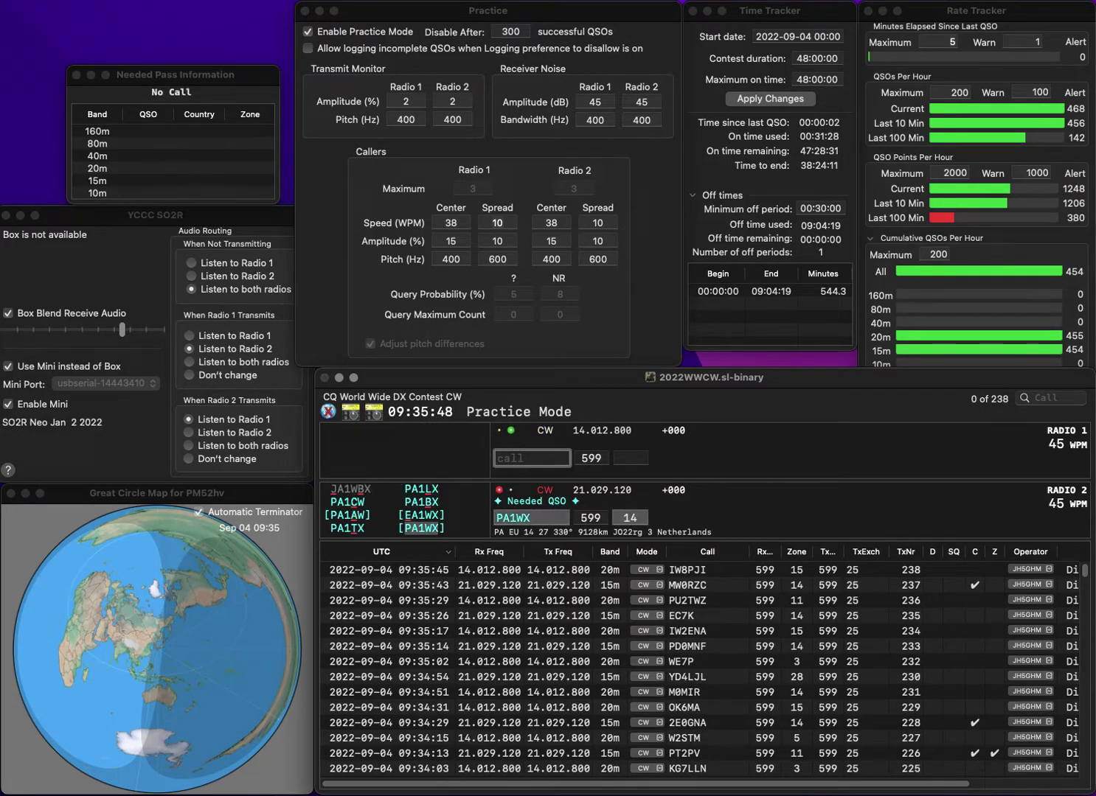
type("9FAA")
type("W")
key("Return")
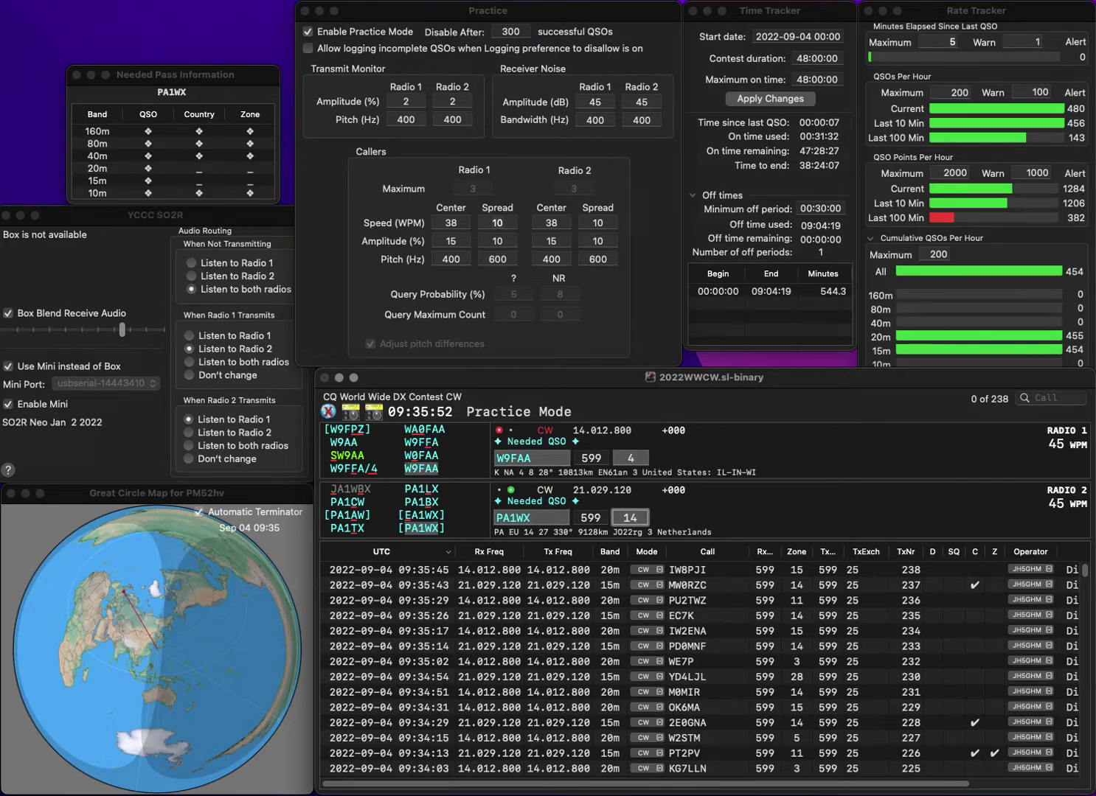
key("Return")
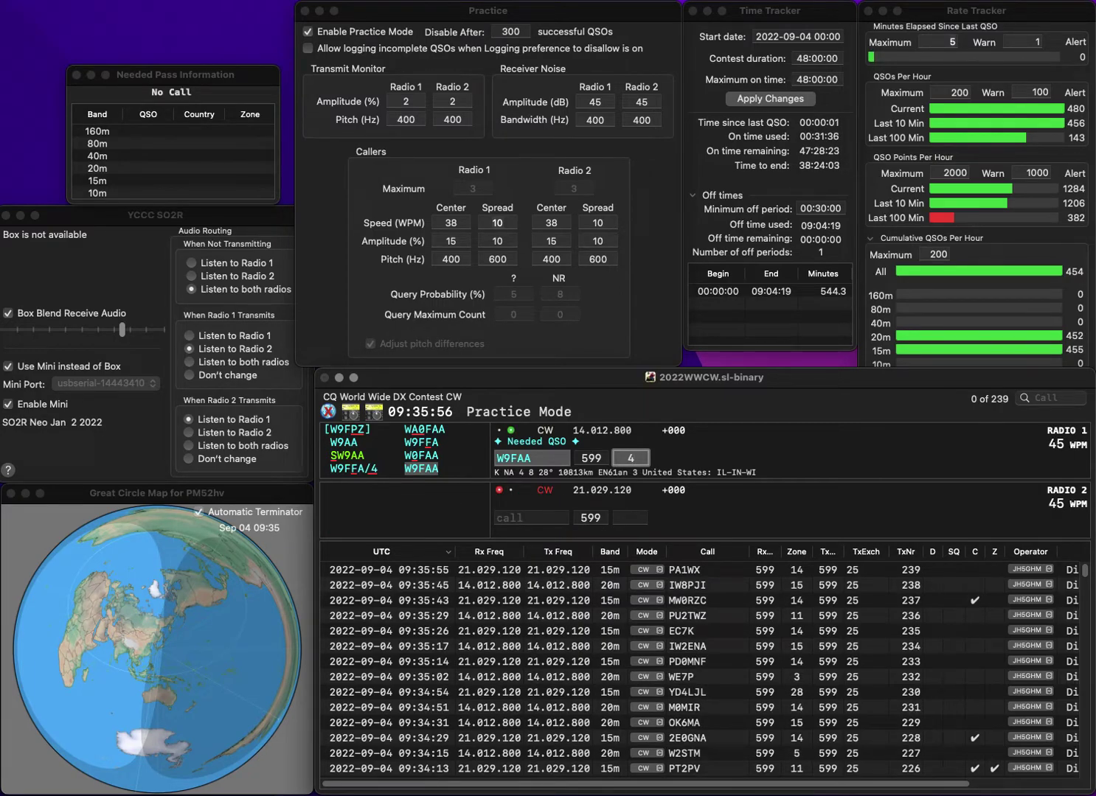
key("Return")
Enter and answer PA3BPT with zone 14 on Radio 2 and HA8N with zone 15 on Radio 1.
type("PA3BPN")
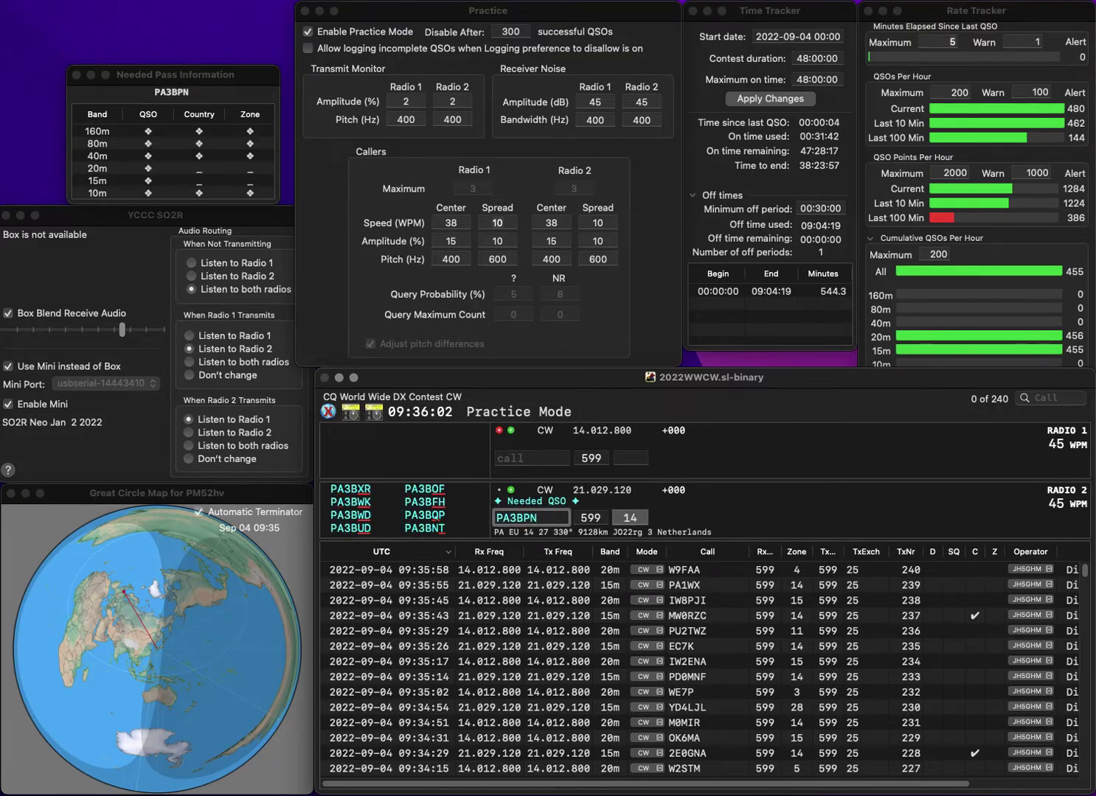
key("BackSpace")
type("T")
key("Return")
type("8N")
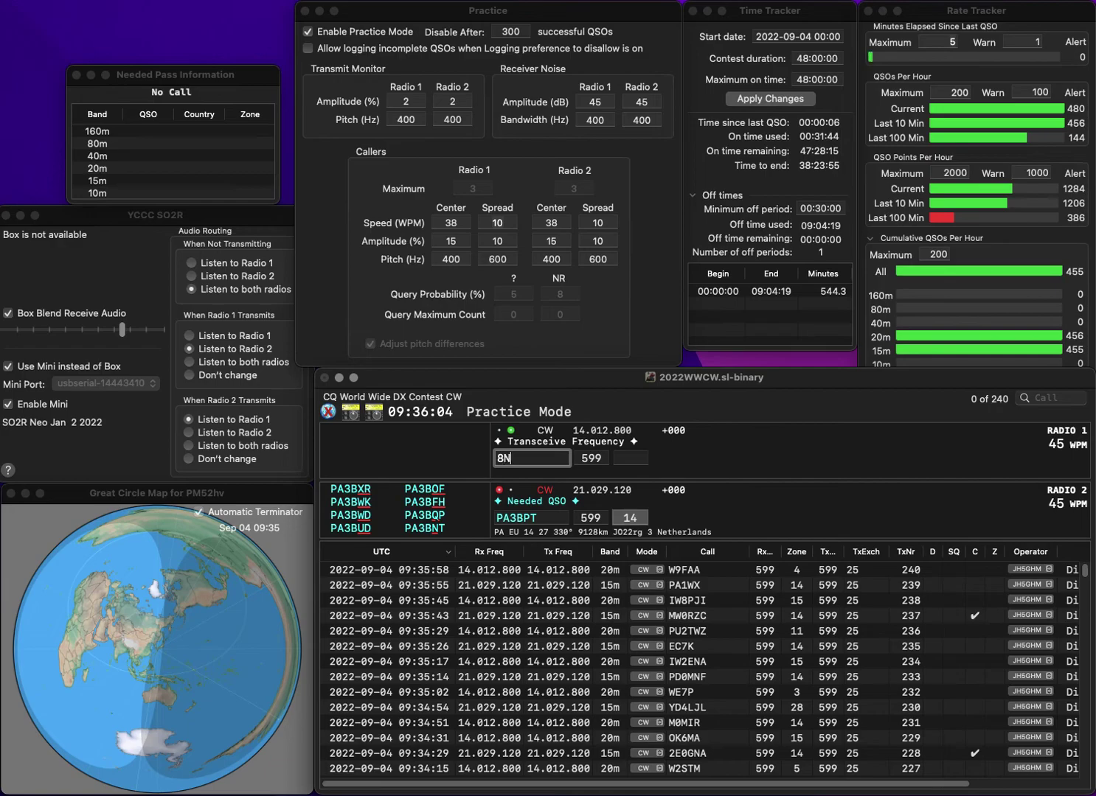
type("HA")
key("Return")
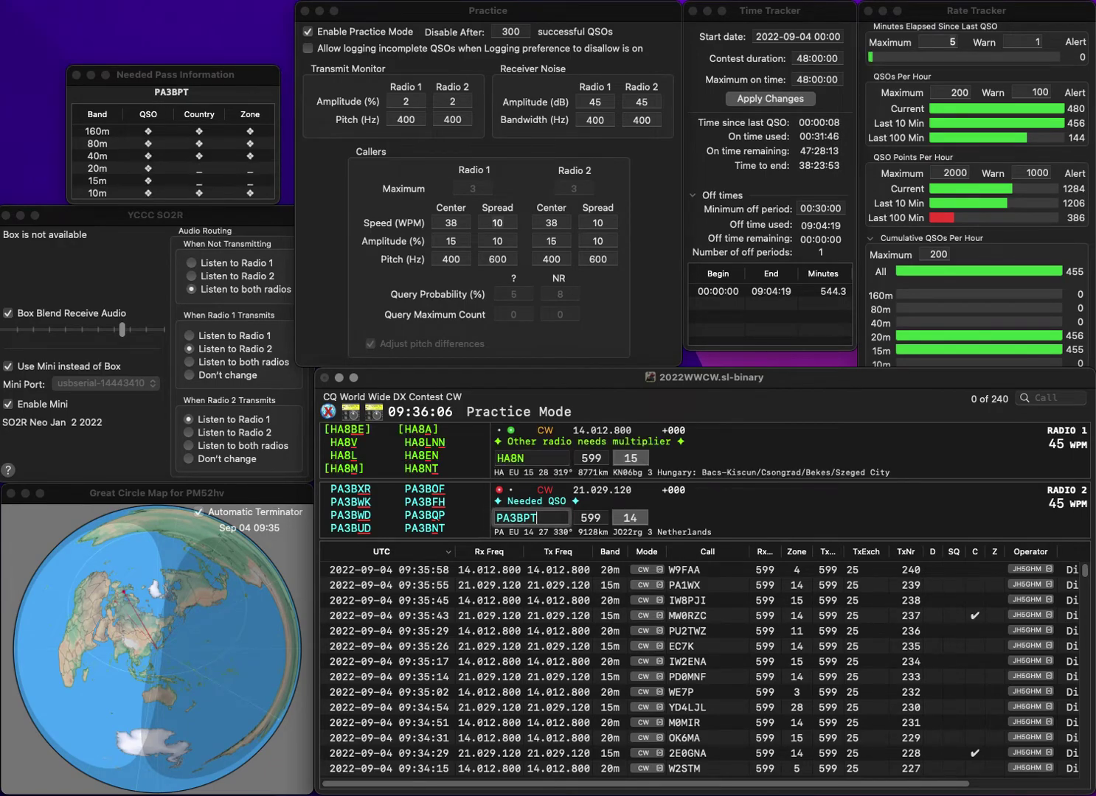
key("Right")
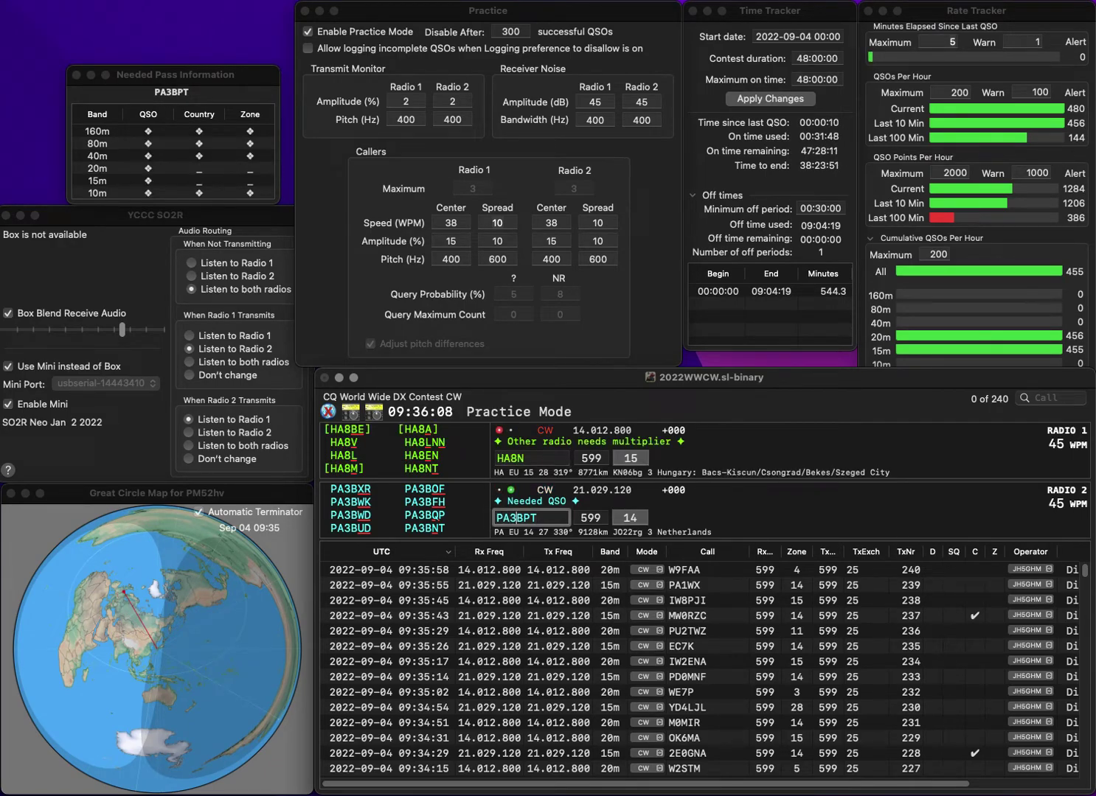
key("BackSpace")
type("WD")
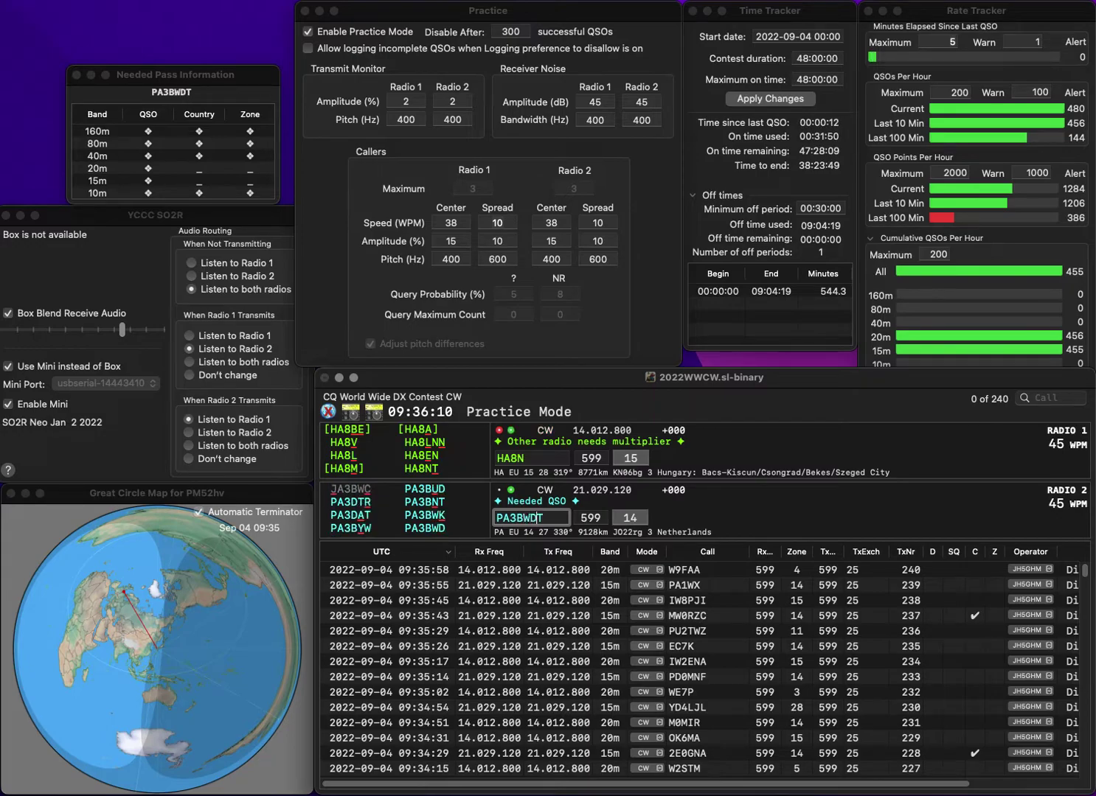
key("Delete")
key("Return")
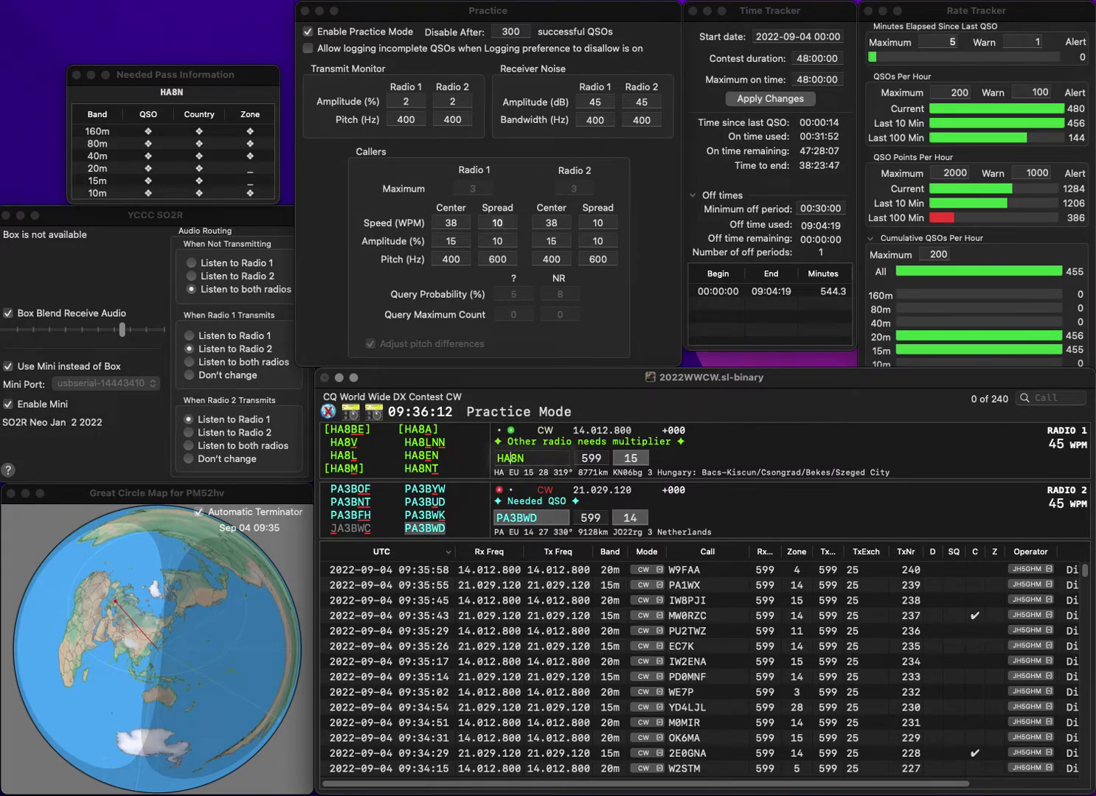
type("SP")
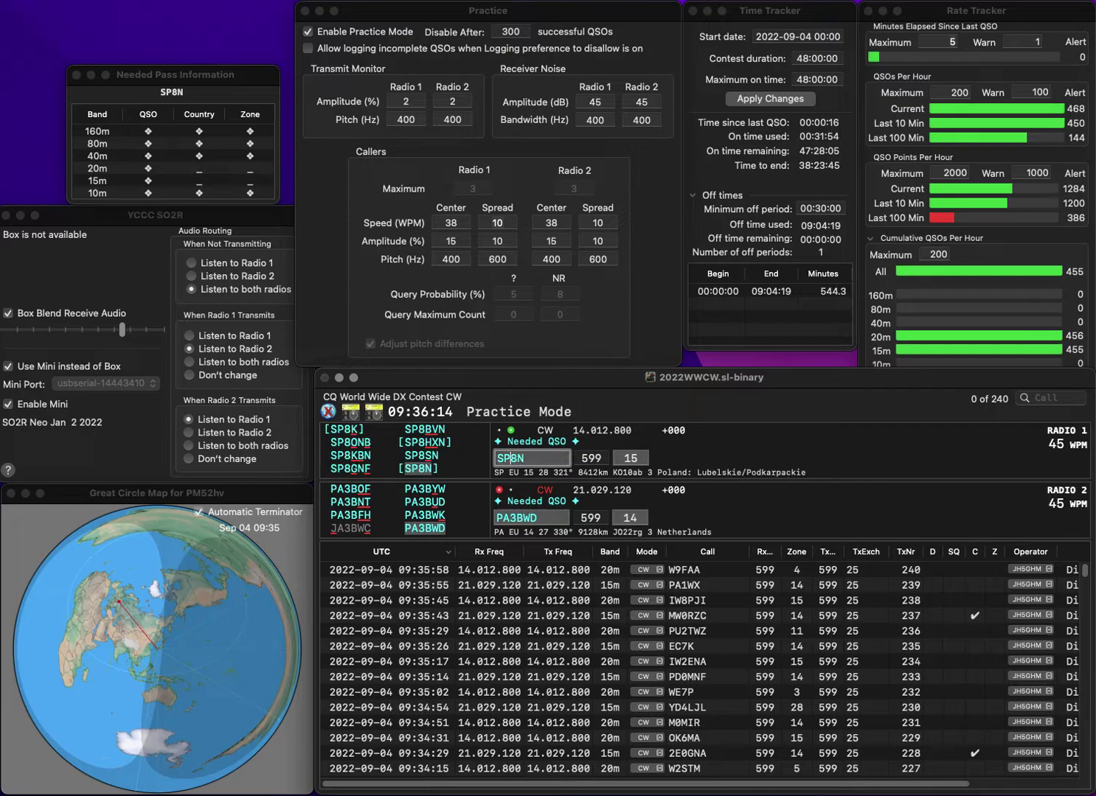
key("Return")
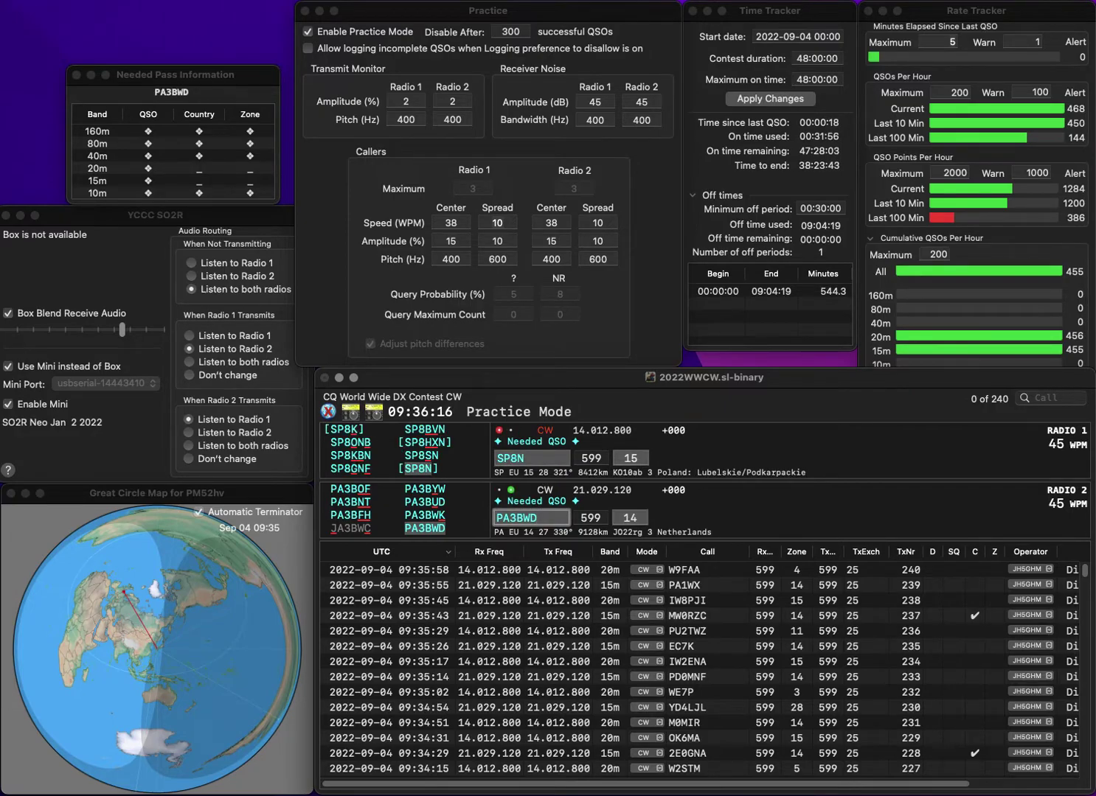
key("Tab")
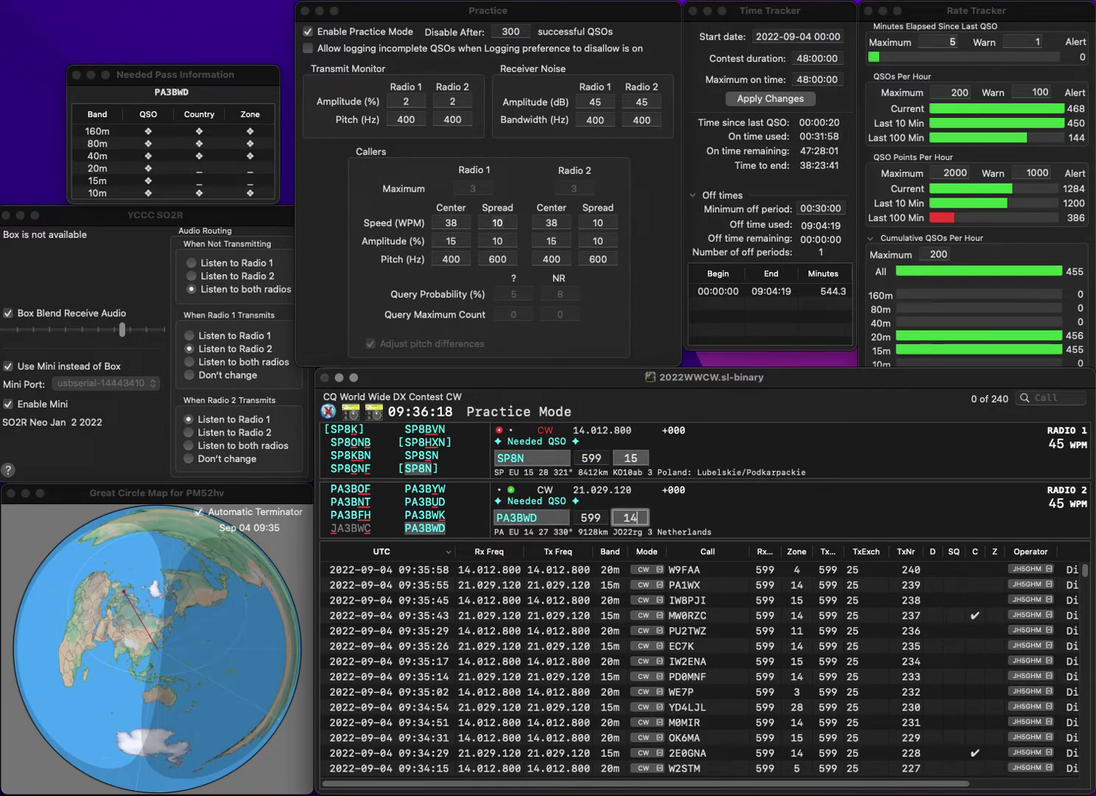
key("Return")
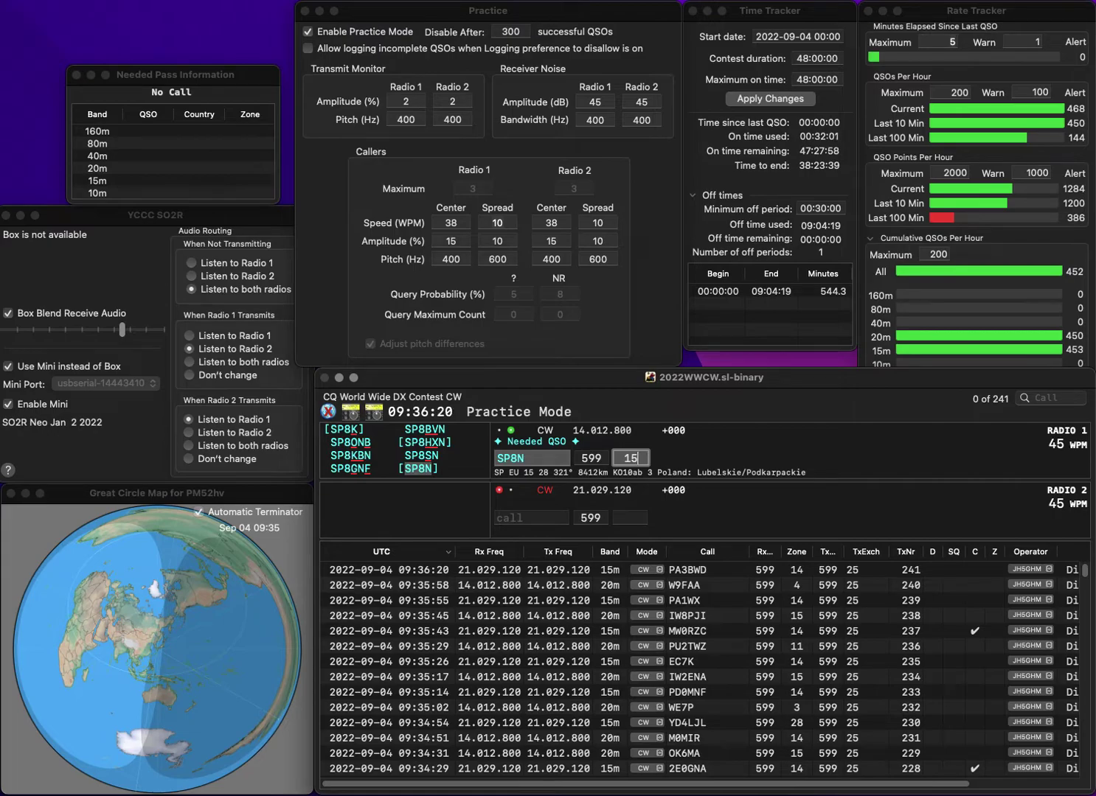
key("Return")
type("W4KD")
key("Return")
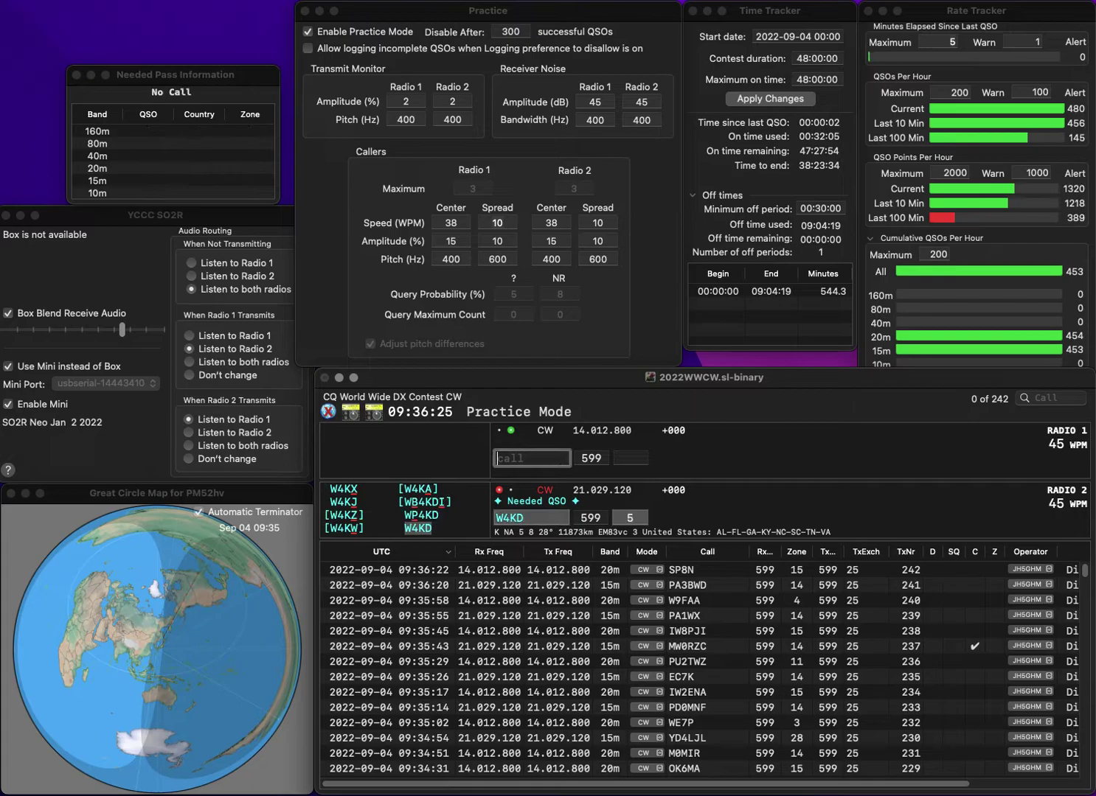
type("N7KCM")
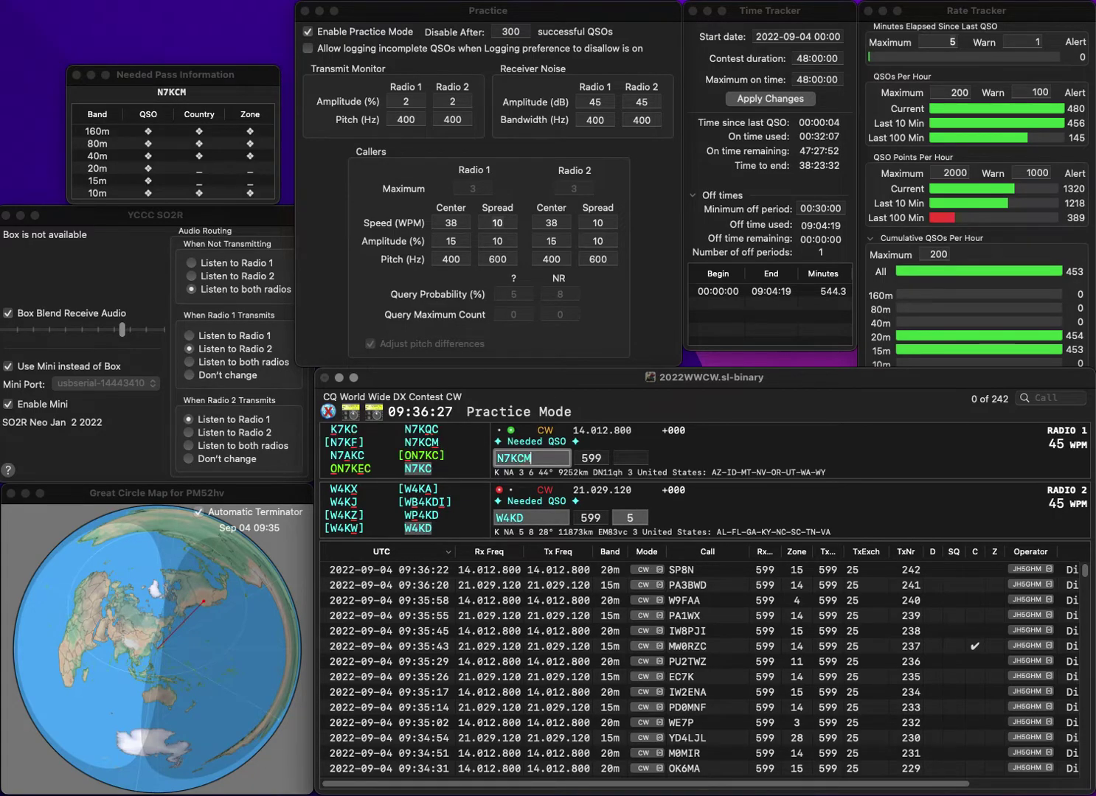
key("Return")
key("Return")
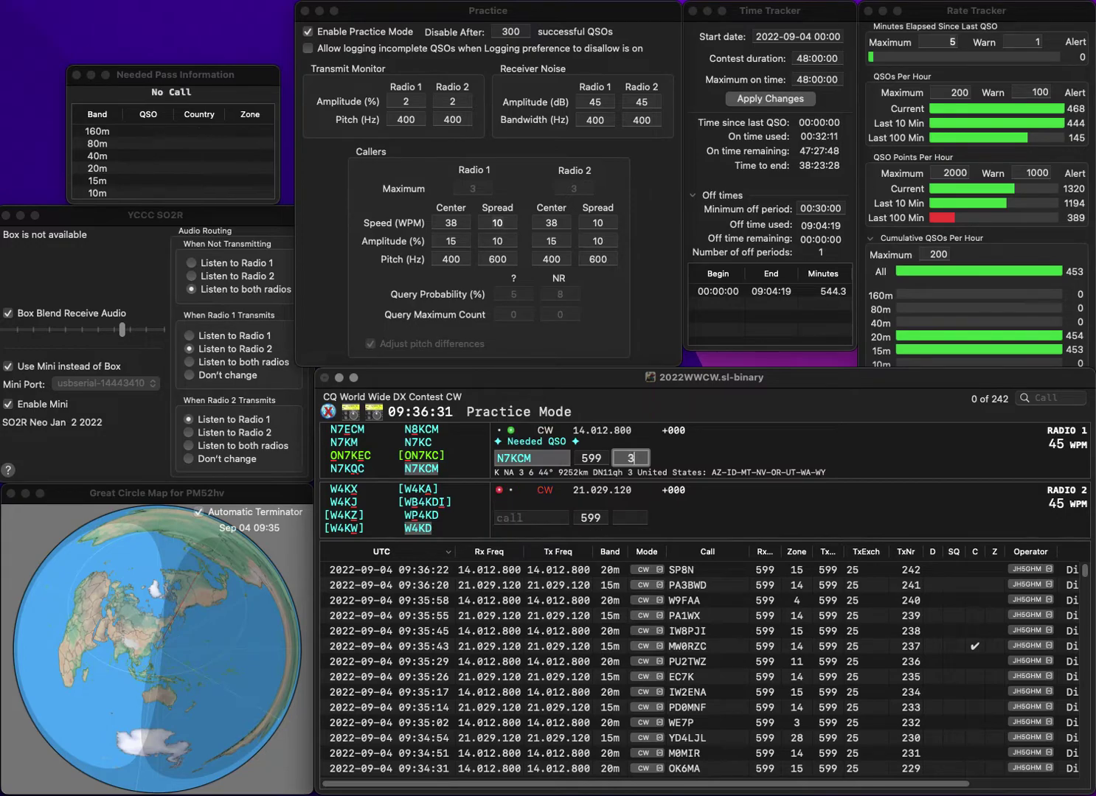
key("Return")
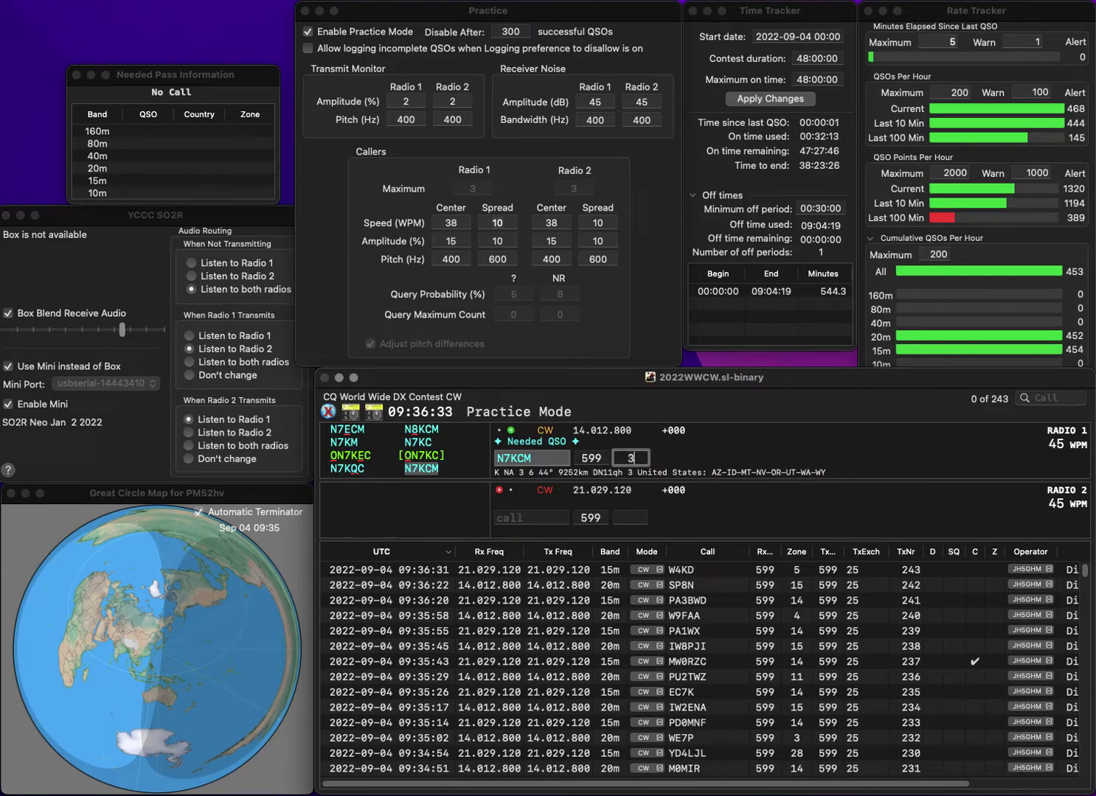
Enter and answer JA3YVI with zone 25 on Radio 2.
type("A3YVT")
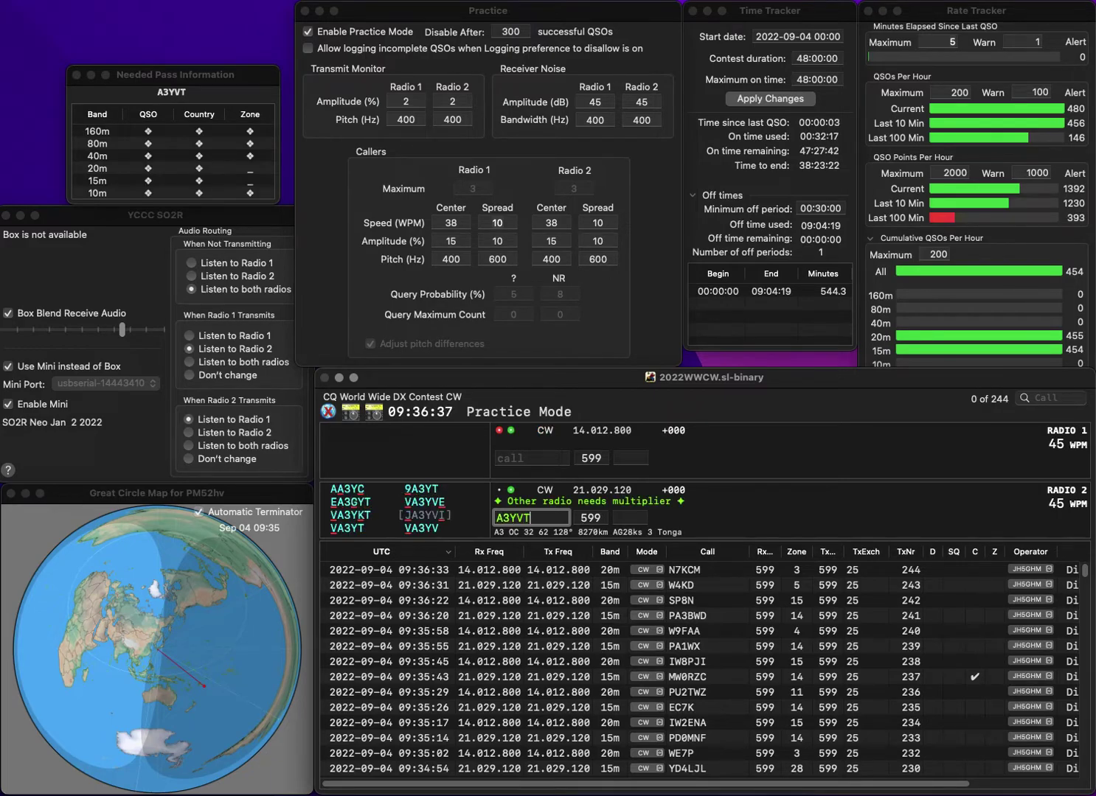
key("Home")
type("J")
key("Return")
key("grave")
key("BackSpace")
type("I")
key("Return")
Enter and answer K4LJB with zone 5 on Radio 1, and log it together with JA3YVI on Radio 2.
type("LJB")
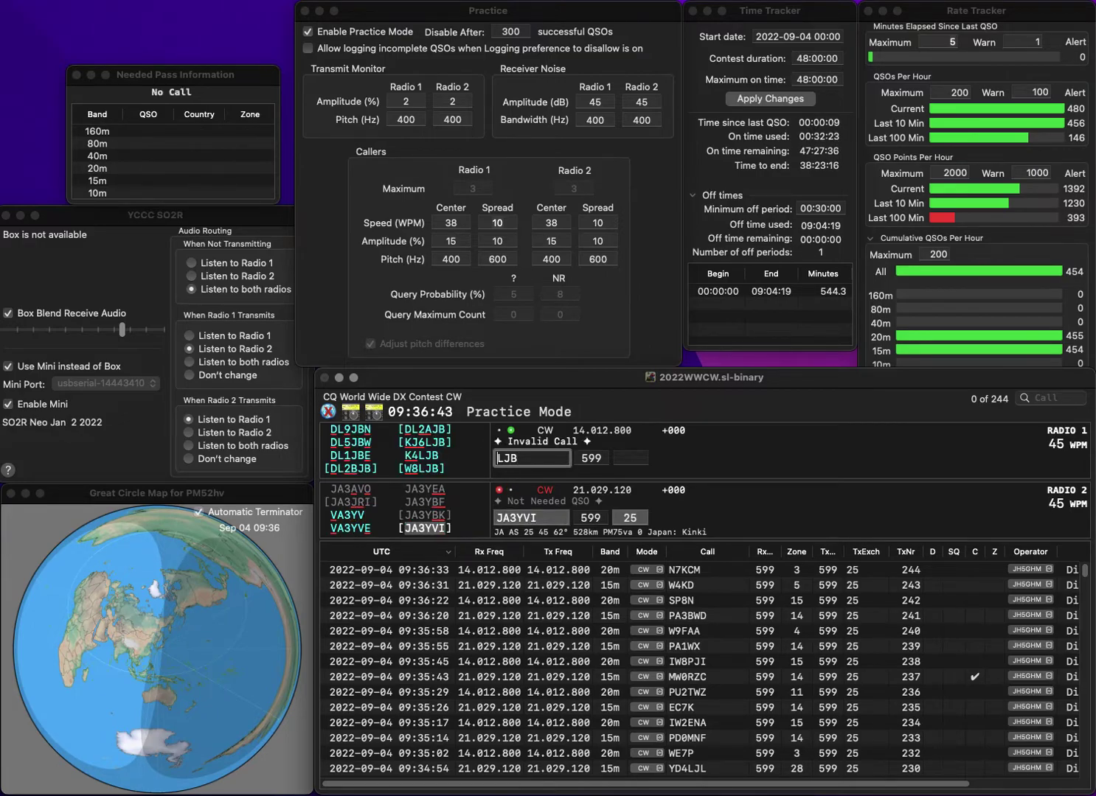
key("Home")
type("K4")
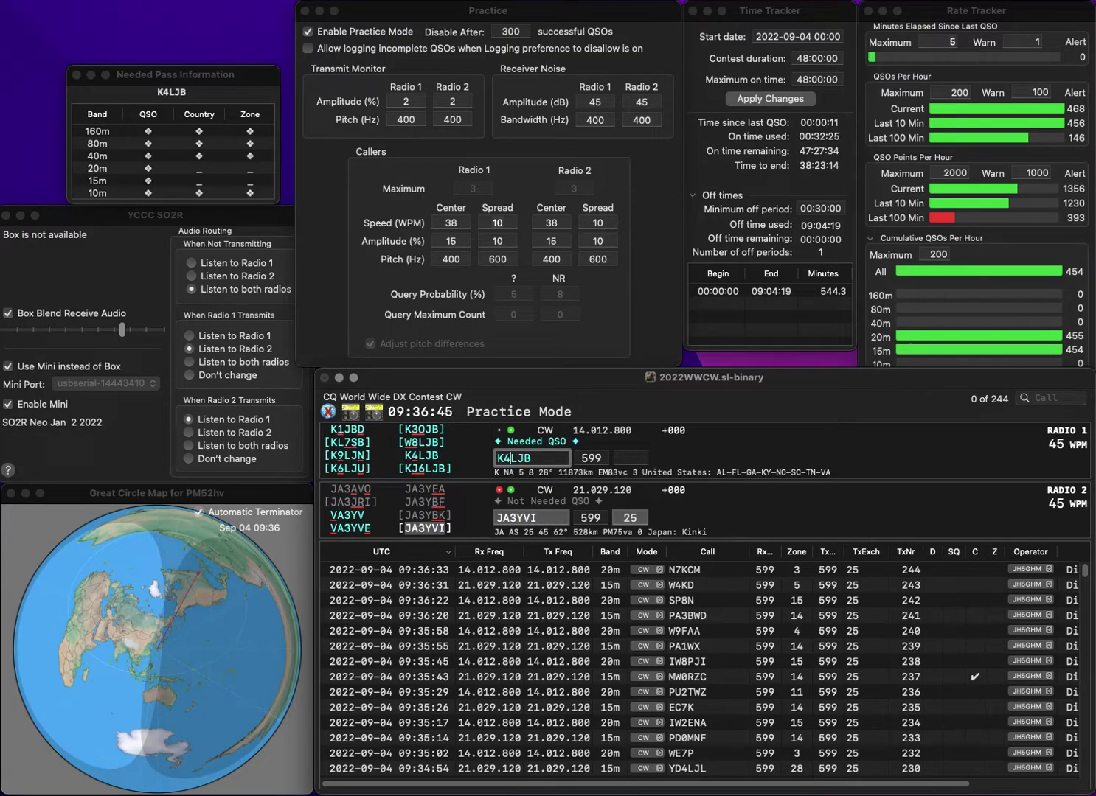
key("Return")
key("Return")
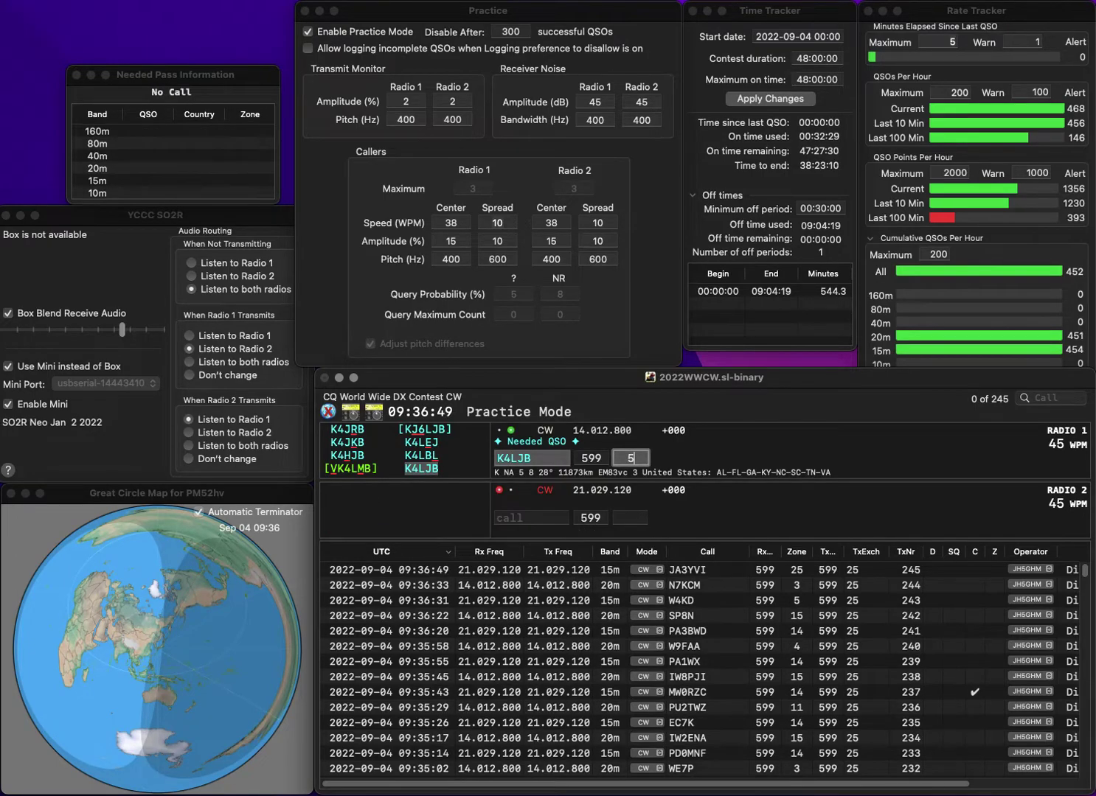
key("Return")
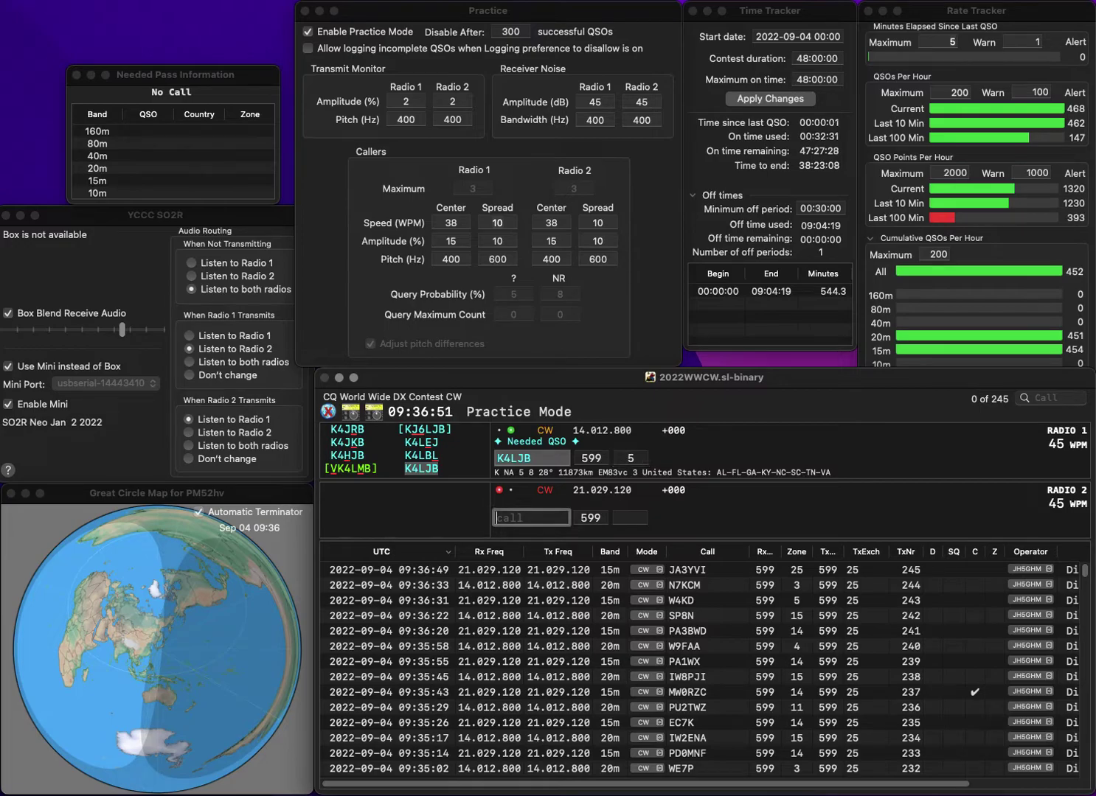
type("WB5FKG")
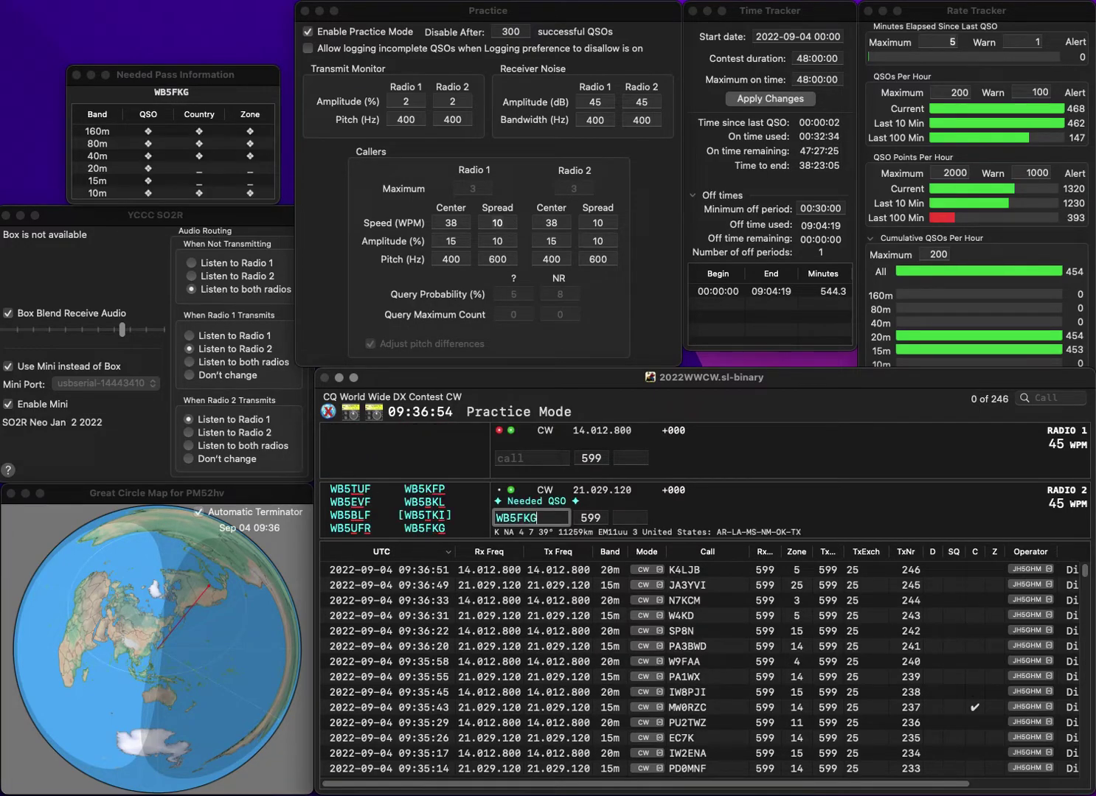
key("Return")
type("0K1DSG")
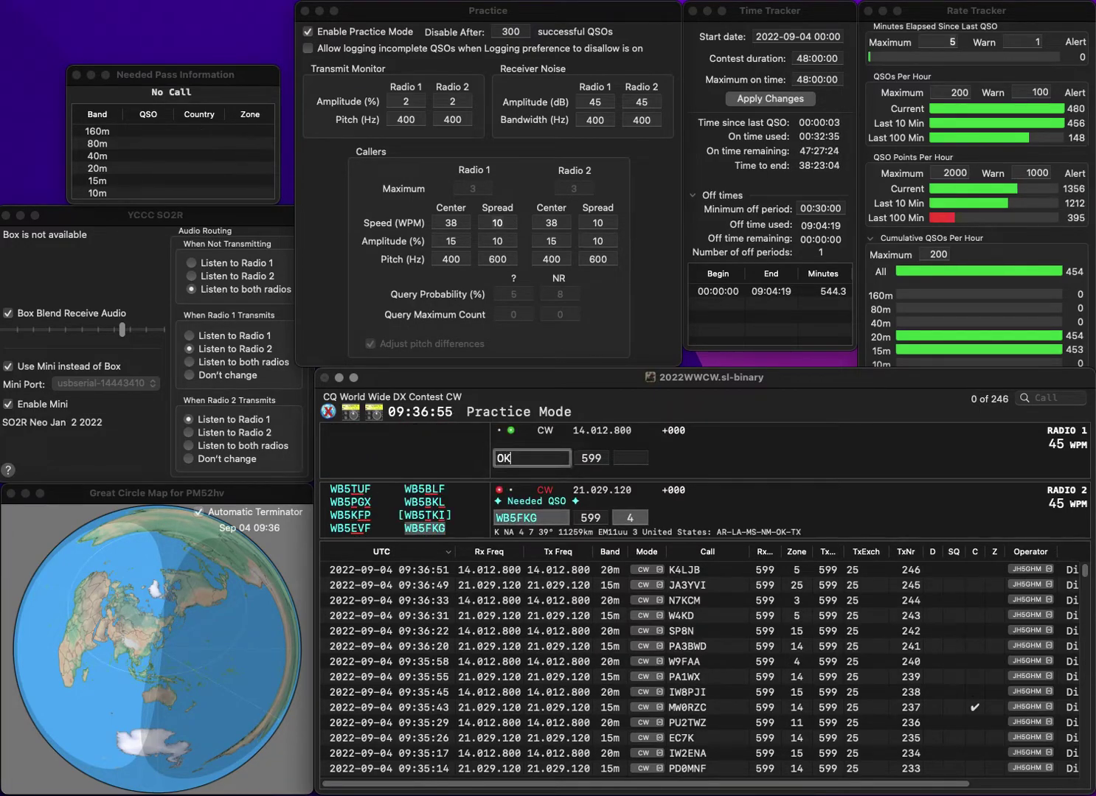
key("Return")
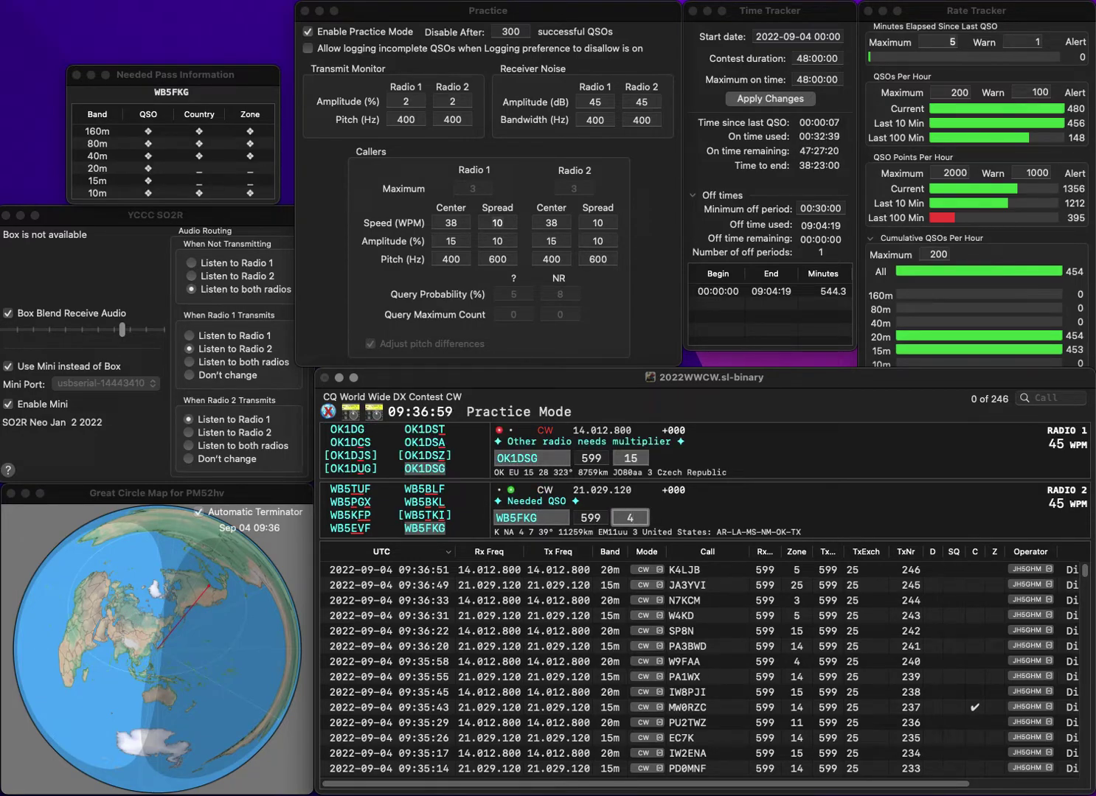
key("Return")
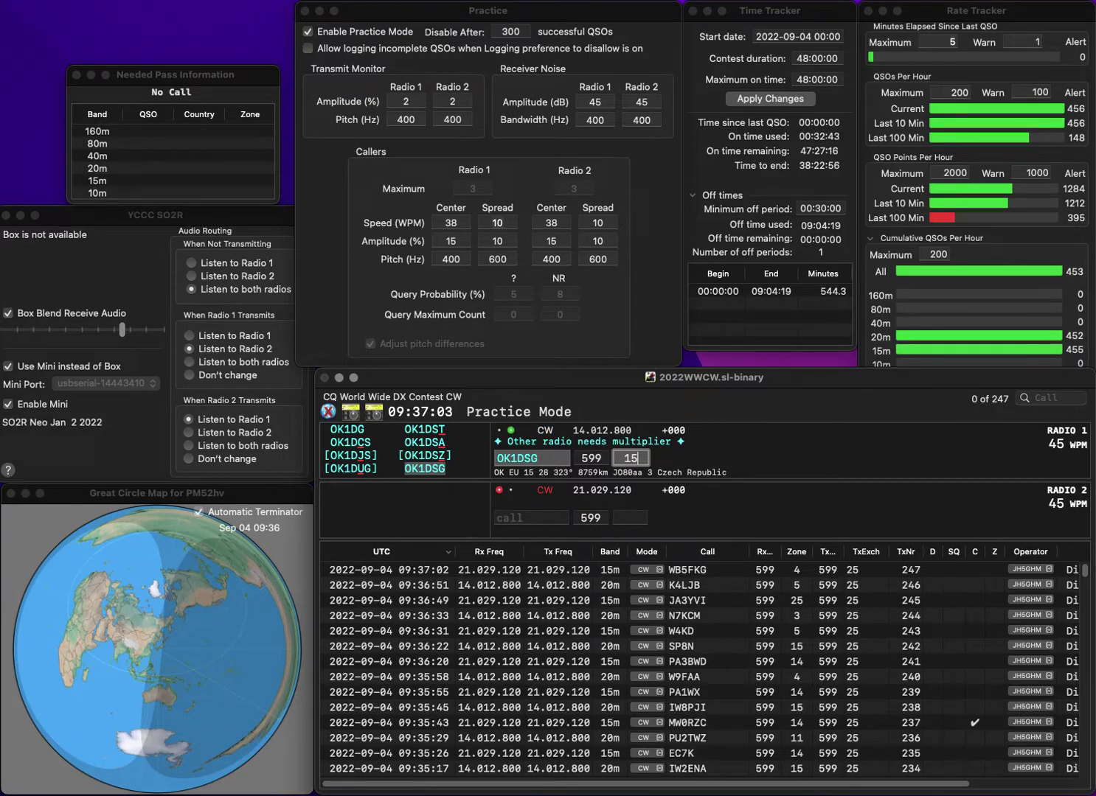
key("Return")
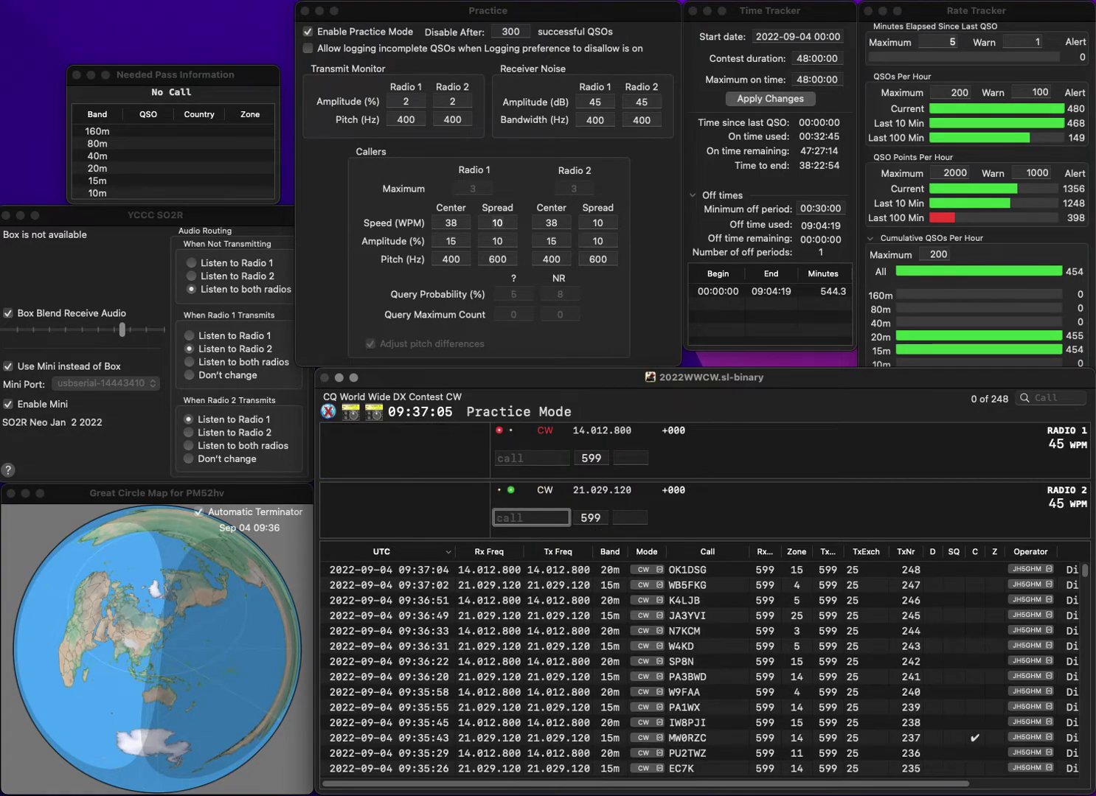
Enter and answer K7VAP with zone 3 on Radio 2 and KN4HS on Radio 1, and log K7VAP.
type("K7VAP")
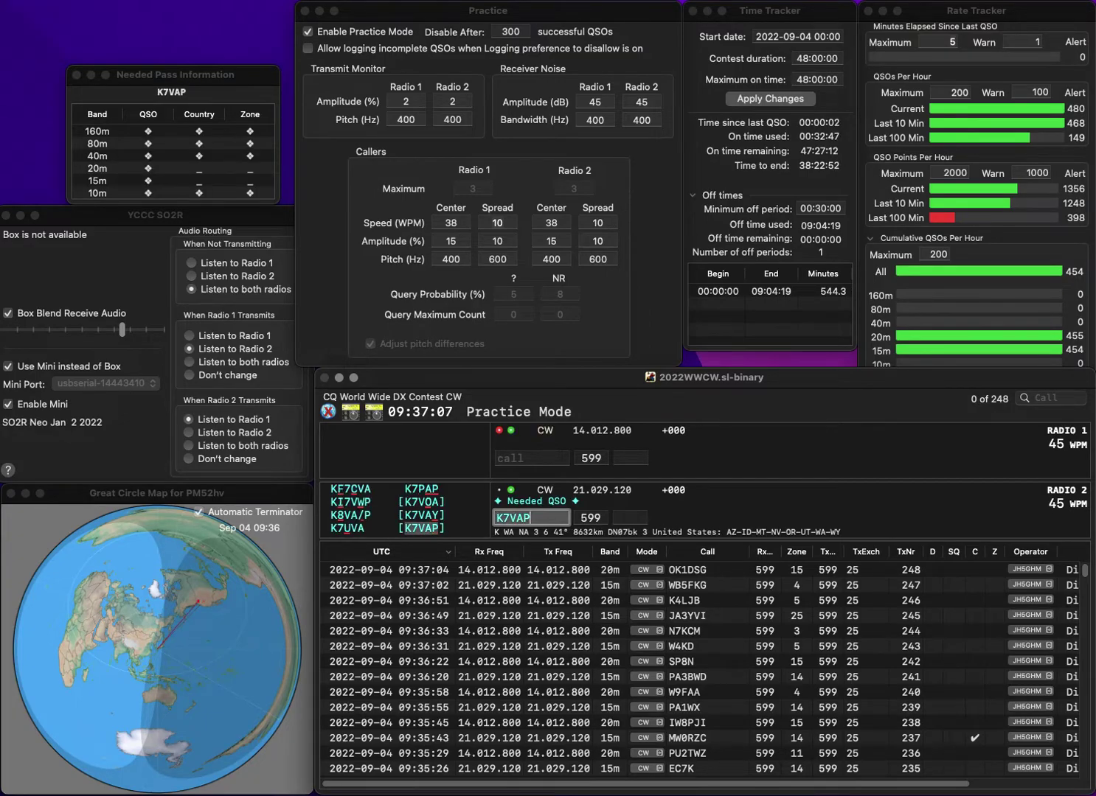
key("Return")
type("KN4HS")
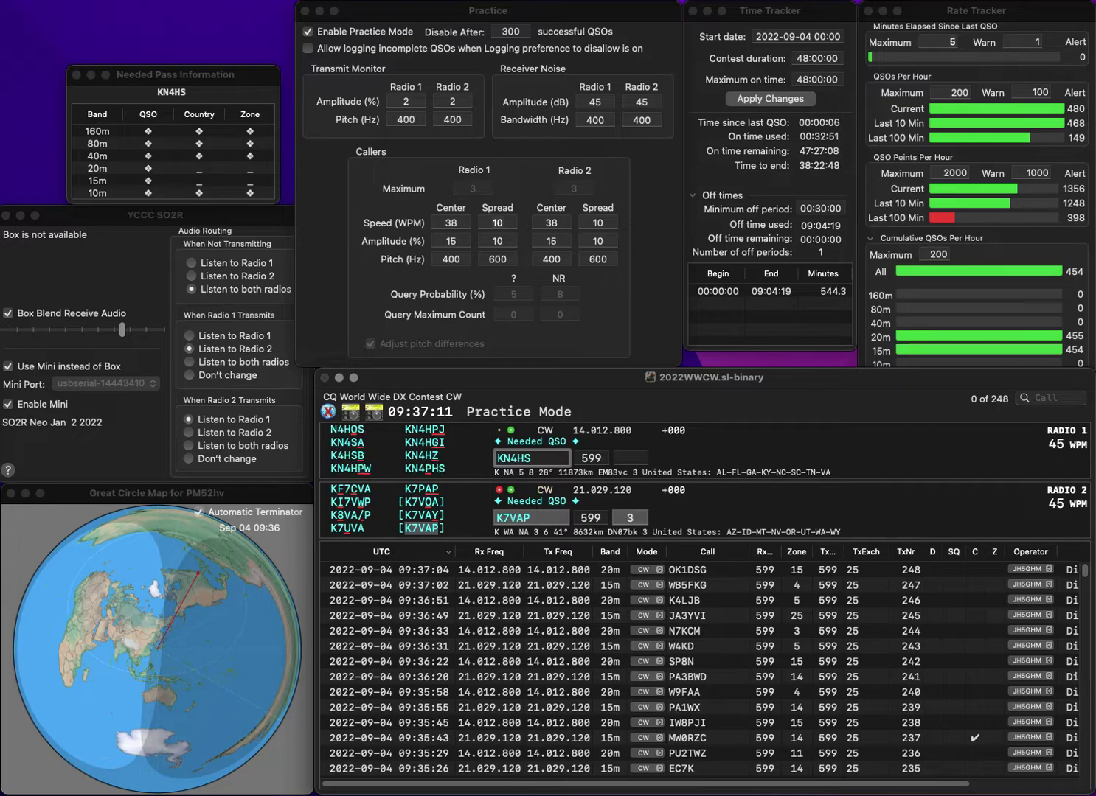
key("Tab")
key("space")
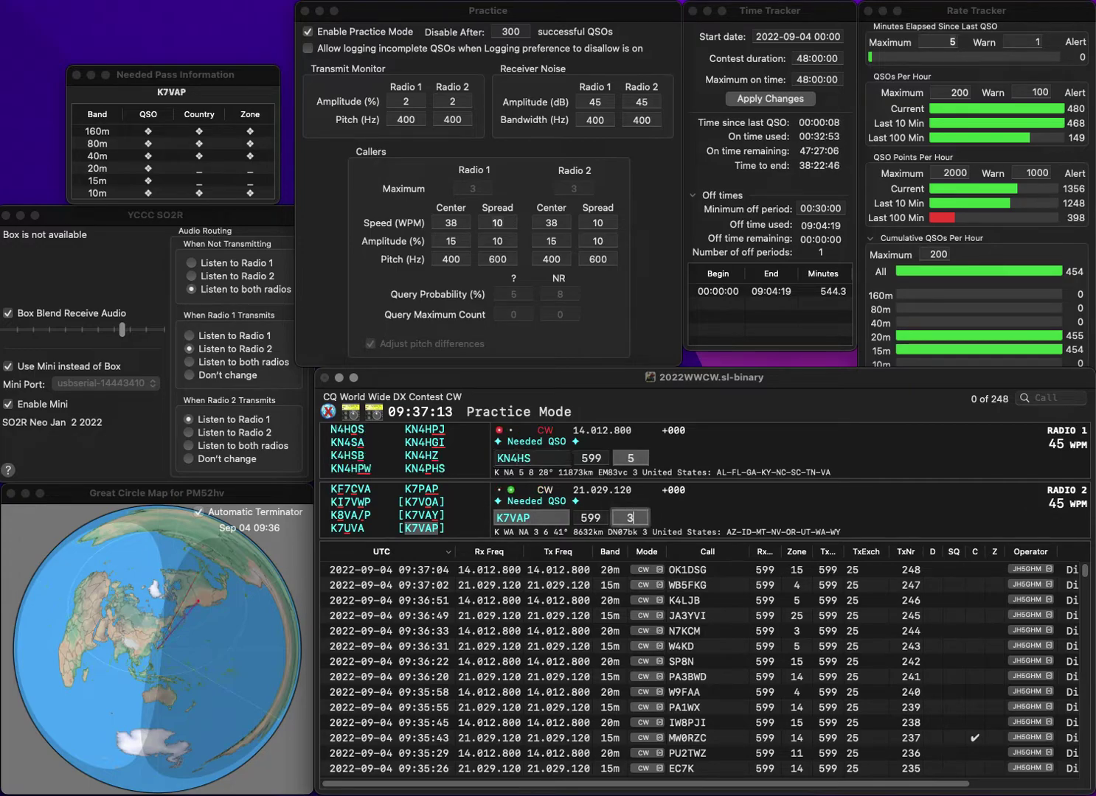
key("Return")
key("Tab")
key("Left")
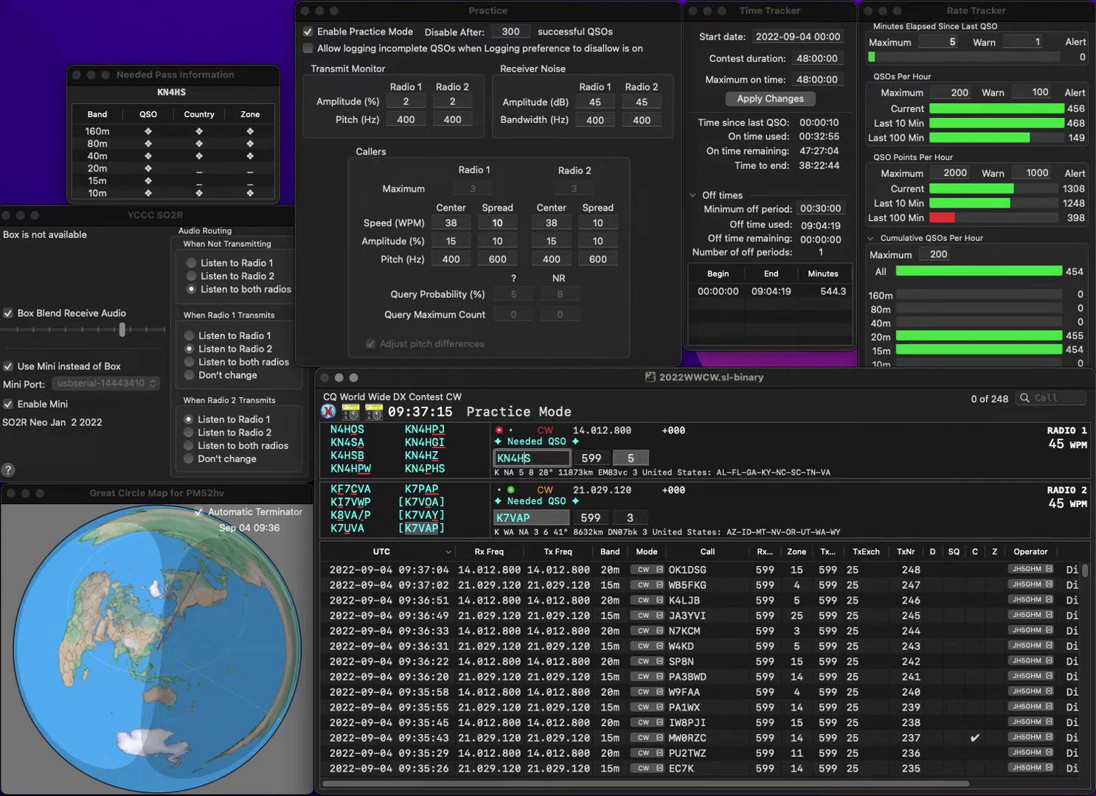
type("?")
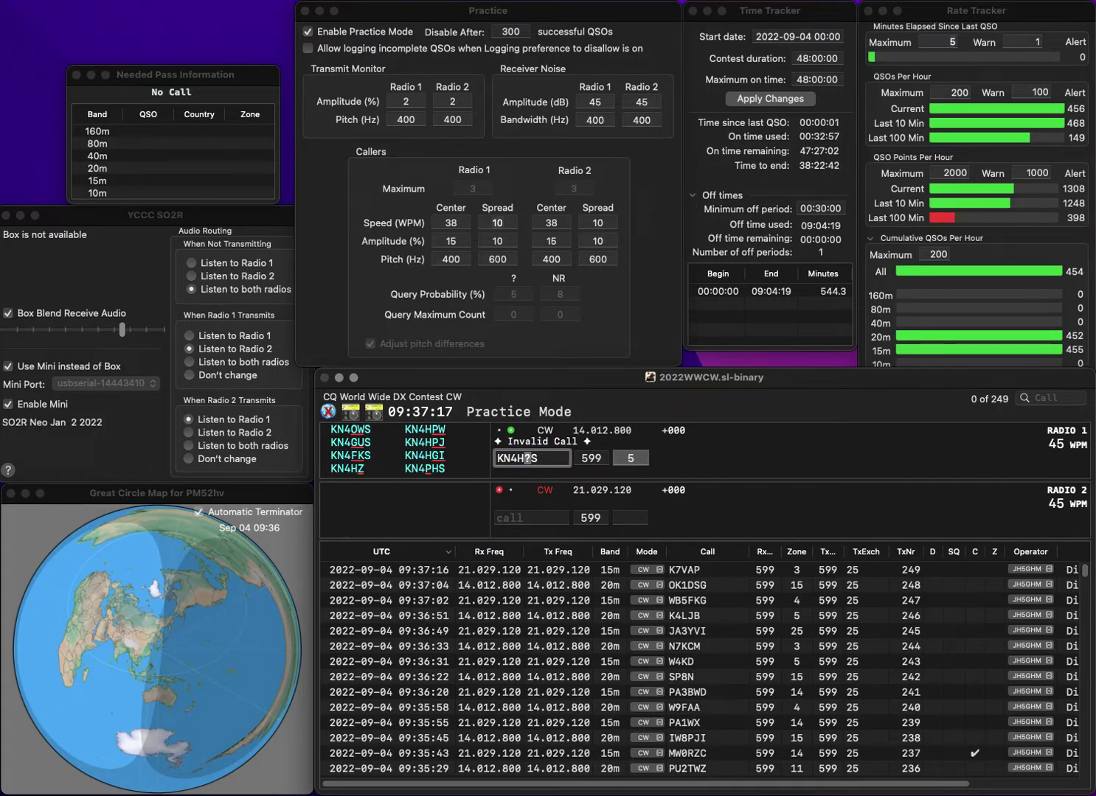
type("W")
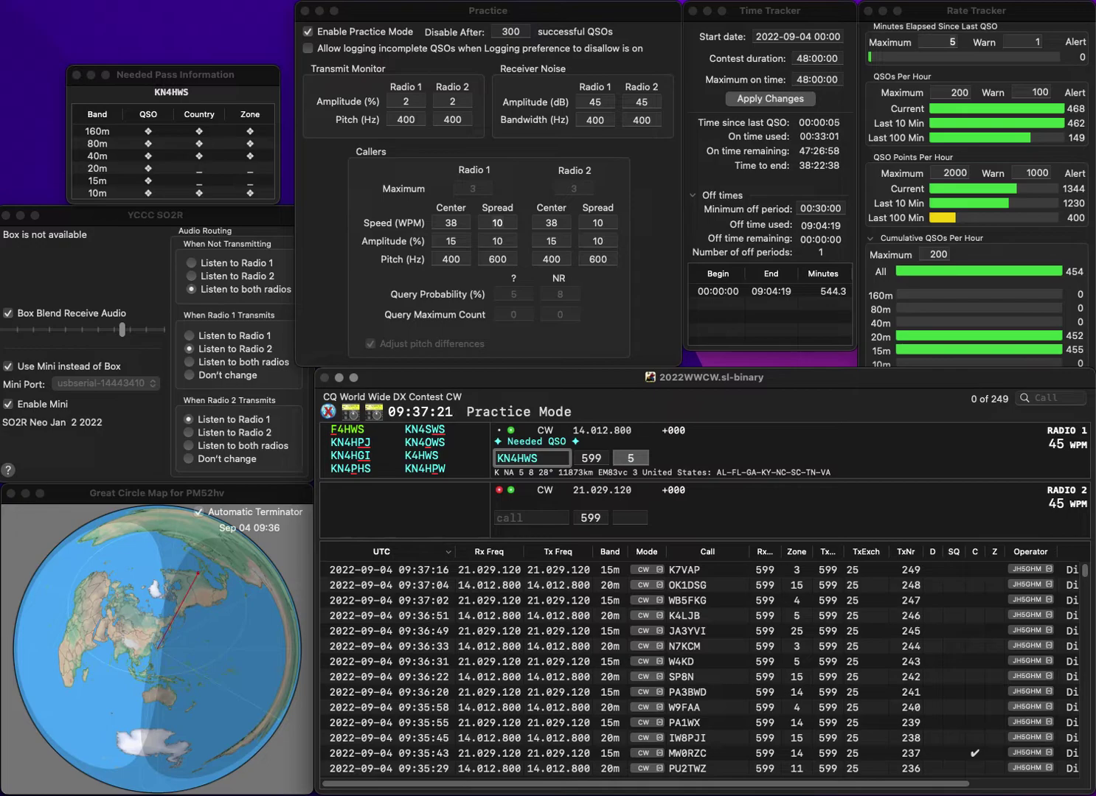
Enter and answer AJ6SO with zone 3 on Radio 2, and correct the Radio 1 call to KN4SWS.
left_click(531, 518)
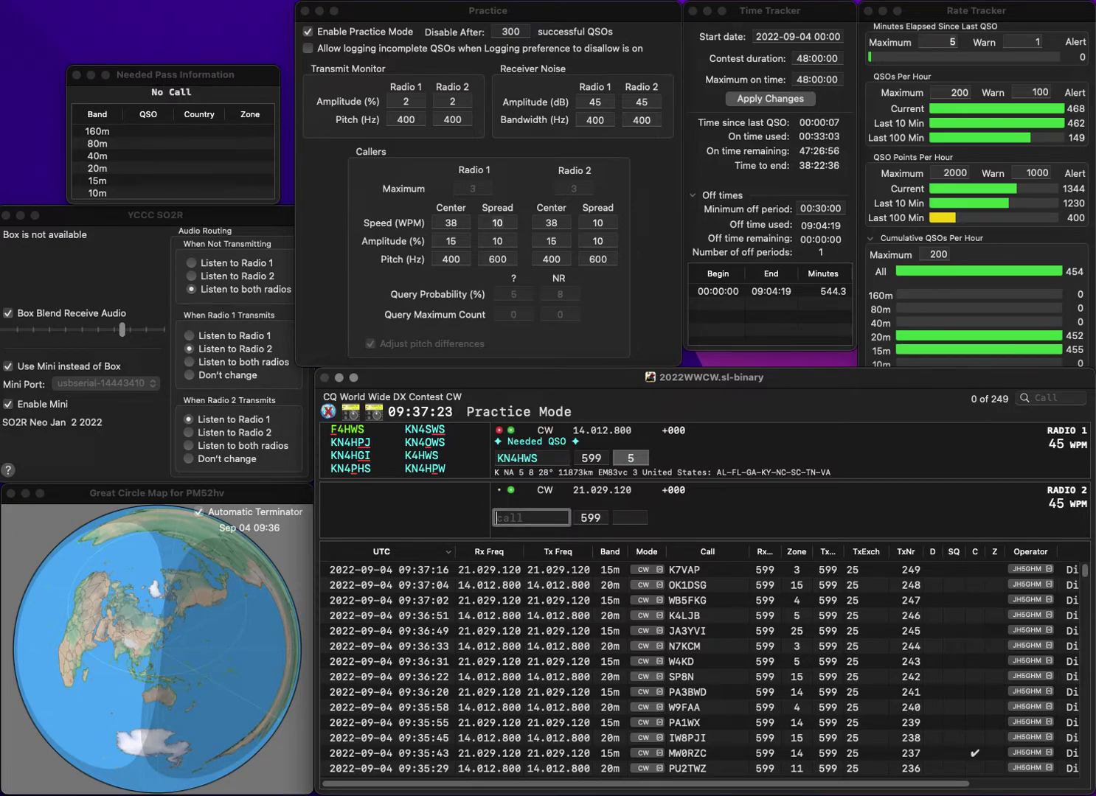
key("grave")
key("Return")
type("AJ6SO")
key("Return")
key("backslash")
type("KN4SWS")
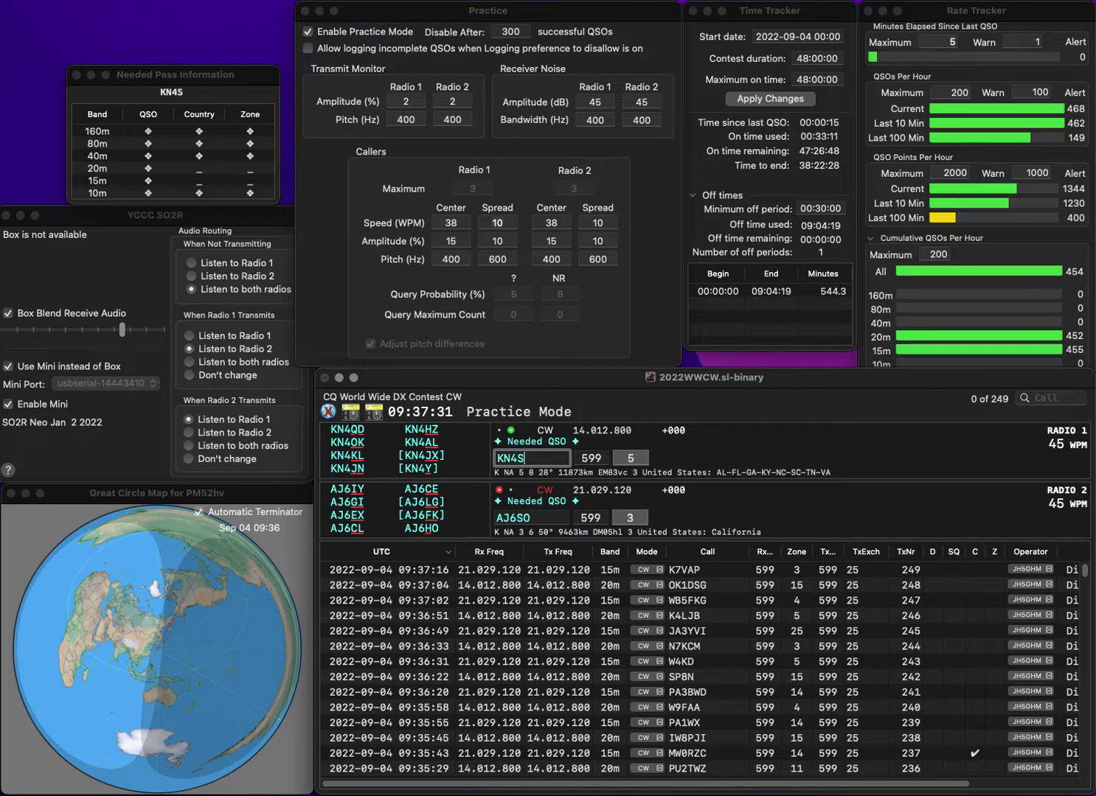
key("backslash")
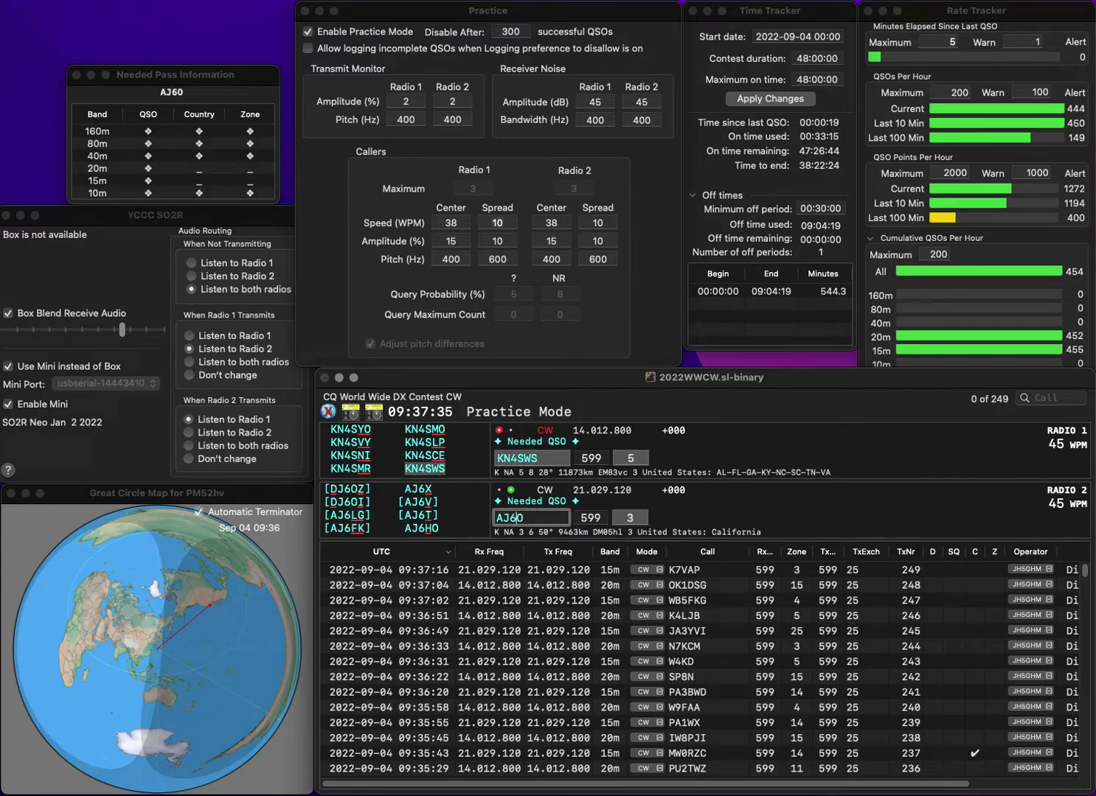
type("BH")
key("BackSpace")
key("BackSpace")
type("H")
key("Return")
key("Return")
key("grave")
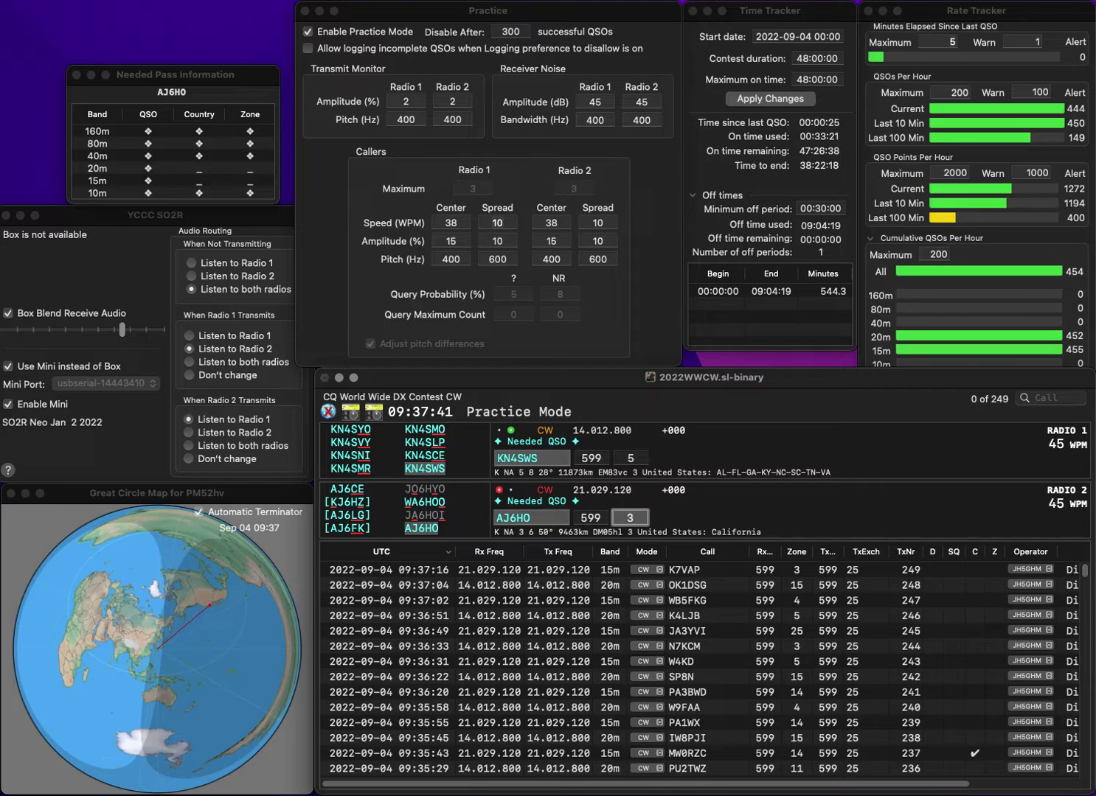
key("Return")
key("grave")
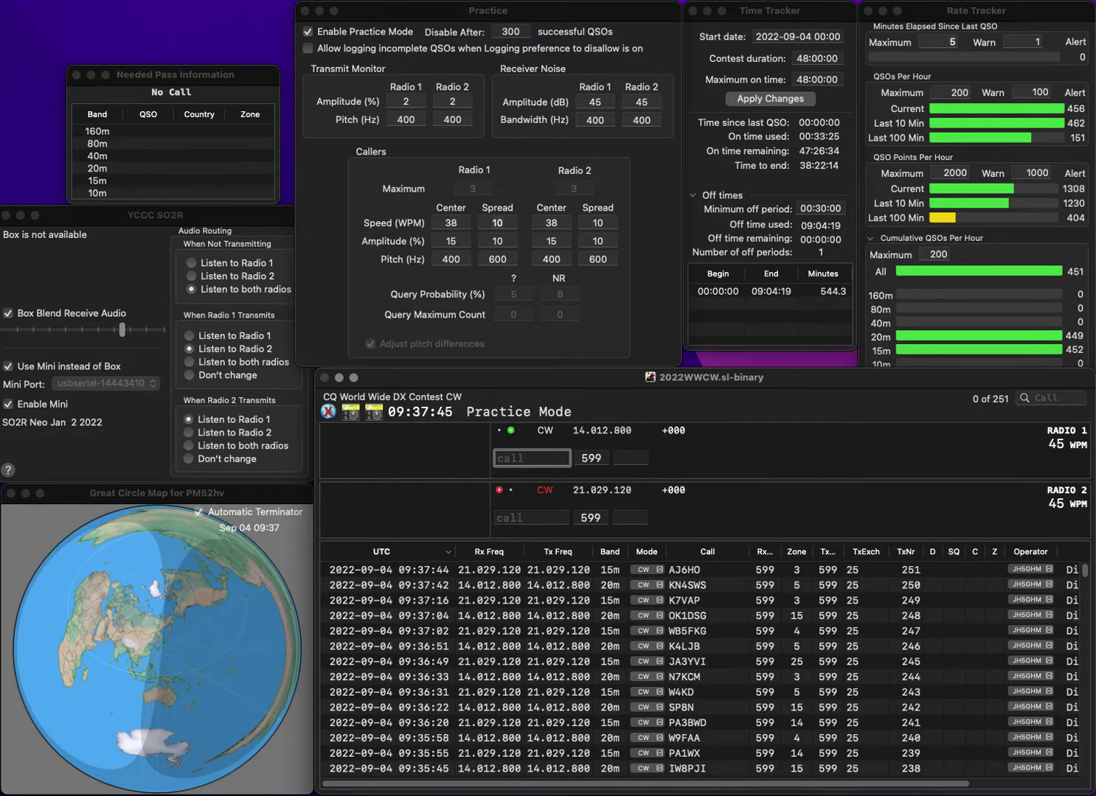
Enter the partial call 2V on Radio 1, and enter and answer UA0ZK with zone 19 on Radio 2.
type("2V")
key("grave")
type("A0ZK")
key("Home")
type("U")
key("Return")
Complete the Radio 1 call as WF2V with zone 5, answer it, and log UA0ZK on Radio 2.
key("grave")
key("Home")
type("WF")
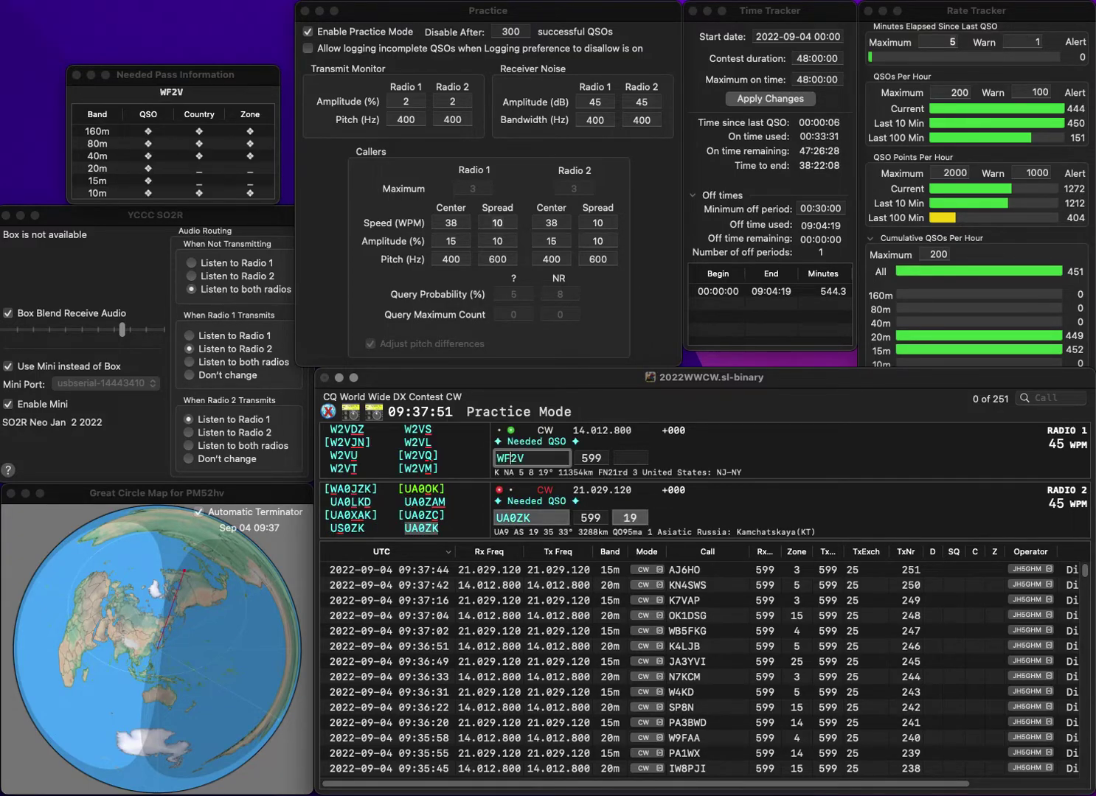
key("Return")
key("grave")
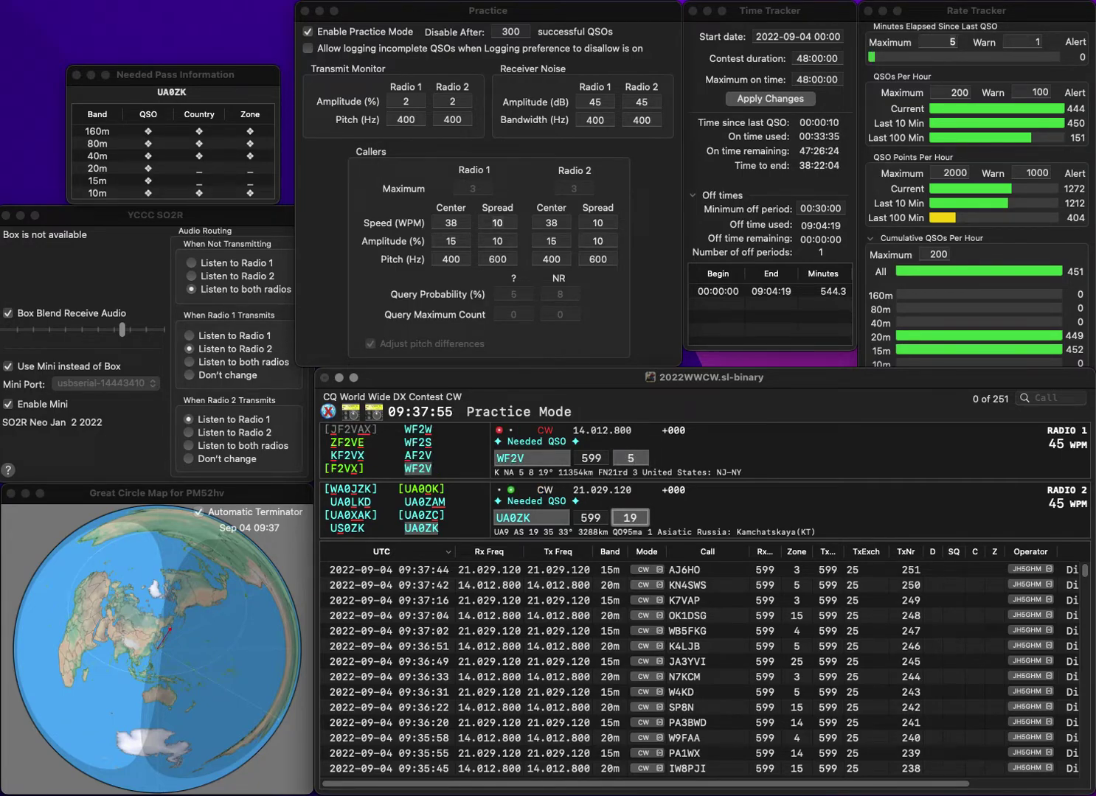
key("Return")
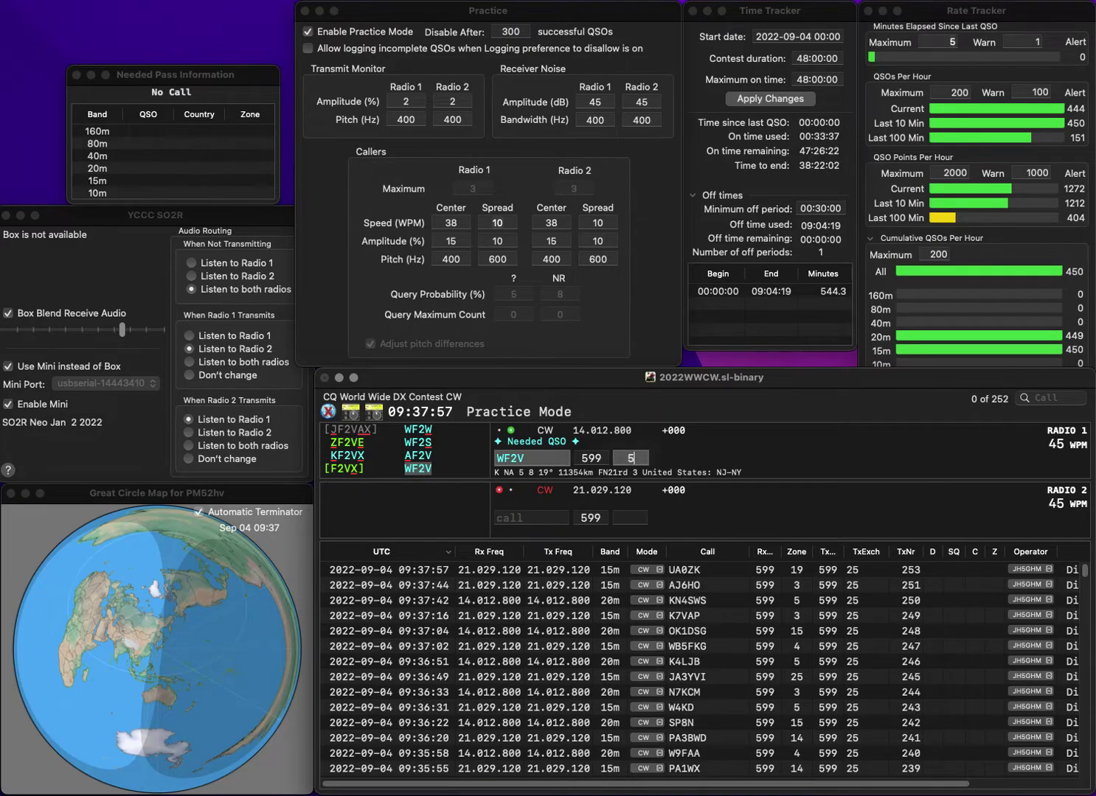
key("Return")
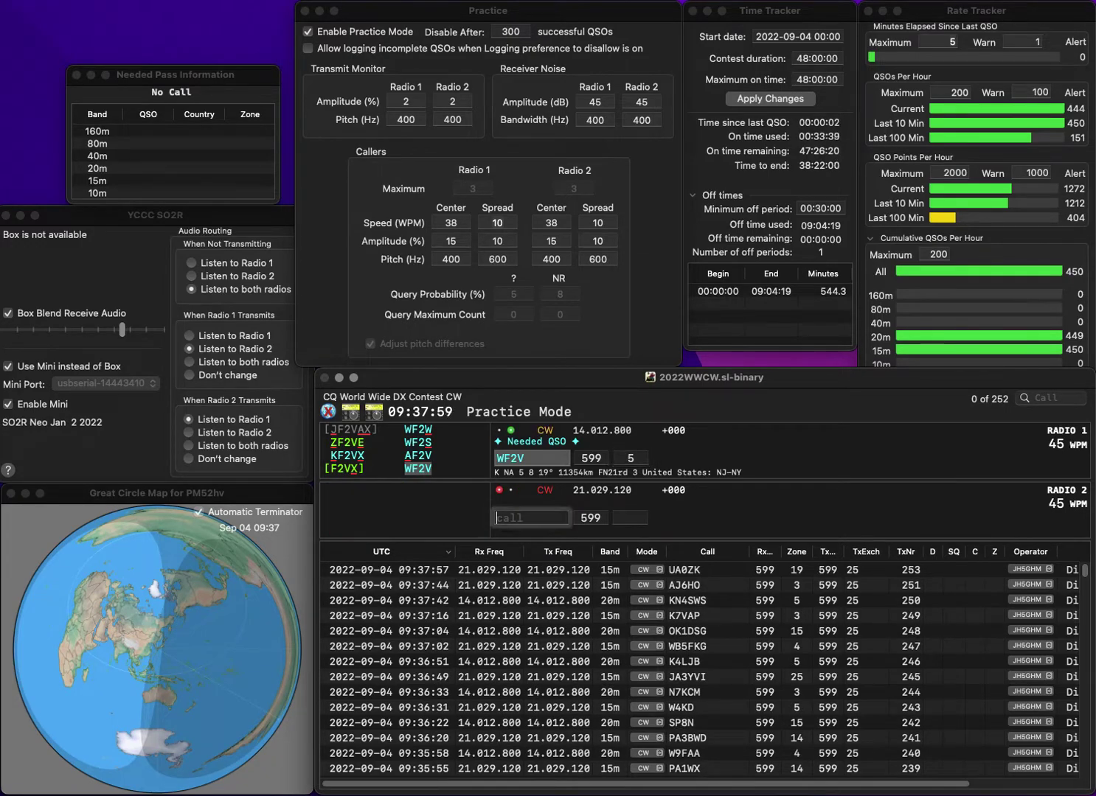
type("NR7XM")
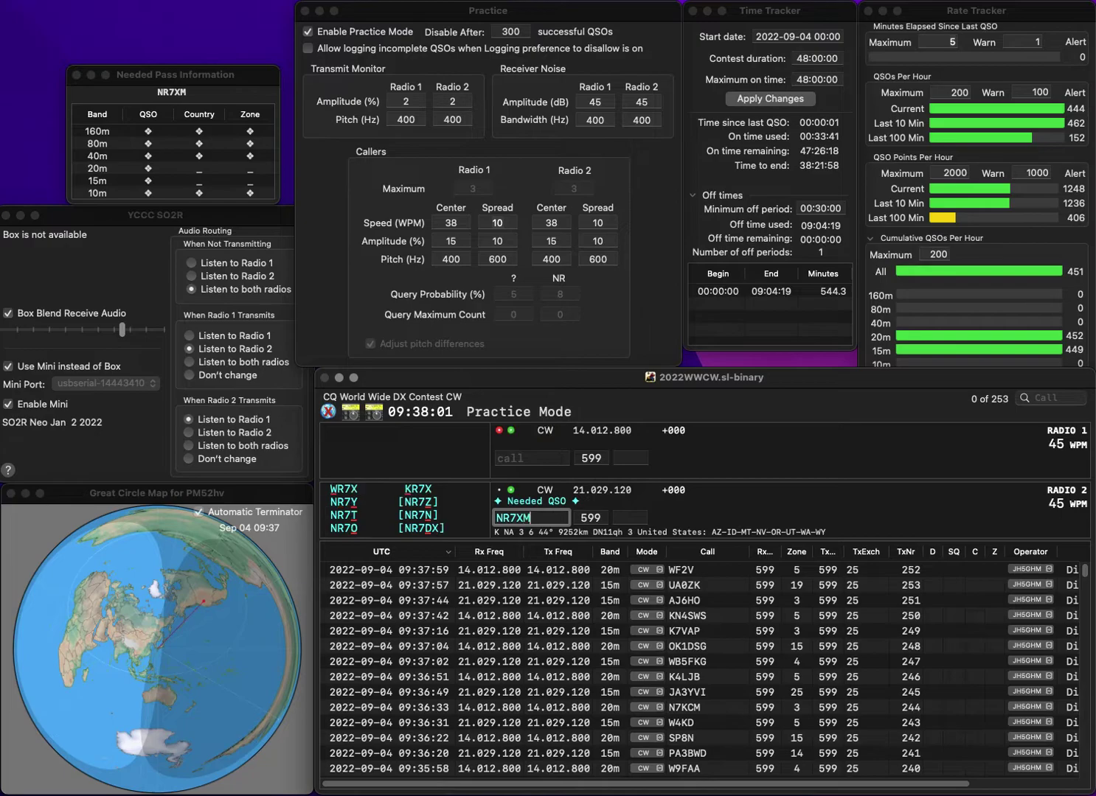
key("Return")
Enter the call K7LOG with zone 3 on Radio 1 and answer it.
type("K")
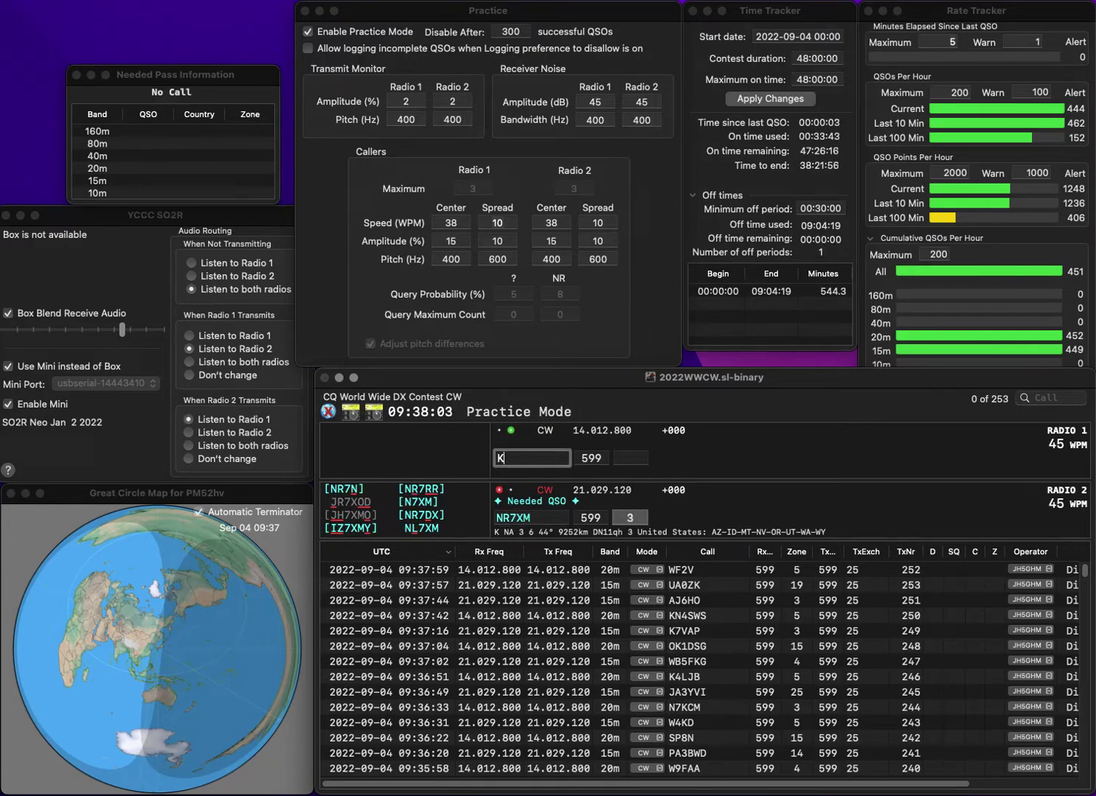
type("7LOG")
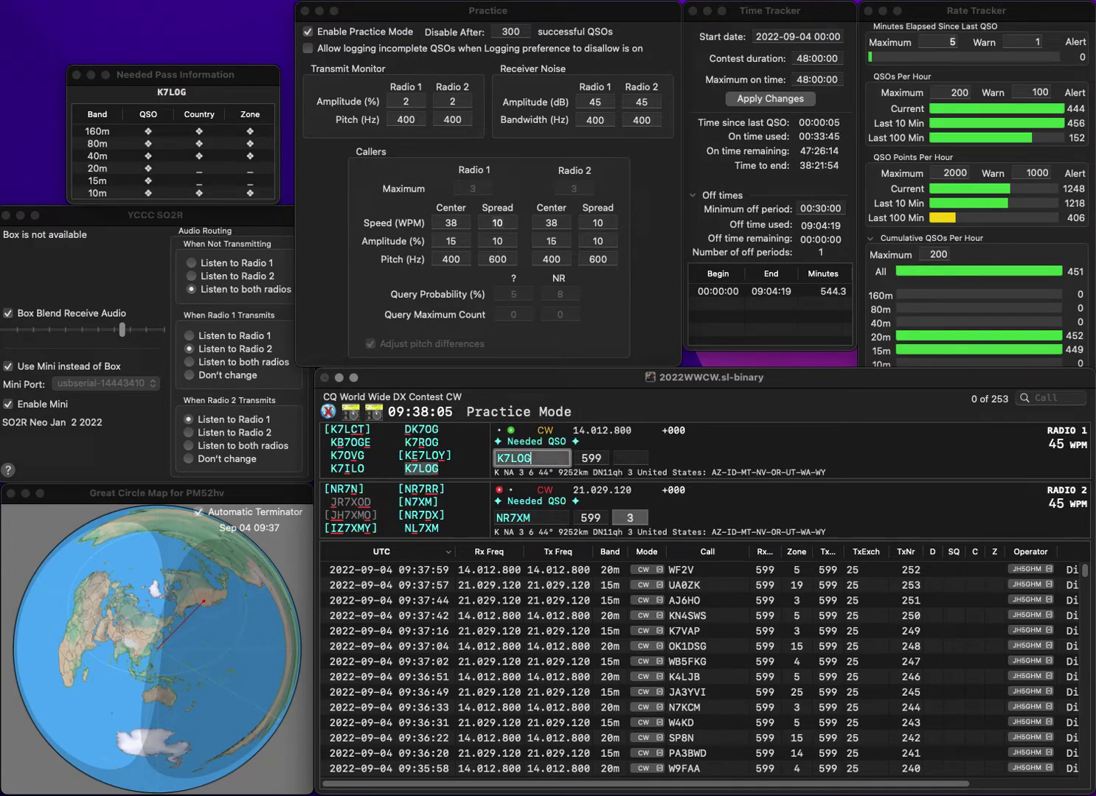
key("Return")
key("Left")
key("BackSpace")
type("L")
key("Return")
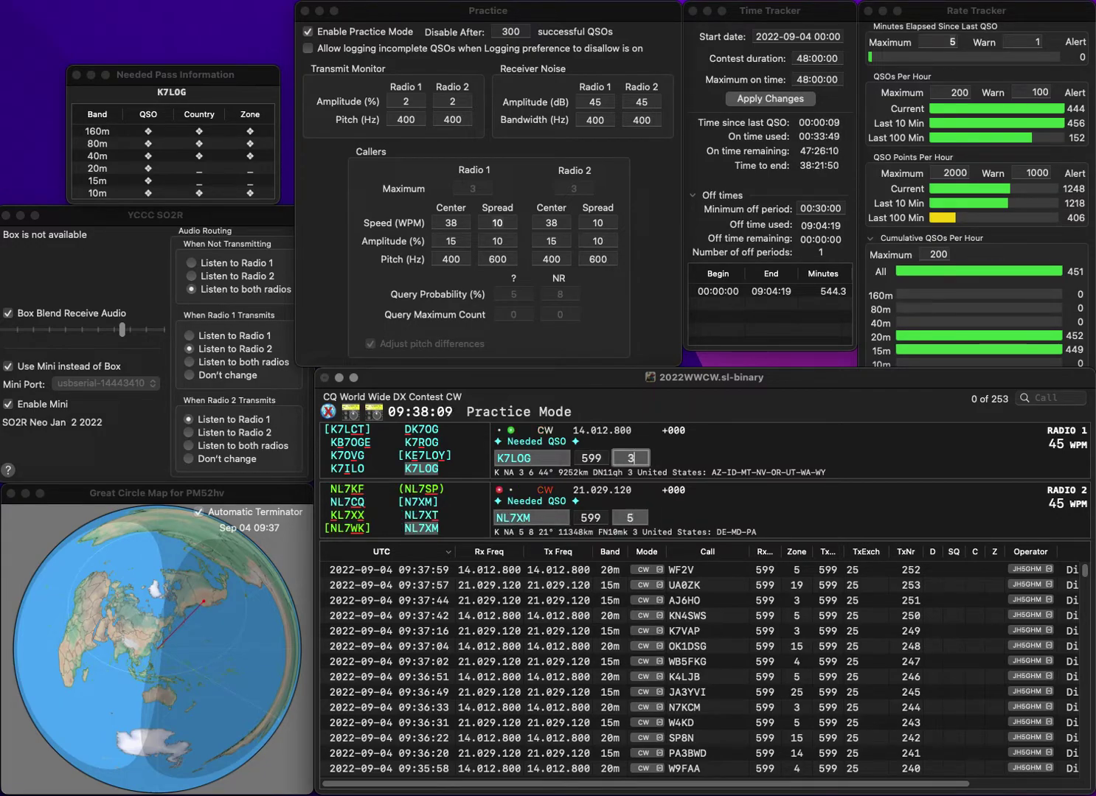
key("Return")
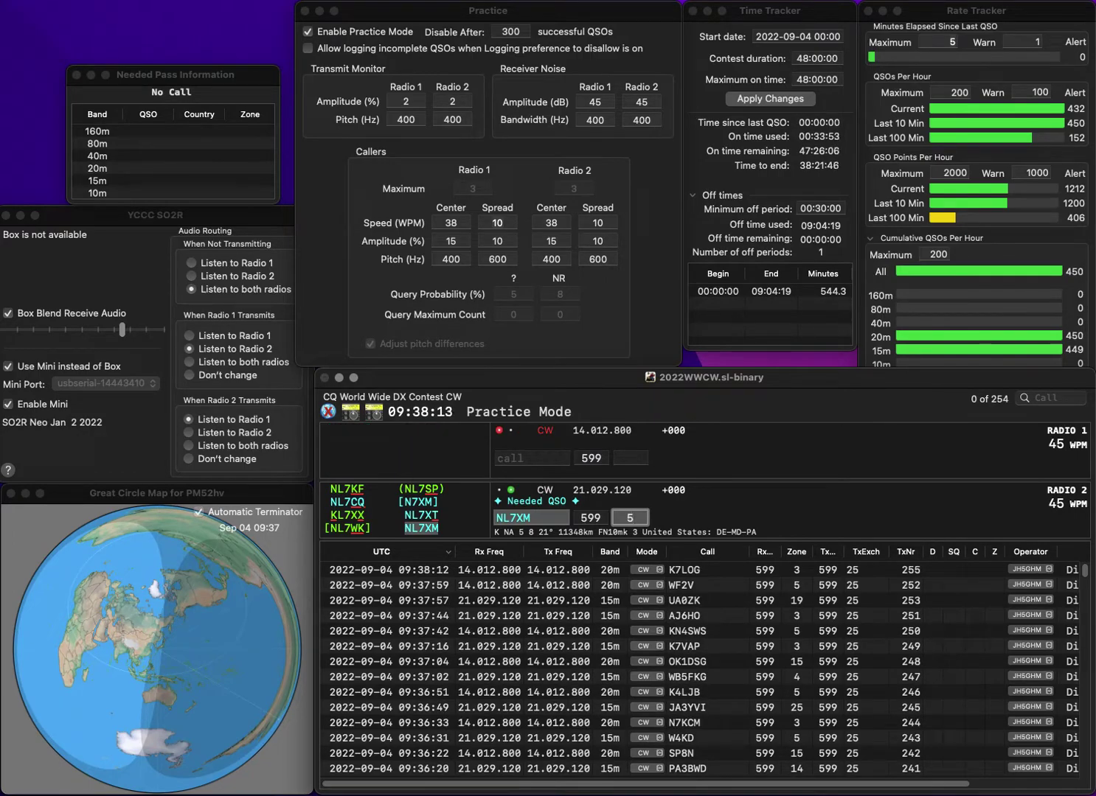
key("Return")
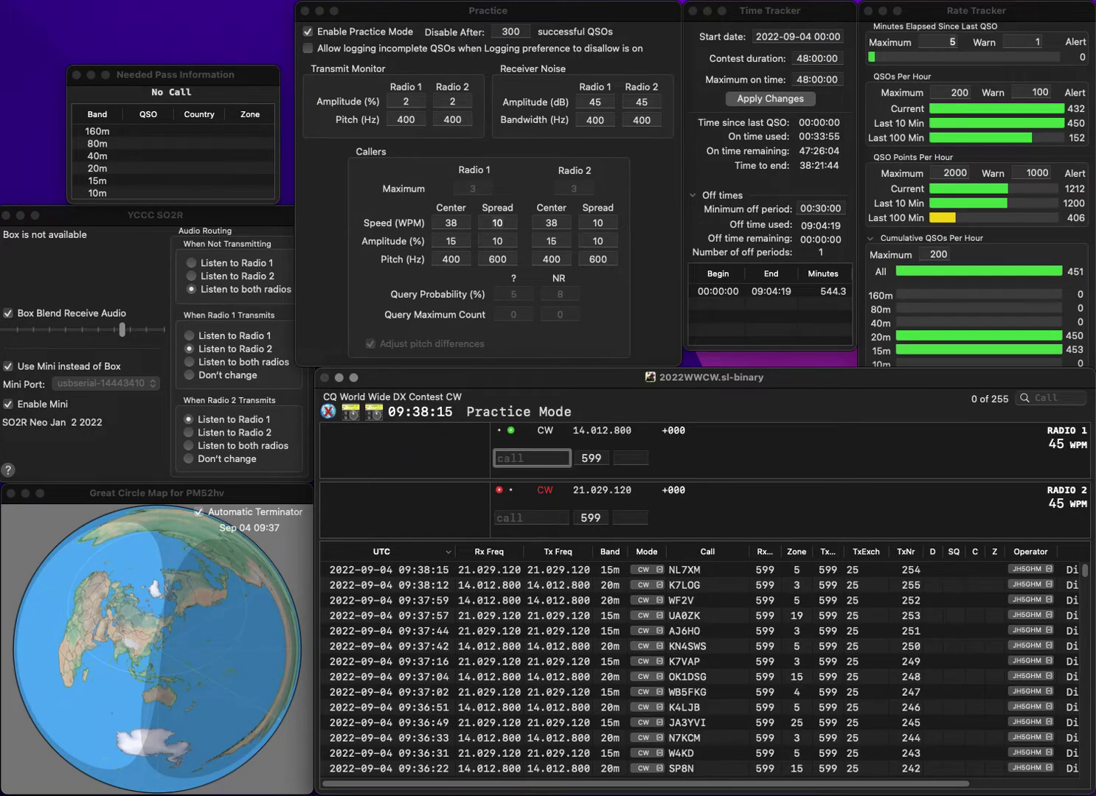
type("K1KDG")
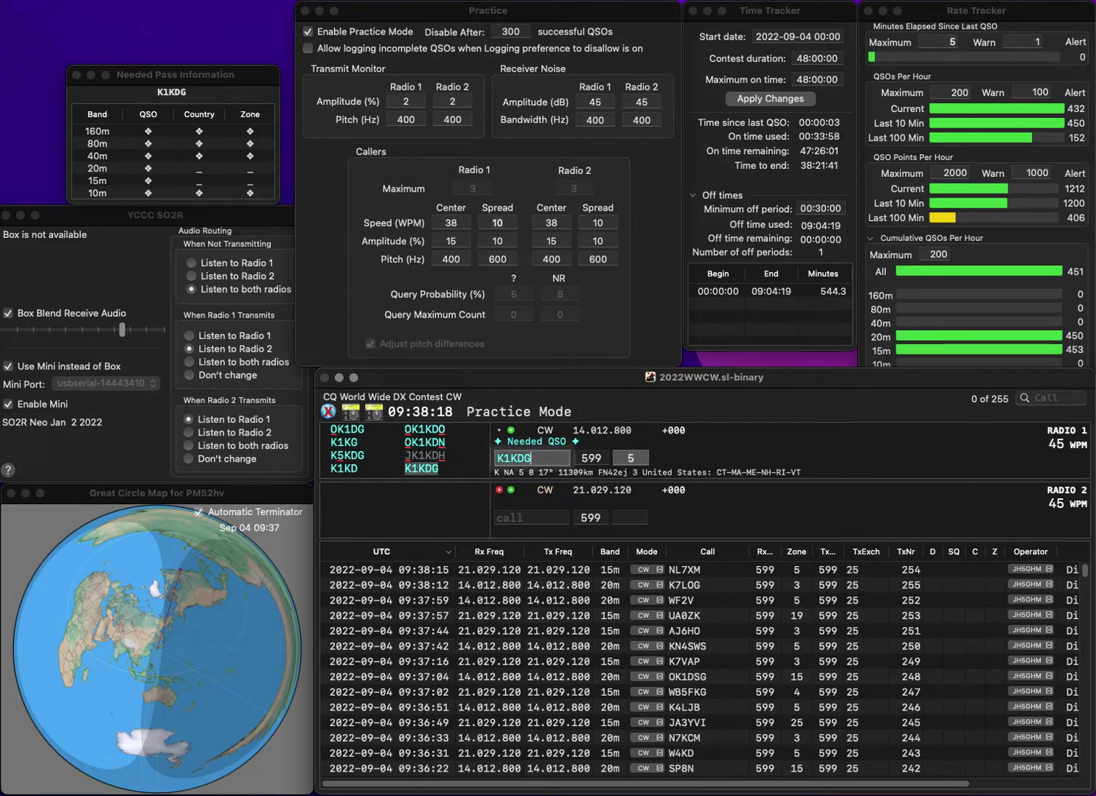
key("Return")
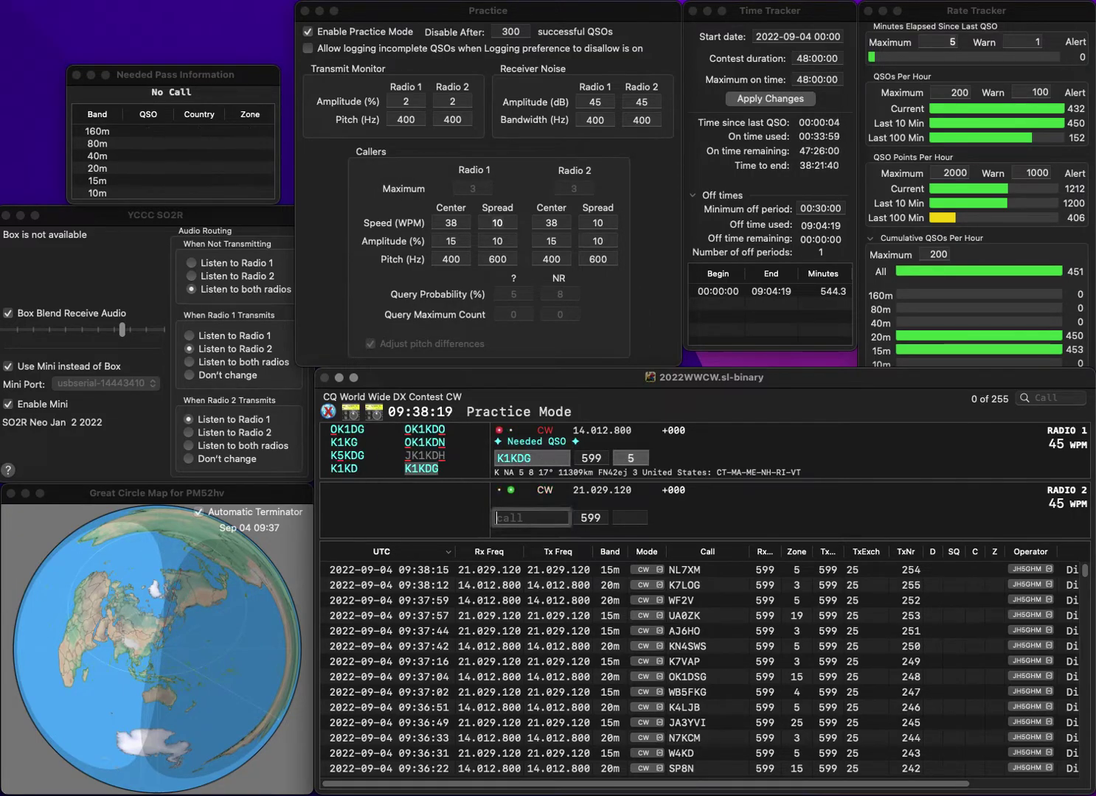
type("KB5RFC")
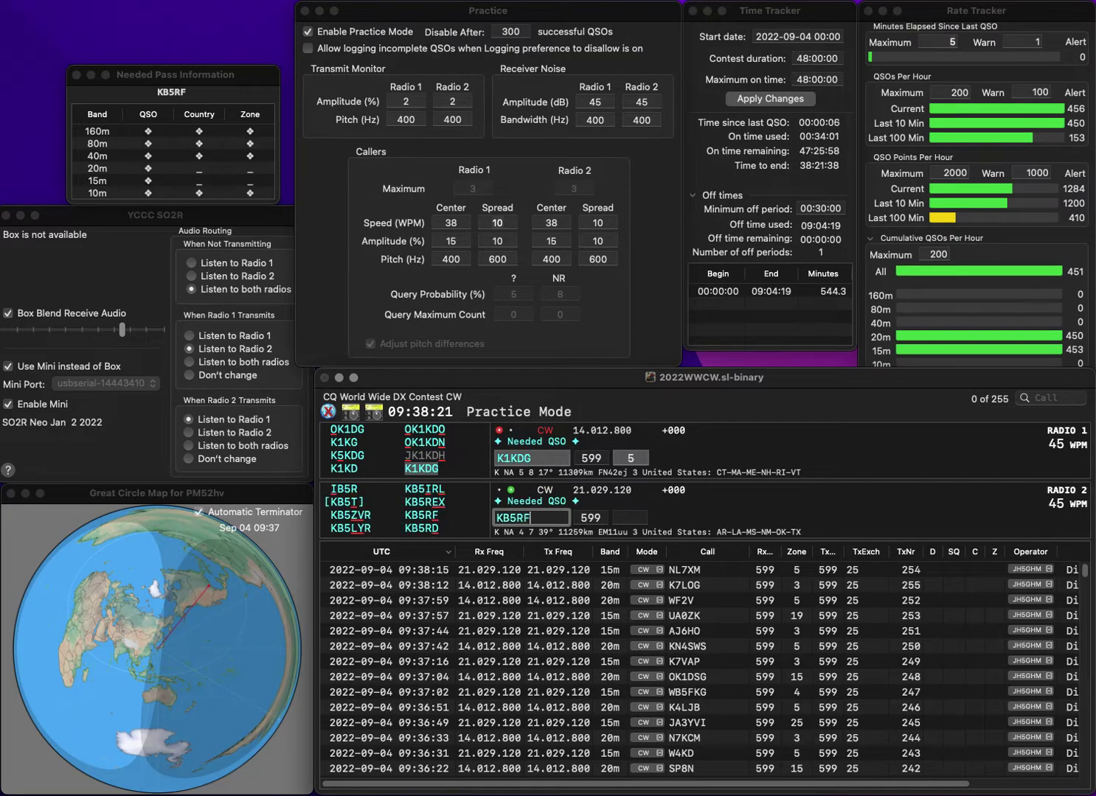
key("Left")
key("Left")
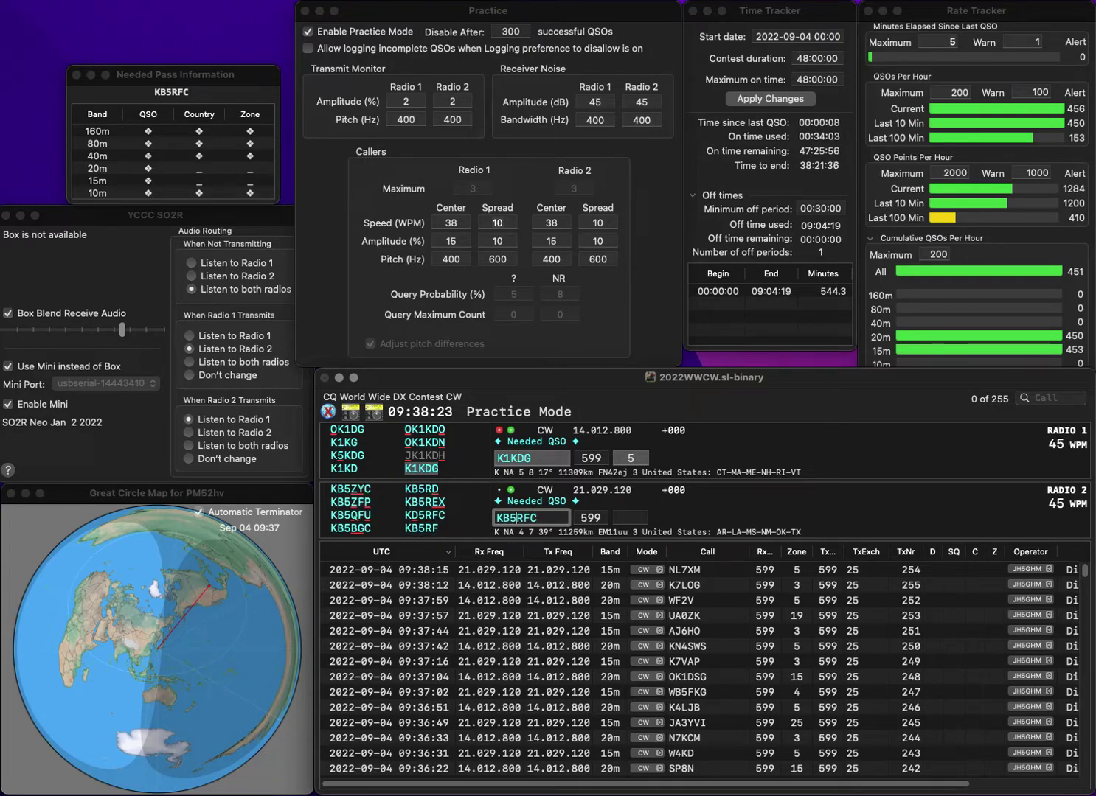
key("Delete")
key("Delete")
type("KD")
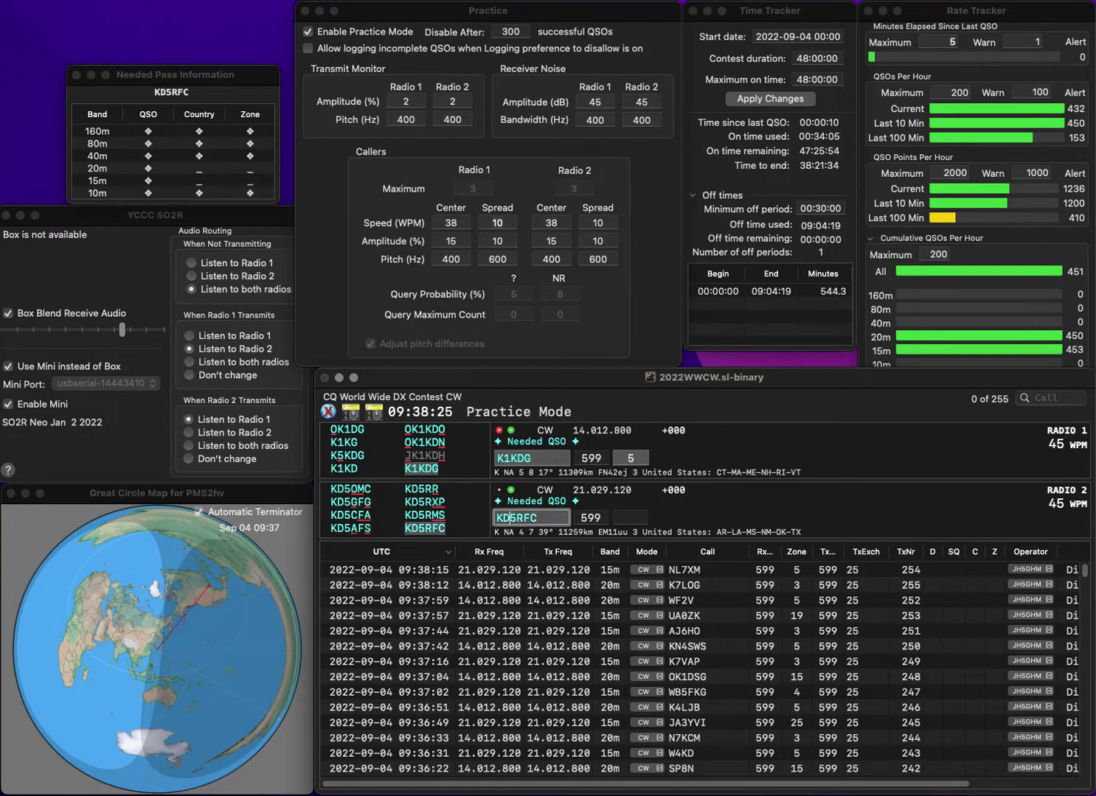
key("Return")
Log K1KDG in zone 5 on Radio 1 and KD5RFC in zone 4 on Radio 2.
key("Down")
key("Return")
key("Up")
key("Tab")
key("Return")
key("Down")
key("Tab")
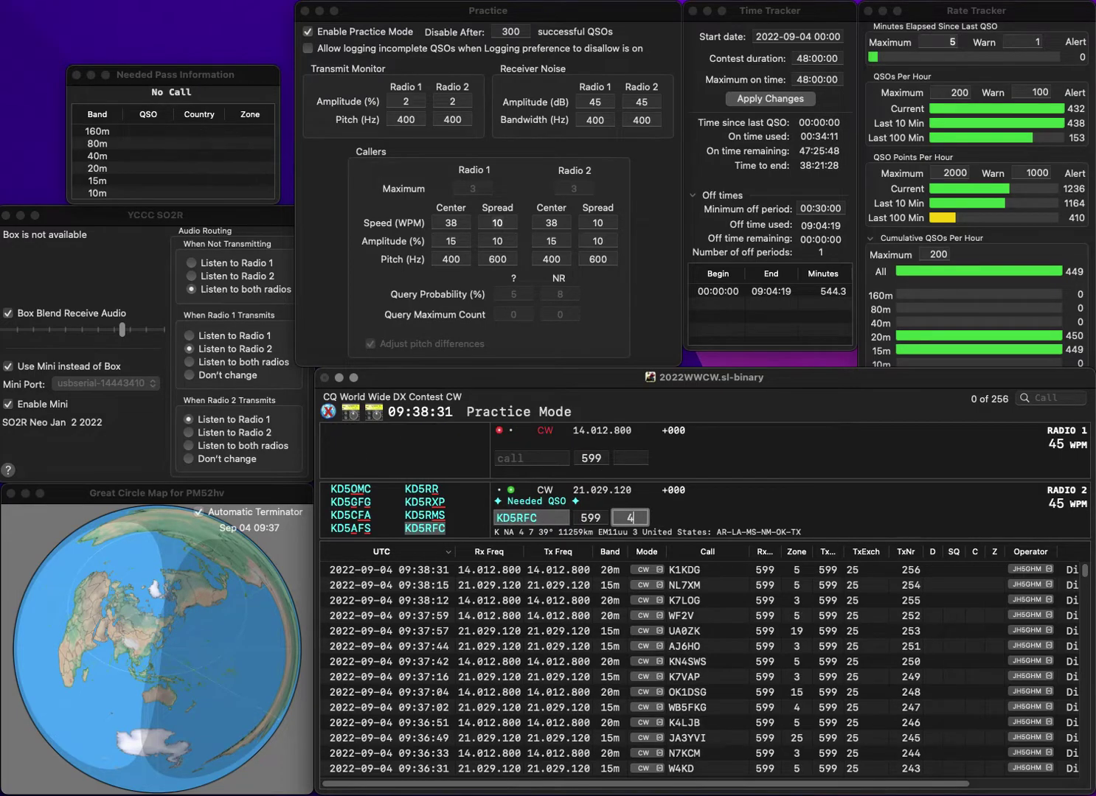
key("Return")
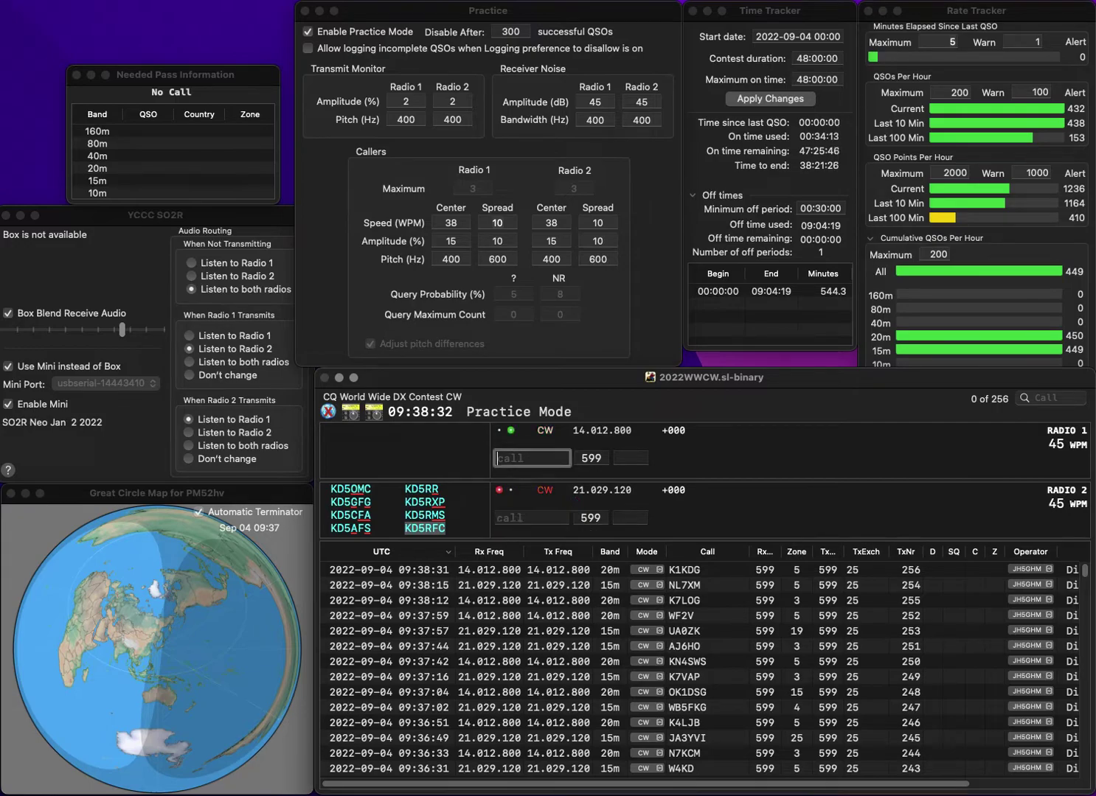
type("KD")
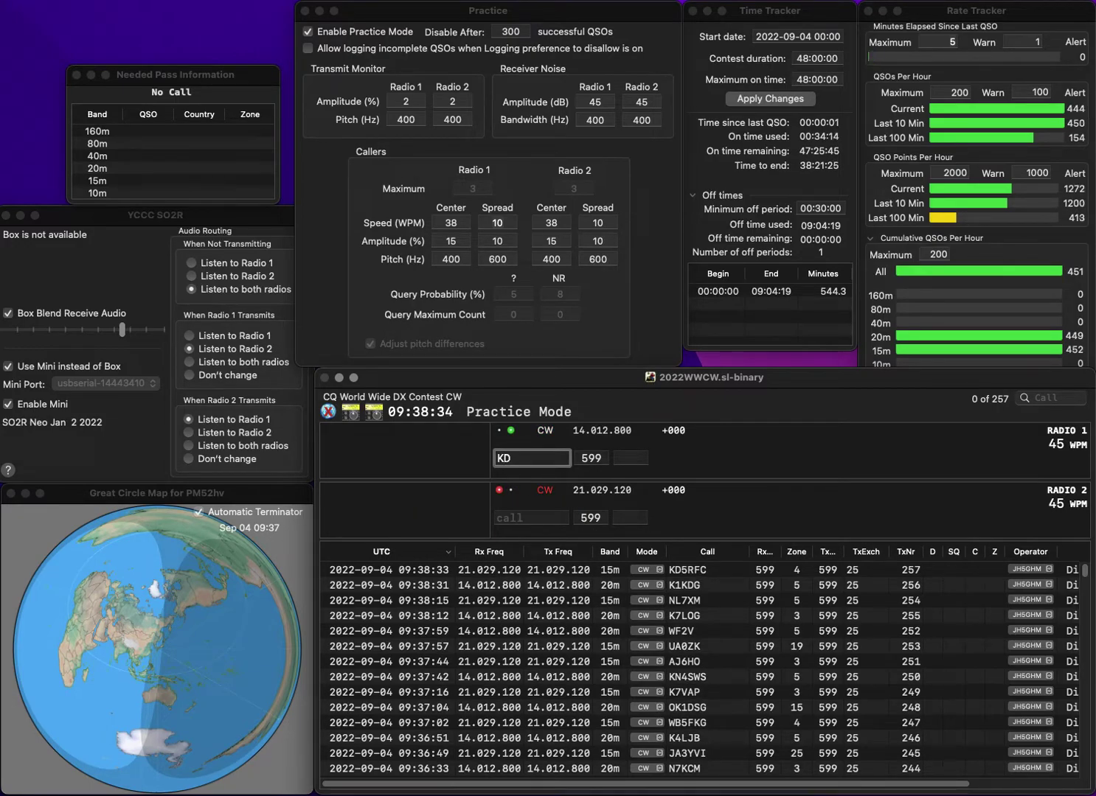
type("9PSY")
key("Return")
key("Up")
key("Left")
key("BackSpace")
type("H")
key("Return")
type("6K")
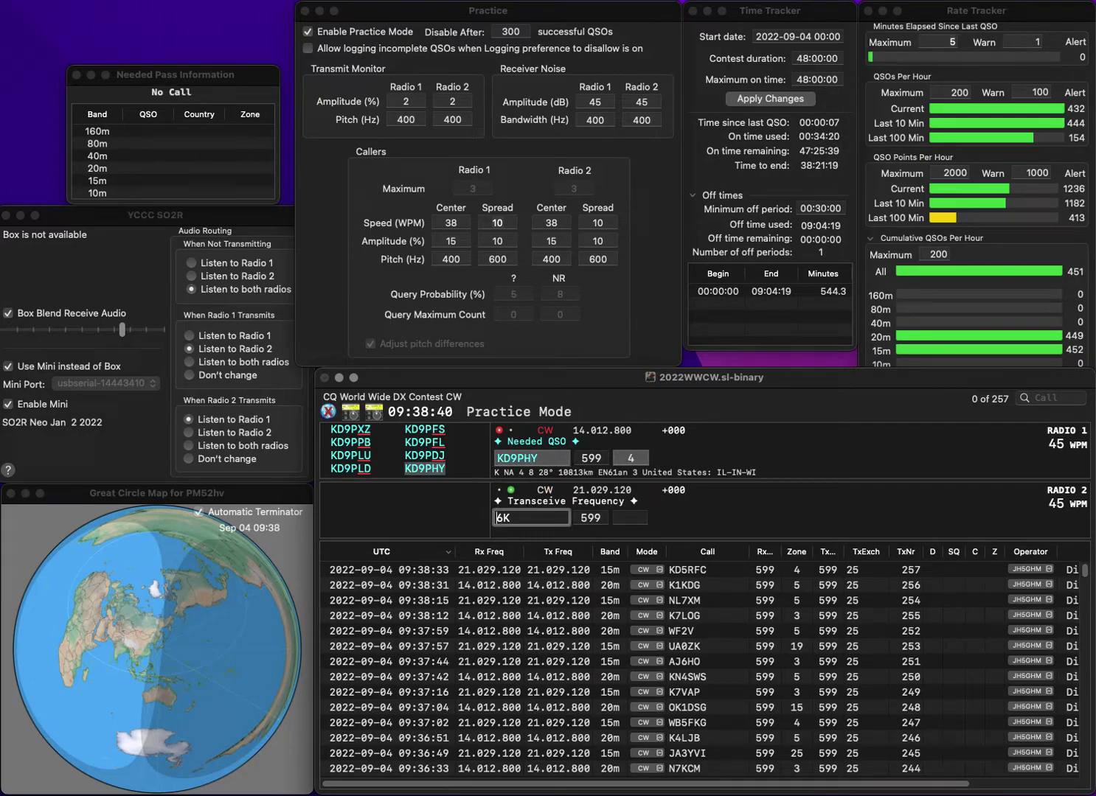
type("WR")
key("Return")
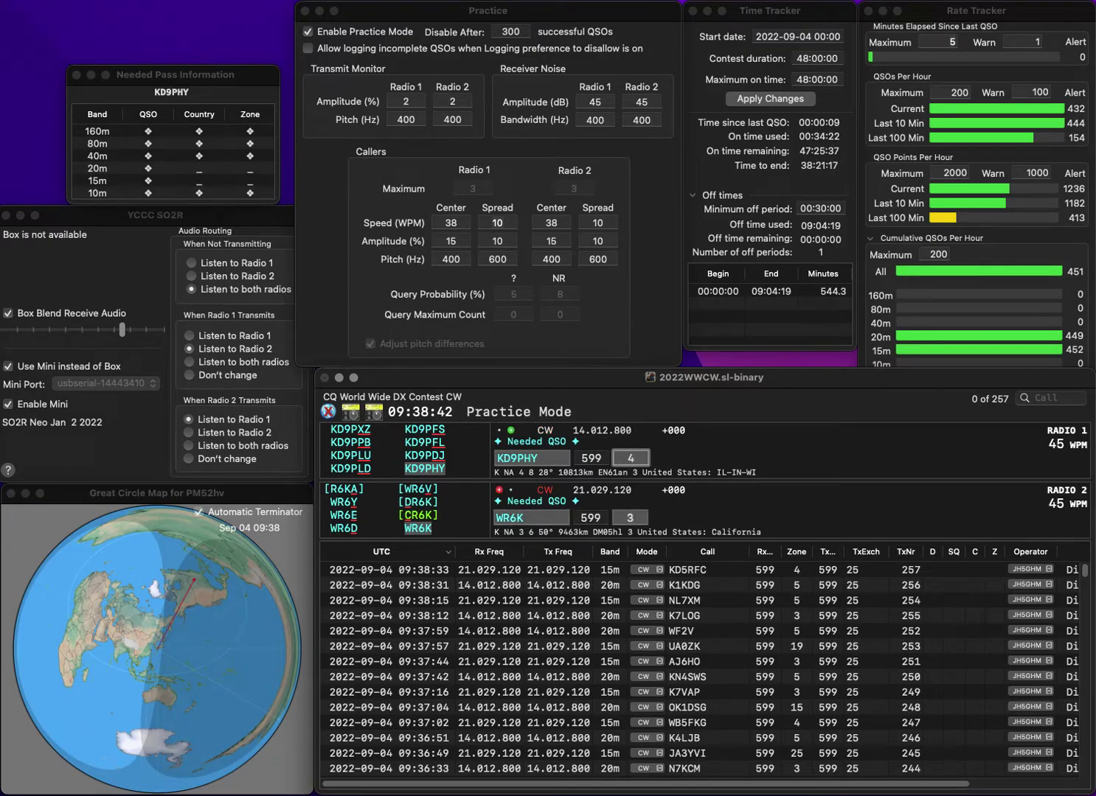
type("4")
key("Return")
type("3")
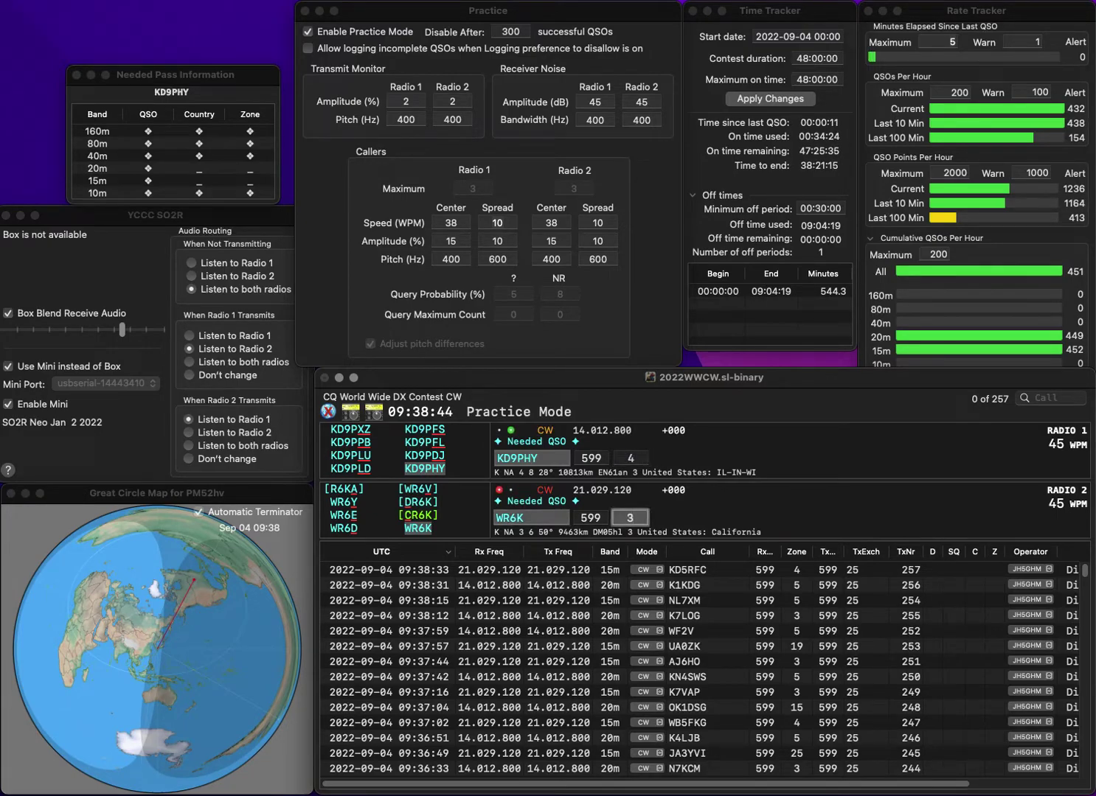
key("Return")
type("D")
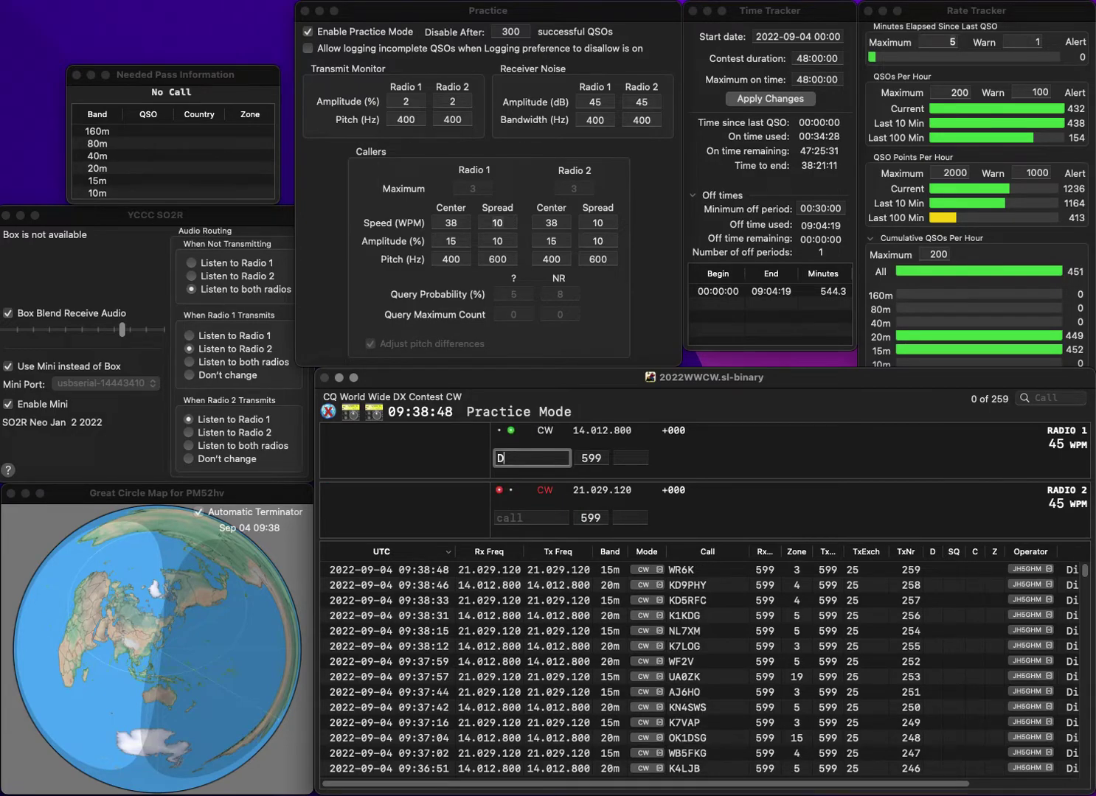
type("M2DXA")
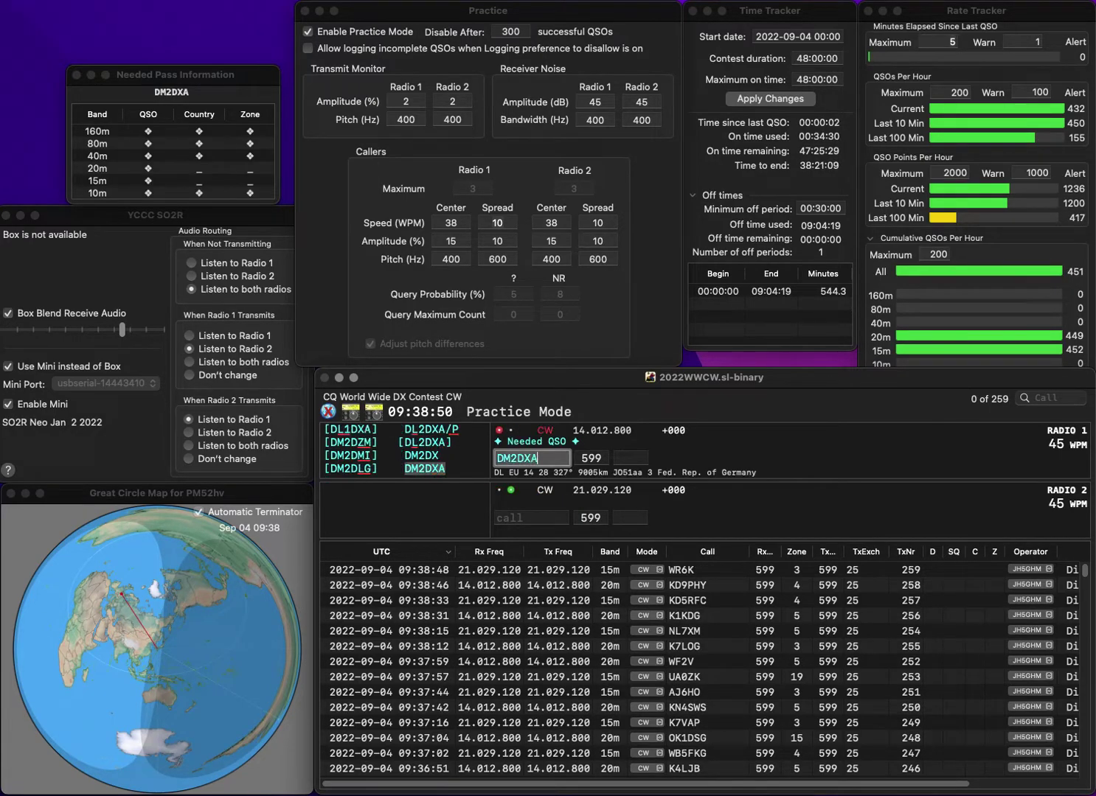
key("Return")
type("8CAC")
key("Home")
type("WA")
key("Return")
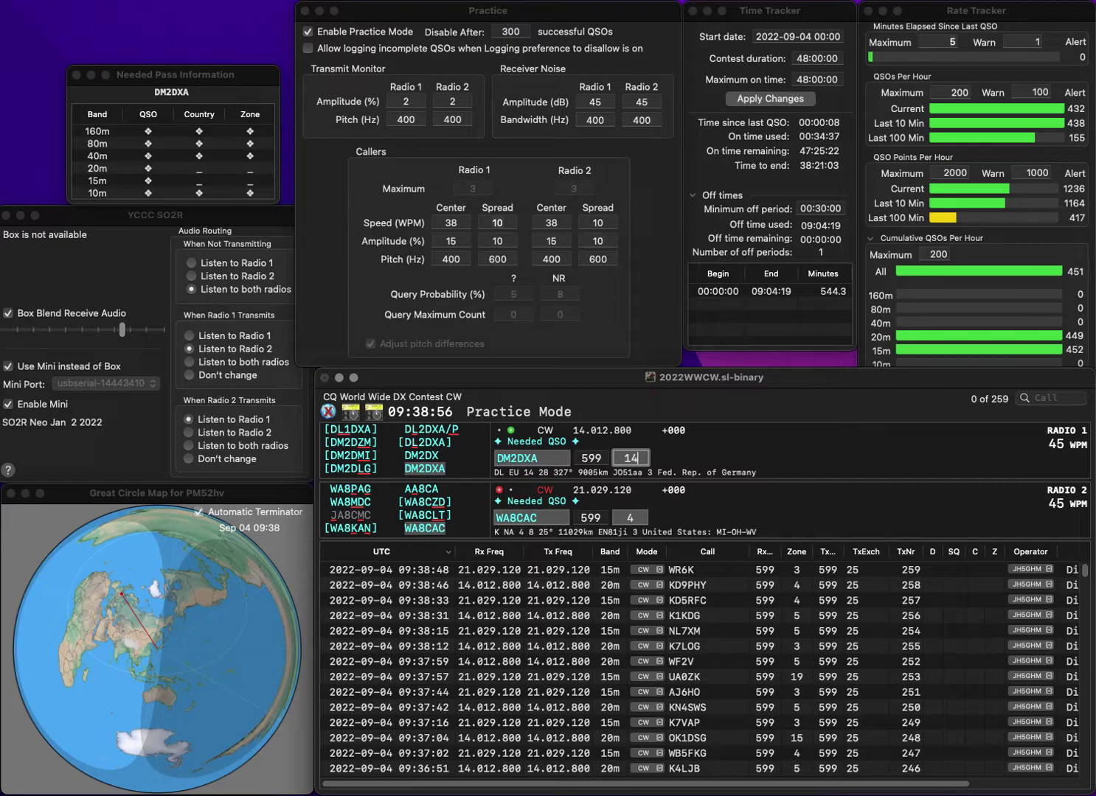
key("Return")
left_click(629, 518)
key("Return")
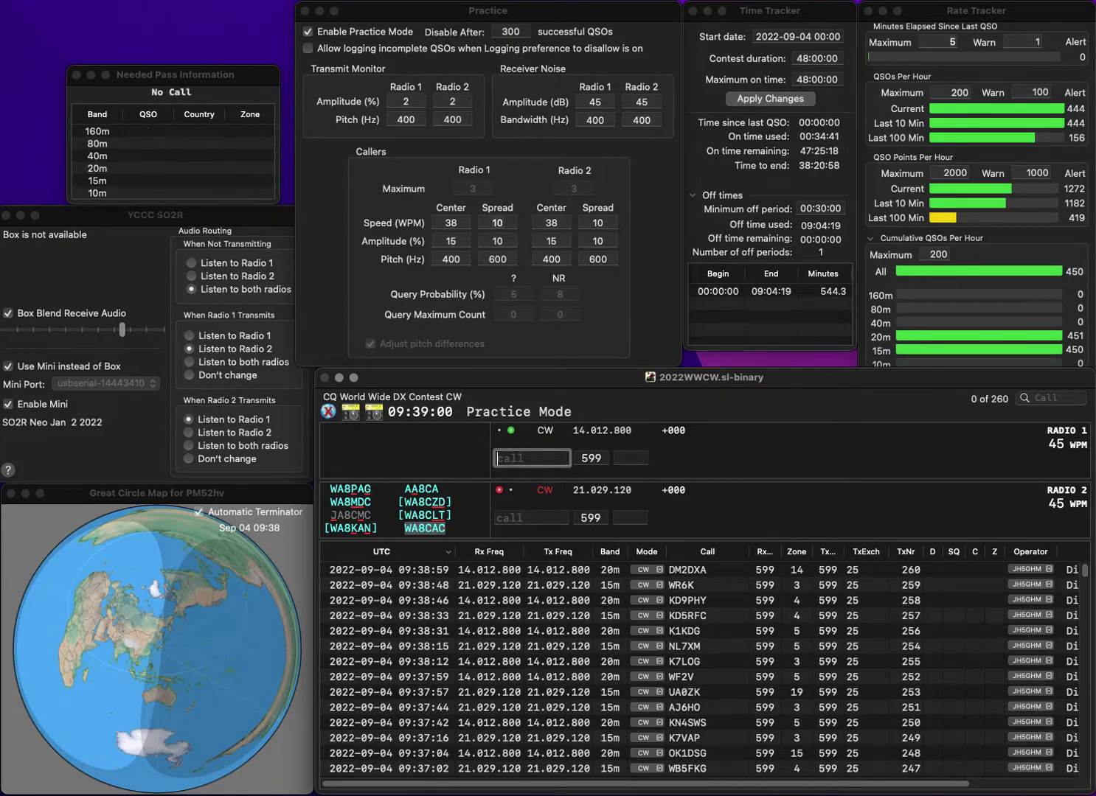
Enter G10M on Radio 1, correct the call to 3Z150MPR with zone 15, and answer it.
type("G10M")
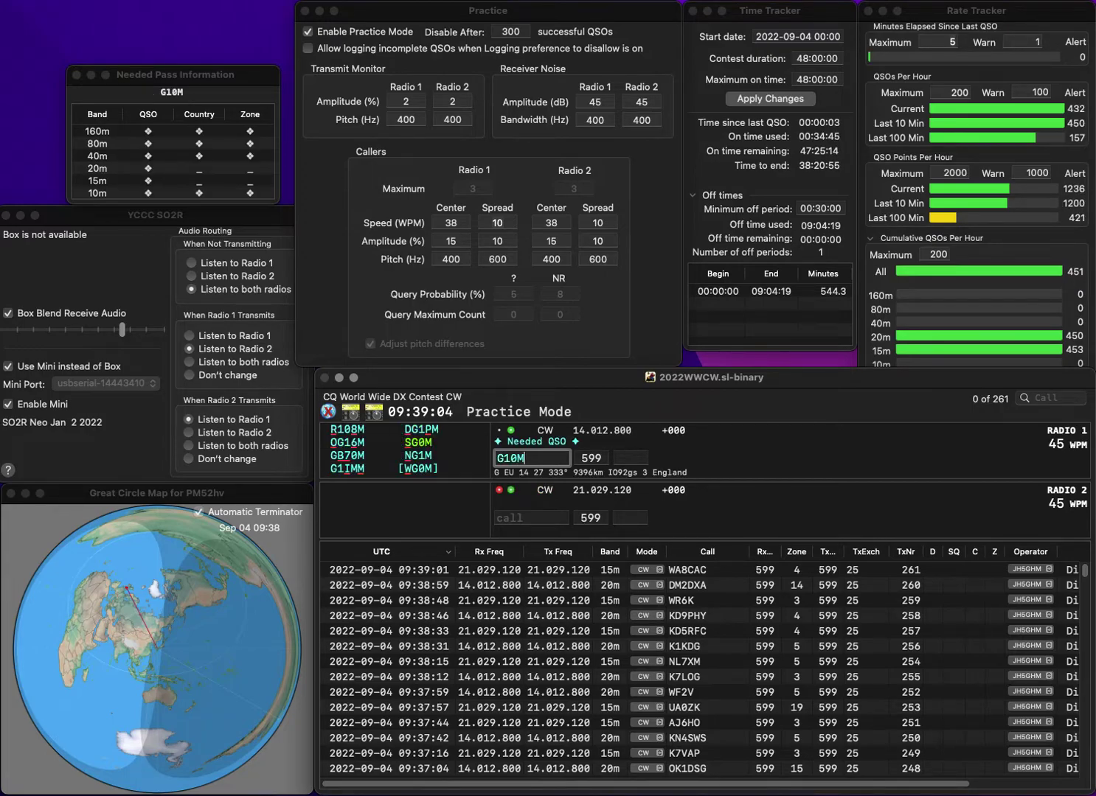
type("PRG")
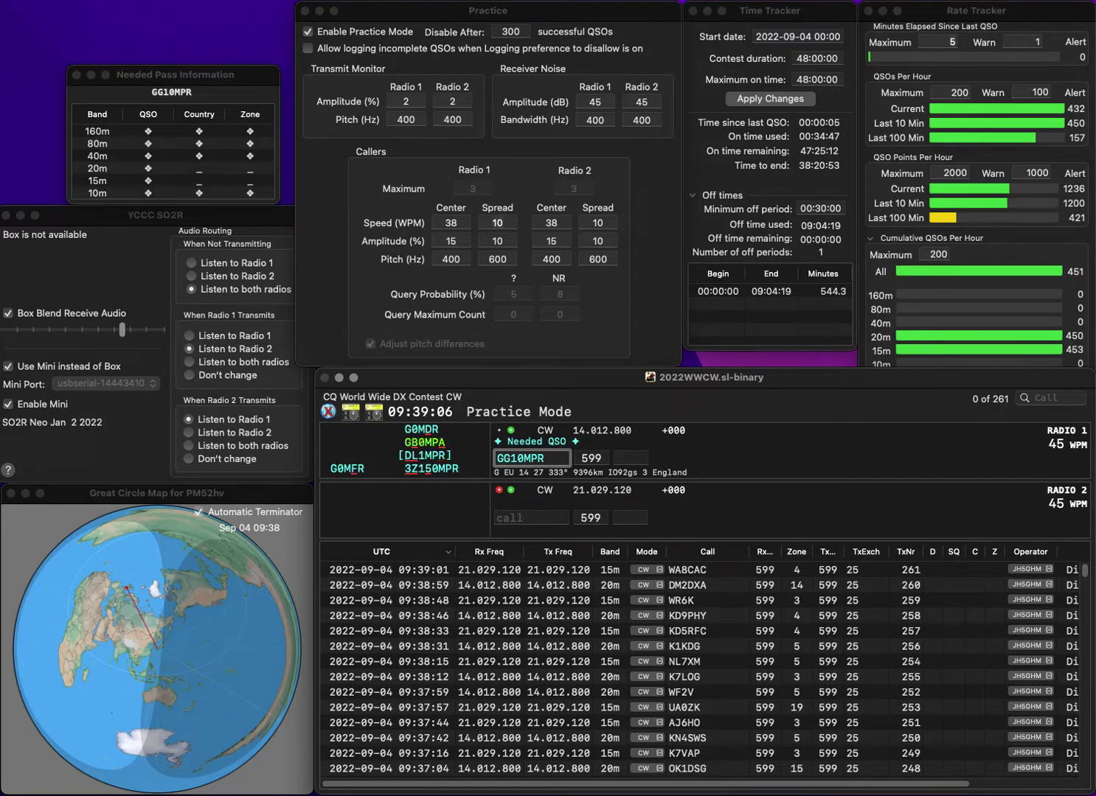
key("BackSpace")
type("3Z")
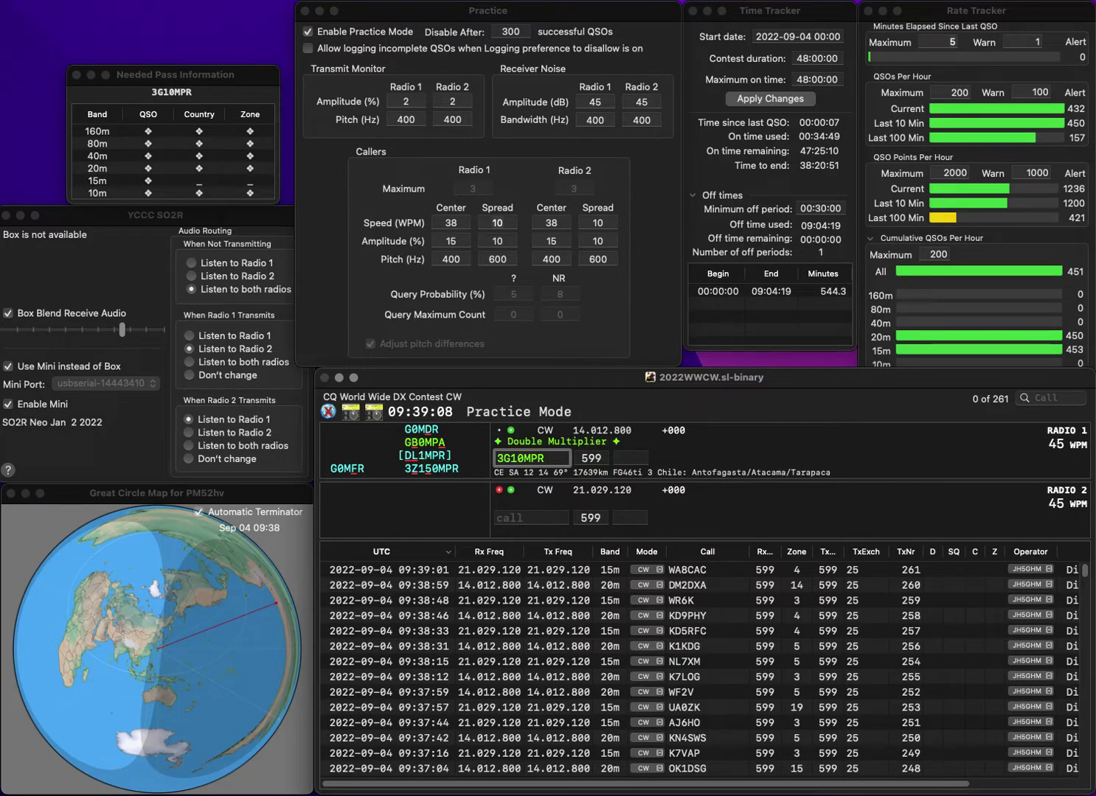
key("Delete")
type("Z15")
key("Right")
type("5")
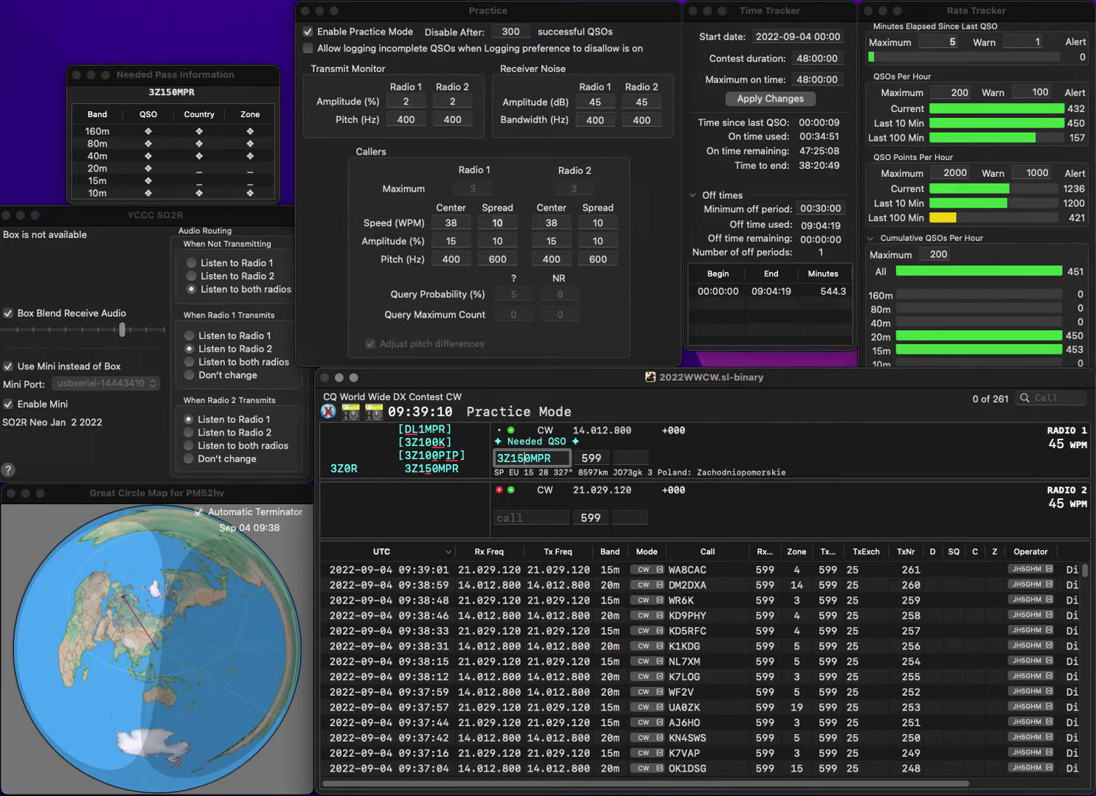
key("Return")
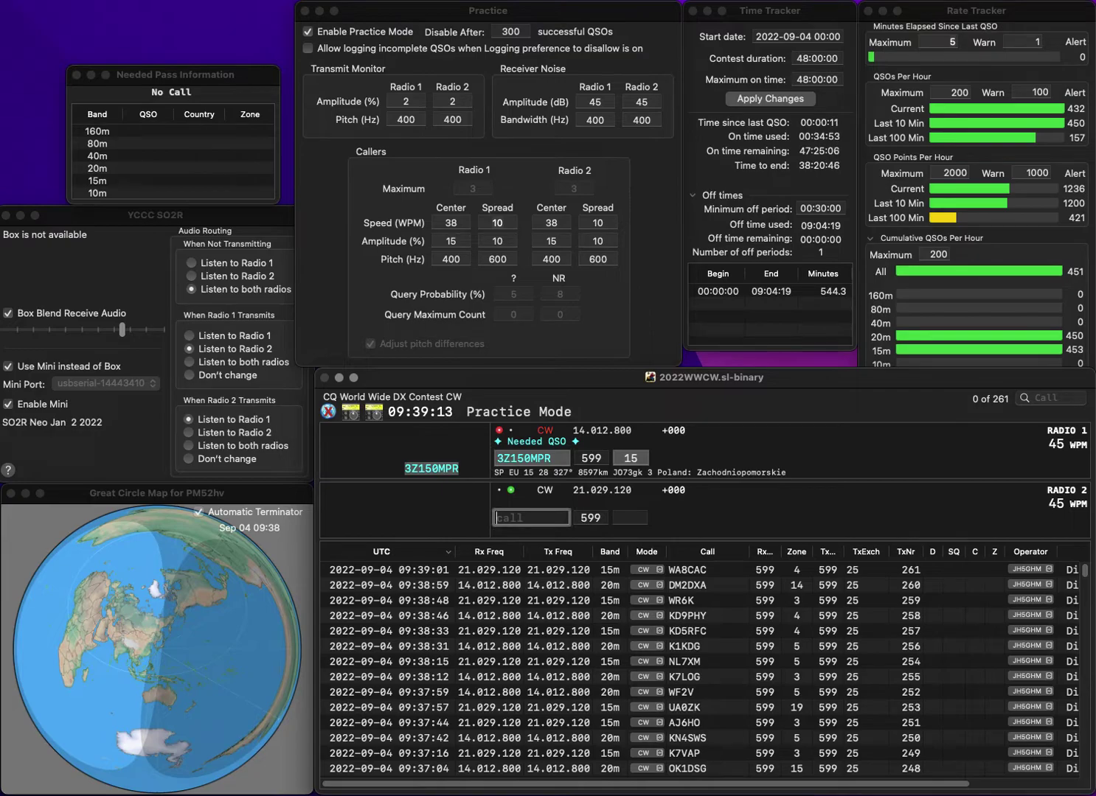
Enter the partial call 9A on Radio 2, and log 3Z150MPR in zone 15 on Radio 1.
type("9A")
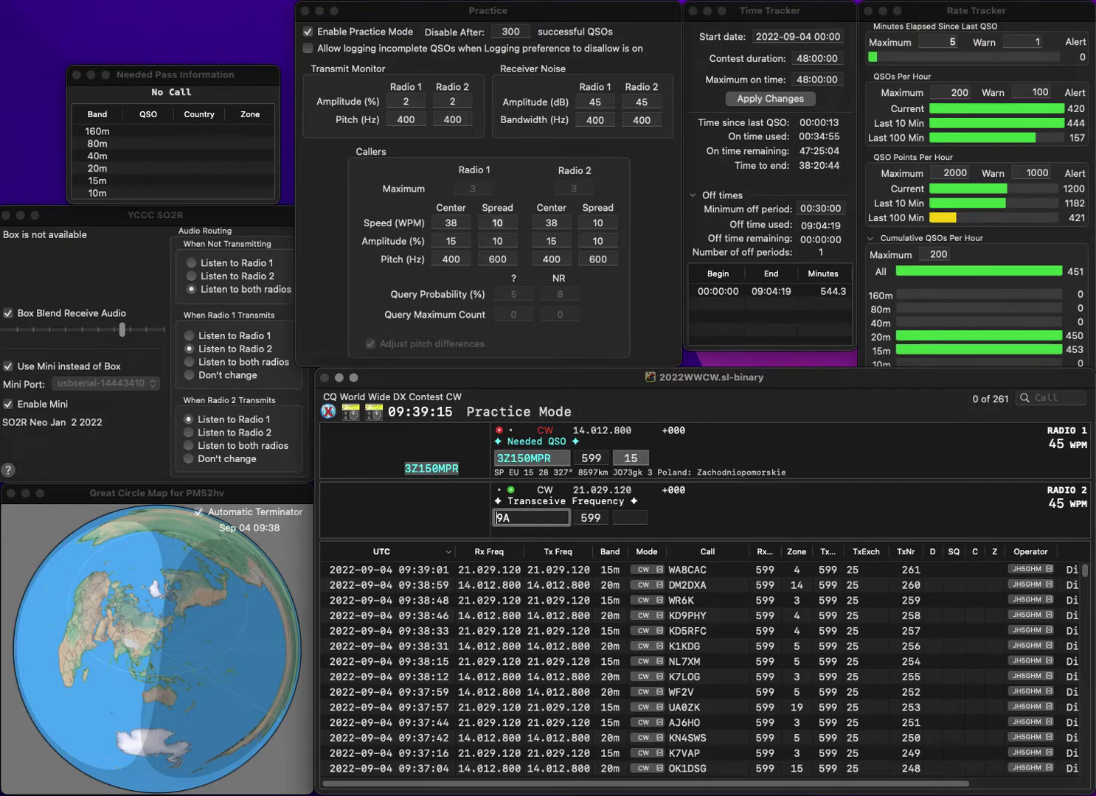
key("Up")
key("Tab")
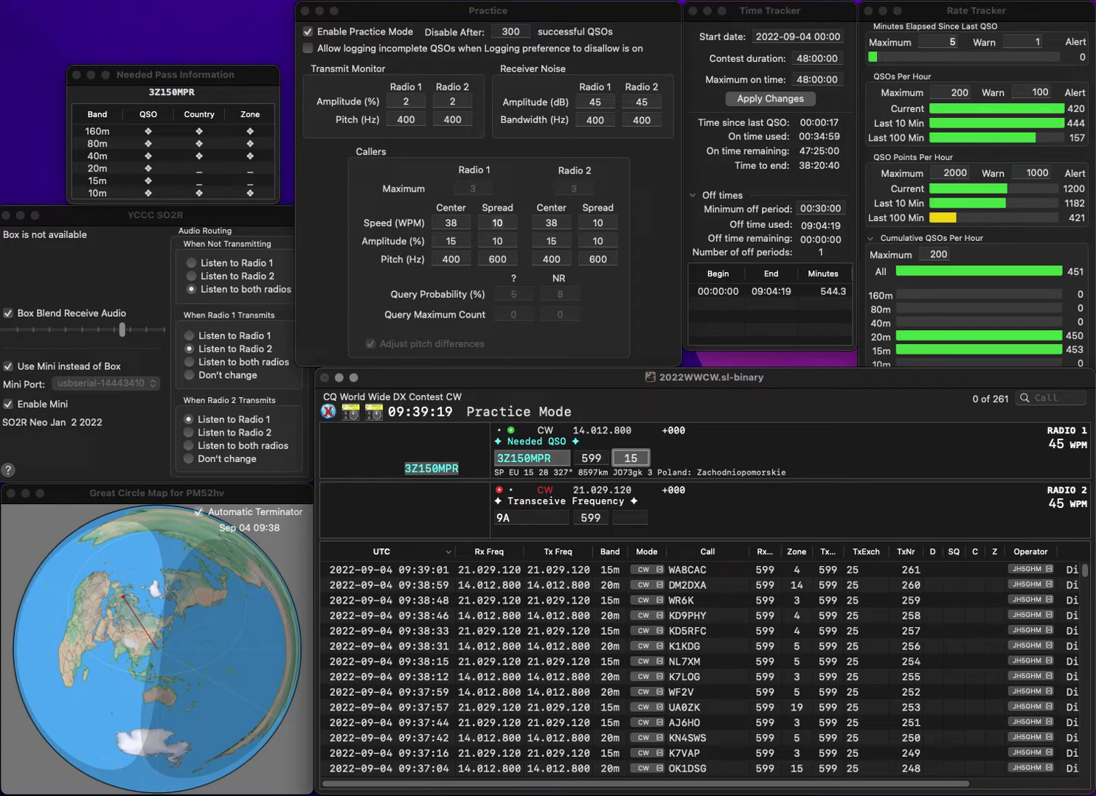
key("Return")
Replace the partial Radio 2 call with E70A in zone 15 and answer it.
type("E7")
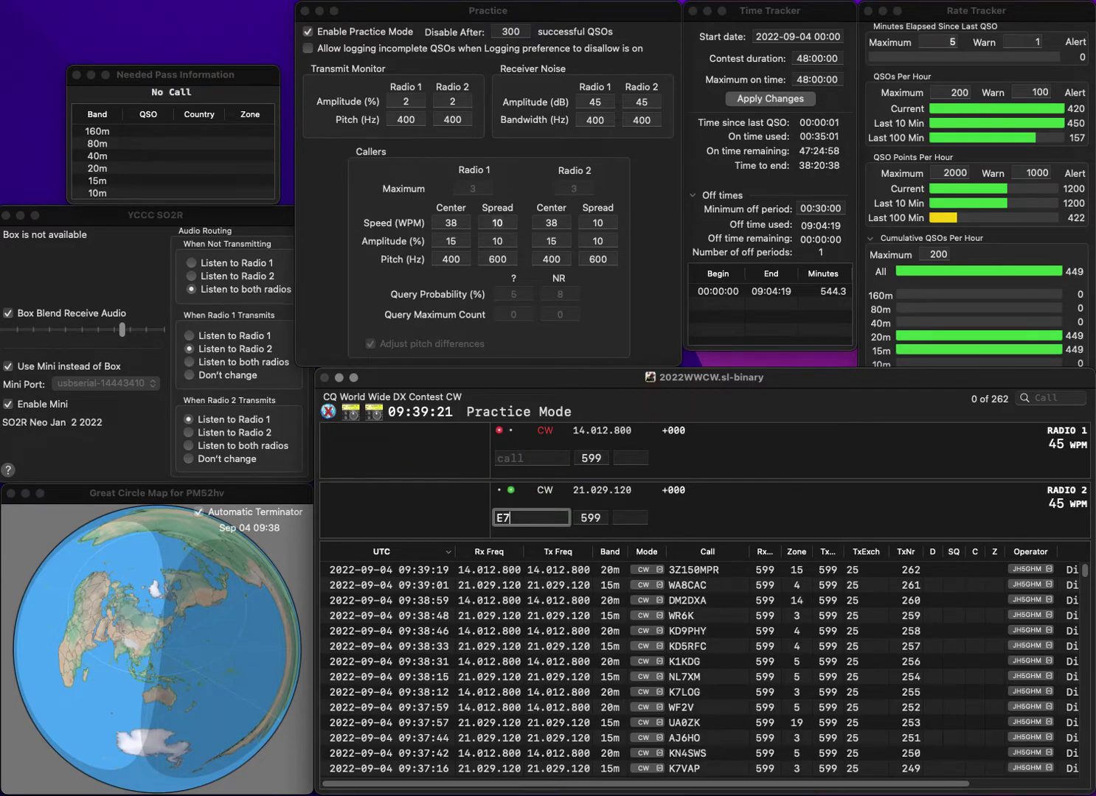
type("0A")
key("Return")
Enter and answer YF3LXC on Radio 1, and log E70A in zone 15 on Radio 2.
type("YF3LX")
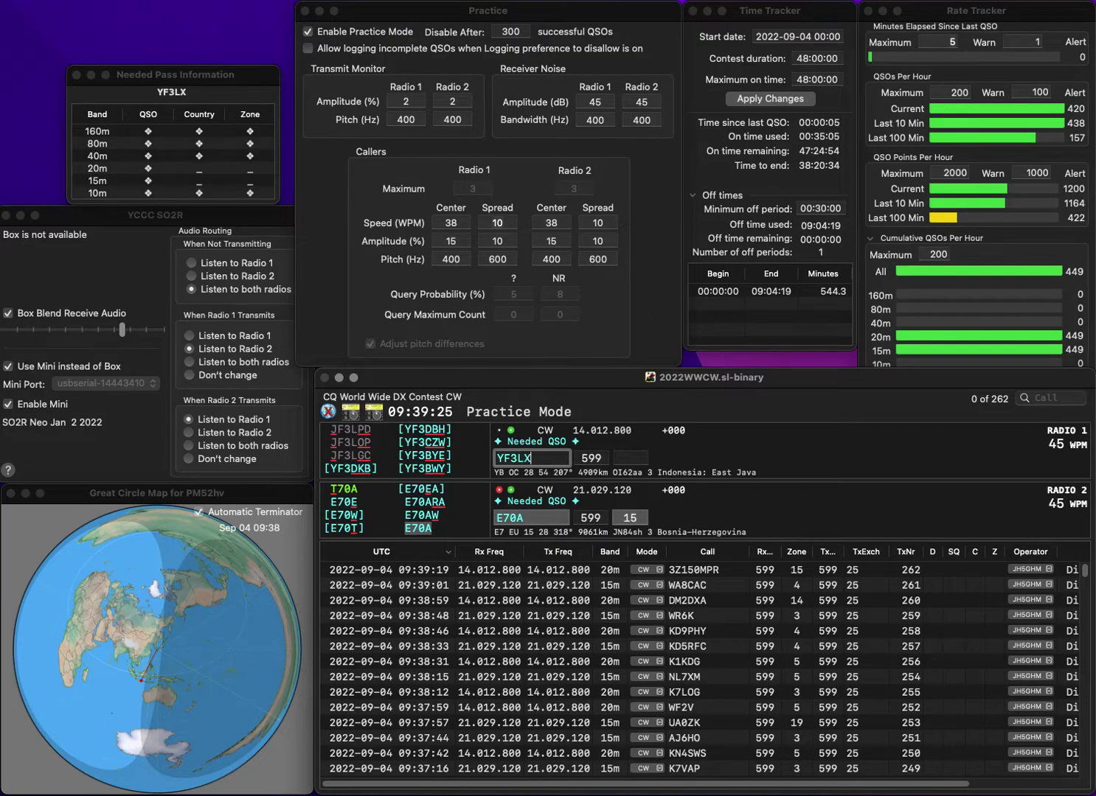
type("C")
key("Return")
key("Return")
key("Left")
key("BackSpace")
type("F")
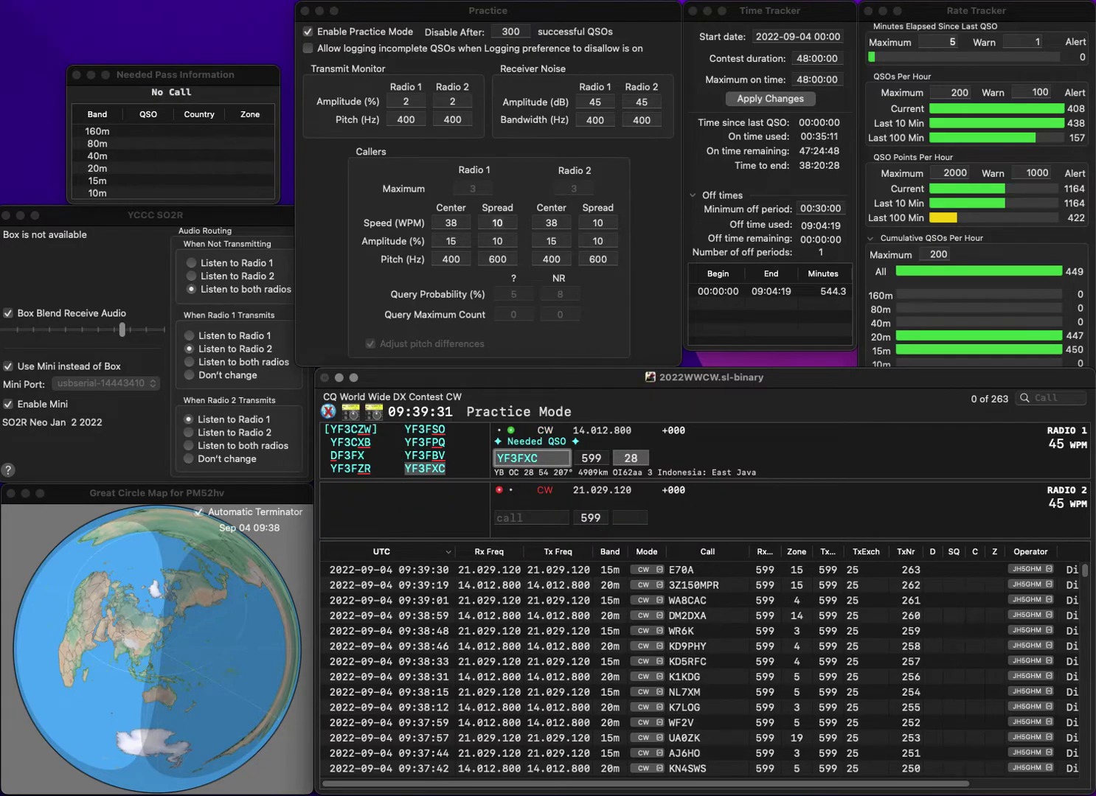
key("Return")
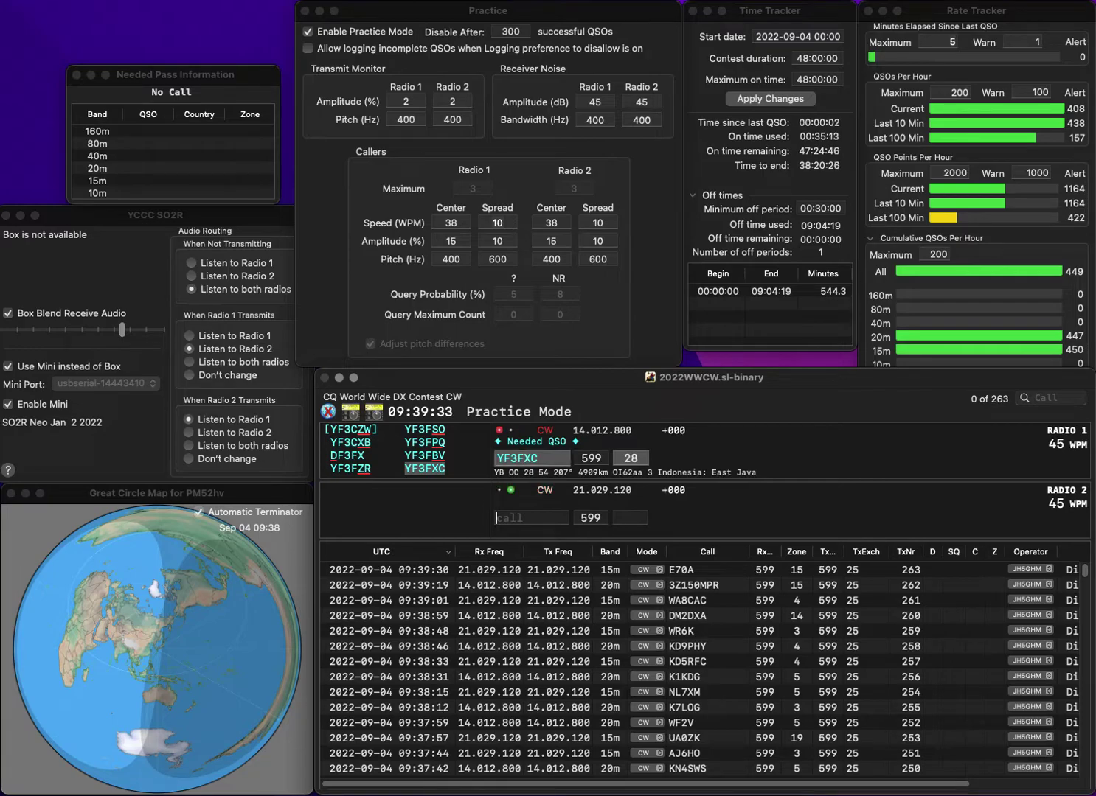
type("G4DZL")
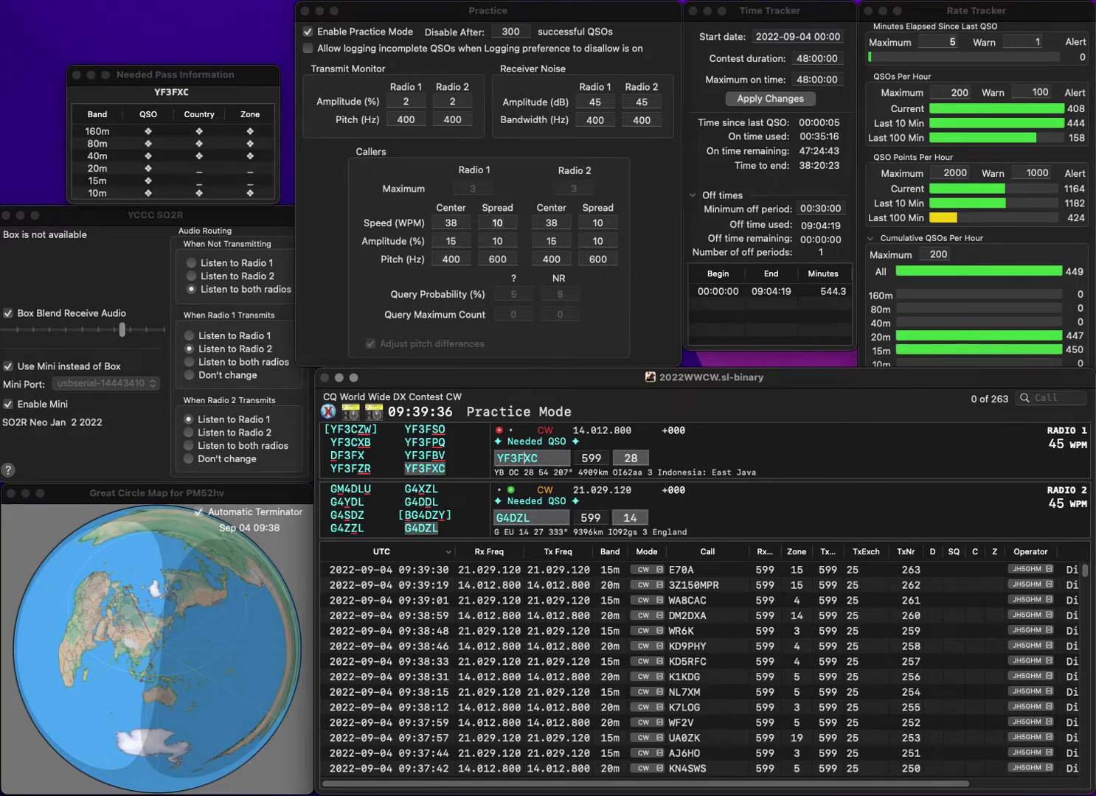
key("space")
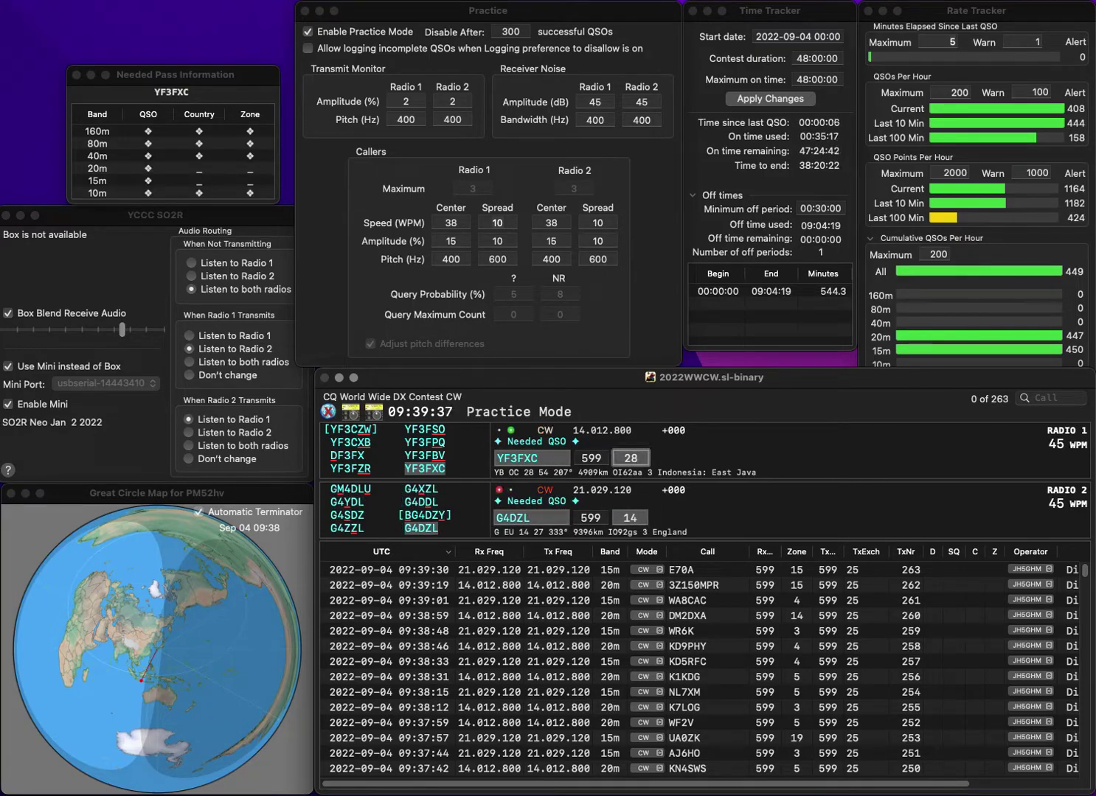
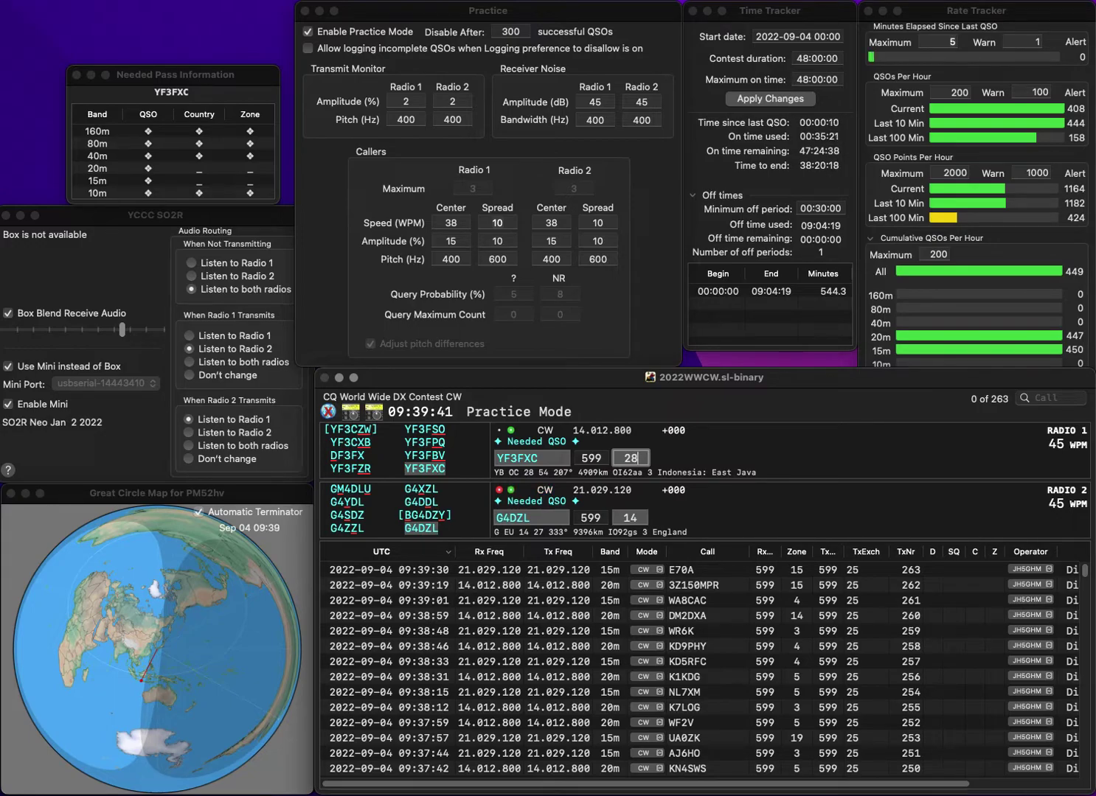
key("Return")
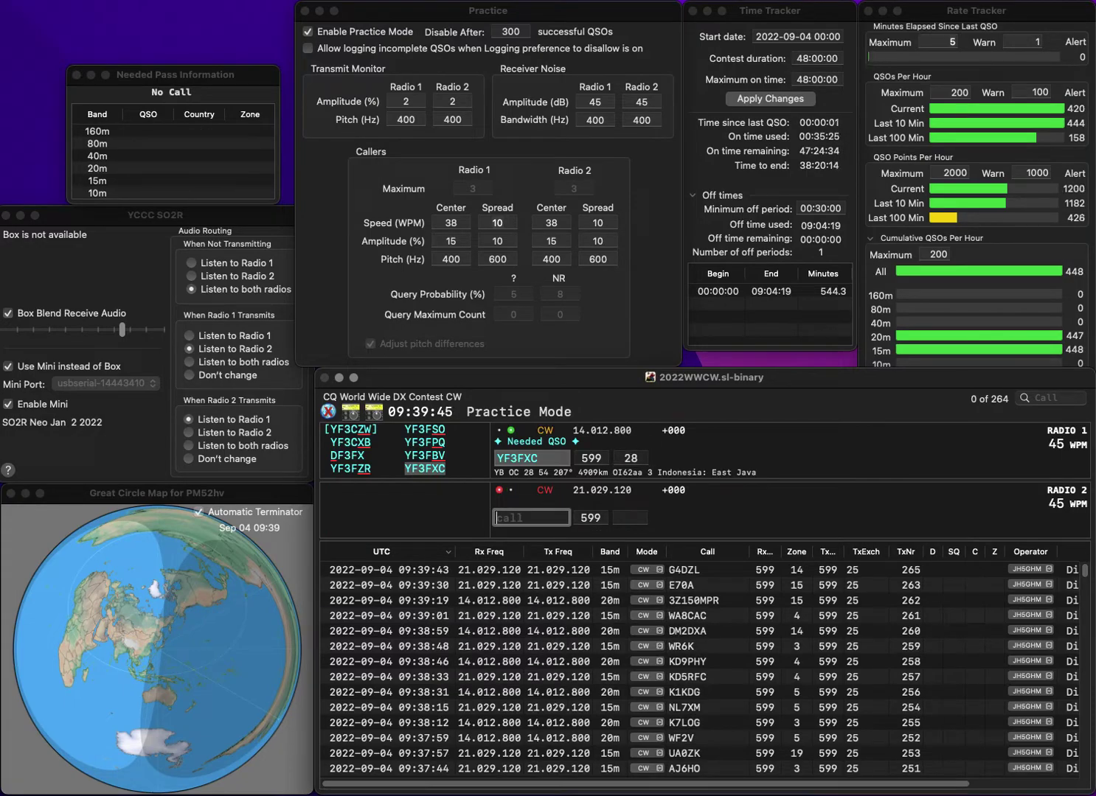
type("K1GM")
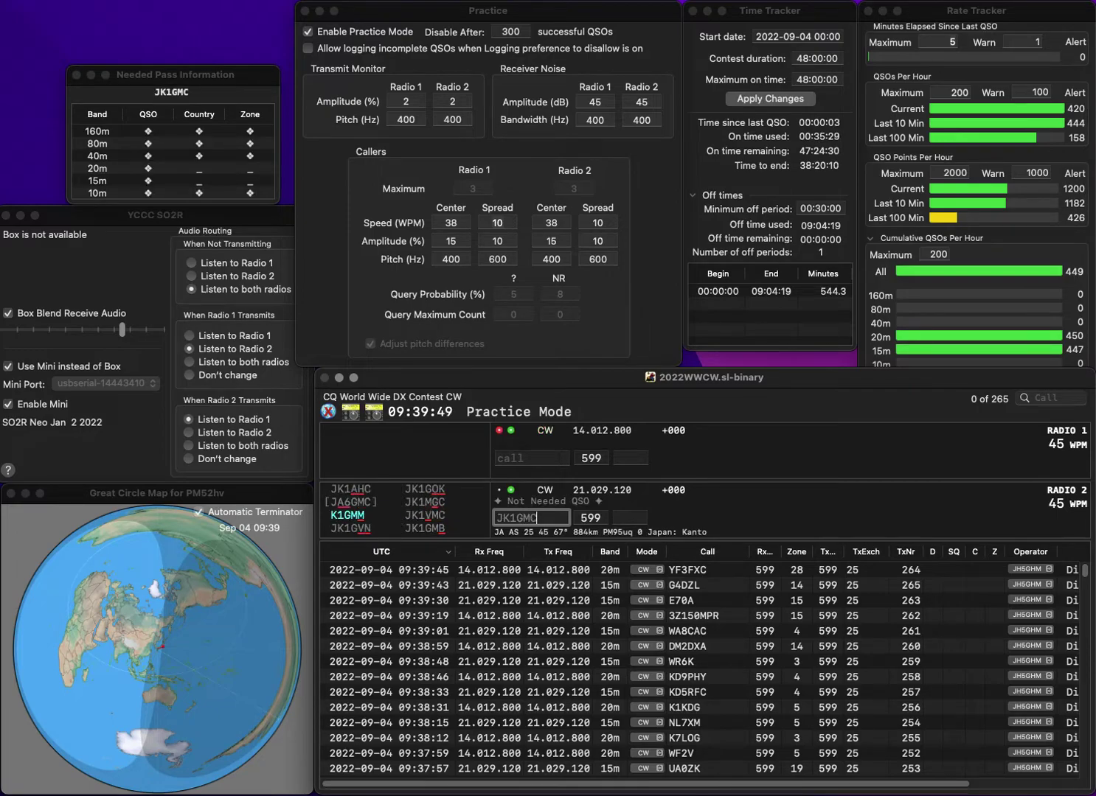
type("B")
key("Return")
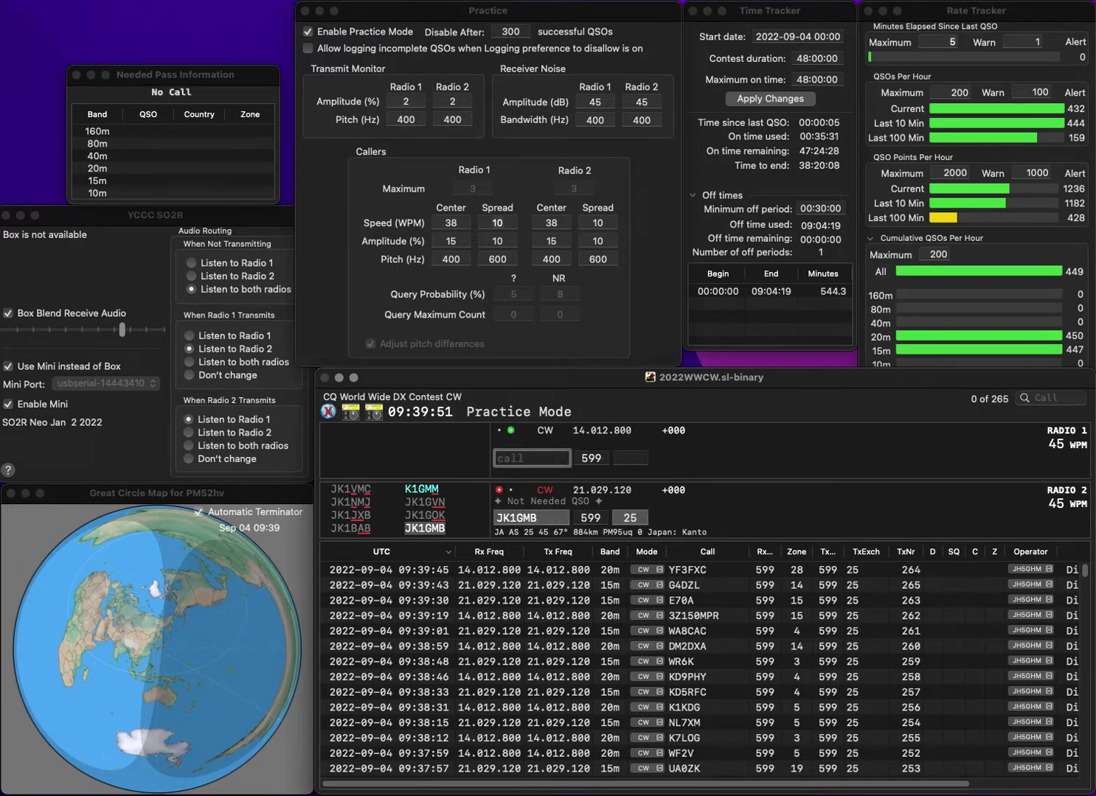
Reduce the Radio 1 entry WKFHW to the partial call FHW and send it, and log JK1GMB in zone 25 on Radio 2.
type("WKFHW")
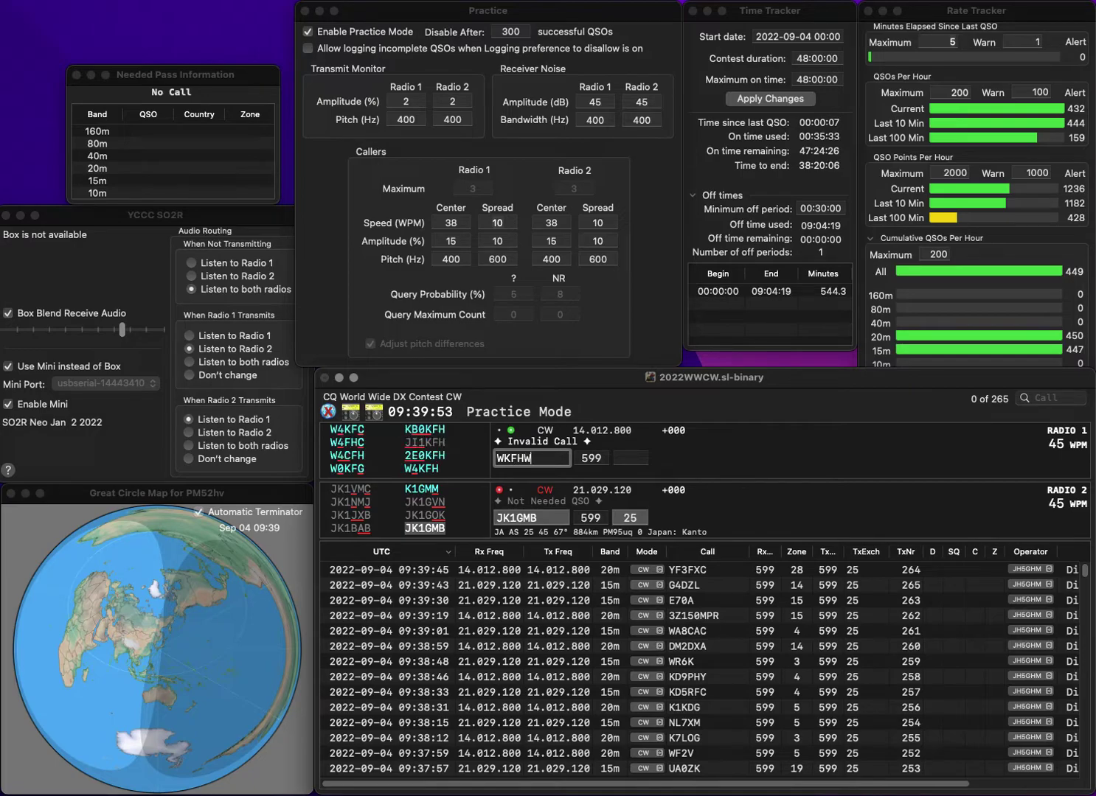
key("Home")
key("Delete")
key("Delete")
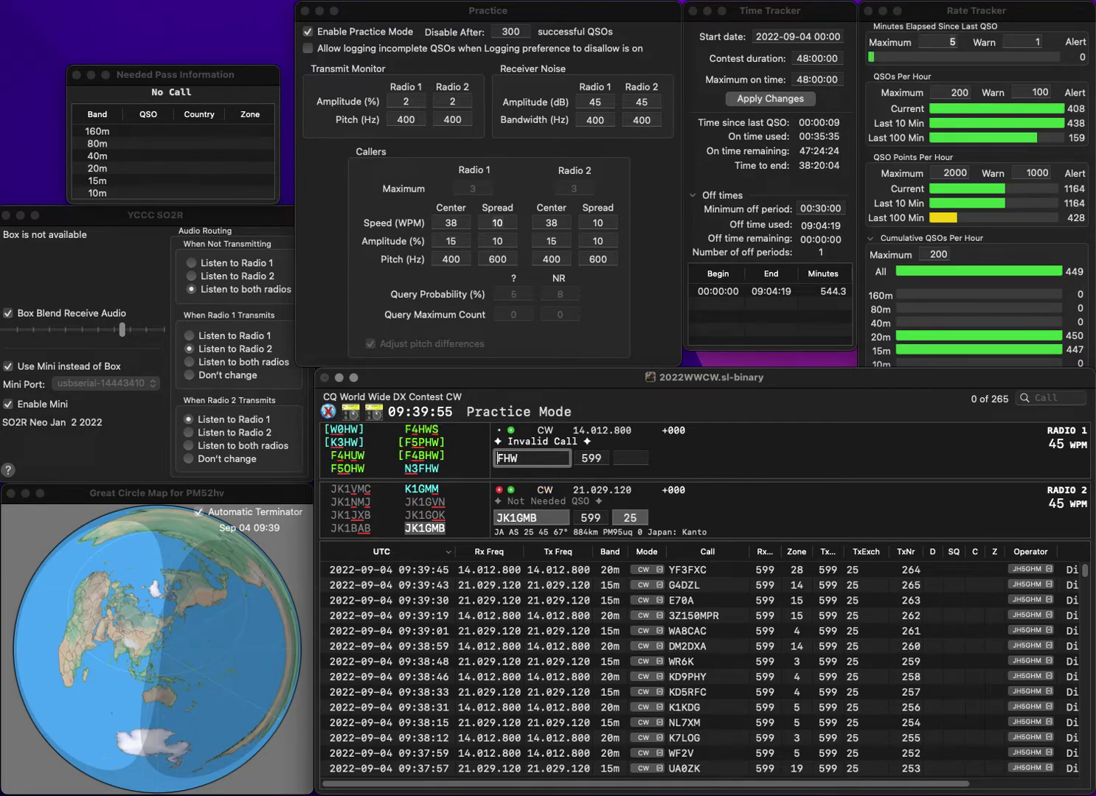
key("Return")
key("space")
key("Return")
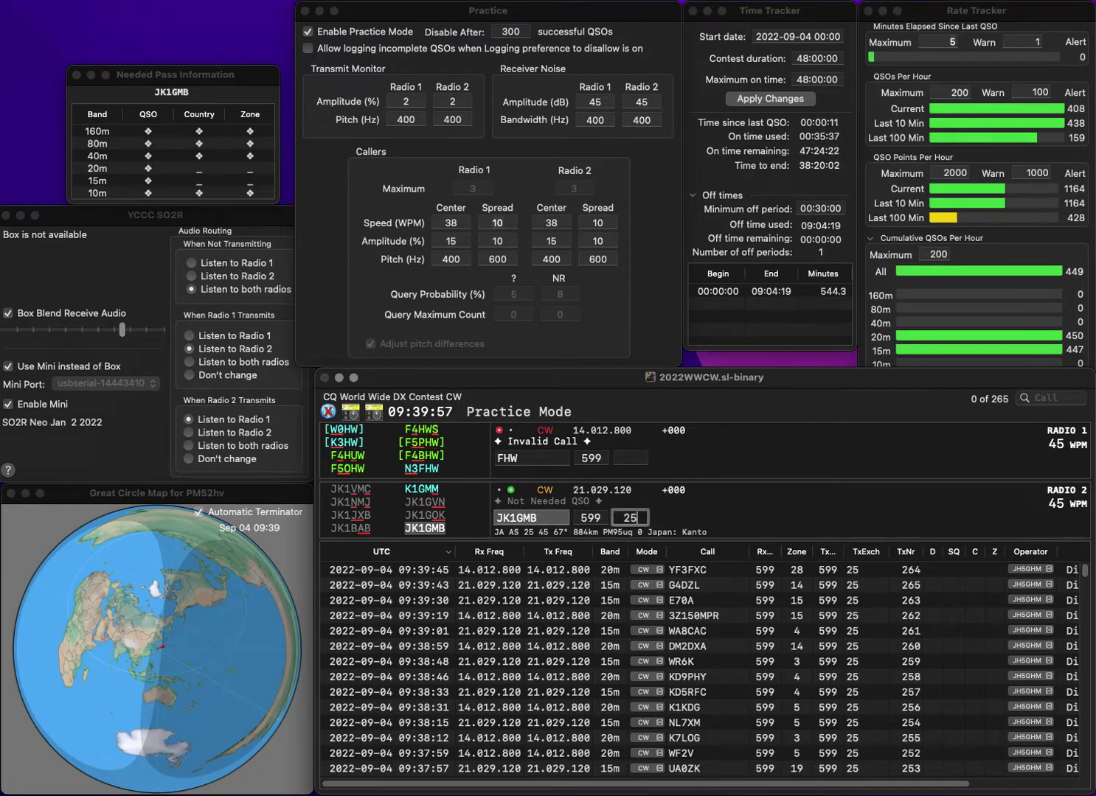
Correct the partial Radio 1 call to KF5WJ and answer it with zone 4.
type("KF")
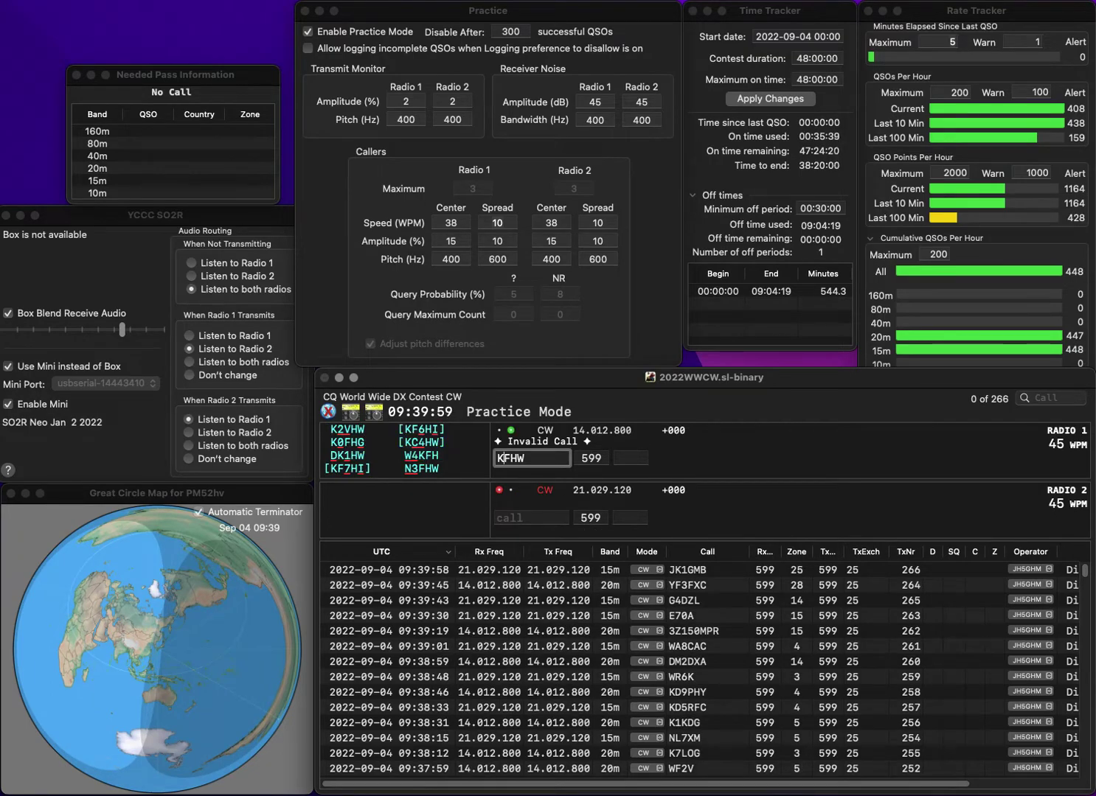
type("5")
key("Right")
key("BackSpace")
key("Right")
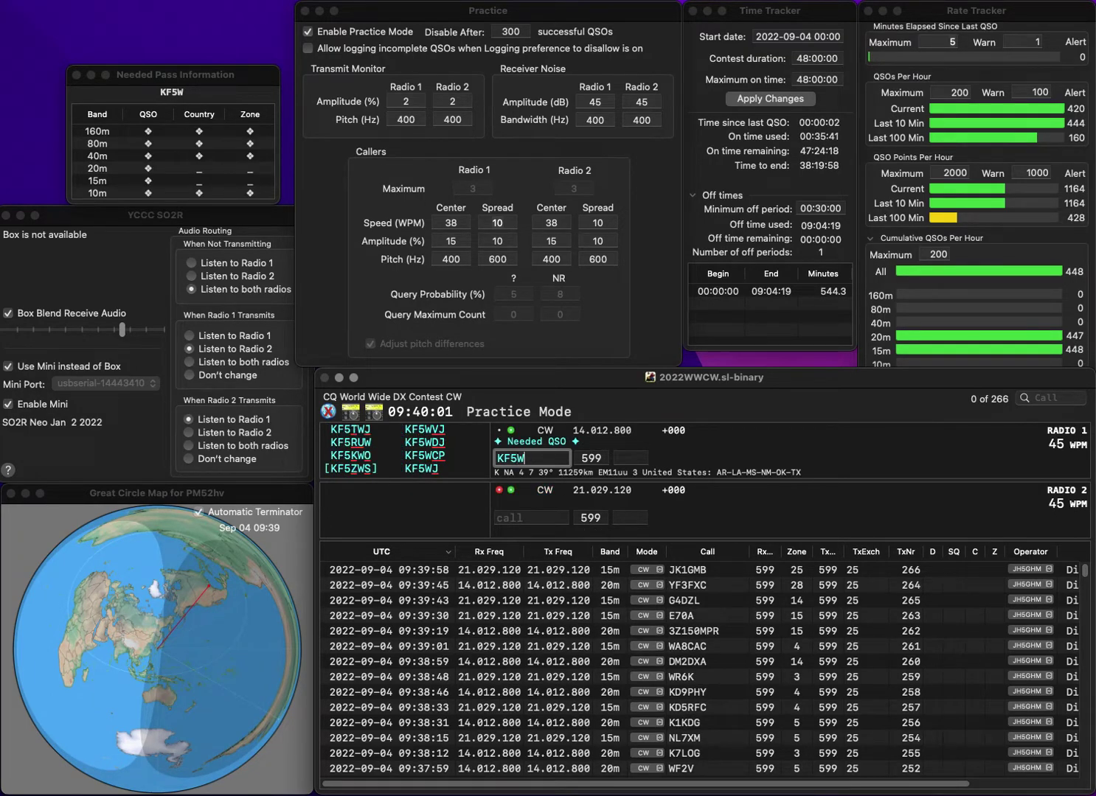
type("J")
key("Return")
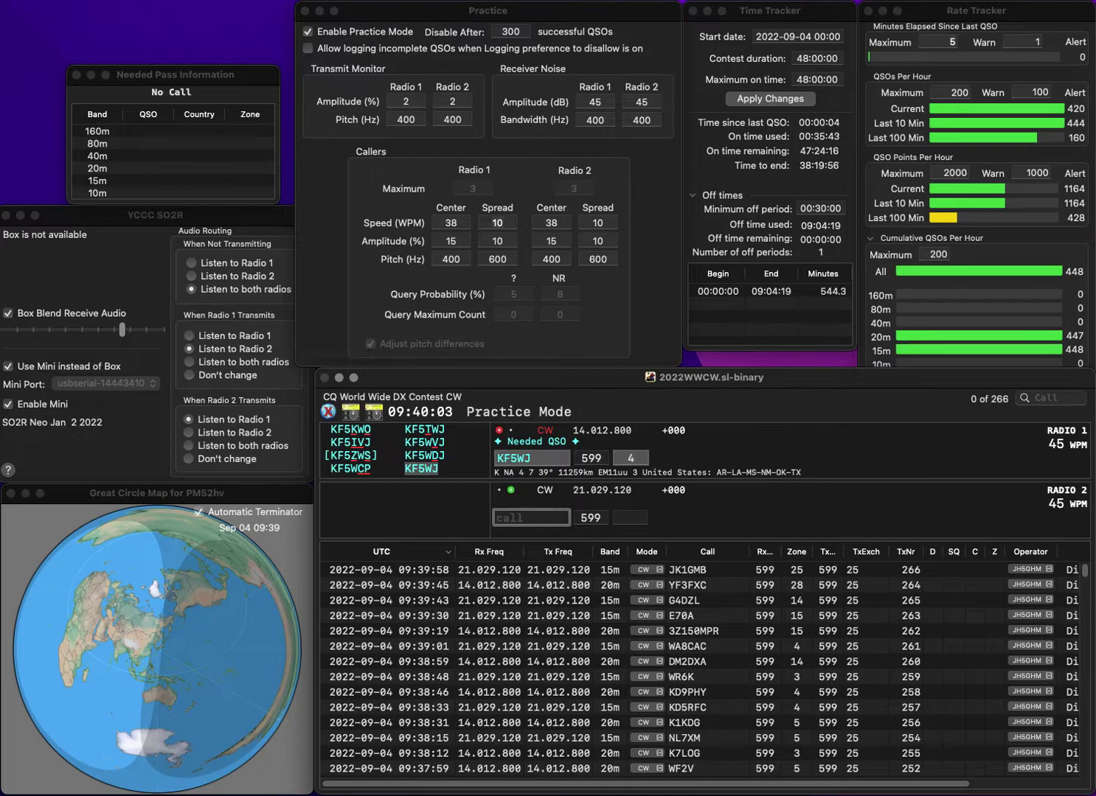
type("K1GF")
key("Left")
key("Left")
key("BackSpace")
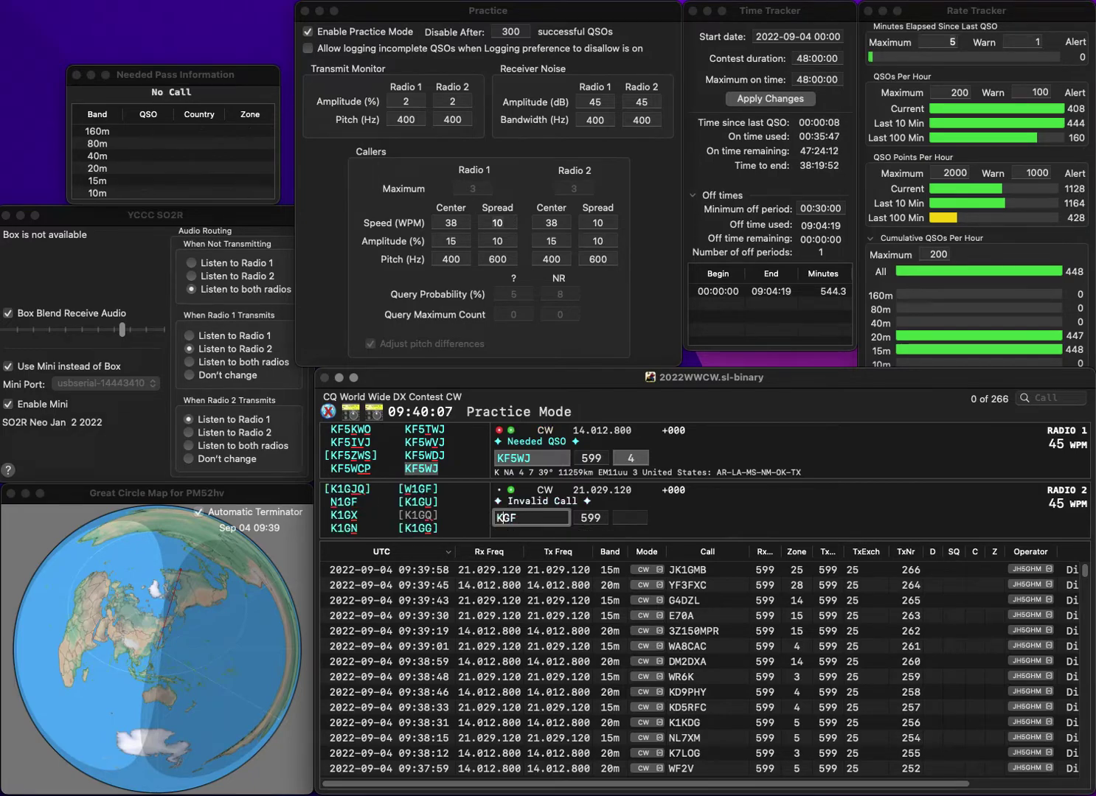
type("2Z")
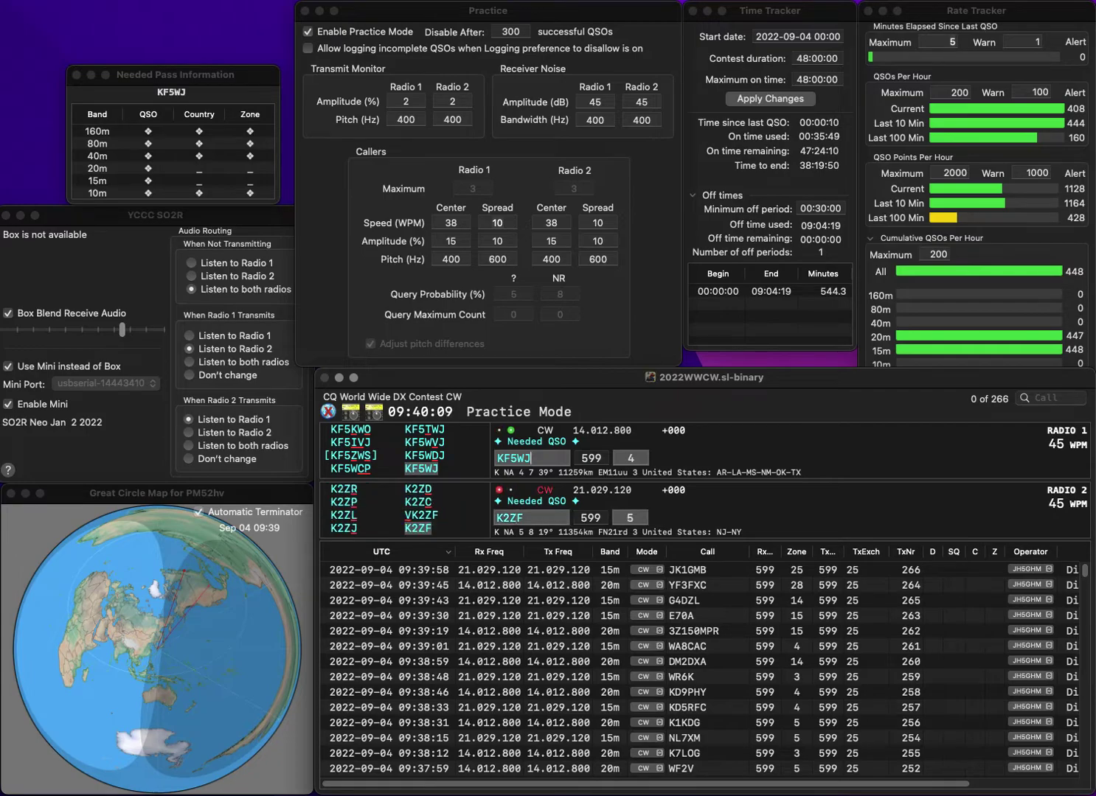
key("Return")
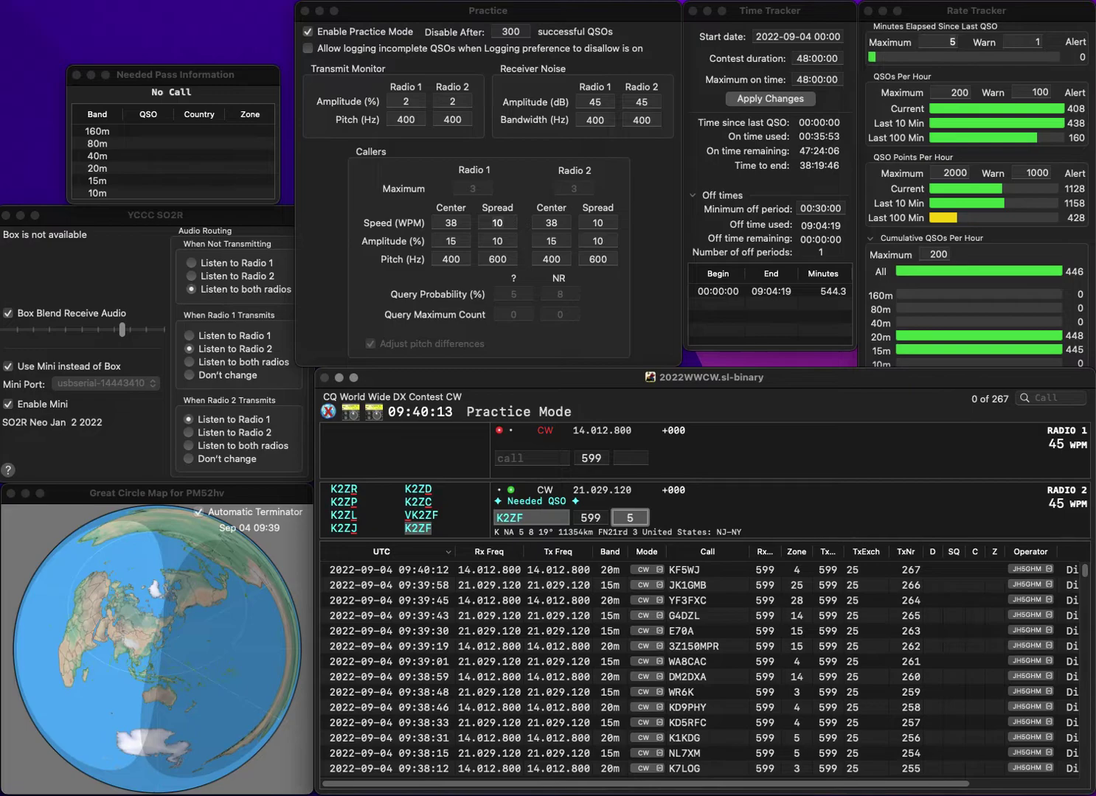
key("Return")
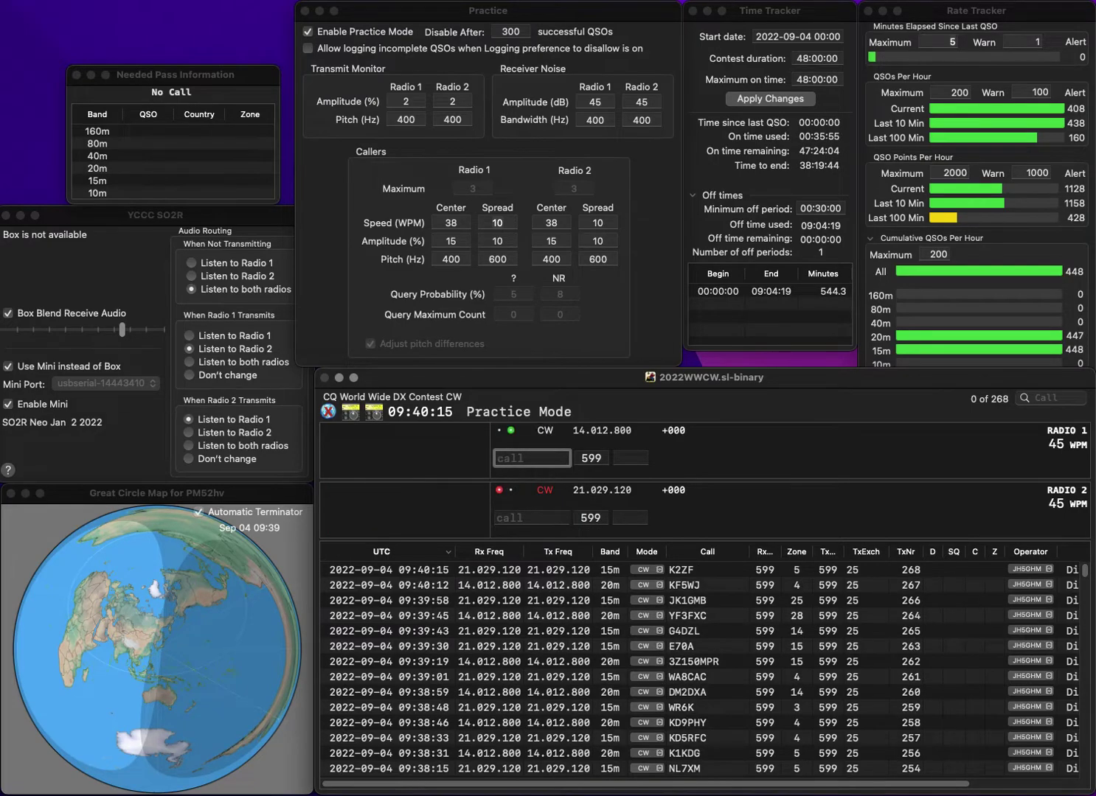
type("DL0MCM")
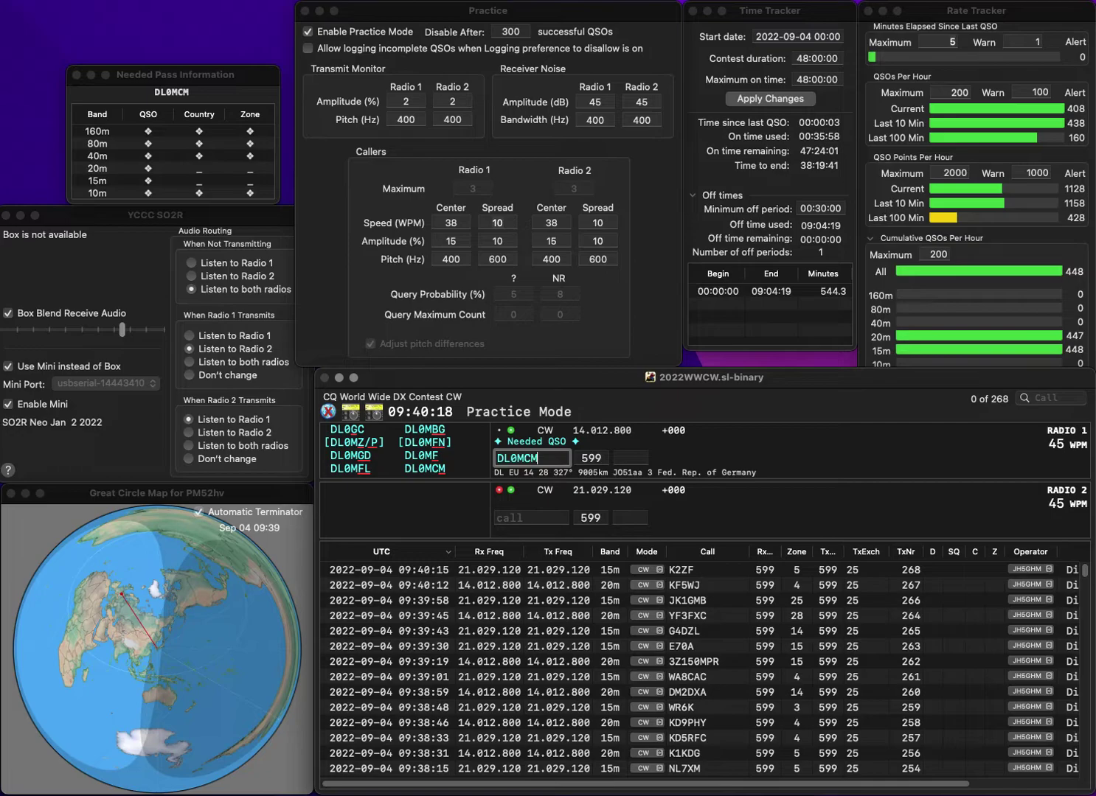
key("Return")
type("N6KR")
key("Return")
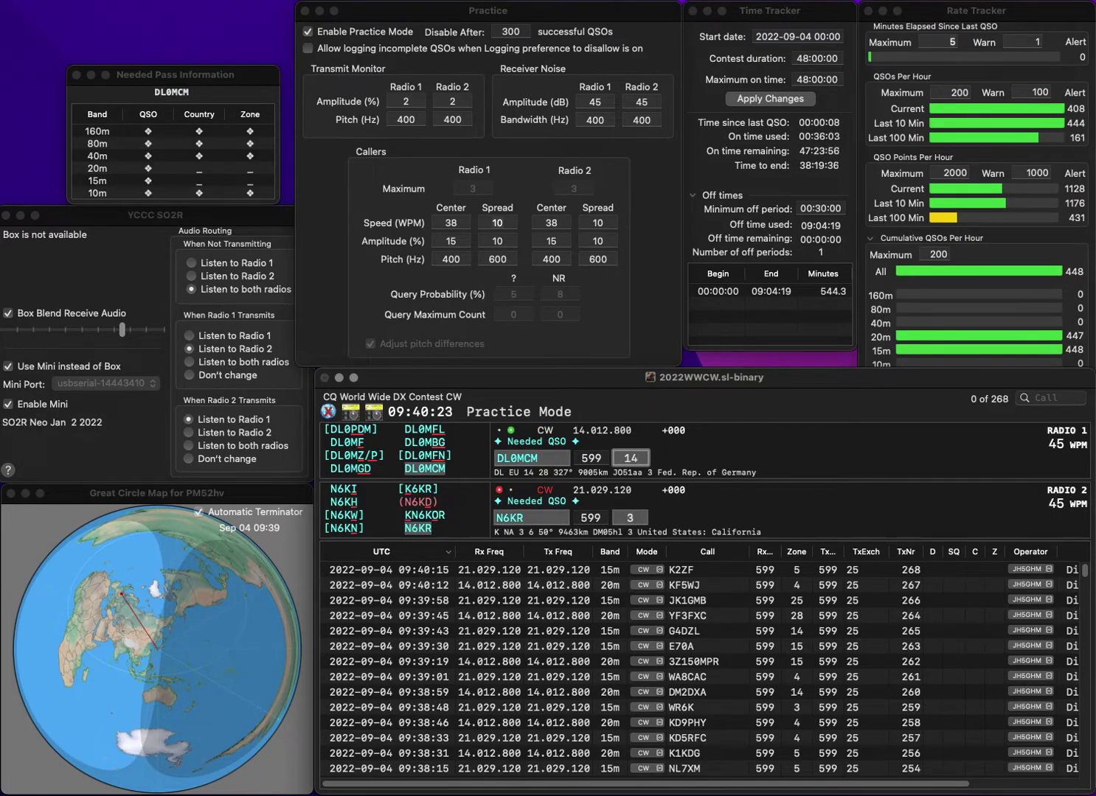
key("Return")
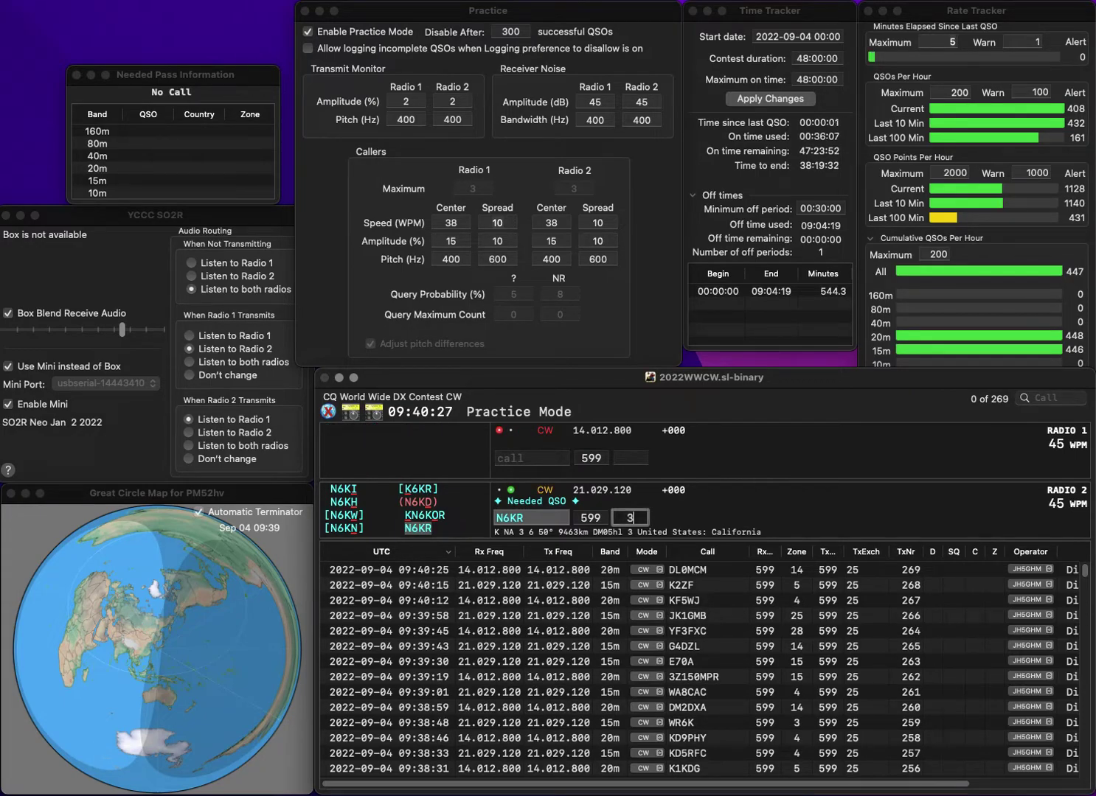
key("Return")
Enter N3ORC on Radio 1, correct it to 7N3ORC, and answer it with zone 25.
type("N")
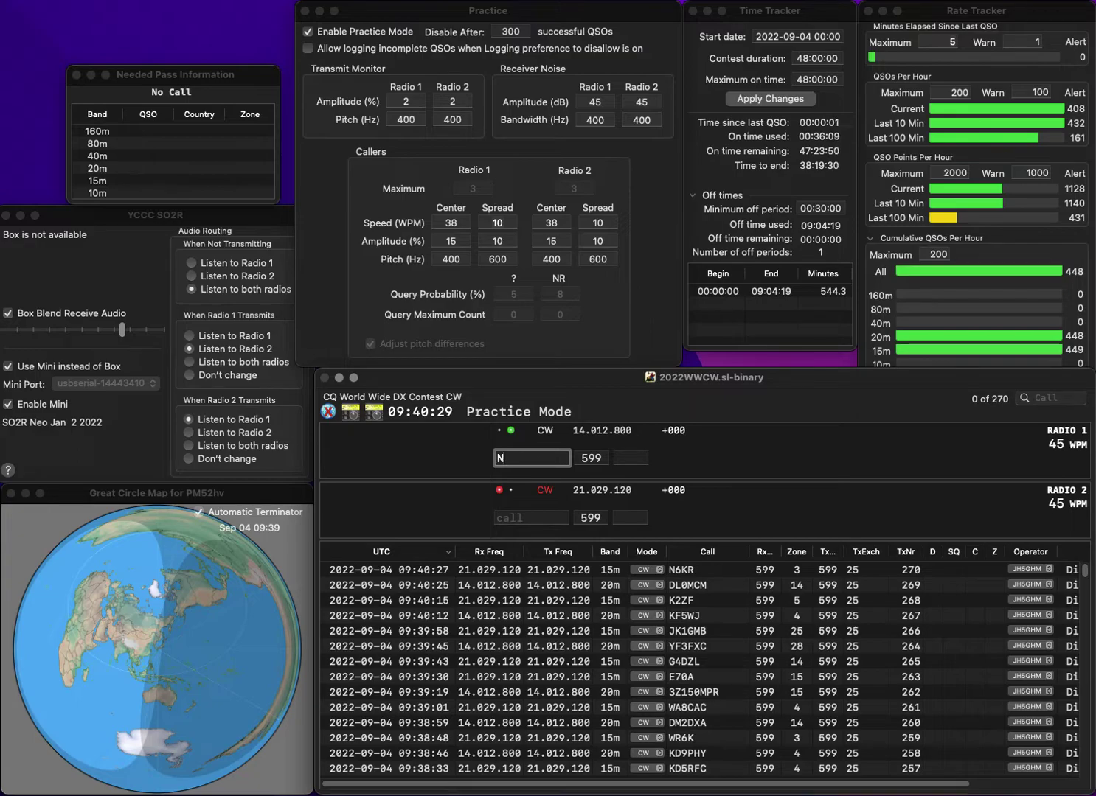
type("3ORC")
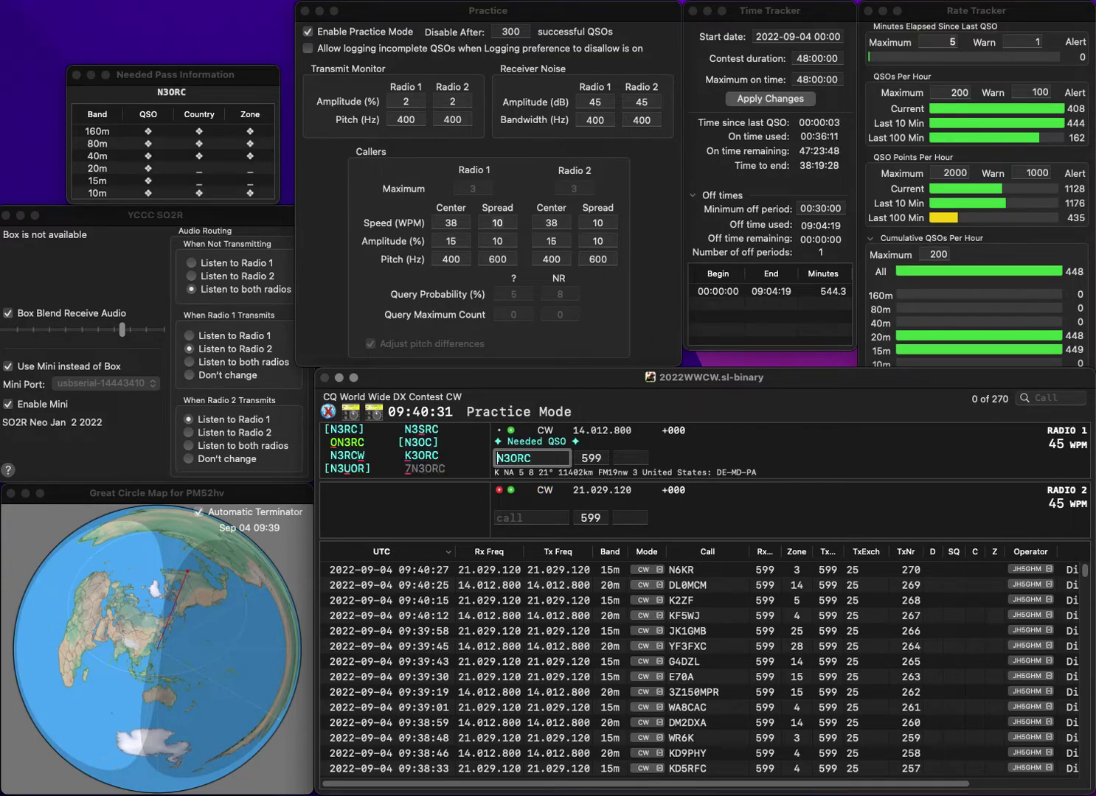
key("Home")
type("7")
key("Return")
key("Return")
key("Return")
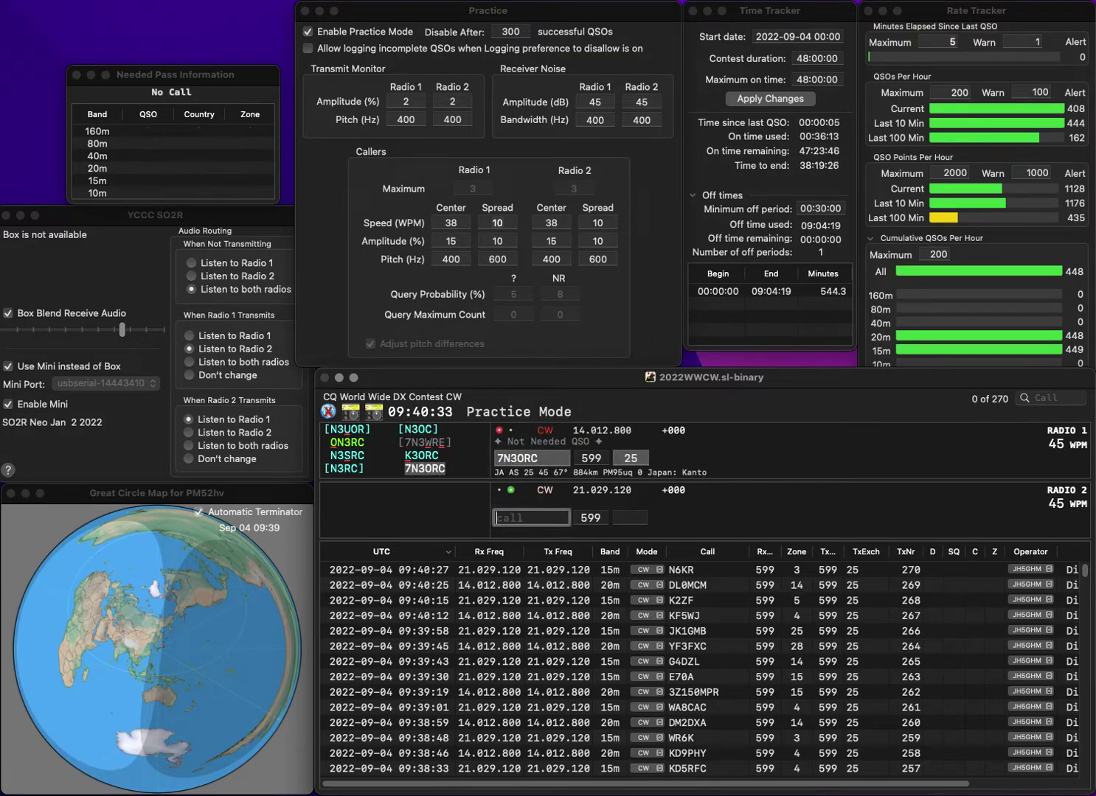
type("JA1N")
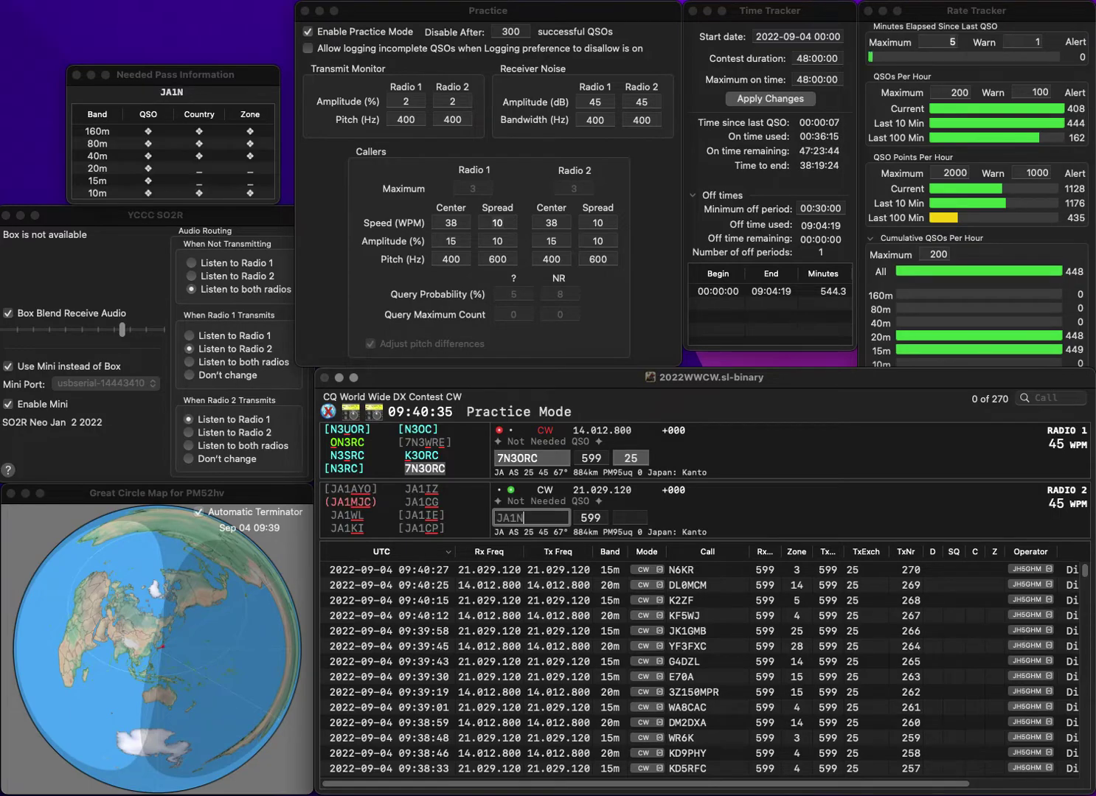
type("GK")
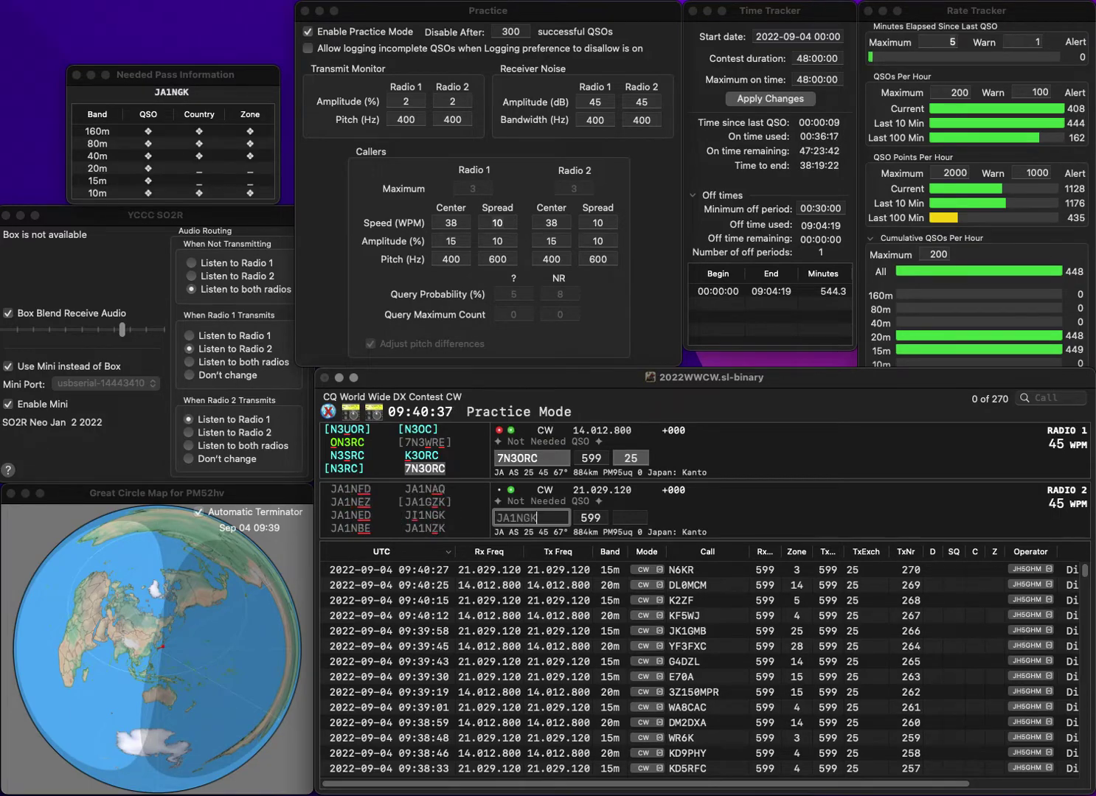
type("Z")
key("Return")
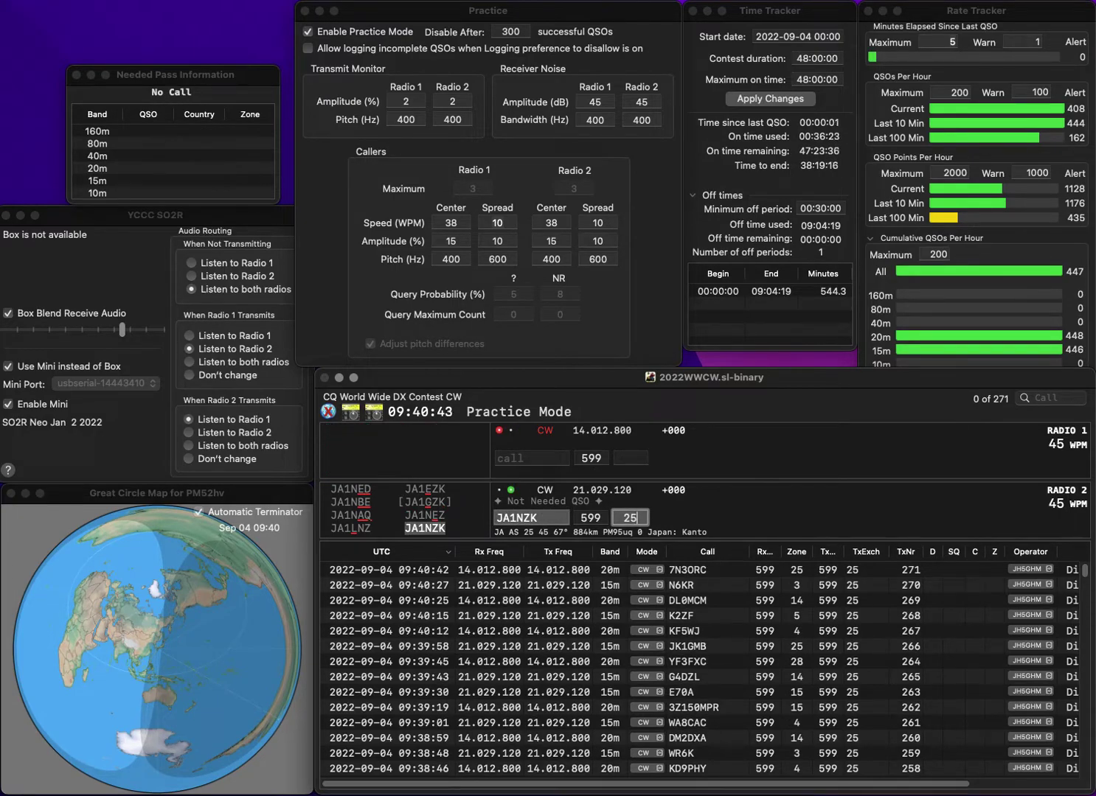
key("Return")
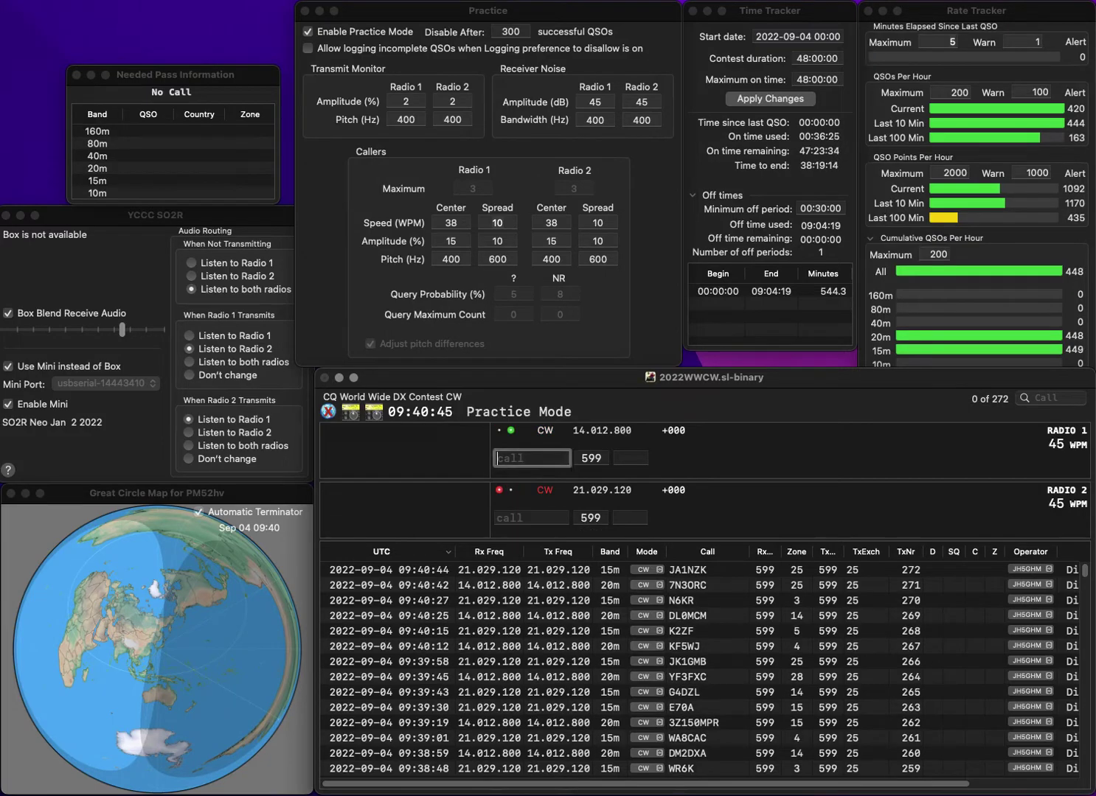
Enter and answer LZ1RT with zone 20 on Radio 1, and send the partial call 9BJ on Radio 2.
type("LZ1RT")
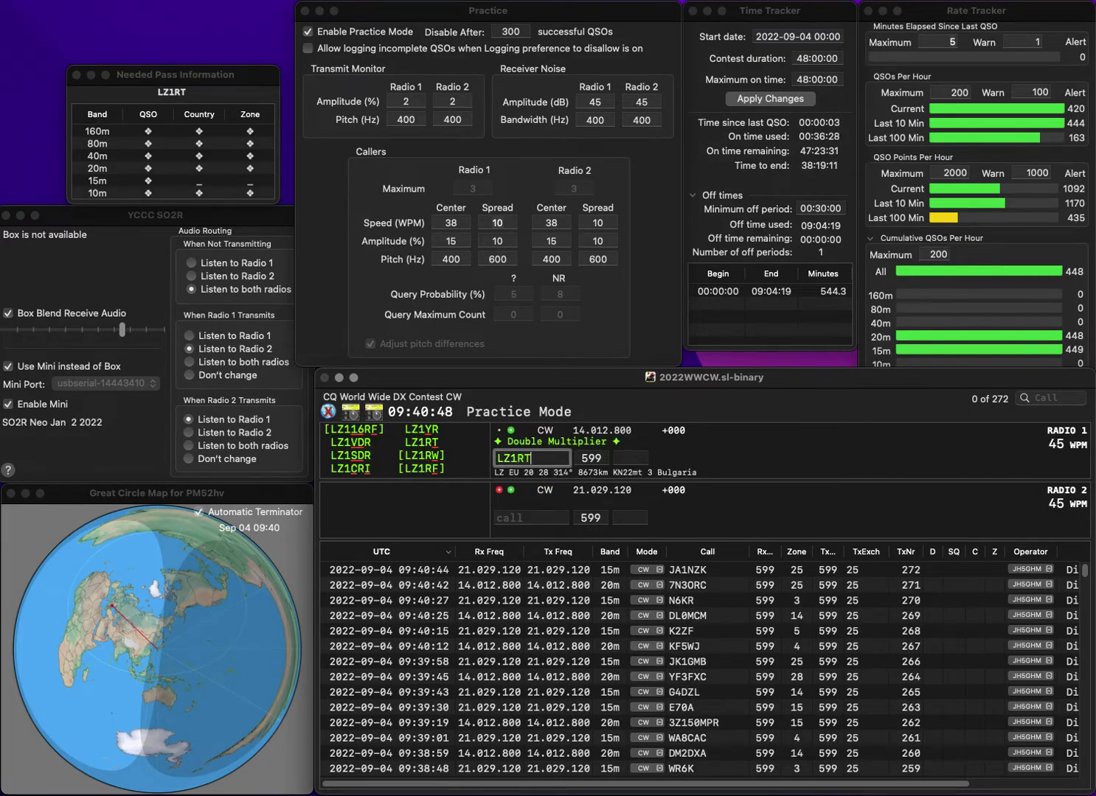
key("Return")
type("9BJ")
key("Return")
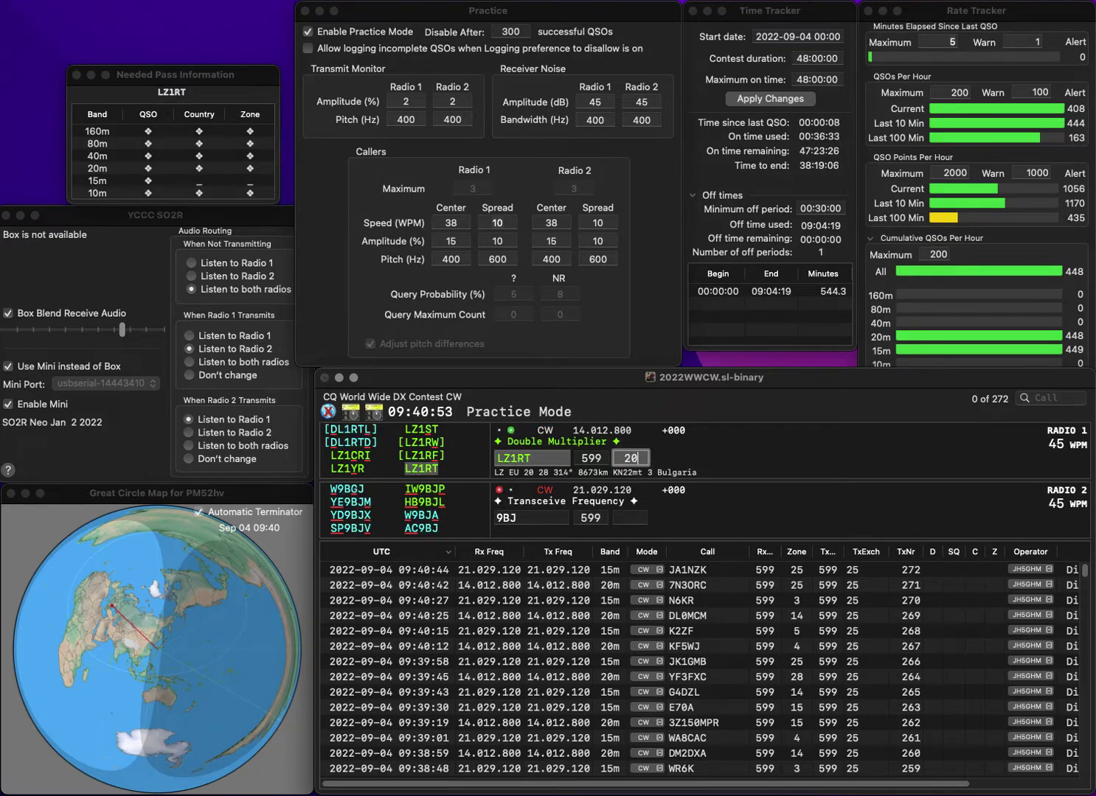
key("Return")
type("9BJ")
key("Home")
type("AC")
key("Return")
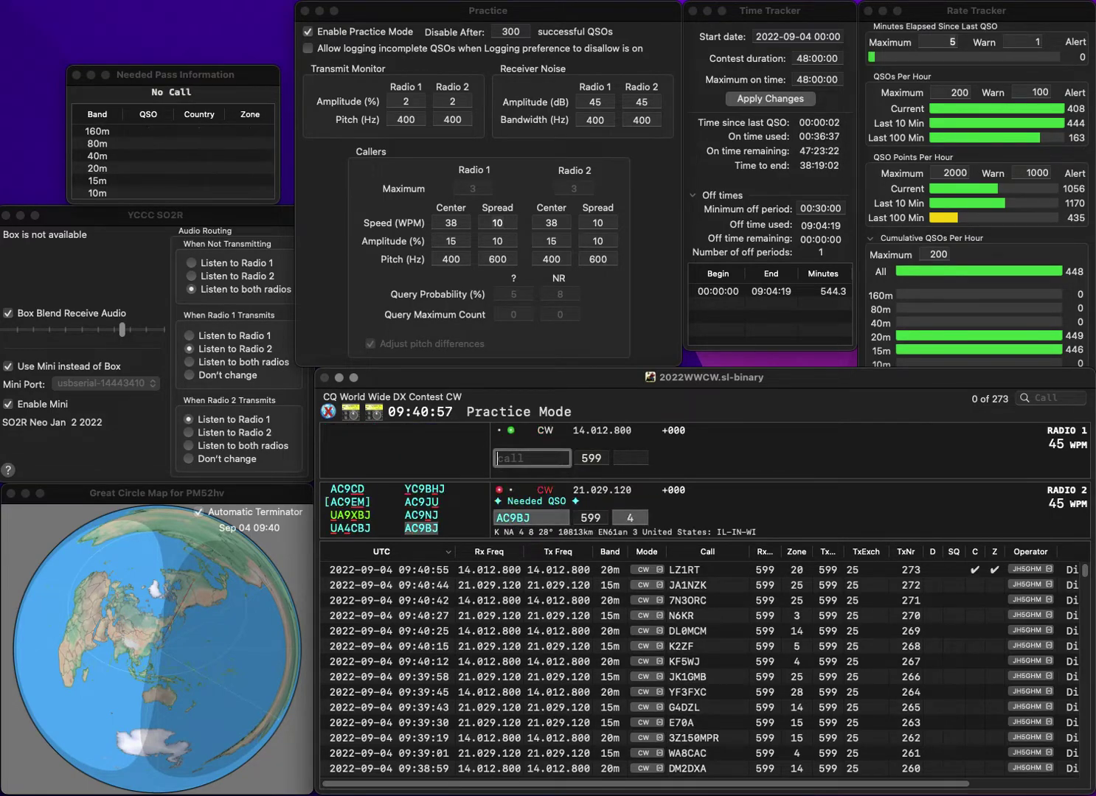
type("W8MTG")
key("Return")
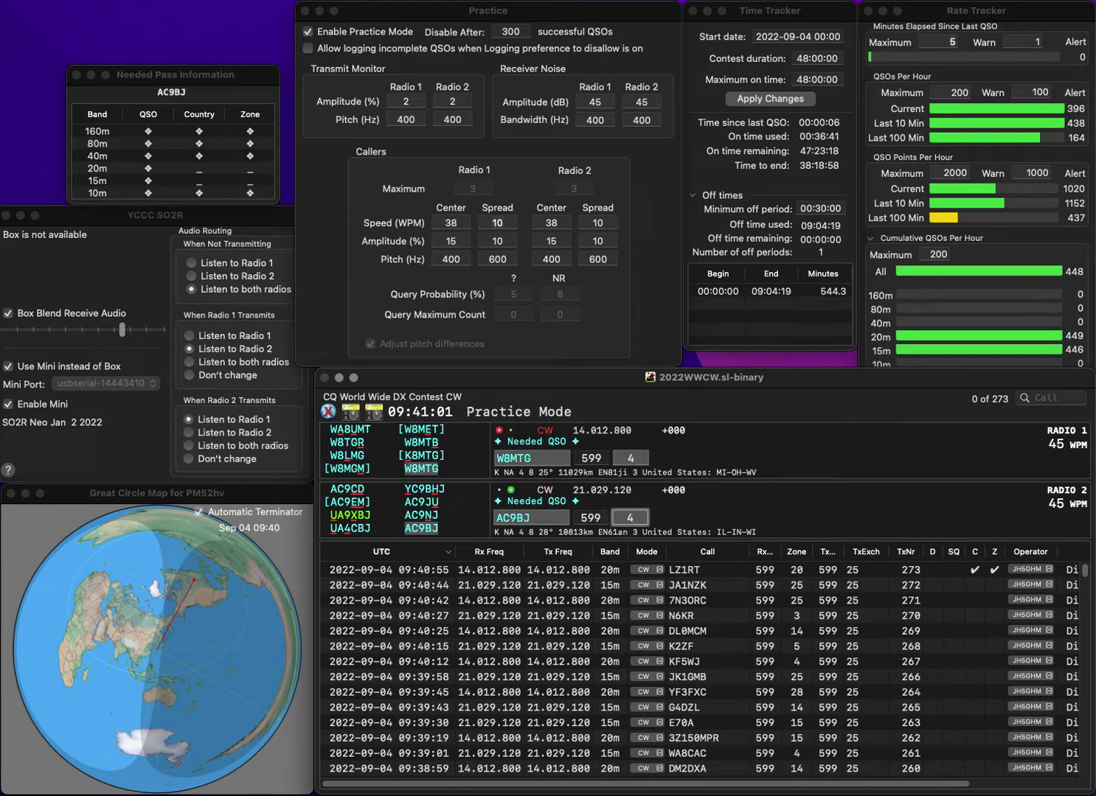
key("Return")
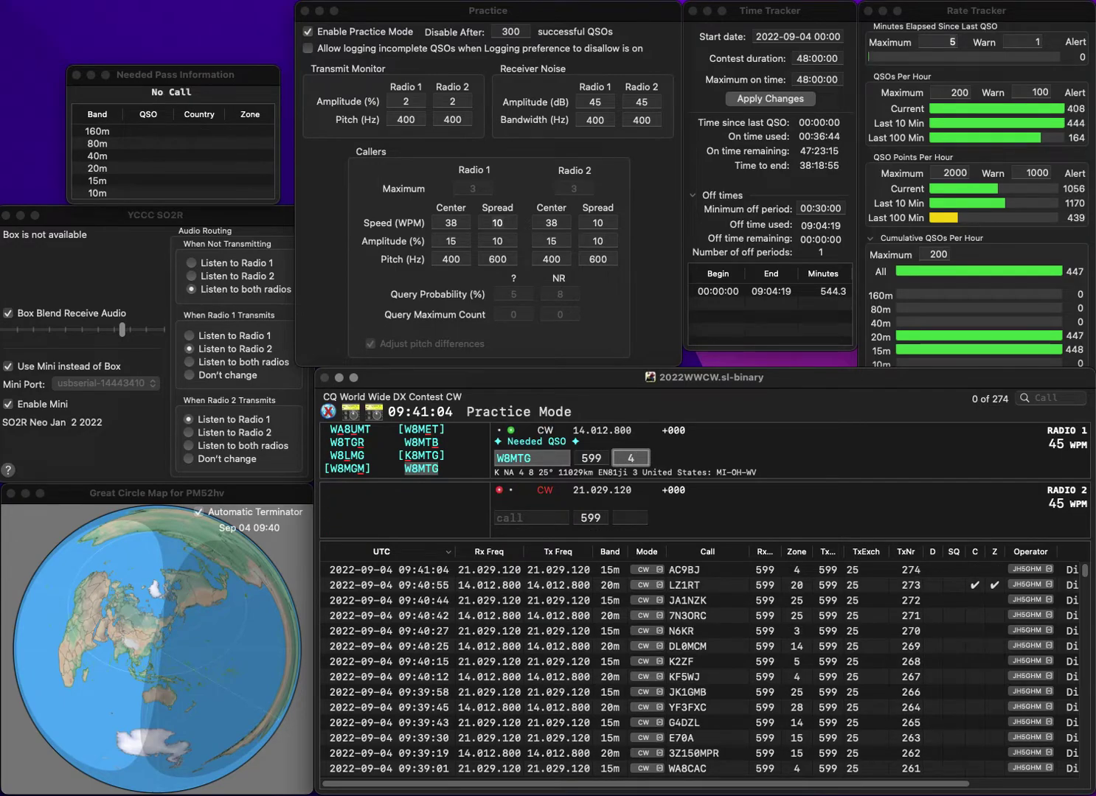
key("Return")
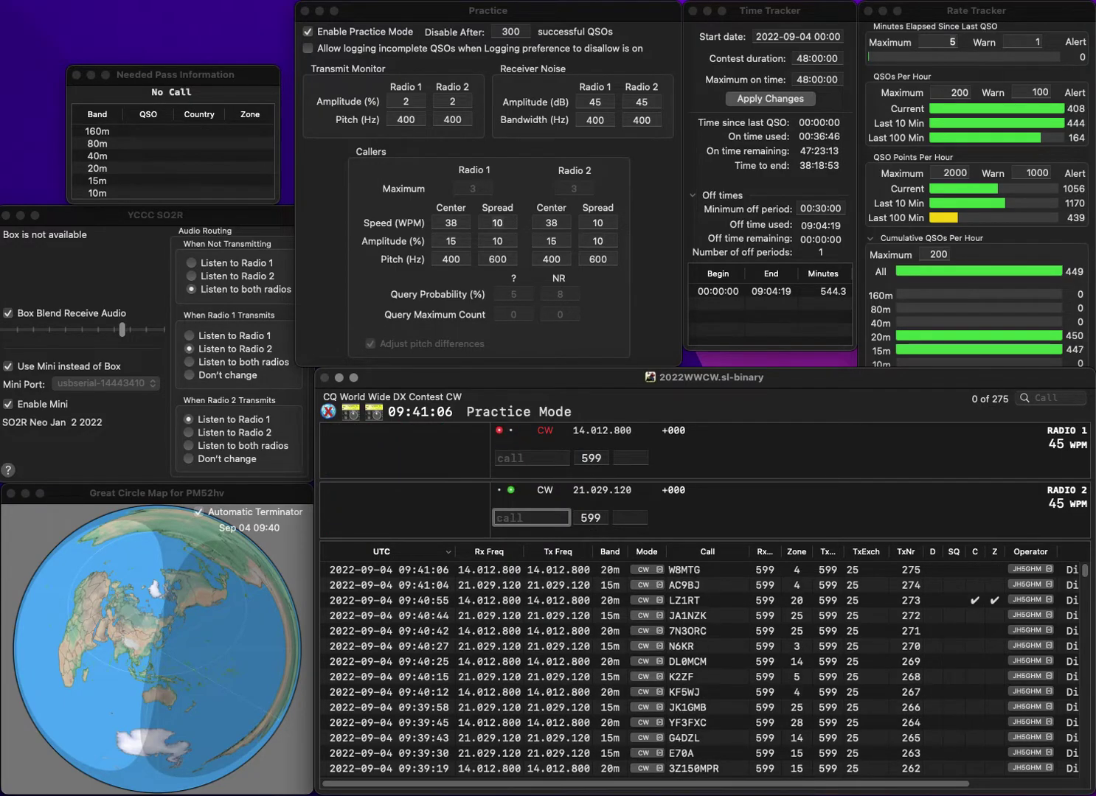
Enter and answer W4CQE with zone 4 on Radio 2 and EB2RA with zone 14 on Radio 1.
type("W4CQE")
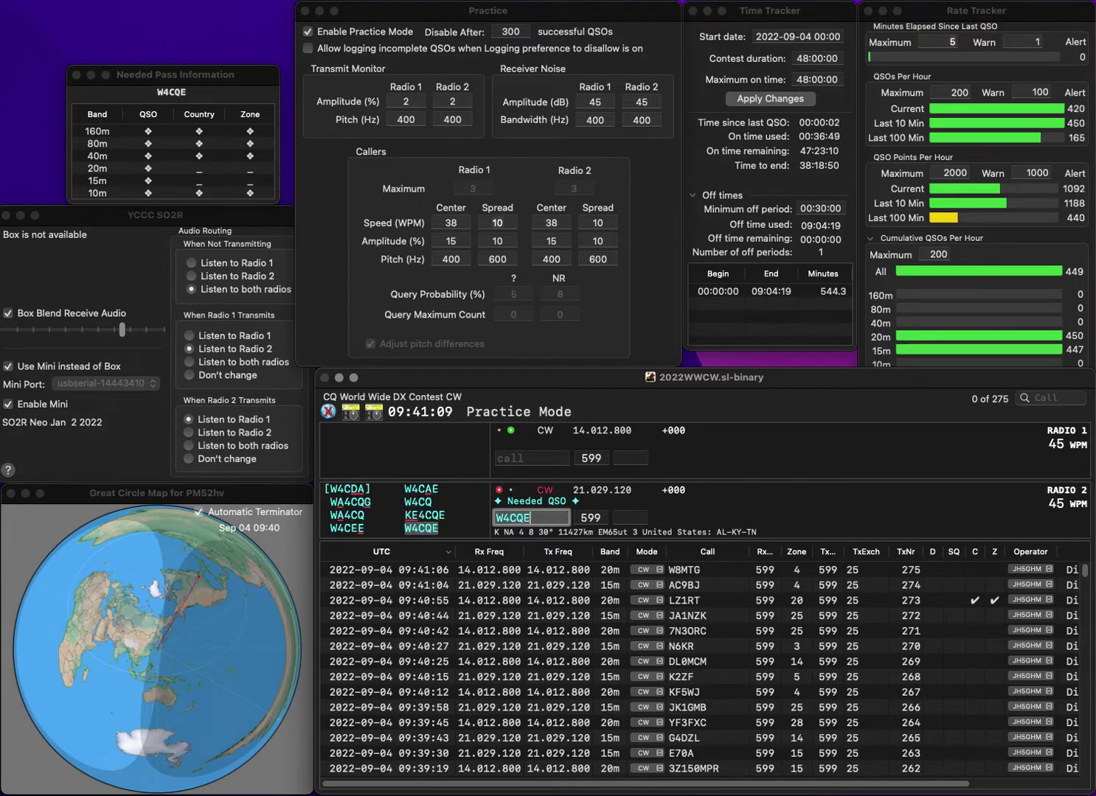
key("Return")
type("EB2RA")
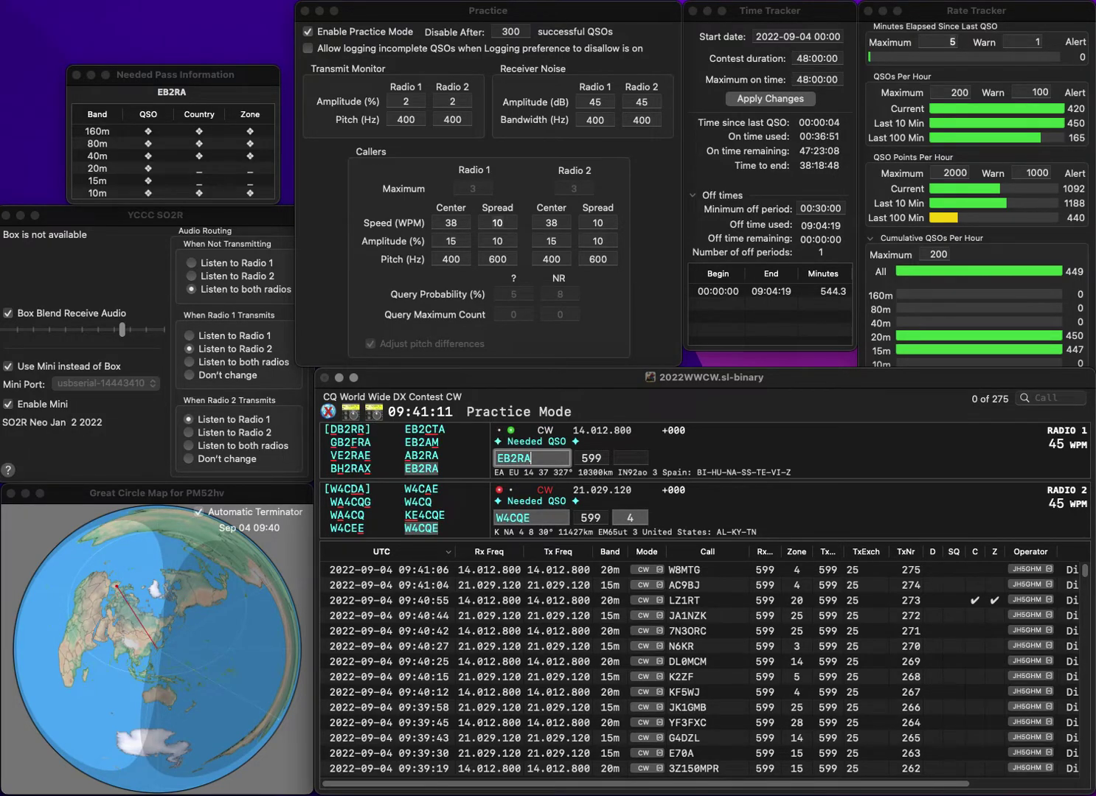
key("Return")
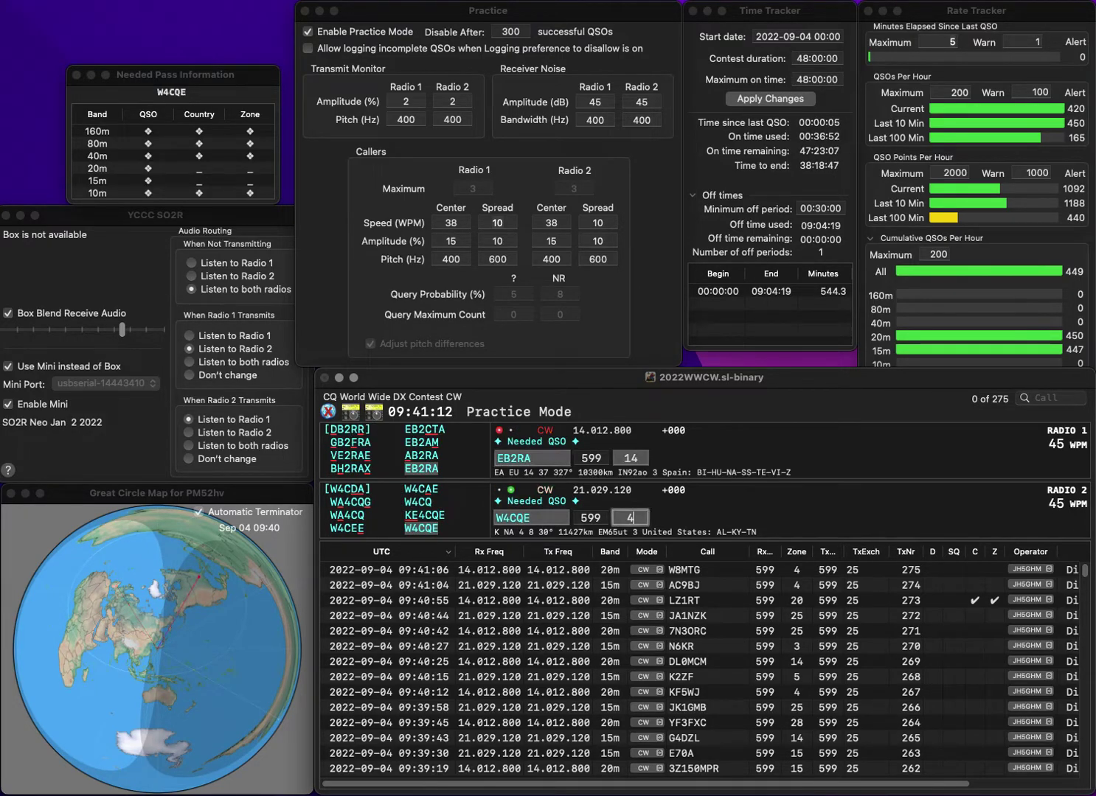
key("Return")
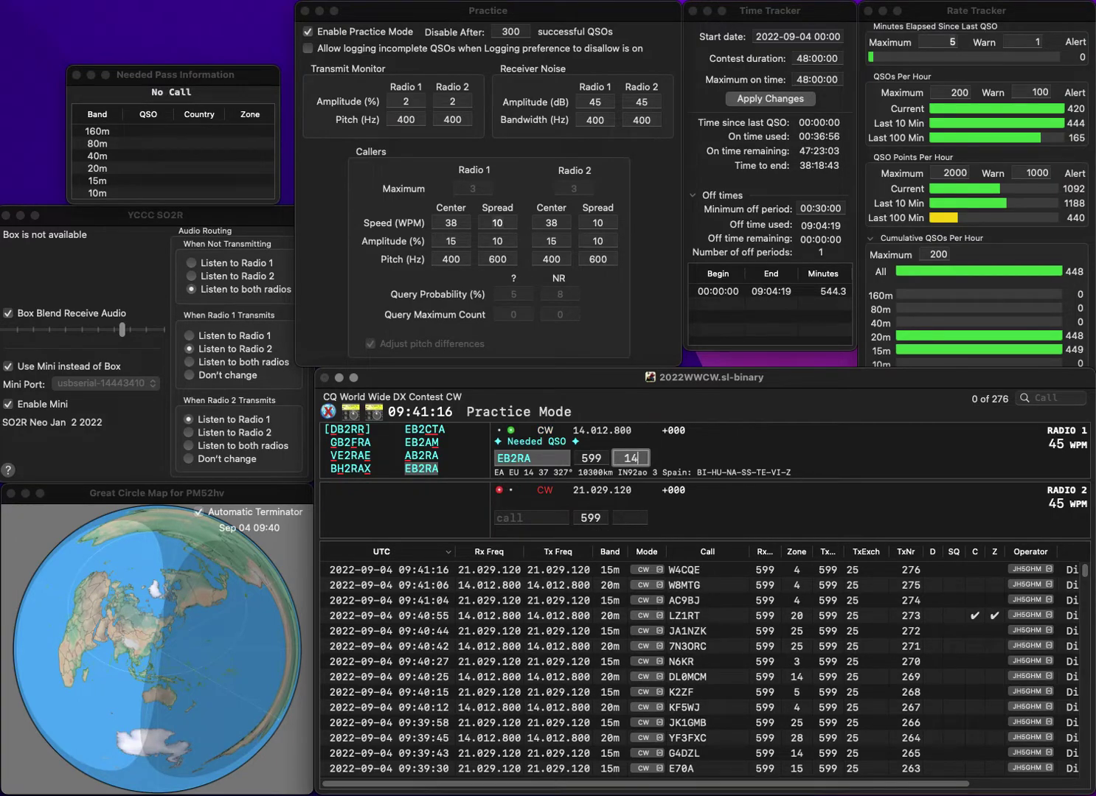
key("Return")
type("KF0FDV")
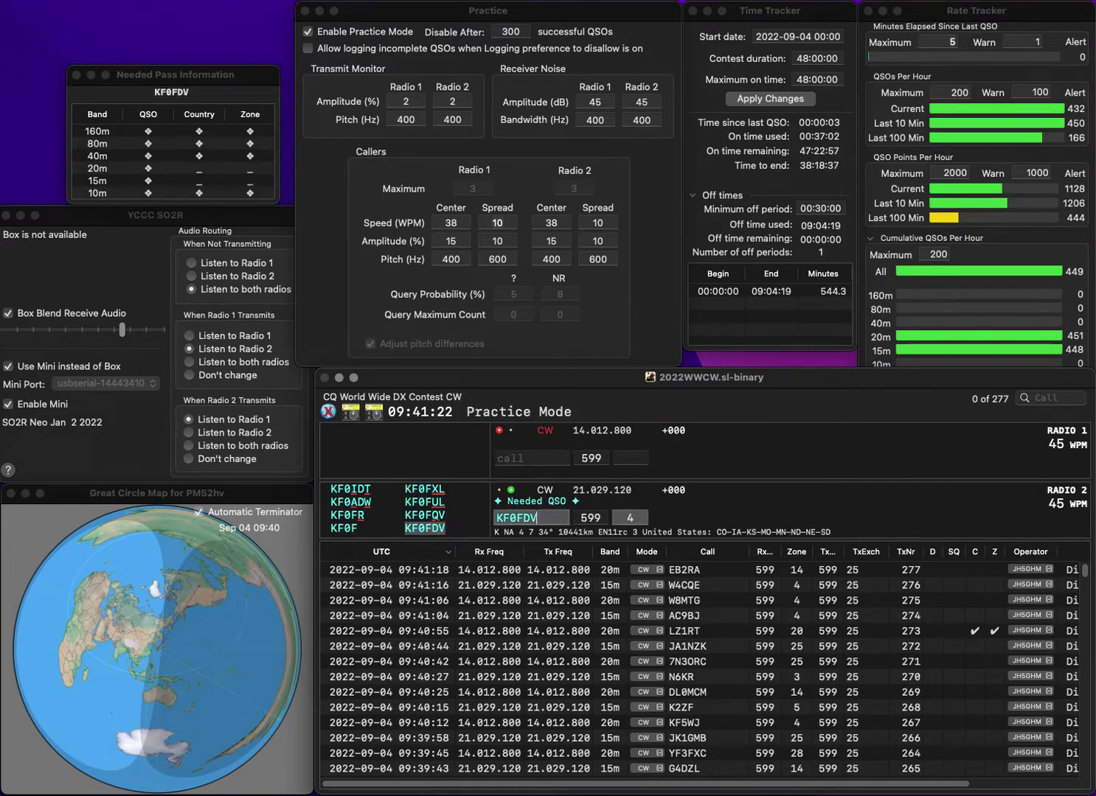
key("Return")
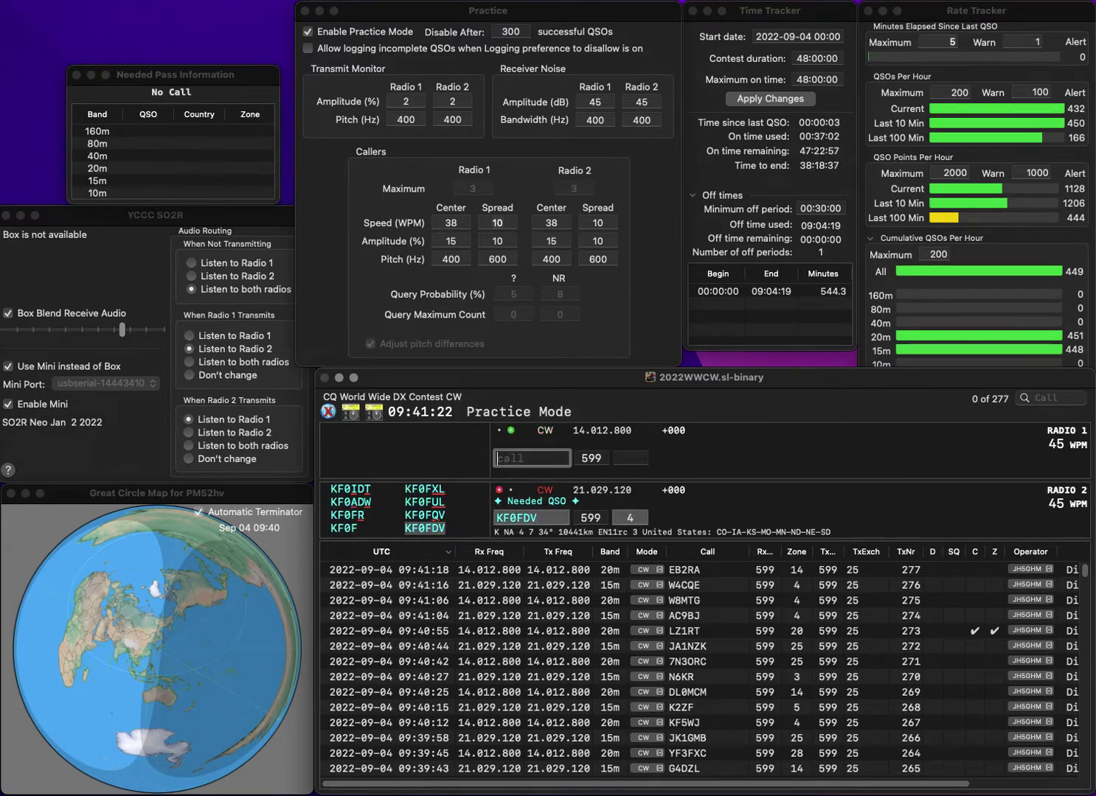
type("W2")
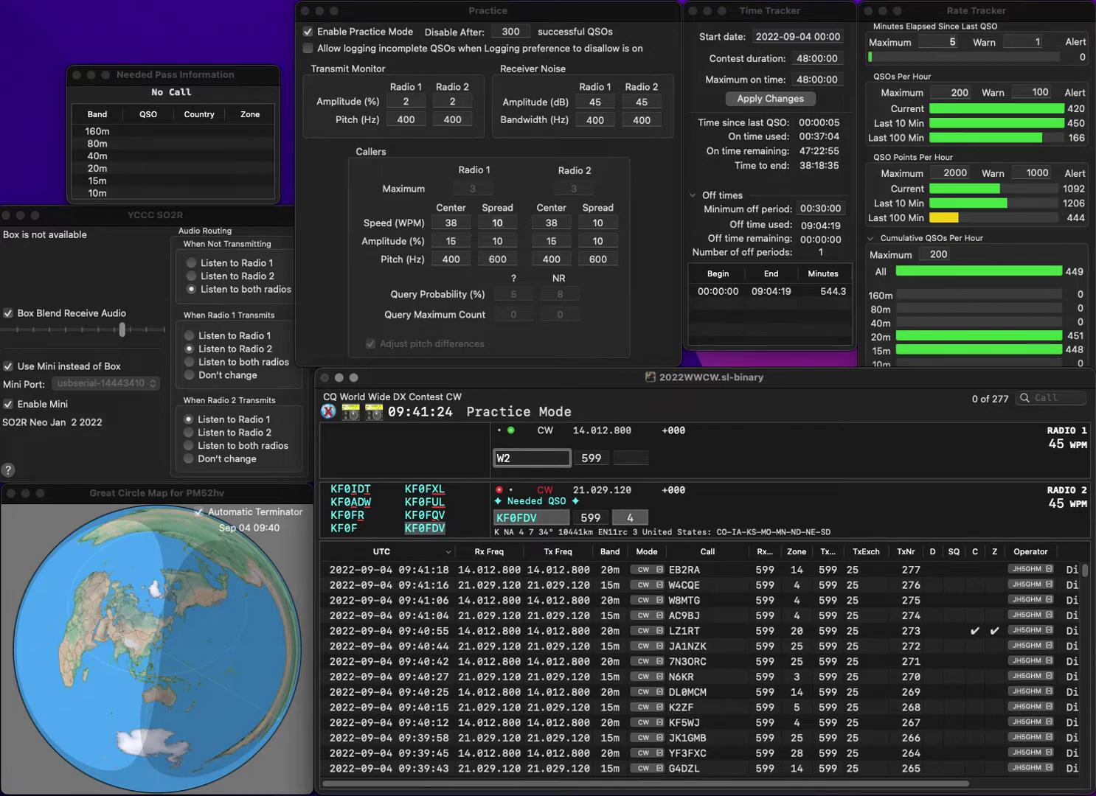
type("ZA")
key("Return")
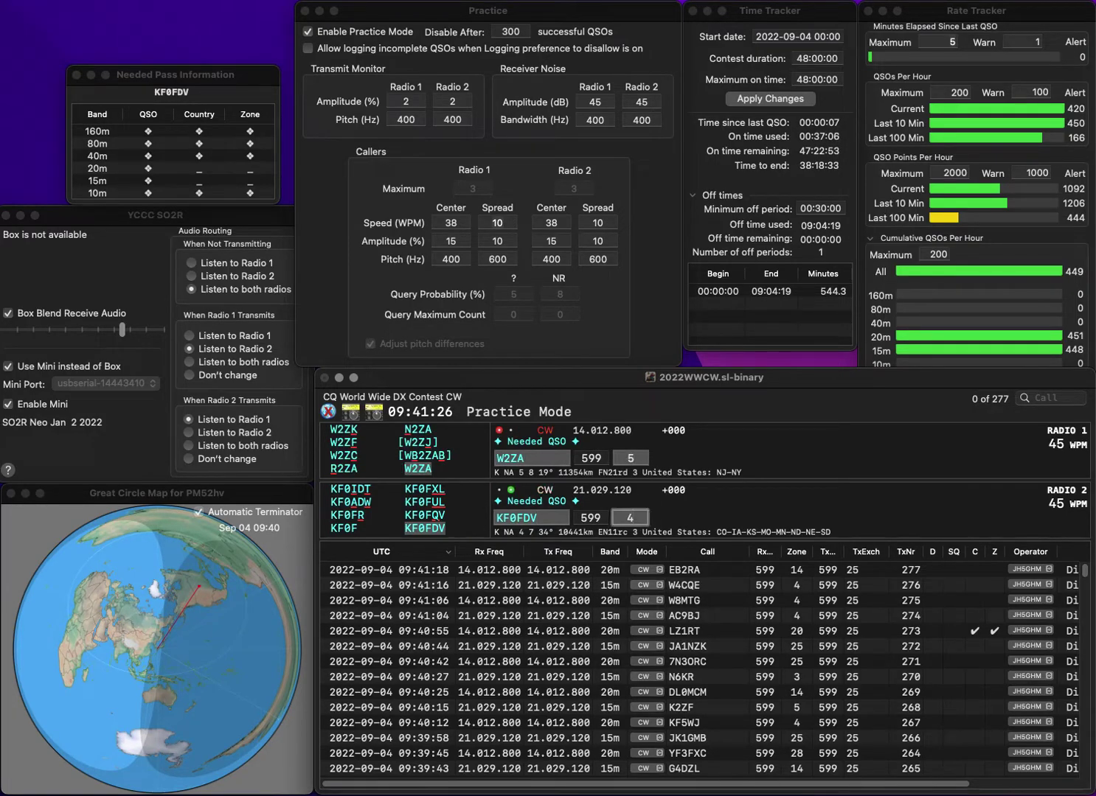
key("Return")
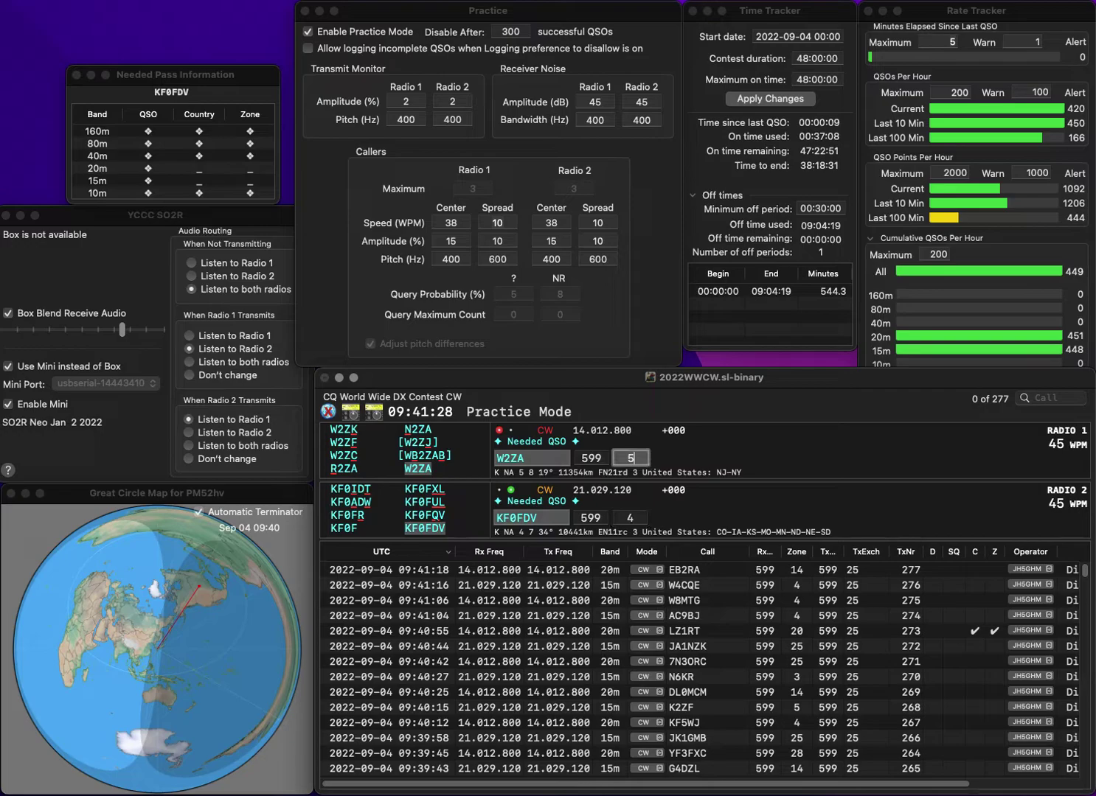
key("Return")
type("N4BQQ")
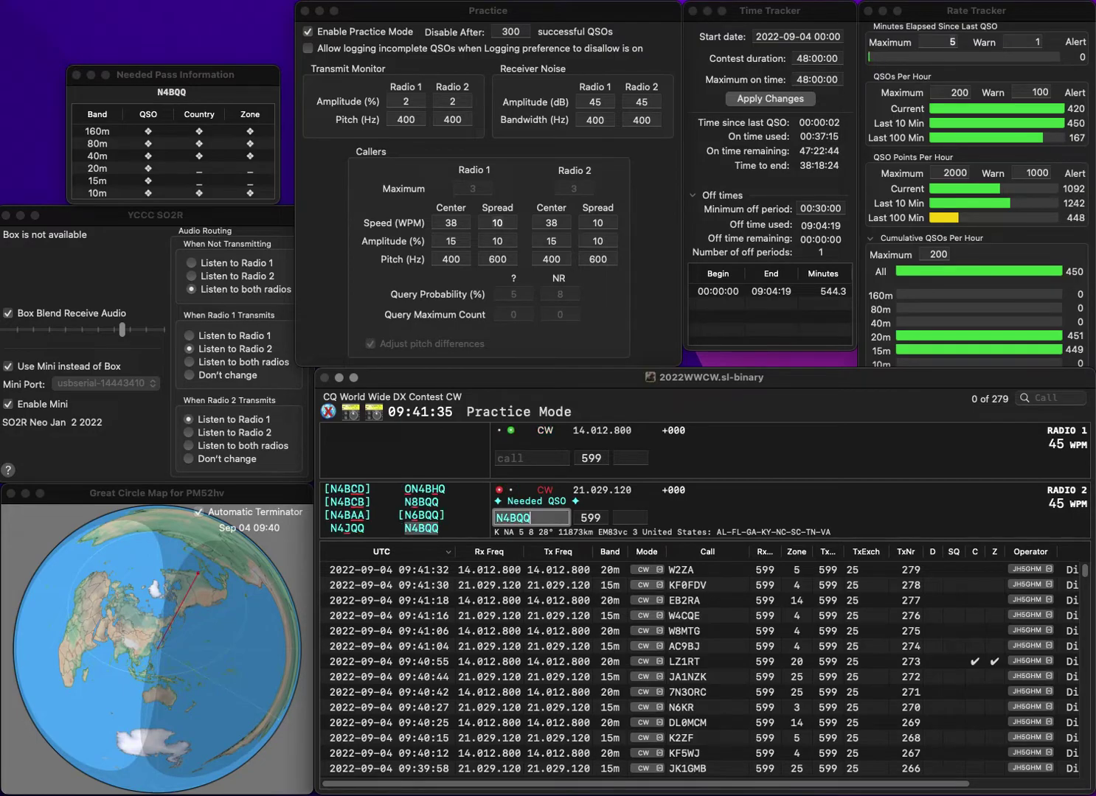
key("Return")
type("JH5")
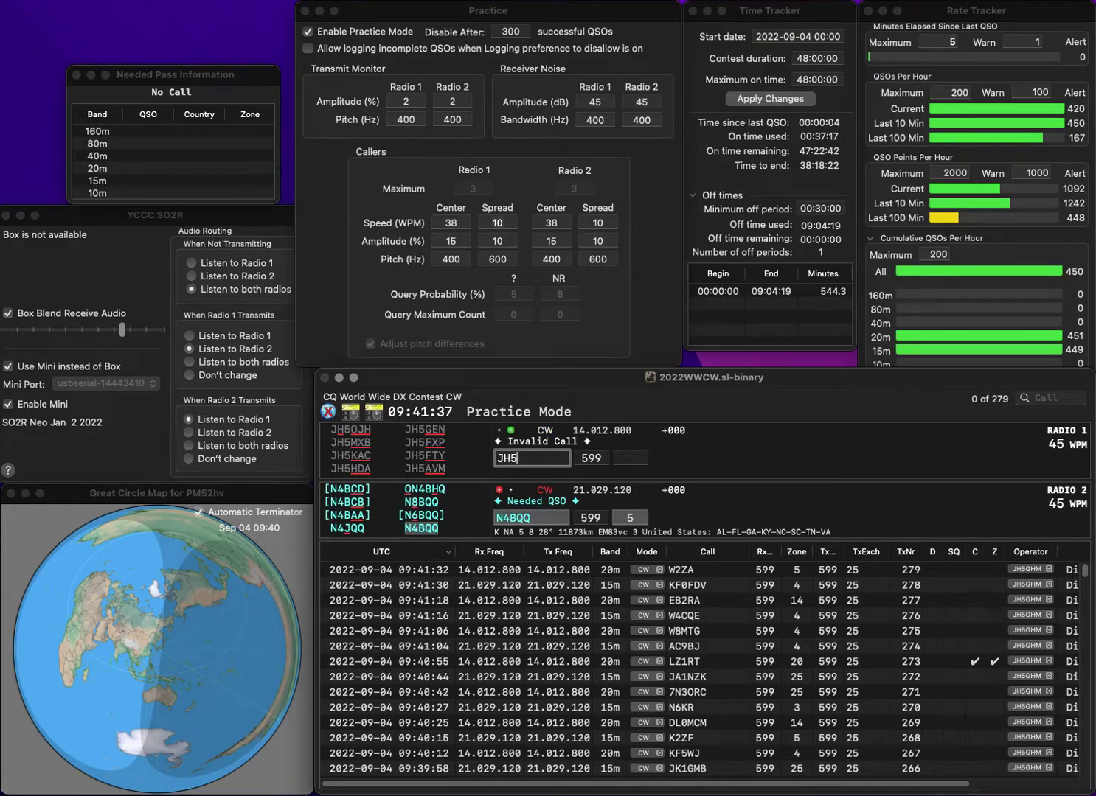
type("OJH/5")
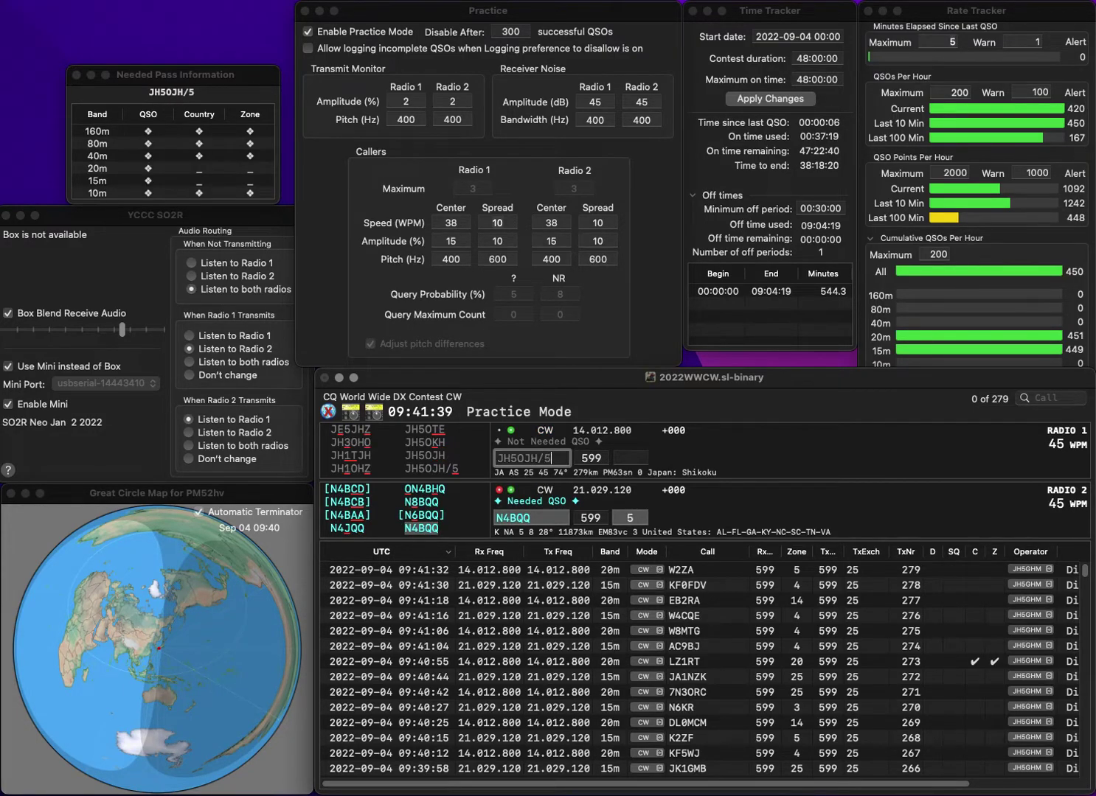
key("Return")
key("Return")
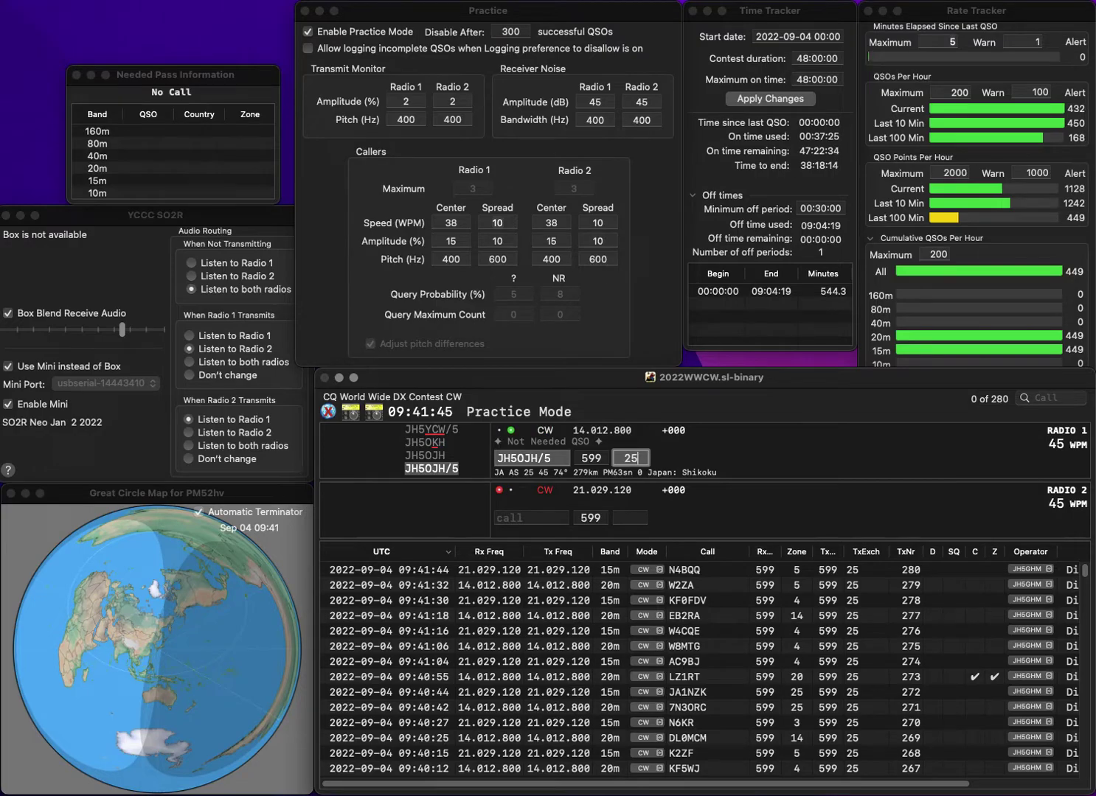
key("Return")
type("G3VMW")
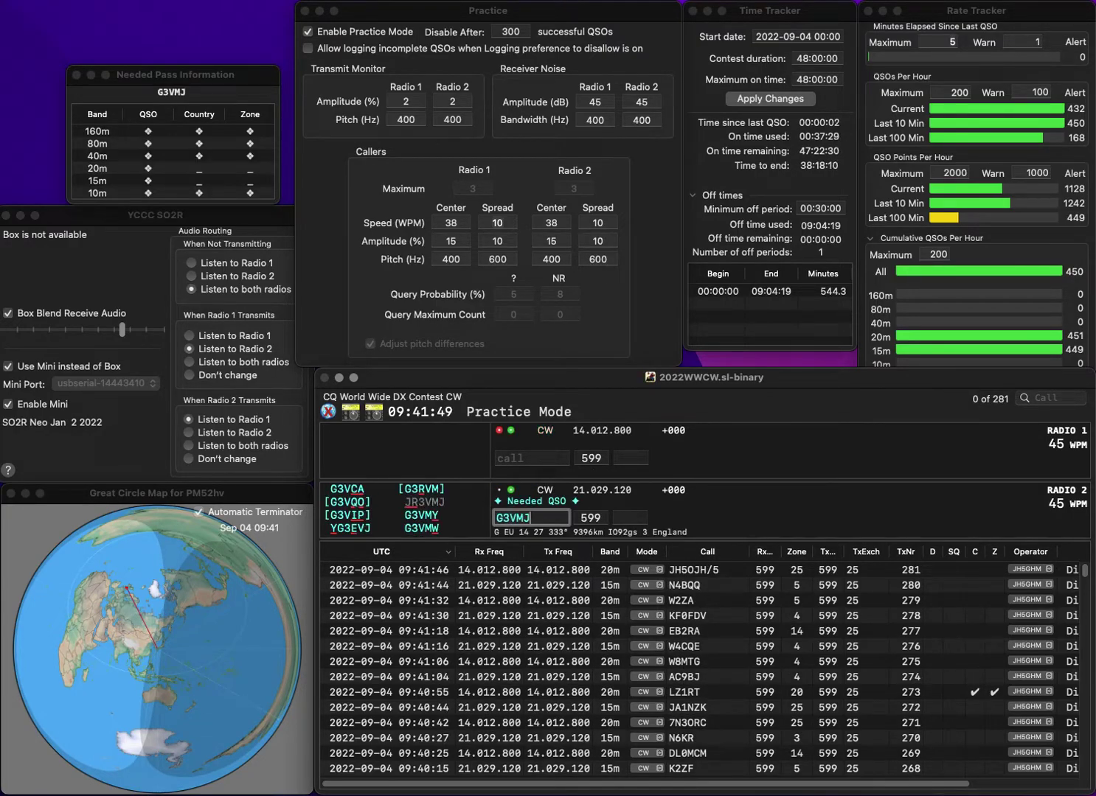
key("Return")
type("K0SD")
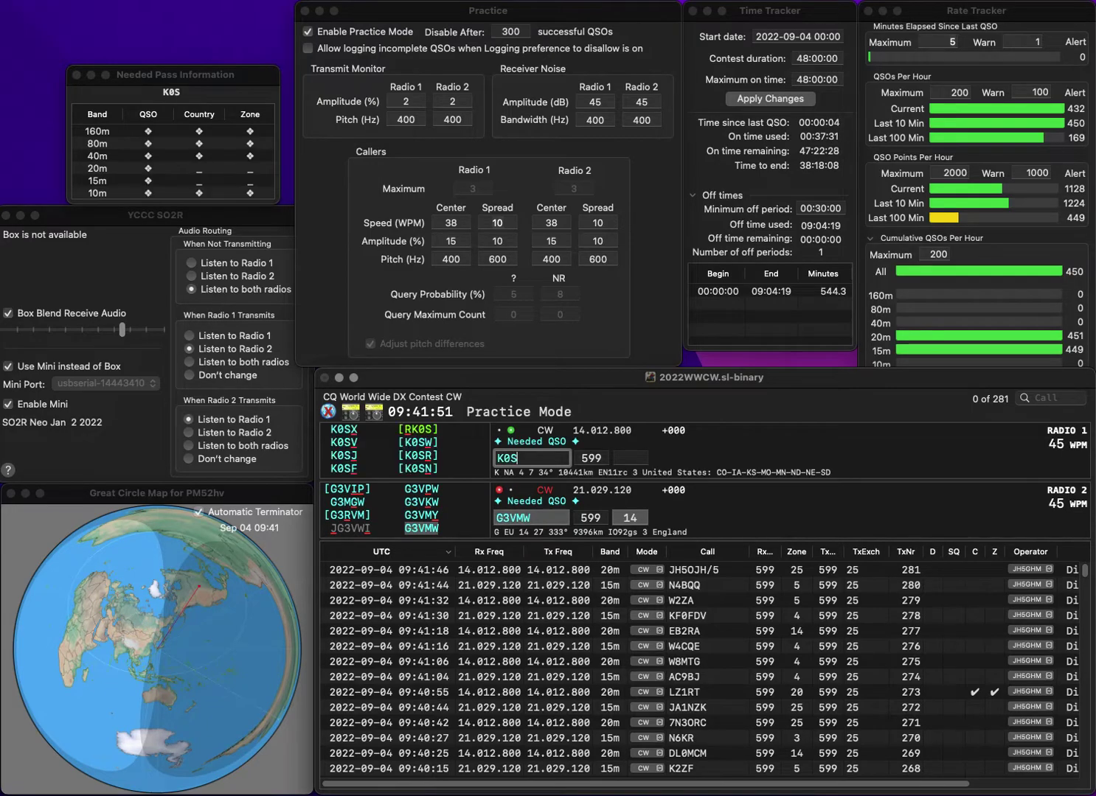
key("BackSpace")
type("H")
key("Return")
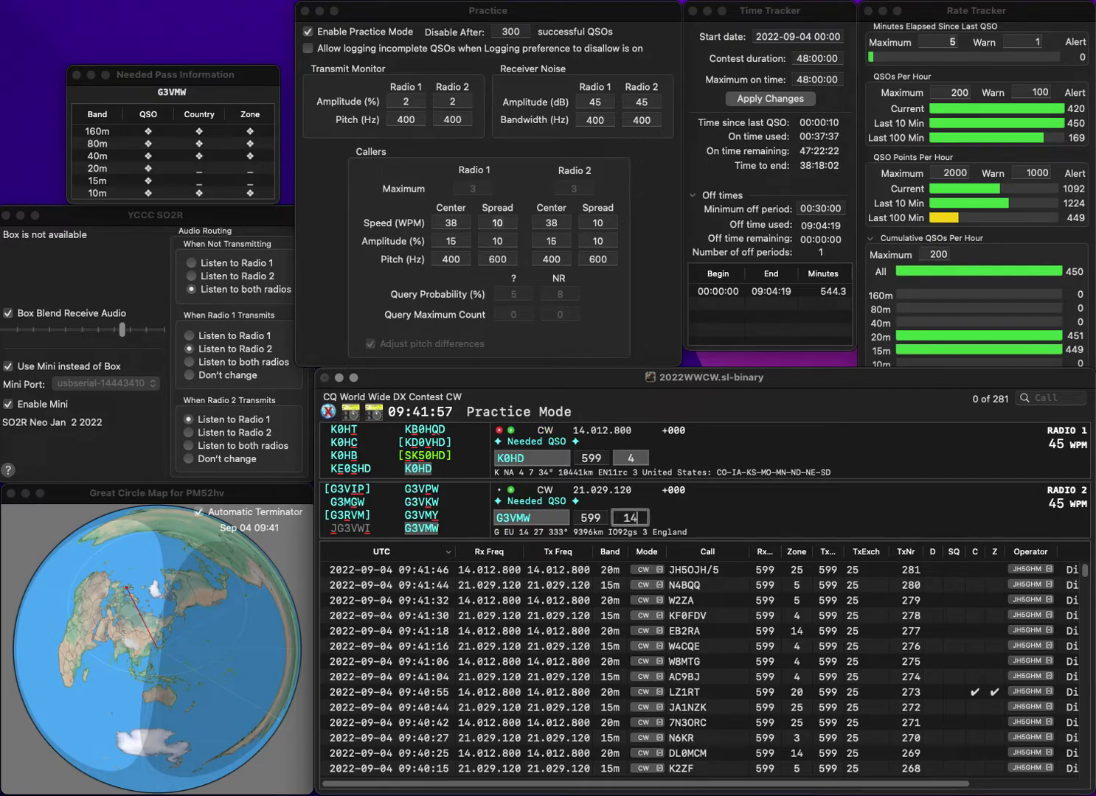
key("Return")
key("Return")
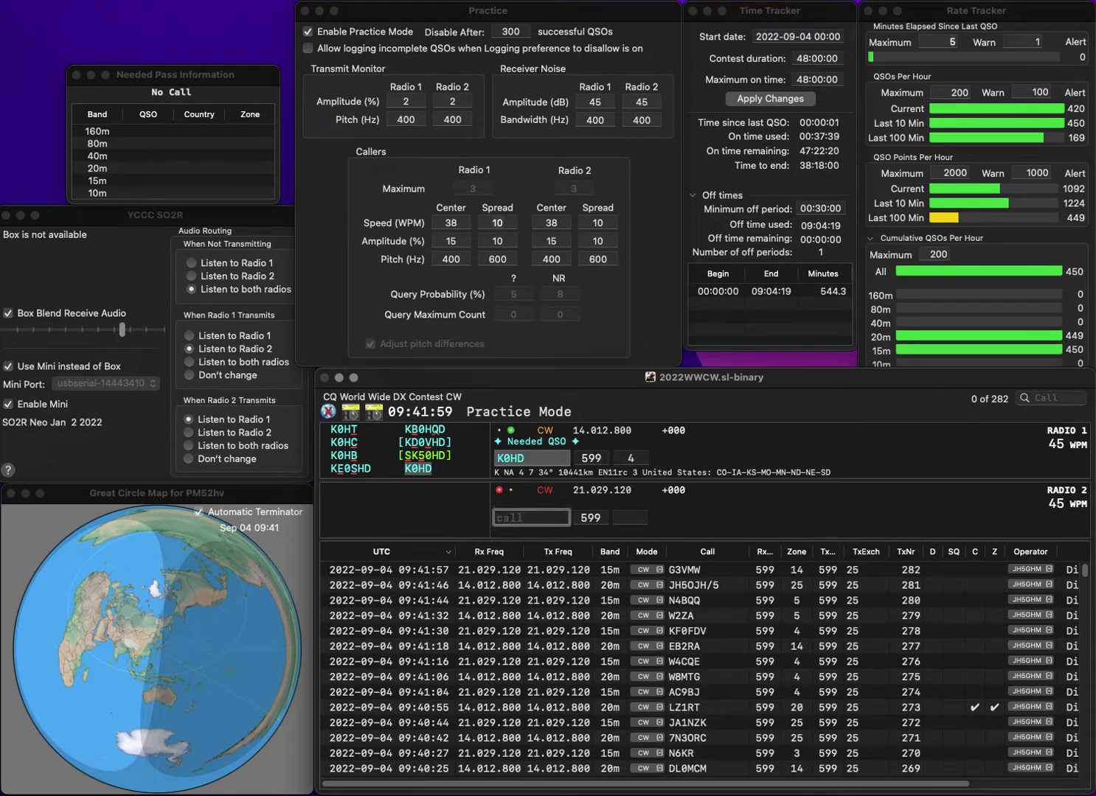
type("K1BBB")
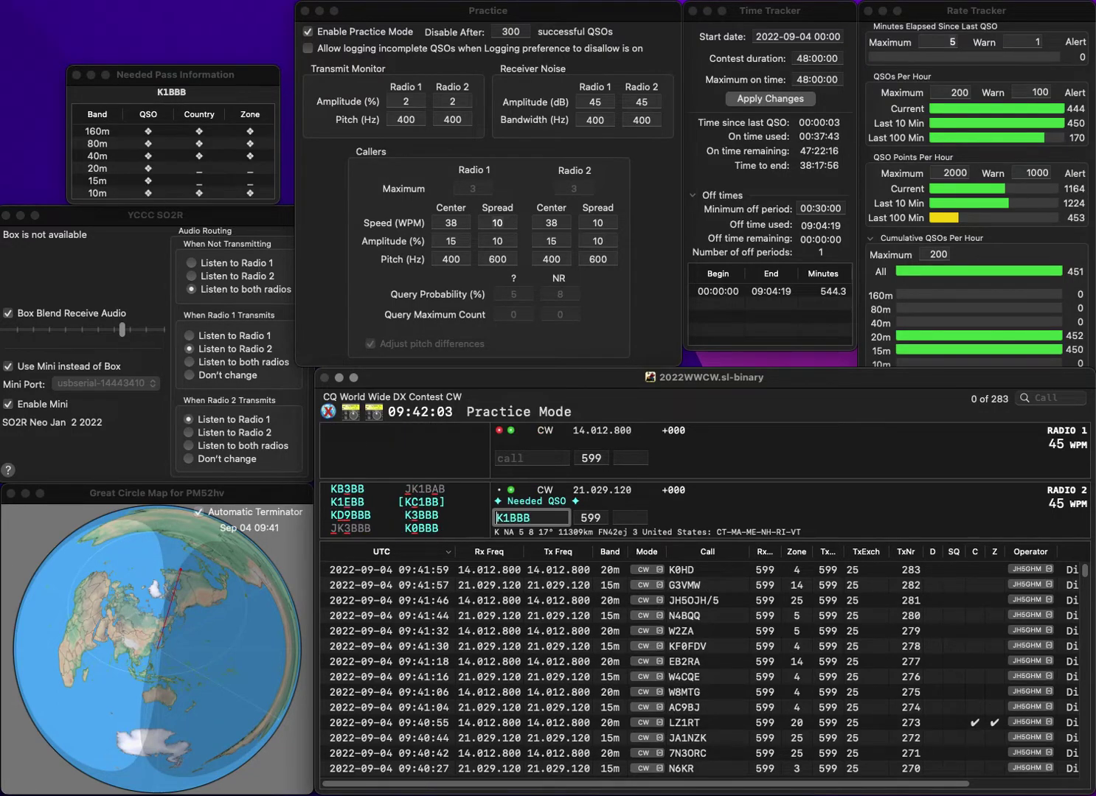
key("Return")
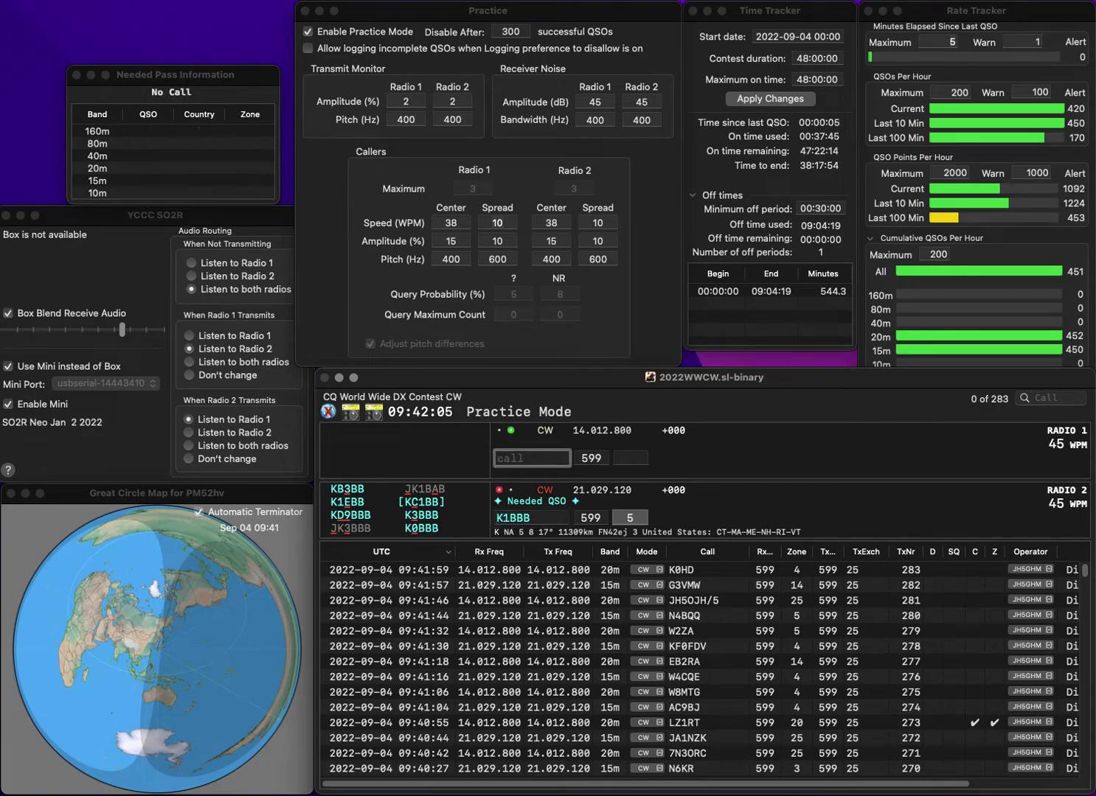
type("DG9MEK")
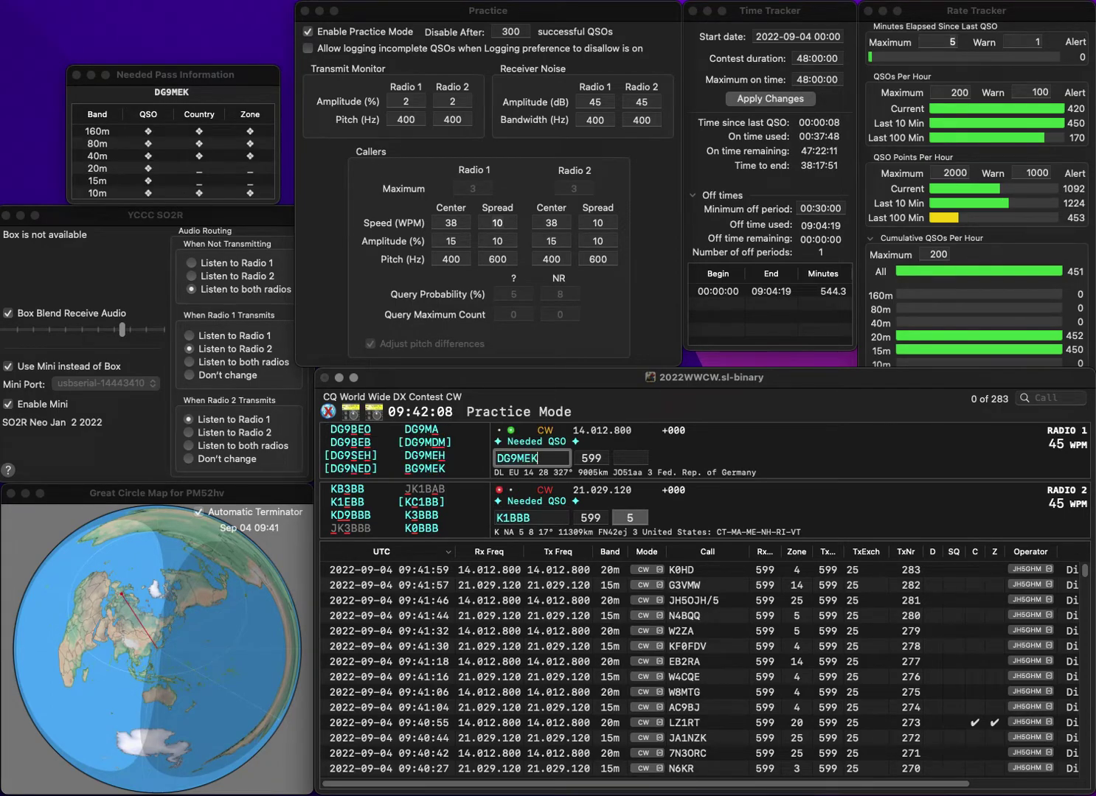
key("Return")
type("JK3BBB")
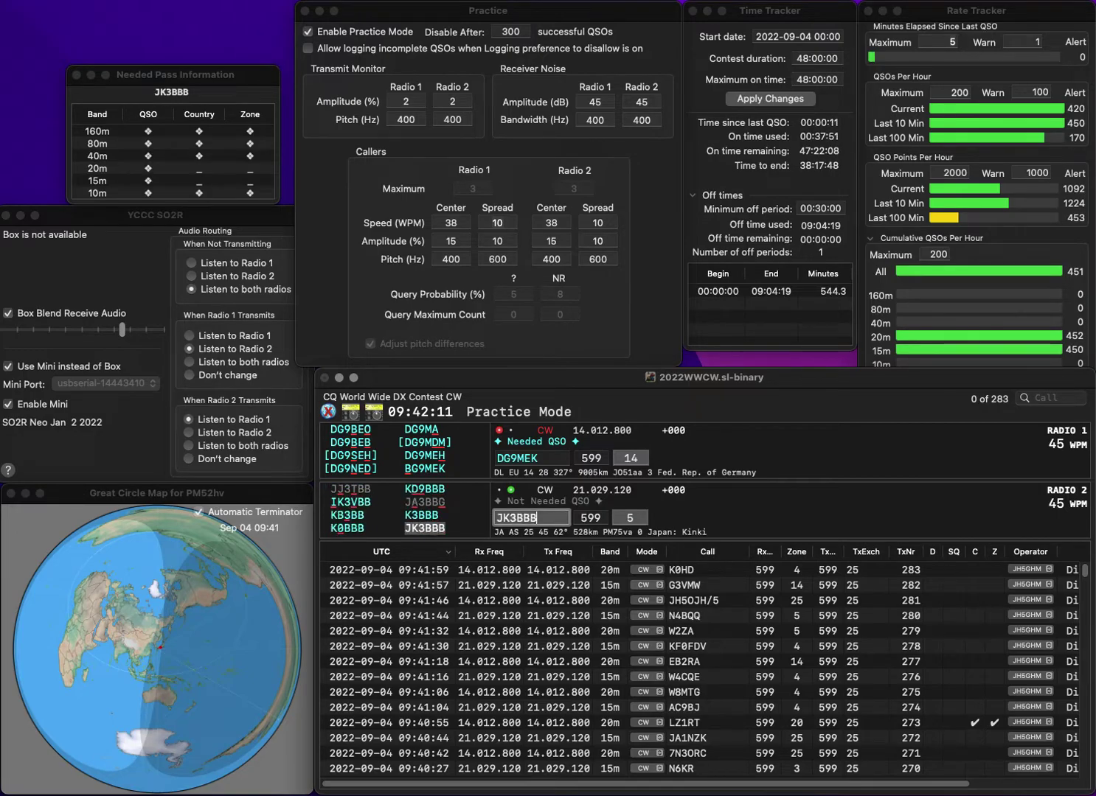
key("Return")
key("Home")
key("Delete")
type("B")
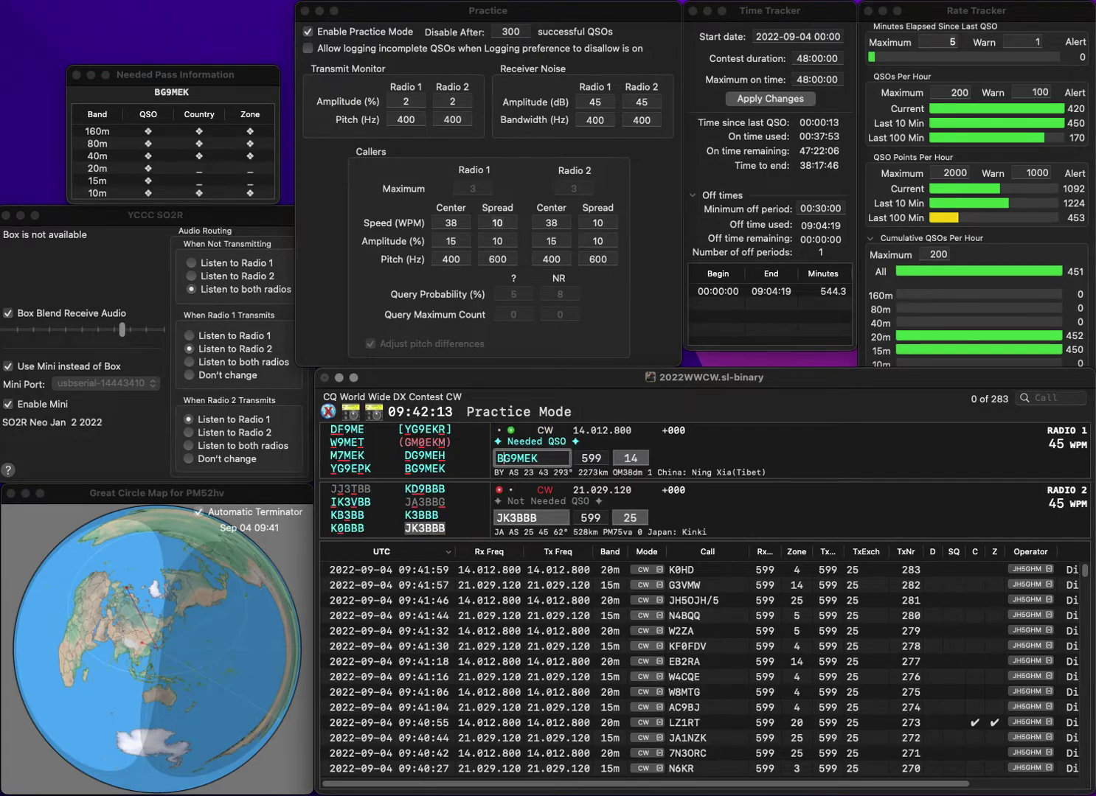
key("Return")
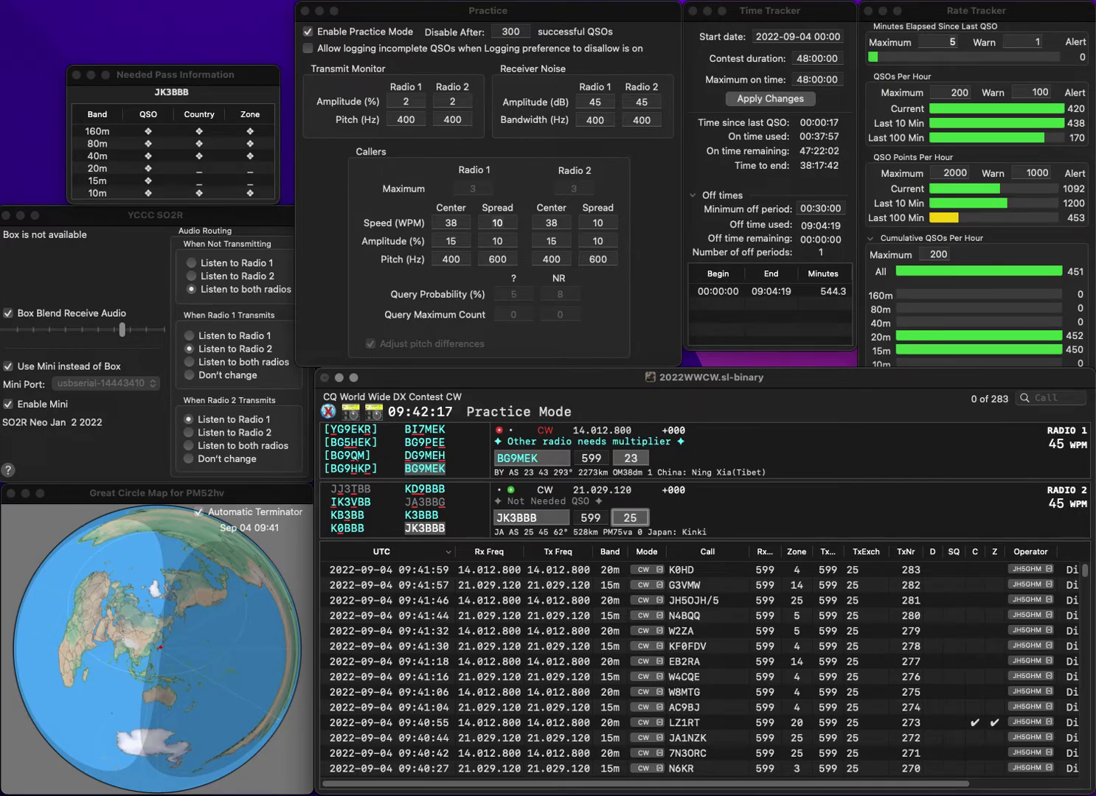
key("Return")
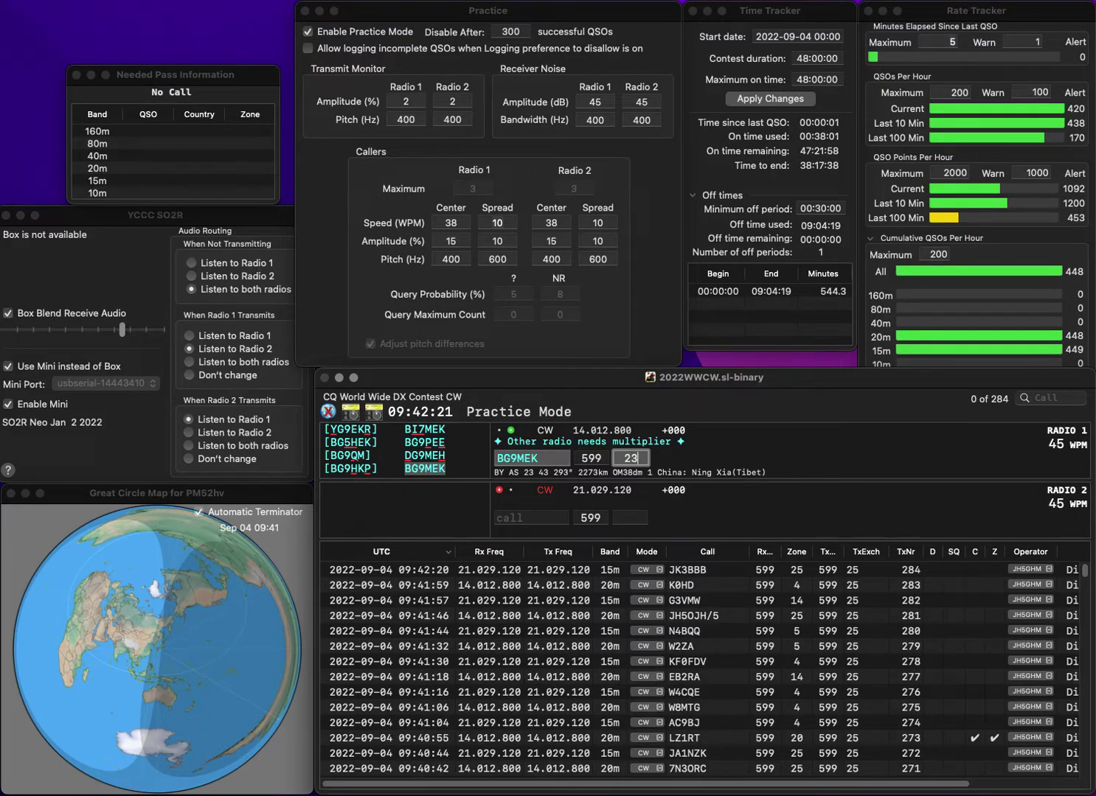
key("Return")
Enter and answer K6RER with zone 3 on Radio 2 and VE5HI with zone 4 on Radio 1.
type("K6RER")
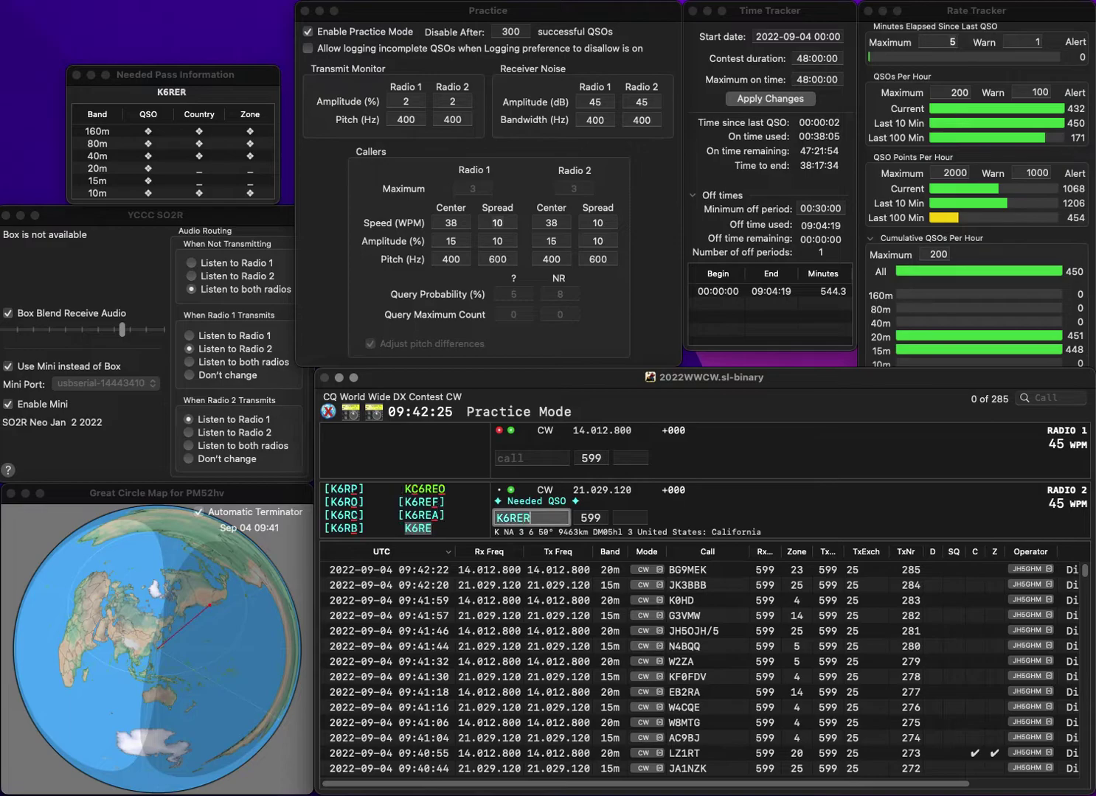
key("Return")
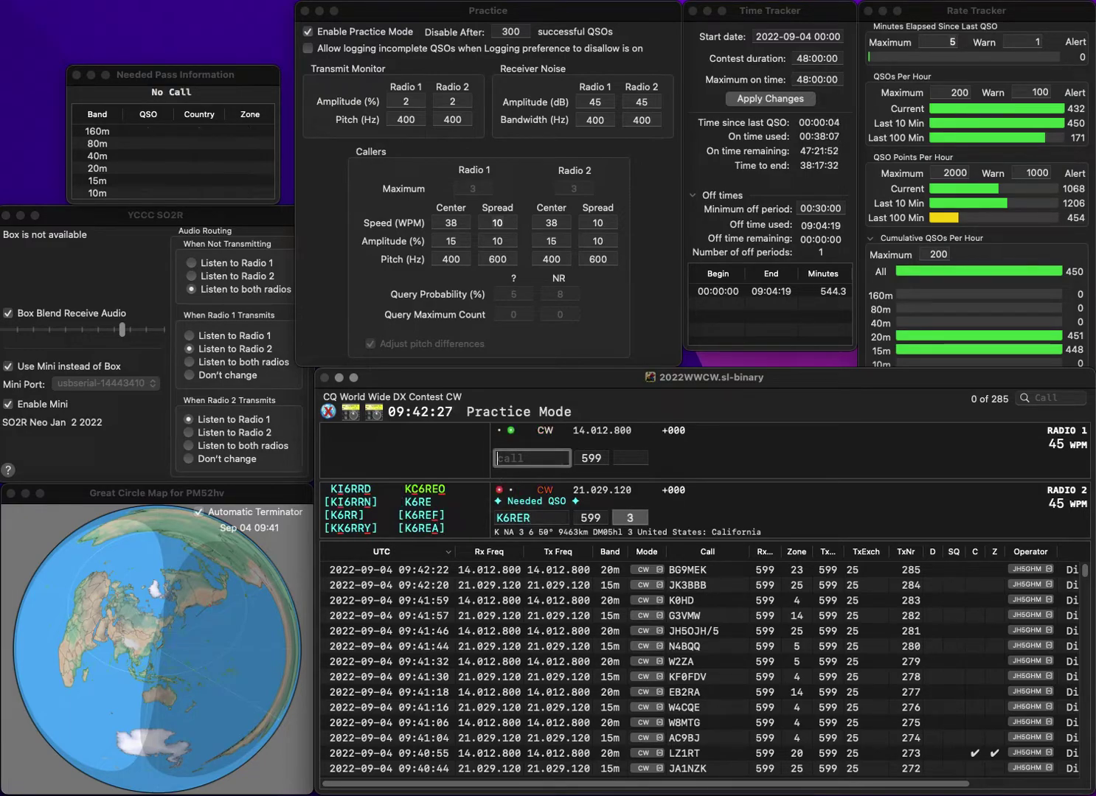
type("5HI")
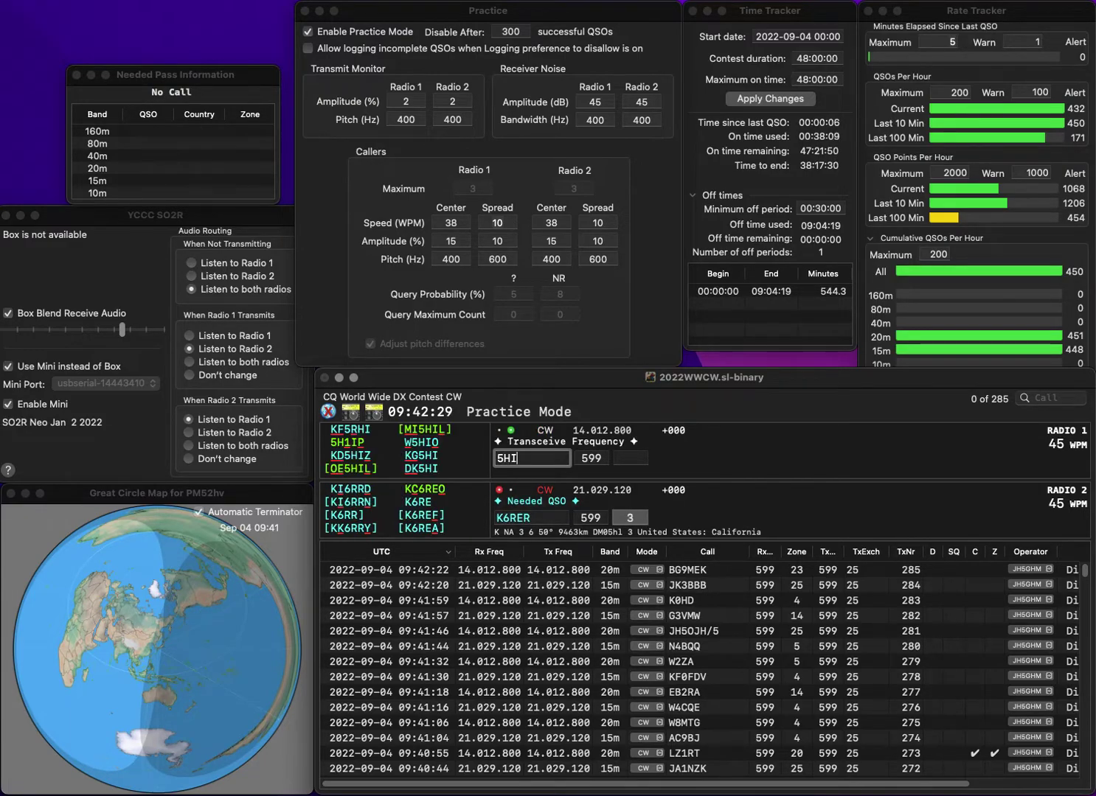
type("VE")
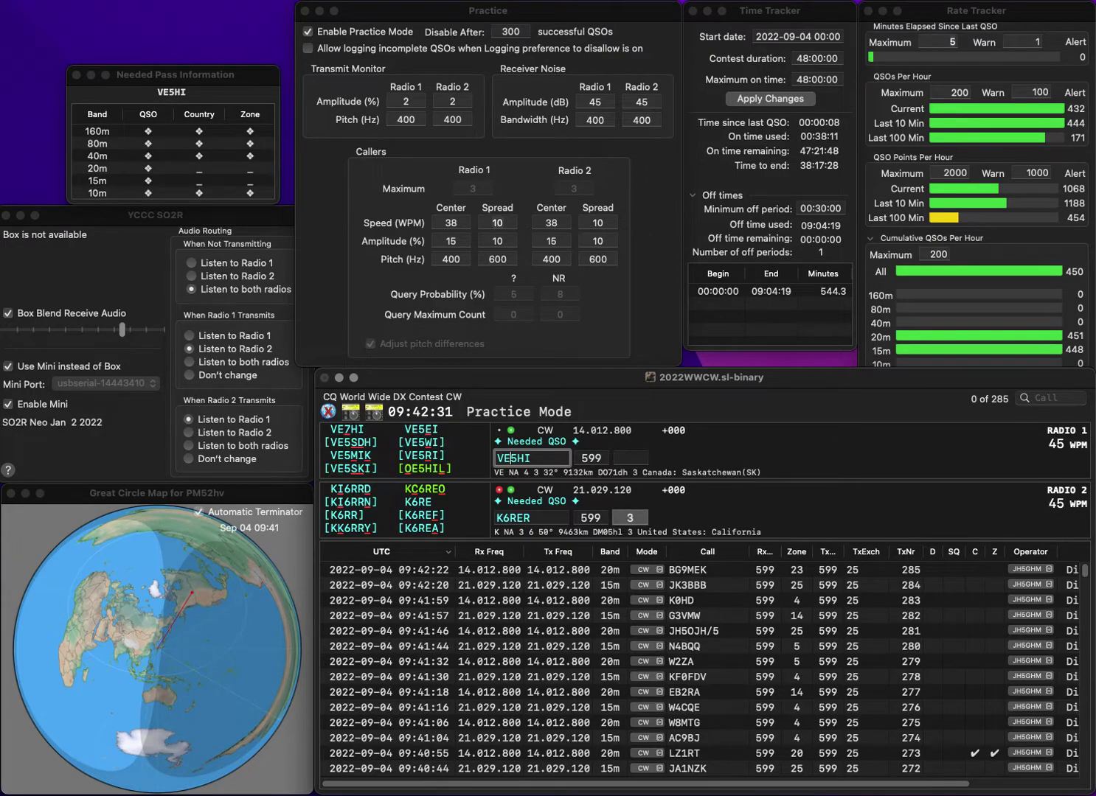
key("Return")
key("backslash")
key("backslash")
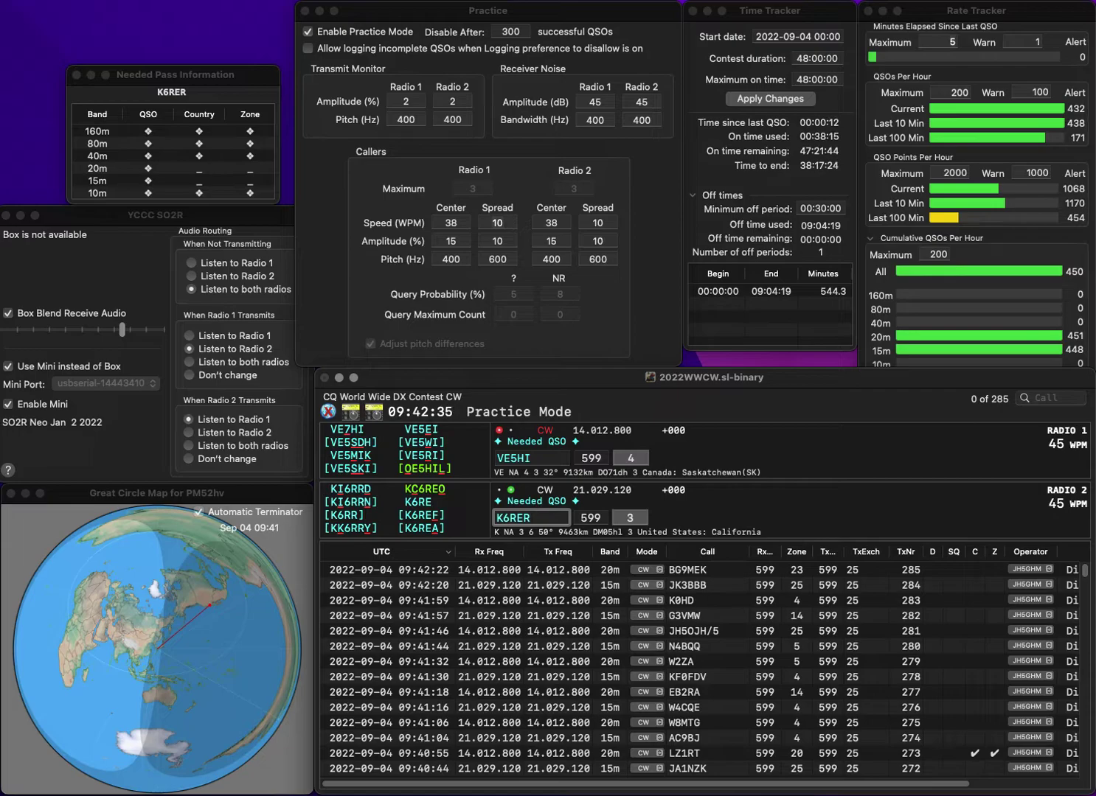
key("BackSpace")
type("A")
key("Return")
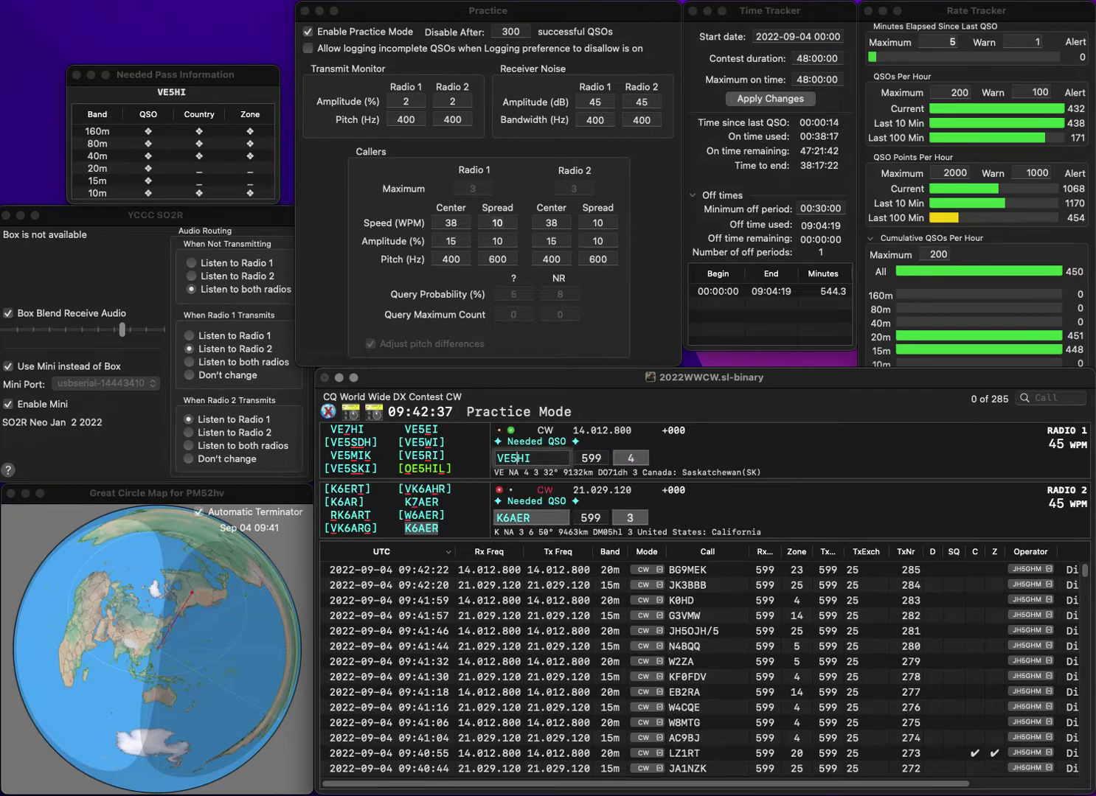
key("BackSpace")
key("BackSpace")
type("SF")
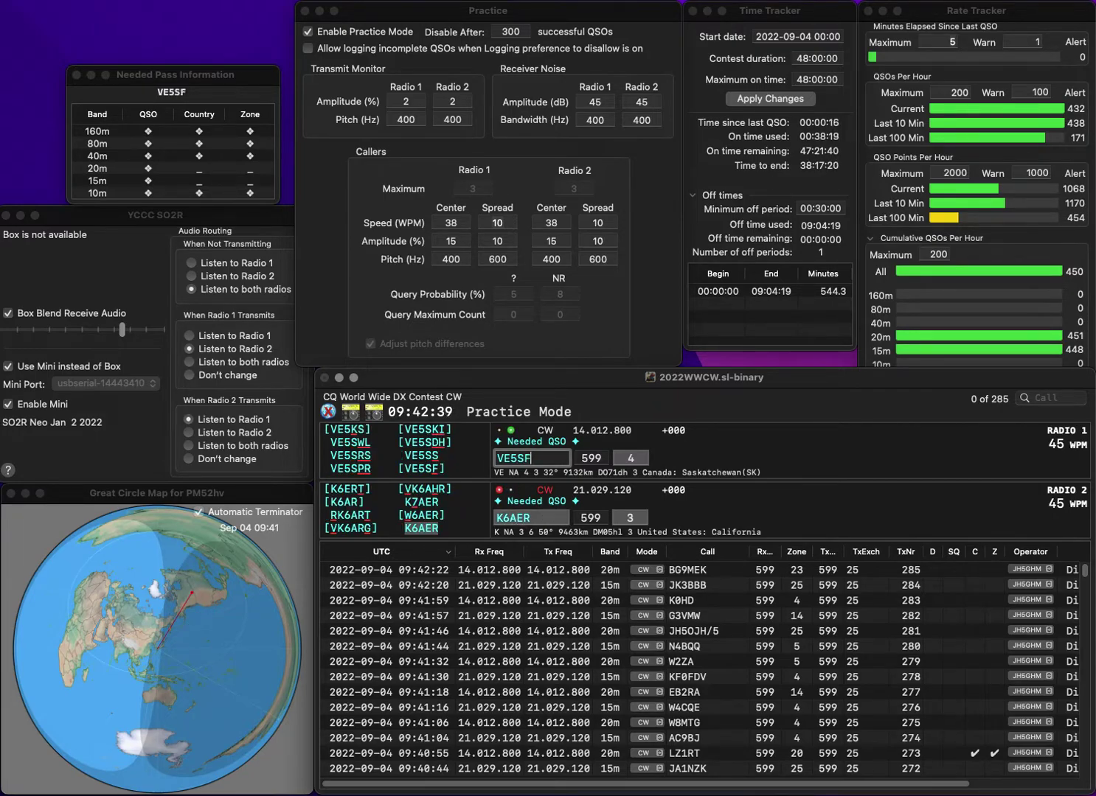
key("Return")
key("Return")
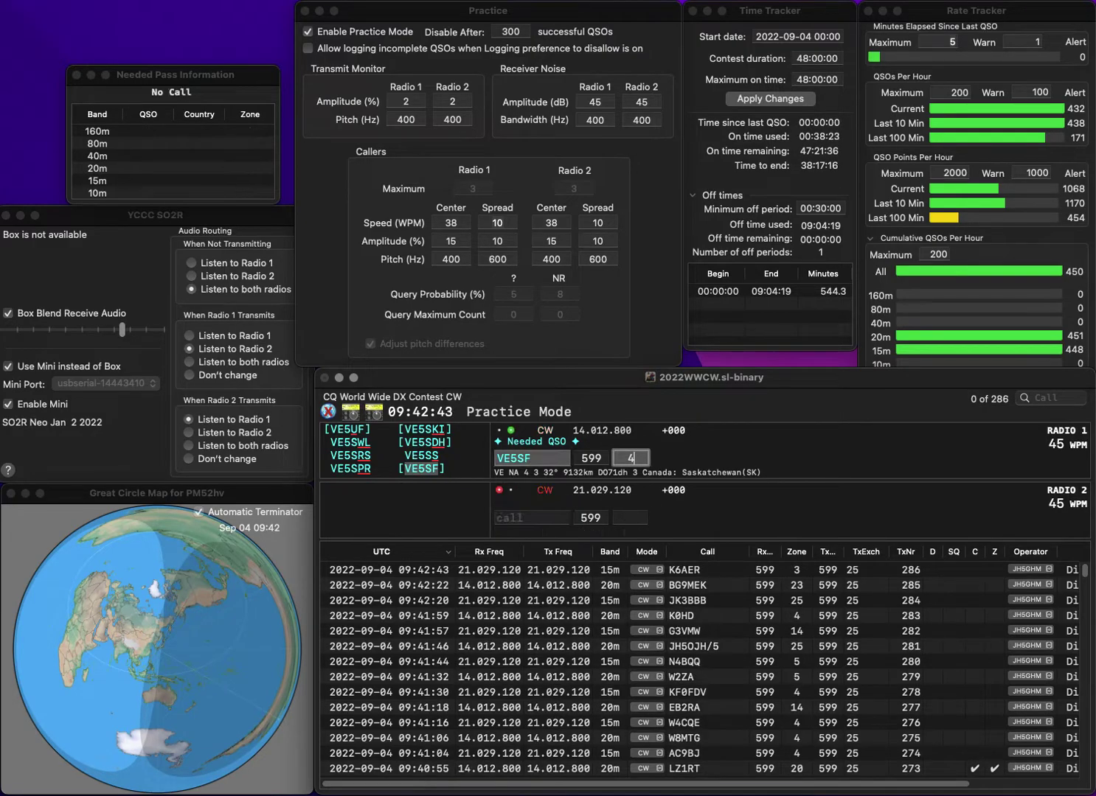
key("Return")
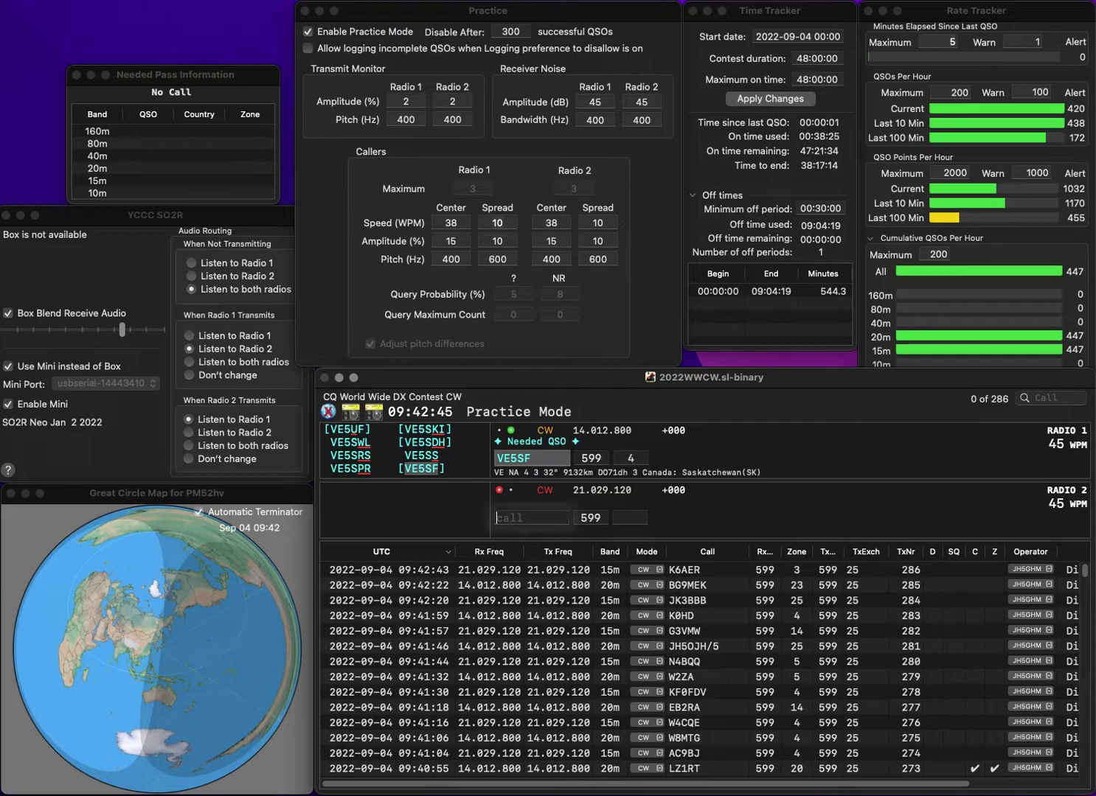
type("K1TR")
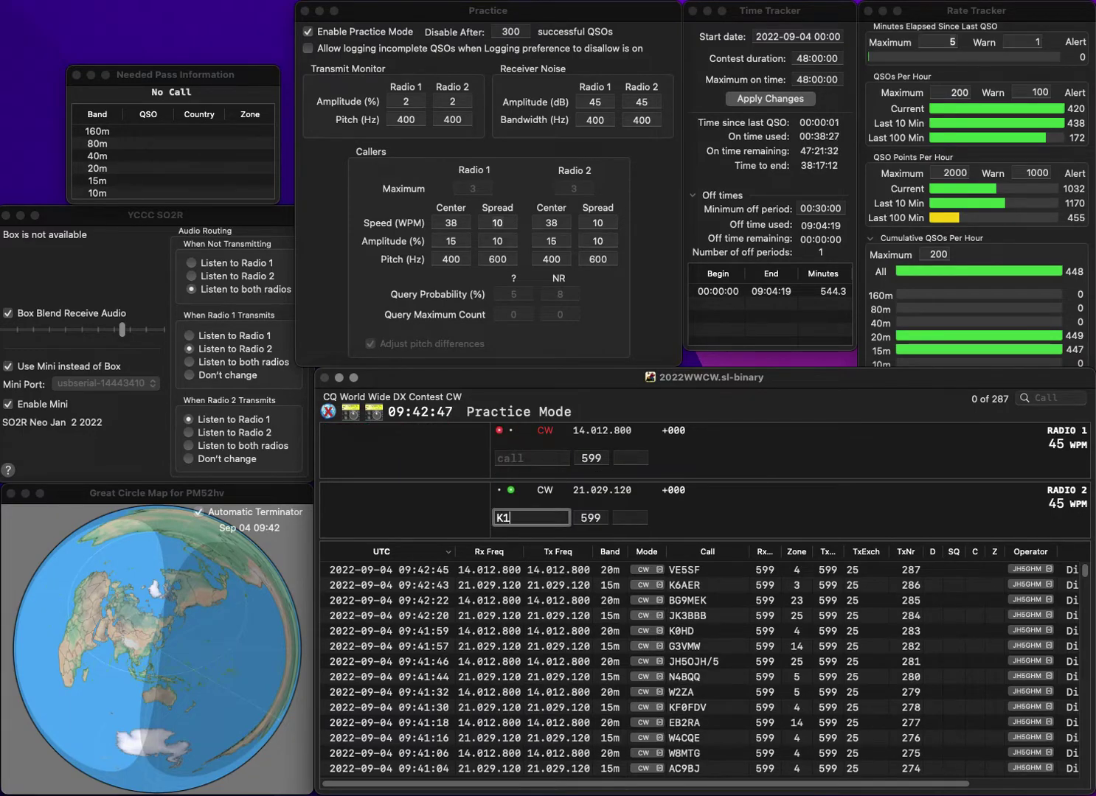
key("Return")
type("M5L")
key("Left")
key("Left")
key("Left")
type("9")
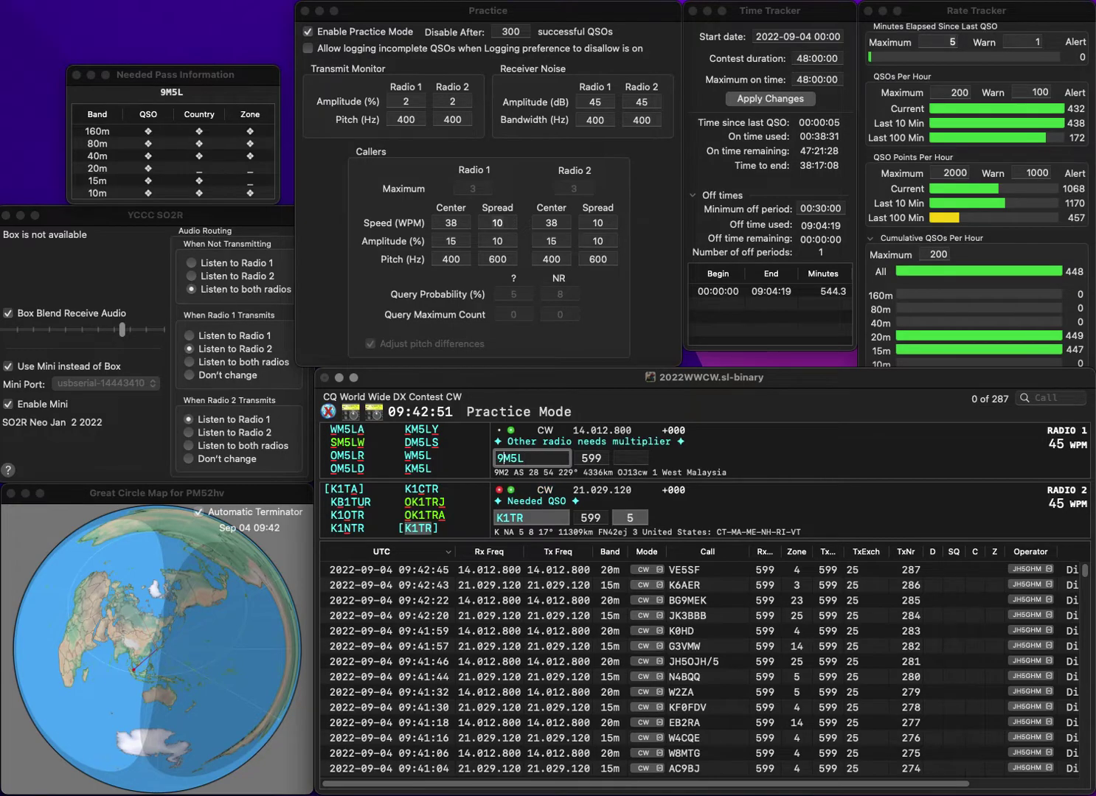
key("Return")
key("Return")
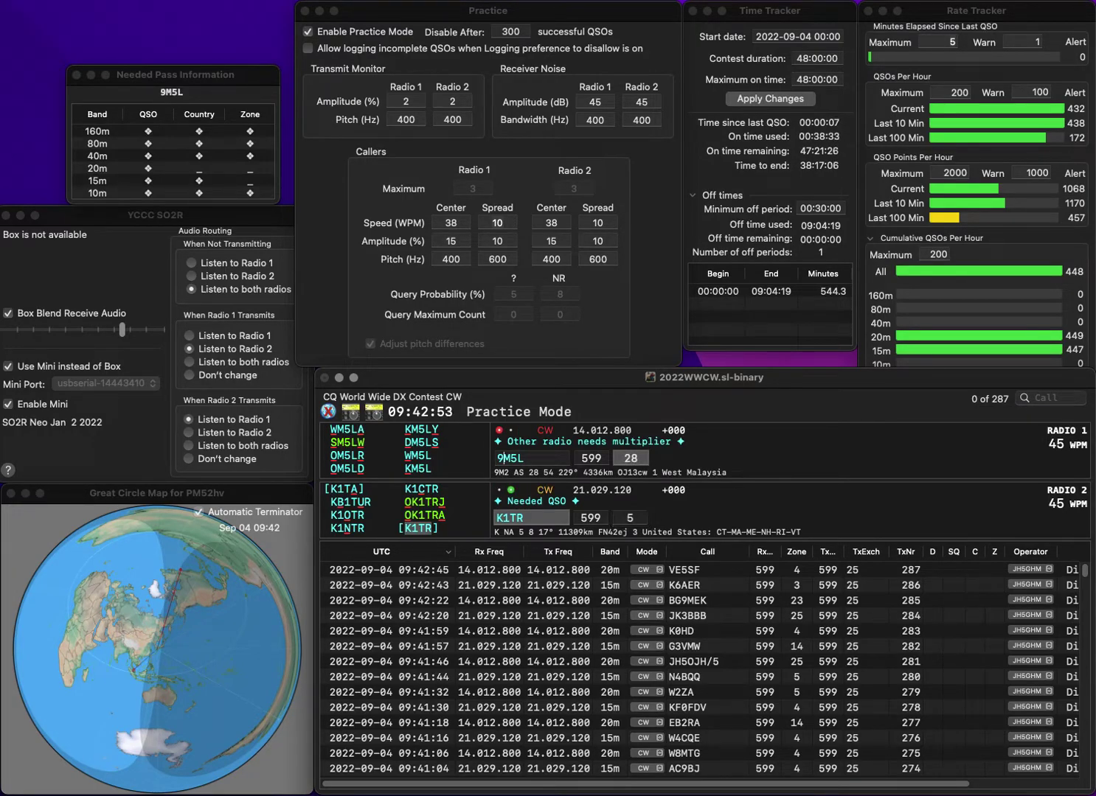
Correct the Radio 1 call to OT5L and answer it with zone 14.
key("BackSpace")
type("O")
key("Return")
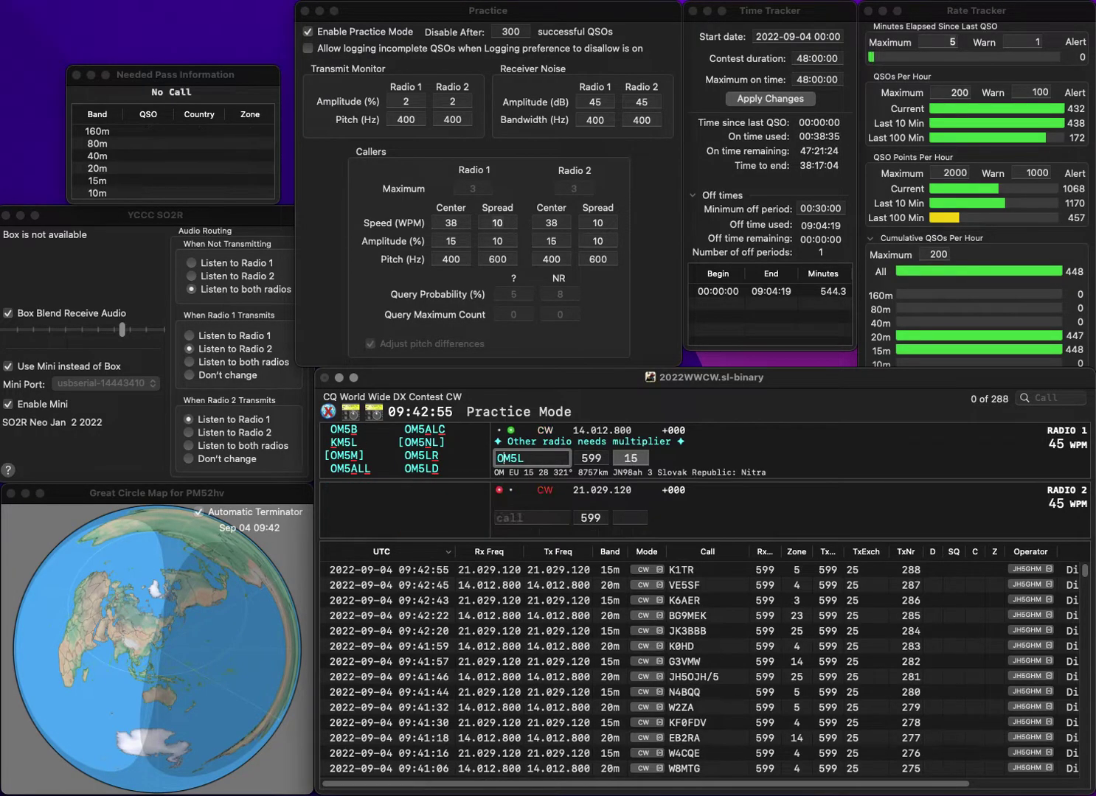
key("BackSpace")
type("T")
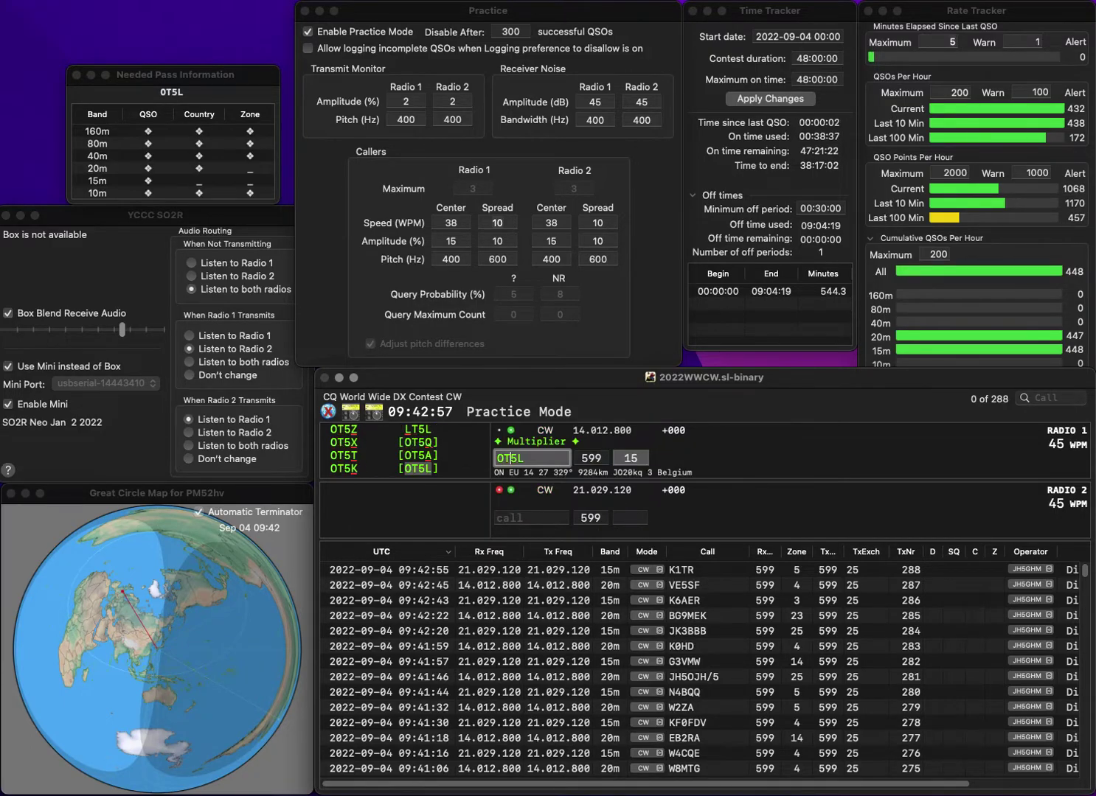
key("Return")
Enter and answer IZ1SC with zone 15 on Radio 2, and log OT5L on Radio 1.
type("IZ1SC")
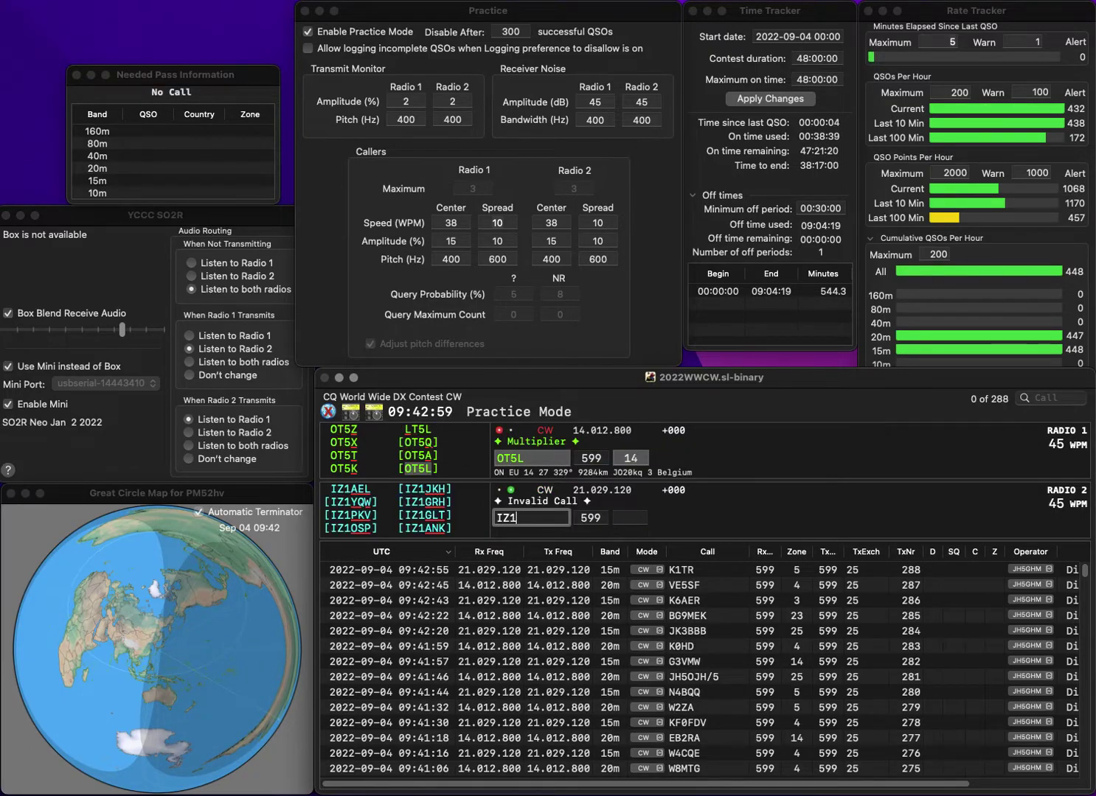
key("Return")
left_click(500, 519)
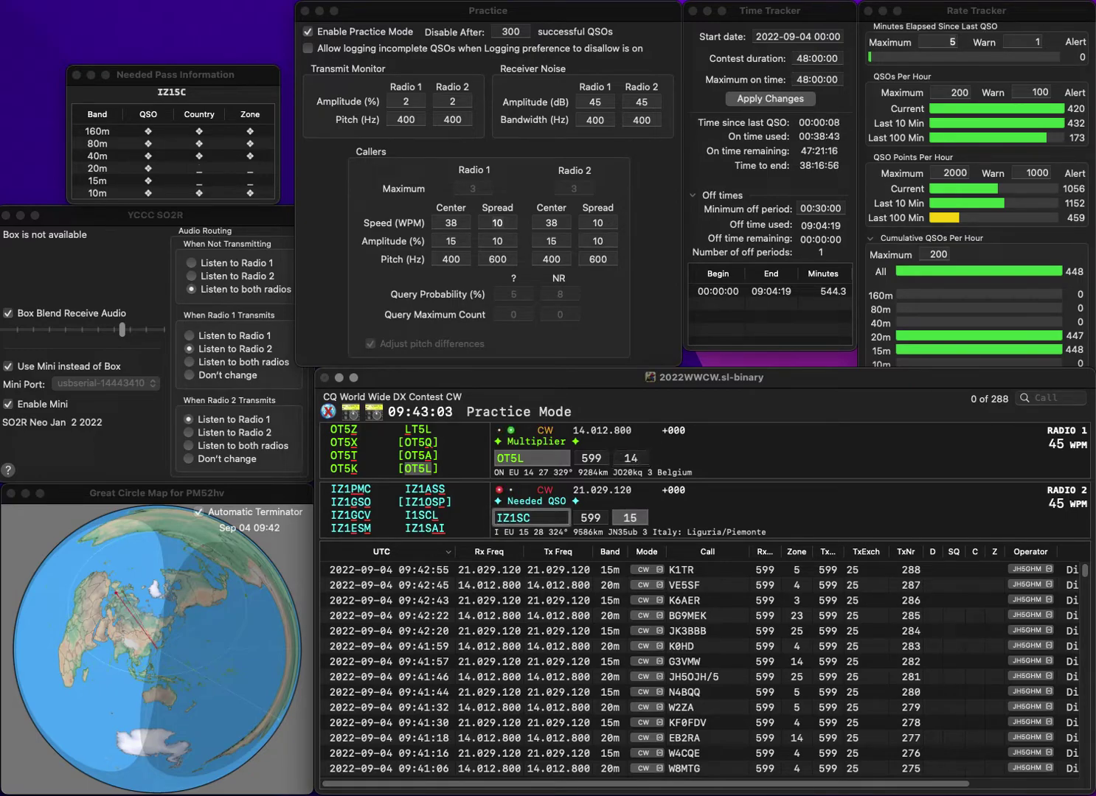
key("Return")
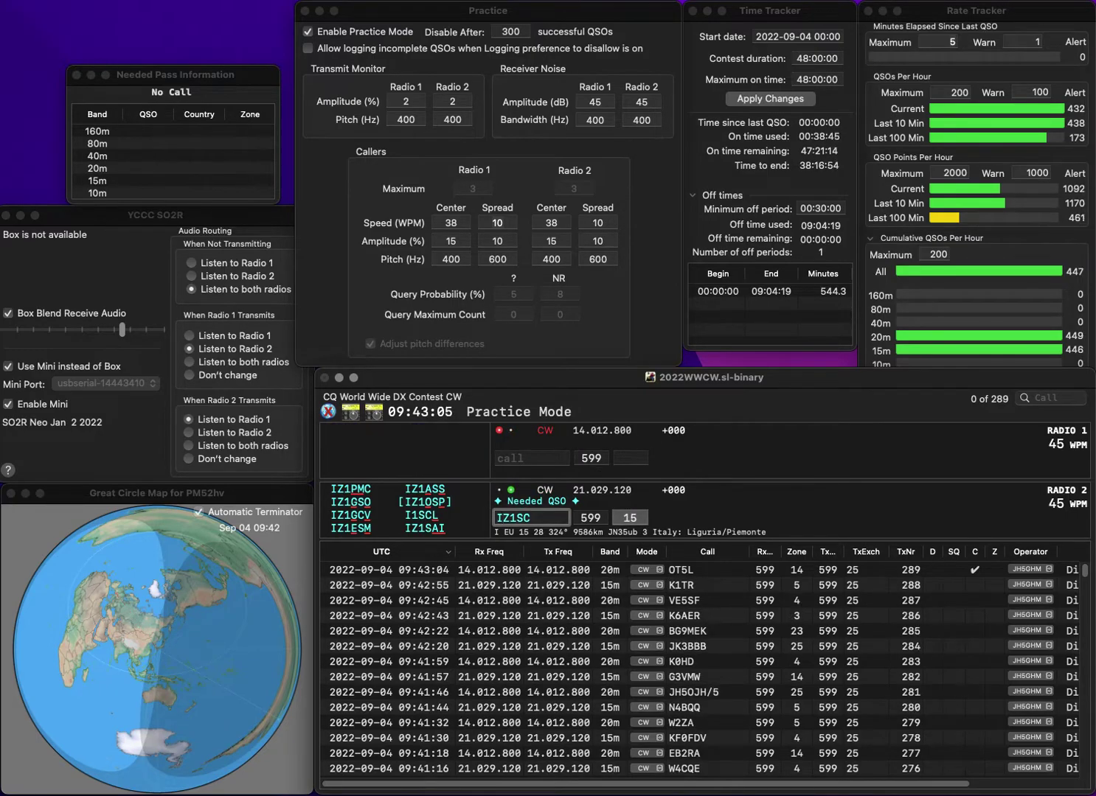
Correct the Radio 2 call to IQ4SC and answer it with zone 15.
type("Q")
key("Delete")
key("Delete")
type("4")
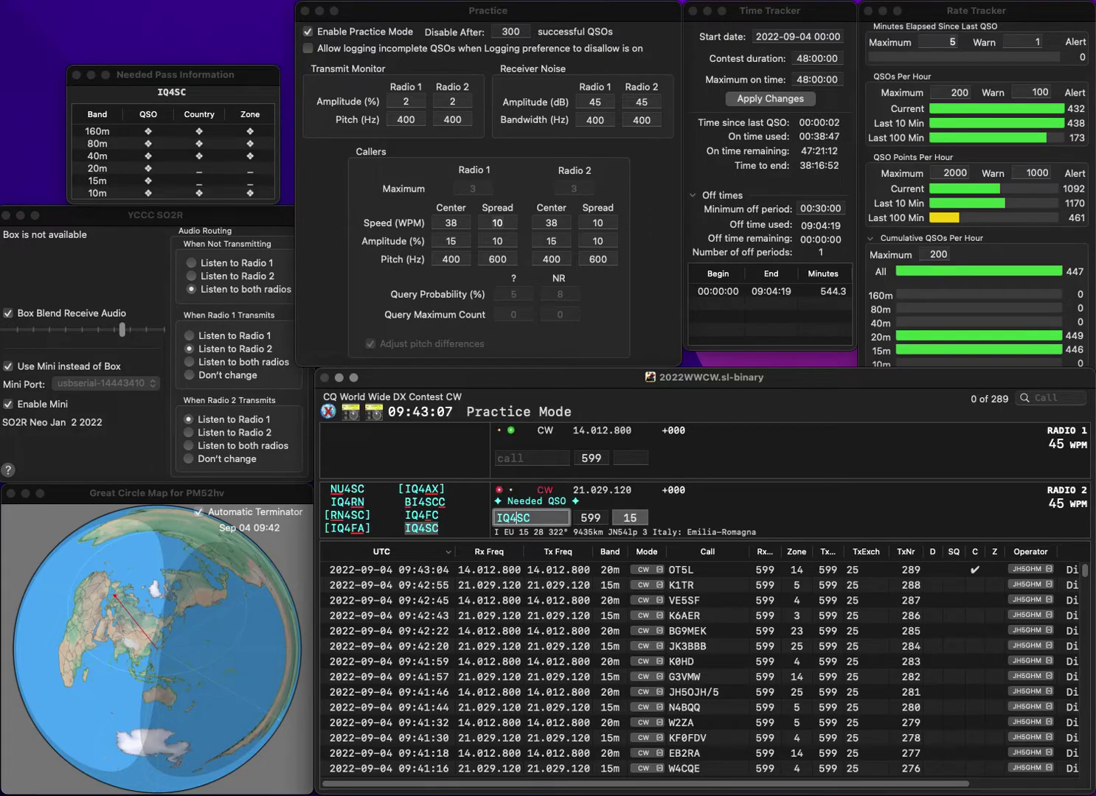
key("Return")
type("N0I")
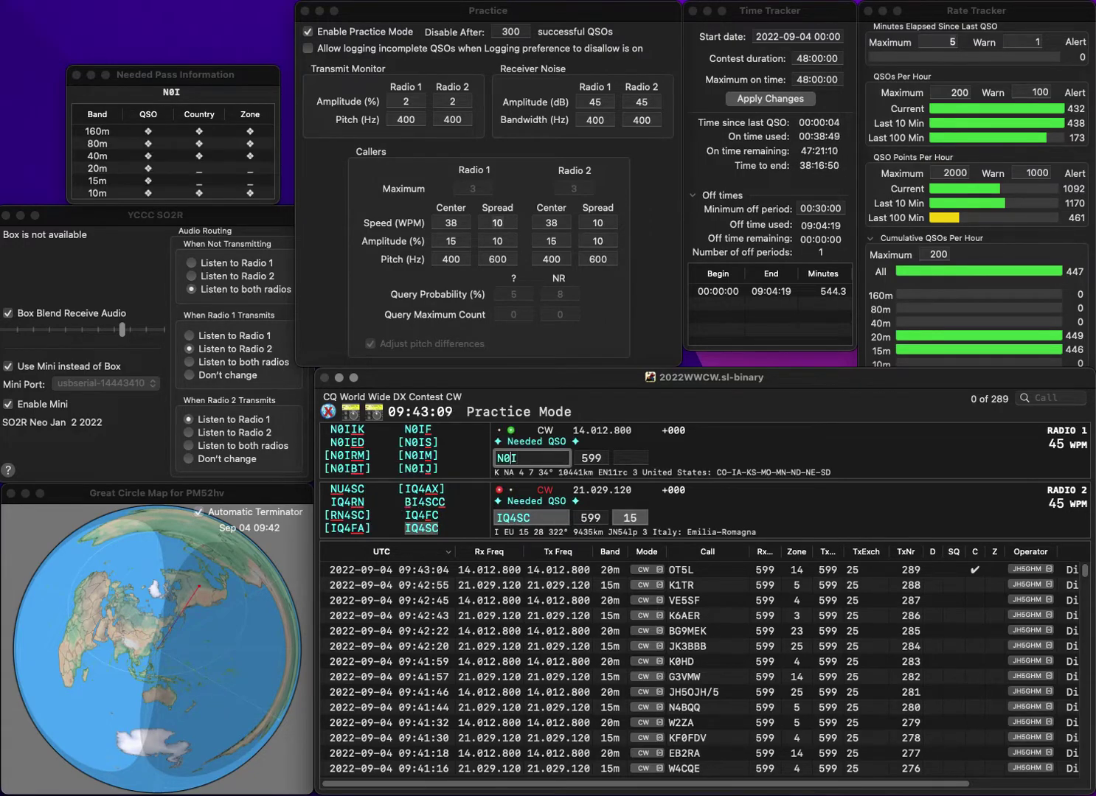
type("I")
key("End")
key("BackSpace")
type("E")
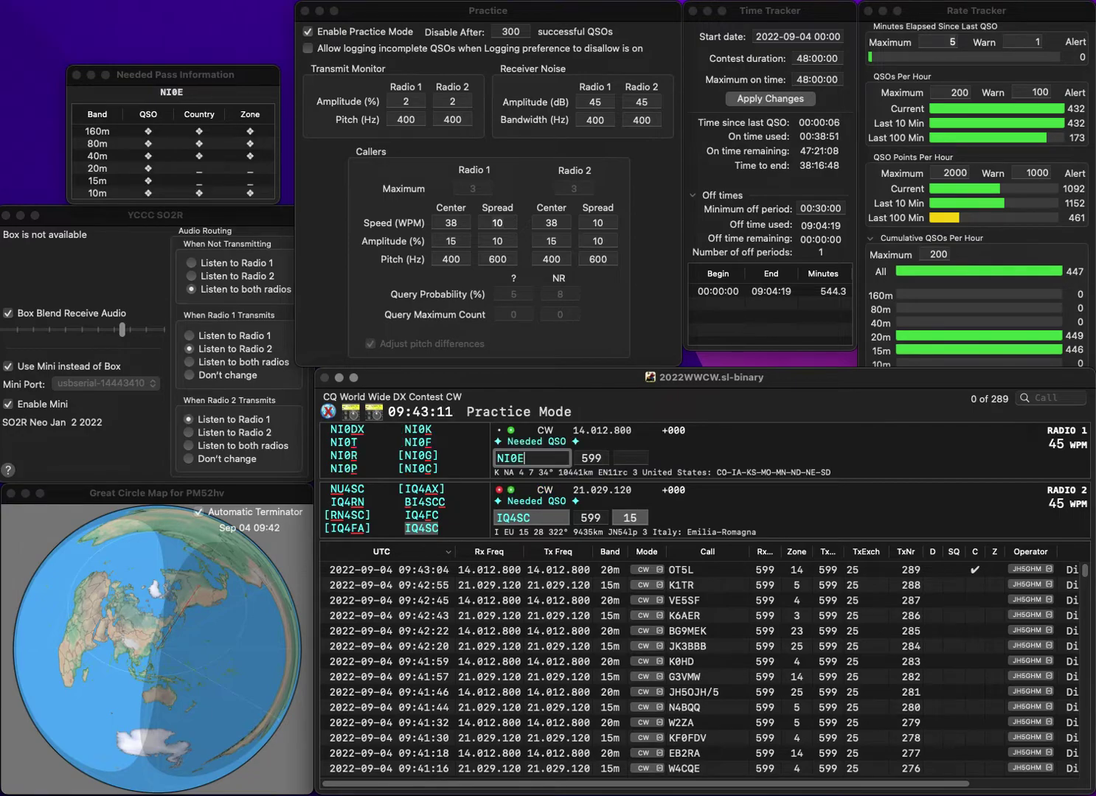
key("Return")
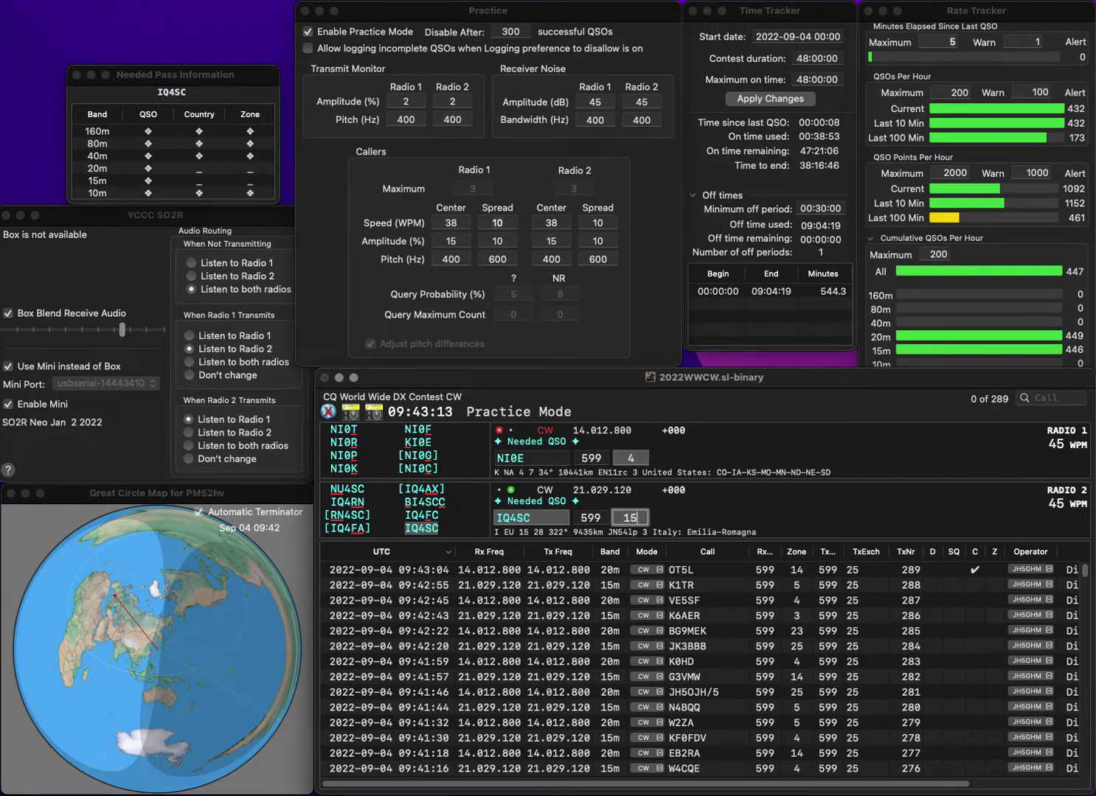
key("Return")
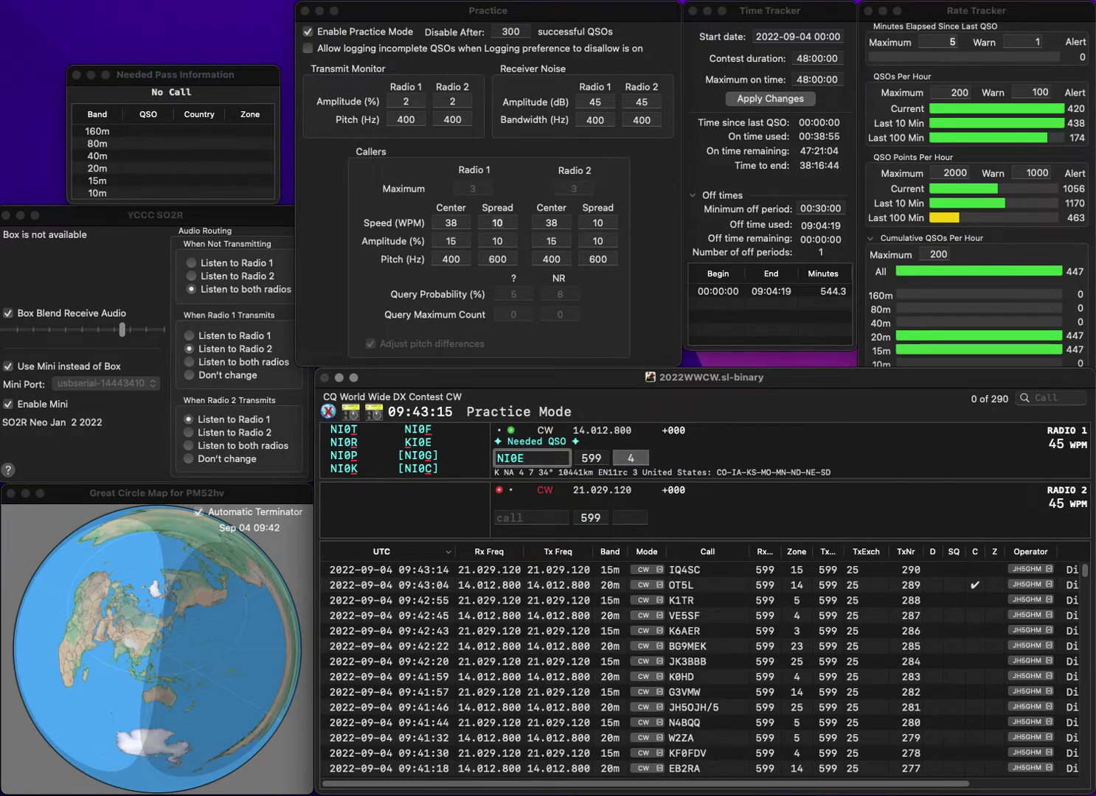
Correct the Radio 1 call to NS9I, keeping zone 4.
key("Left")
key("Left")
key("BackSpace")
type("S")
key("Delete")
type("9")
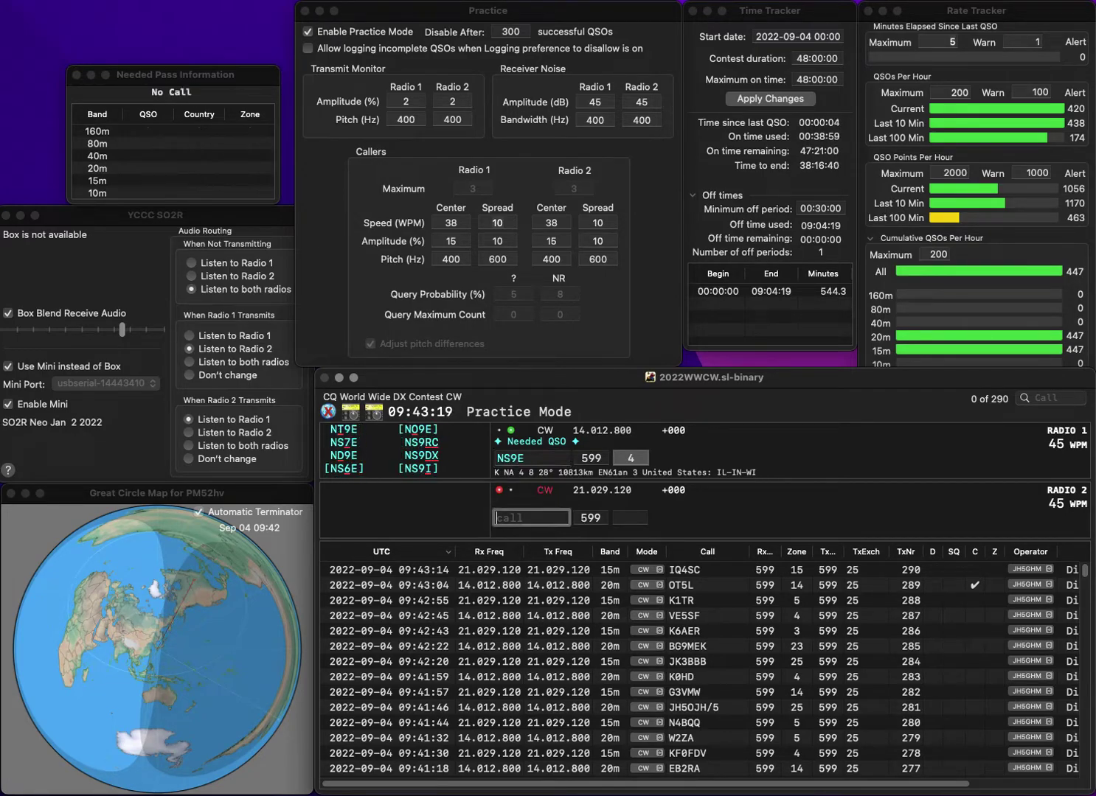
key("Delete")
type("I")
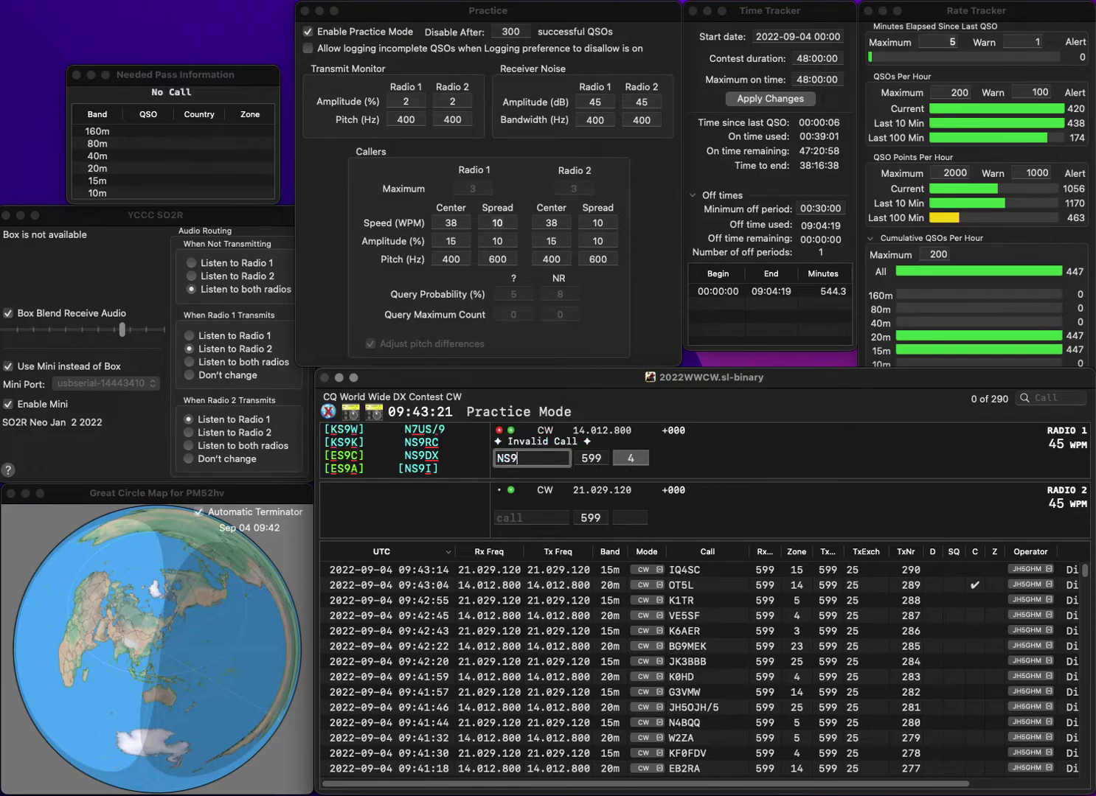
left_click(531, 518)
type("GME")
key("BackSpace")
type("R")
key("Home")
type("PY2")
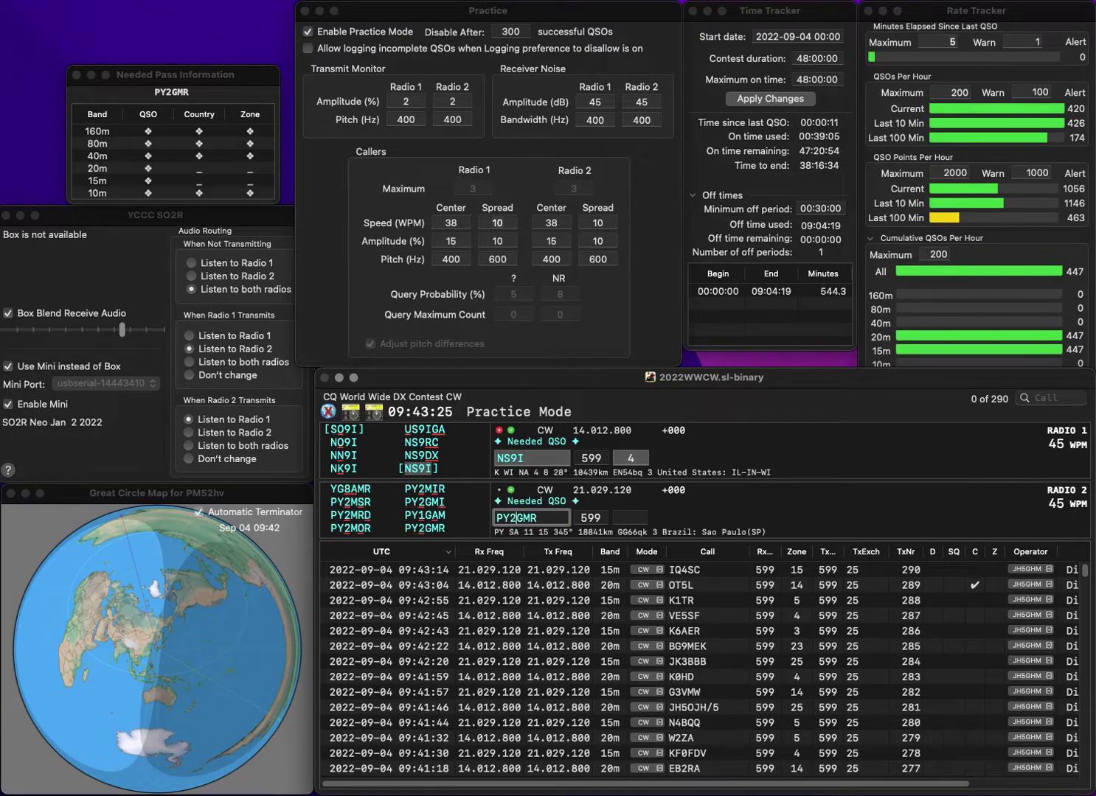
key("Return")
key("Return")
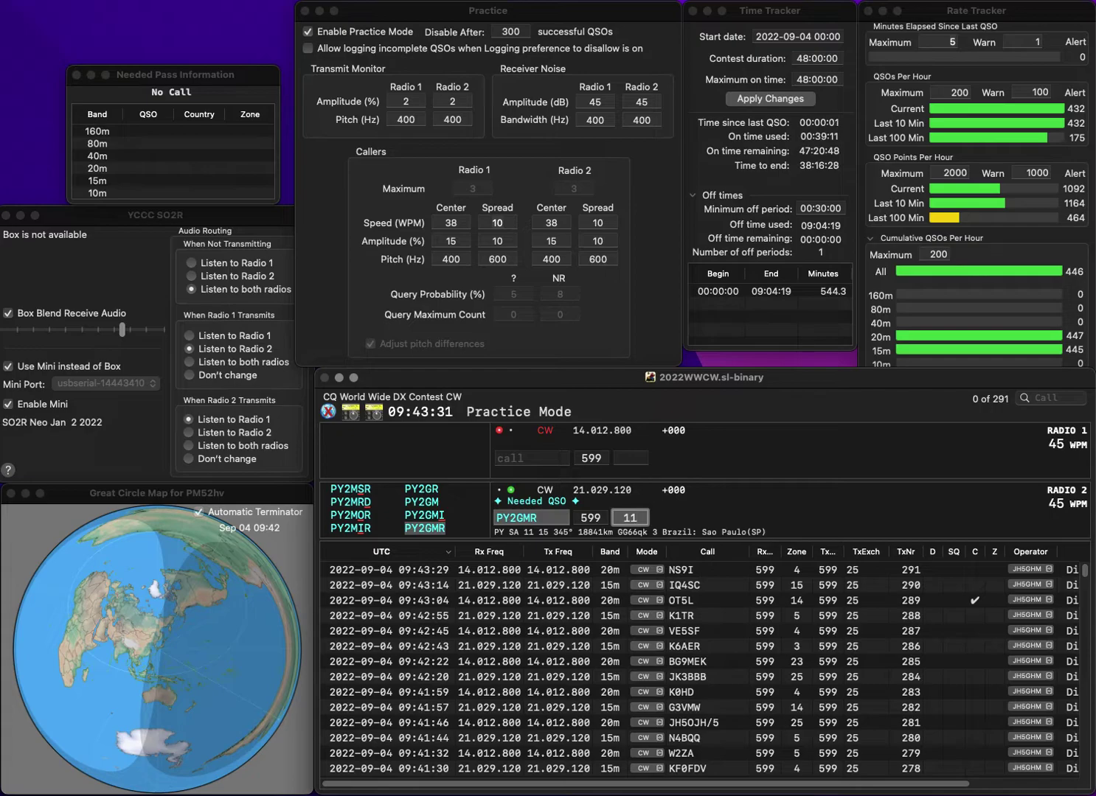
Log PY2GMR on Radio 2, and enter and answer ZM1M with zone 32 on Radio 1.
key("Return")
type("M1M")
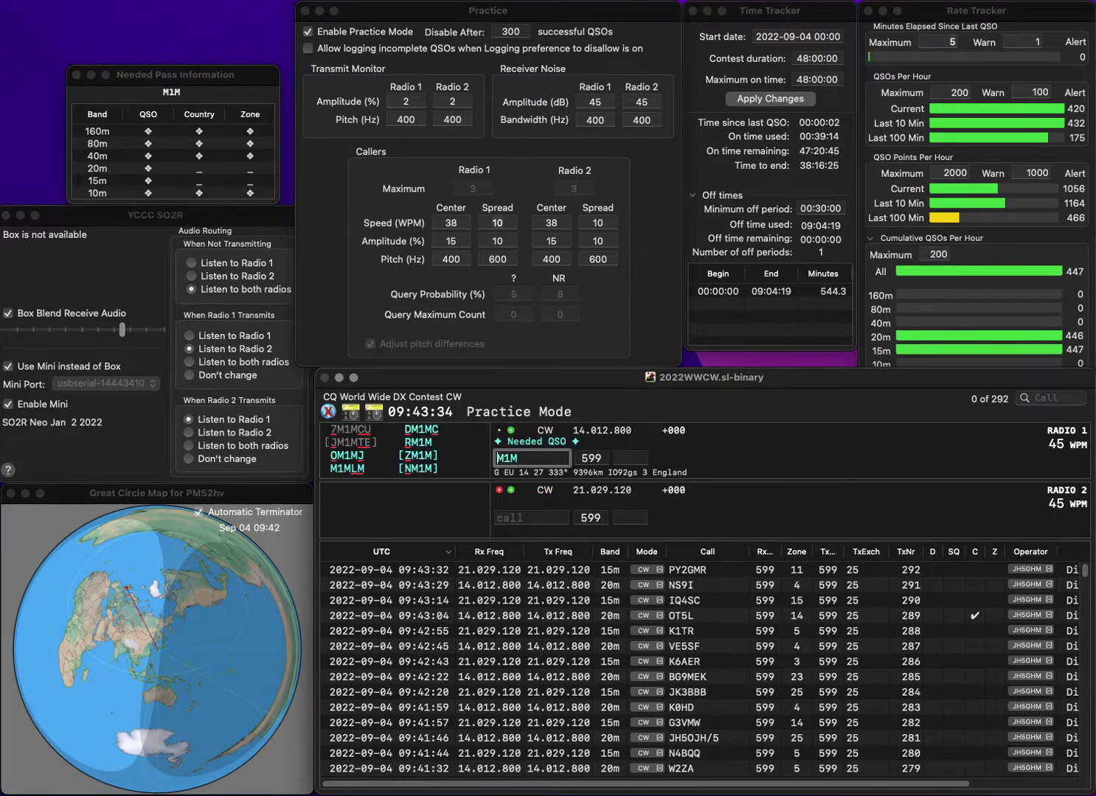
key("Home")
type("Z")
key("Return")
type("0BPB")
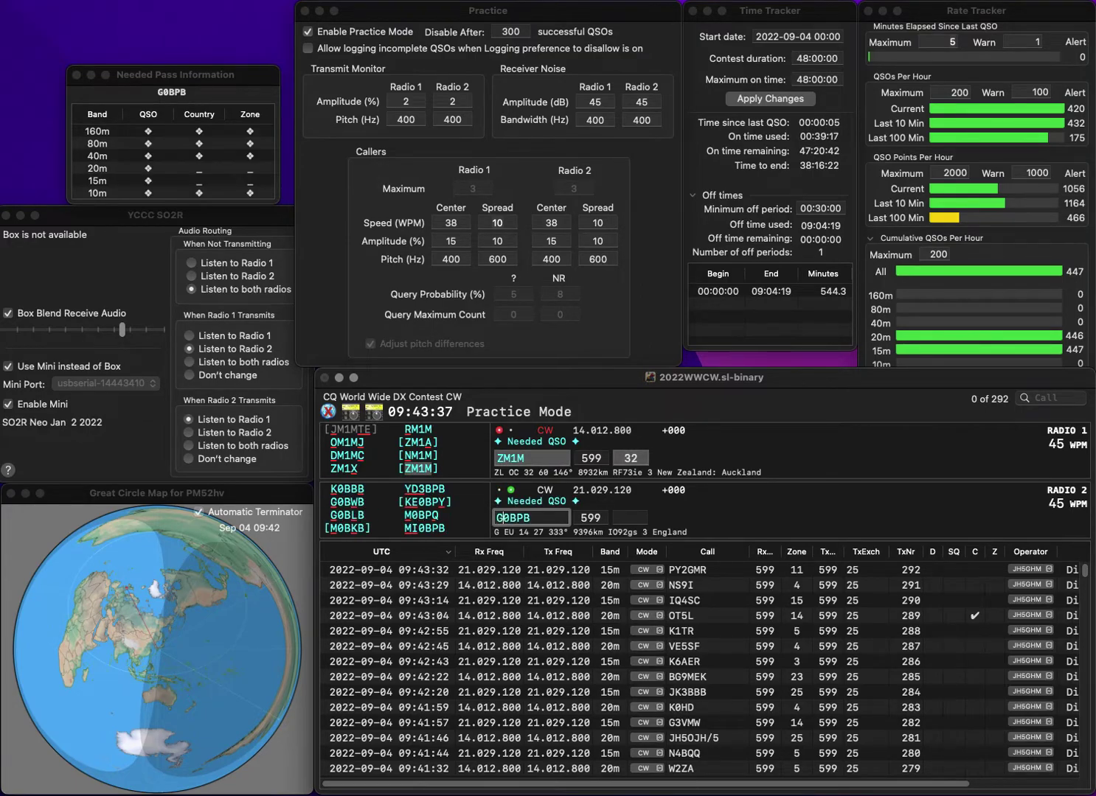
key("Home")
type("MI")
key("Return")
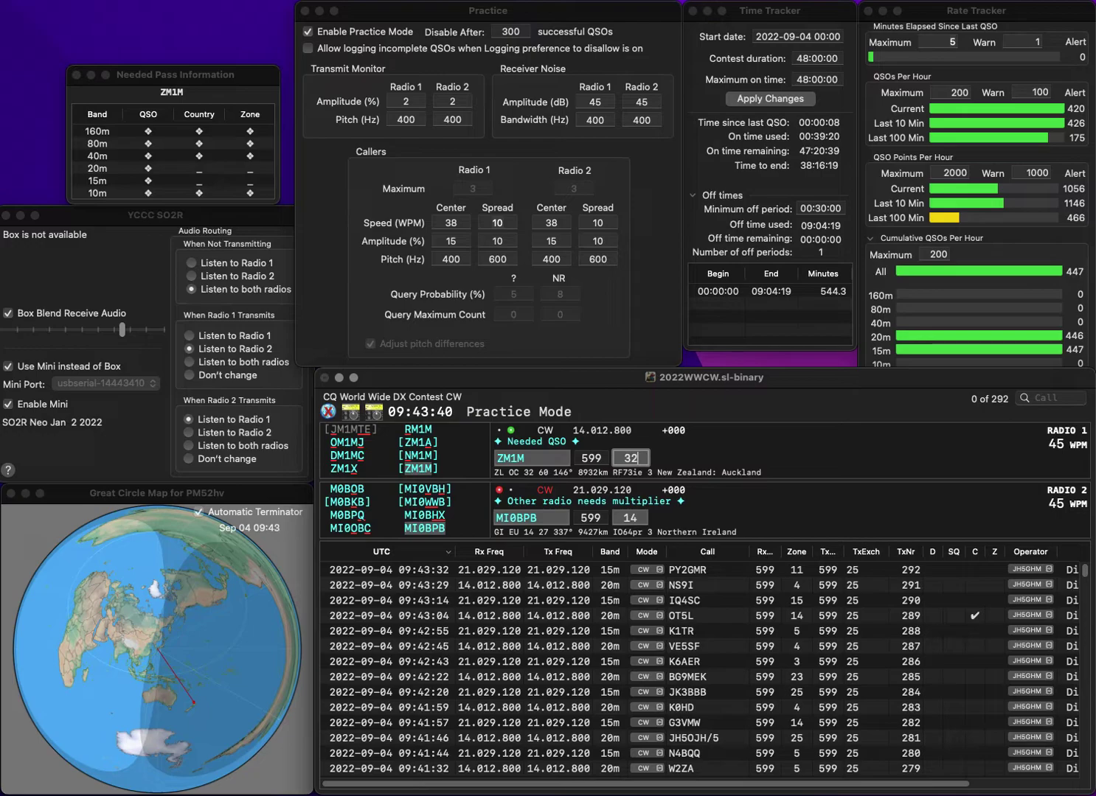
key("grave")
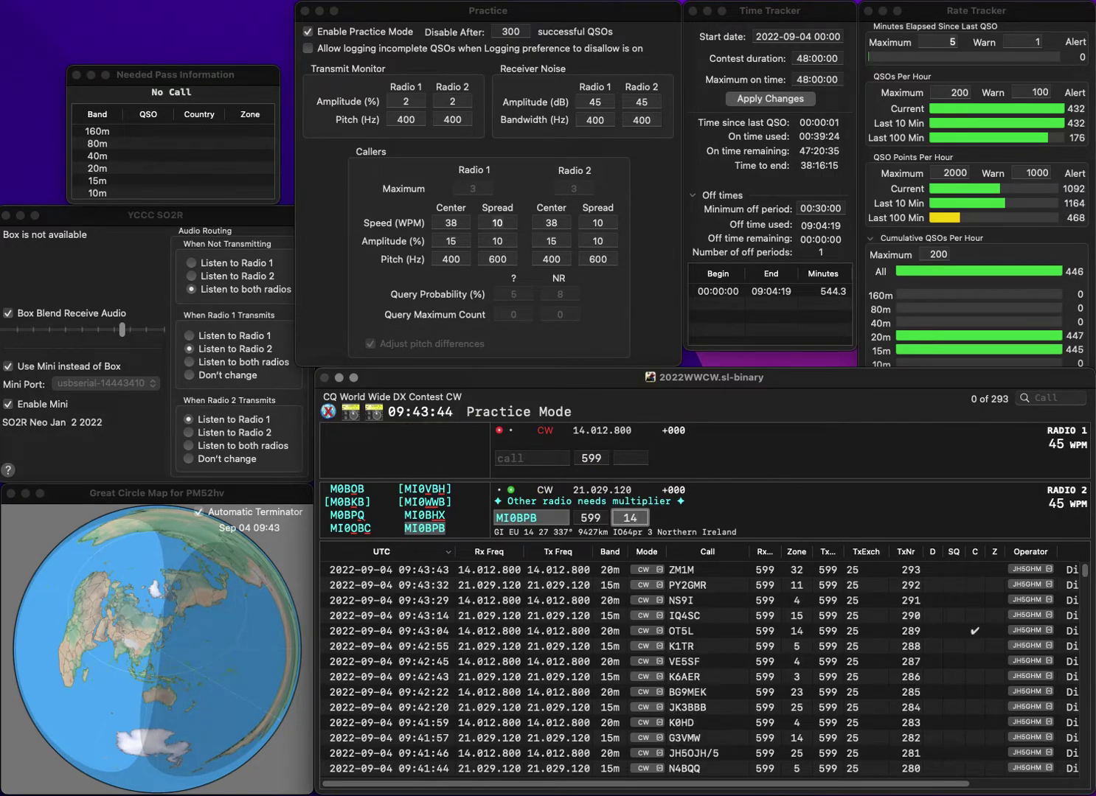
key("grave")
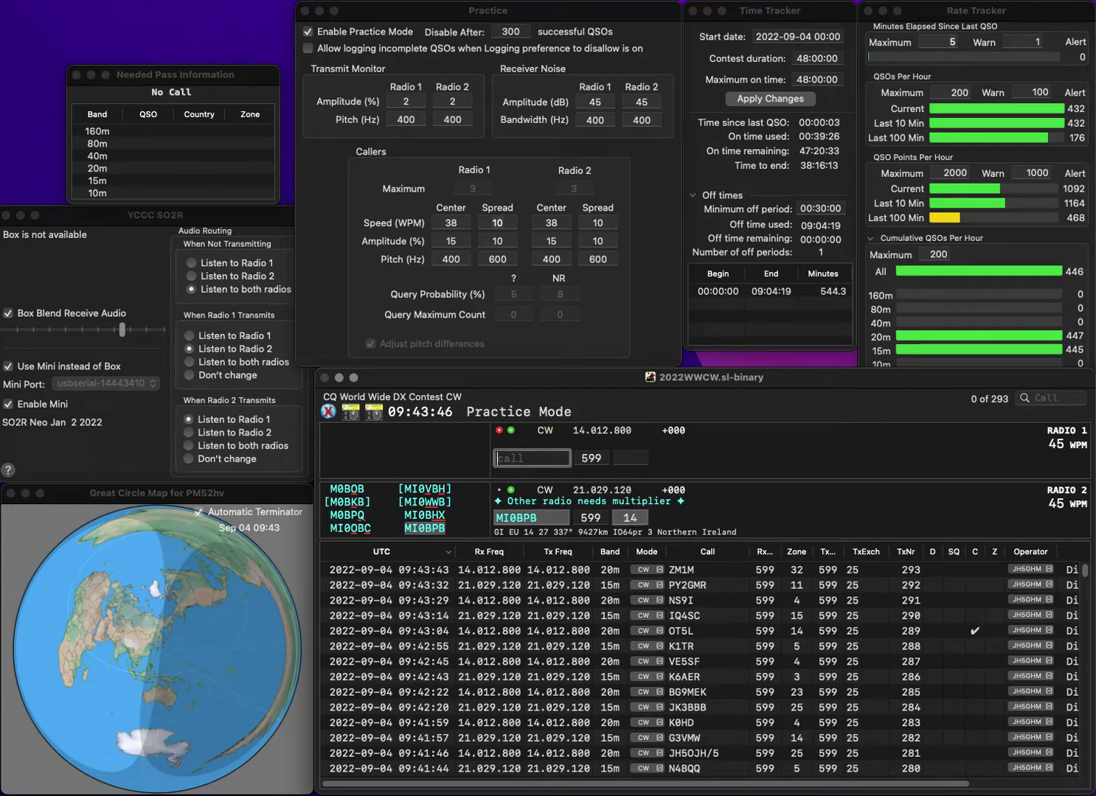
type("AC6X")
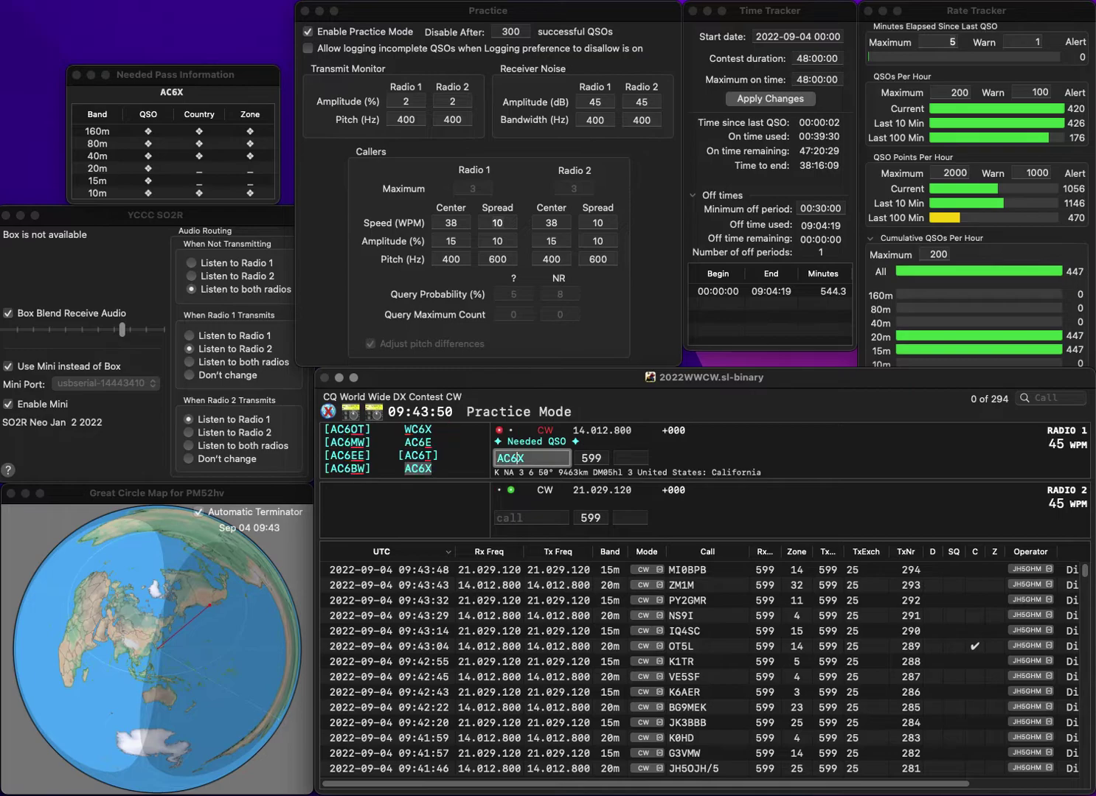
key("Return")
Enter and answer W1G with zone 5 on Radio 2, and log AC6X on Radio 1.
type("1G")
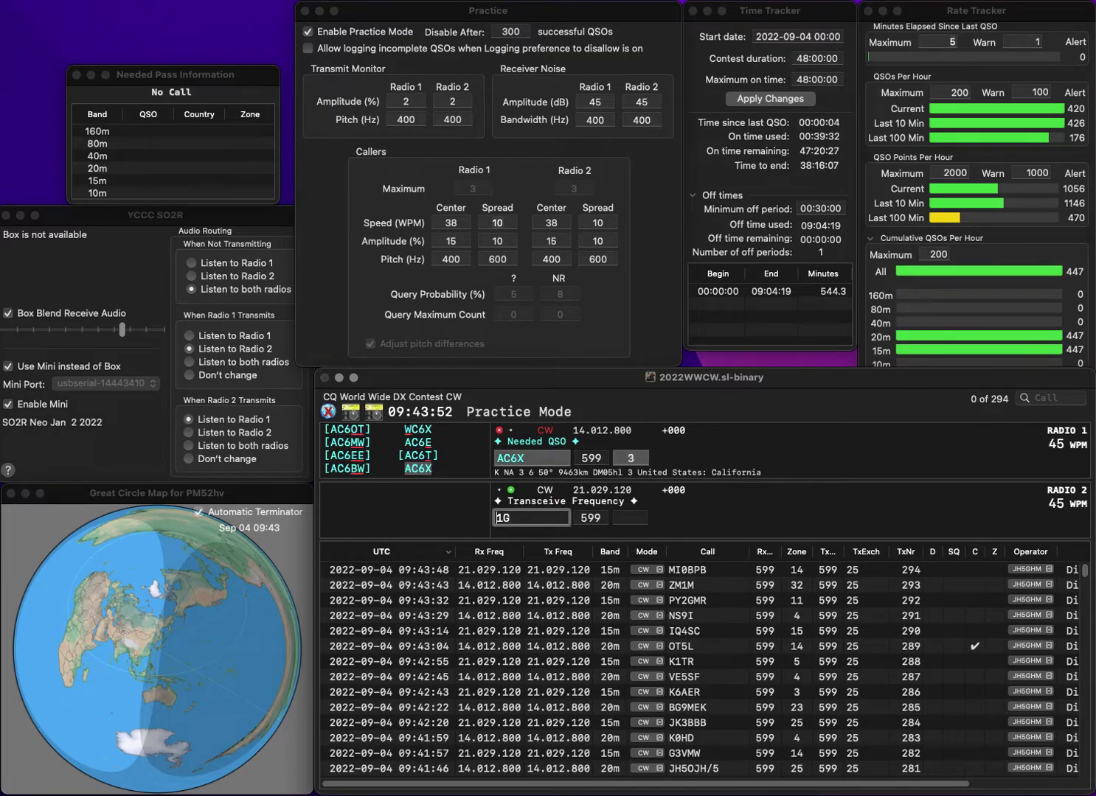
type("W")
key("Return")
key("Tab")
key("Return")
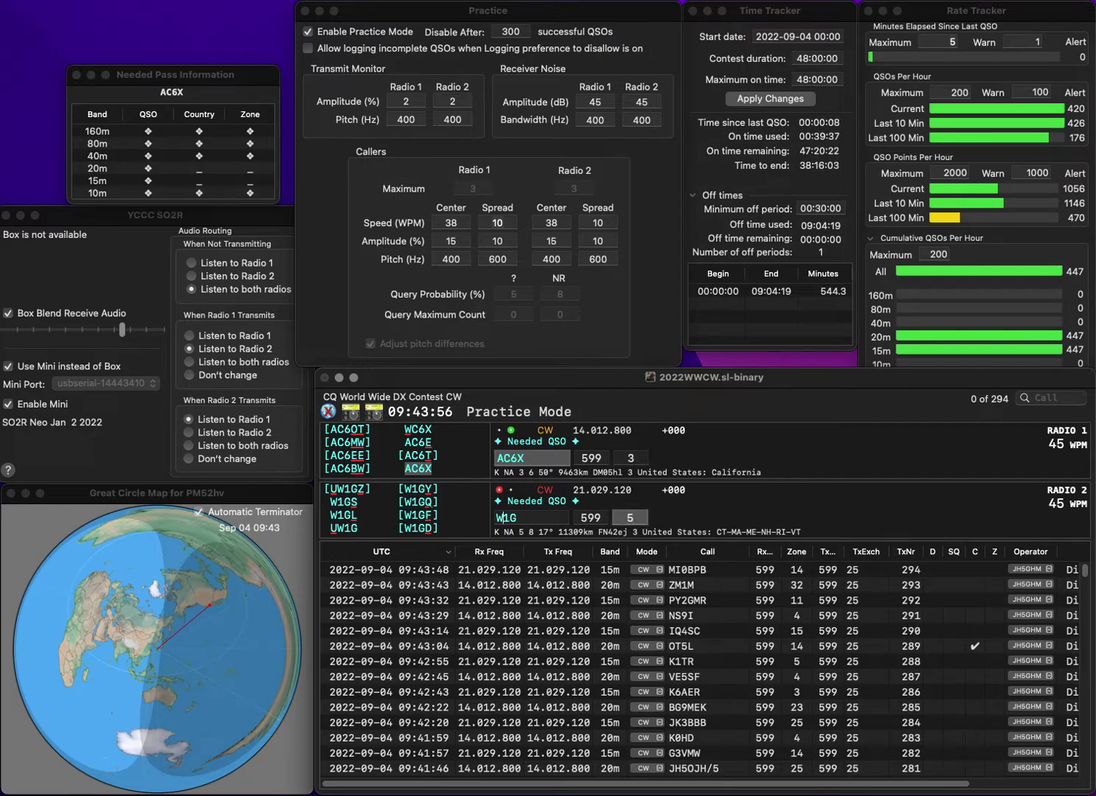
left_click(500, 518)
key("BackSpace")
type("W")
key("Delete")
key("Delete")
type("1GDM")
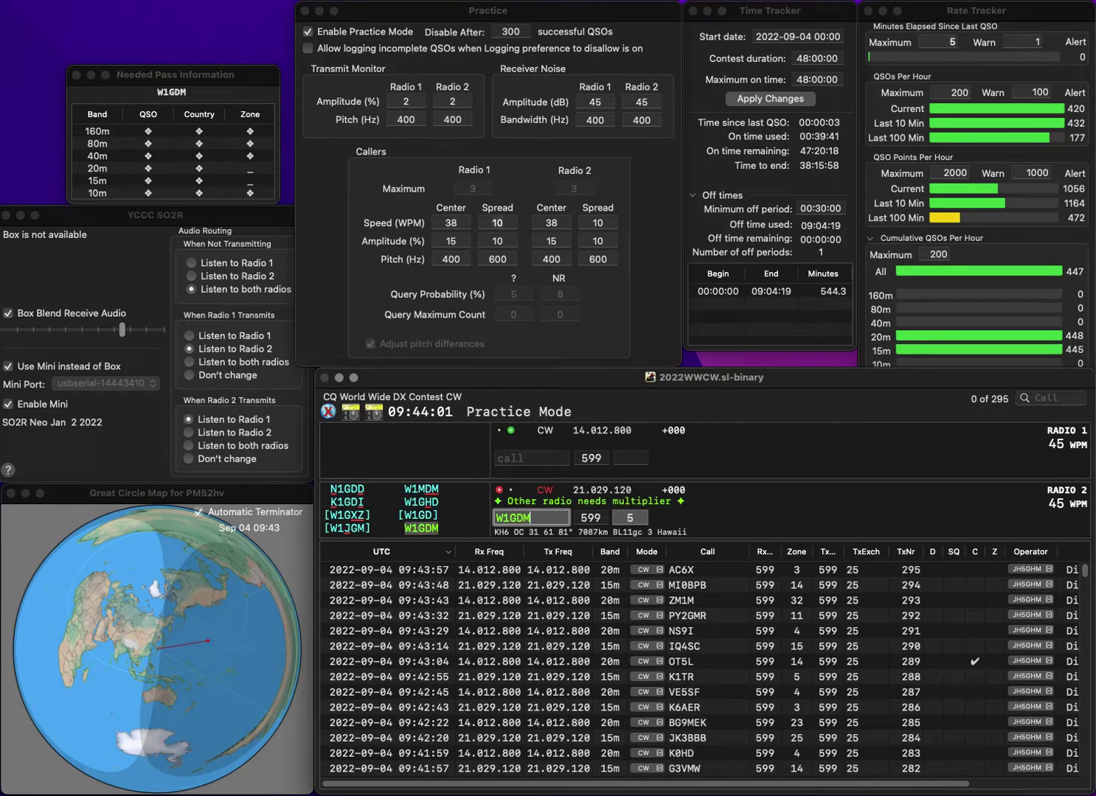
key("Return")
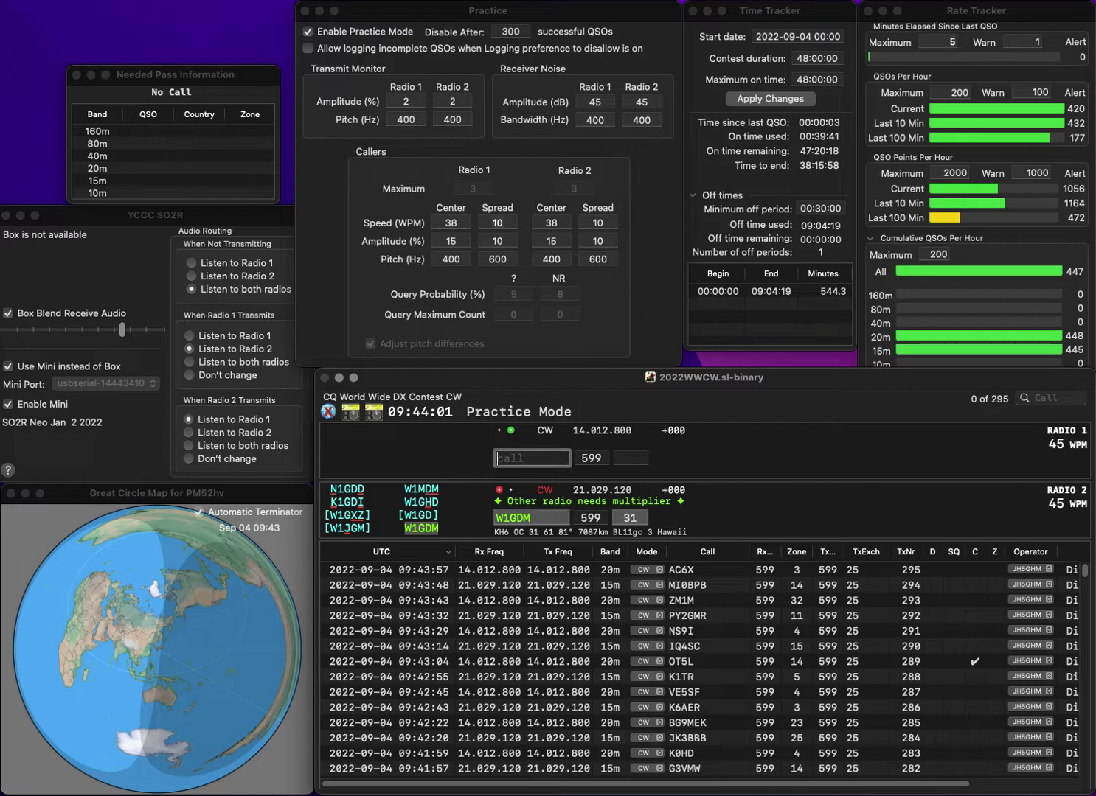
type("8YG")
key("Home")
type("W")
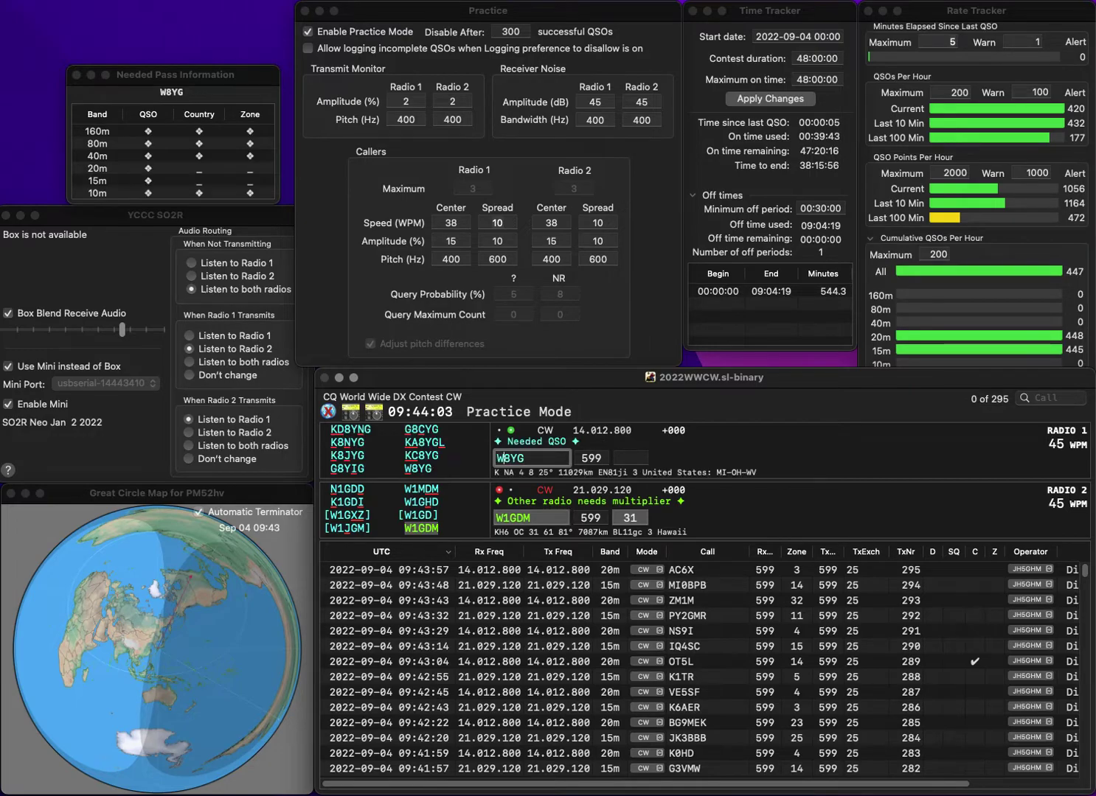
key("Return")
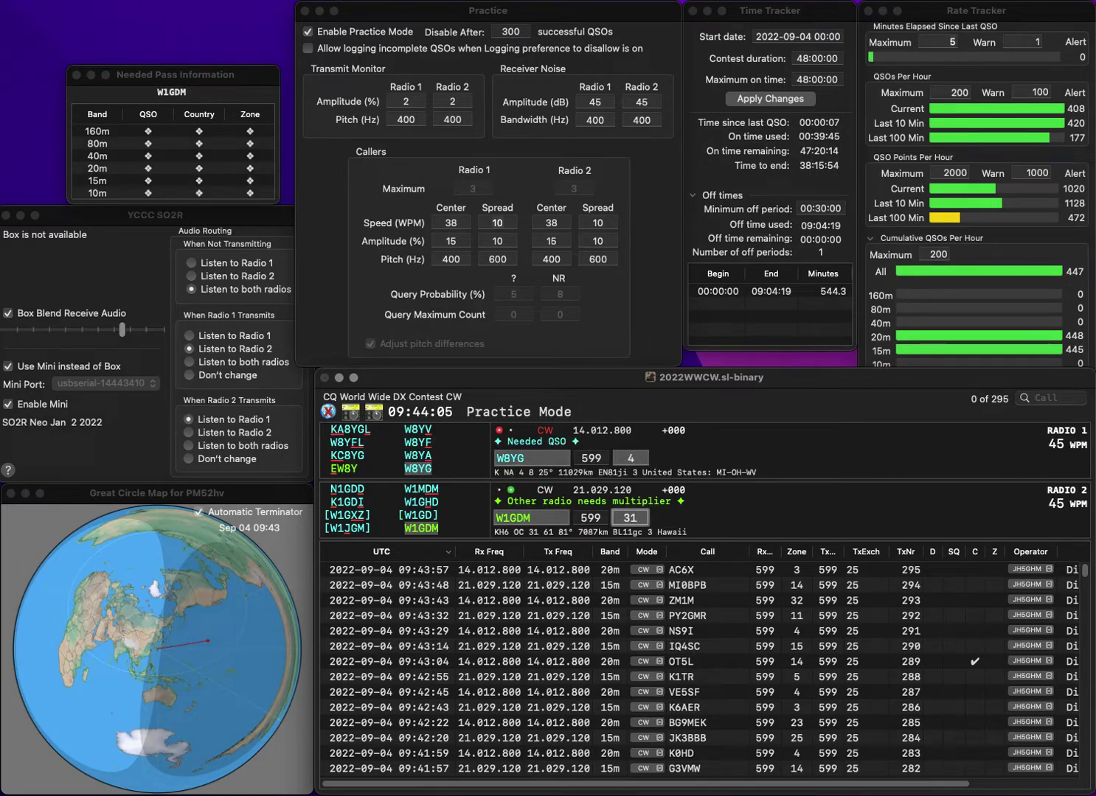
key("Return")
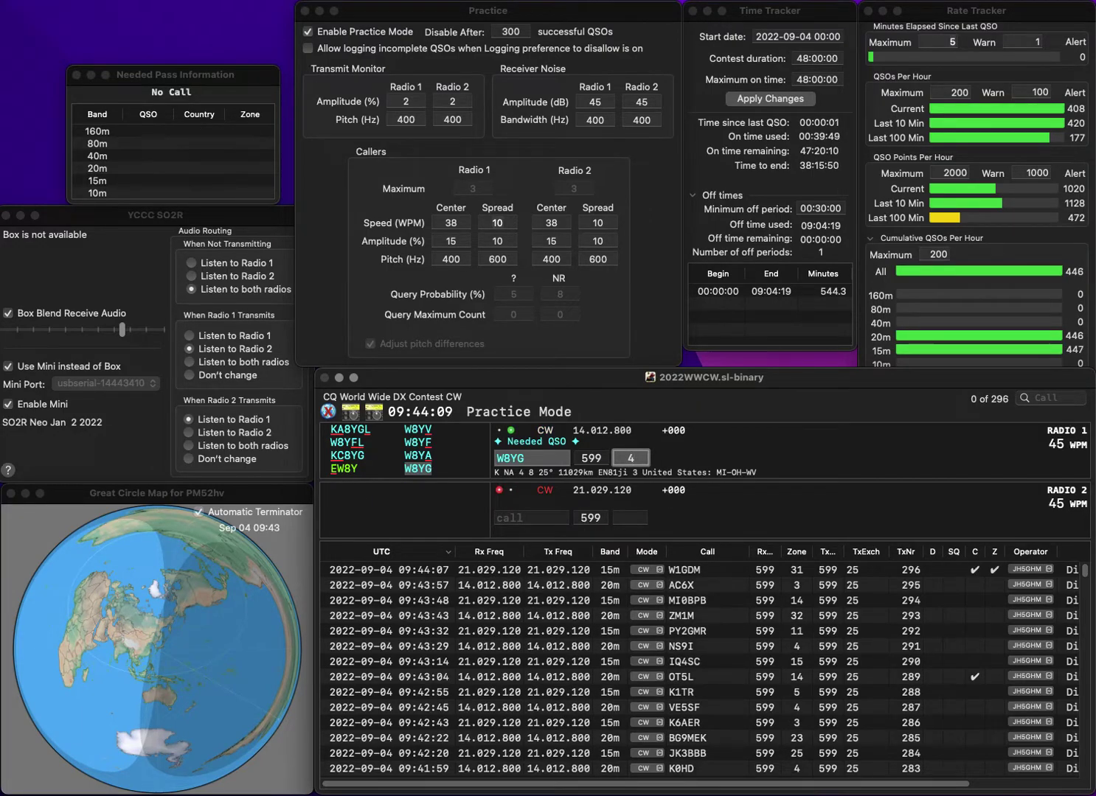
key("Return")
type("JH0INE")
key("Return")
type("G1")
type("YFV")
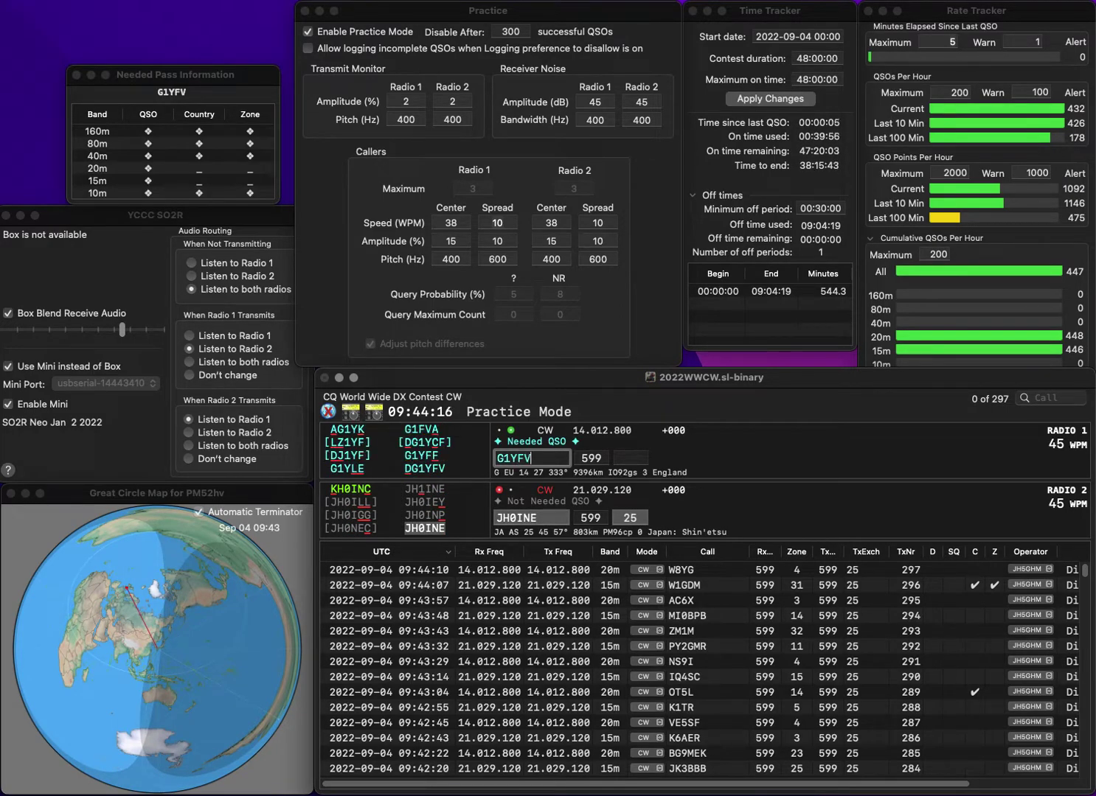
key("Home")
type("D")
key("Return")
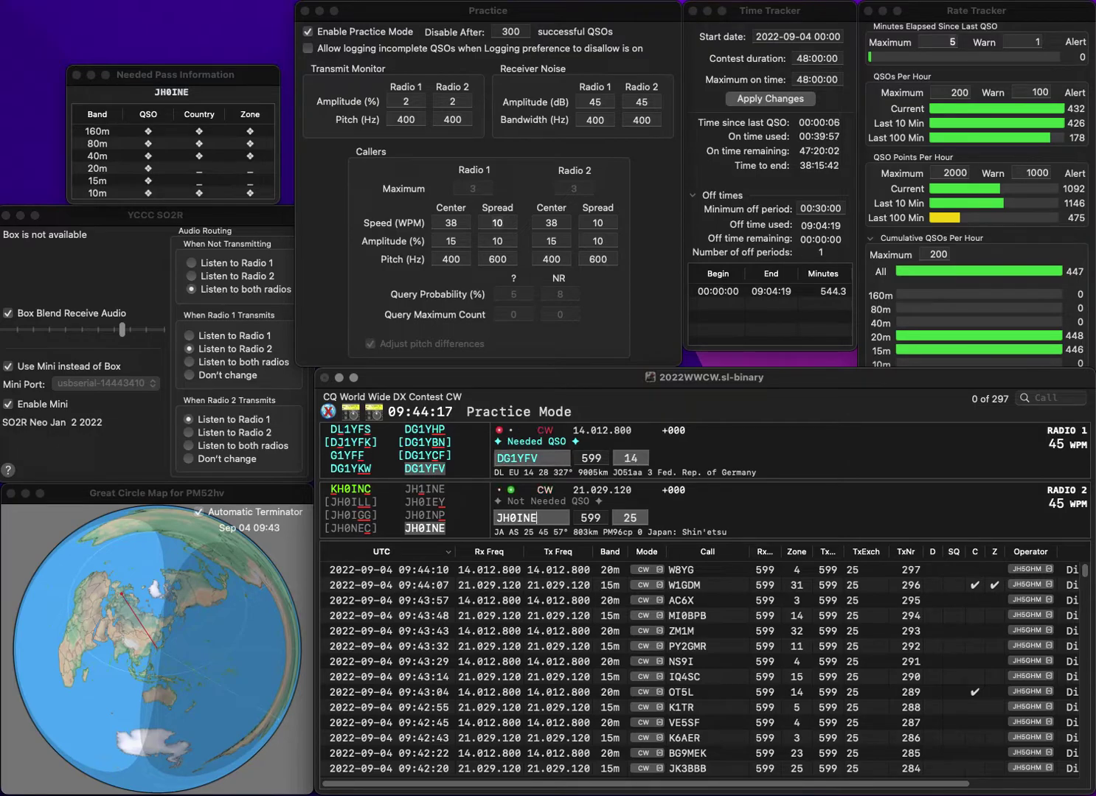
key("Return")
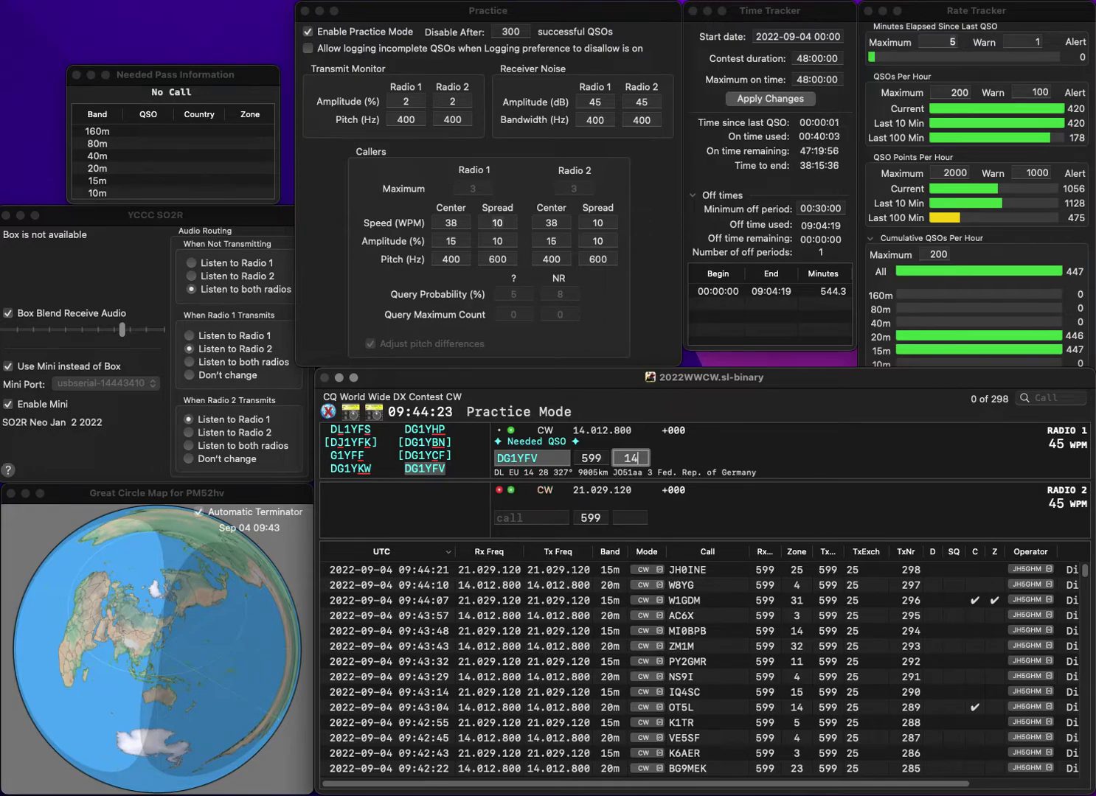
Log DG1YFV on Radio 1, and enter and answer EF8K with zone 33 on Radio 2.
key("Return")
type("EF8")
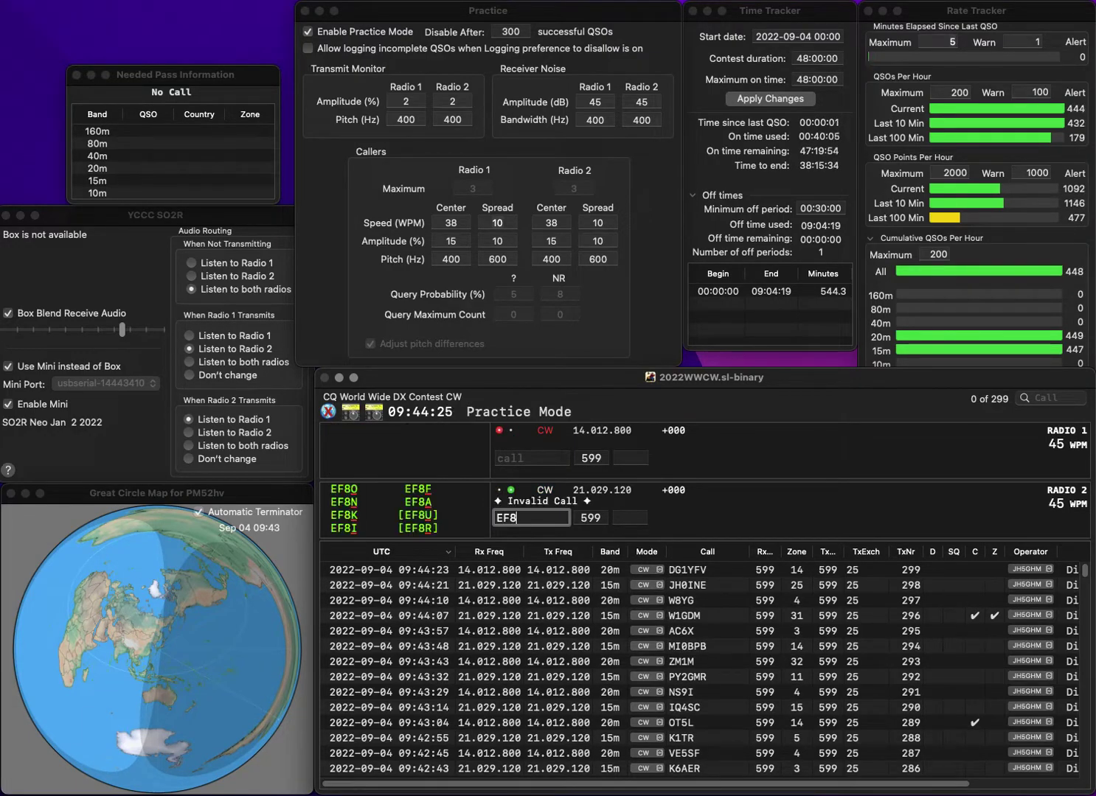
type("K")
key("Return")
type("KI")
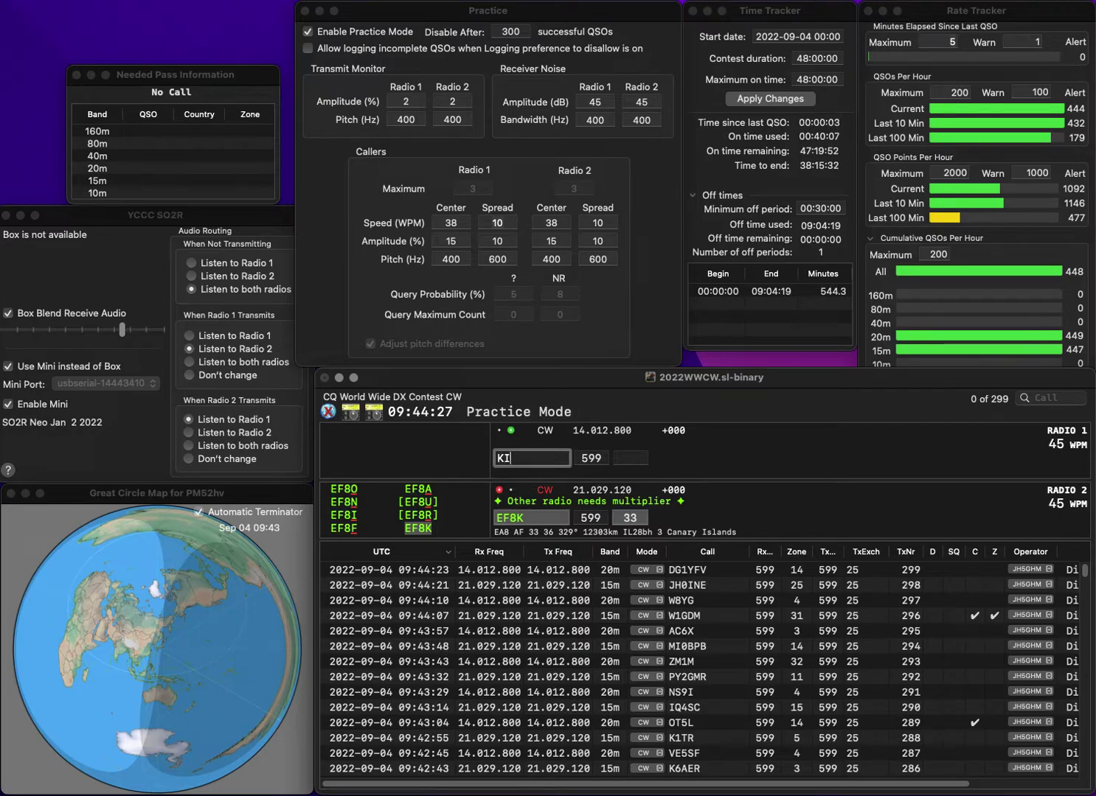
type("8RFJ")
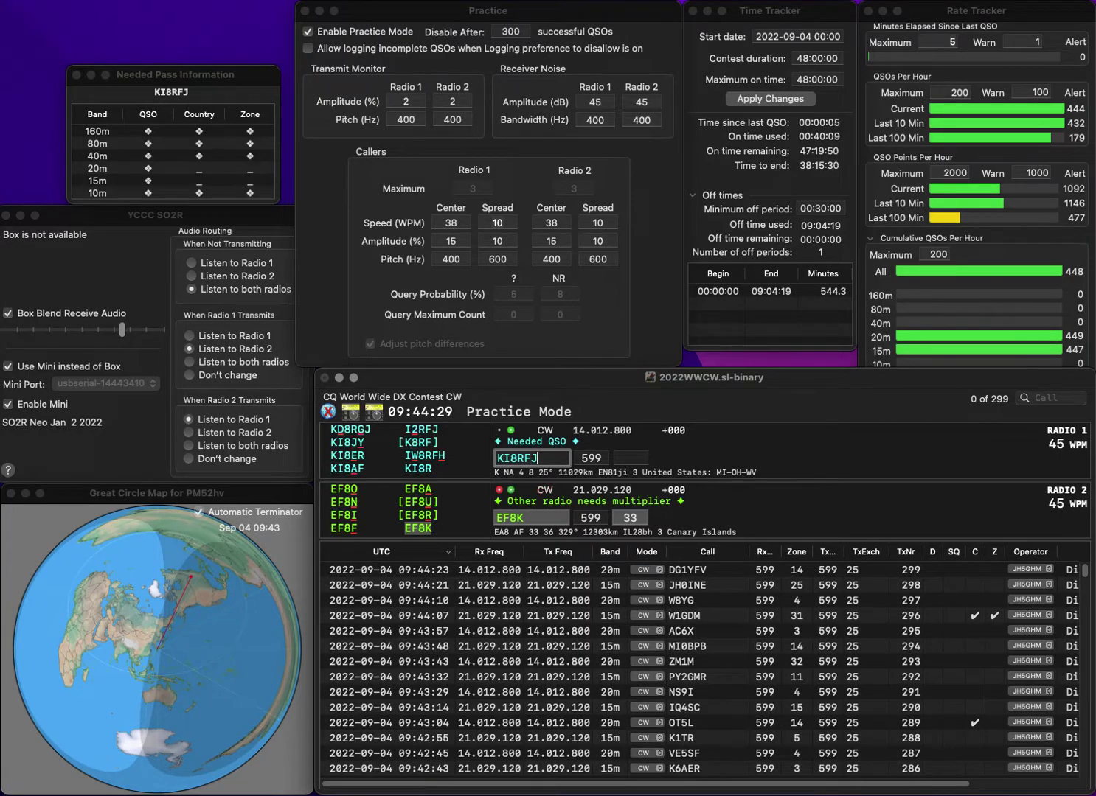
key("BackSpace")
type("S")
key("Return")
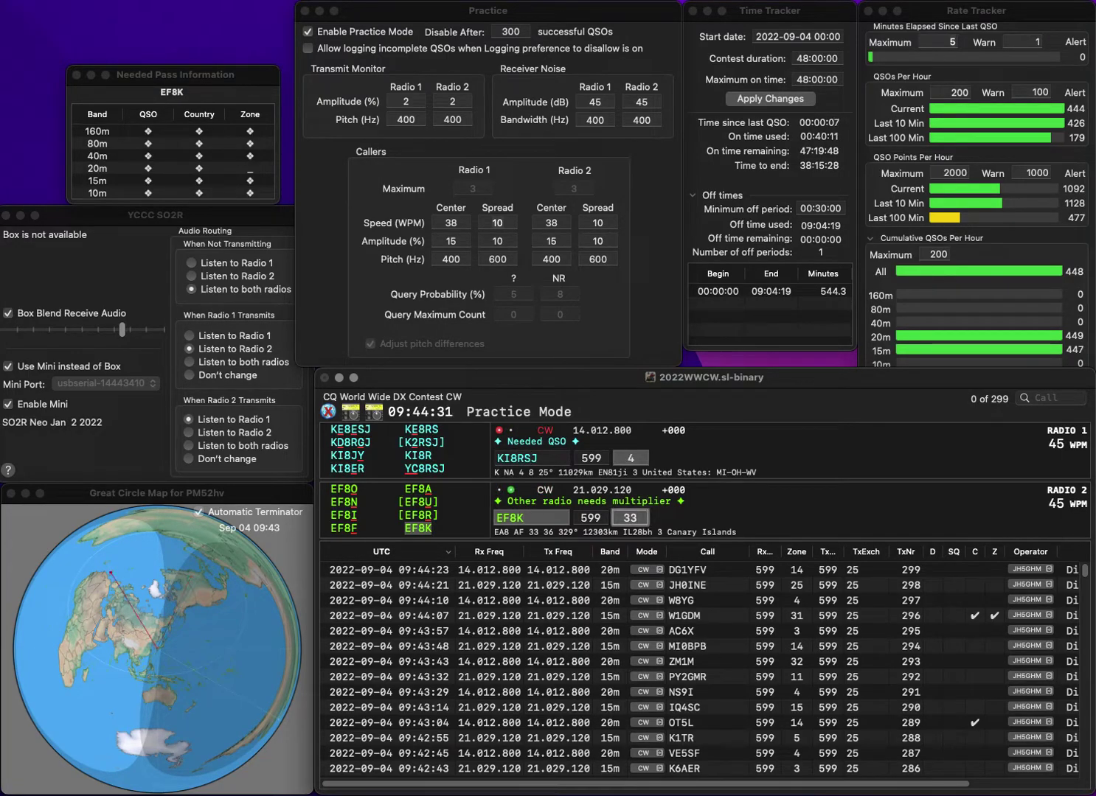
Remove the leading K from the Radio 1 call to correct its prefix.
key("Return")
key("space")
key("ctrl+a")
key("ctrl+d")
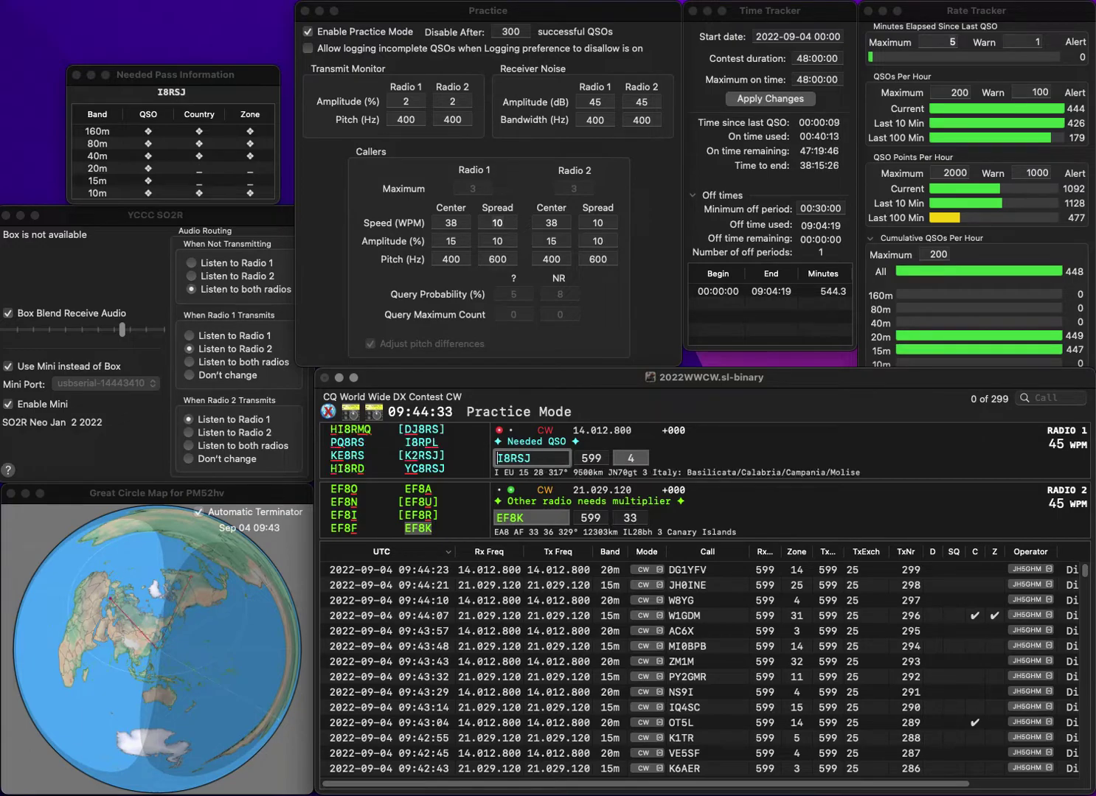